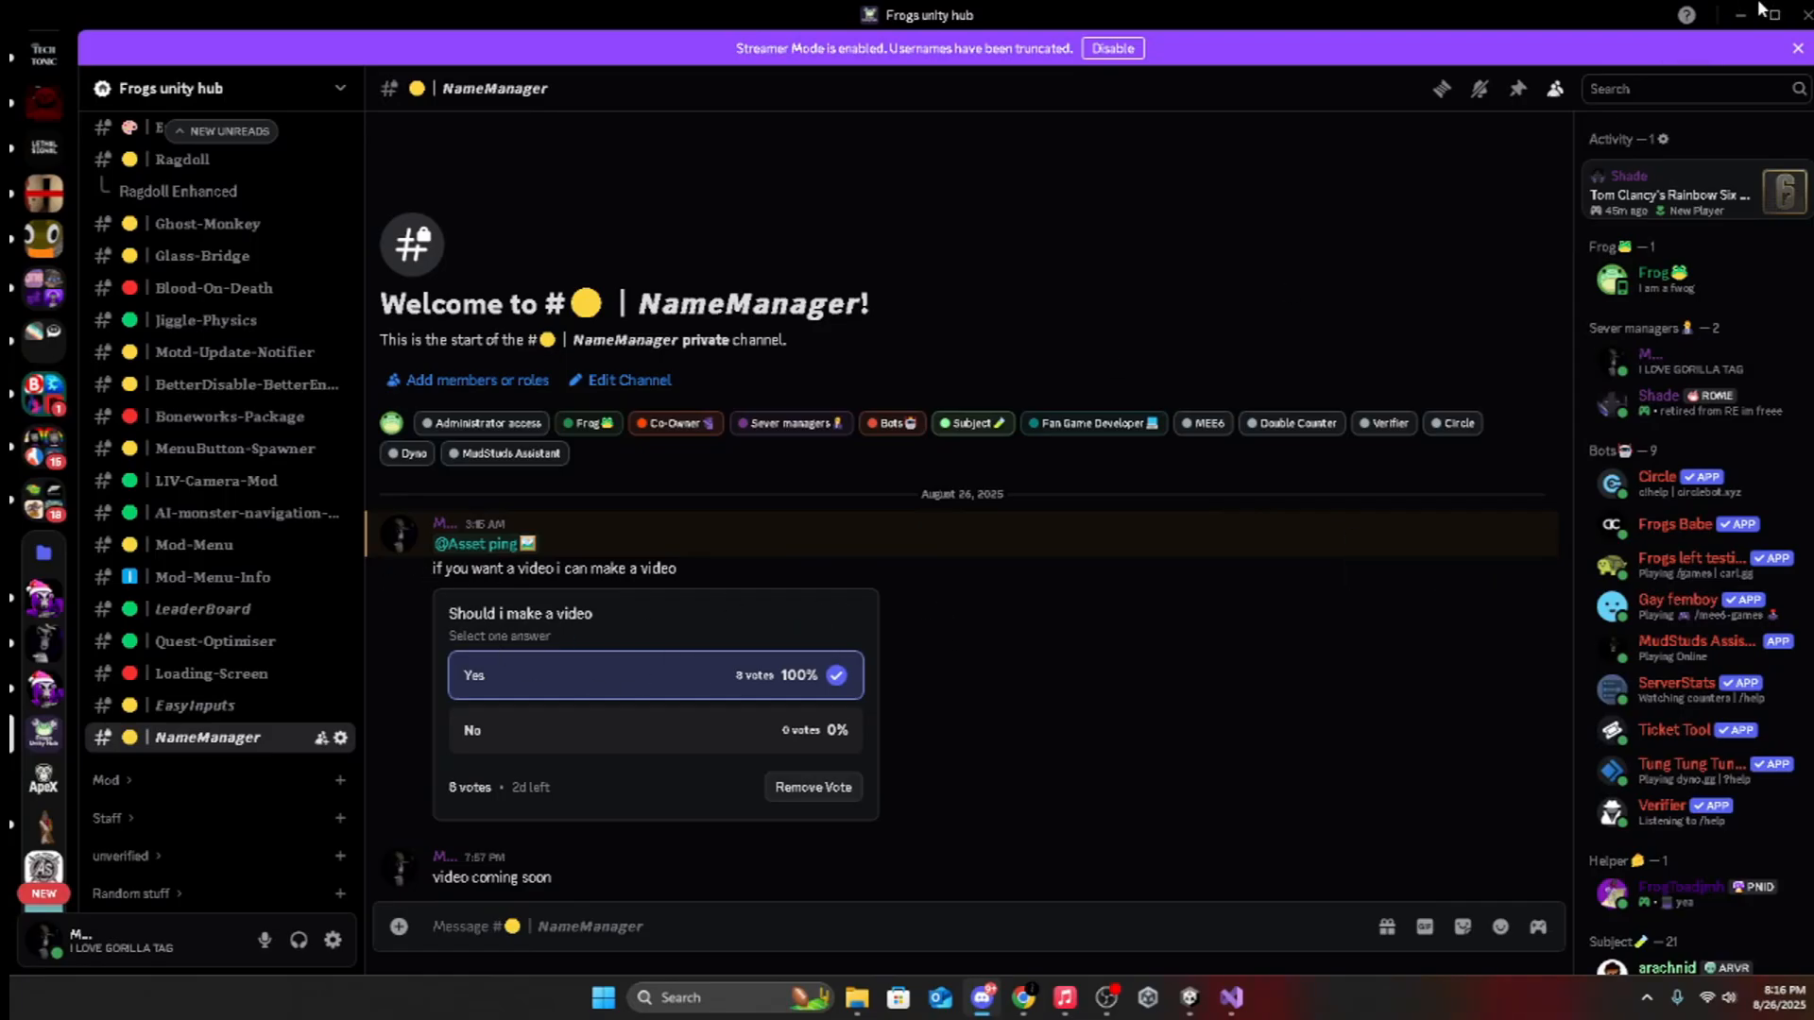
Step: Switch to the Unity editor and create an empty child object named Name Manager under Managers
key("alt+Tab")
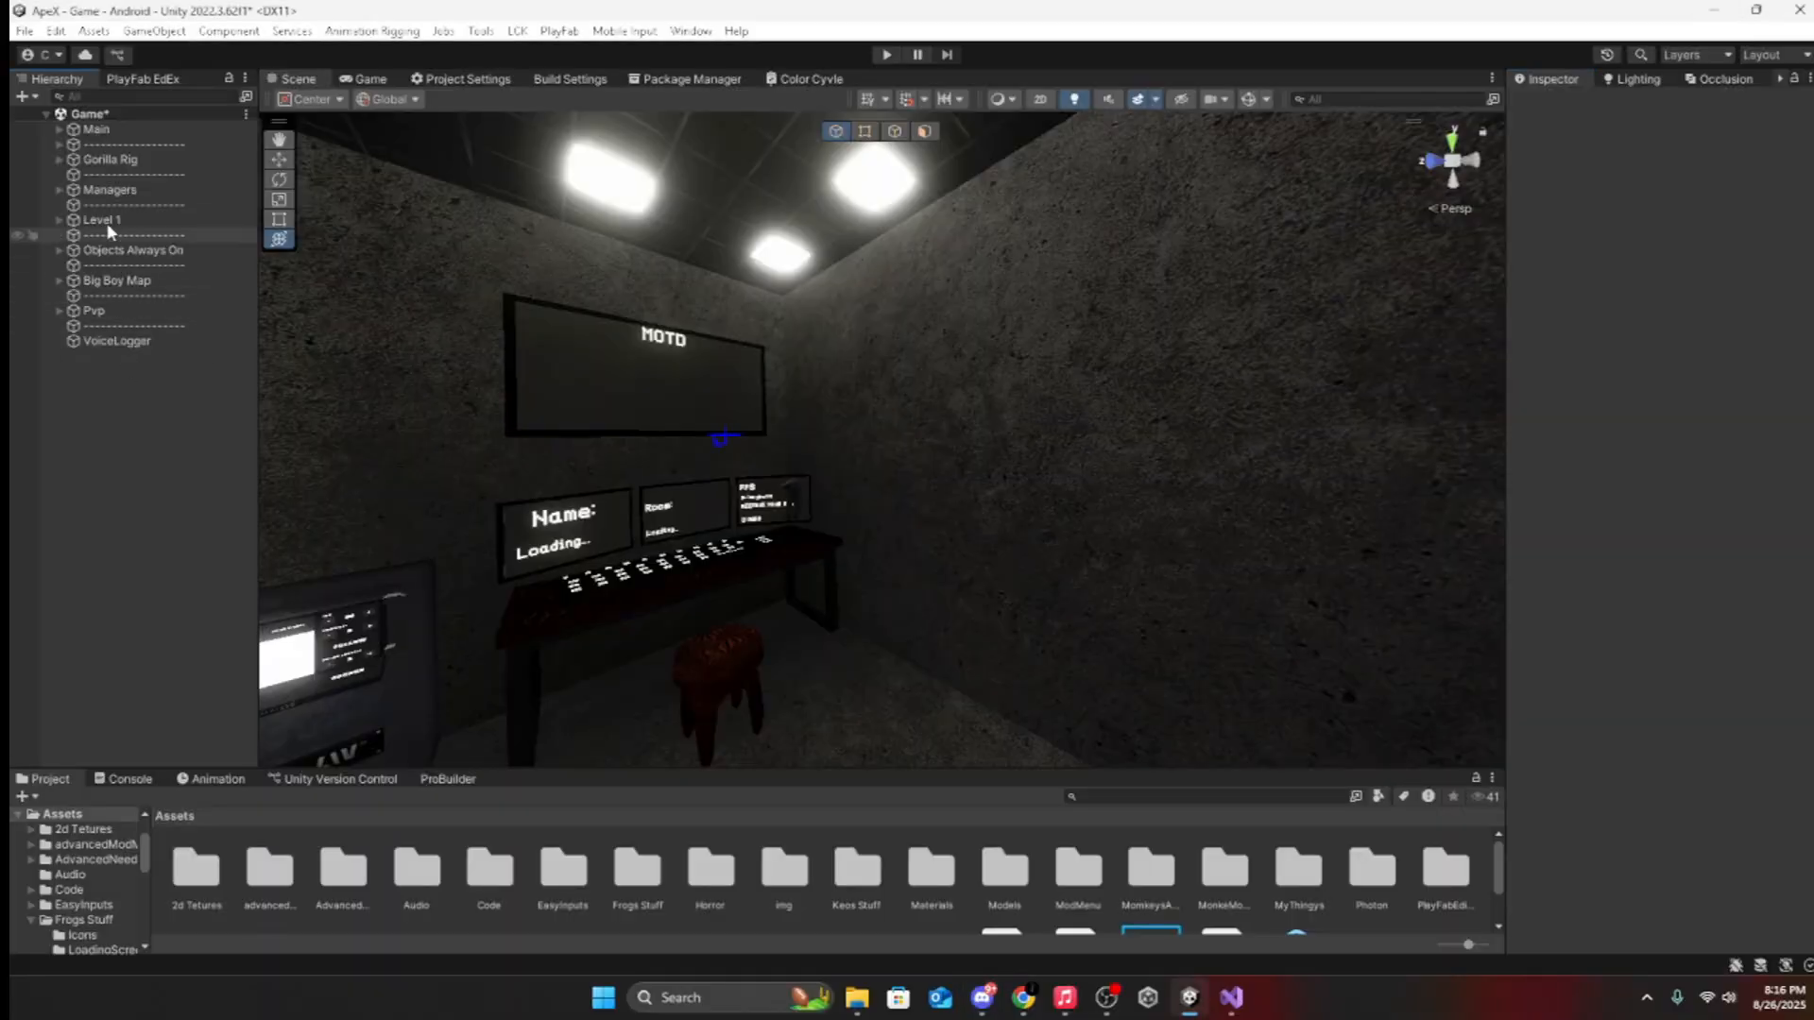
right_click(119, 491)
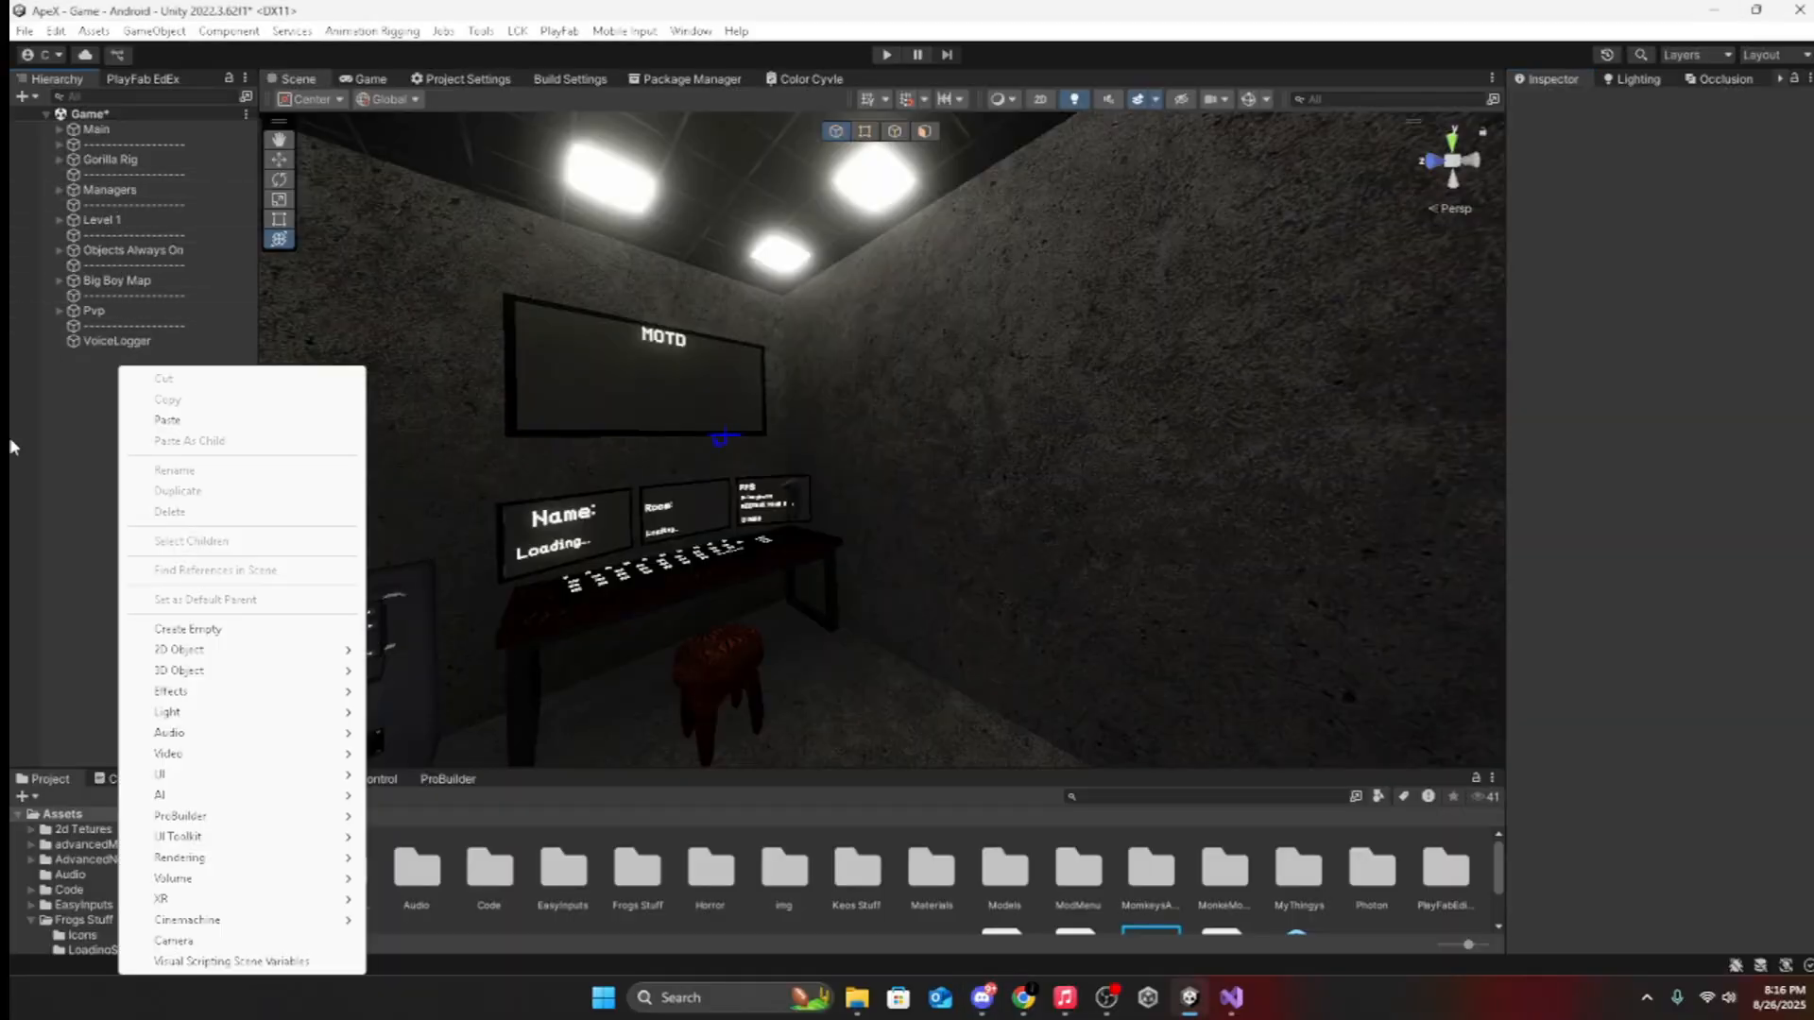
left_click(60, 497)
left_click(58, 190)
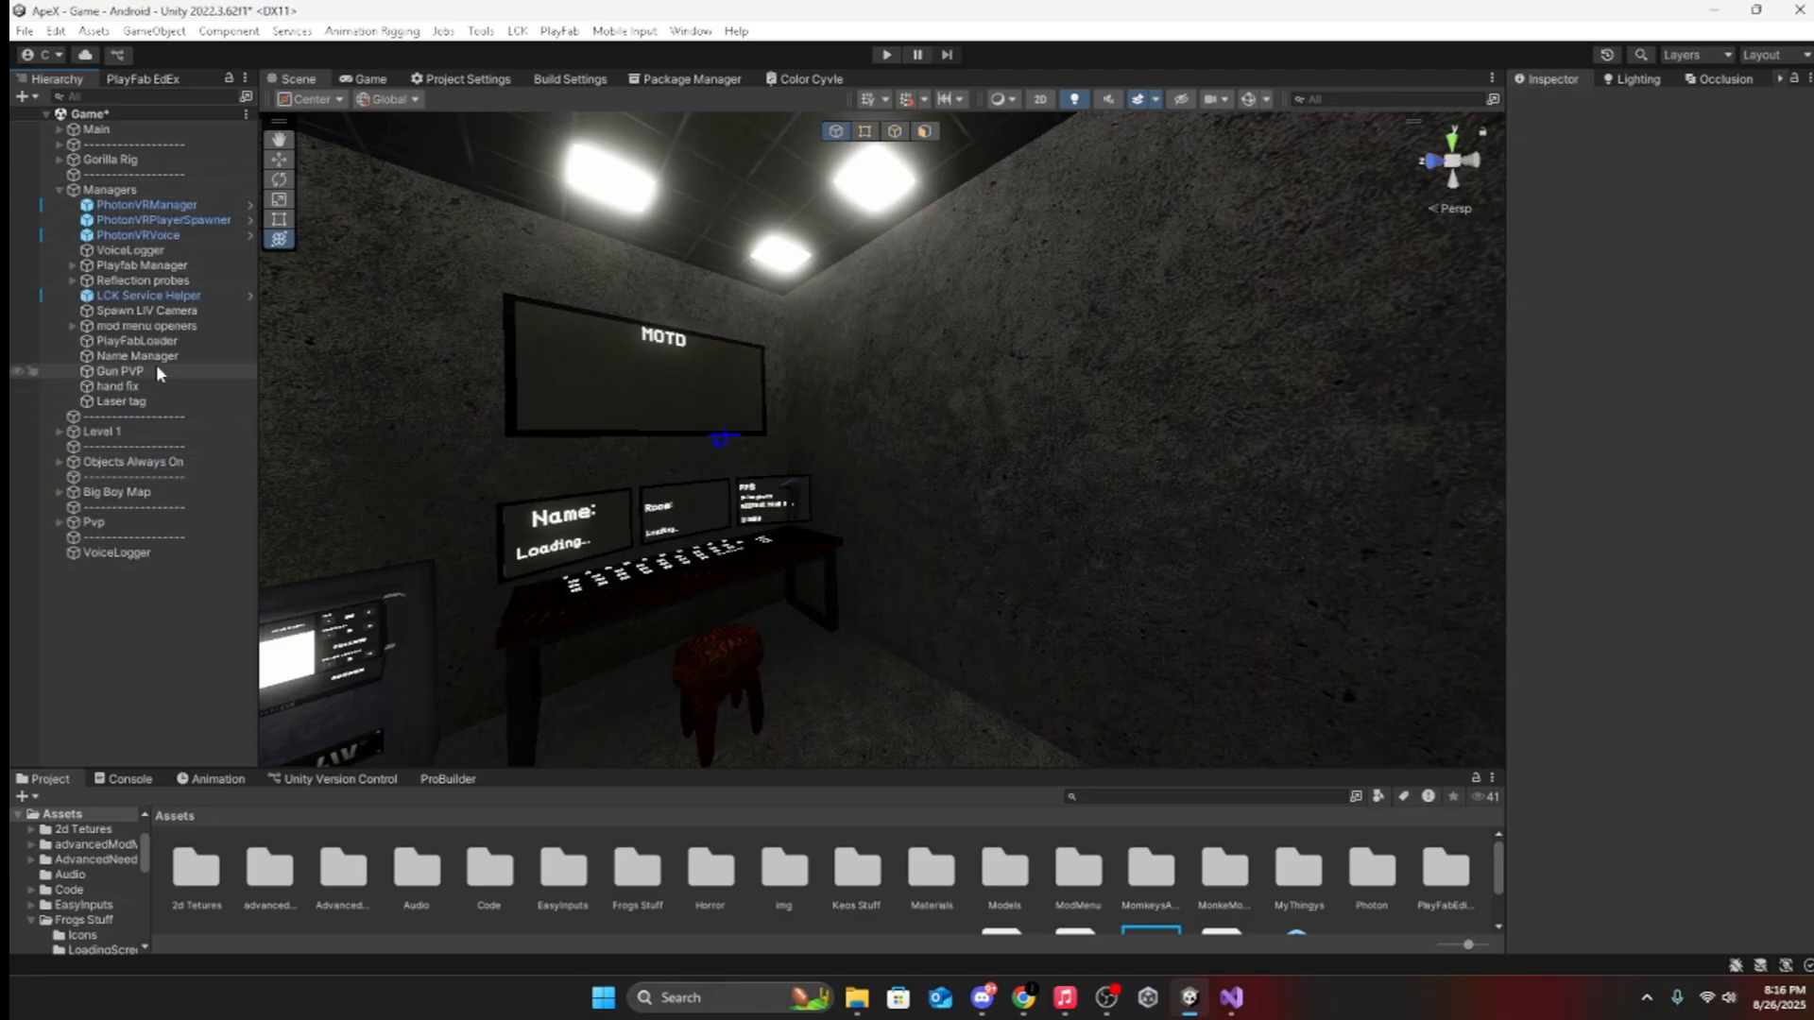
right_click(119, 189)
left_click(164, 488)
type("Name")
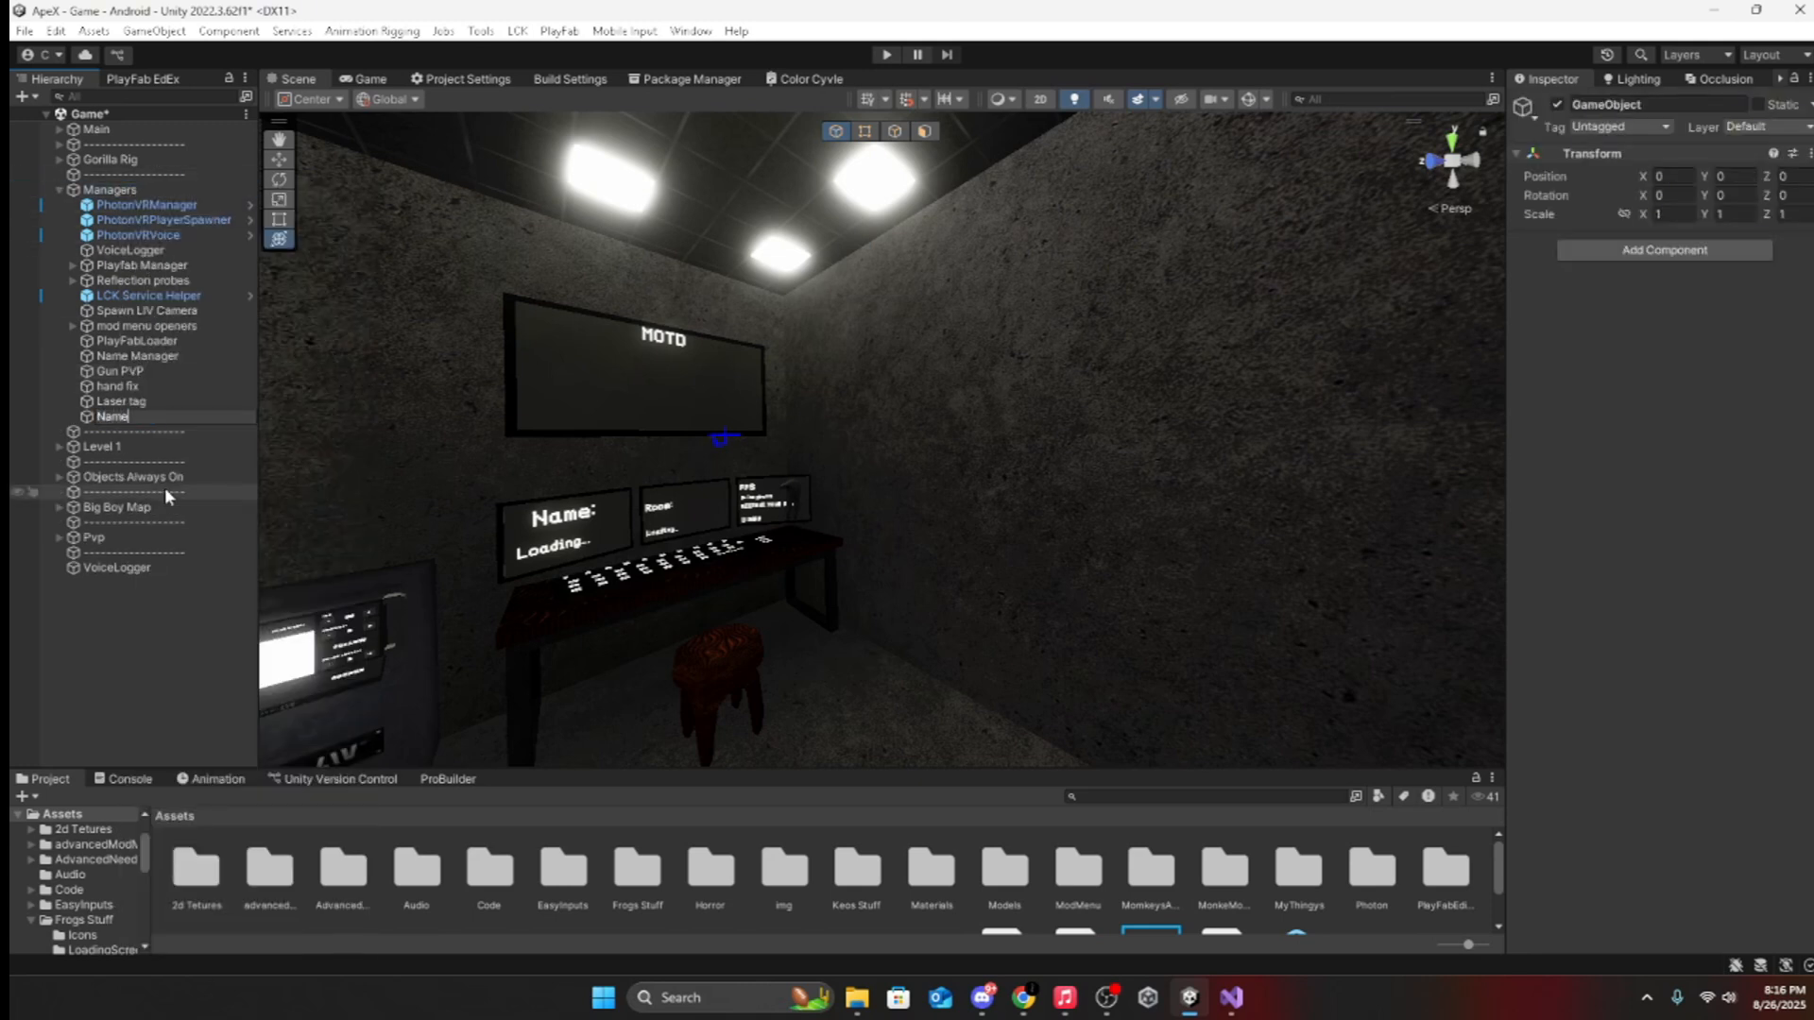
type(" Manager")
key("Return")
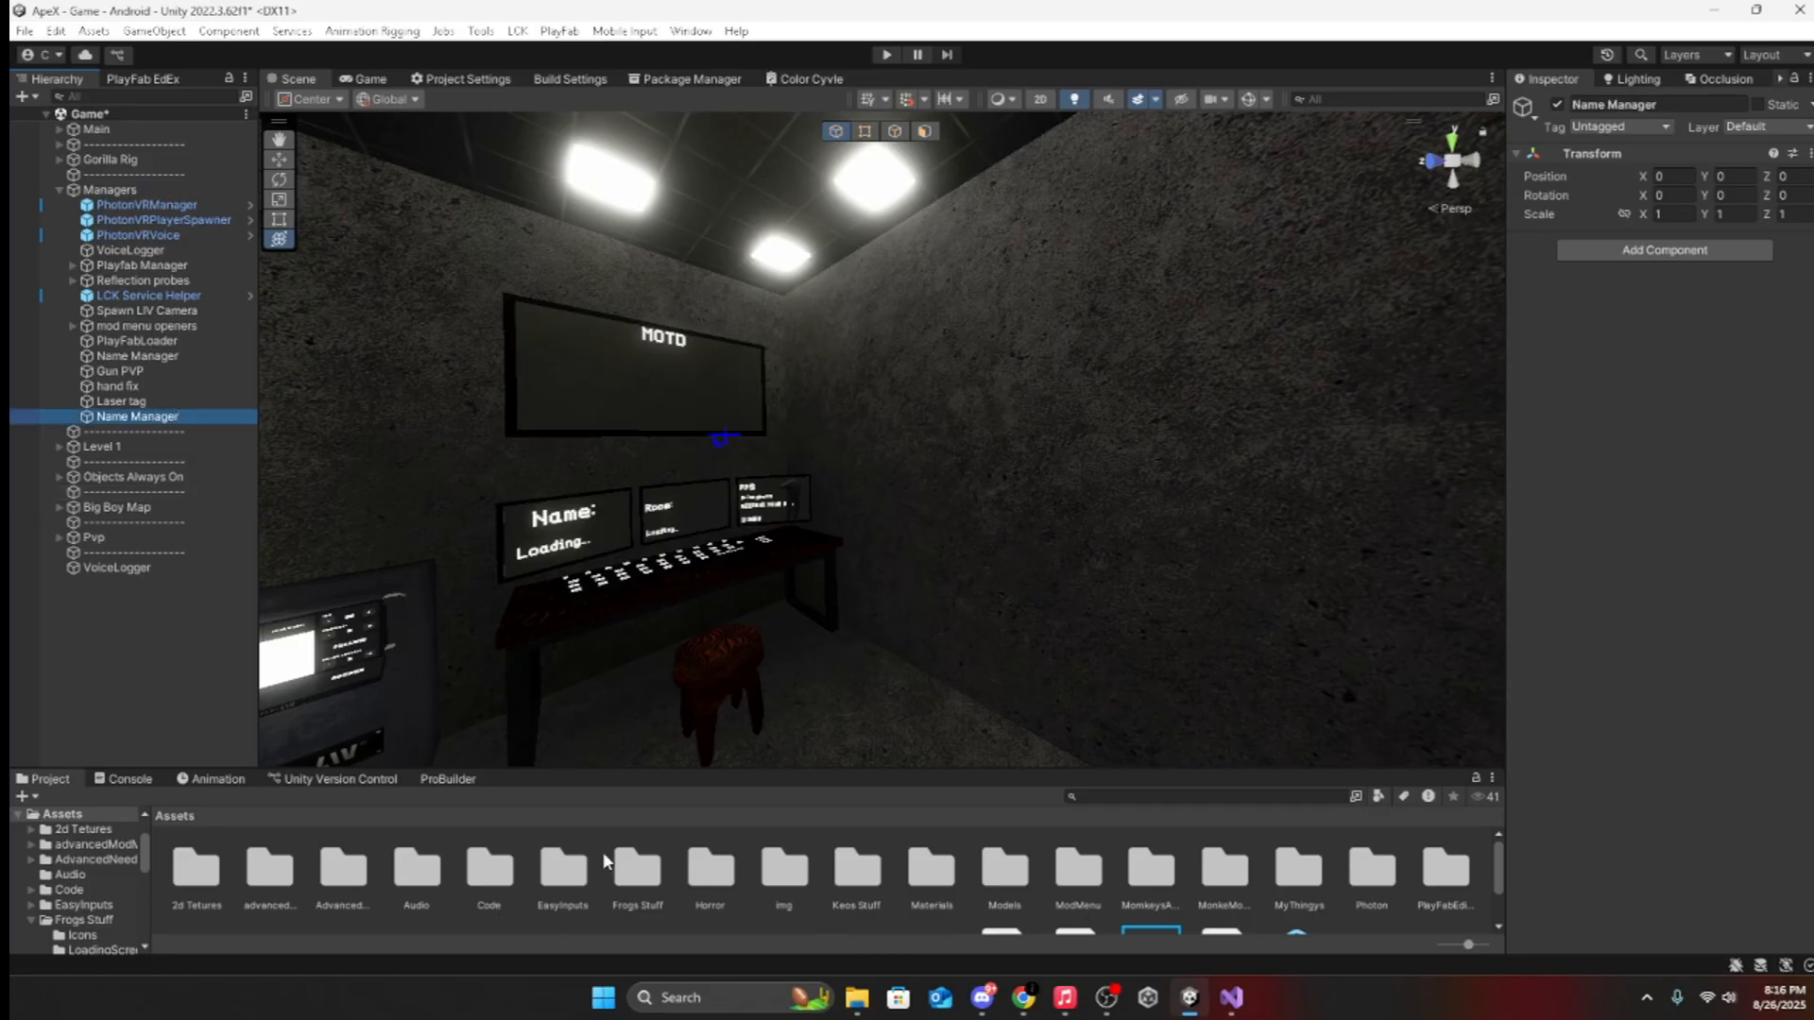
Step: Attach the UniqueNameManager and BadNameManager scripts from Frogs Stuff/Name Managers to the new Name Manager object and collapse the Bad Name Manager component
double_click(636, 867)
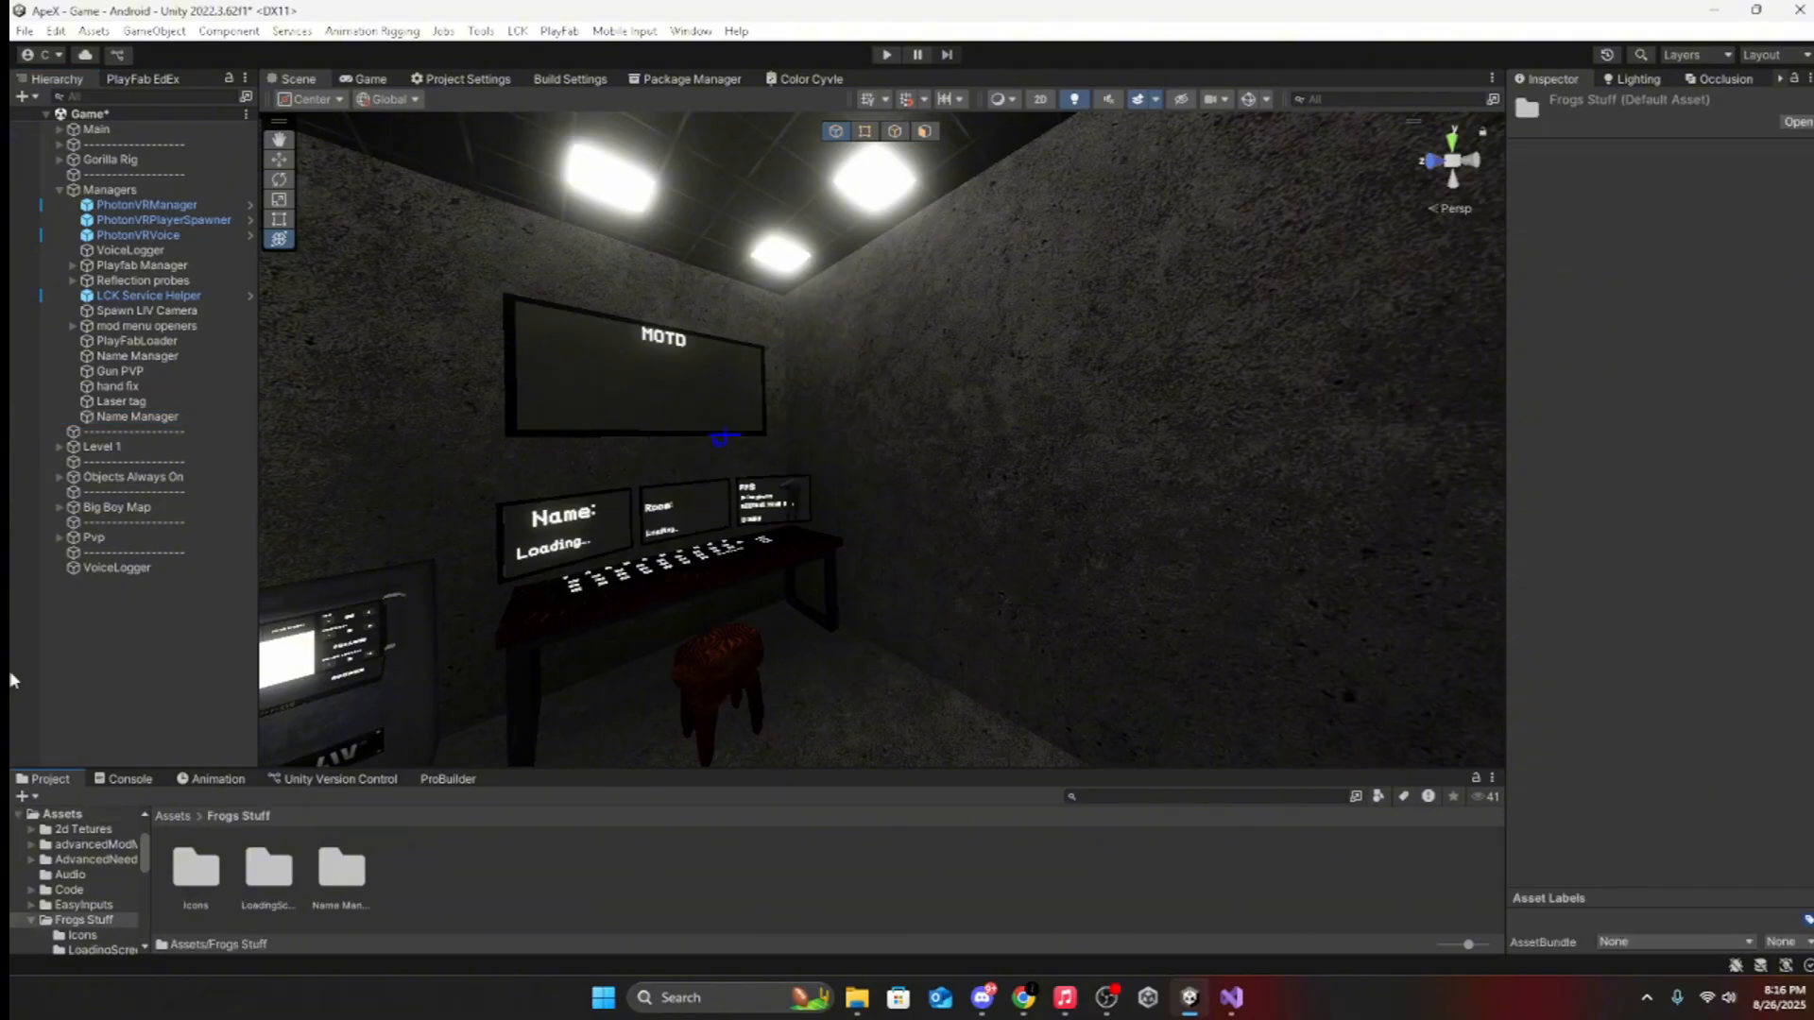
double_click(348, 868)
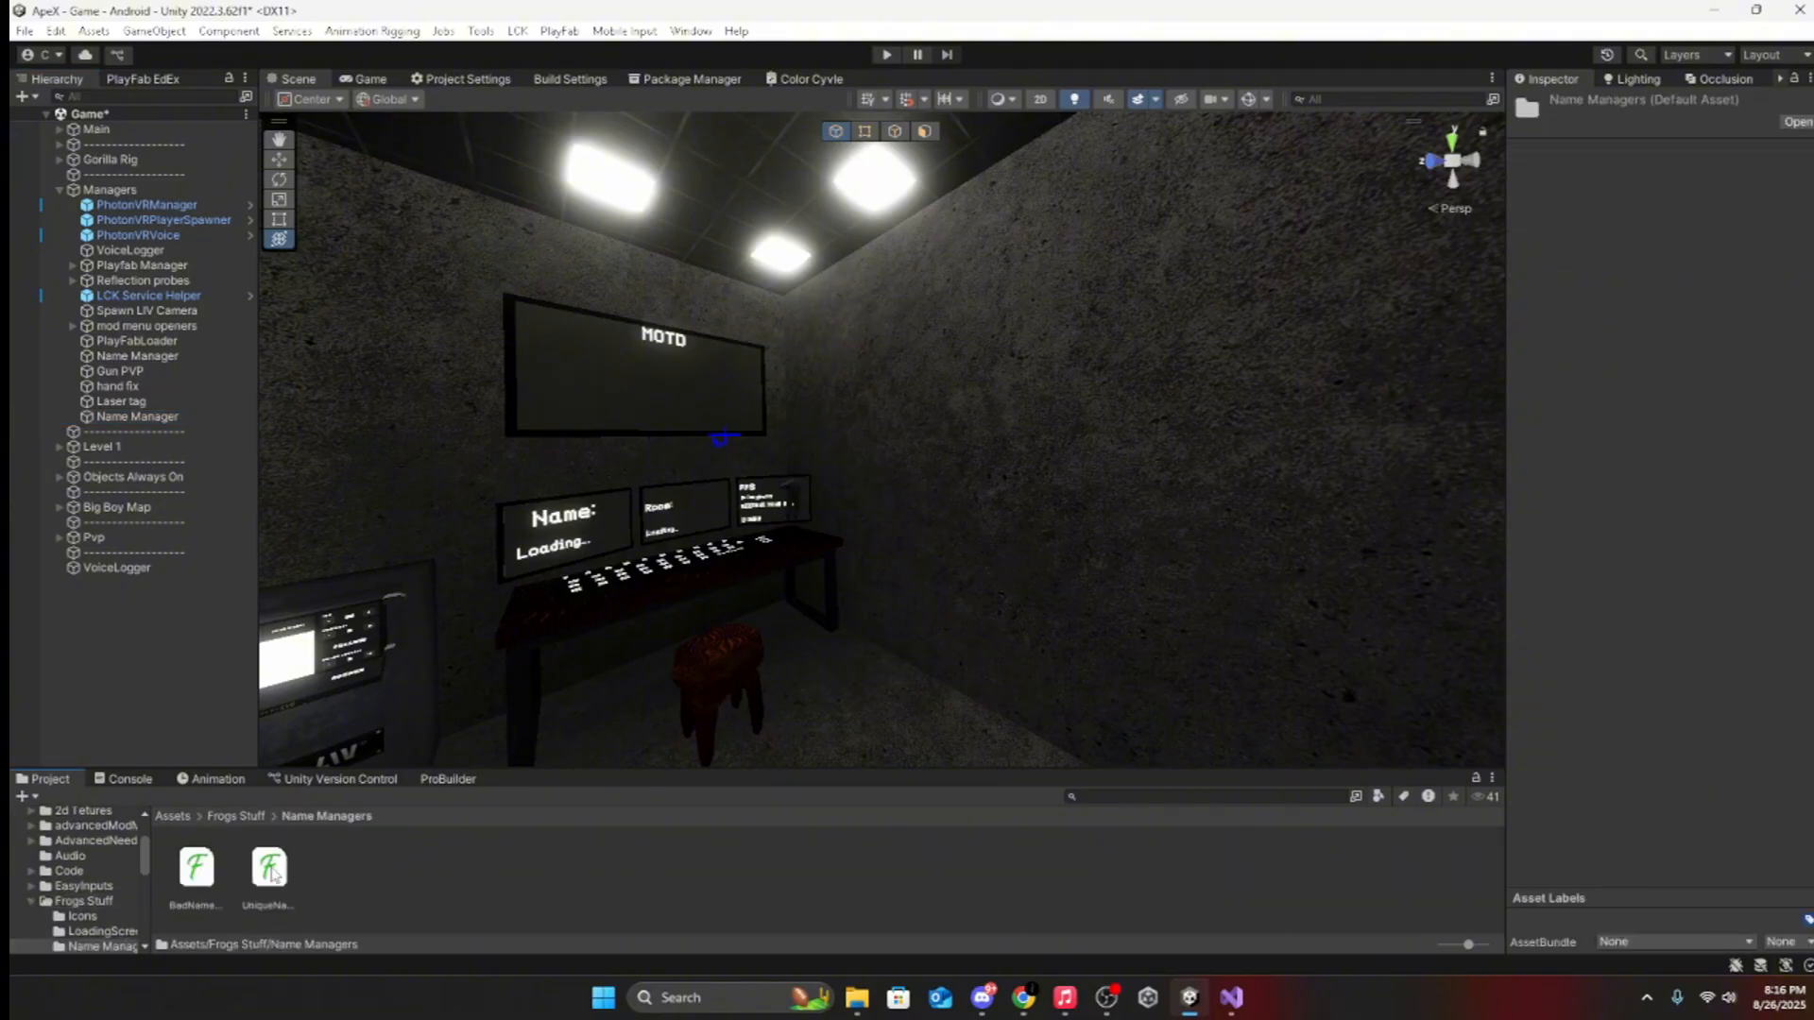
left_click(142, 417)
left_click_drag(267, 871, 1668, 673)
left_click_drag(195, 867, 1698, 643)
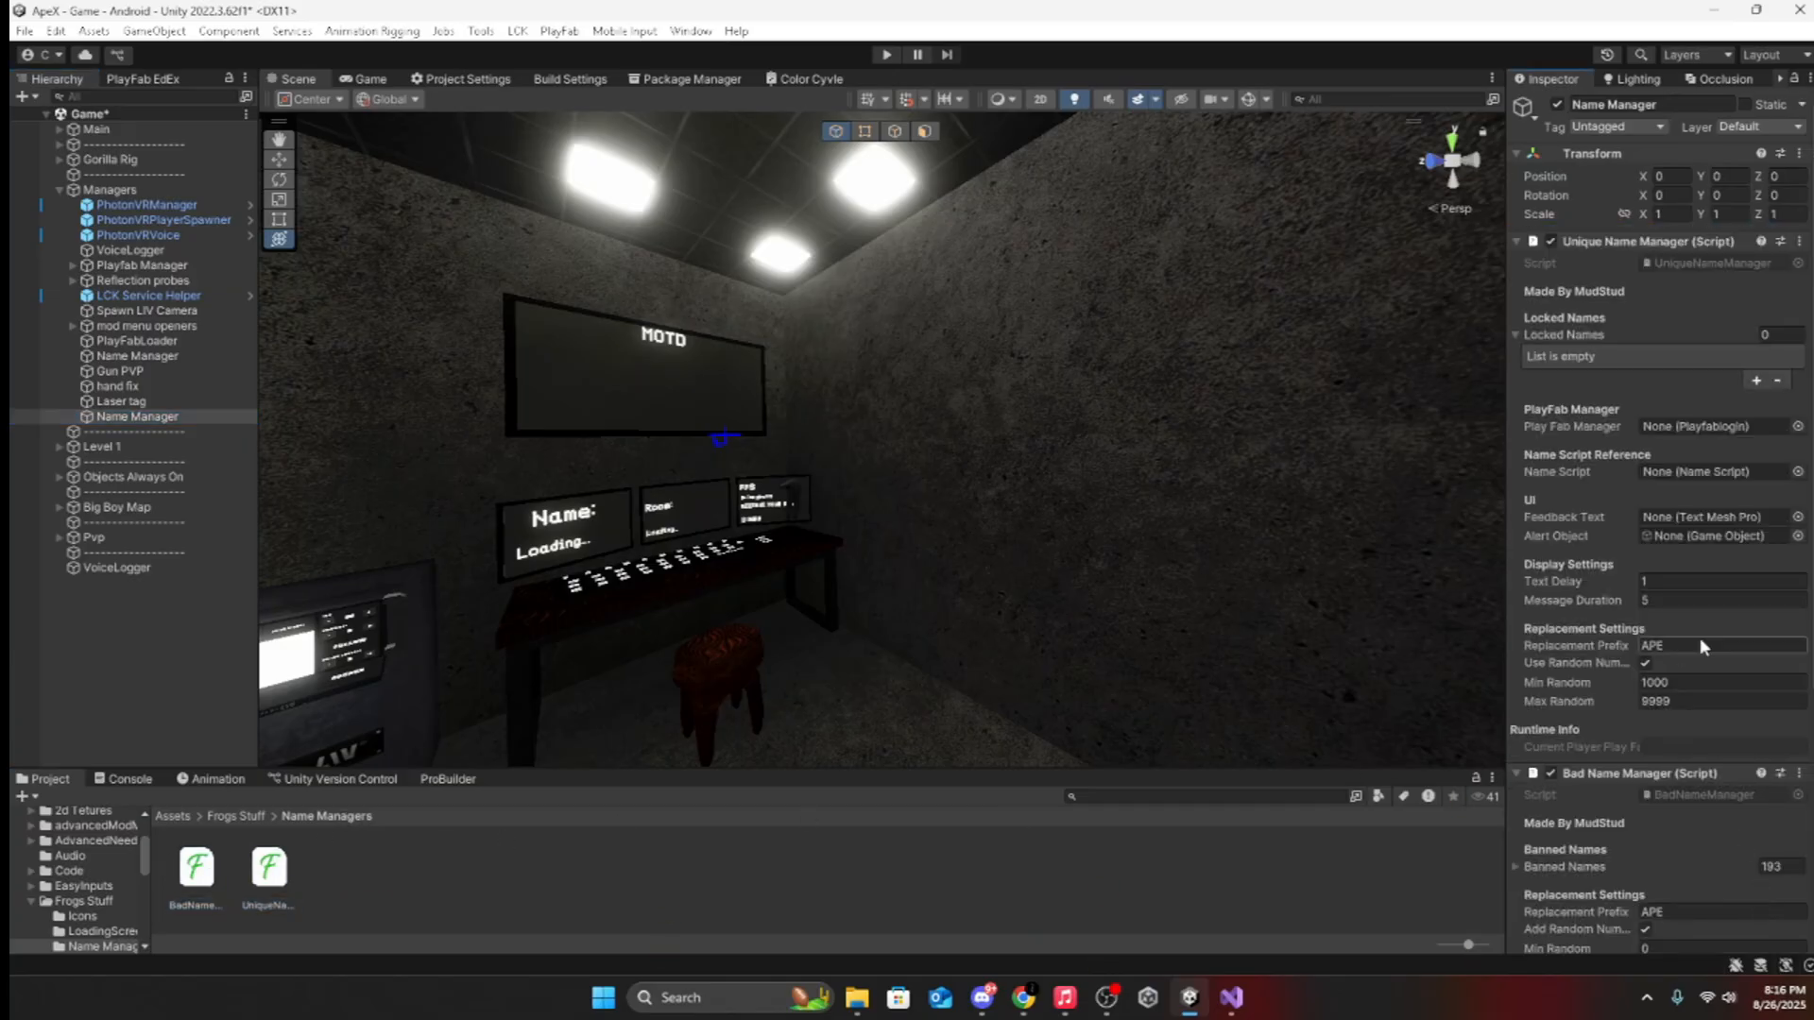
scroll(1701, 645, "down", 5)
scroll(1682, 616, "up", 5)
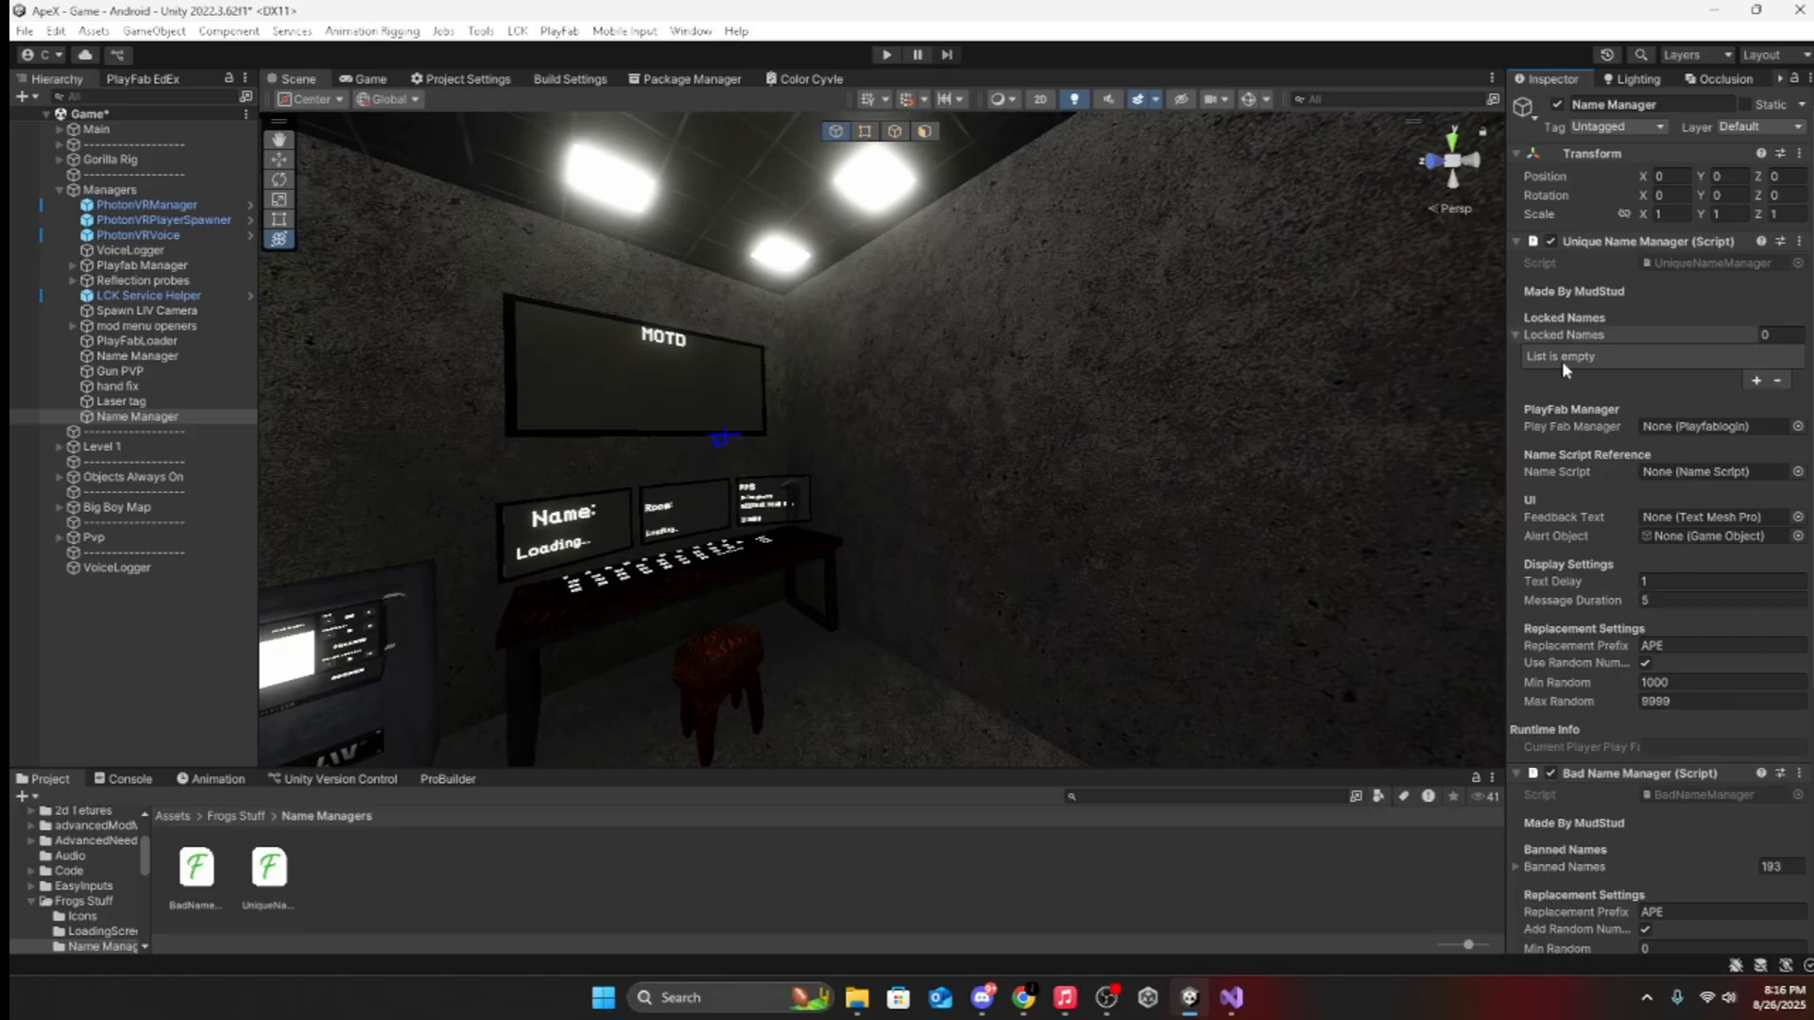
left_click(1516, 773)
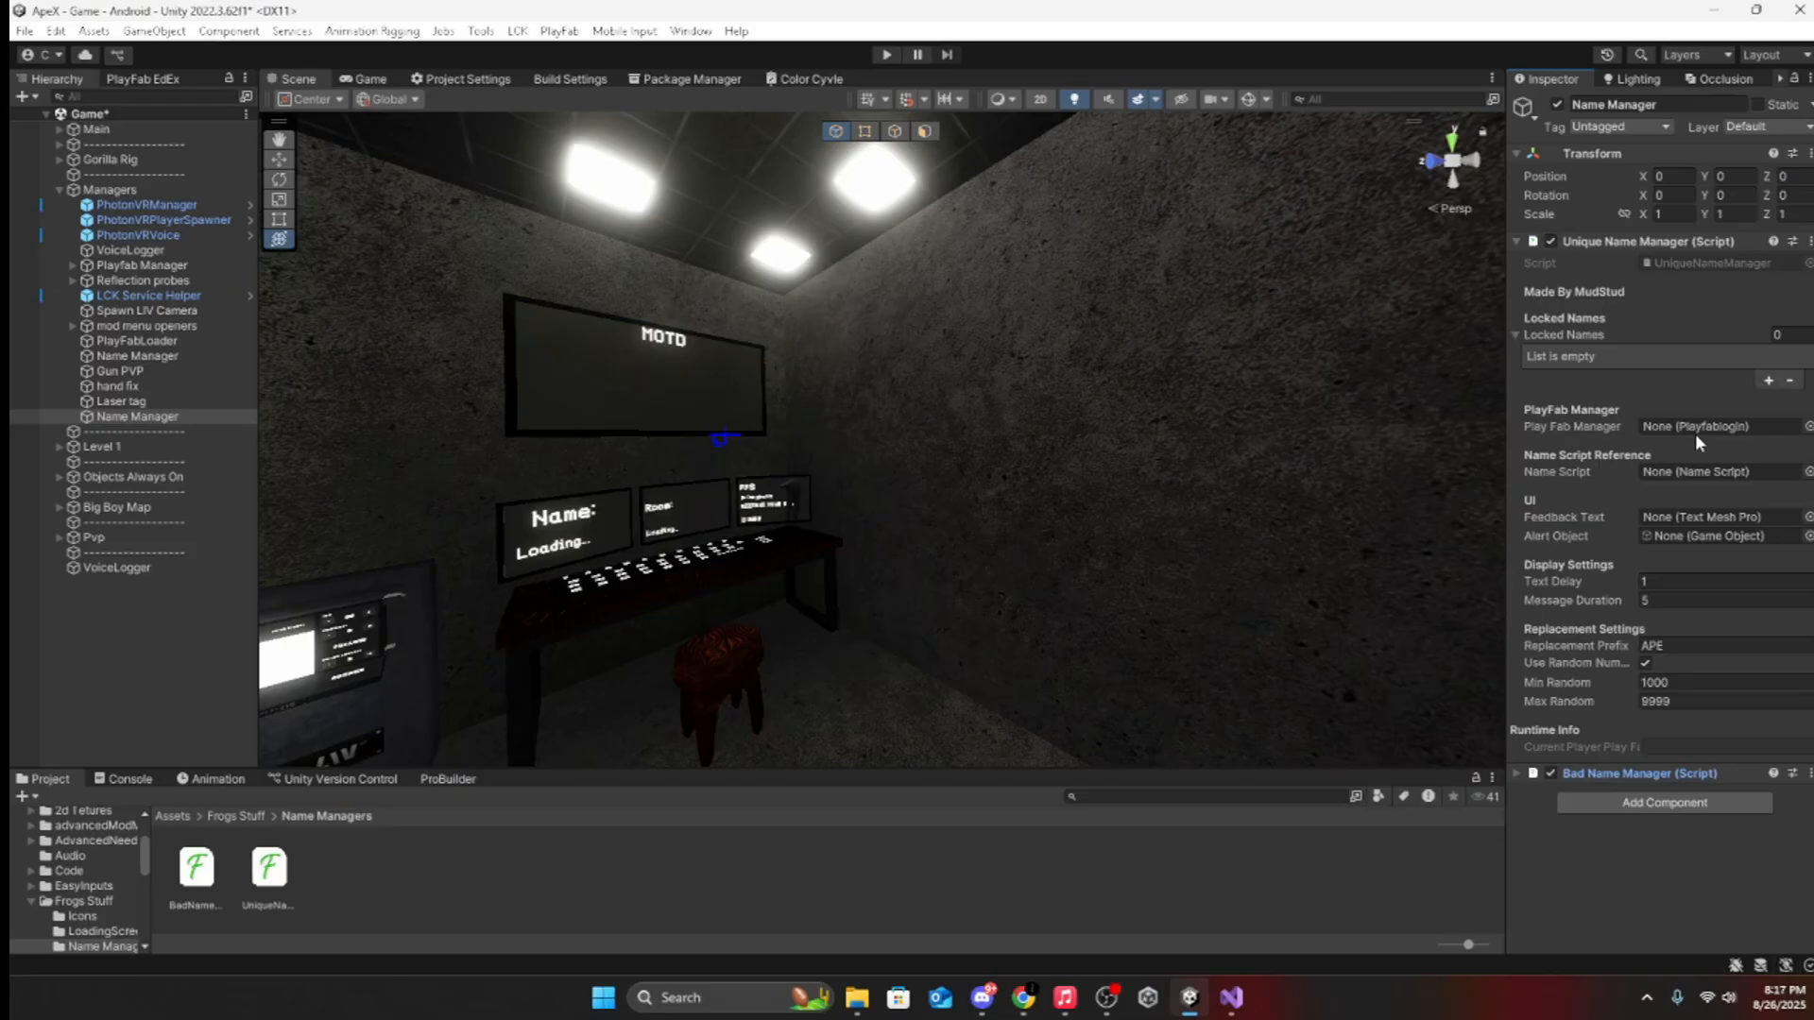
key("w")
right_click_drag(882, 474, 604, 444)
key("s")
key("s")
key("w")
left_click(1278, 869)
Step: Add one entry to the new Name Manager's Locked Names list with the reserved name TUT
left_click(152, 416)
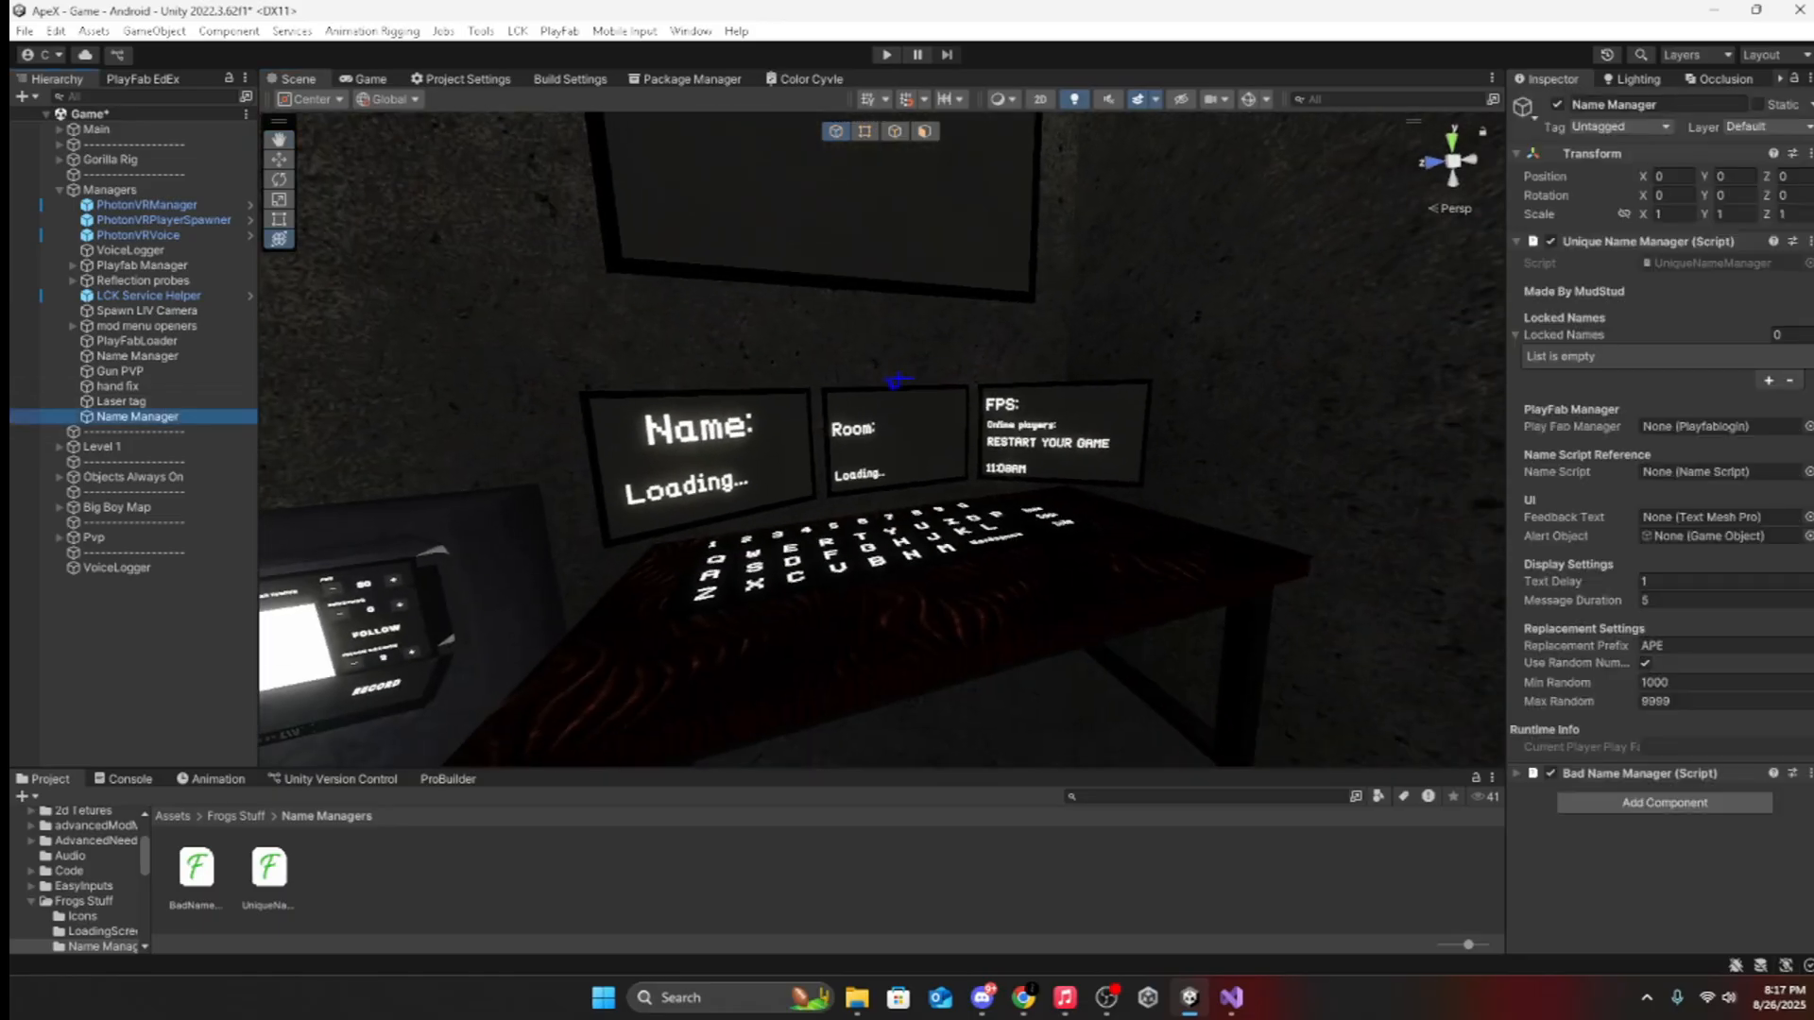
left_click(1769, 379)
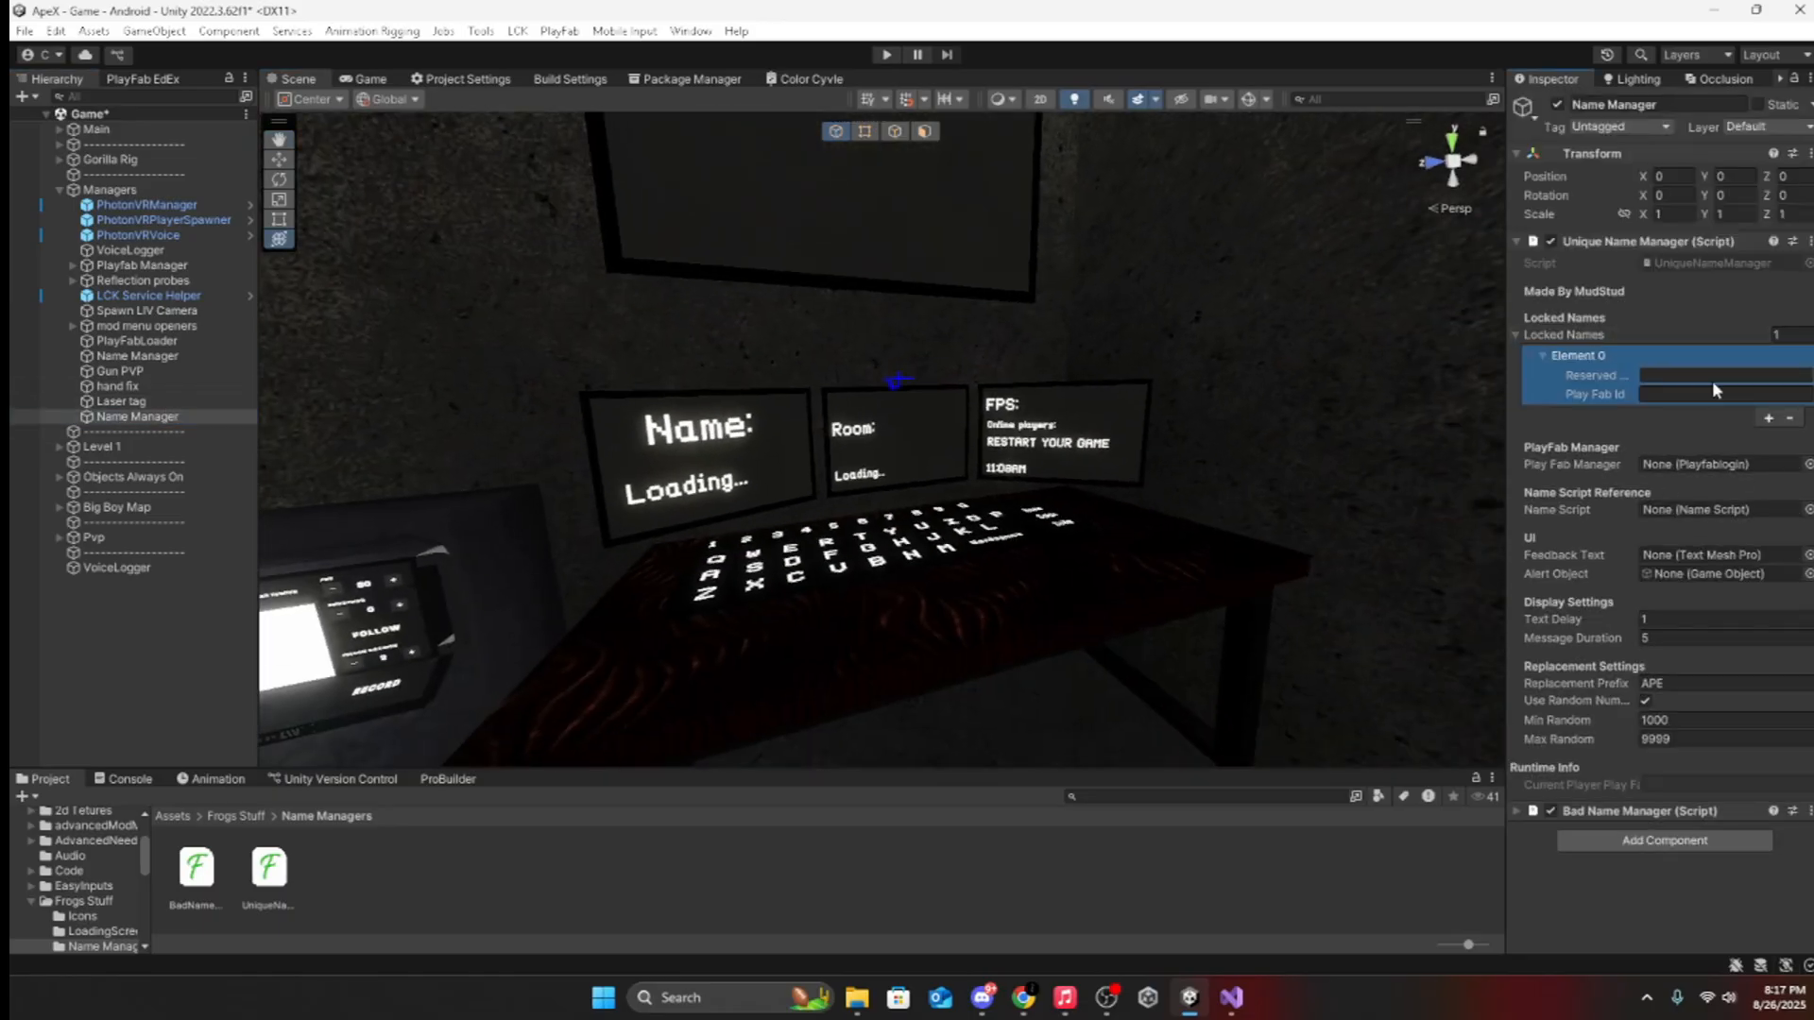
type("MUDSTUID")
key("BackSpace")
key("BackSpace")
key("BackSpace")
key("BackSpace")
key("BackSpace")
key("BackSpace")
type("TUT")
Step: Copy the PlayFab ID from the existing Name Manager's UNITY entry into the new Name Manager's TUT entry
left_click(1687, 395)
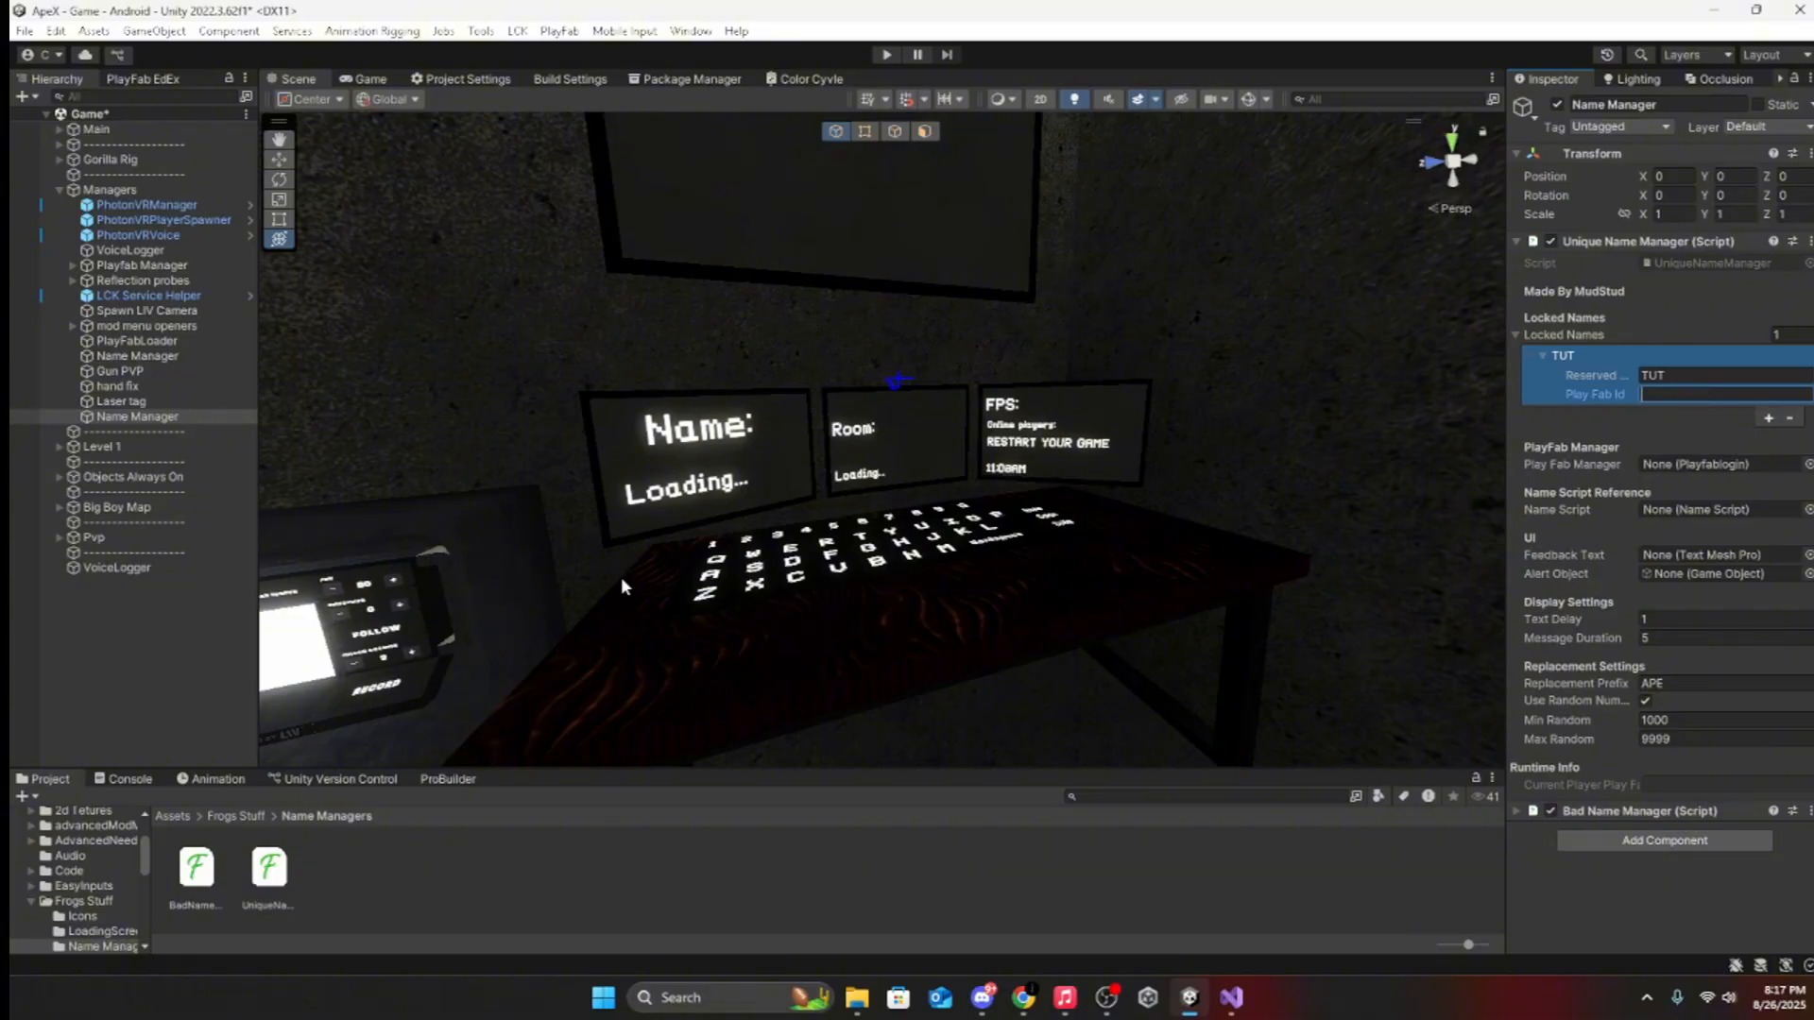
left_click(142, 355)
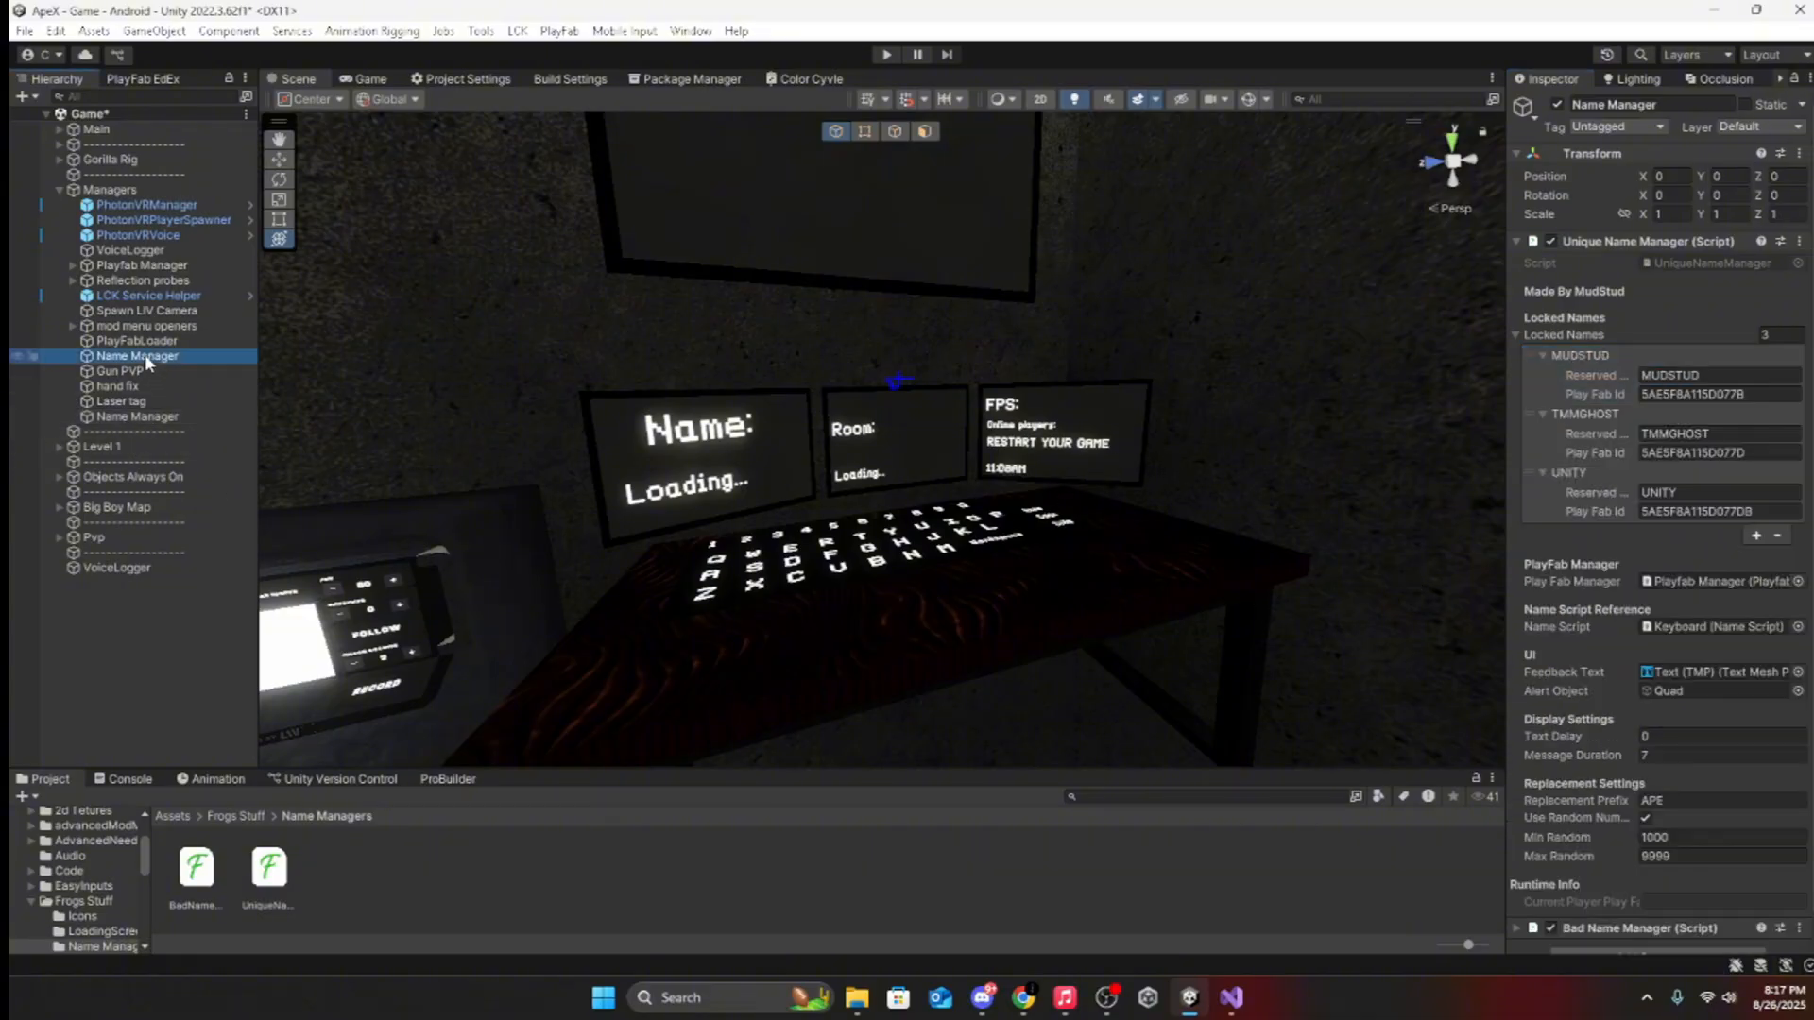
left_click(1771, 514)
key("ctrl+c")
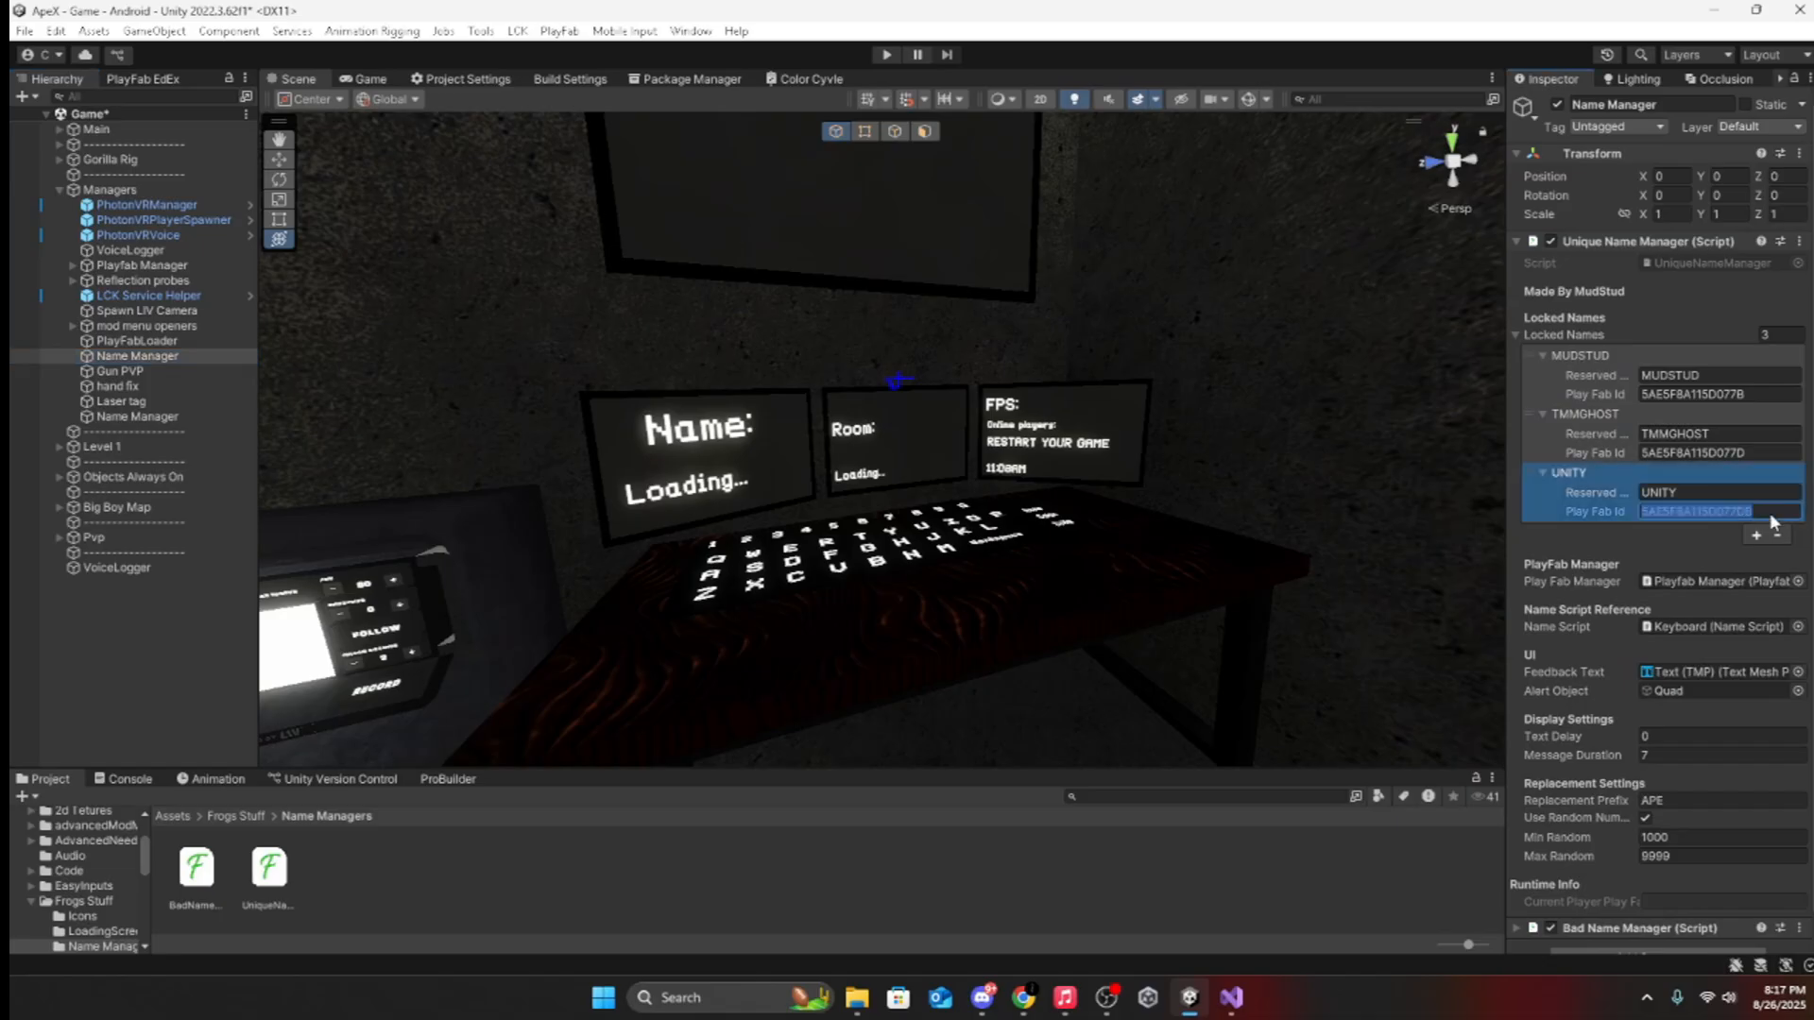
left_click(147, 416)
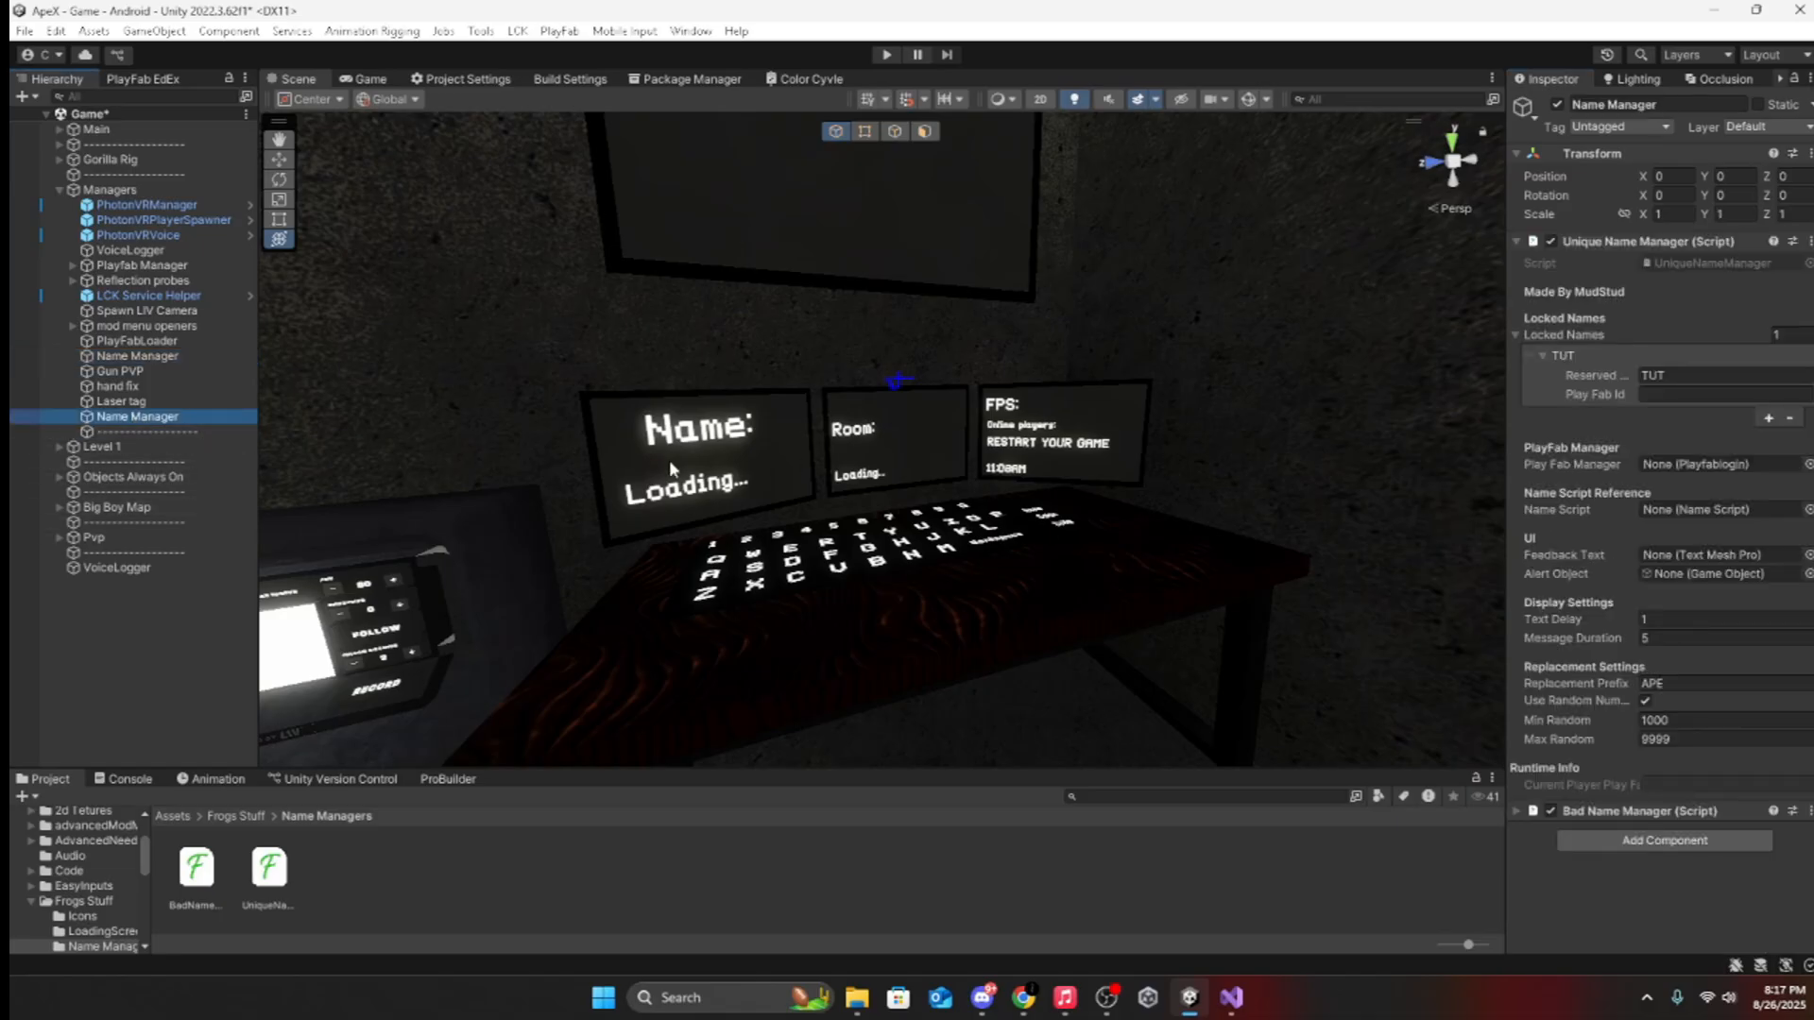
left_click(212, 433)
left_click(175, 358)
left_click(182, 418)
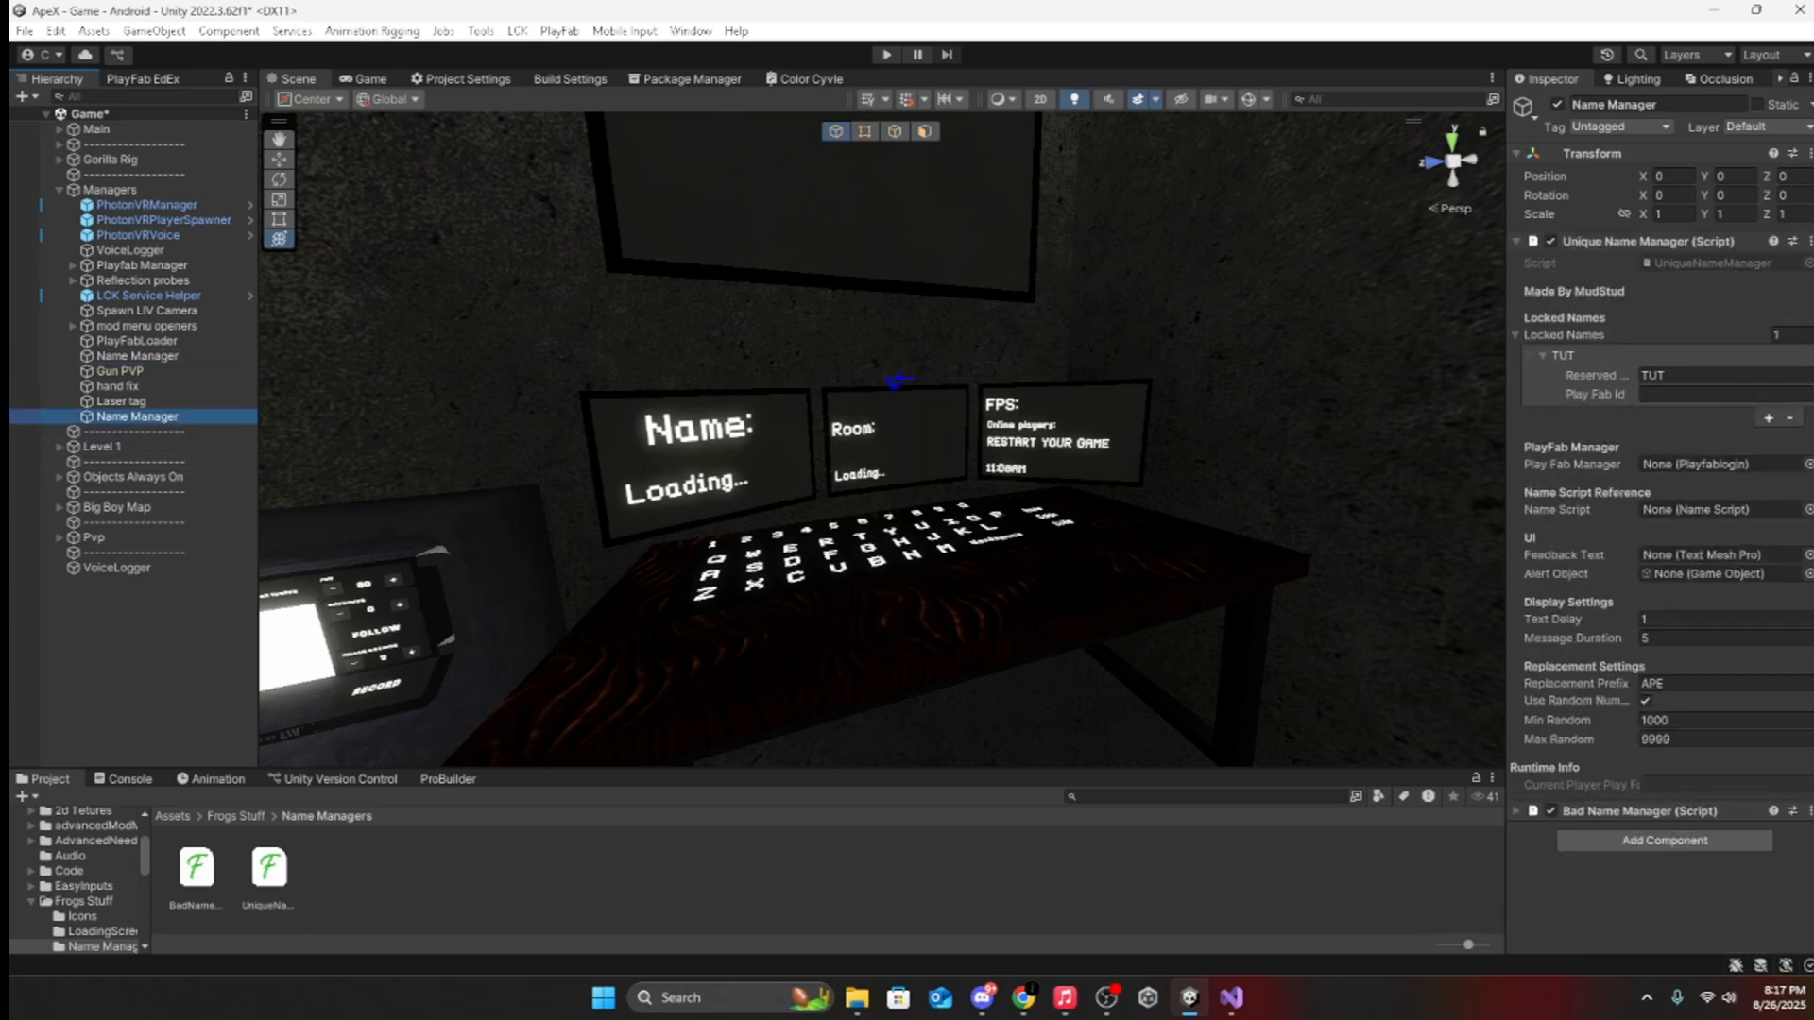
left_click(1743, 402)
key("ctrl+v")
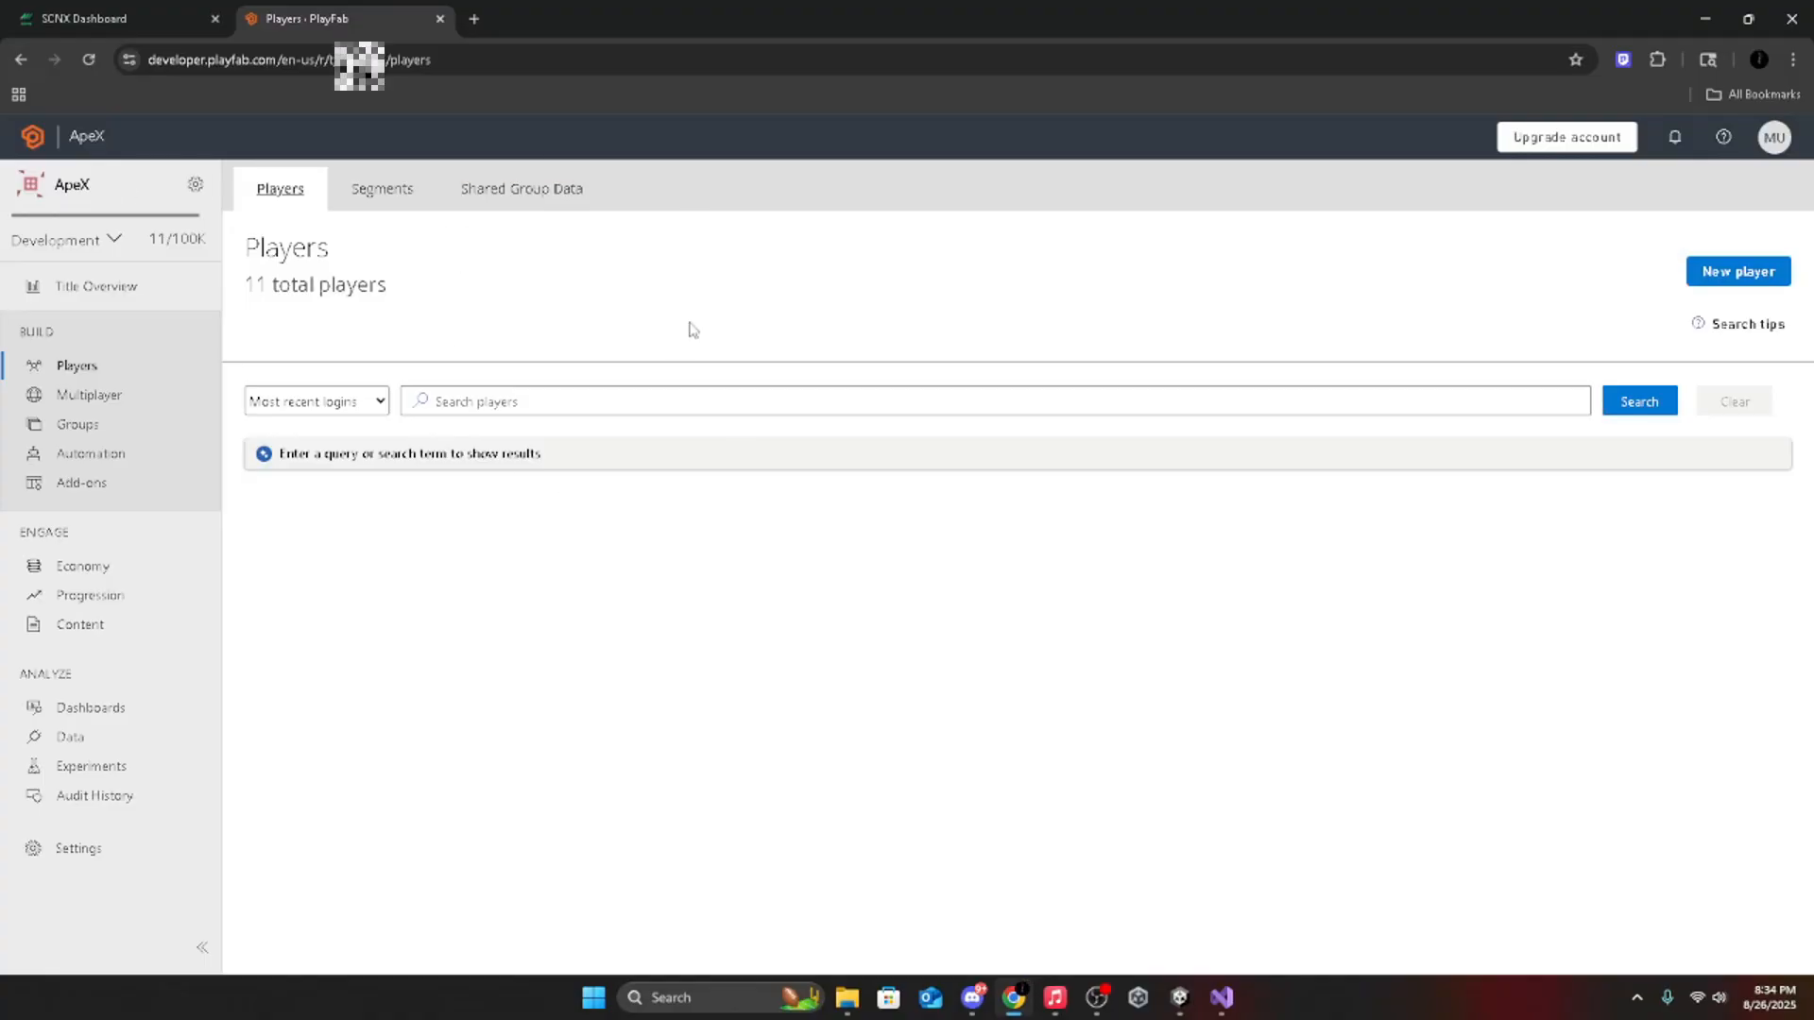
Step: Search the PlayFab title's players in the browser, open a player's overview and highlight the master player account ID
left_click(1660, 402)
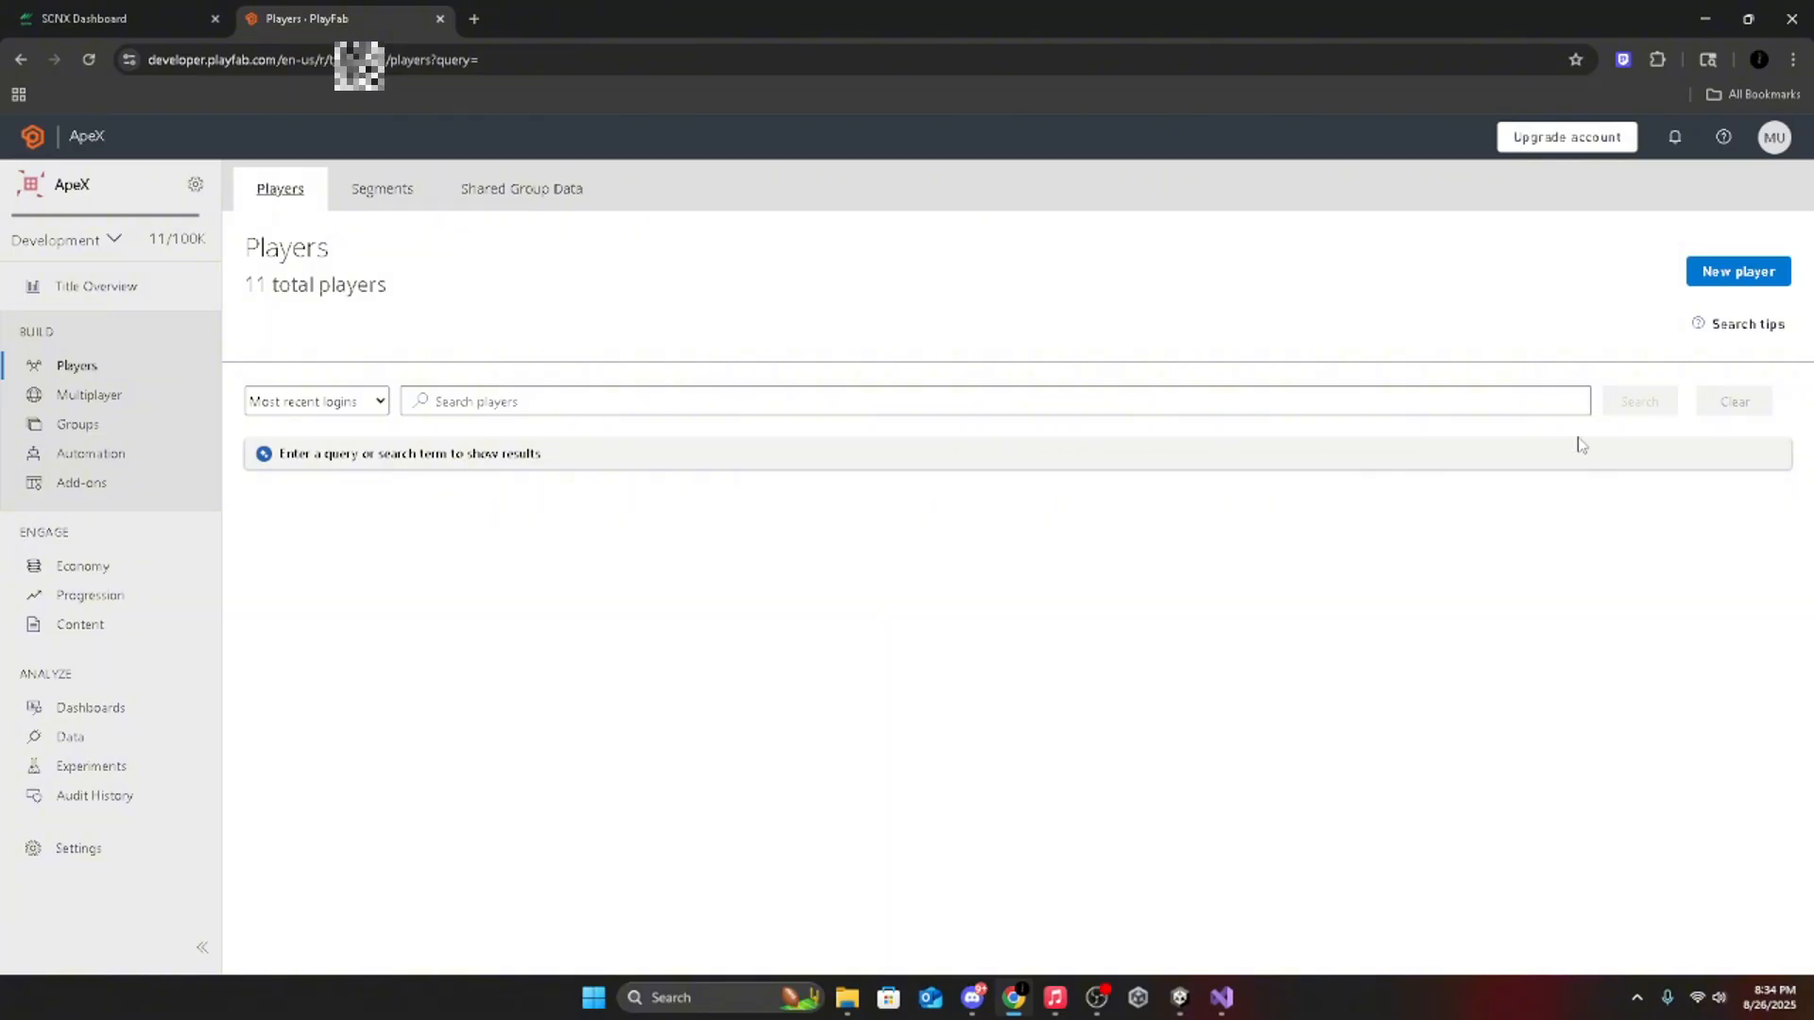
left_click(402, 565)
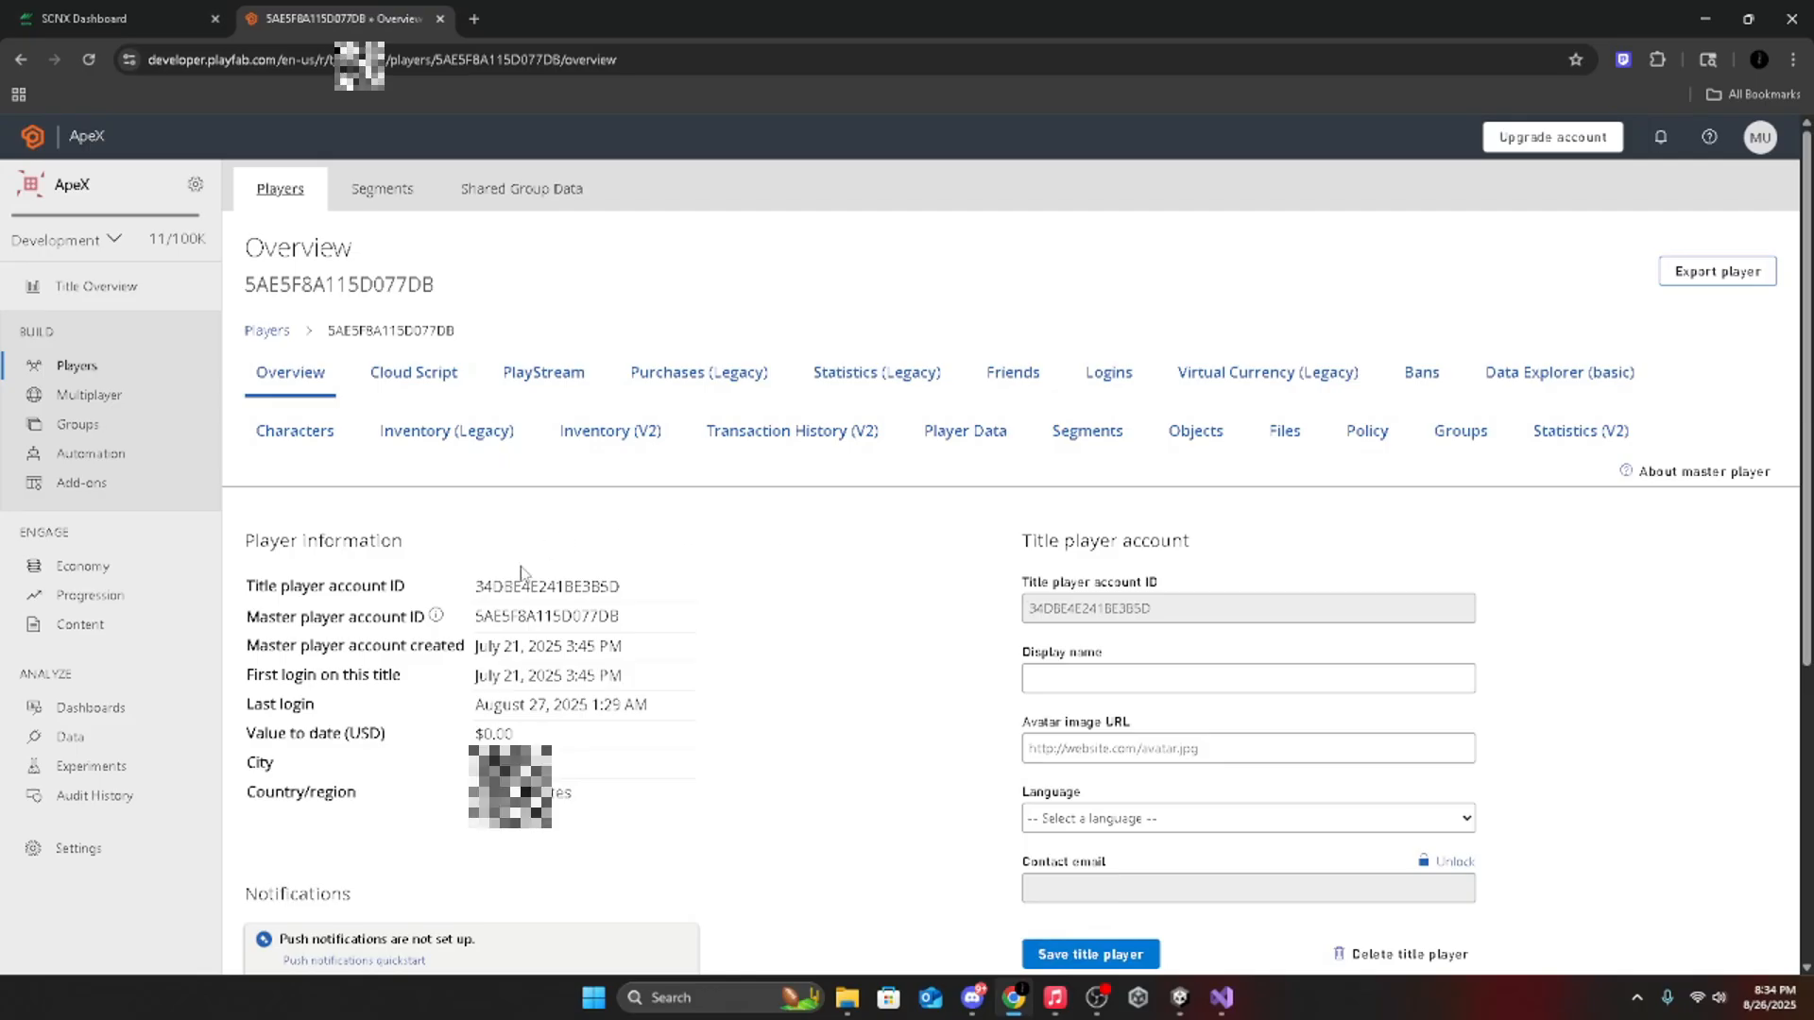
left_click_drag(625, 616, 470, 625)
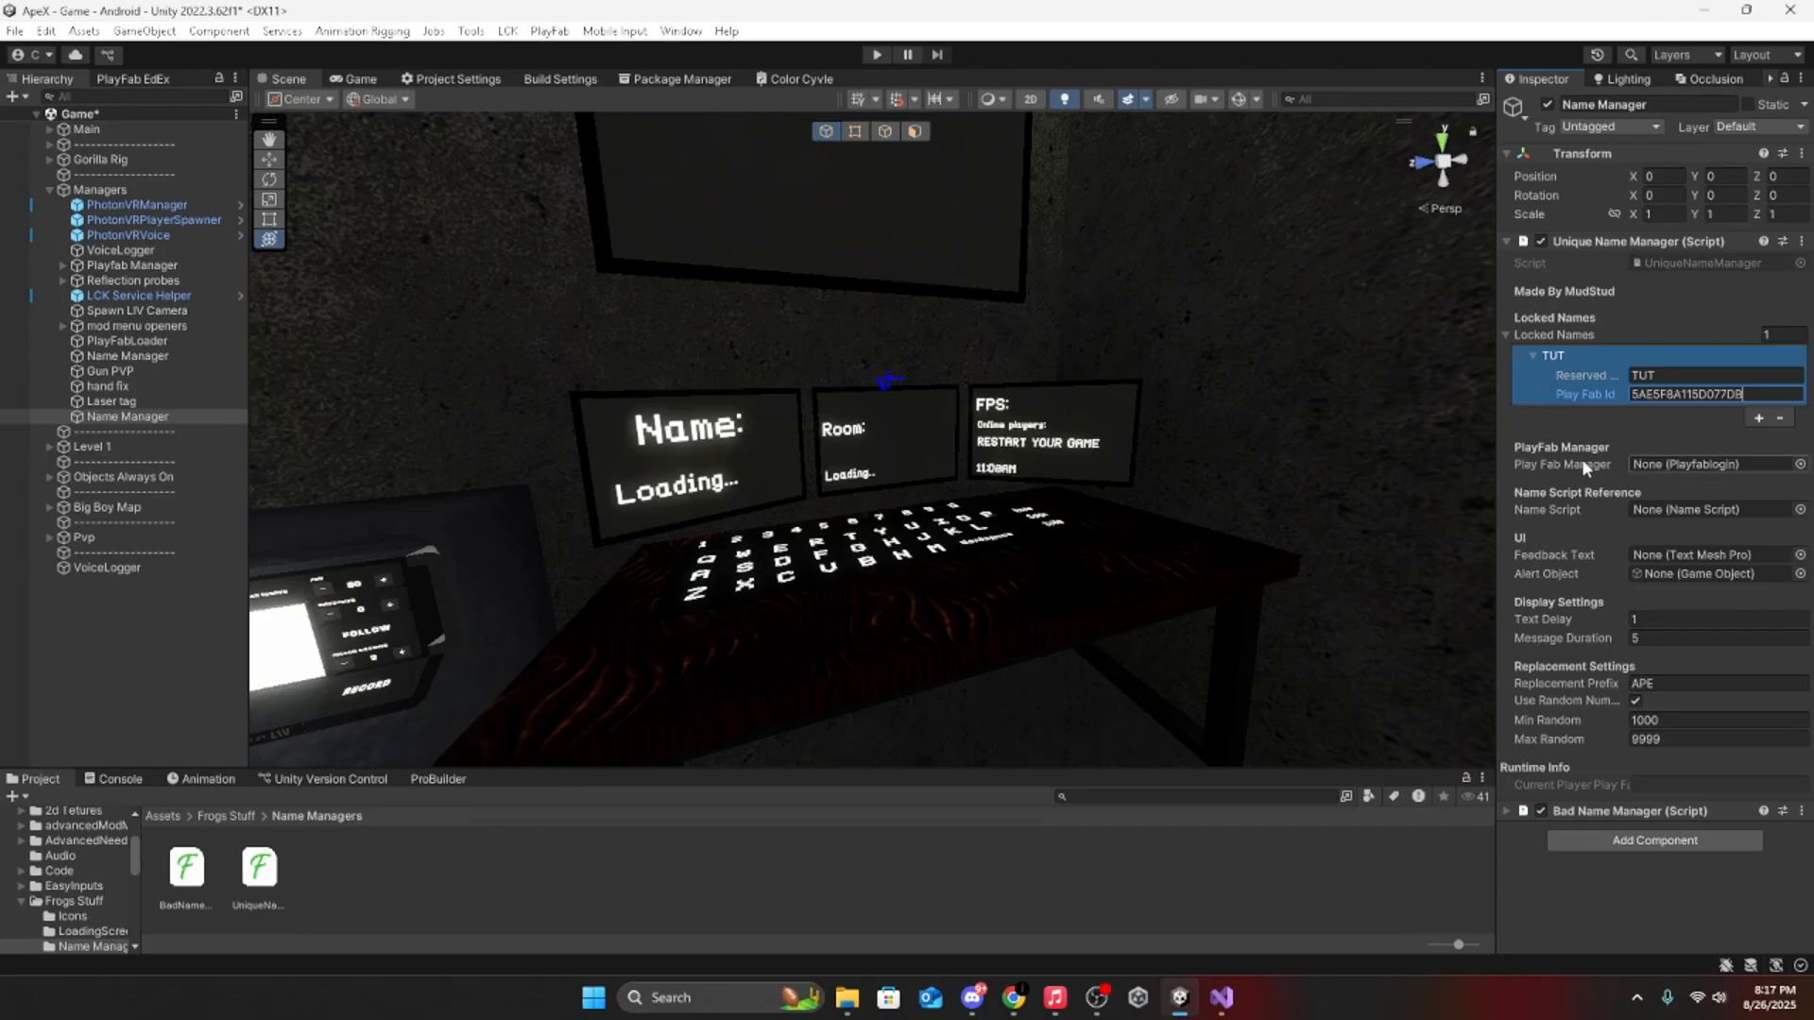
Step: Back in Unity, assign Playfab Manager as the PlayFab manager and Keyboard as the name script in Unique Name Manager
left_click(1800, 464)
left_click(1667, 522)
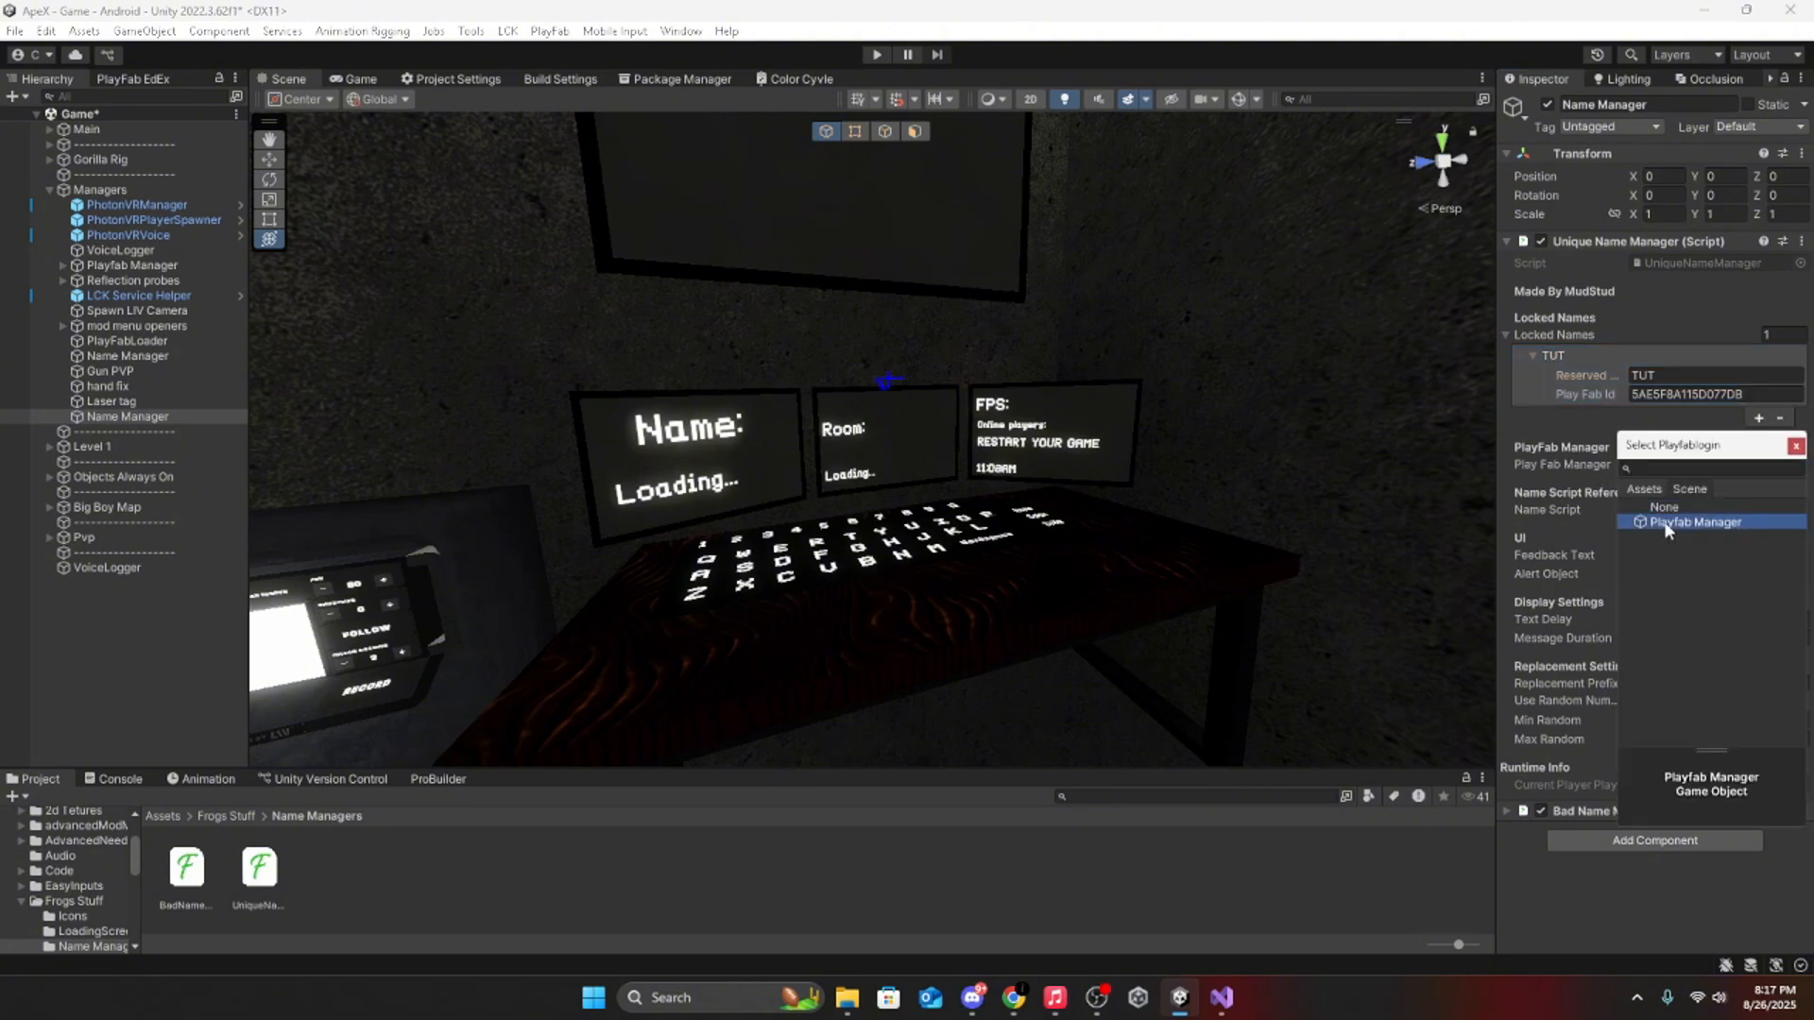
left_click(1795, 445)
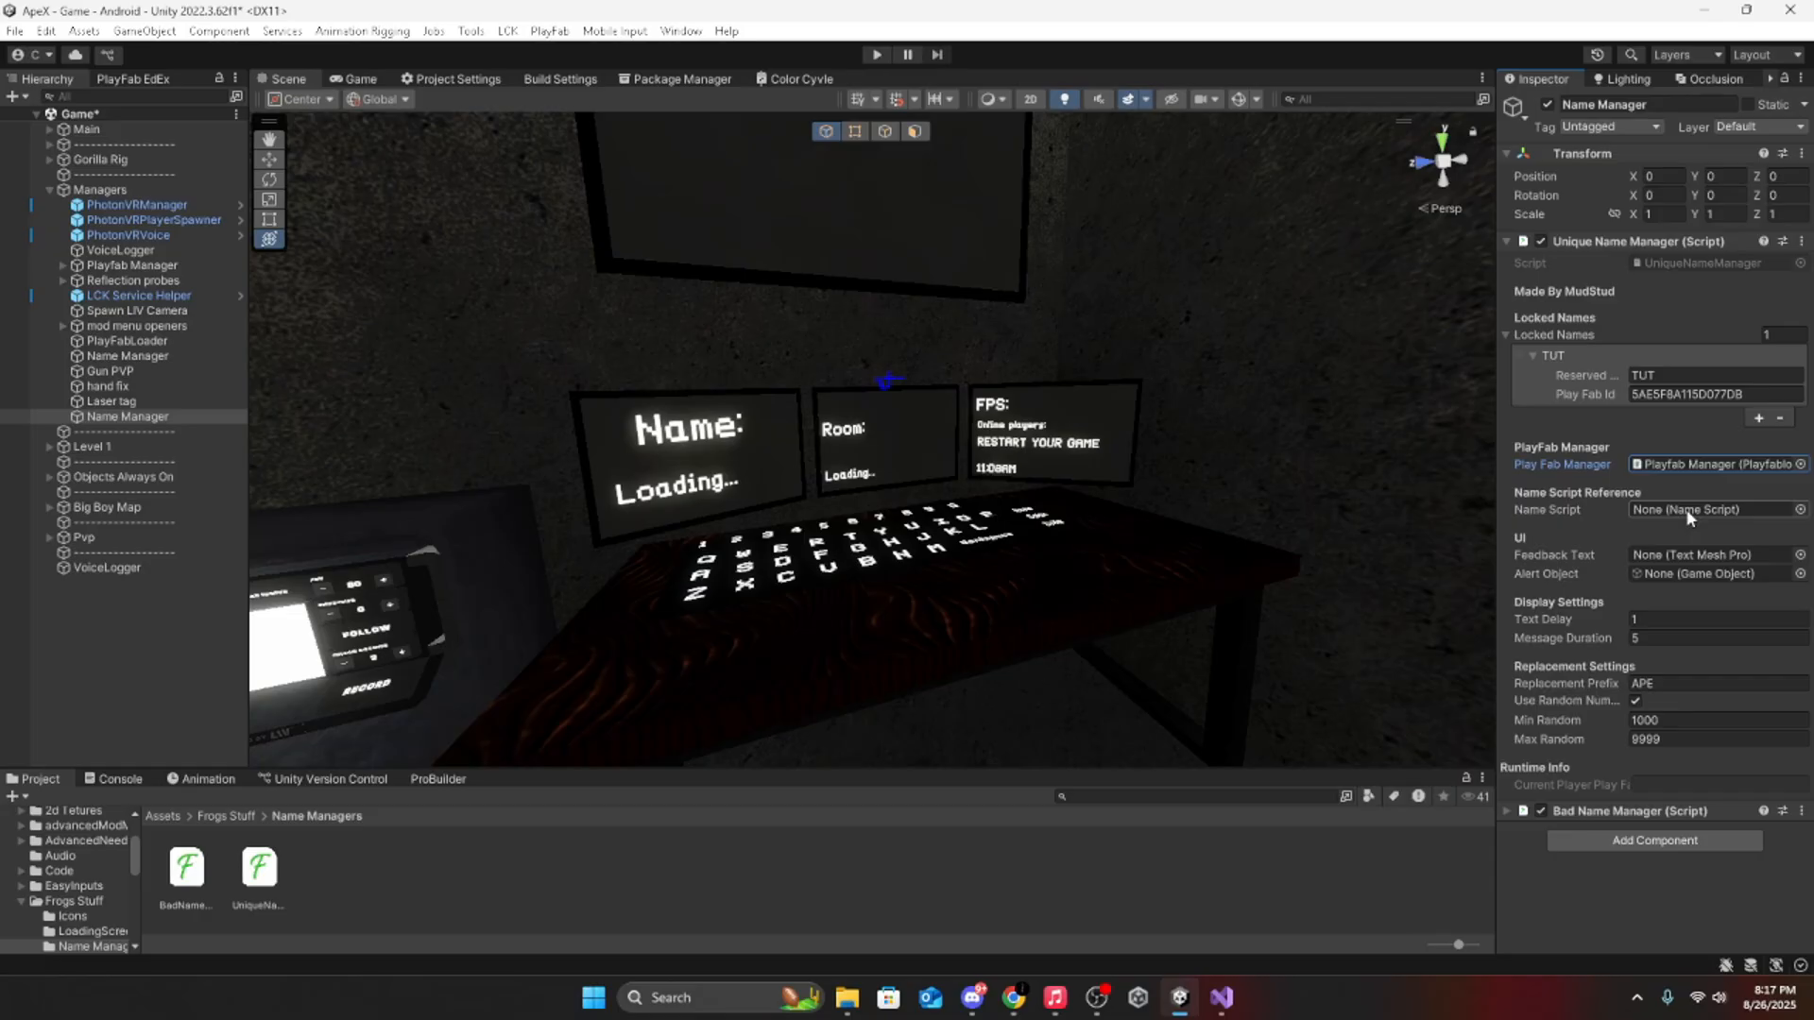
left_click(1799, 510)
left_click(1689, 572)
left_click(1796, 495)
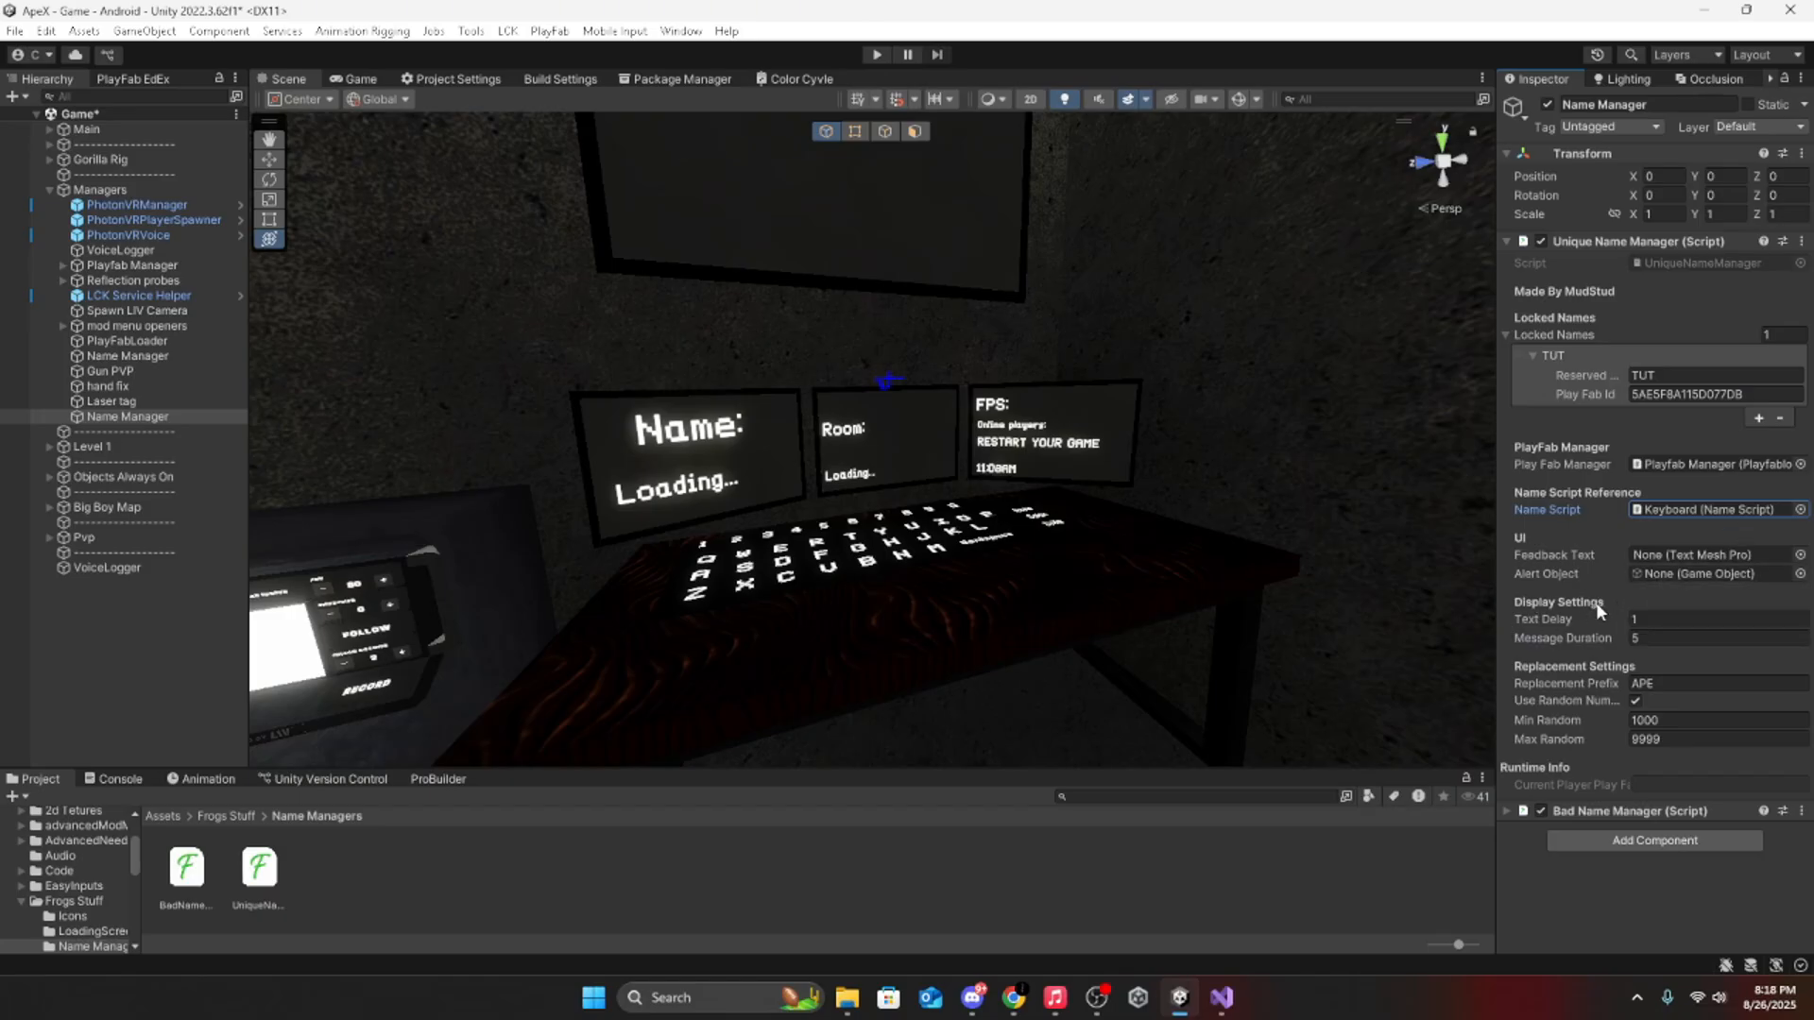
Step: Set the Unique Name Manager's message duration to 10 and its replacement prefix to TUT
right_click_drag(784, 453, 966, 476)
right_click_drag(637, 535, 718, 513)
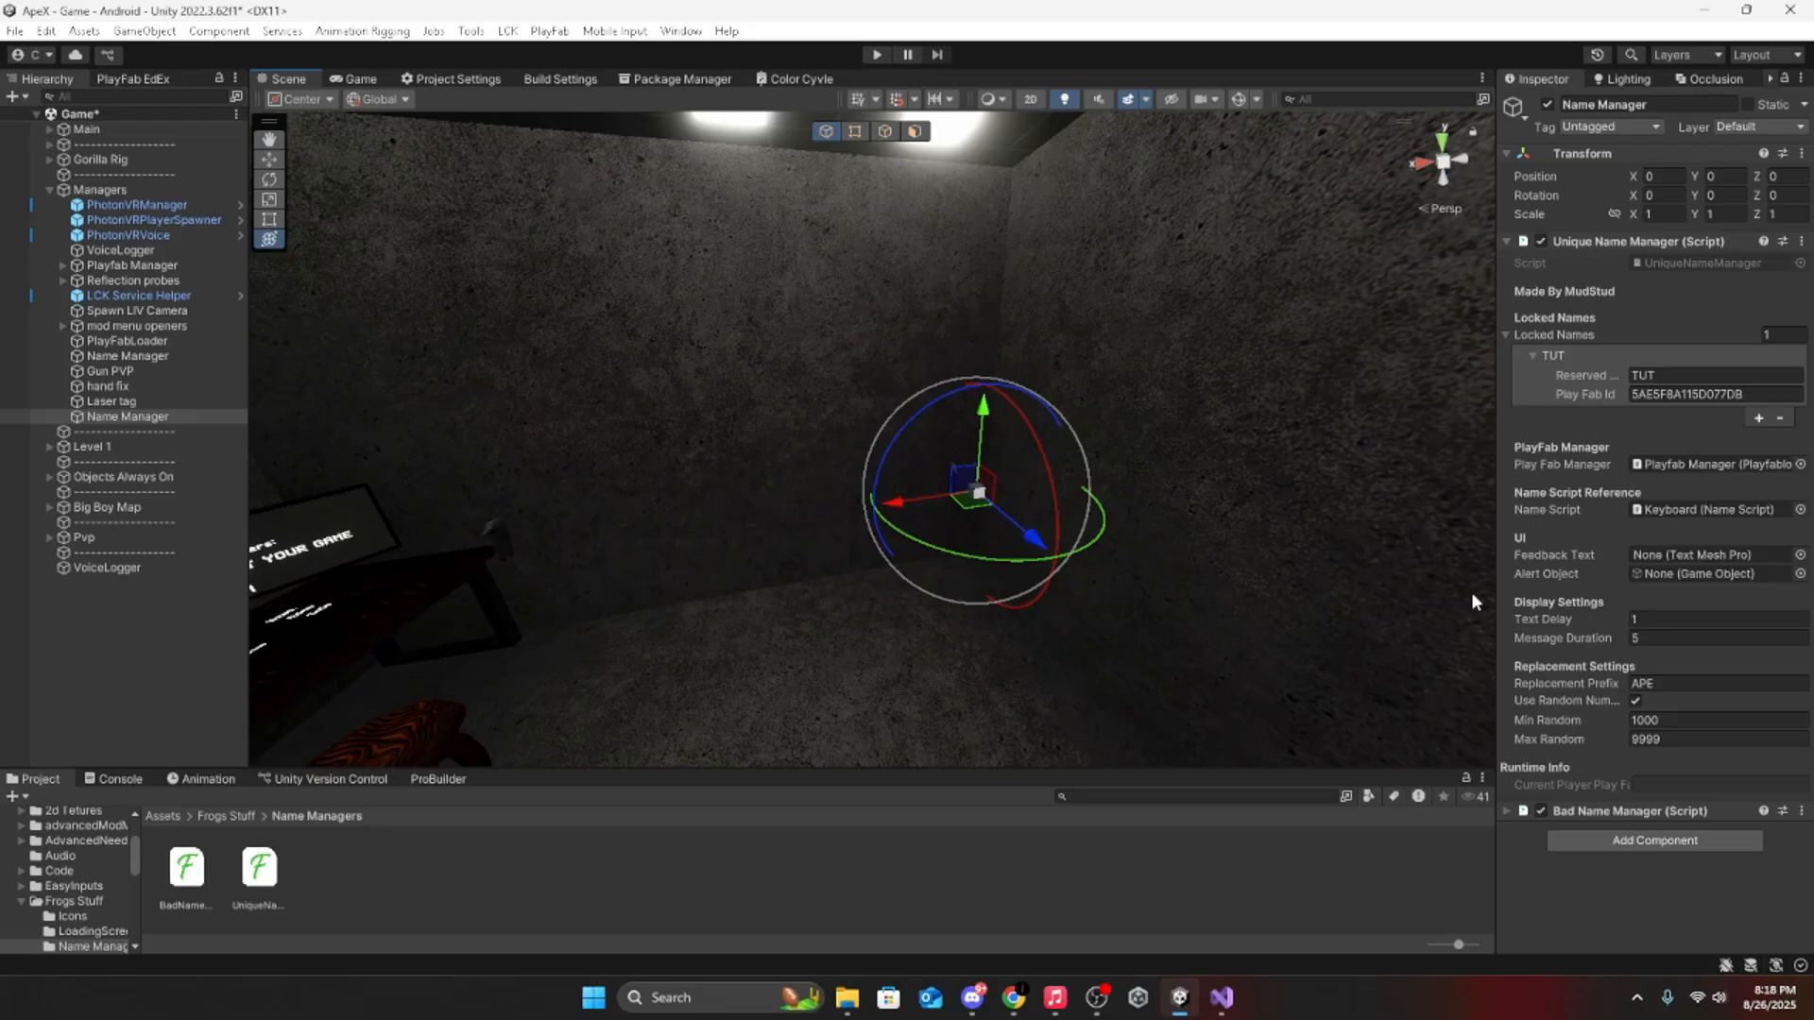
left_click(1664, 620)
type("10")
left_click(1655, 641)
left_click(1699, 684)
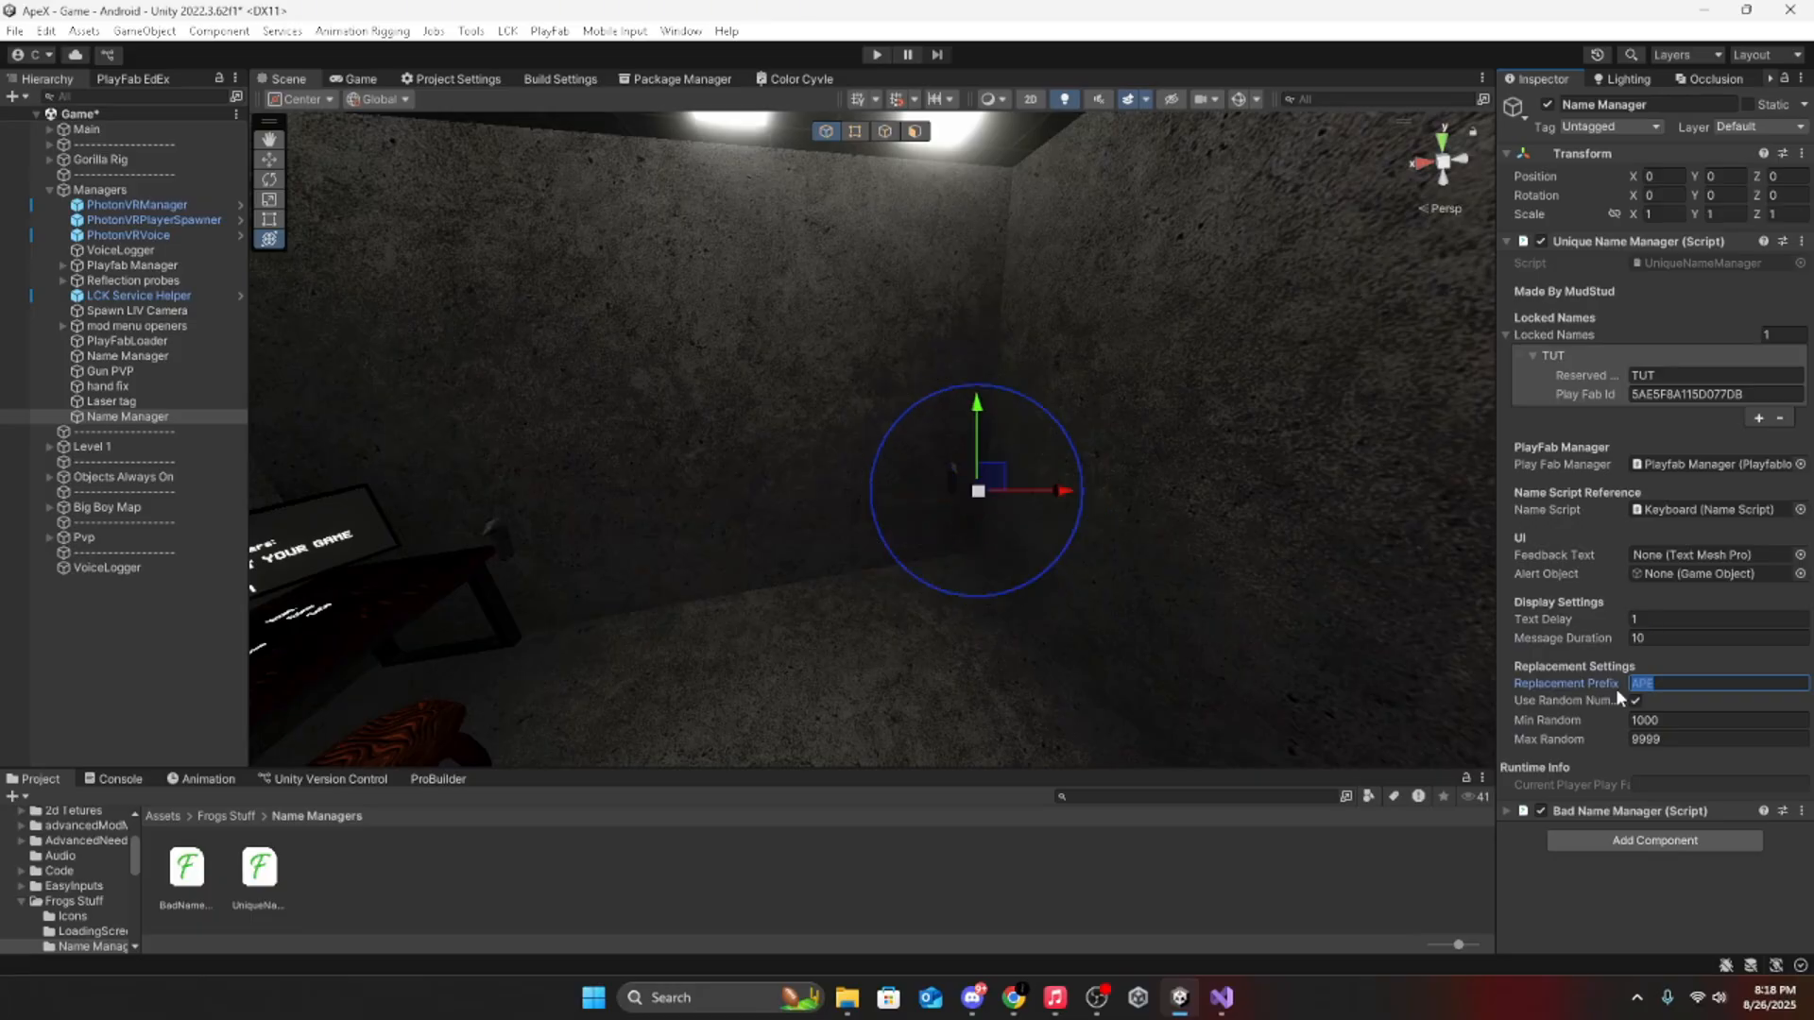
type("TUT")
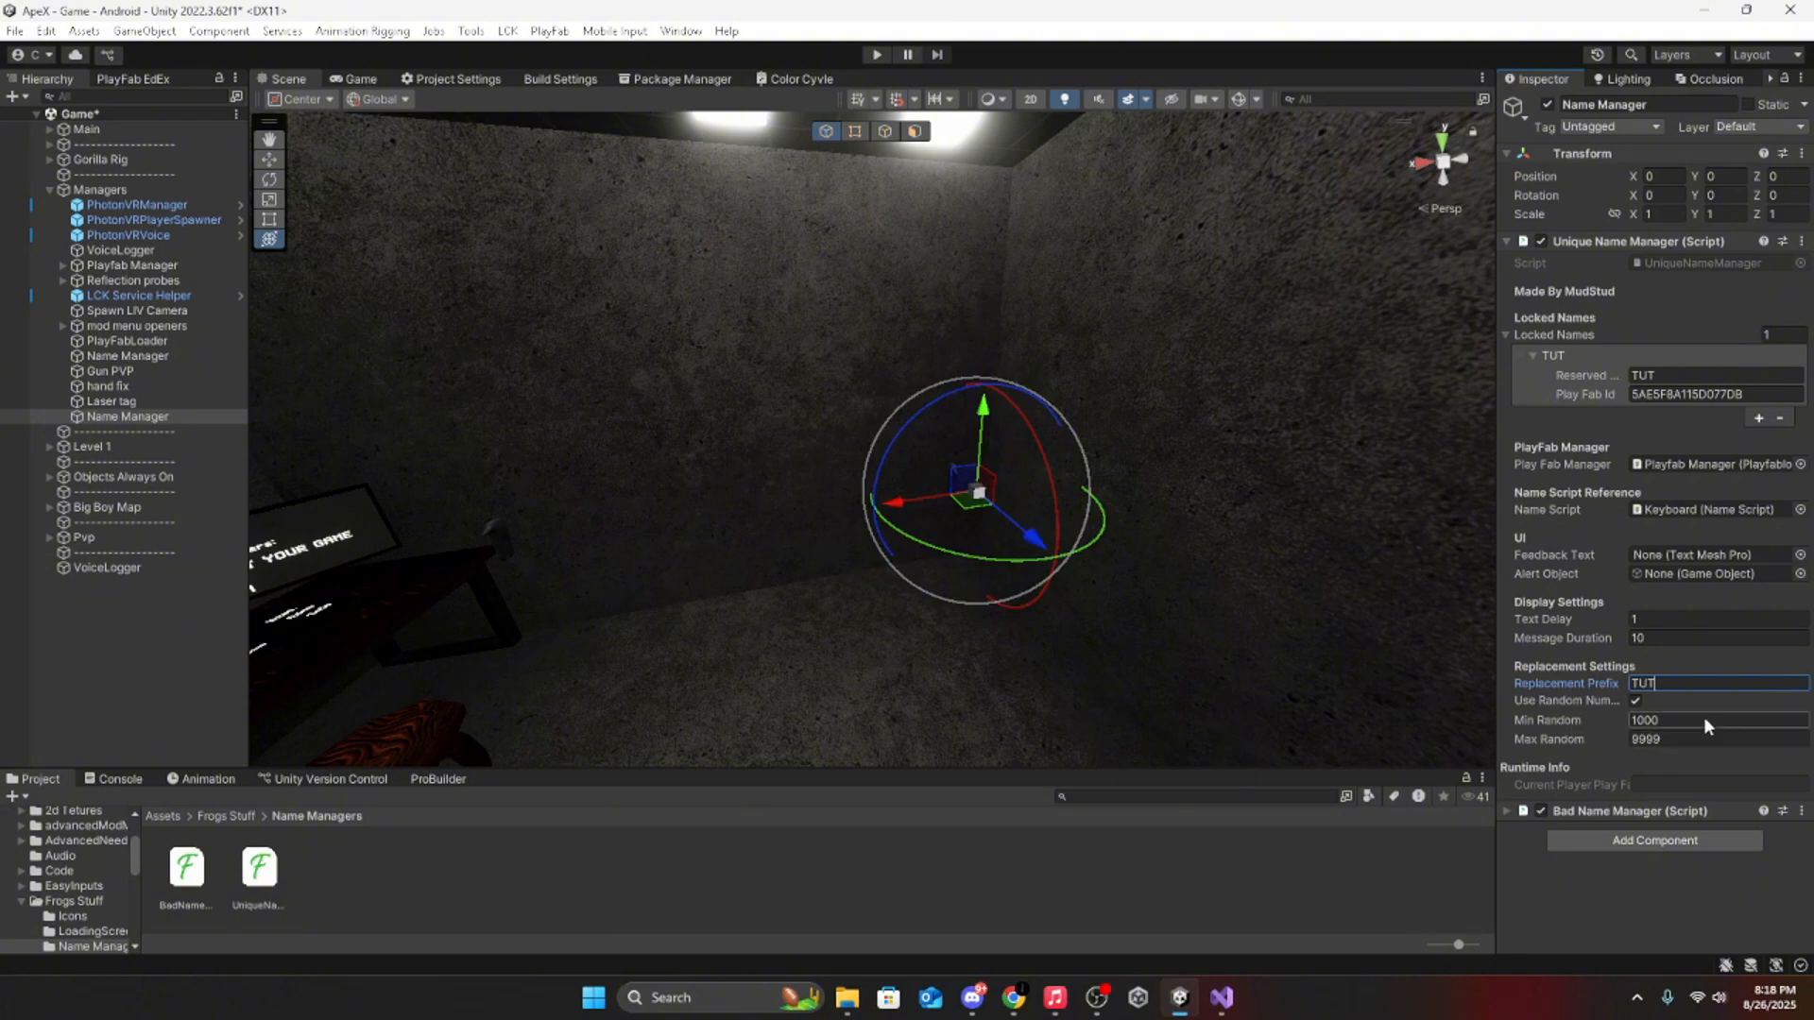
Step: Set the Unique Name Manager's random replacement number range to a minimum of 0 and a maximum of 9999
mouse_move(964, 546)
right_mouse_down()
mouse_move(773, 601)
mouse_move(943, 537)
right_mouse_up()
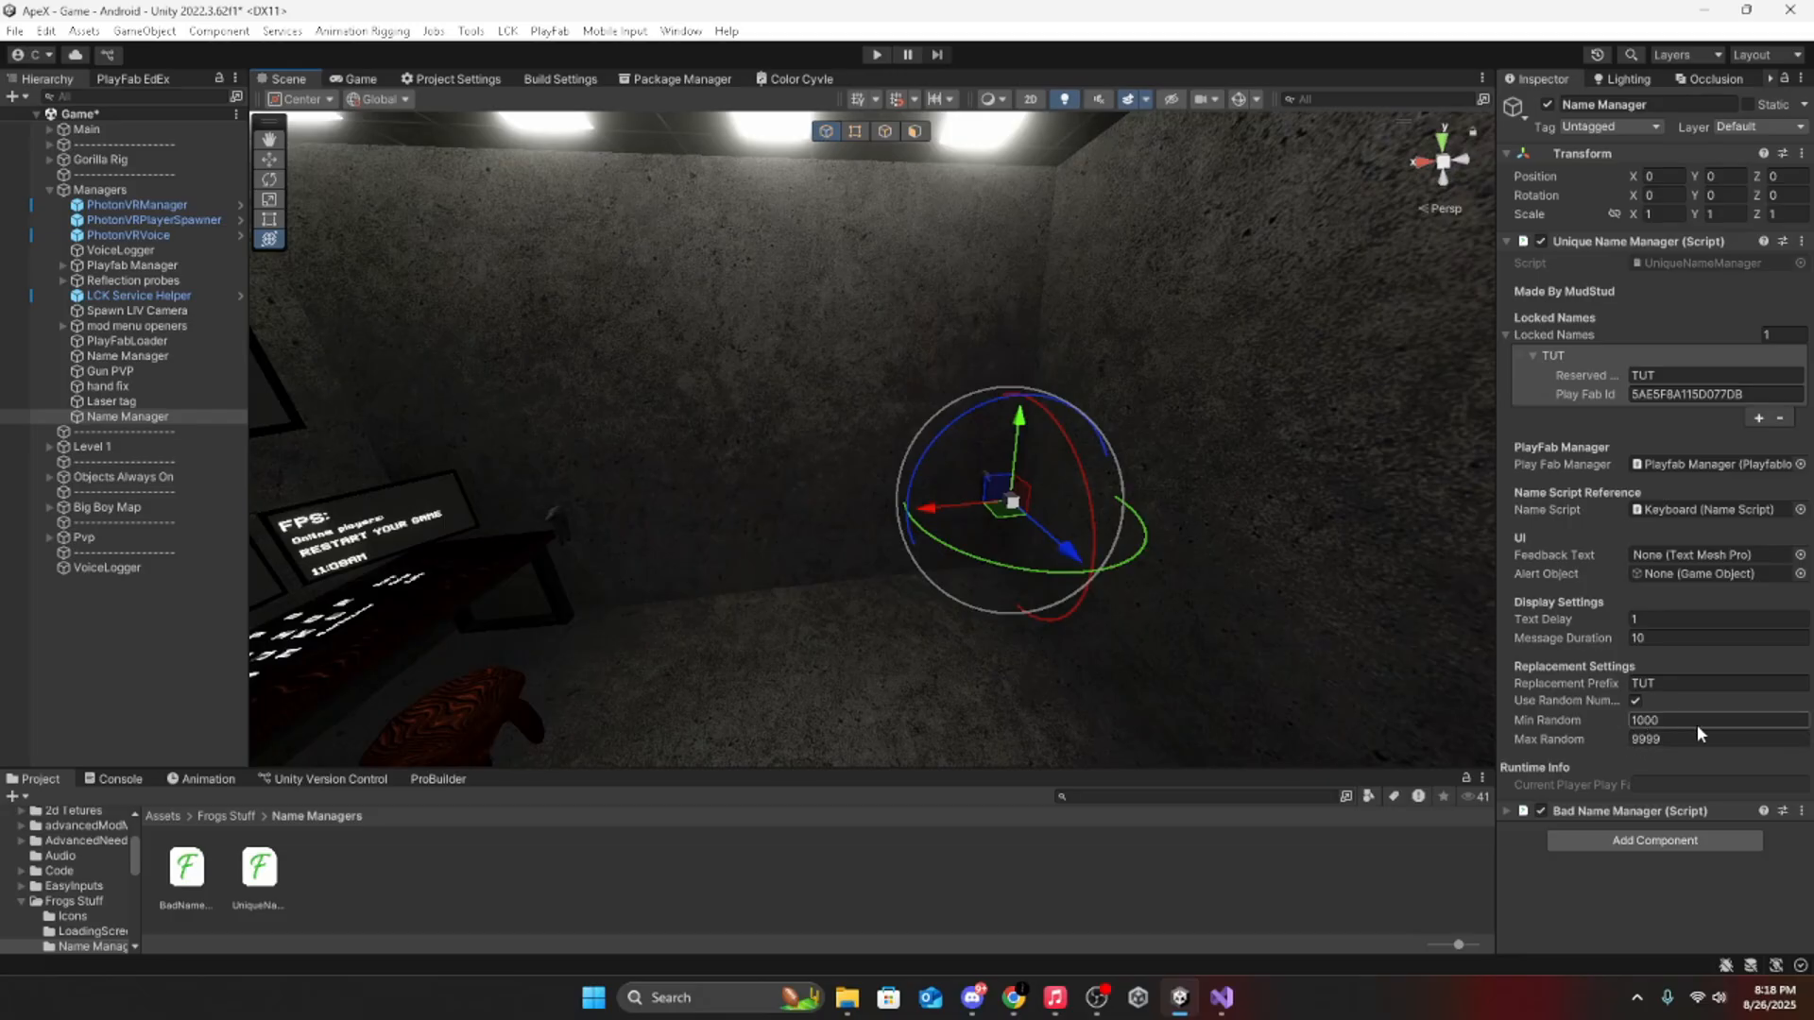
left_click(1635, 701)
left_click(1633, 701)
type("1000")
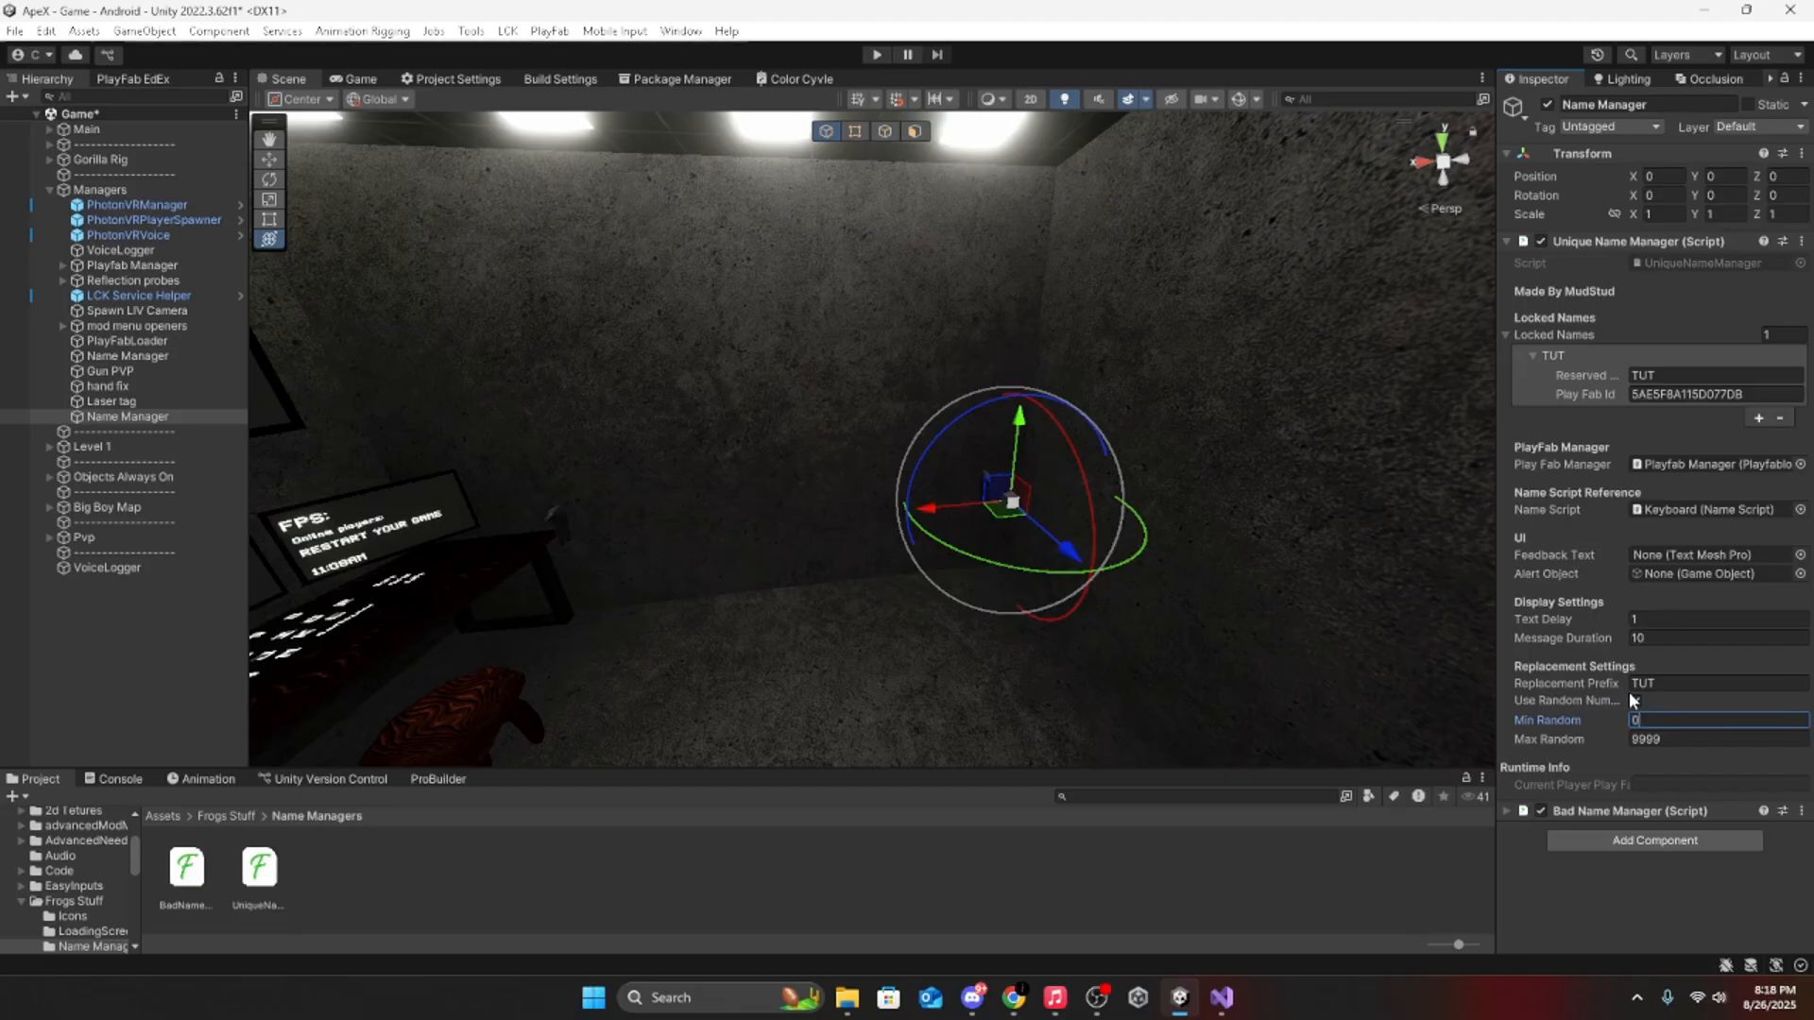
left_click(1686, 741)
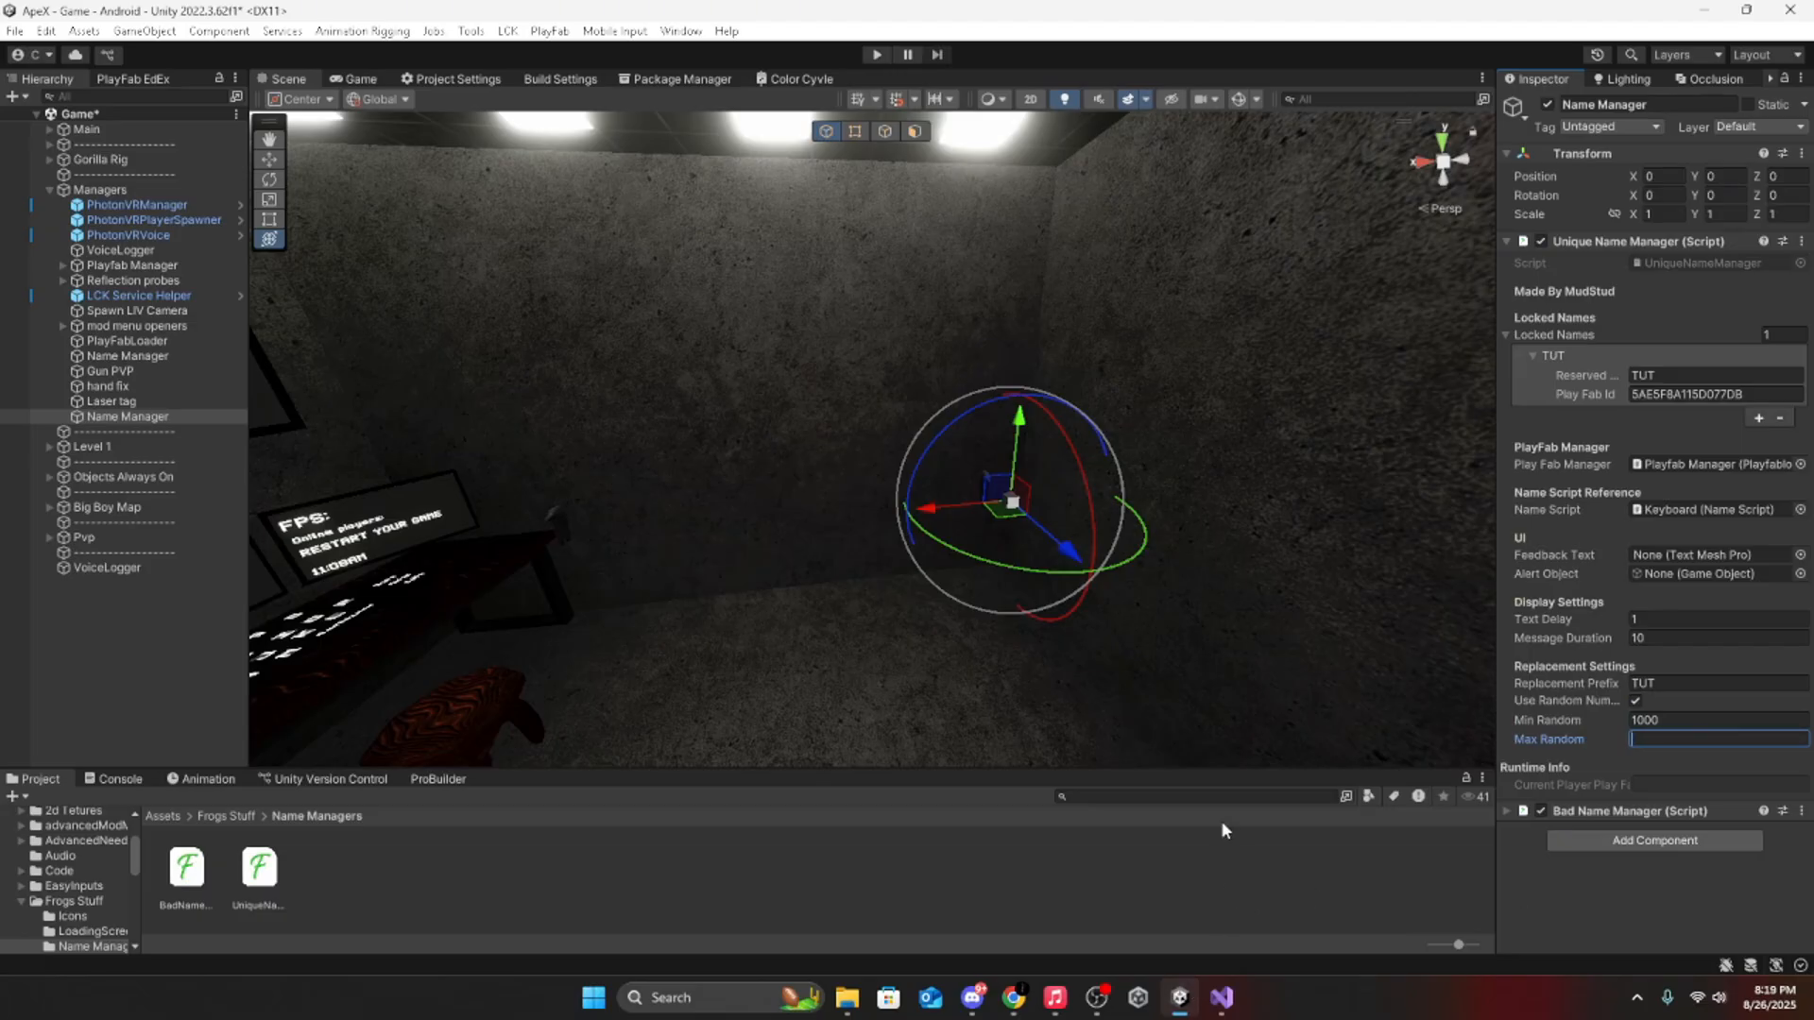
type("9999")
left_click(1693, 722)
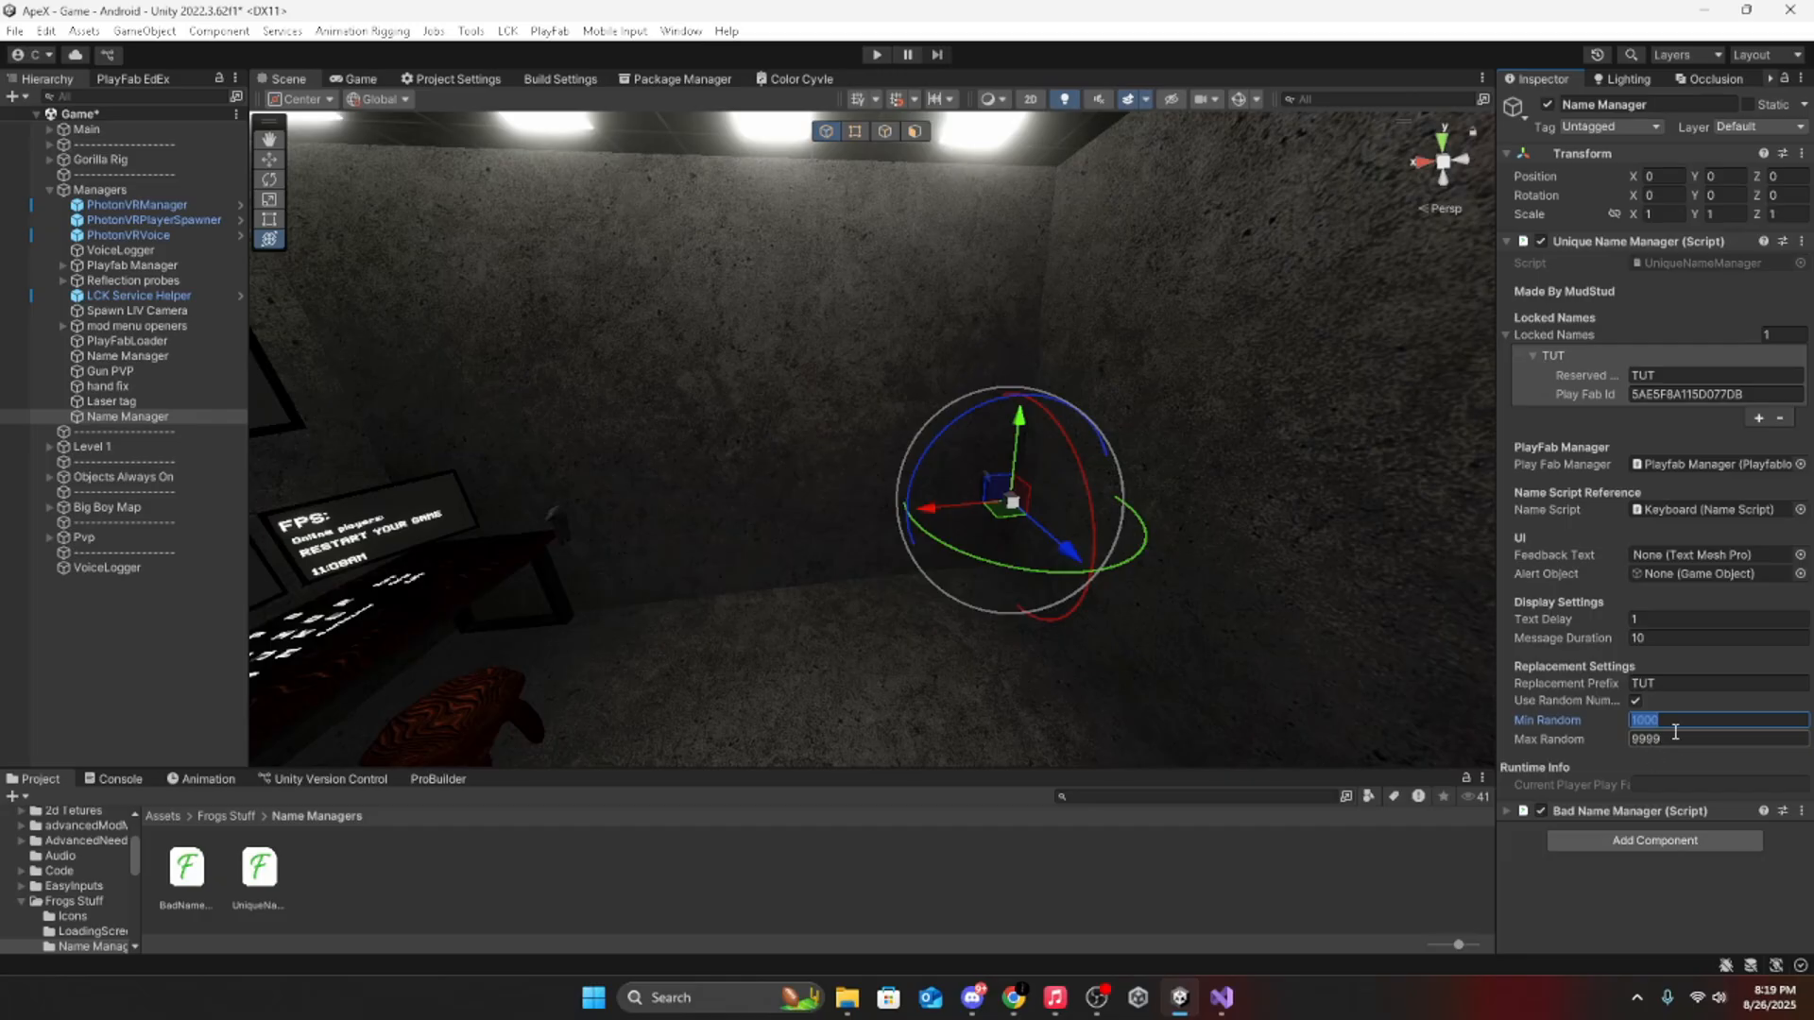
type("0")
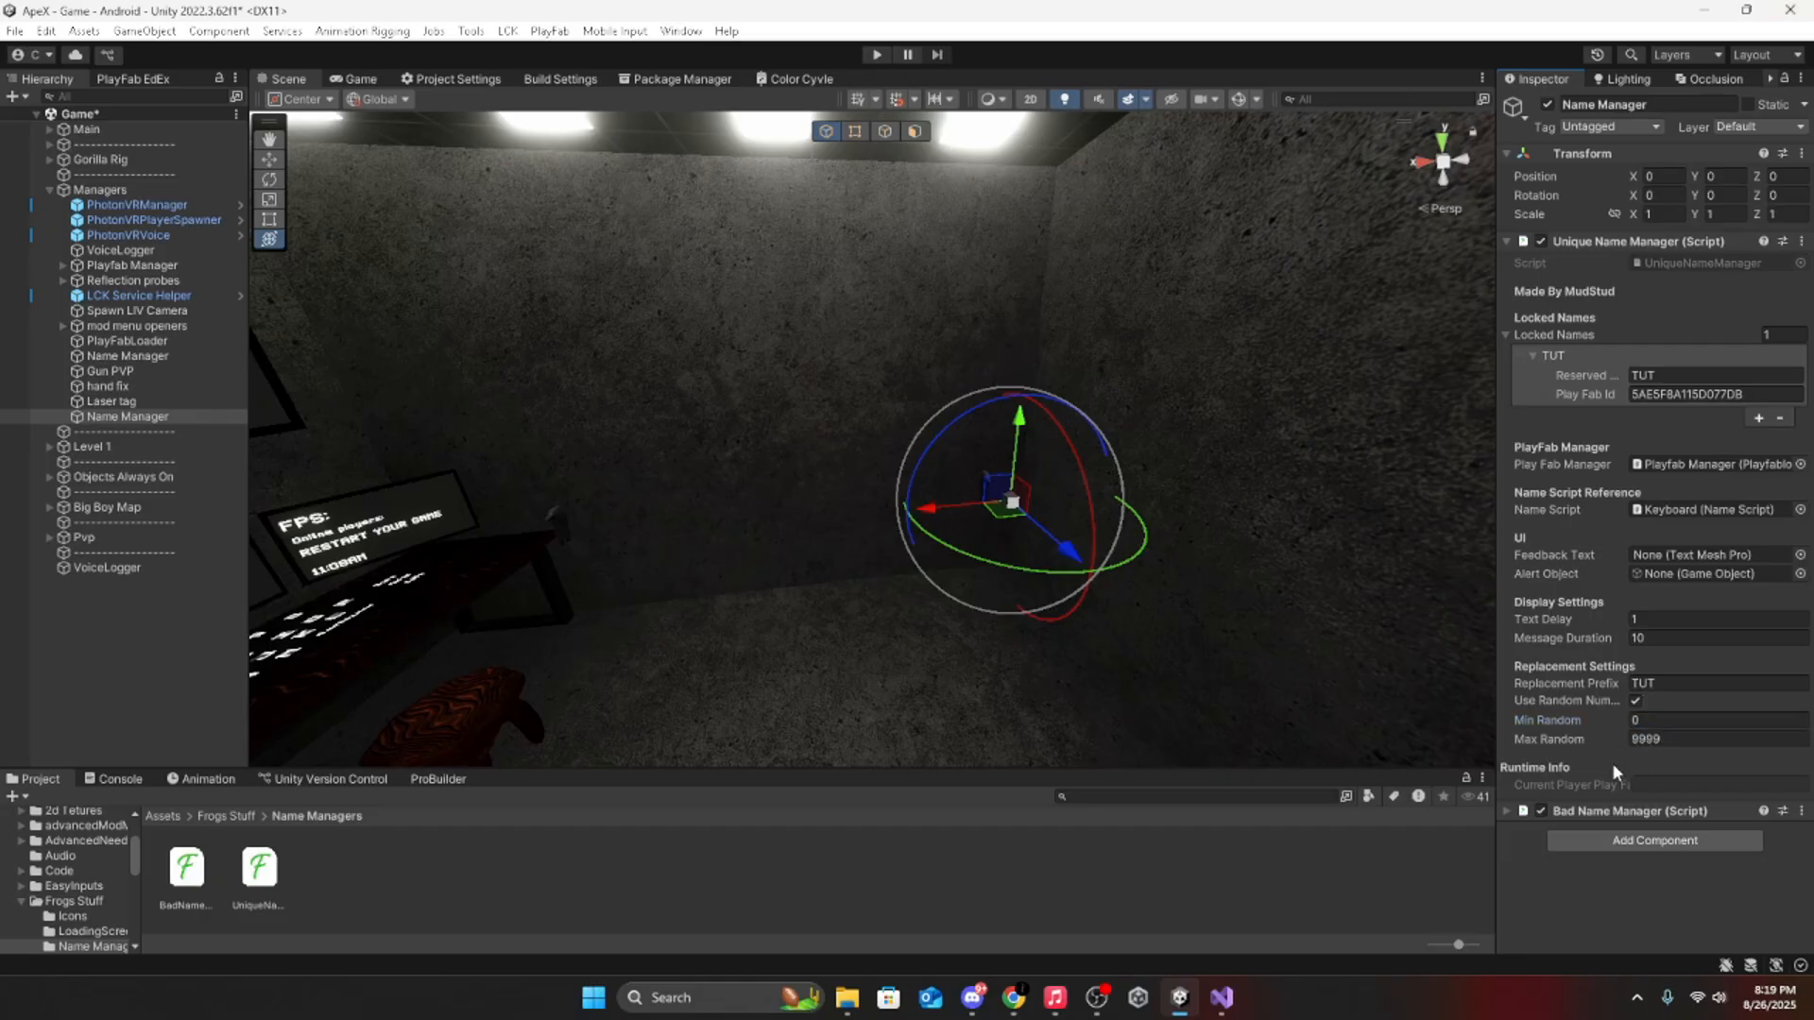
key("Return")
Step: Create an empty child object named Name under the Gorilla Rig's Main Camera
left_click(42, 162)
left_click(68, 173, "ctrl")
left_click(65, 174)
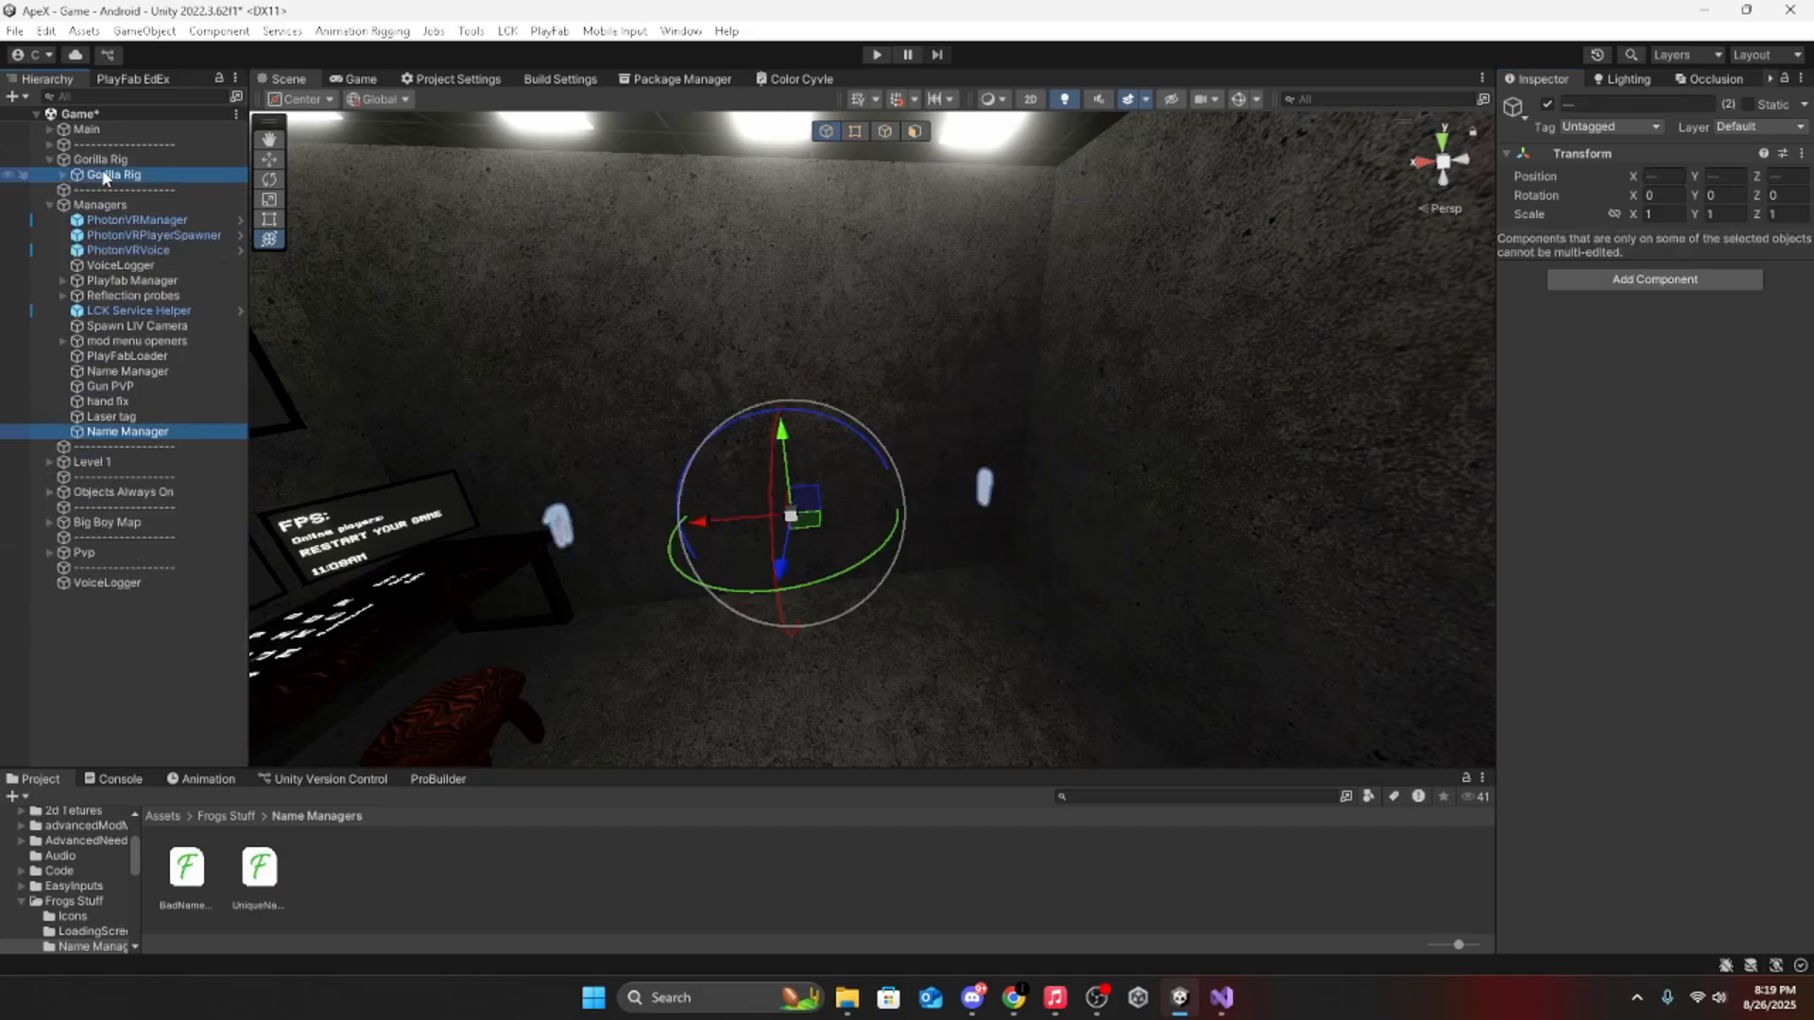
left_click(64, 176)
left_click(74, 220)
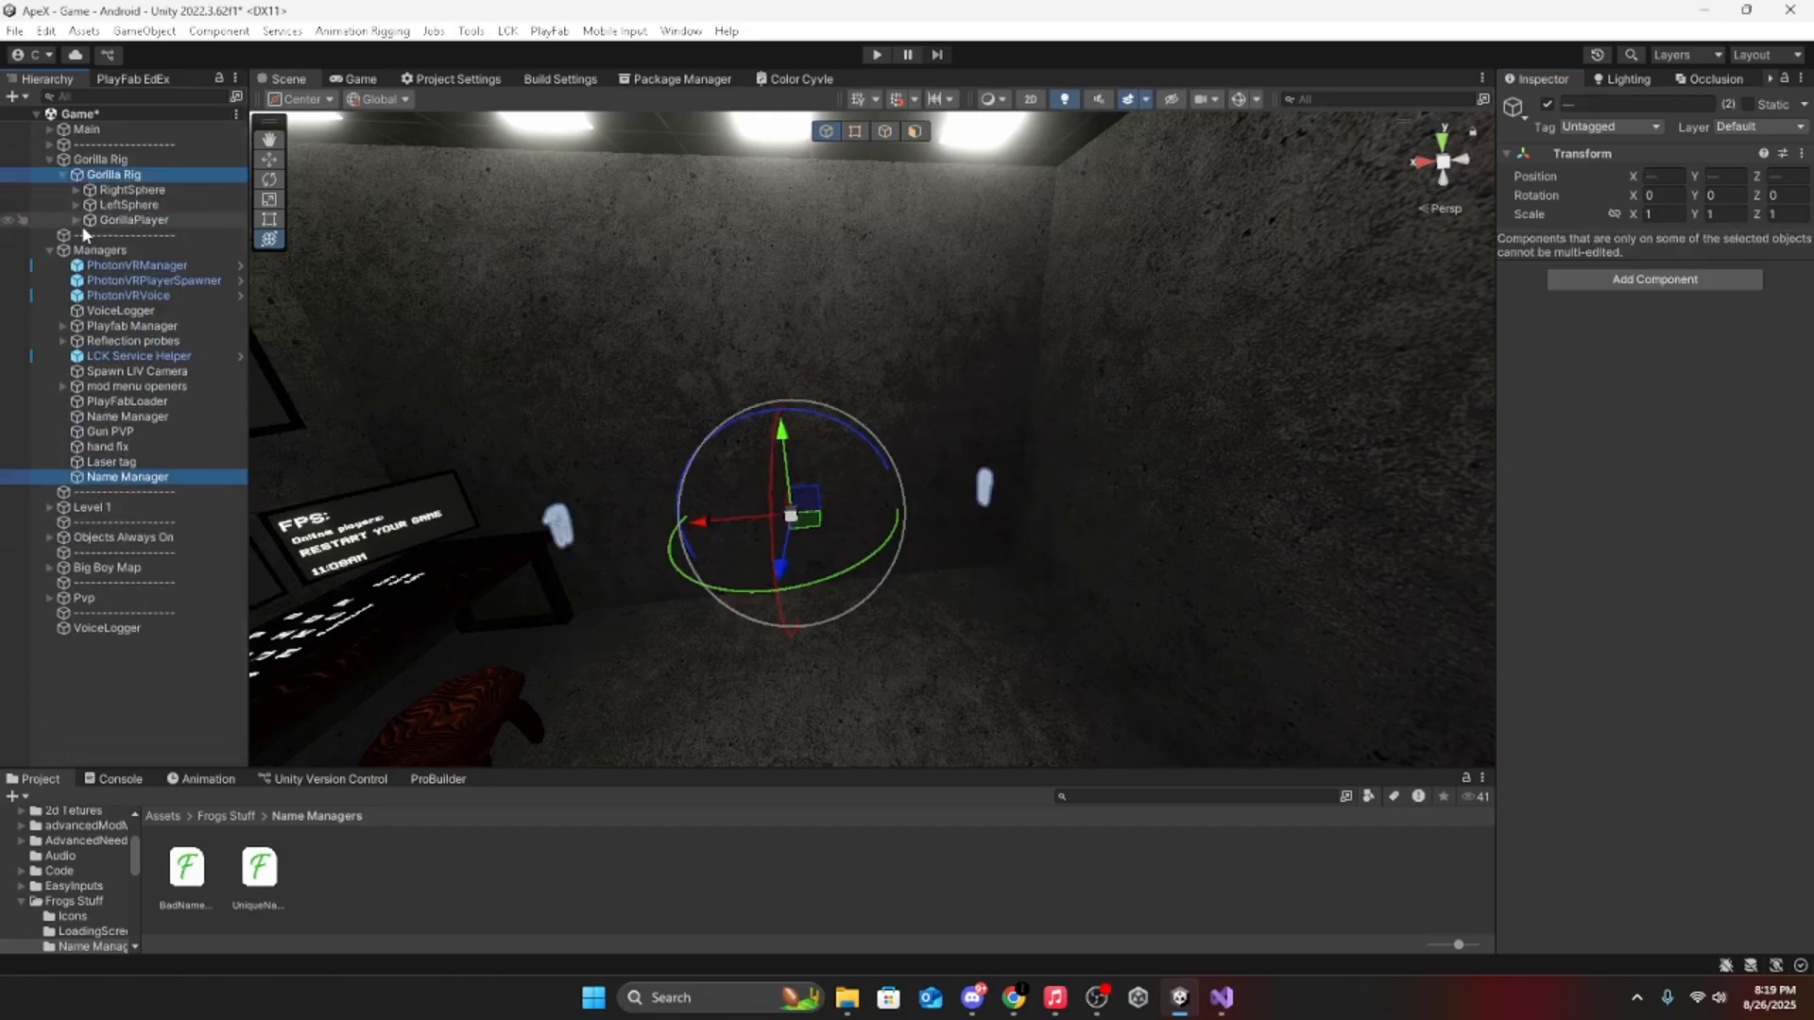
left_click(75, 220)
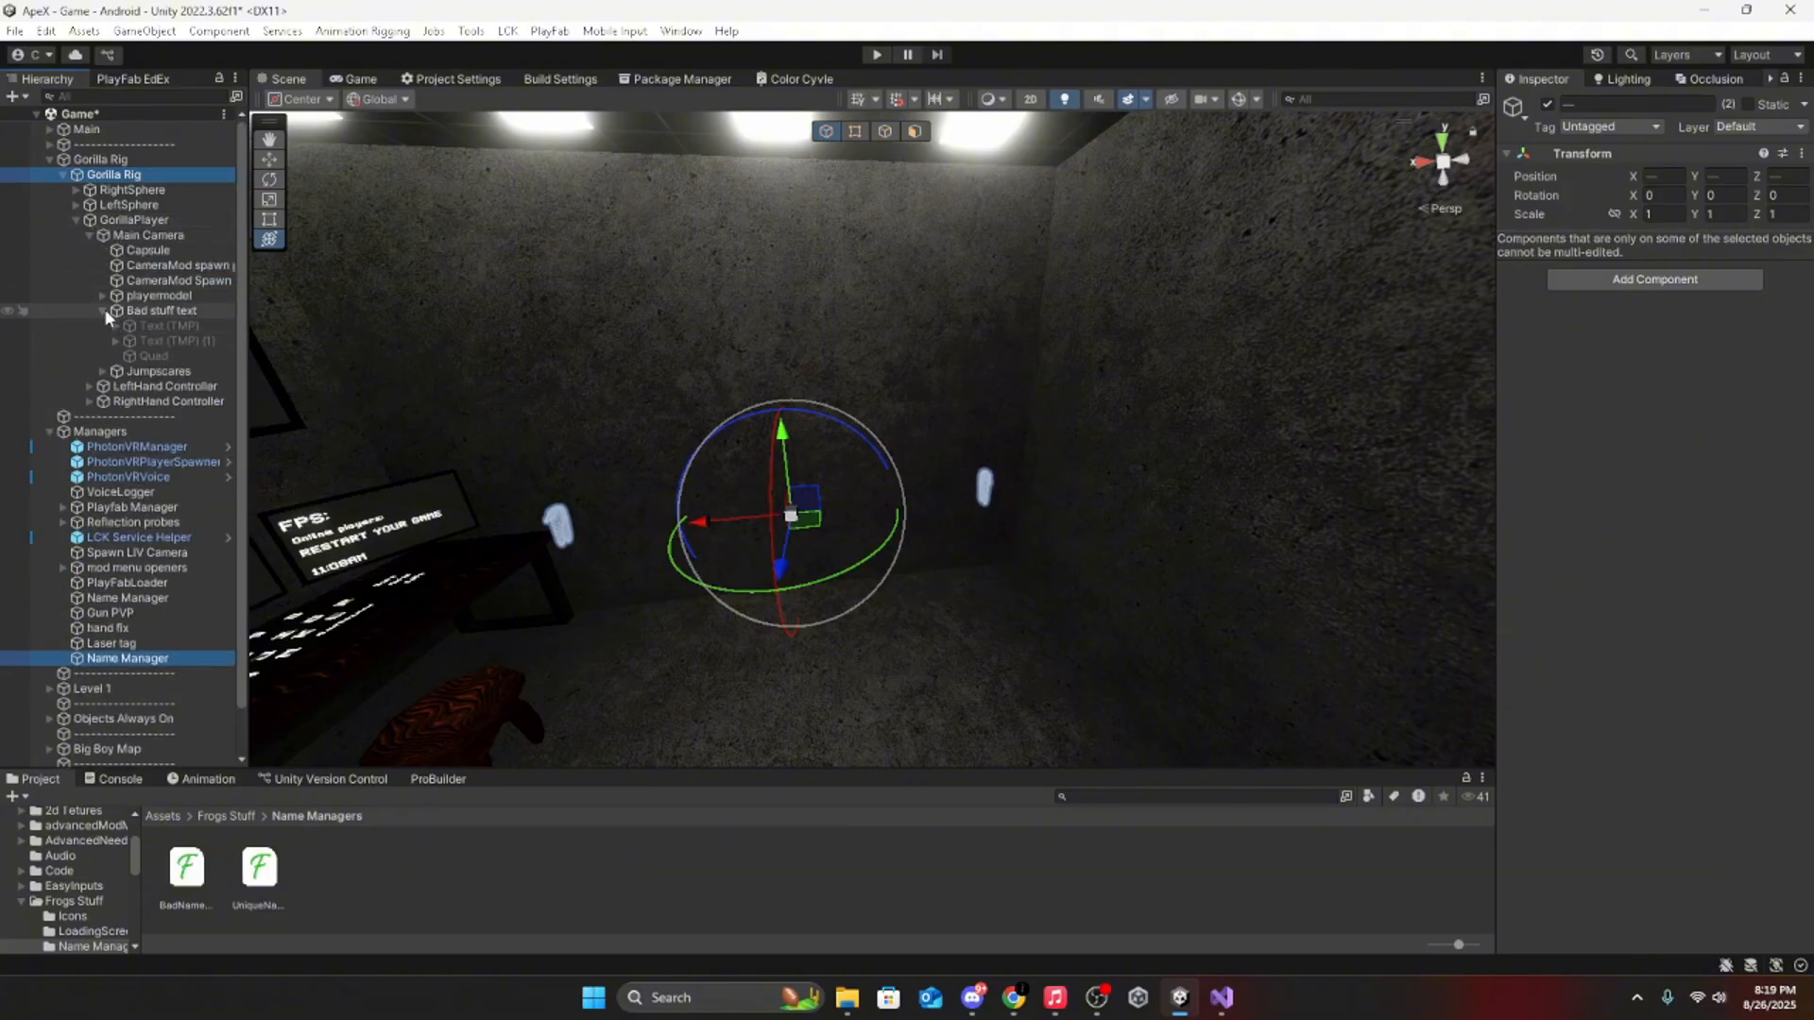
left_click(102, 310)
right_click(147, 235)
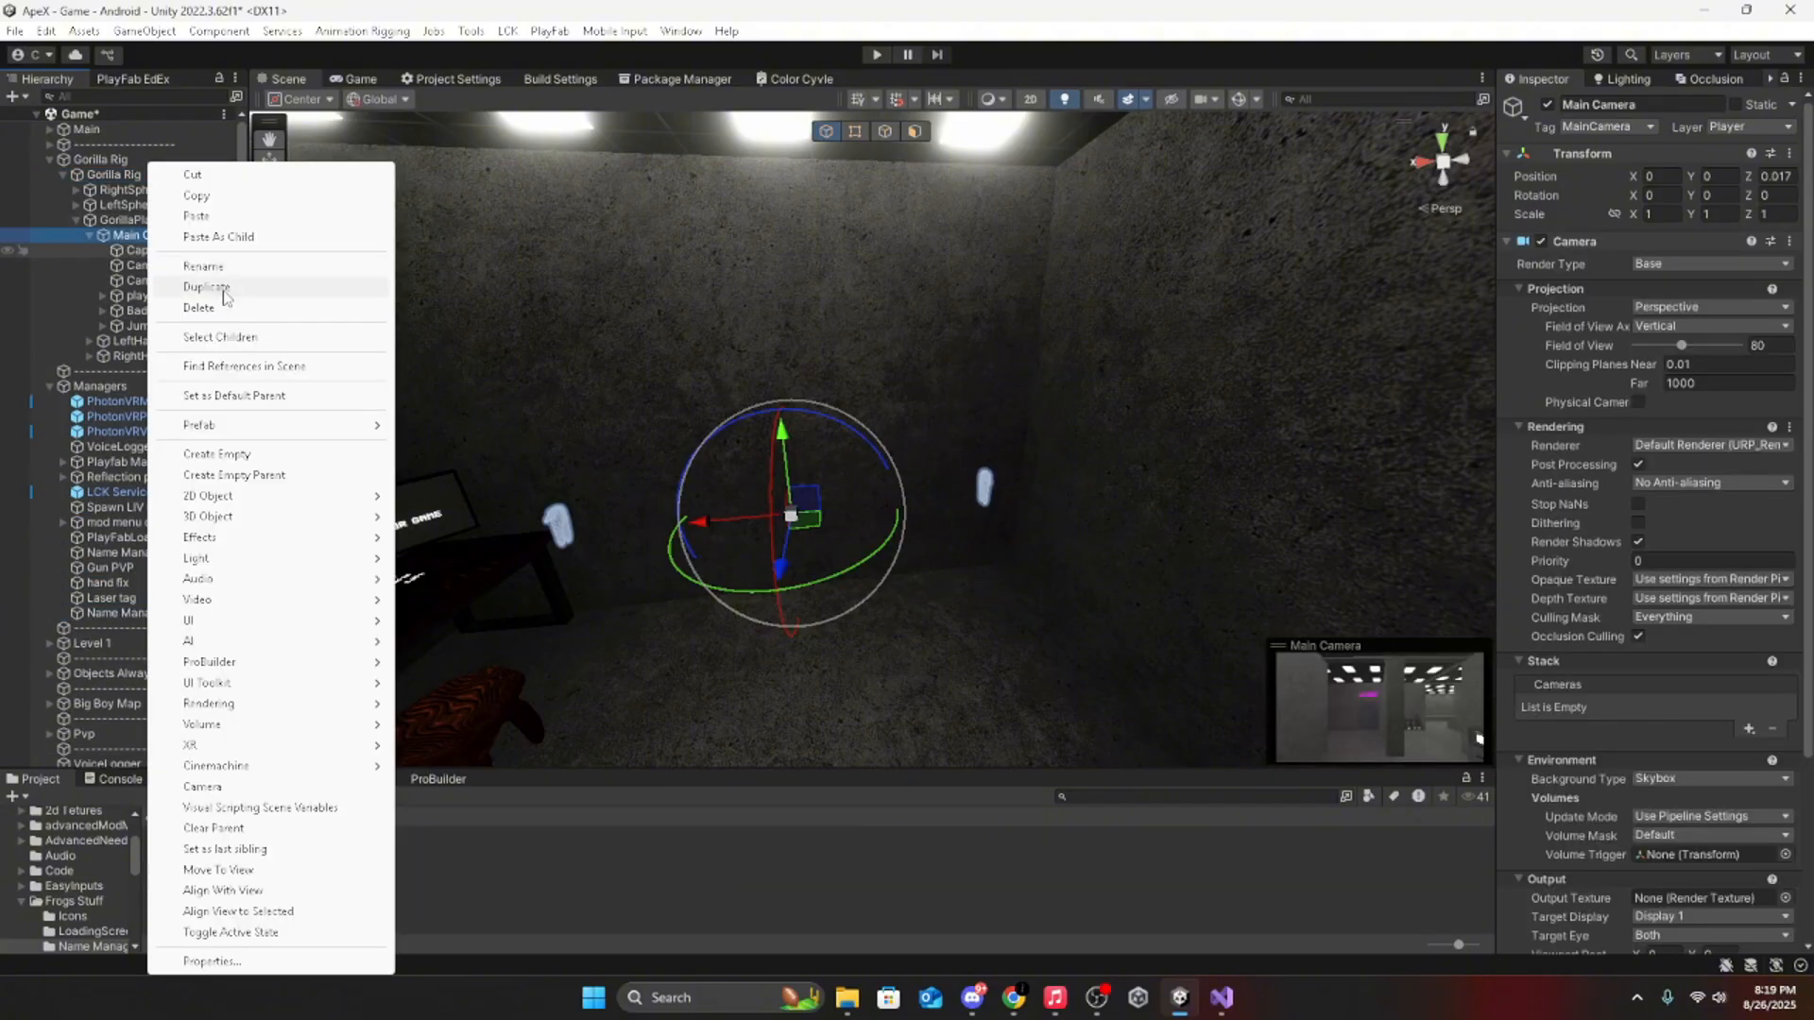
left_click(217, 454)
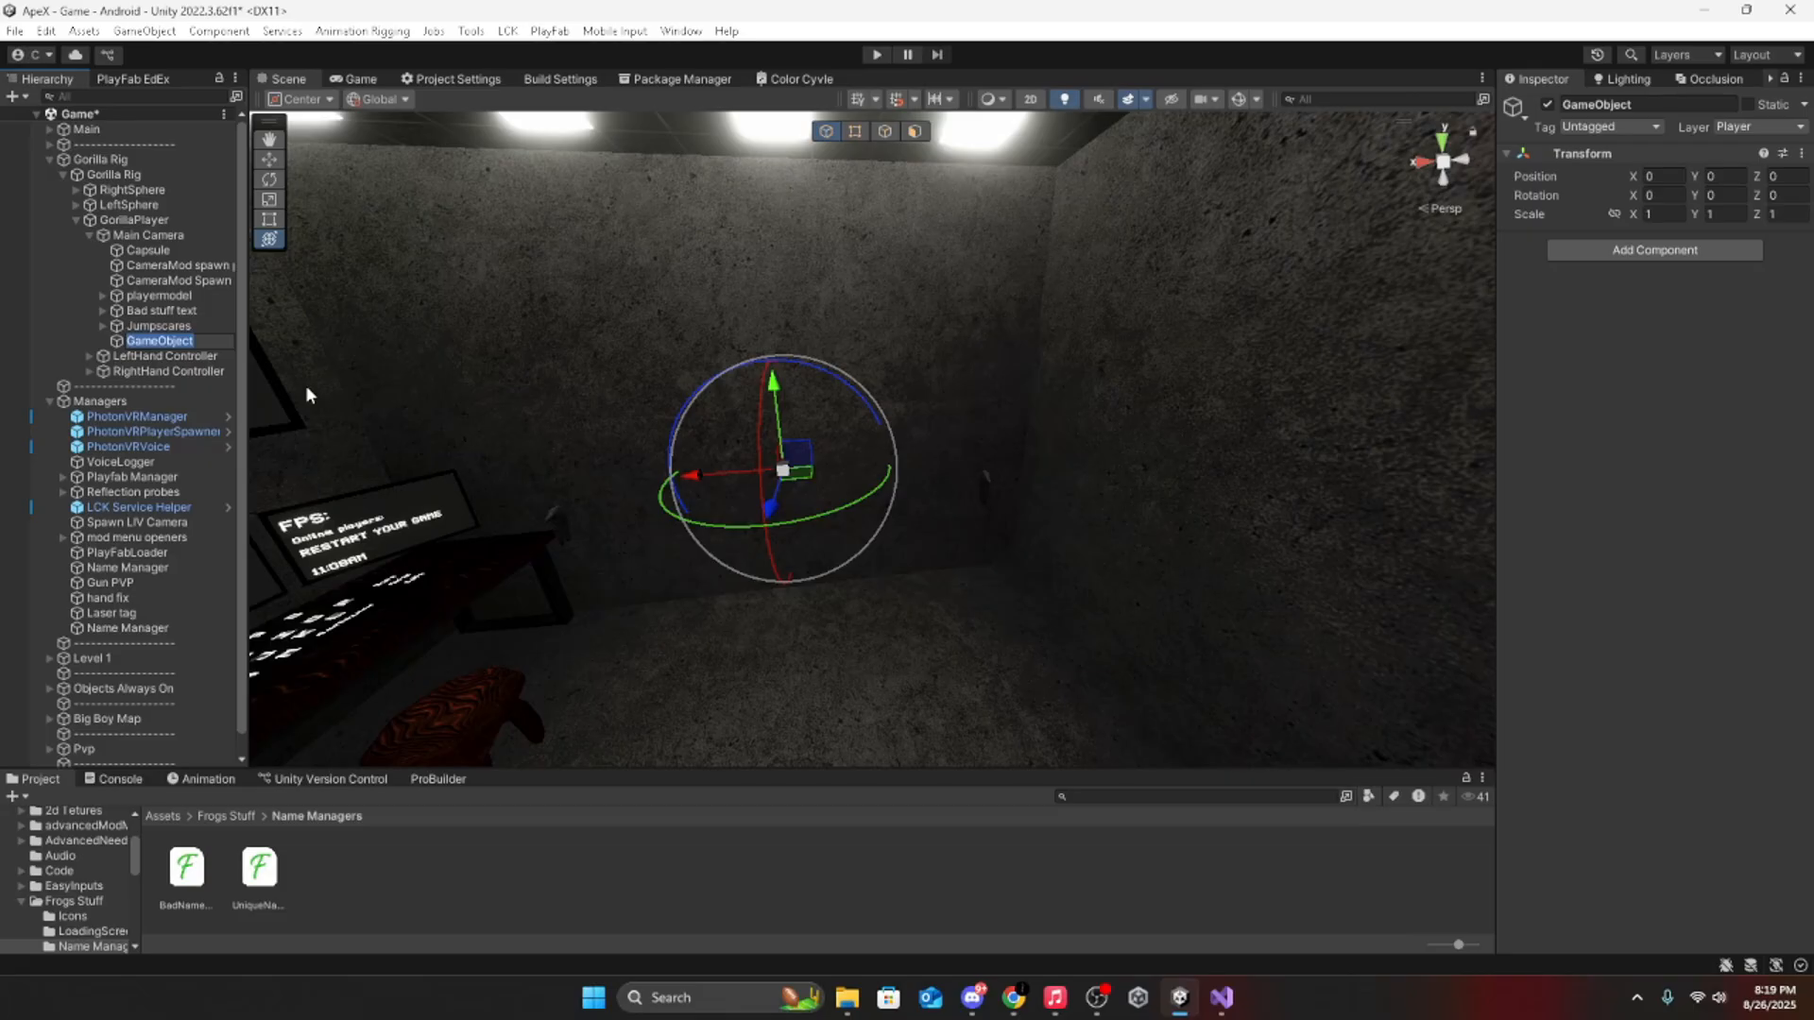
type("Name")
key("Return")
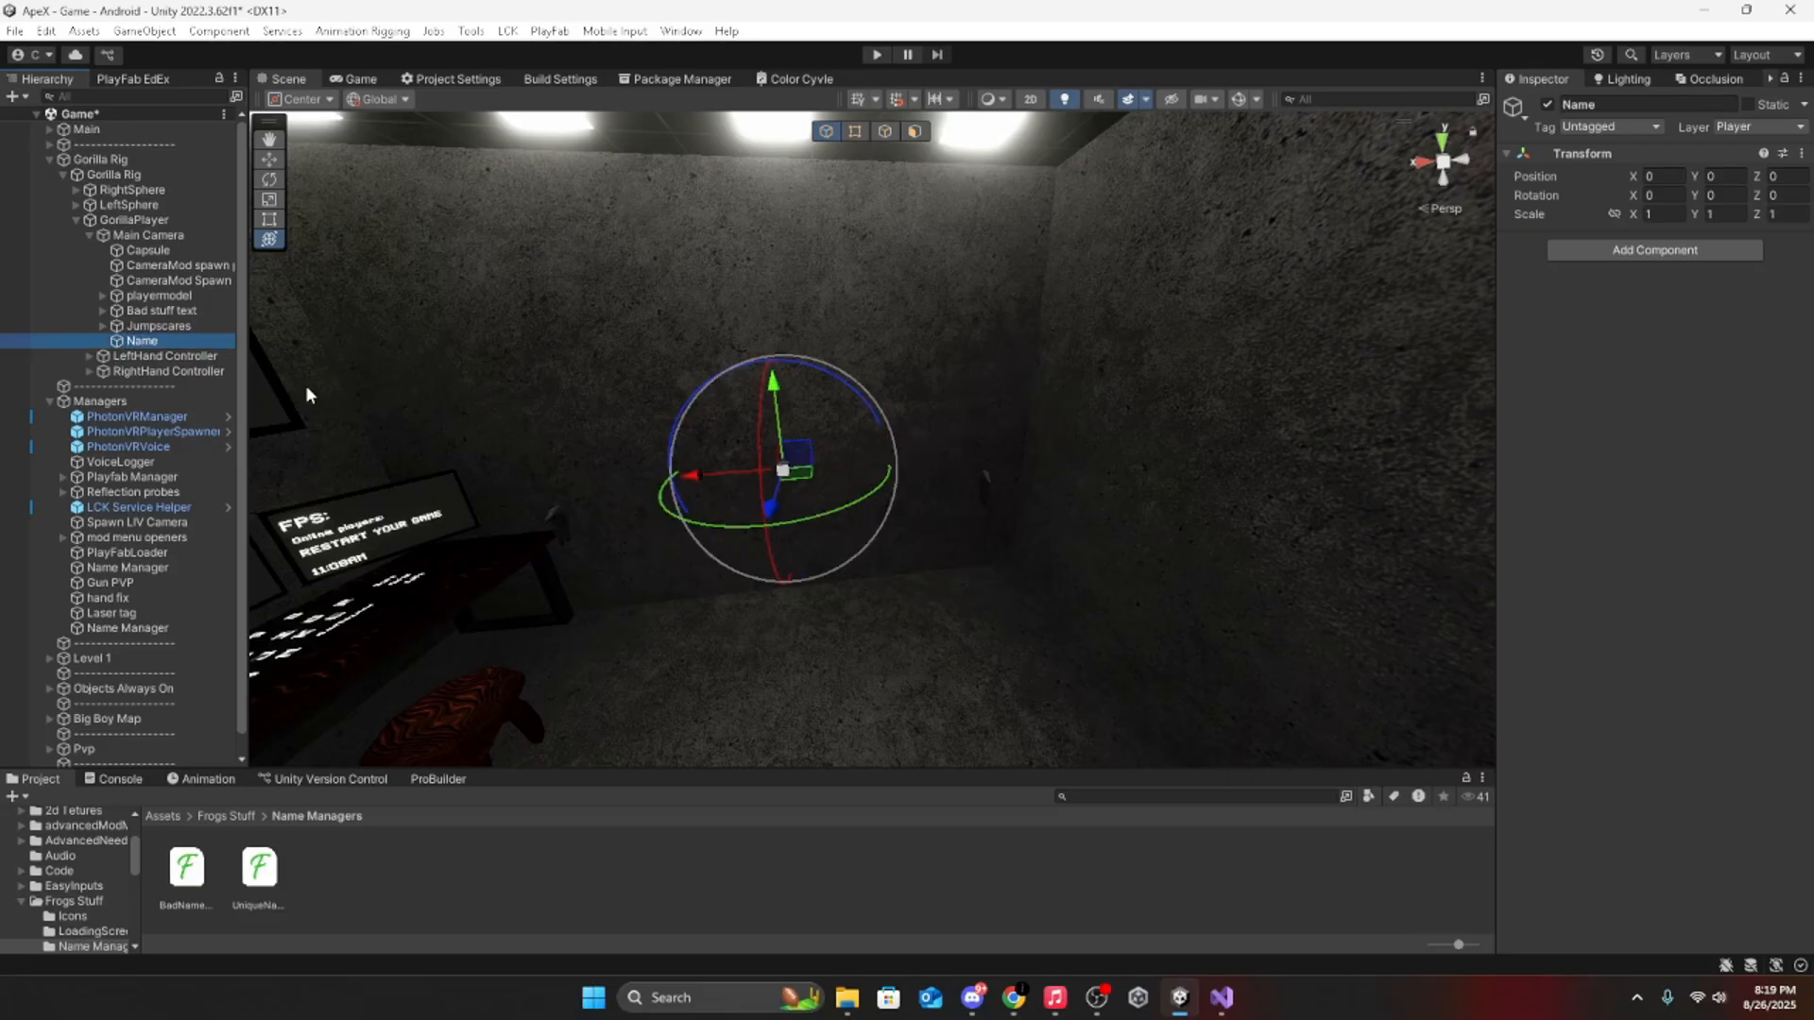
Step: Add a 3D Plane as a child of the new Name object and frame it in the scene
right_click(170, 338)
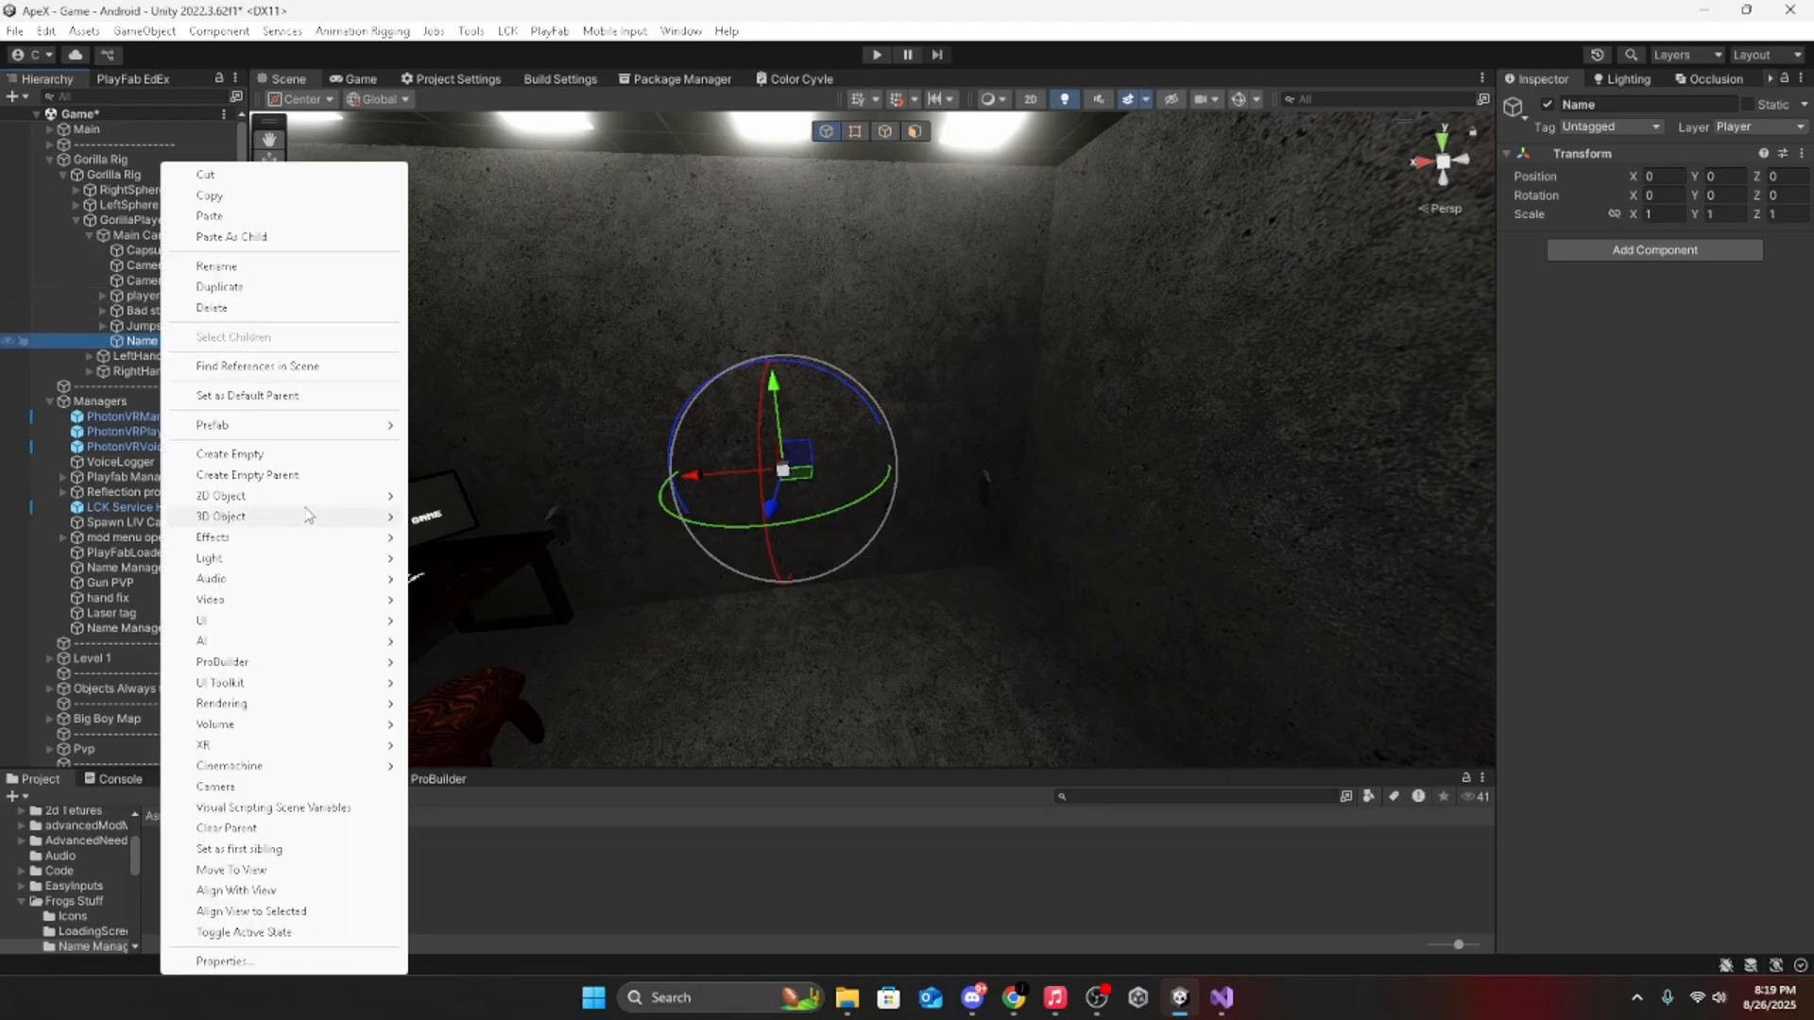
mouse_move(284, 517)
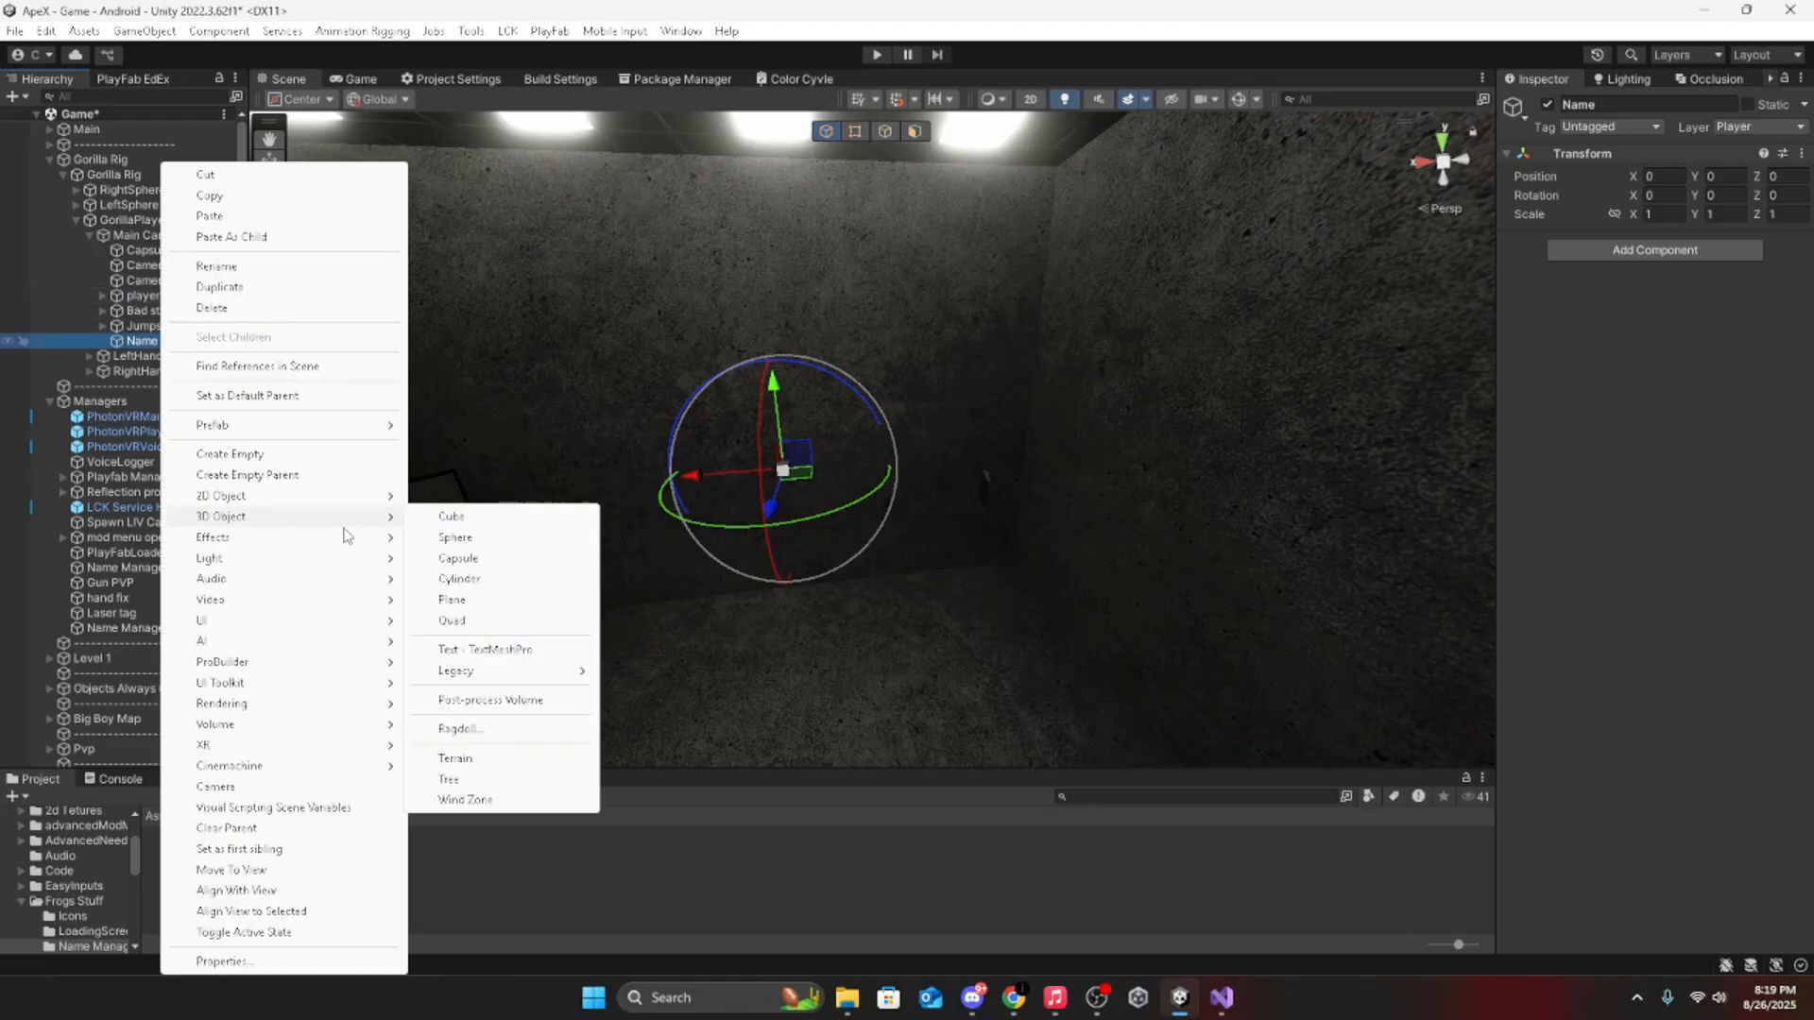
left_click(491, 604)
right_click_drag(1097, 658, 1261, 687)
key("f")
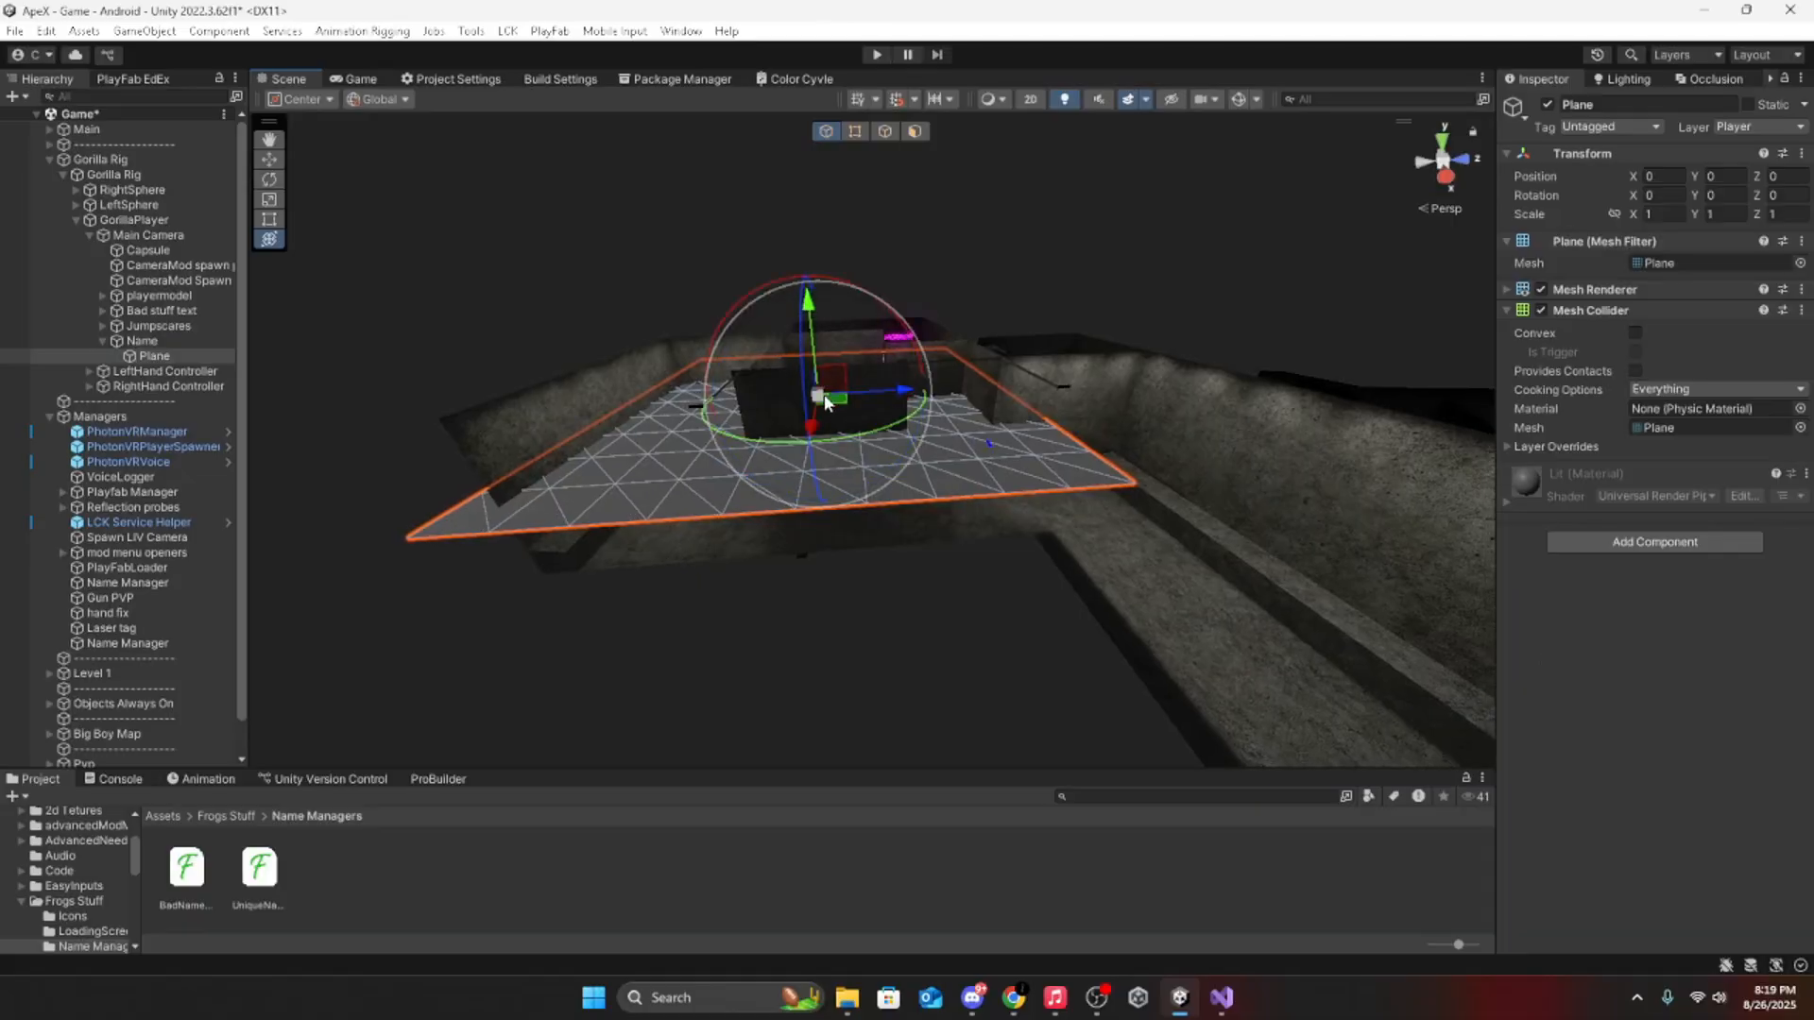
Step: Shrink the plane uniformly to about 0.23 and set its X rotation to -90
left_click_drag(805, 393, 732, 400)
mouse_move(1040, 453)
right_mouse_down()
mouse_move(984, 393)
mouse_move(1019, 429)
right_mouse_up()
scroll(1019, 429, "up", 4)
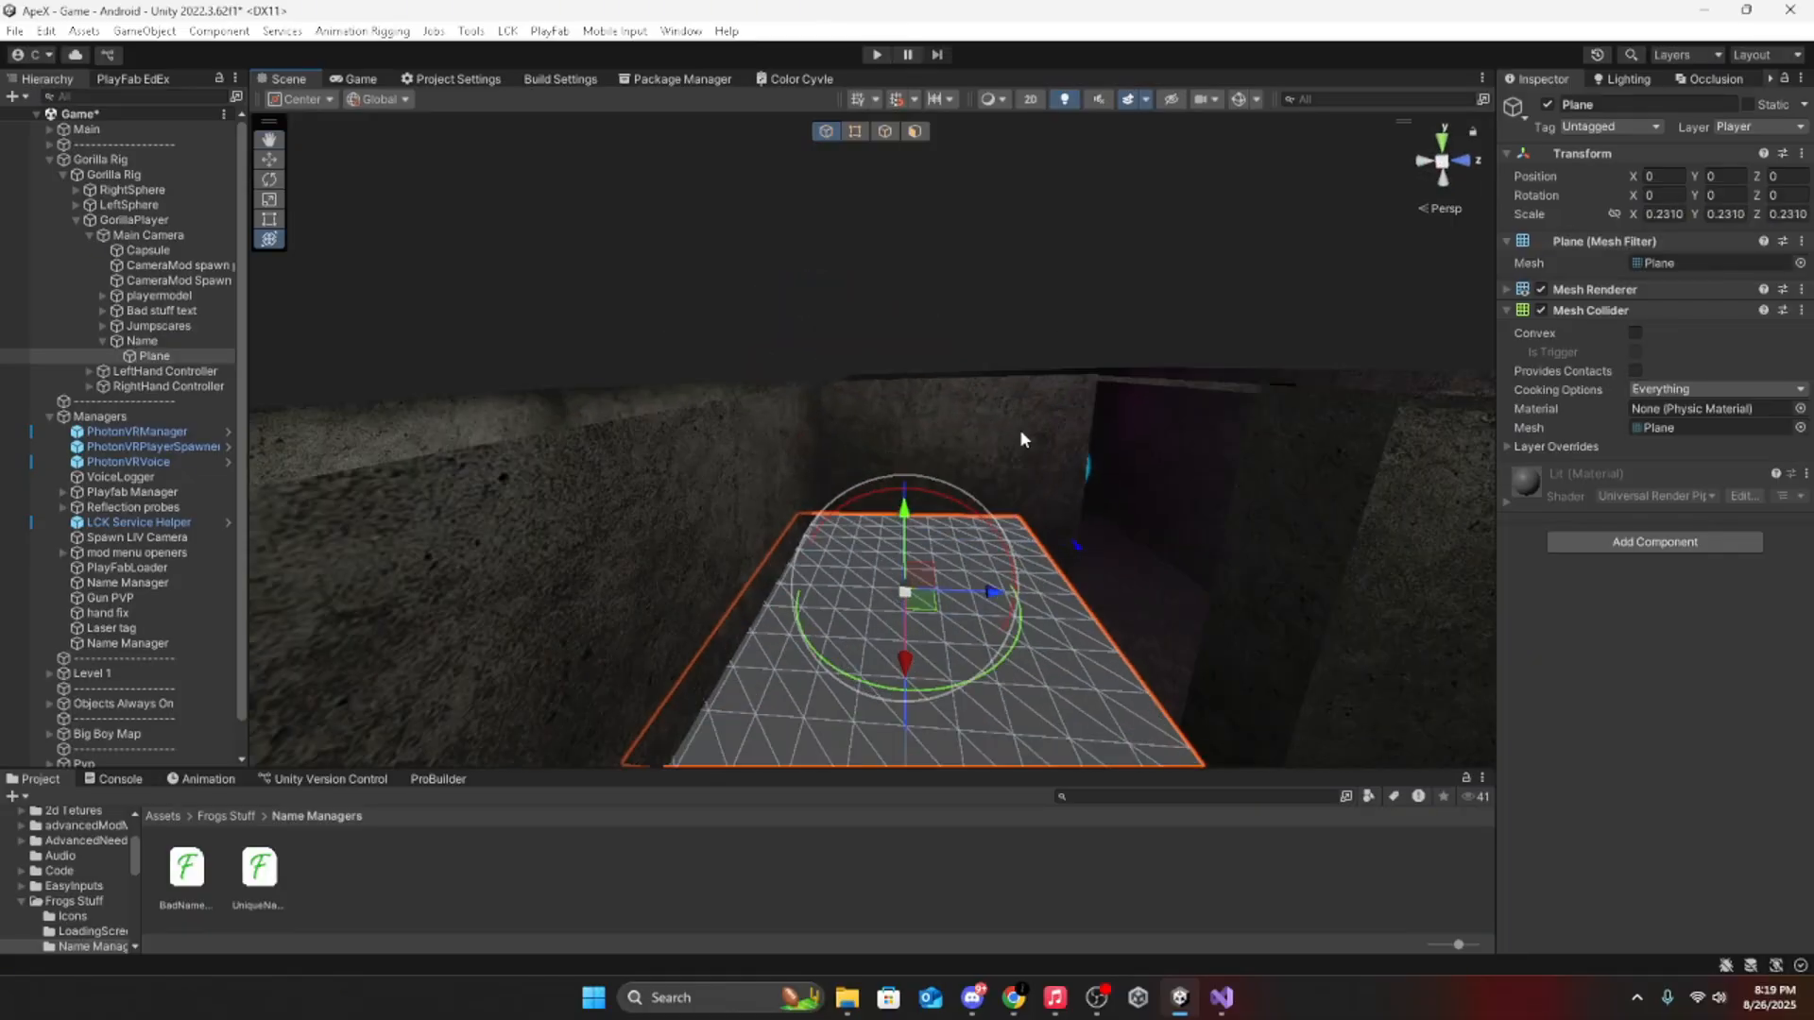
left_click_drag(972, 594, 812, 531)
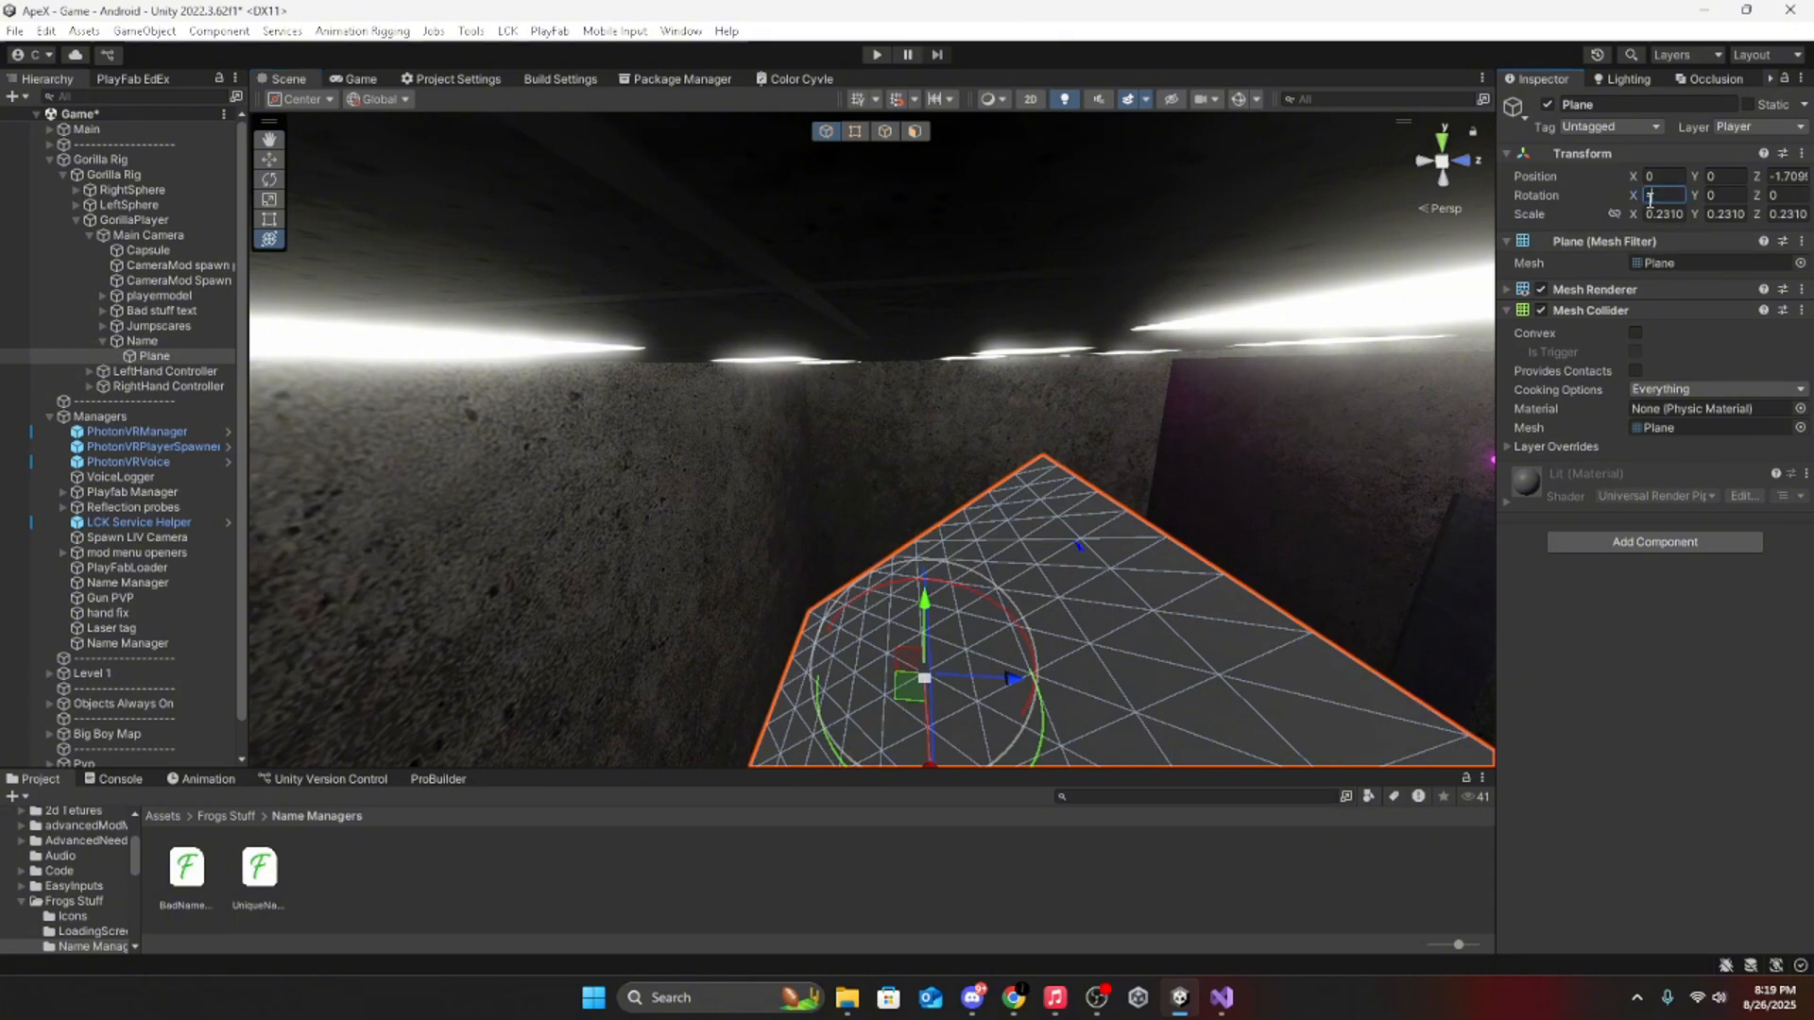
type("90")
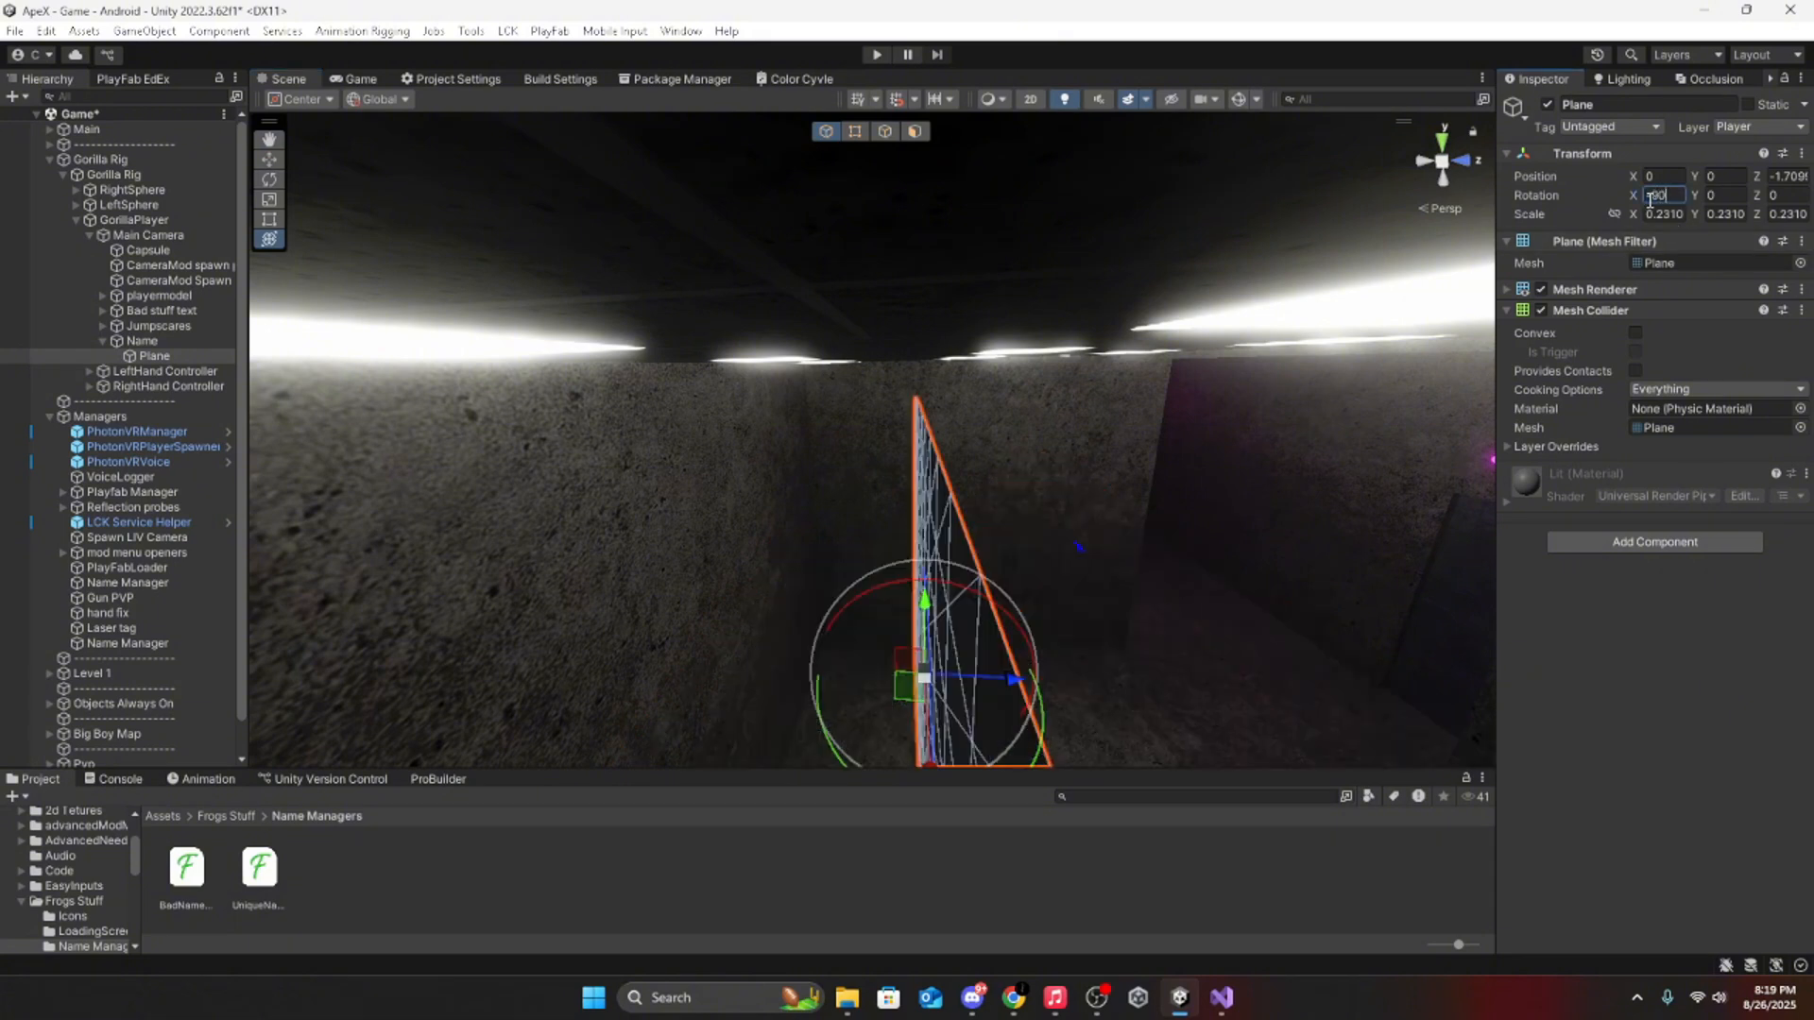
Step: Place the plane in front of the player camera at about Z 0.416, scale it uniformly to about 0.084 and check the Game view
left_click(355, 80)
left_click(294, 79)
left_click_drag(1030, 672, 960, 682)
left_click(360, 80)
left_click(292, 78)
right_click_drag(960, 685, 1446, 814)
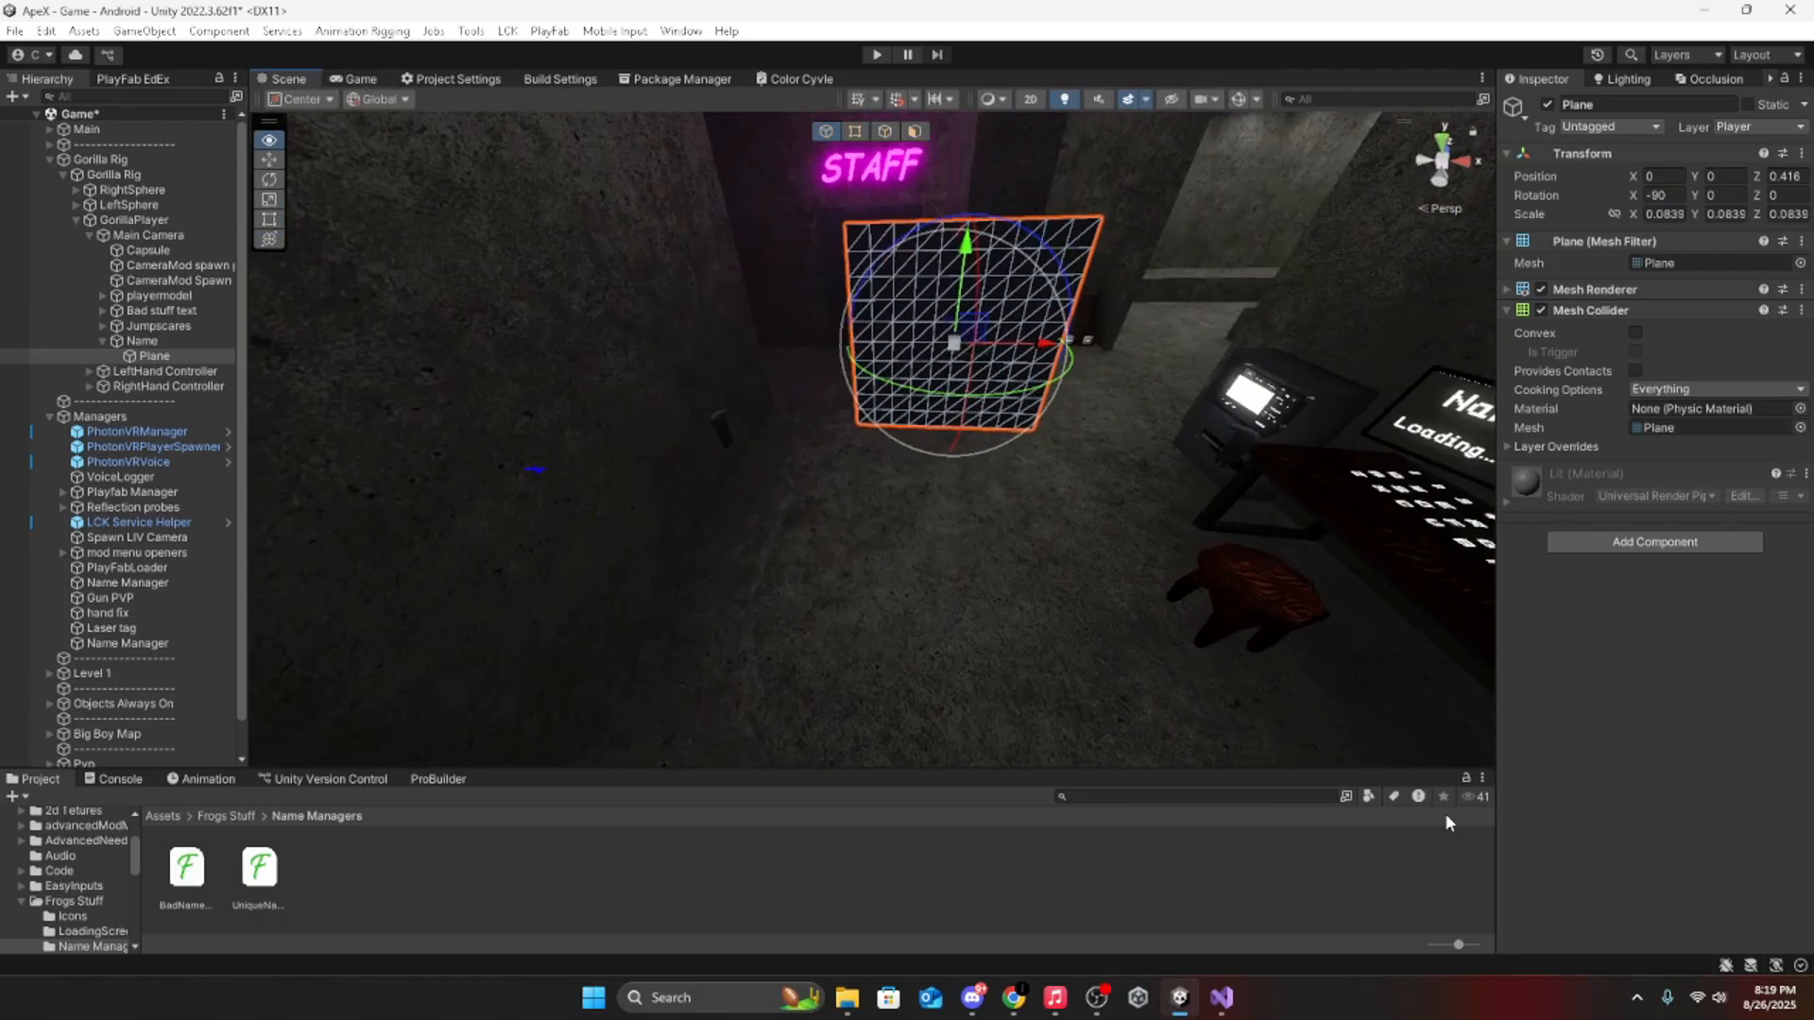
right_click_drag(812, 325, 879, 283)
left_click(359, 80)
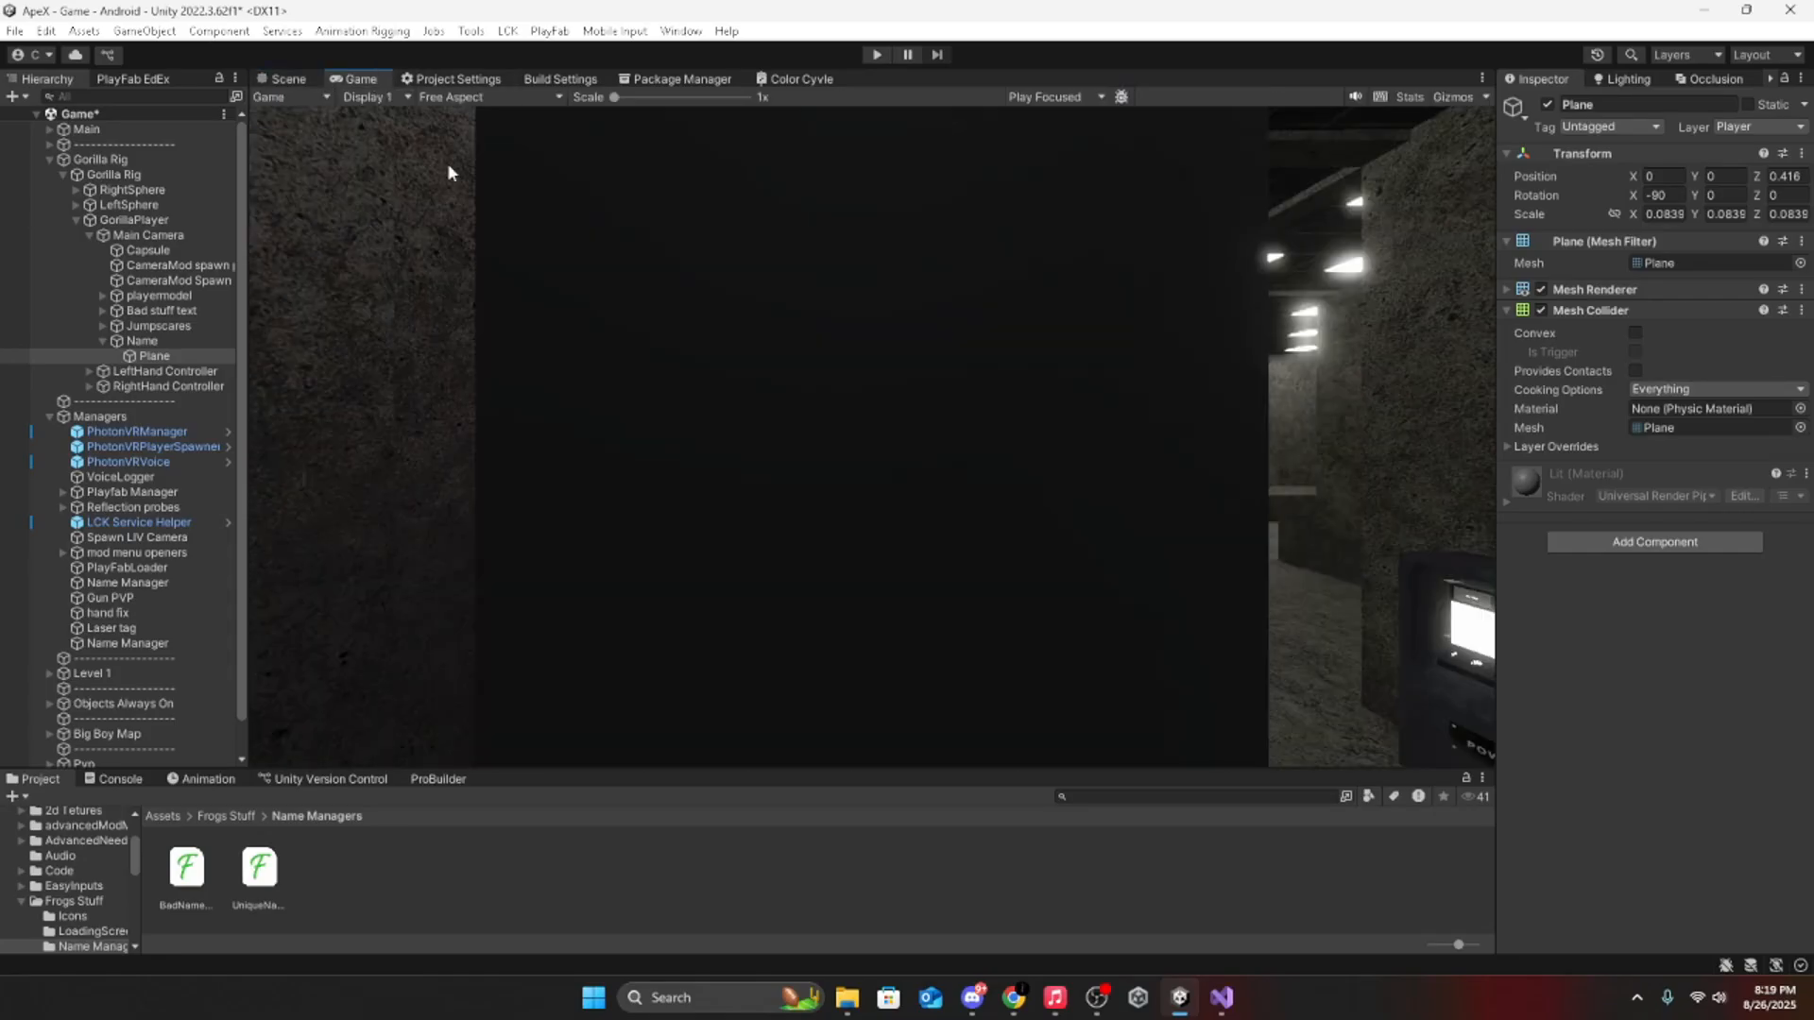
left_click(289, 78)
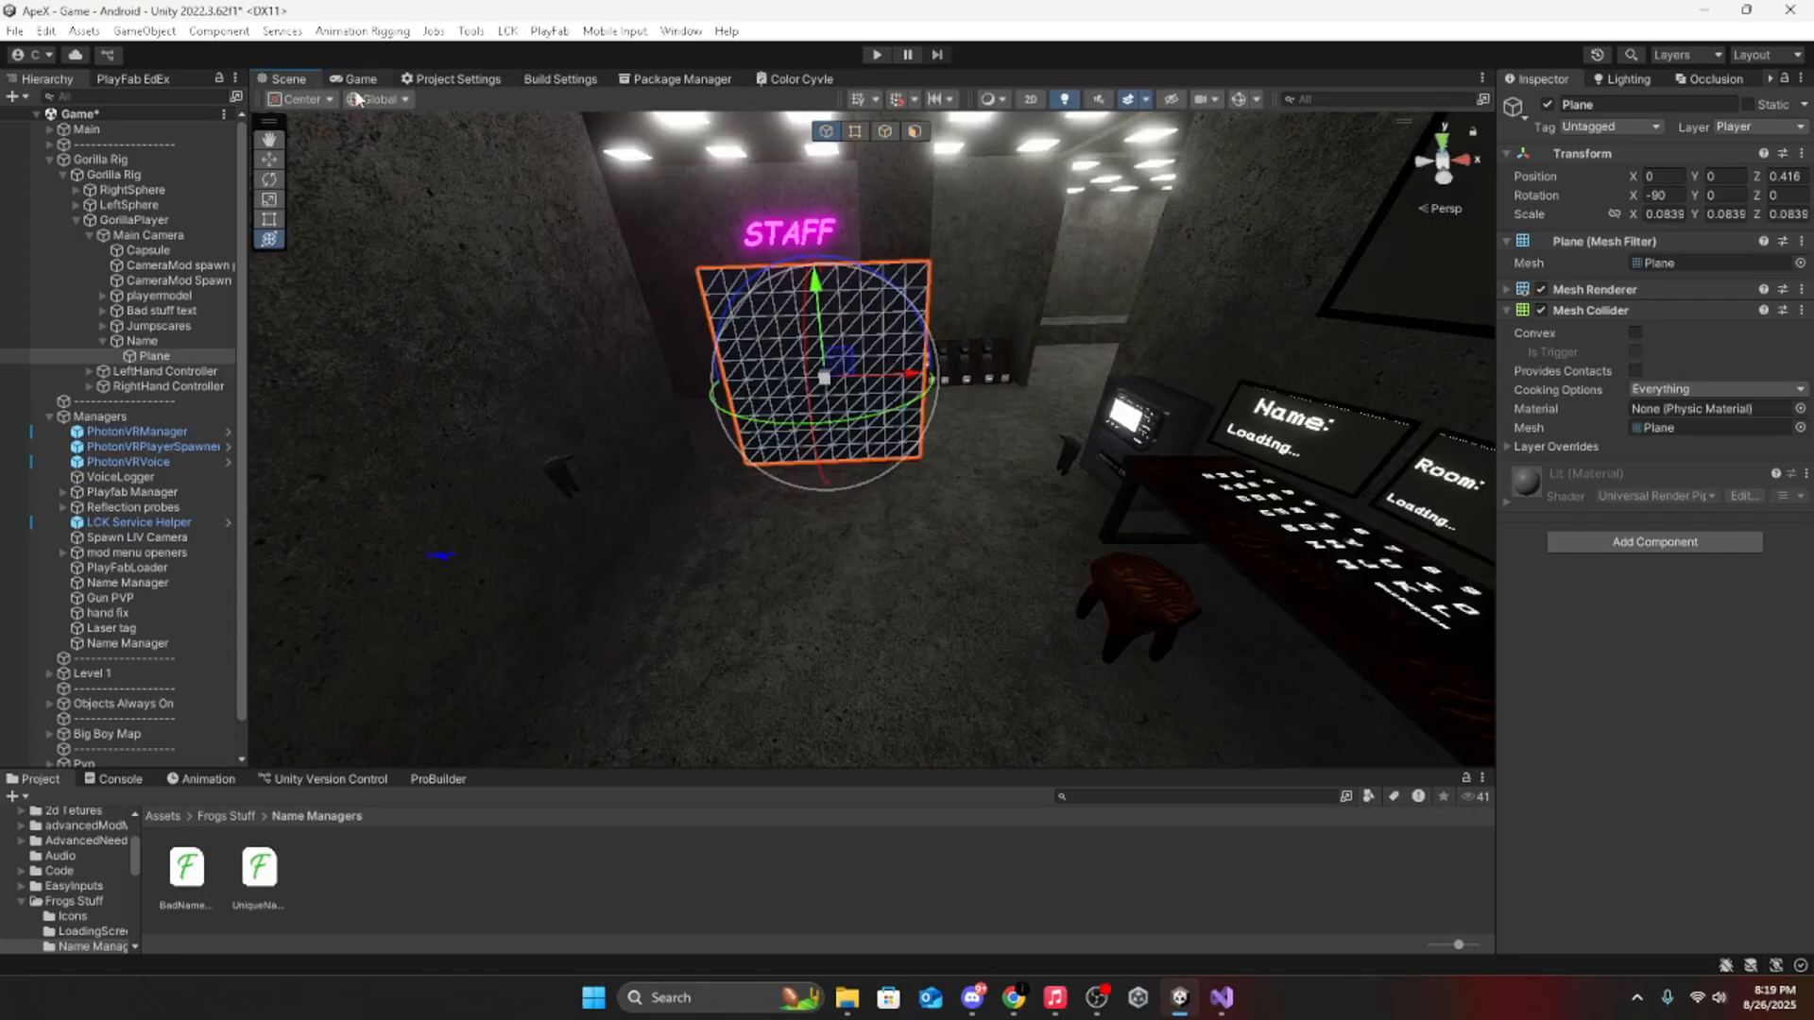
Step: Reduce the plane's height to a Z scale of about 0.0685 and check it in the Game view
left_click(269, 200)
left_click_drag(818, 300, 590, 144)
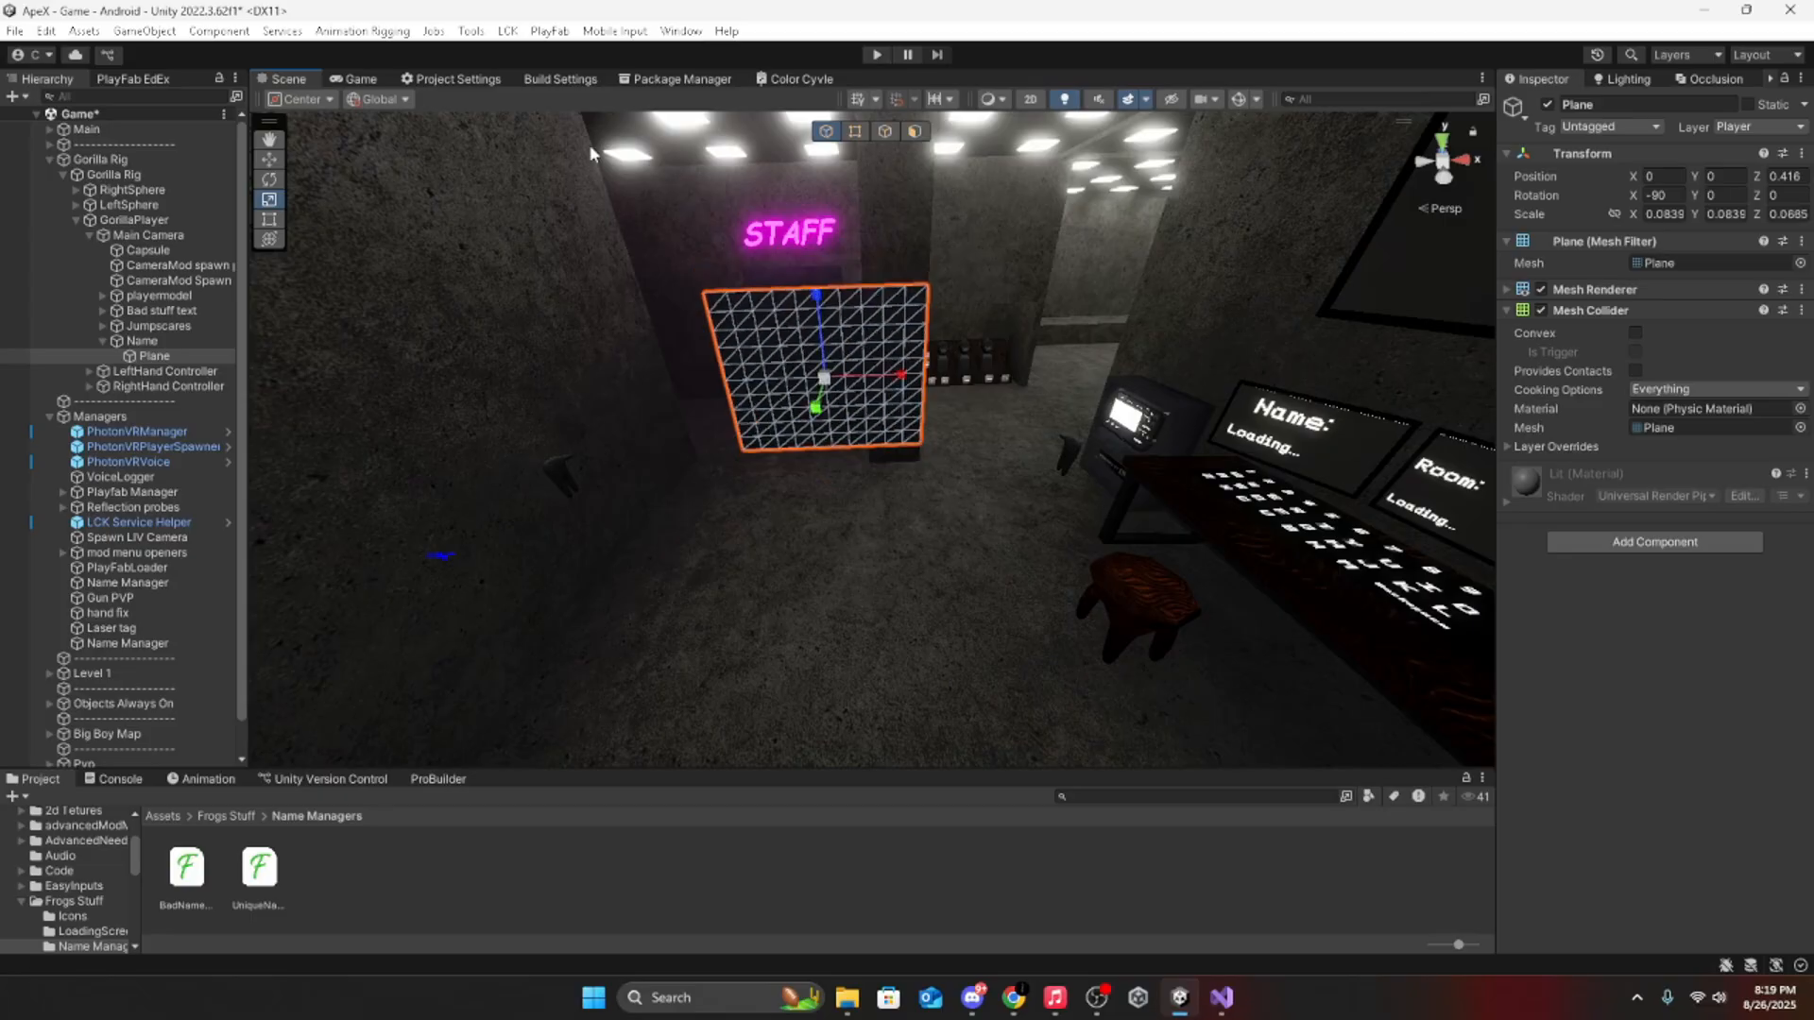
left_click(359, 80)
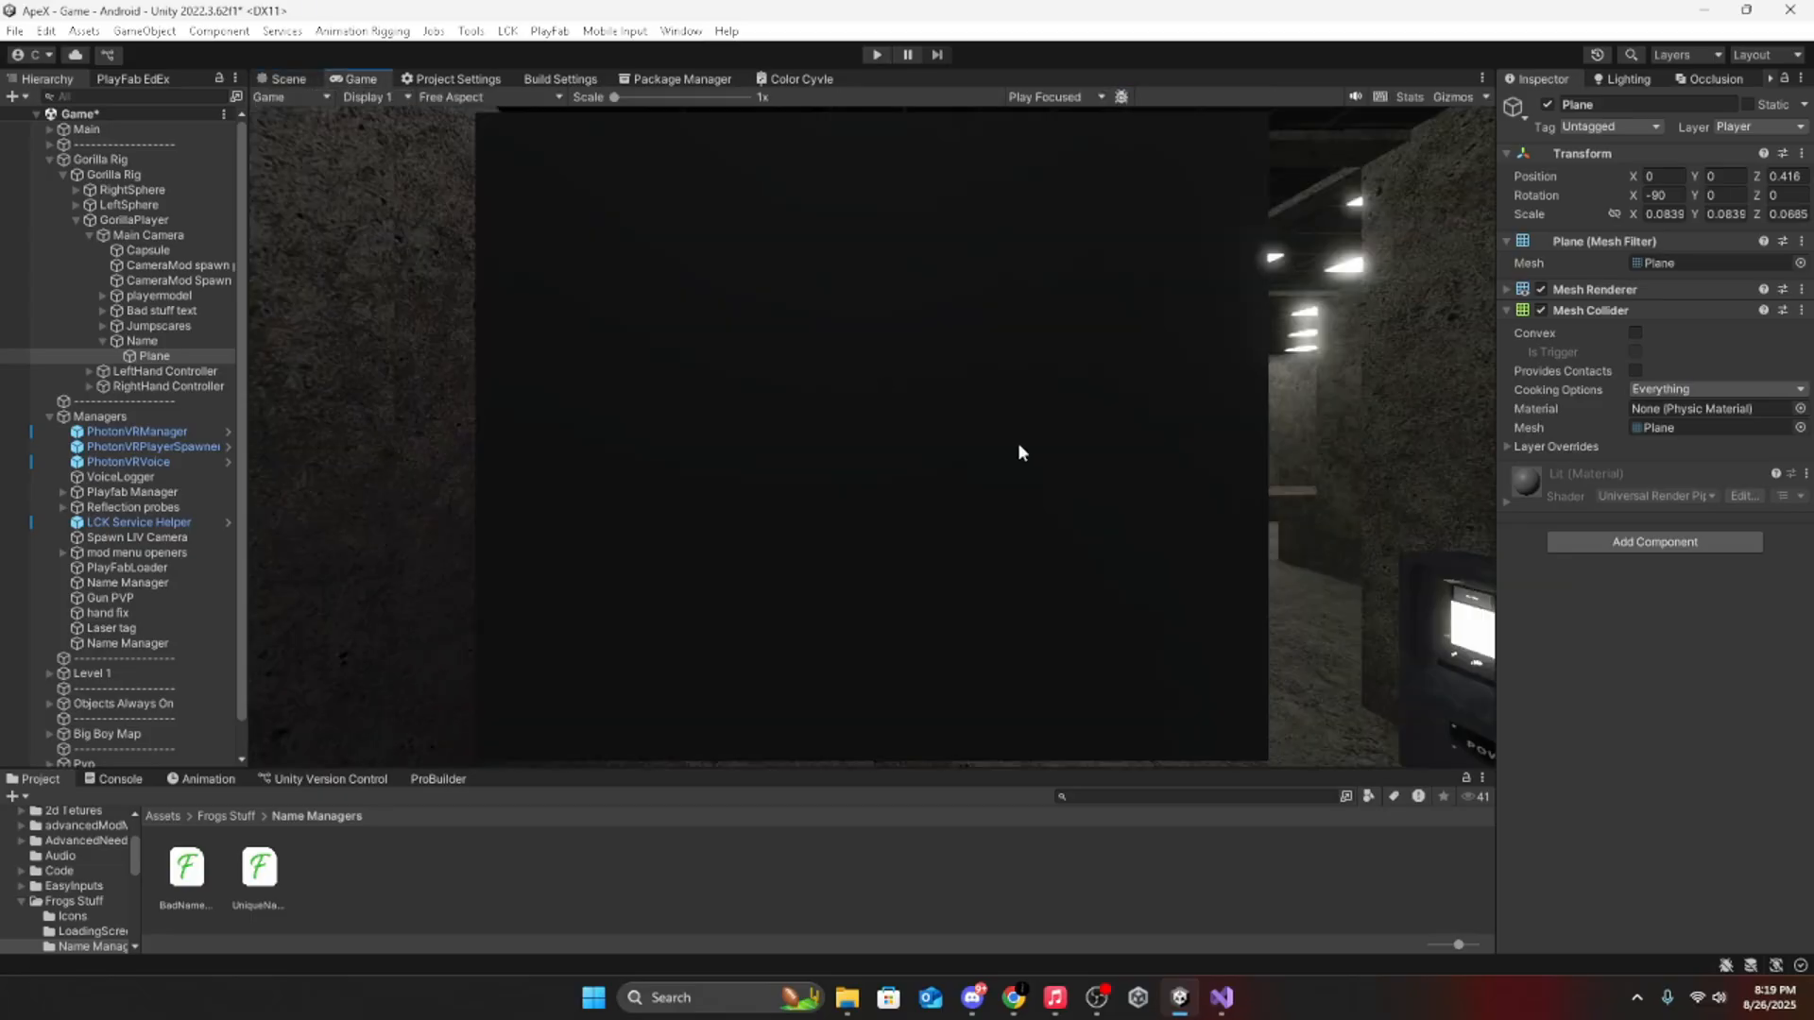
left_click(269, 81)
Step: Widen the plane to an X scale of about 0.132 so it spans the full width of the Game view
left_click_drag(902, 383, 936, 381)
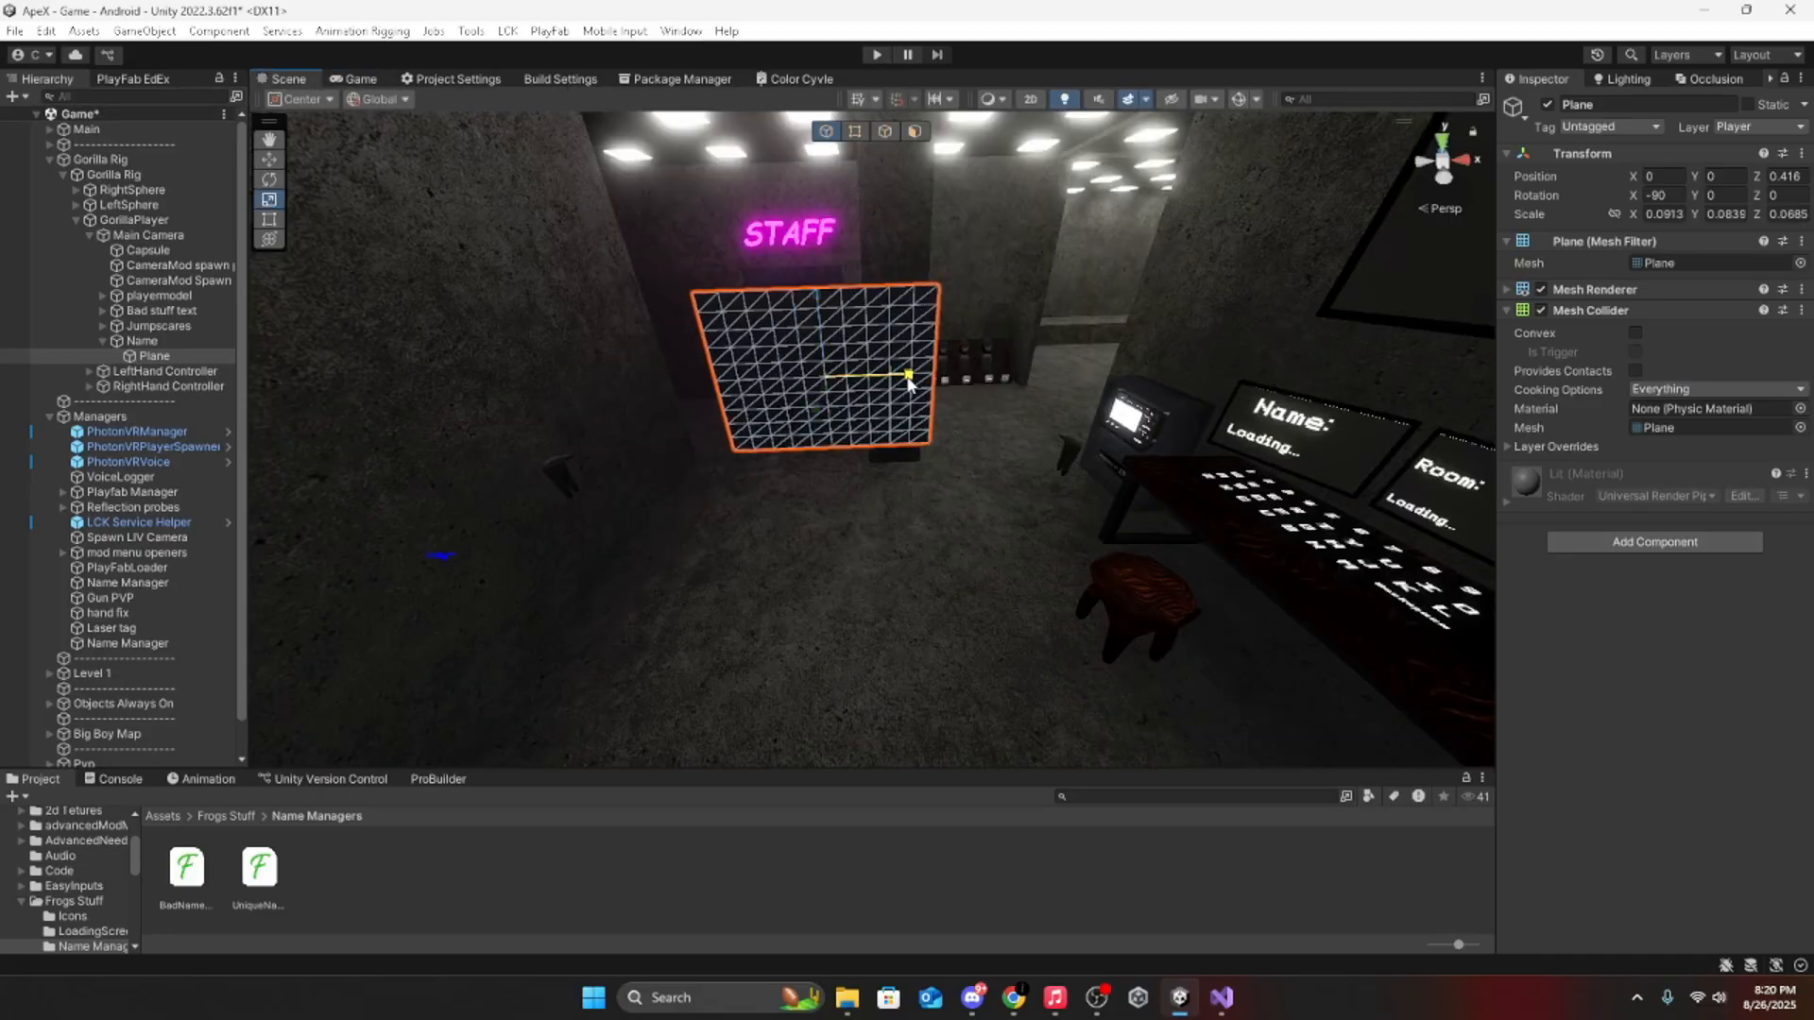
left_click(359, 81)
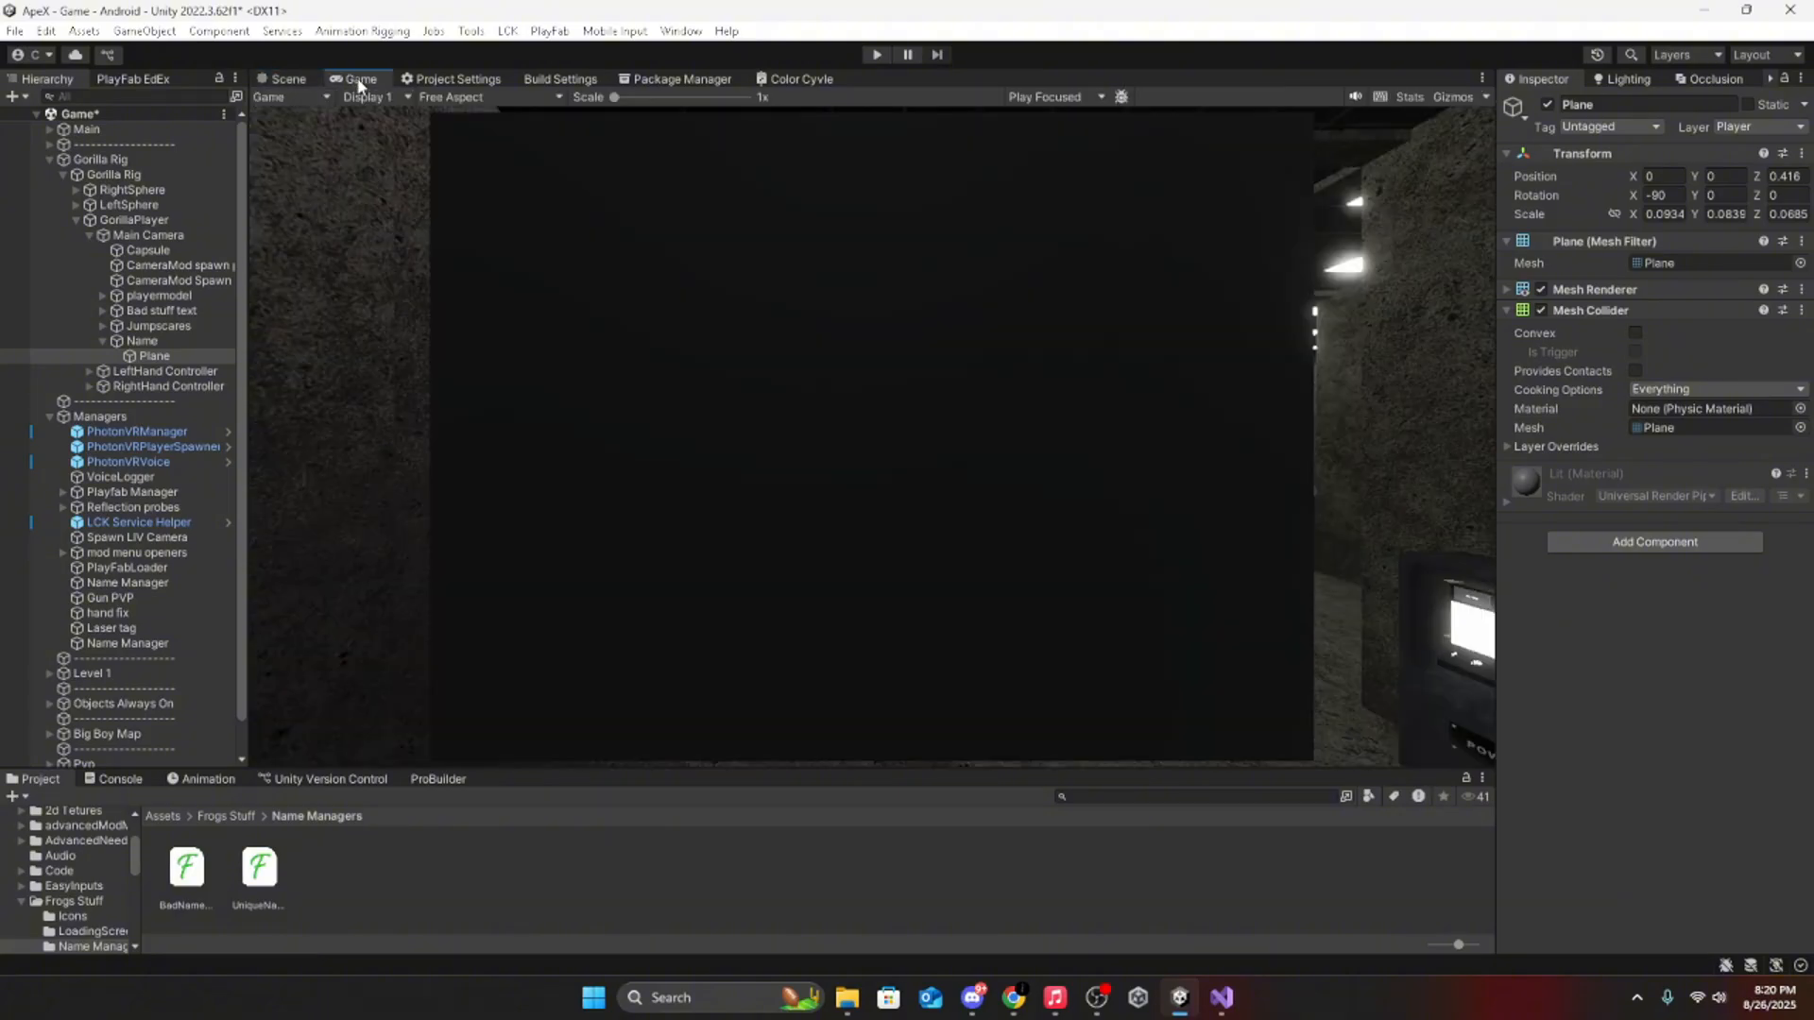
left_click(294, 79)
left_click_drag(905, 381, 945, 377)
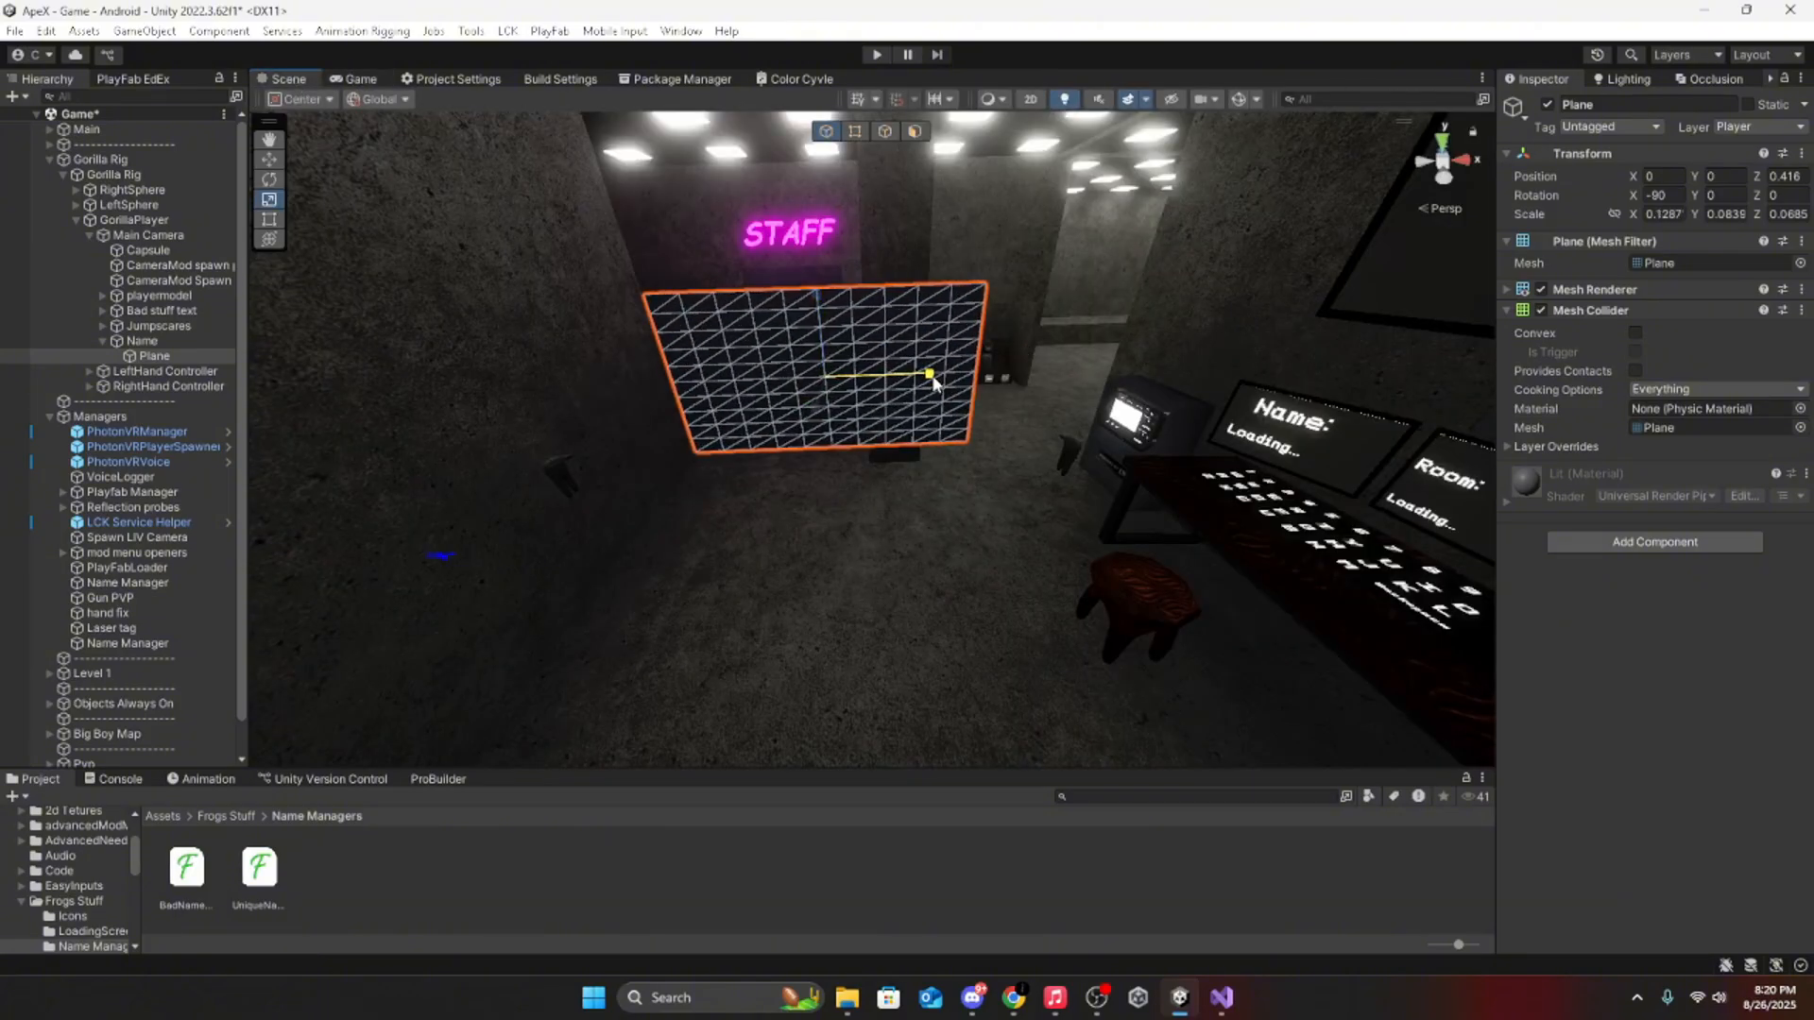
left_click(352, 80)
left_click(294, 80)
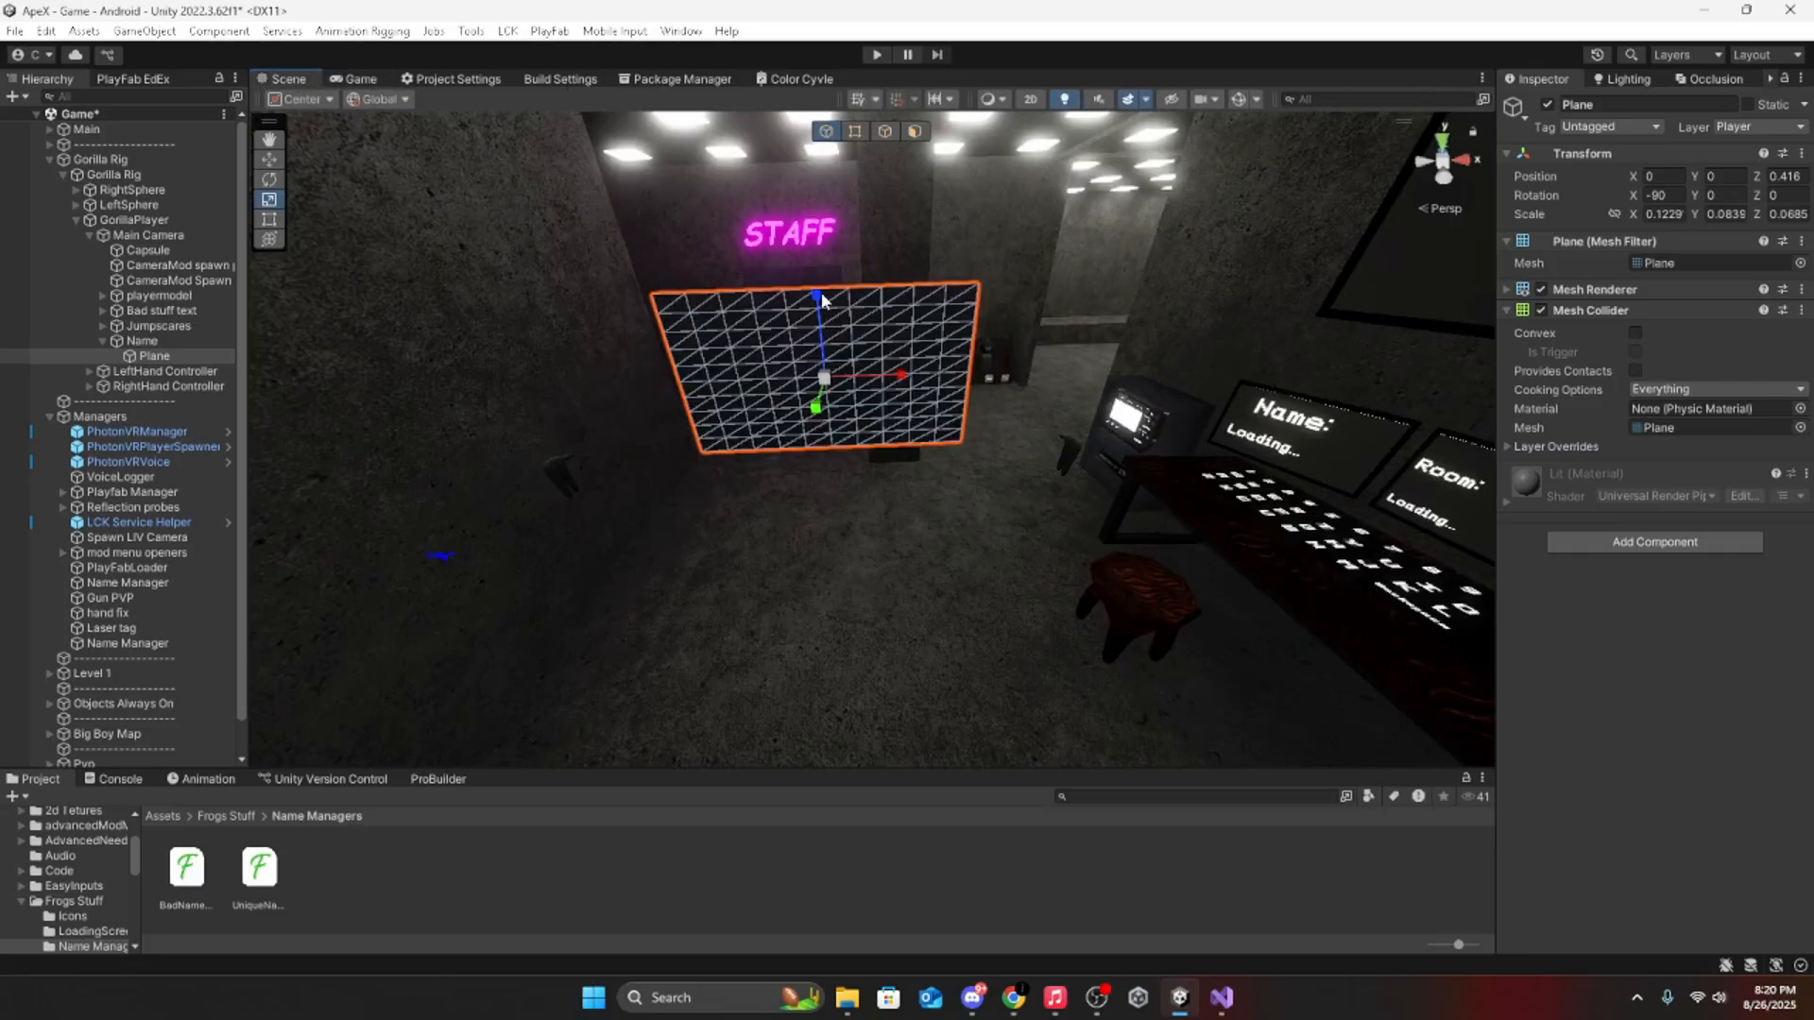
left_click_drag(902, 380, 918, 378)
left_click(364, 80)
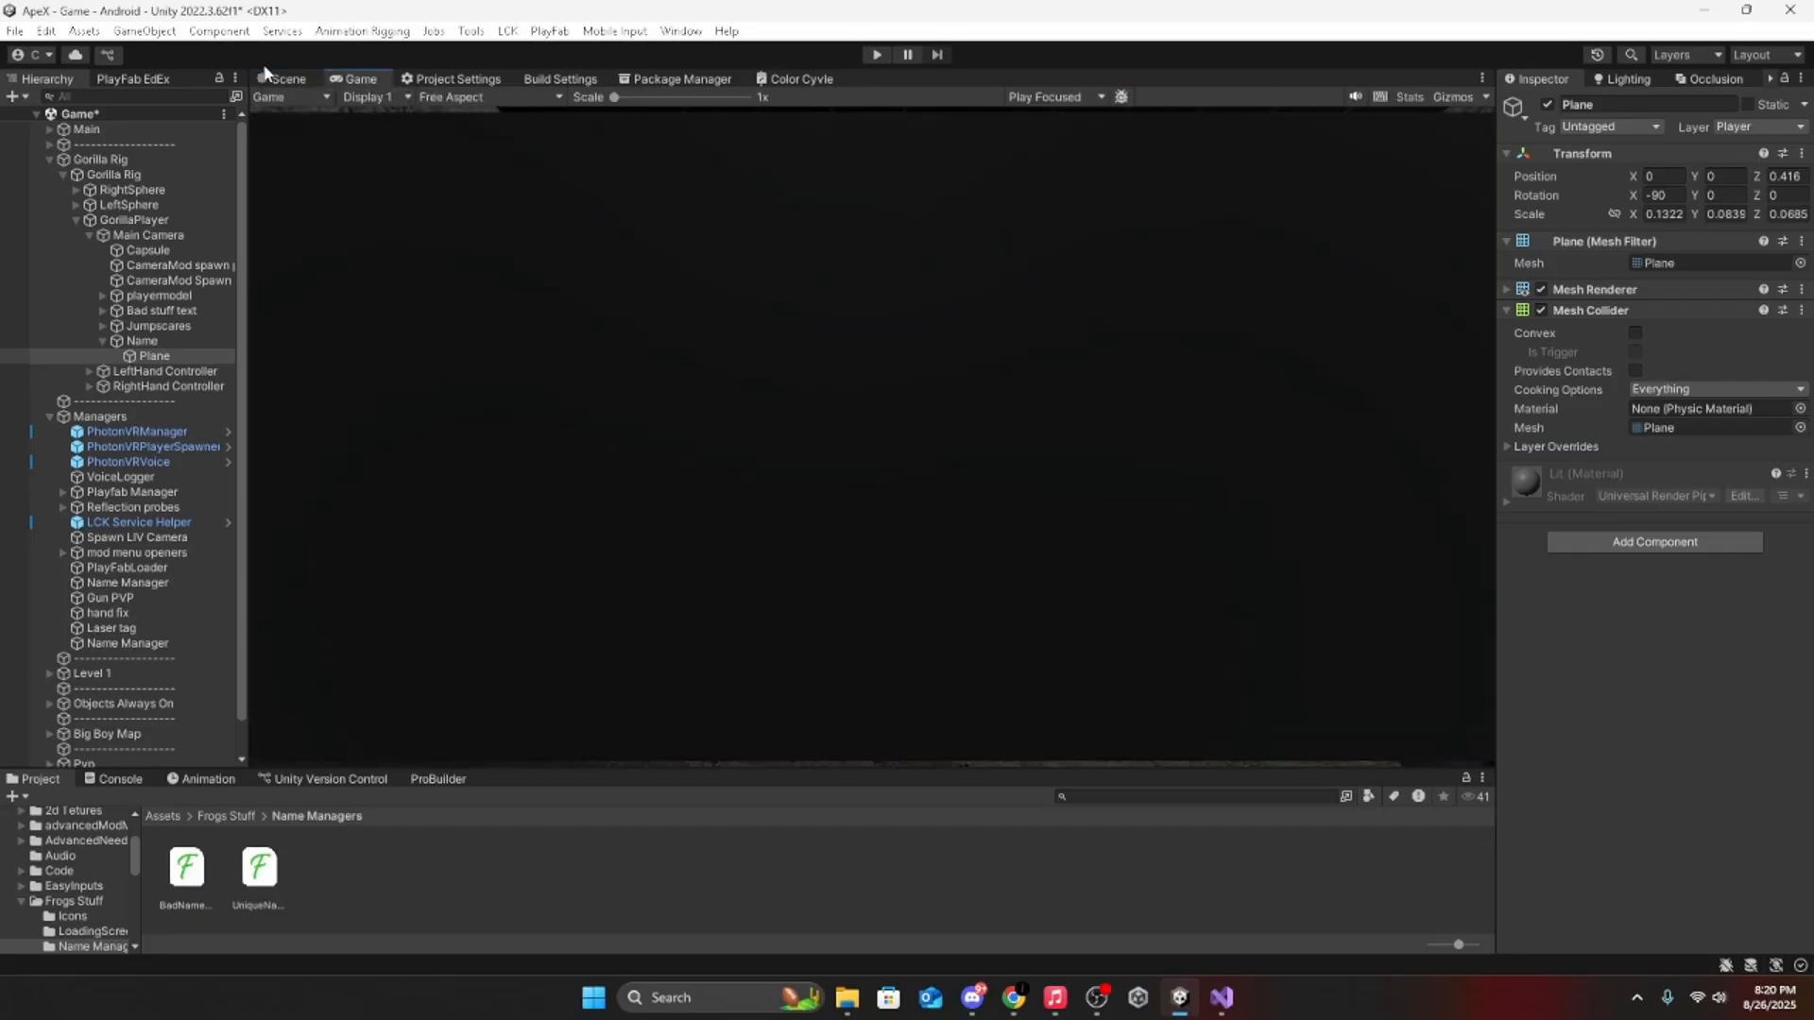
left_click(292, 82)
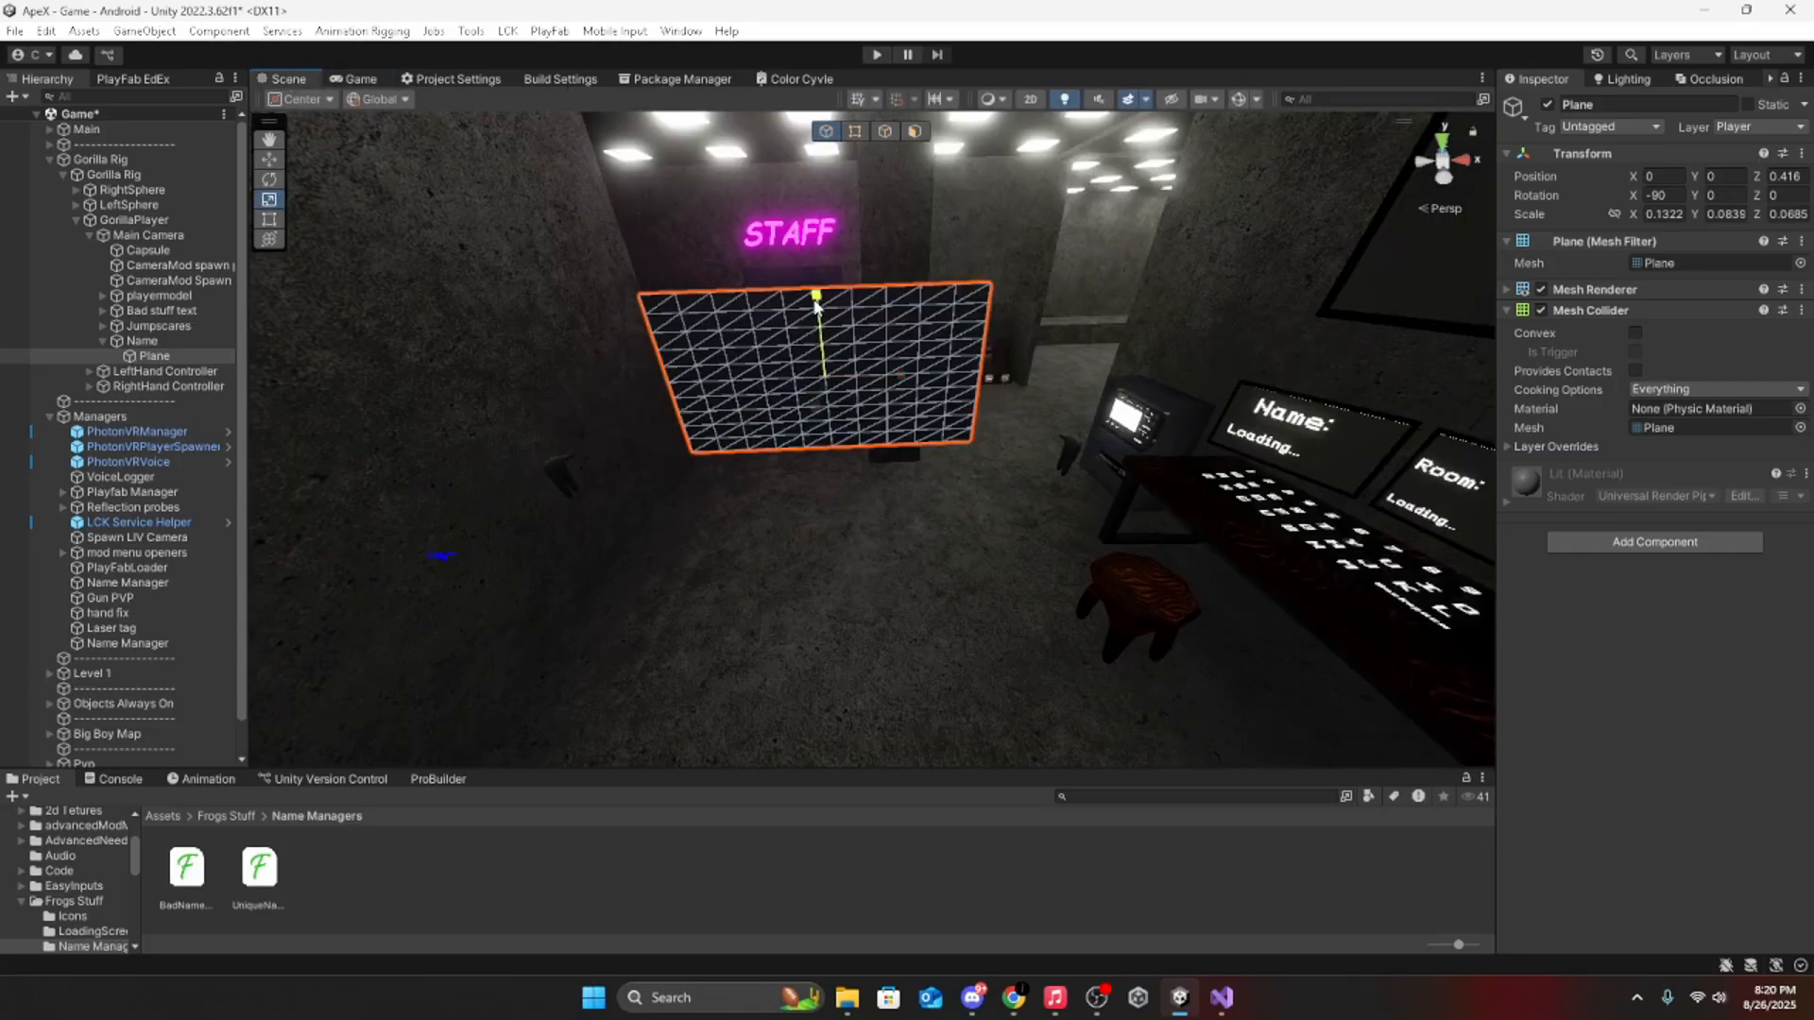
Step: Increase the plane's height to a Z scale of about 0.077 and check the camera coverage
left_click_drag(816, 305, 816, 282)
left_click(364, 80)
left_click(309, 82)
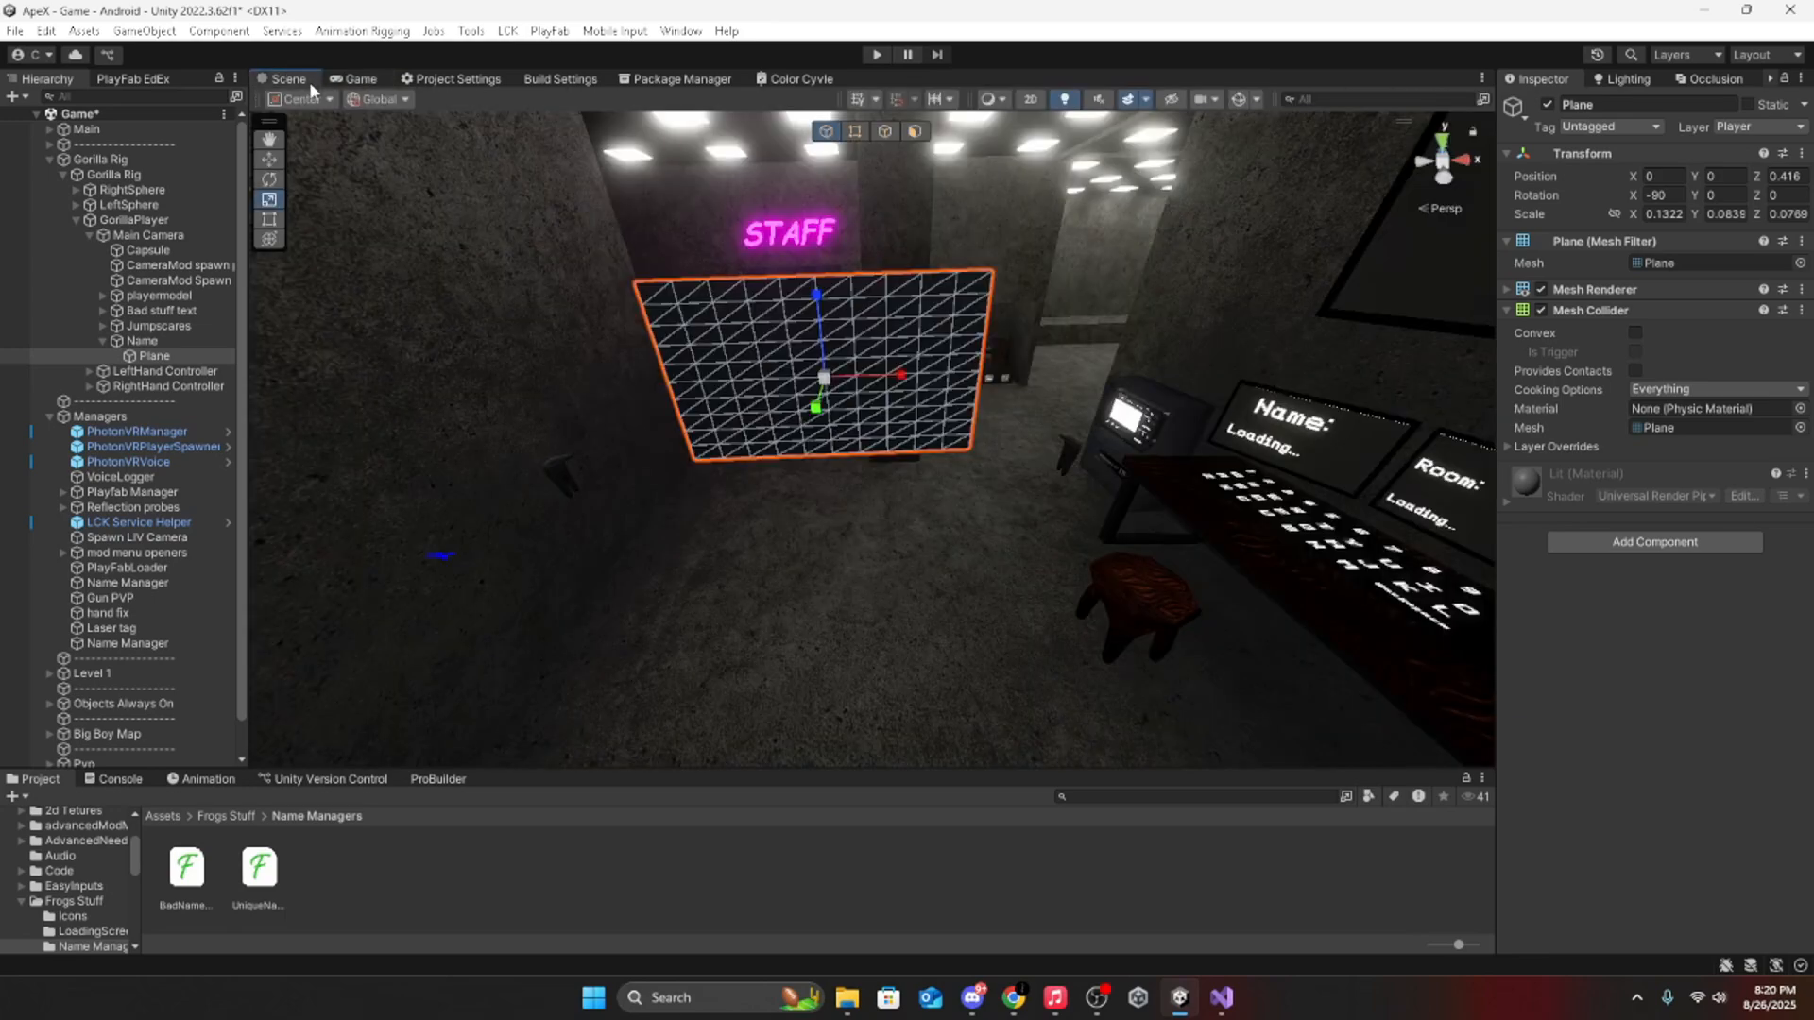
Step: Open the Materials folder inside the 2d Tetures assets folder
key("d")
right_click_drag(1172, 533, 826, 477)
scroll(70, 866, "up", 3)
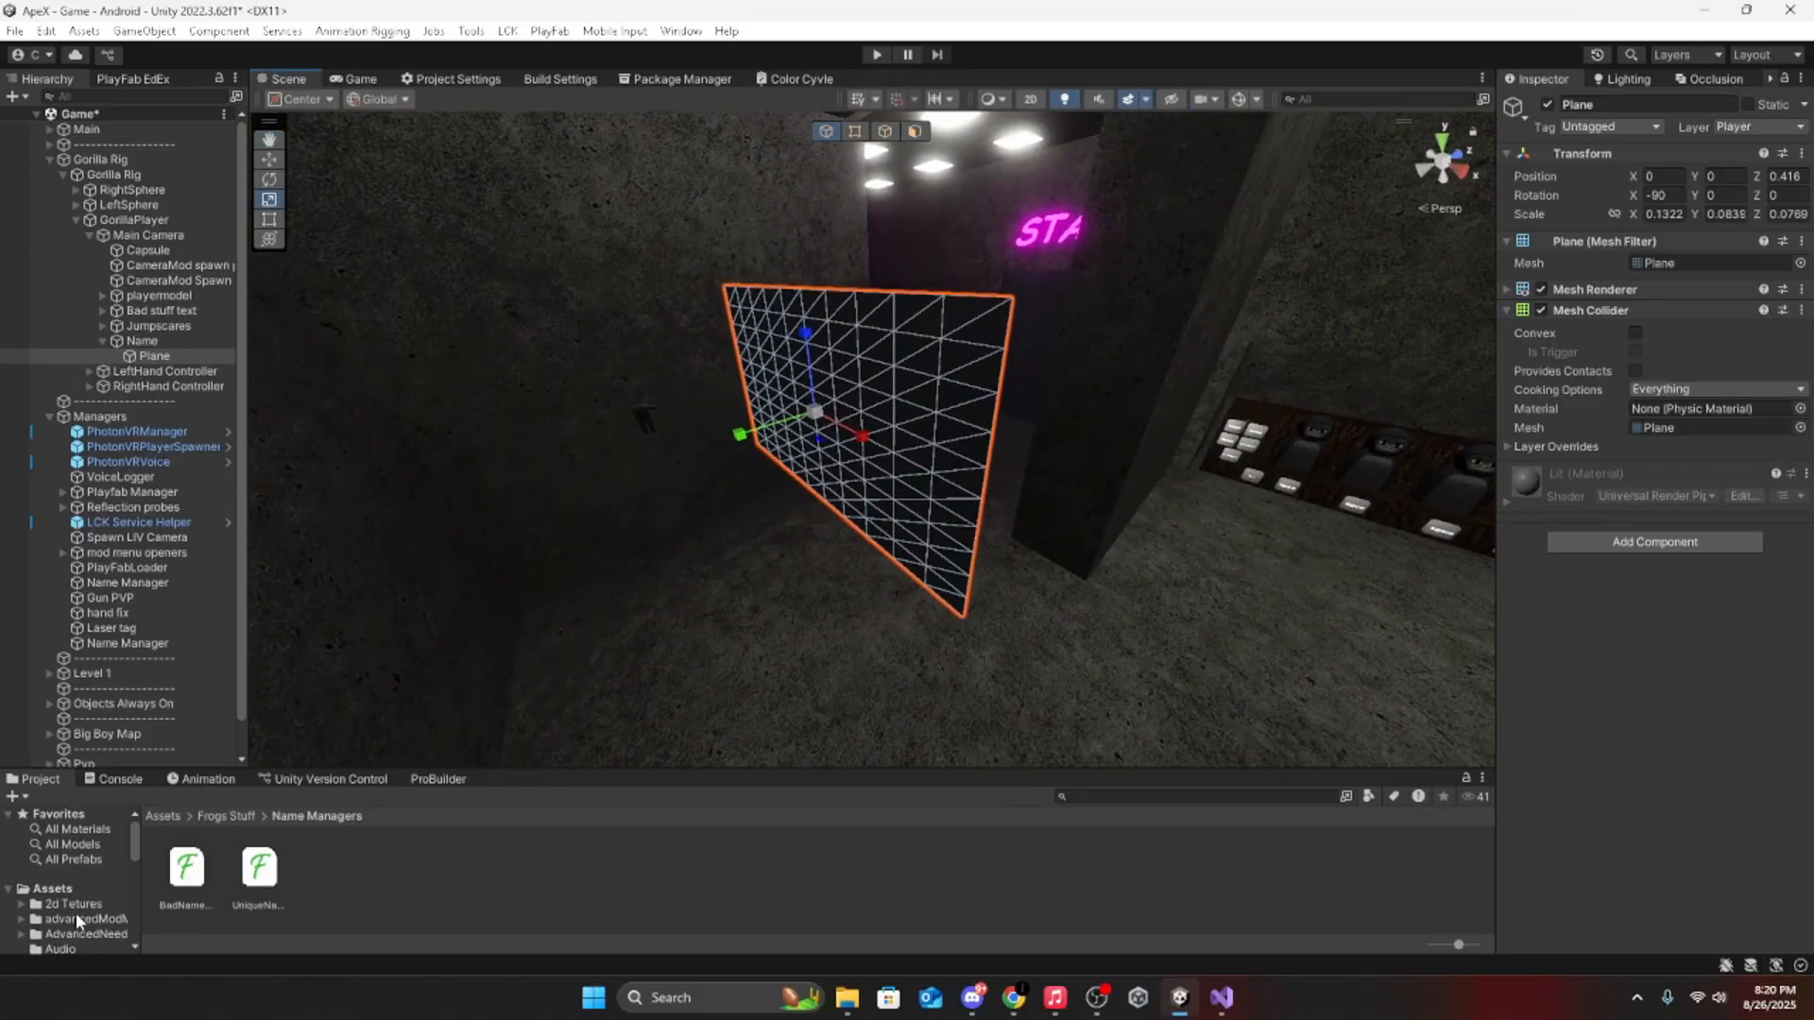
scroll(76, 913, "down", 3)
left_click(66, 846)
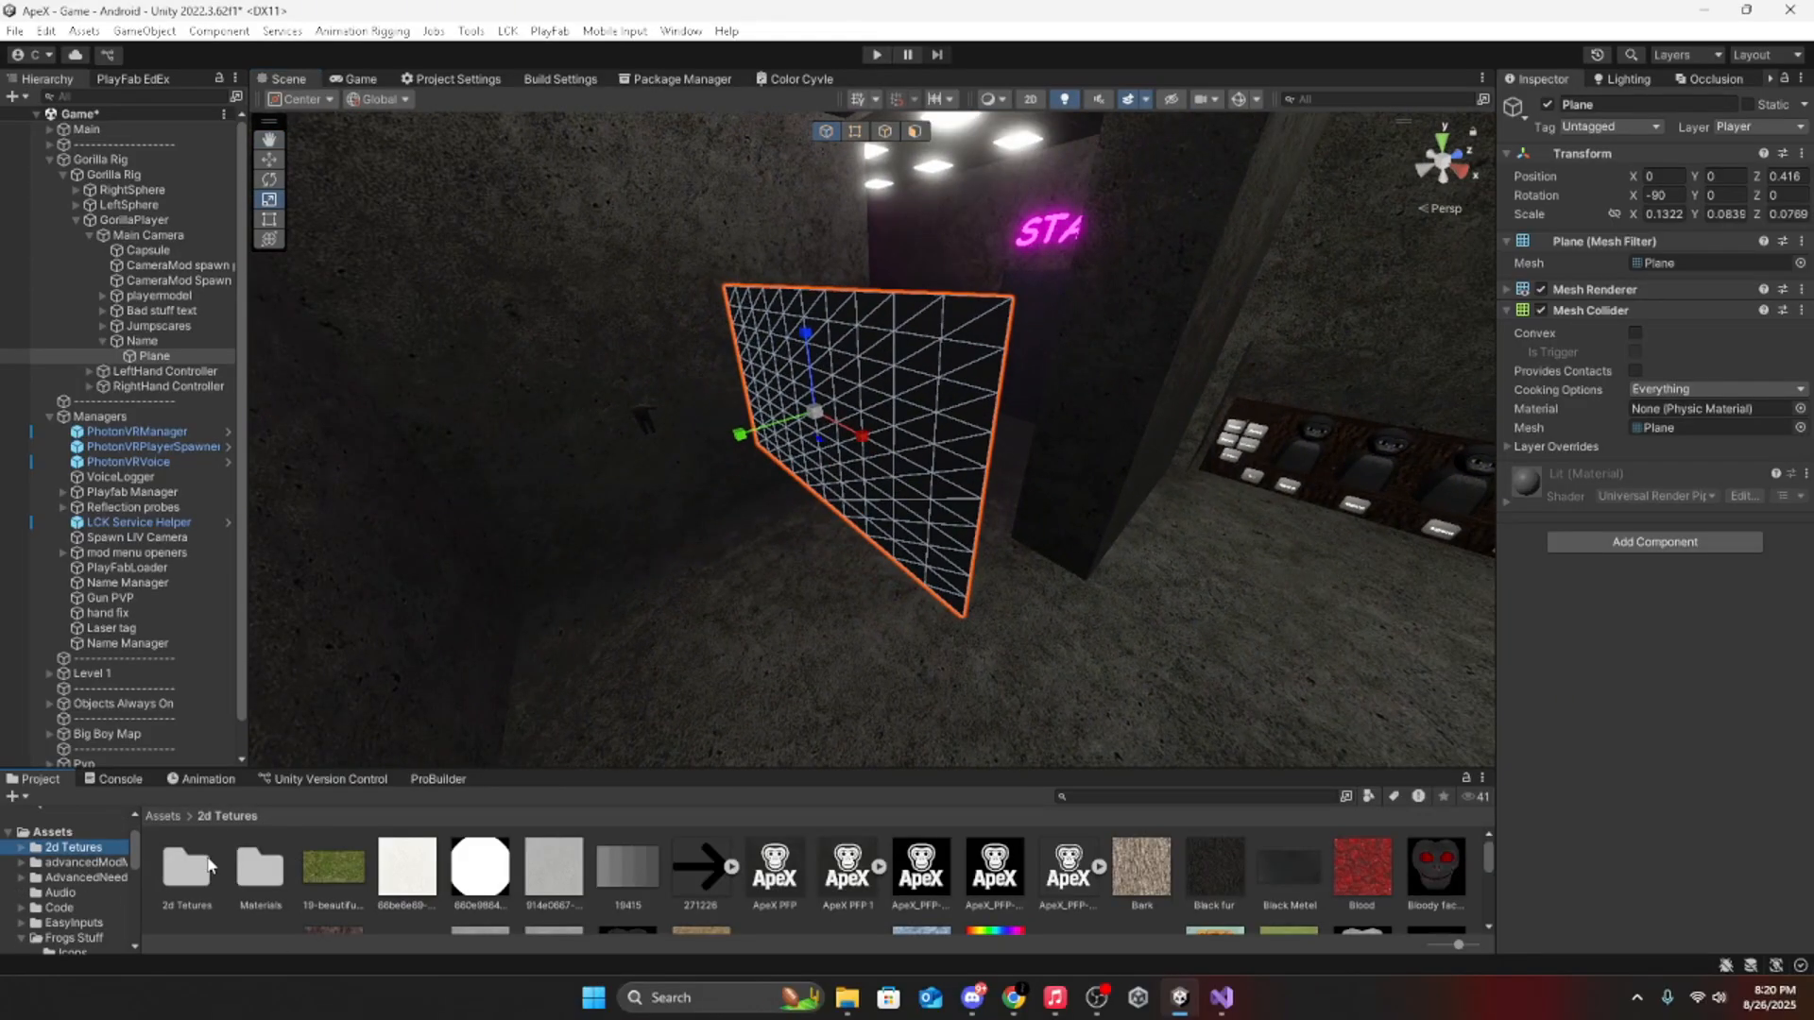
double_click(260, 867)
Step: Apply a bright red material to the plane and check it in the Game view
scroll(756, 888, "down", 5)
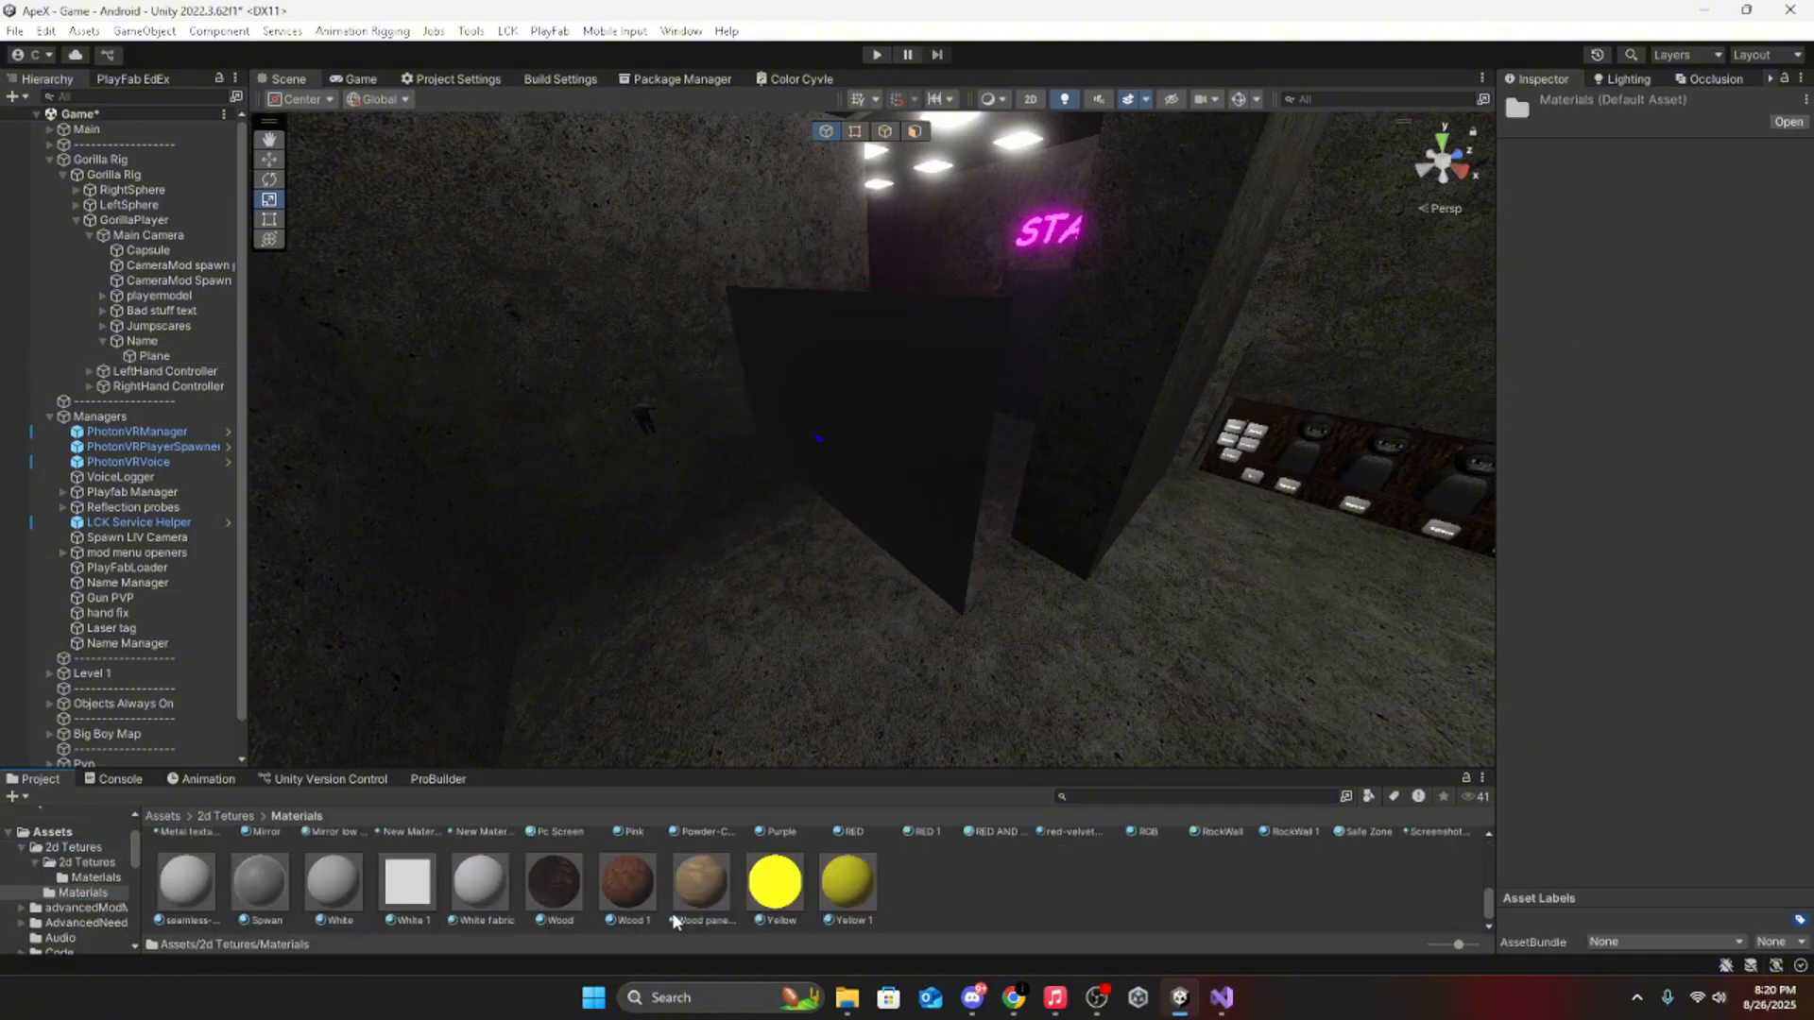
scroll(768, 895, "up", 2)
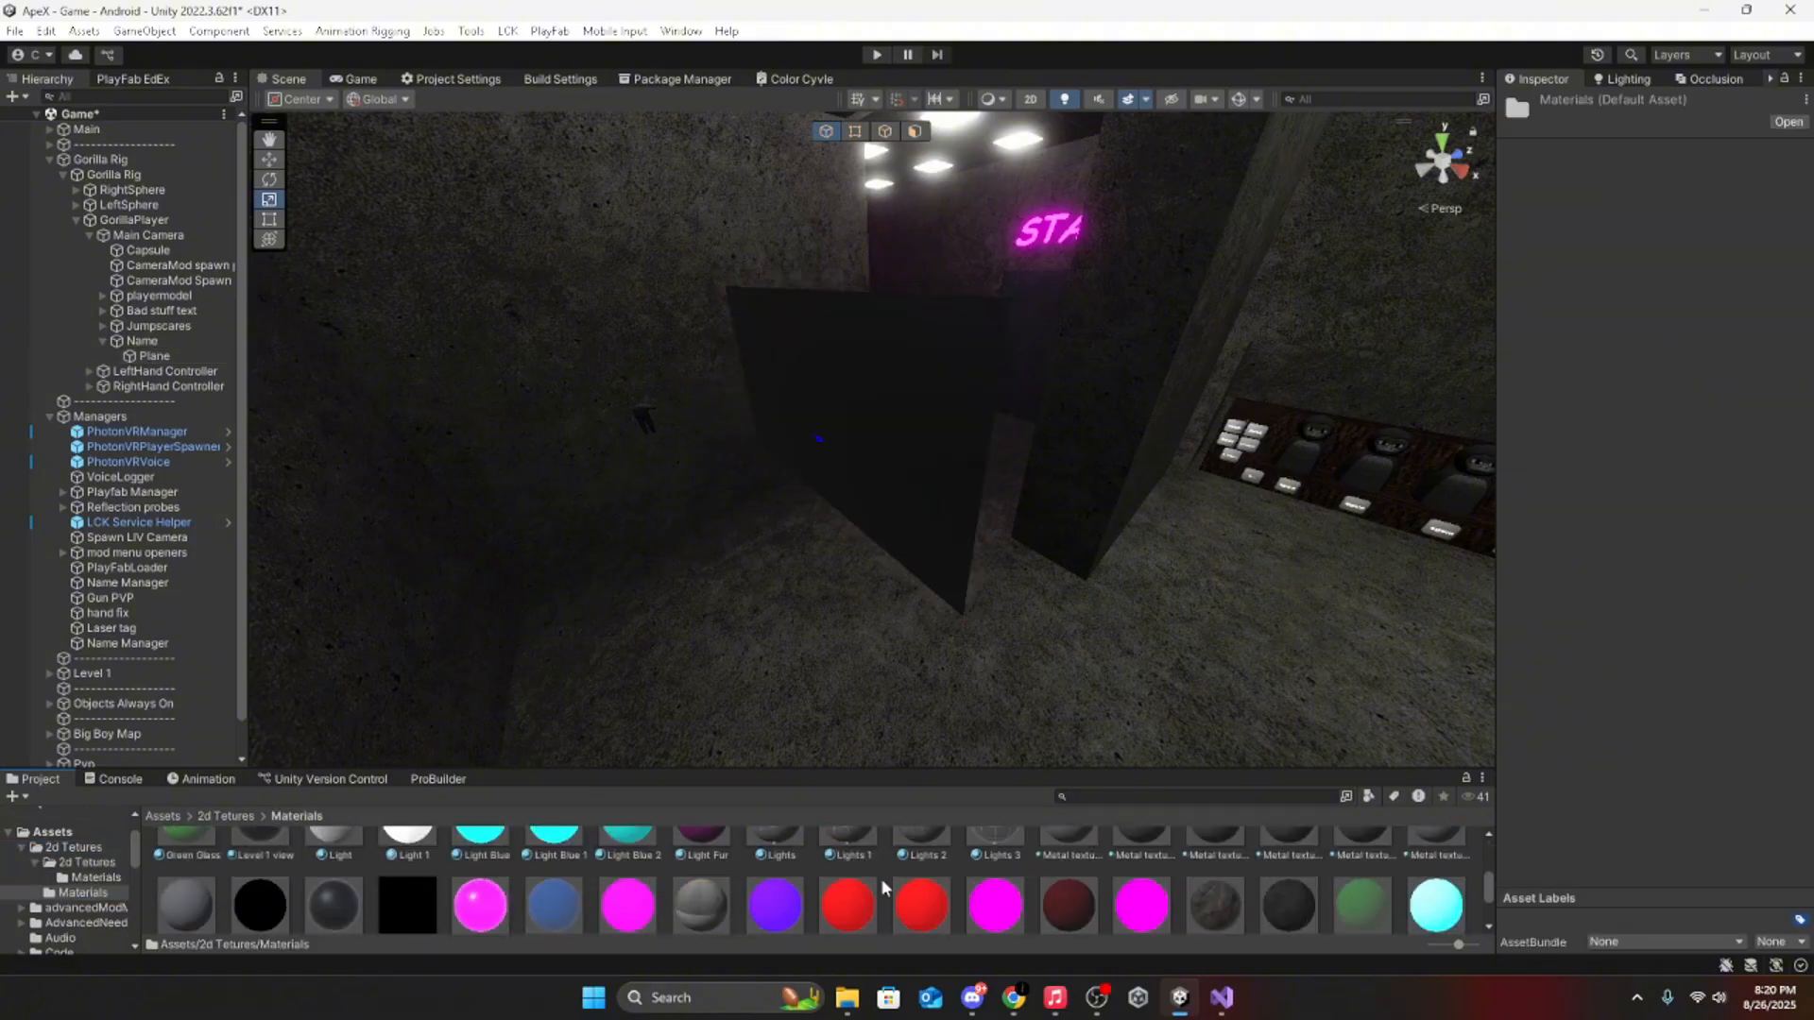
left_click_drag(881, 885, 861, 423)
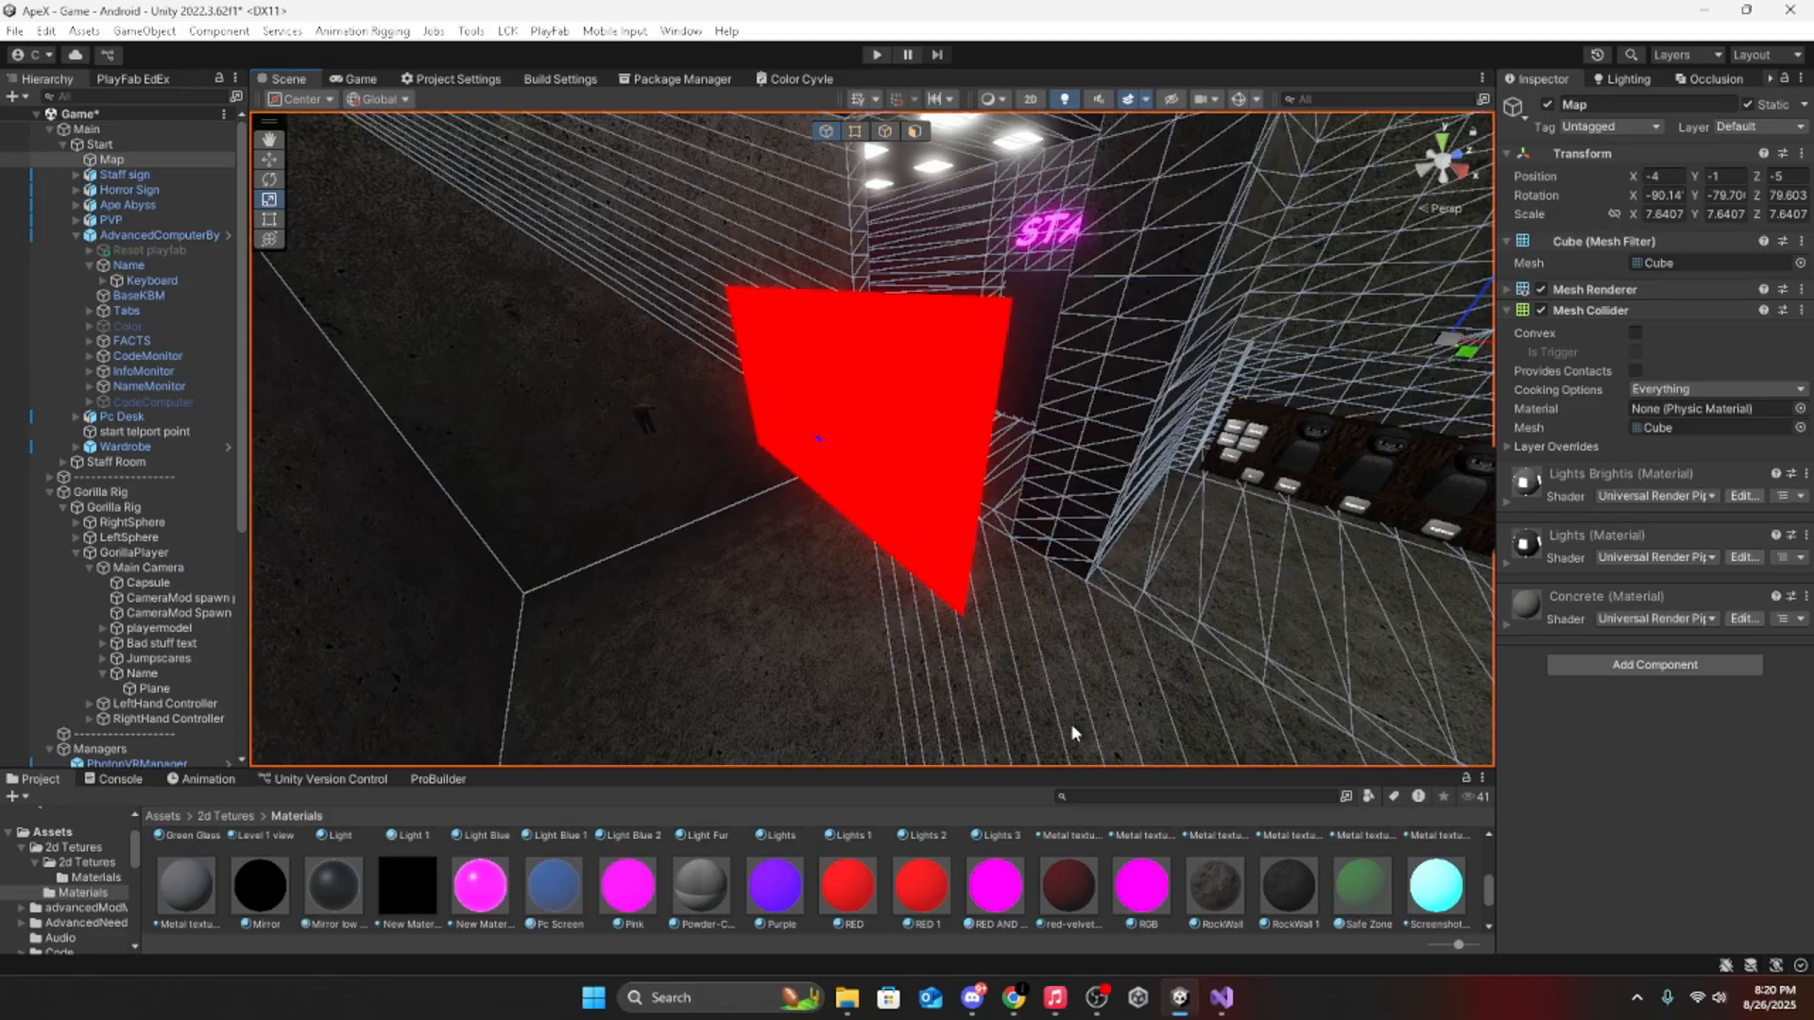
scroll(1366, 930, "down", 3)
left_click(357, 79)
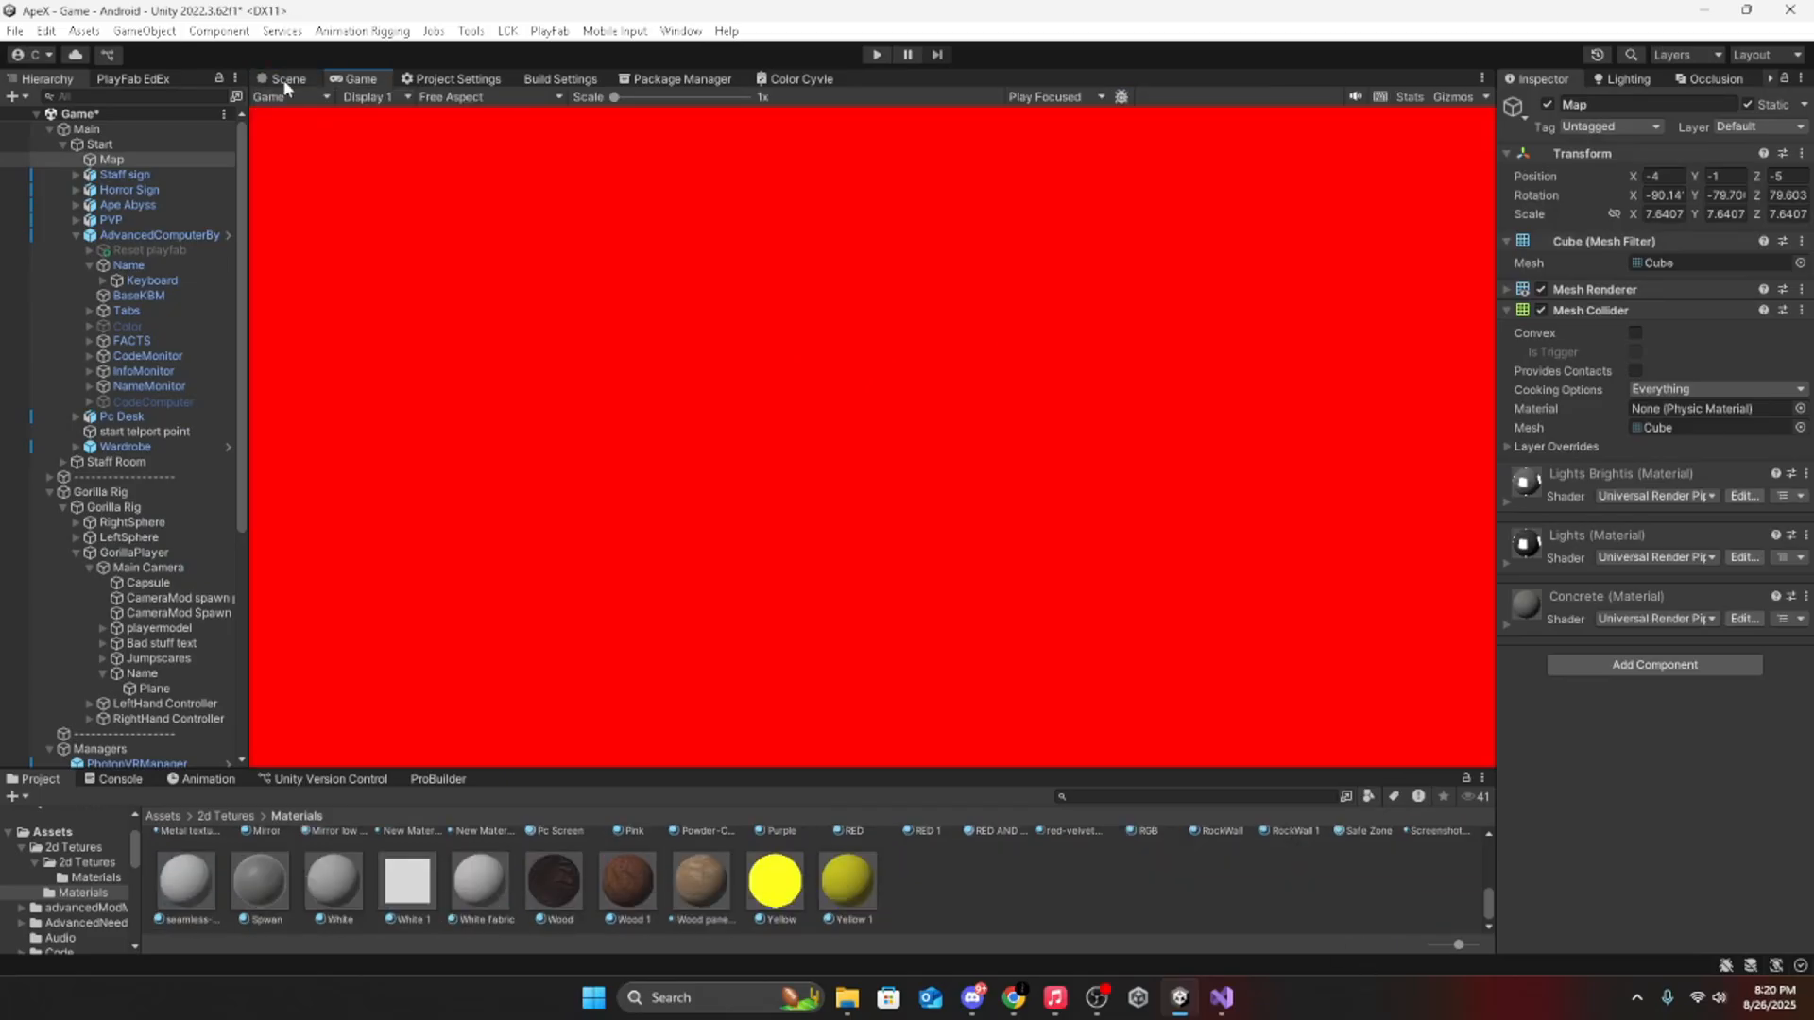
Step: Apply the red material whose name starts with FIX YOUR to the plane in the scene
scroll(1002, 850, "up", 2)
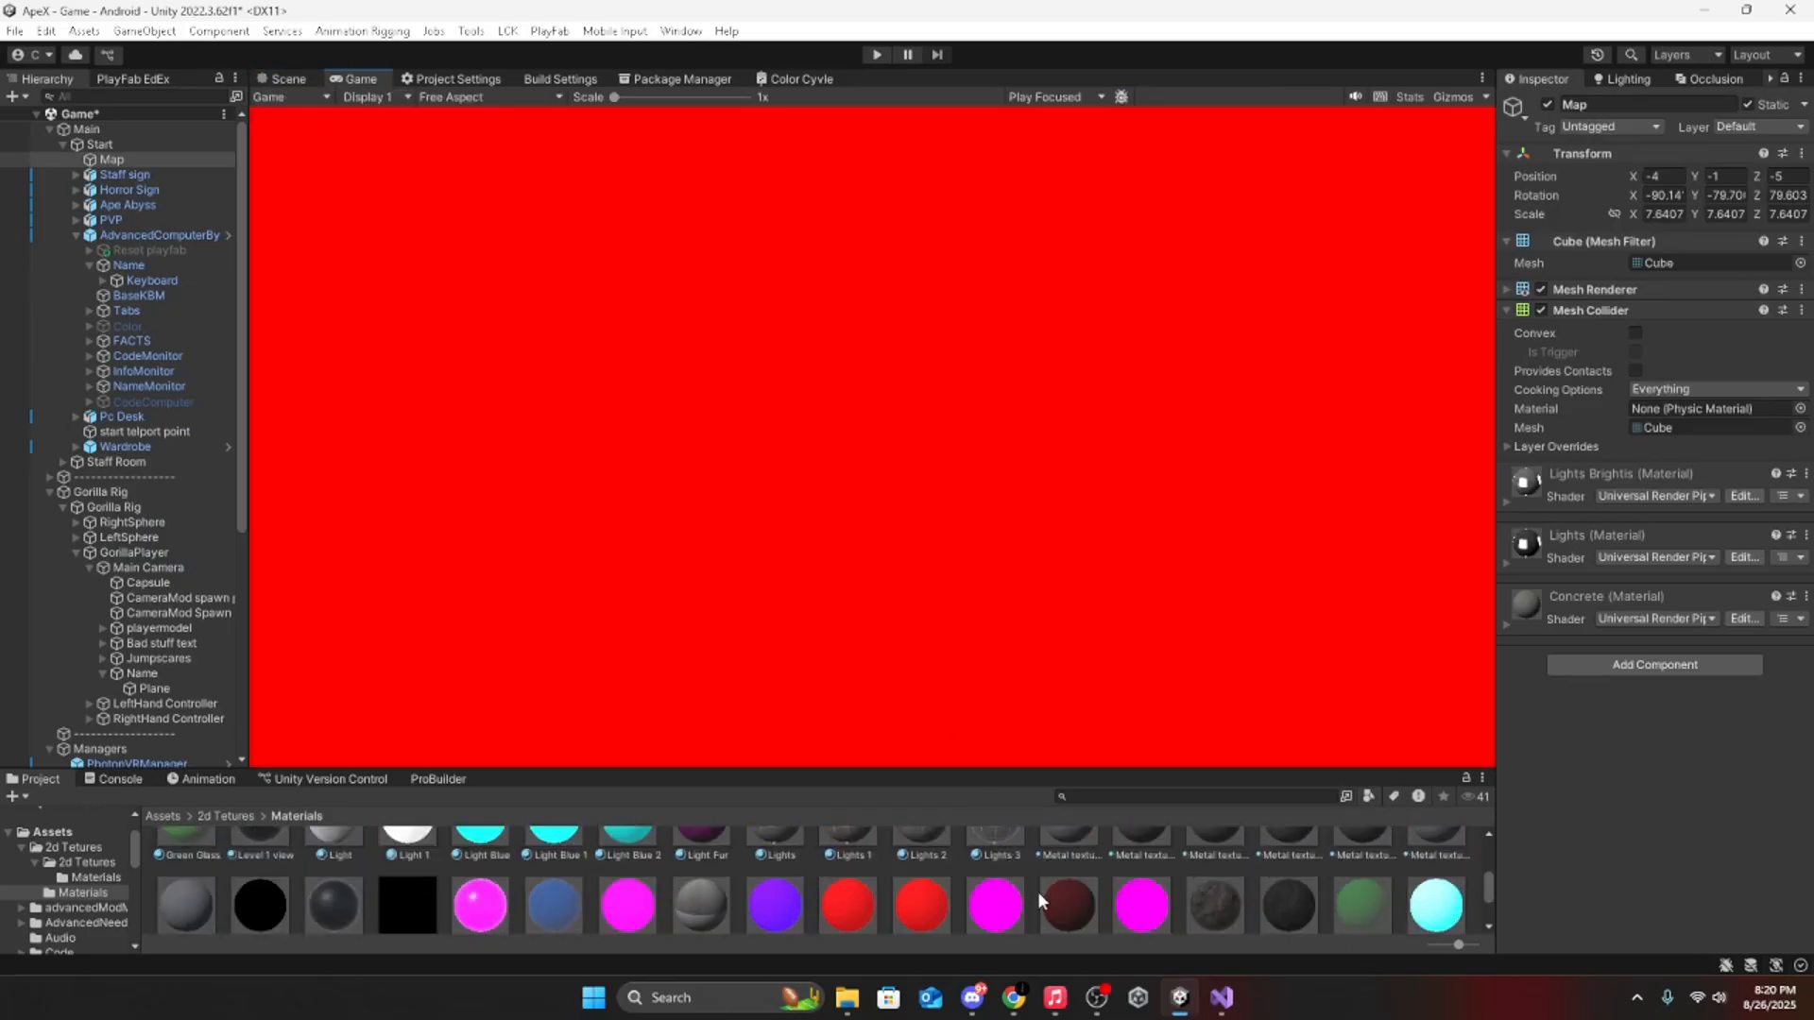
scroll(1138, 907, "up", 2)
scroll(915, 882, "up", 1)
left_click_drag(775, 870, 798, 737)
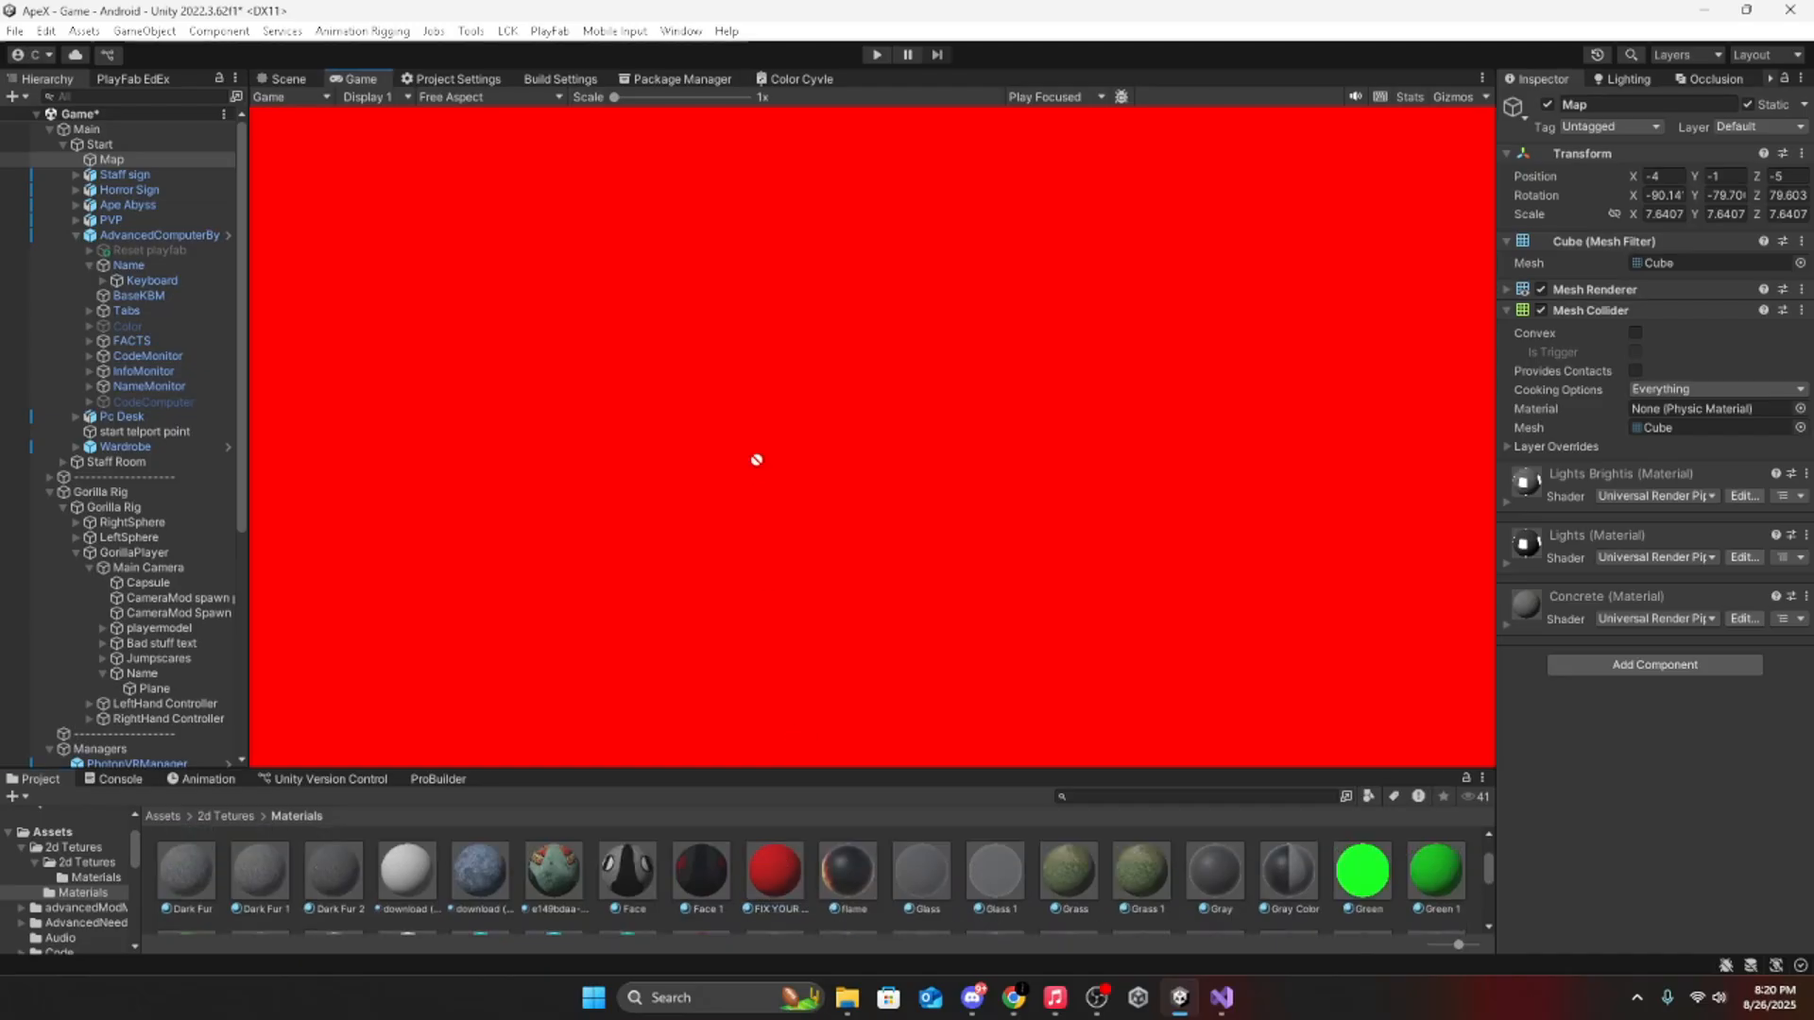
left_click(288, 79)
left_click_drag(760, 877, 924, 465)
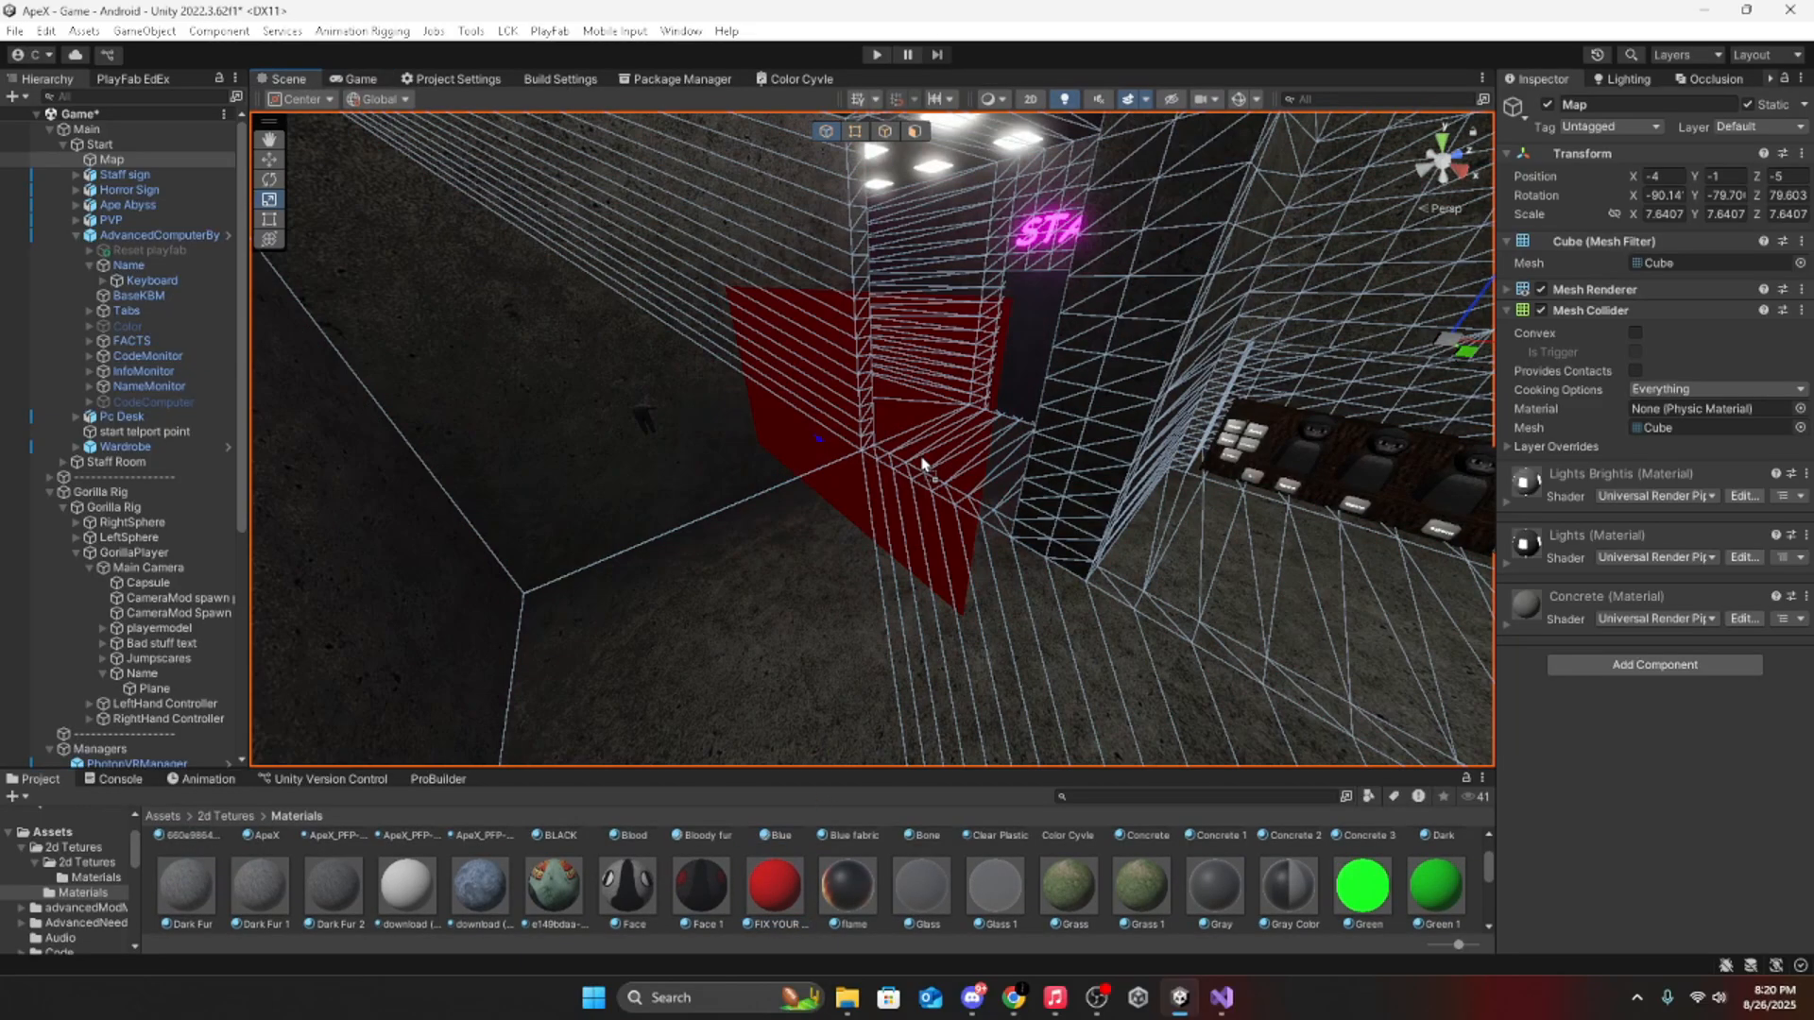
Step: Try the RED and FIX YOUR materials on the computer keyboard's letters to compare their reds
scroll(1353, 935, "down", 5)
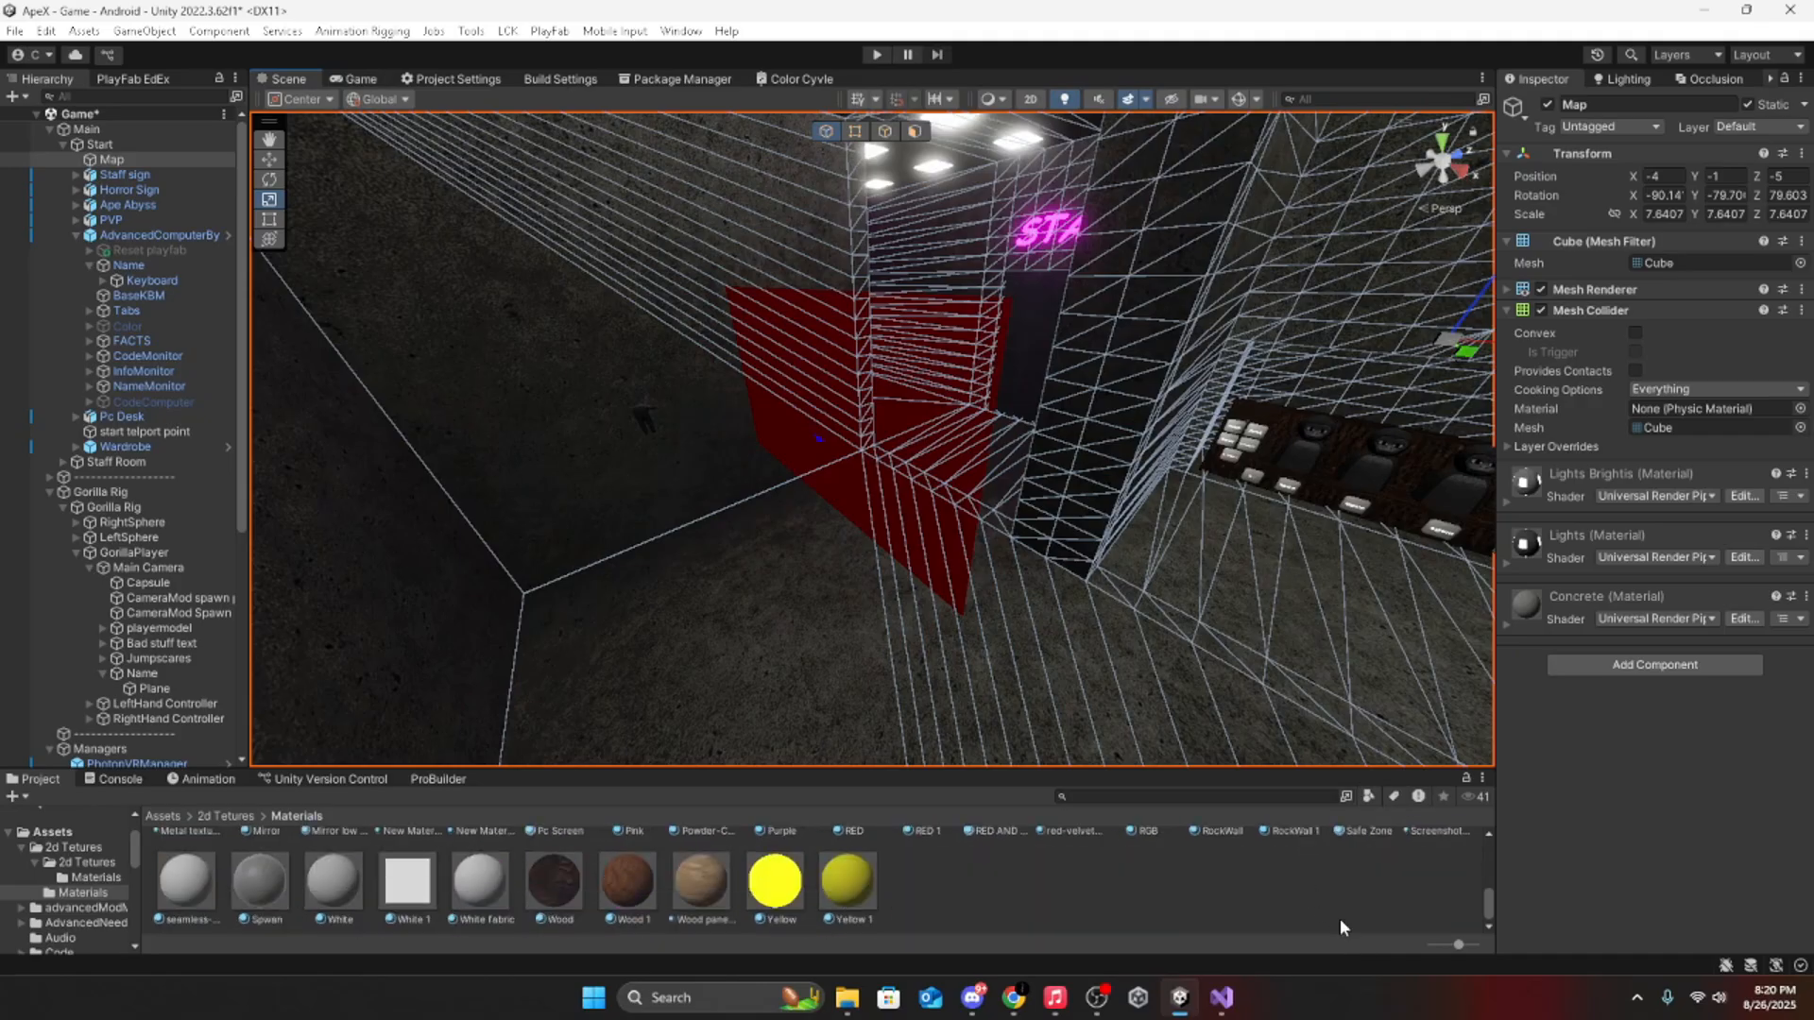
left_click(1342, 924)
right_click_drag(888, 481, 1427, 567)
scroll(622, 859, "up", 2)
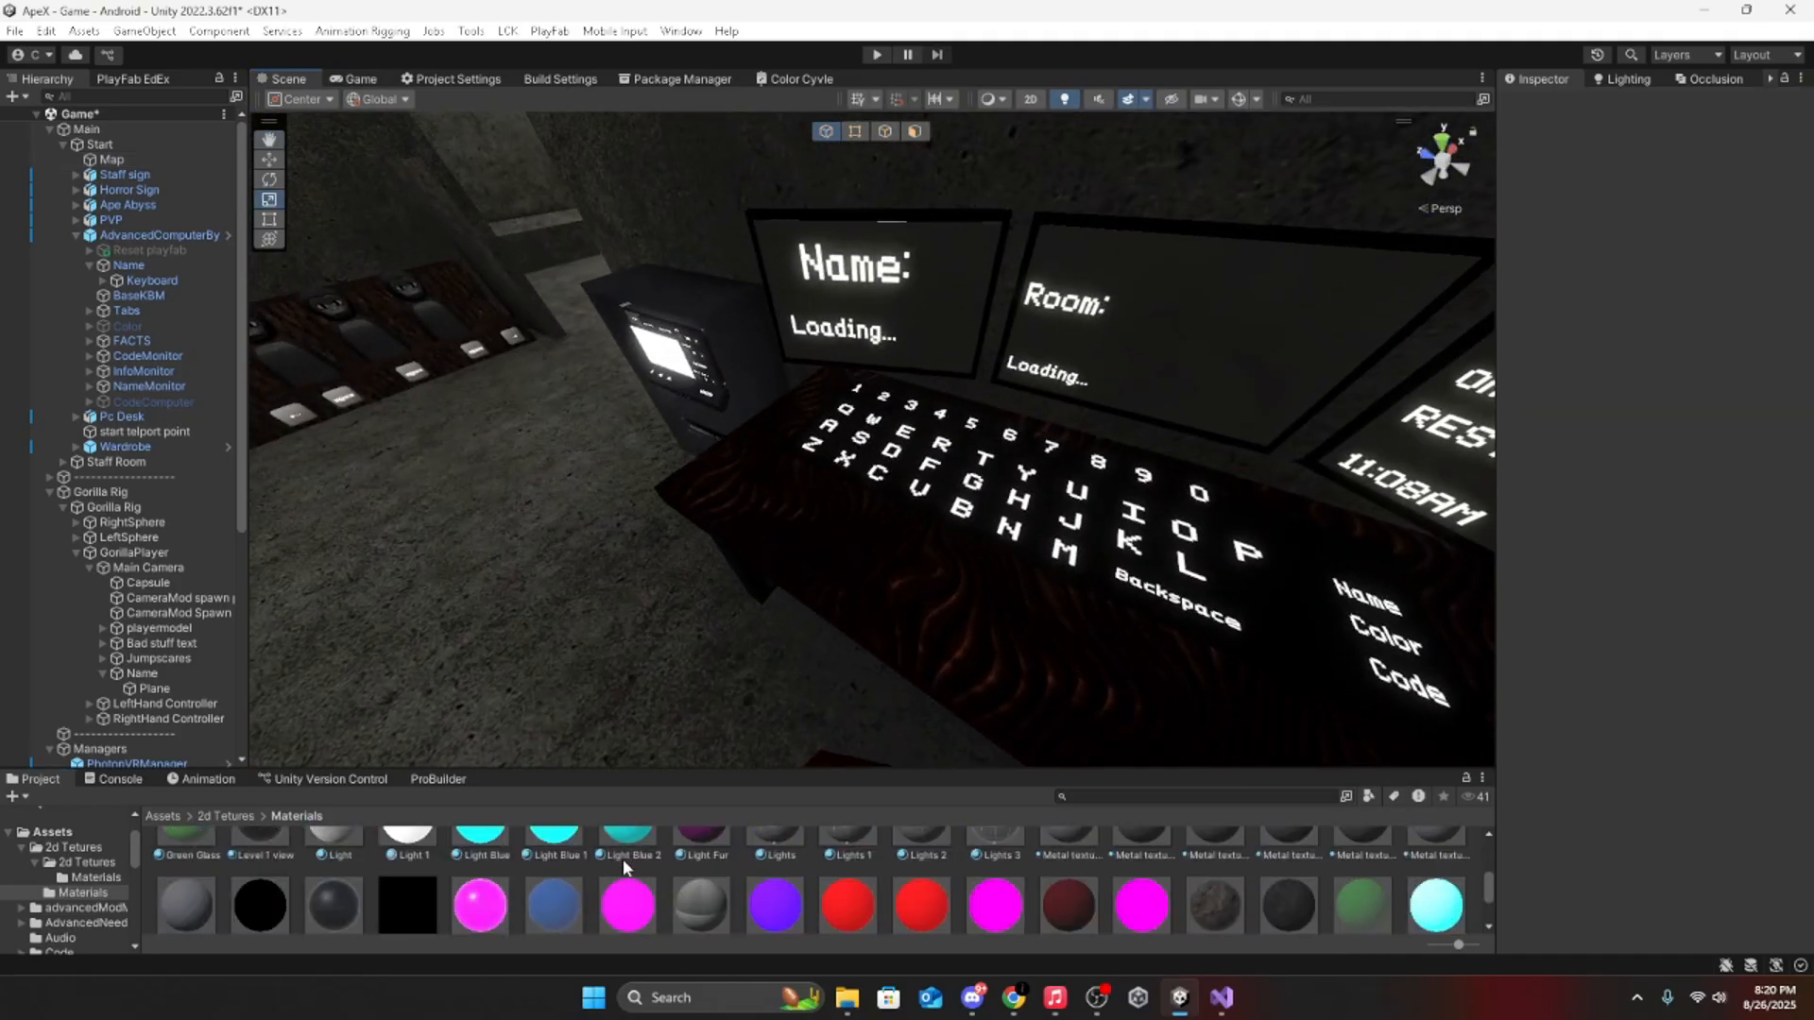
left_click_drag(849, 879, 970, 505)
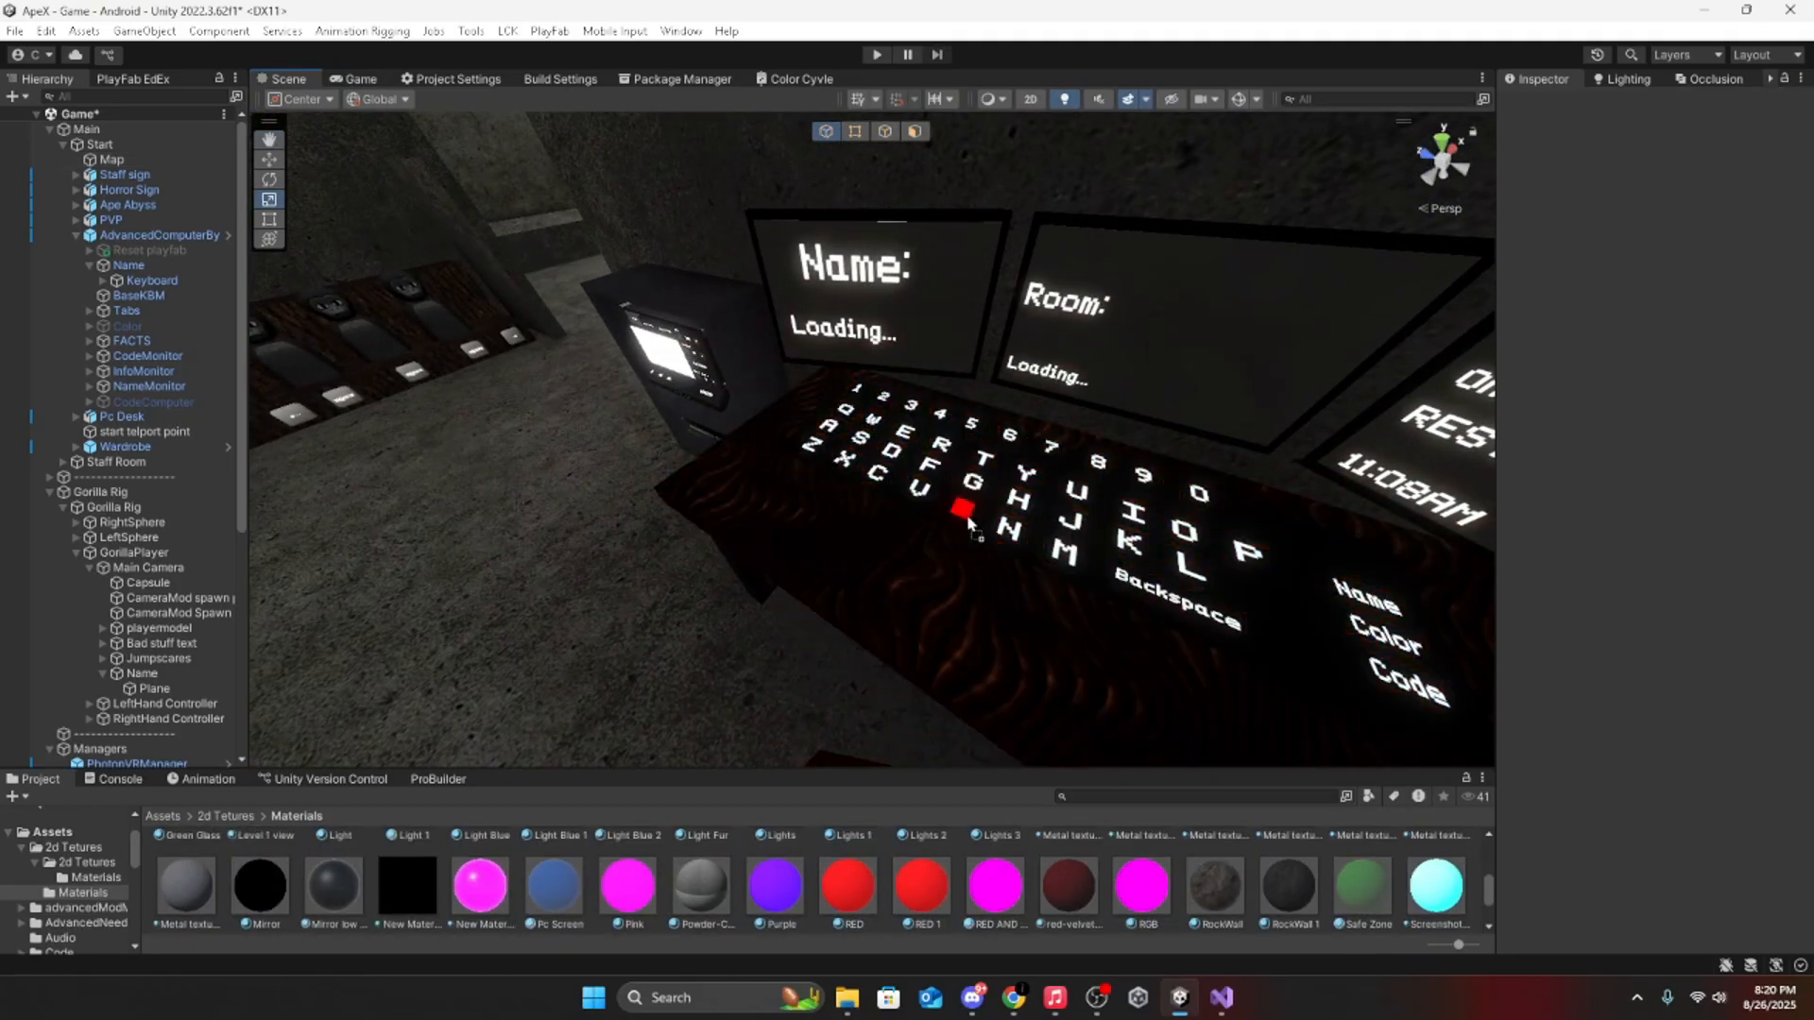
scroll(1017, 881, "up", 4)
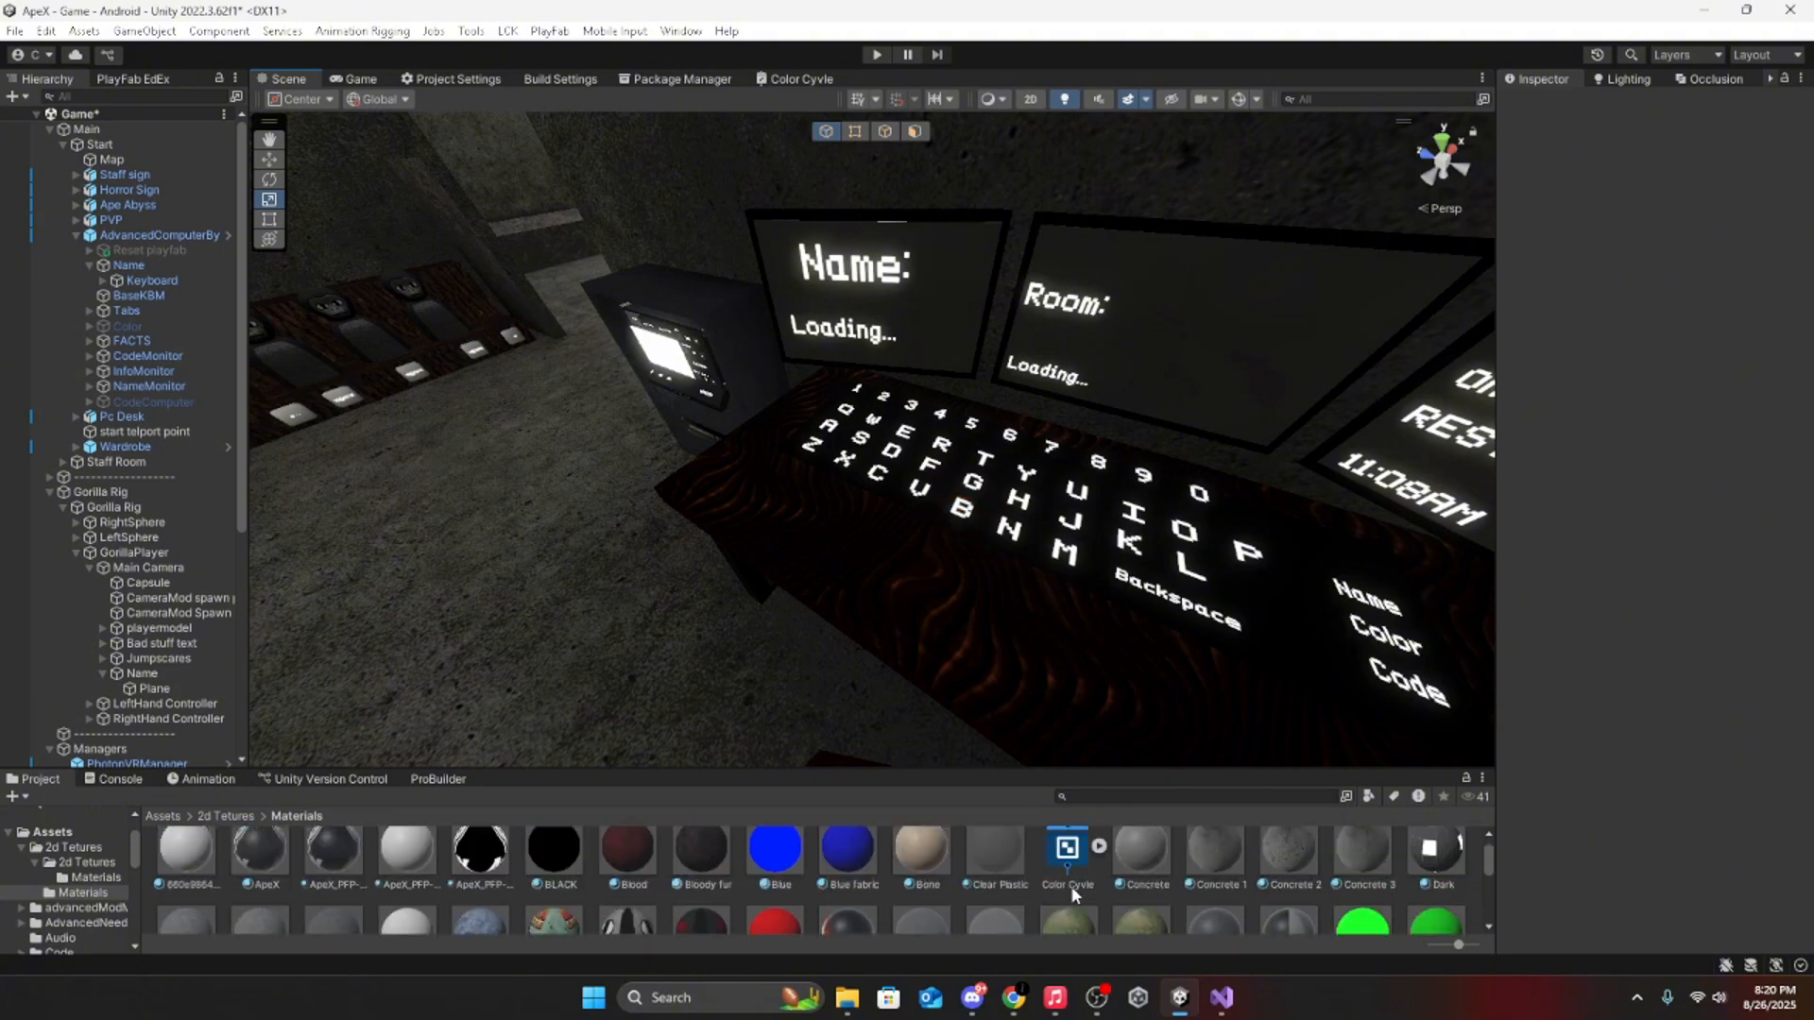
scroll(1069, 886, "down", 1)
left_click_drag(782, 887, 967, 531)
Step: Add a TextMeshPro 3D text as a child of the Name object under Main Camera
key("w")
right_click_drag(1109, 644, 796, 475)
scroll(905, 512, "up", 1)
key("s")
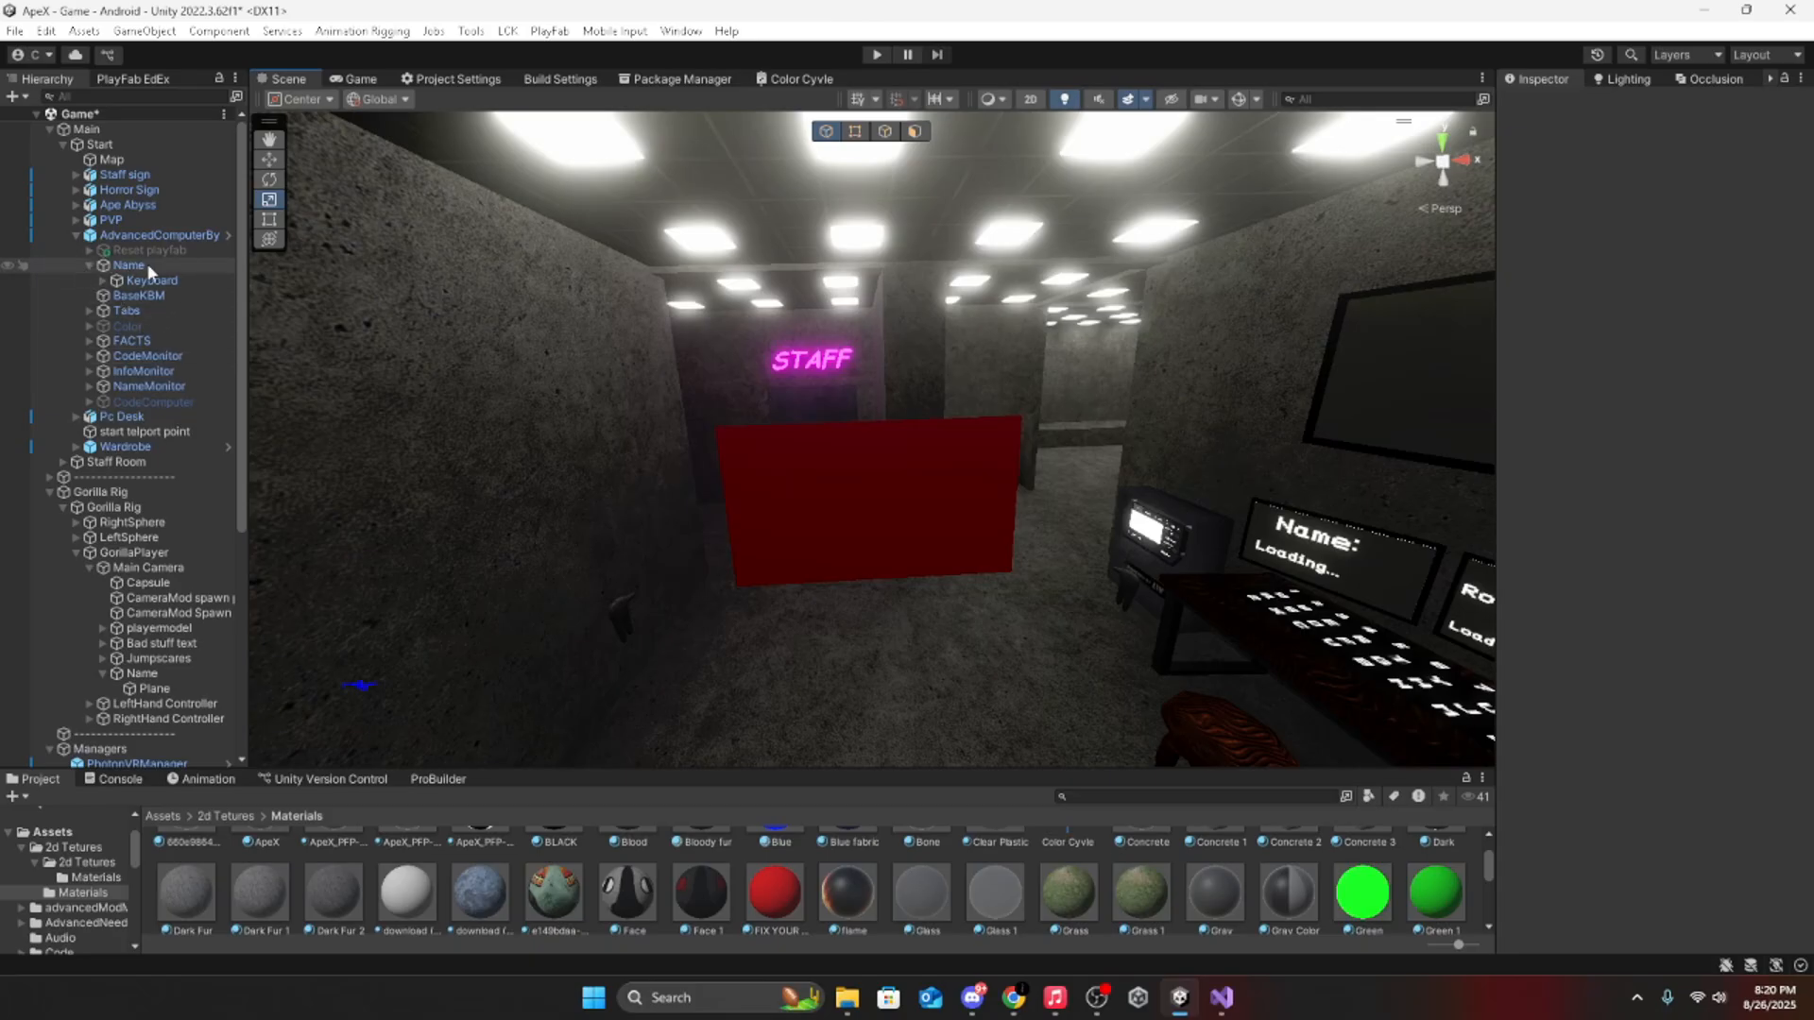
scroll(170, 567, "down", 2)
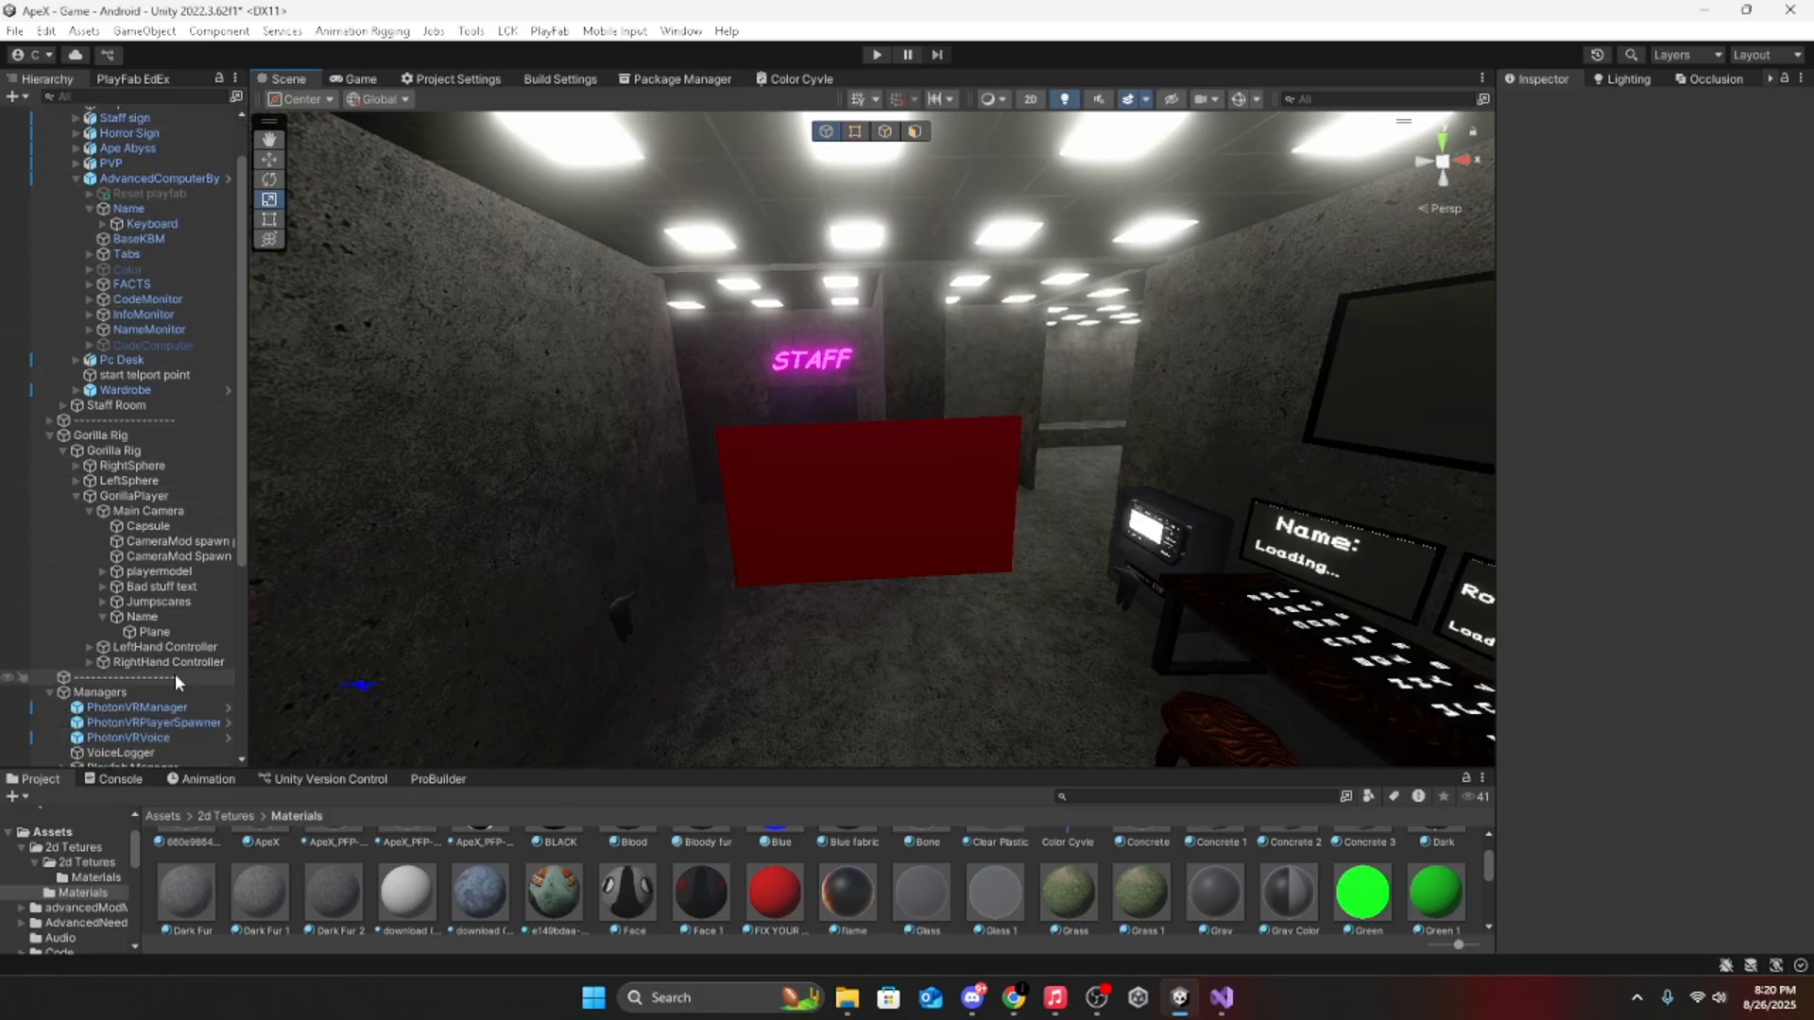
right_click(161, 620)
mouse_move(395, 518)
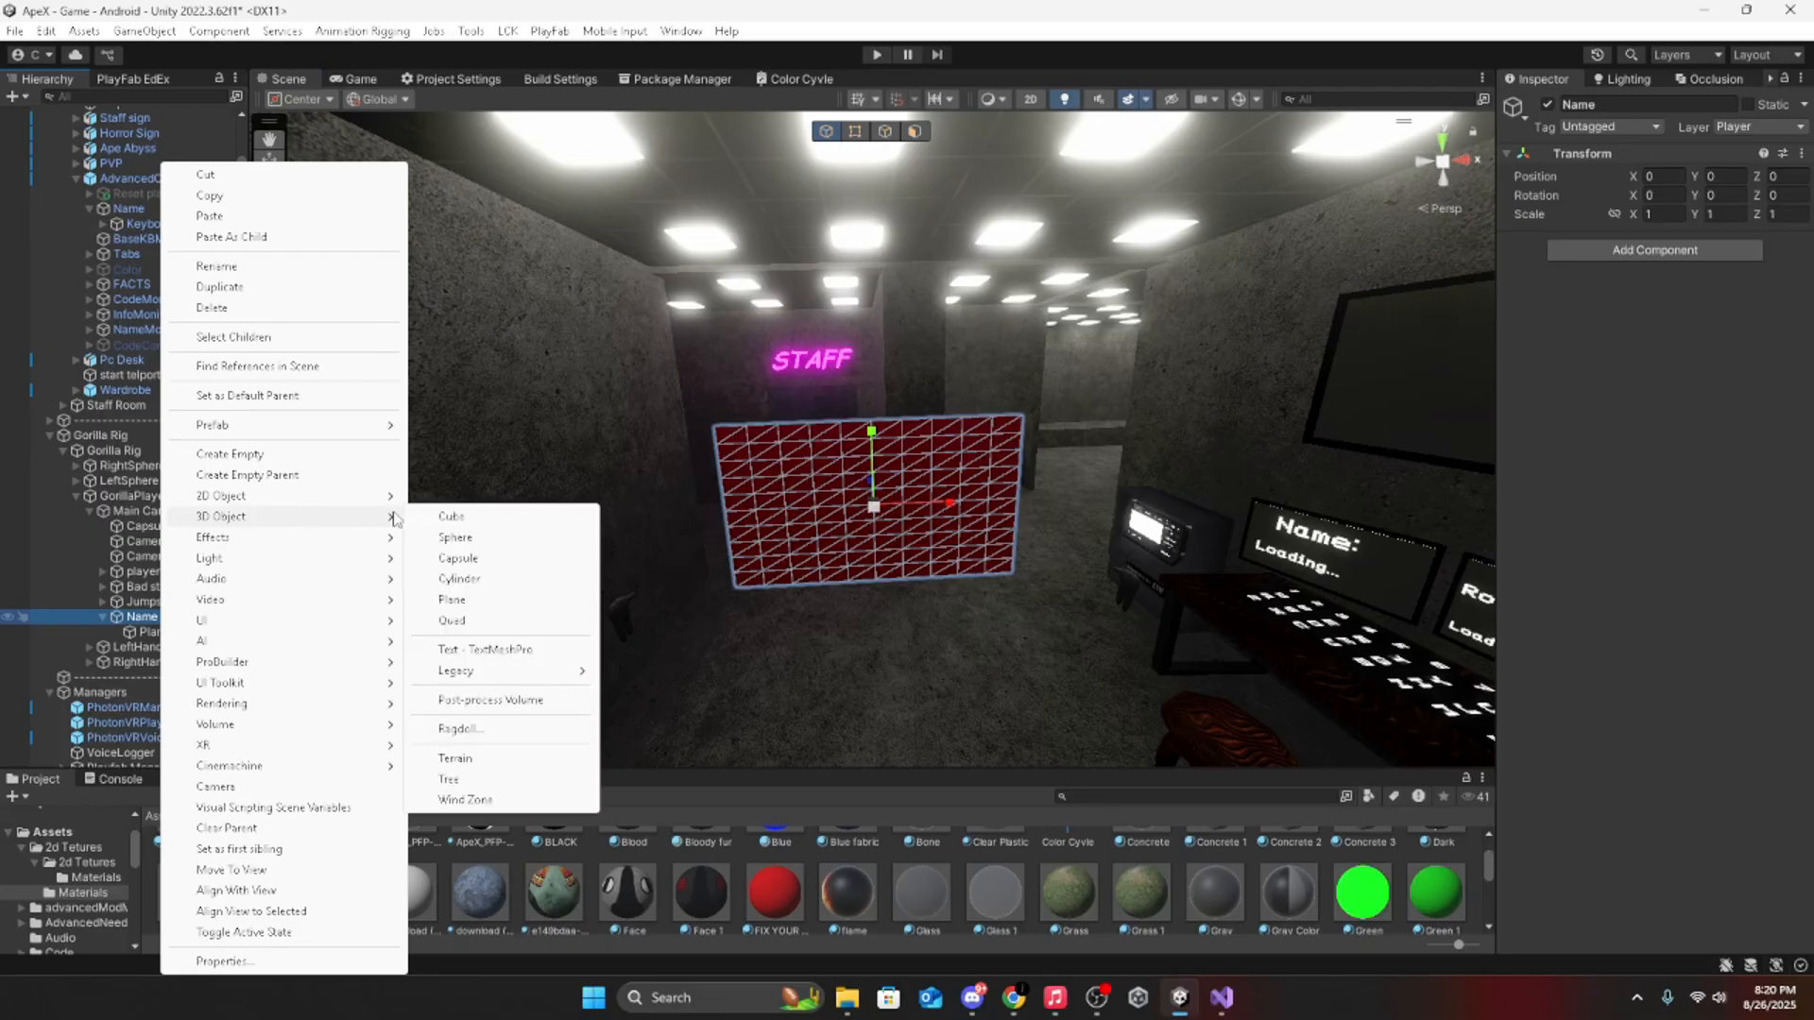
left_click(485, 650)
key("f")
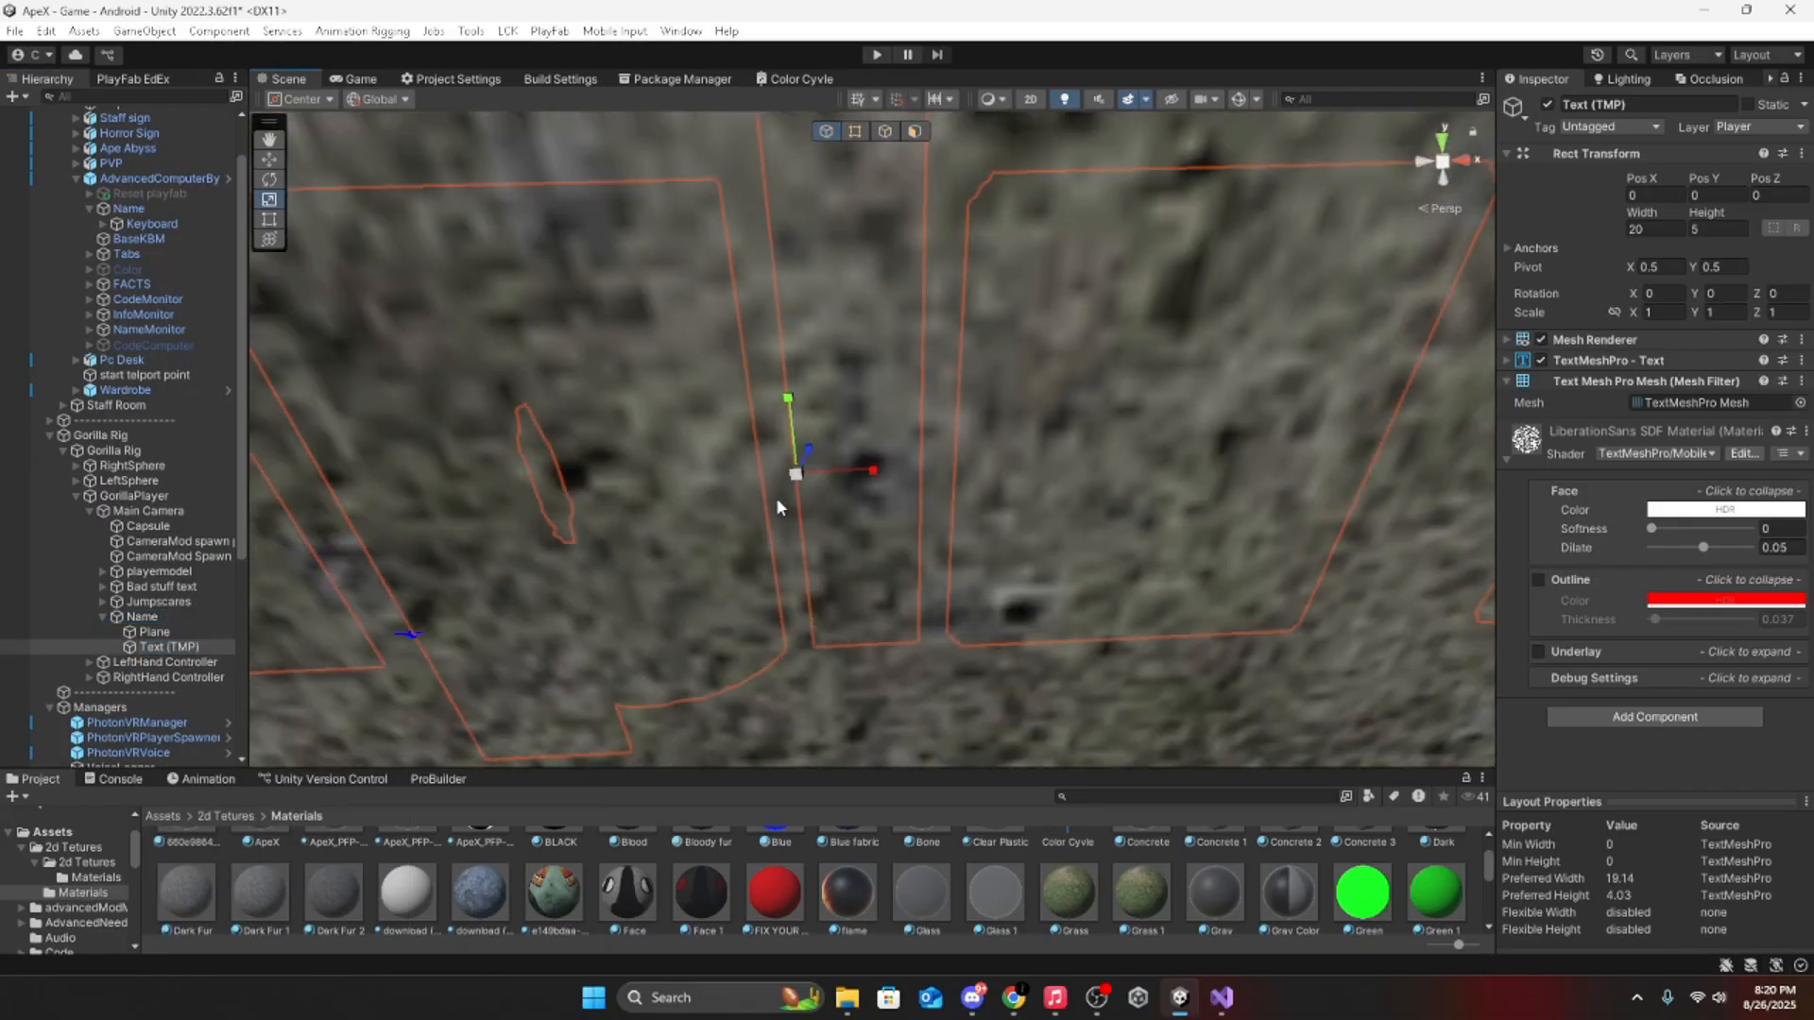
Step: Scale the new text down uniformly to about 0.045 and move it toward the red plane, to about Z 0.185
left_click_drag(795, 475, 714, 493)
key("w")
right_click_drag(714, 493, 668, 361)
key("d")
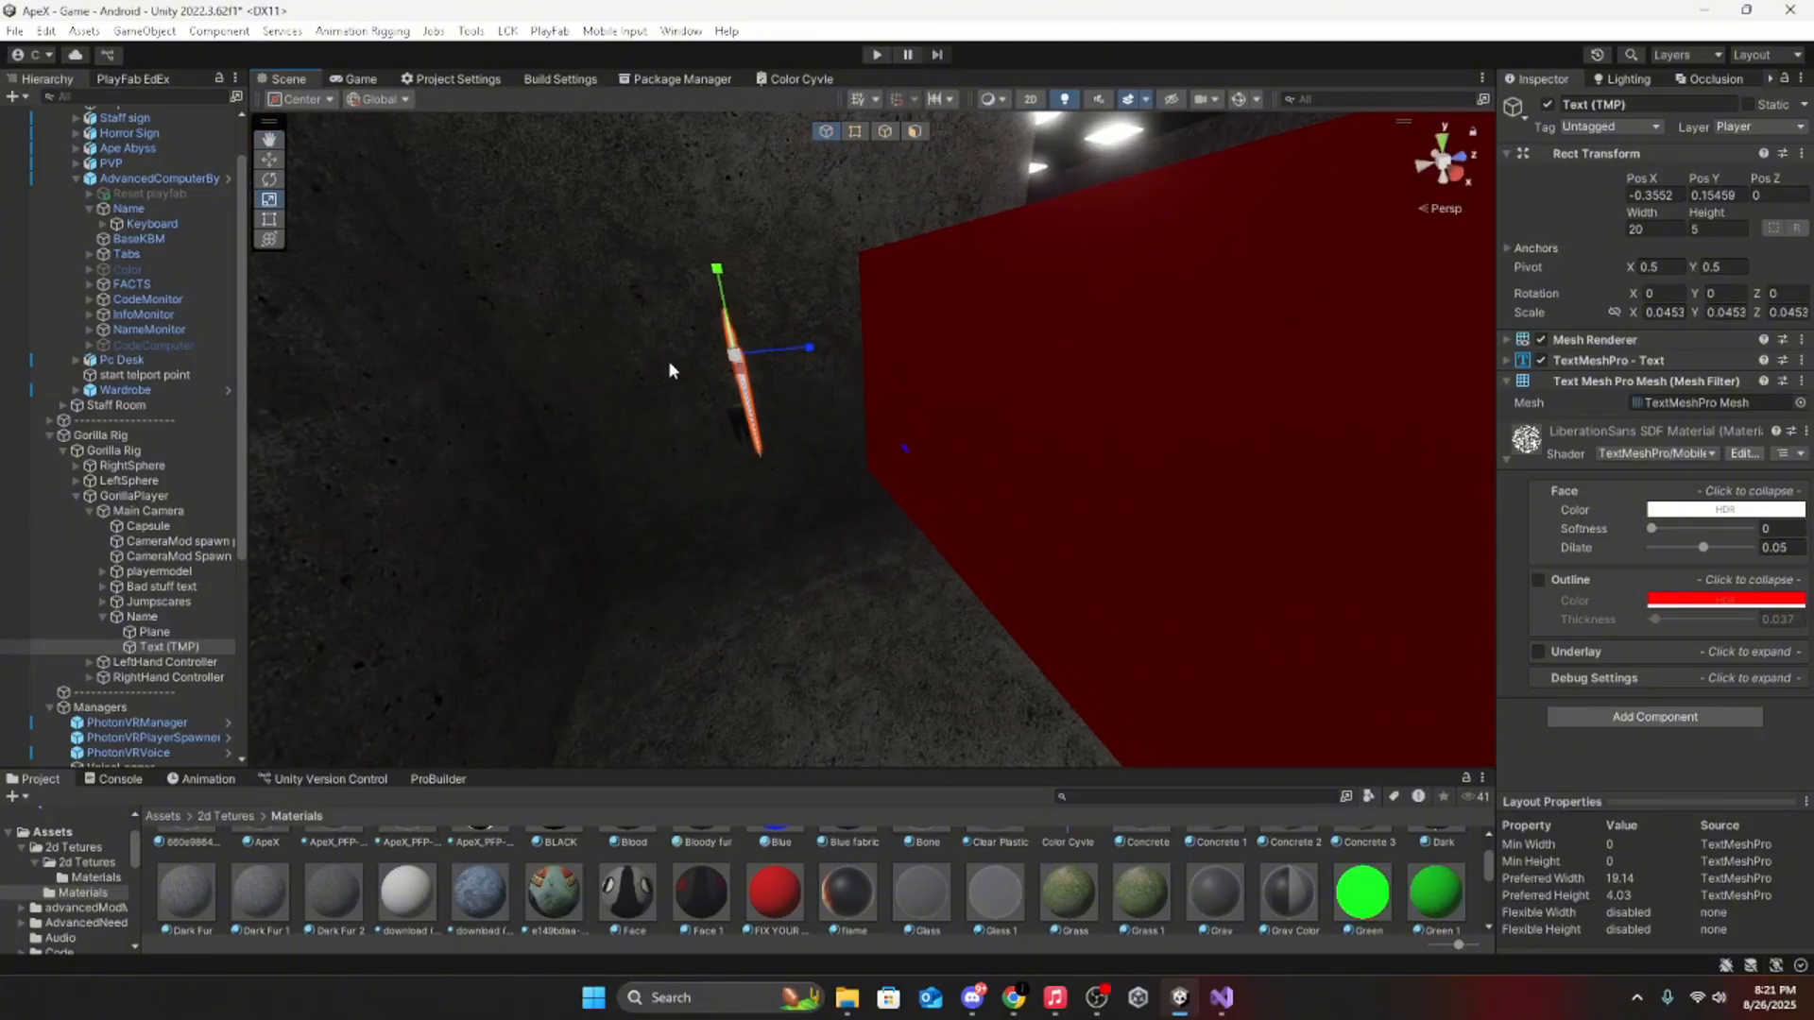
left_click(269, 240)
left_click_drag(754, 320, 806, 332)
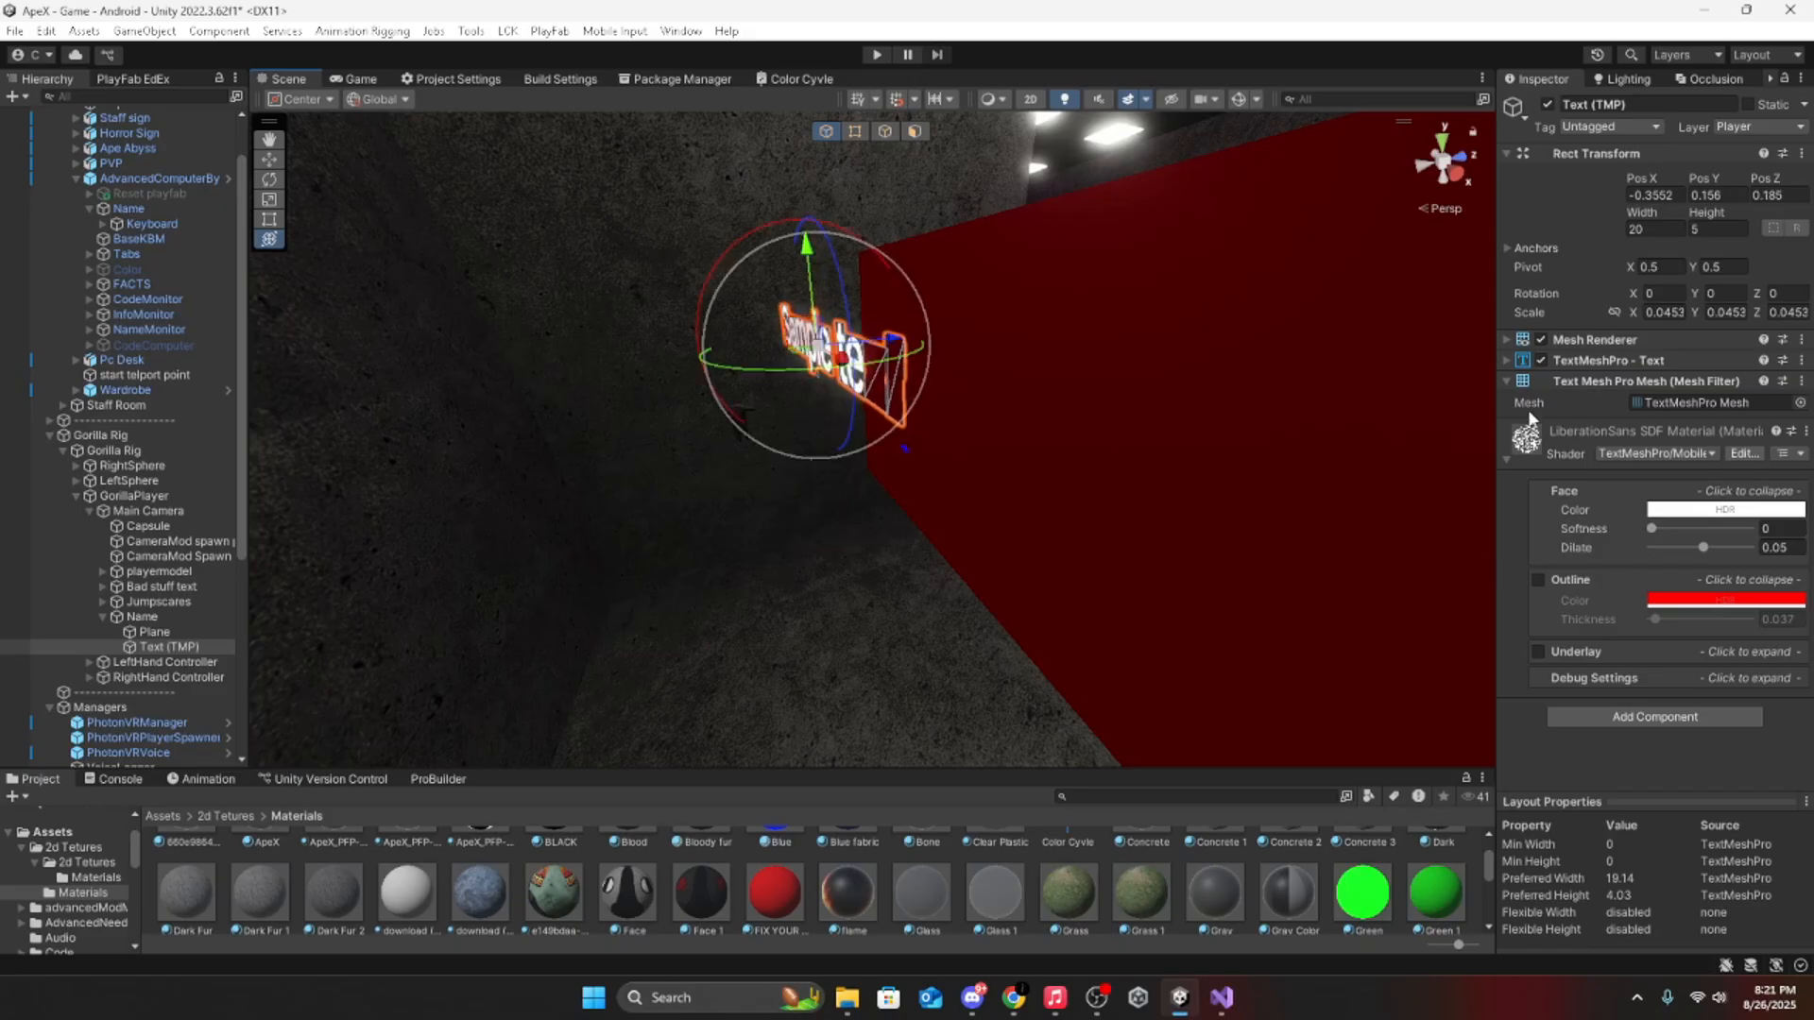
Step: Make the sample text bold and align it to the centre horizontally and the middle vertically
left_click(1504, 451)
left_click(1512, 361)
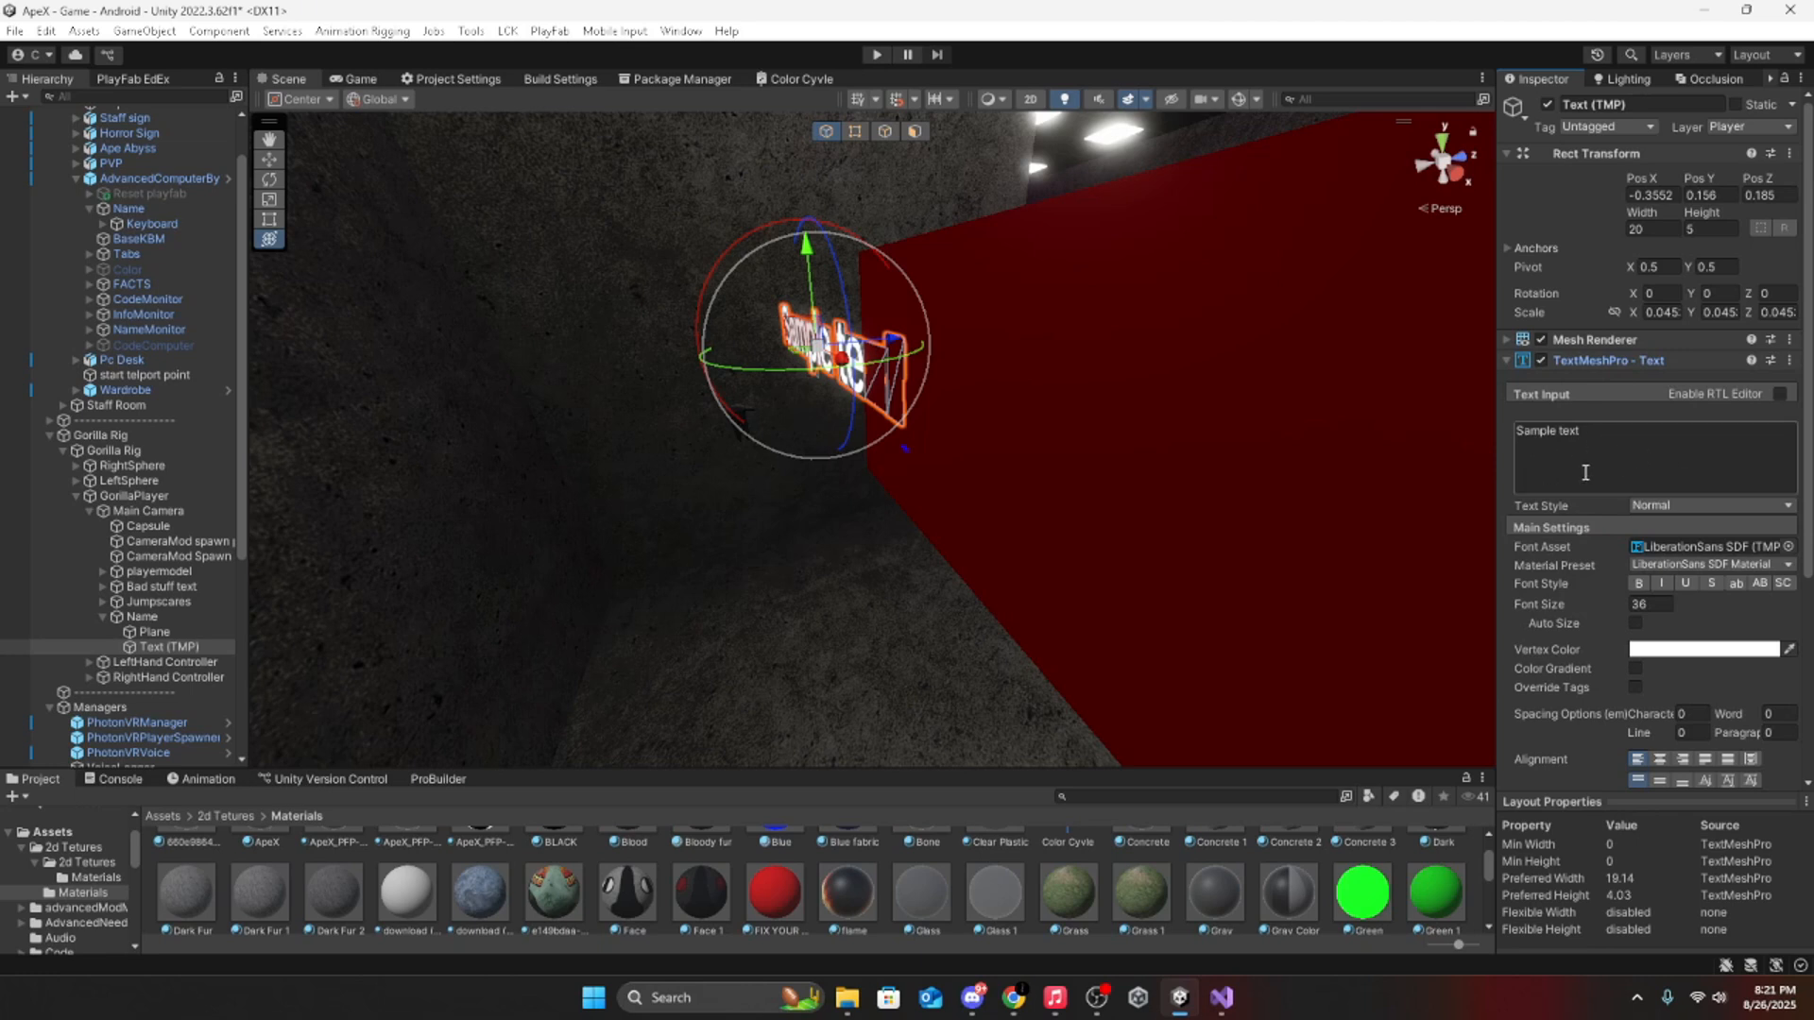
scroll(1615, 492, "down", 1)
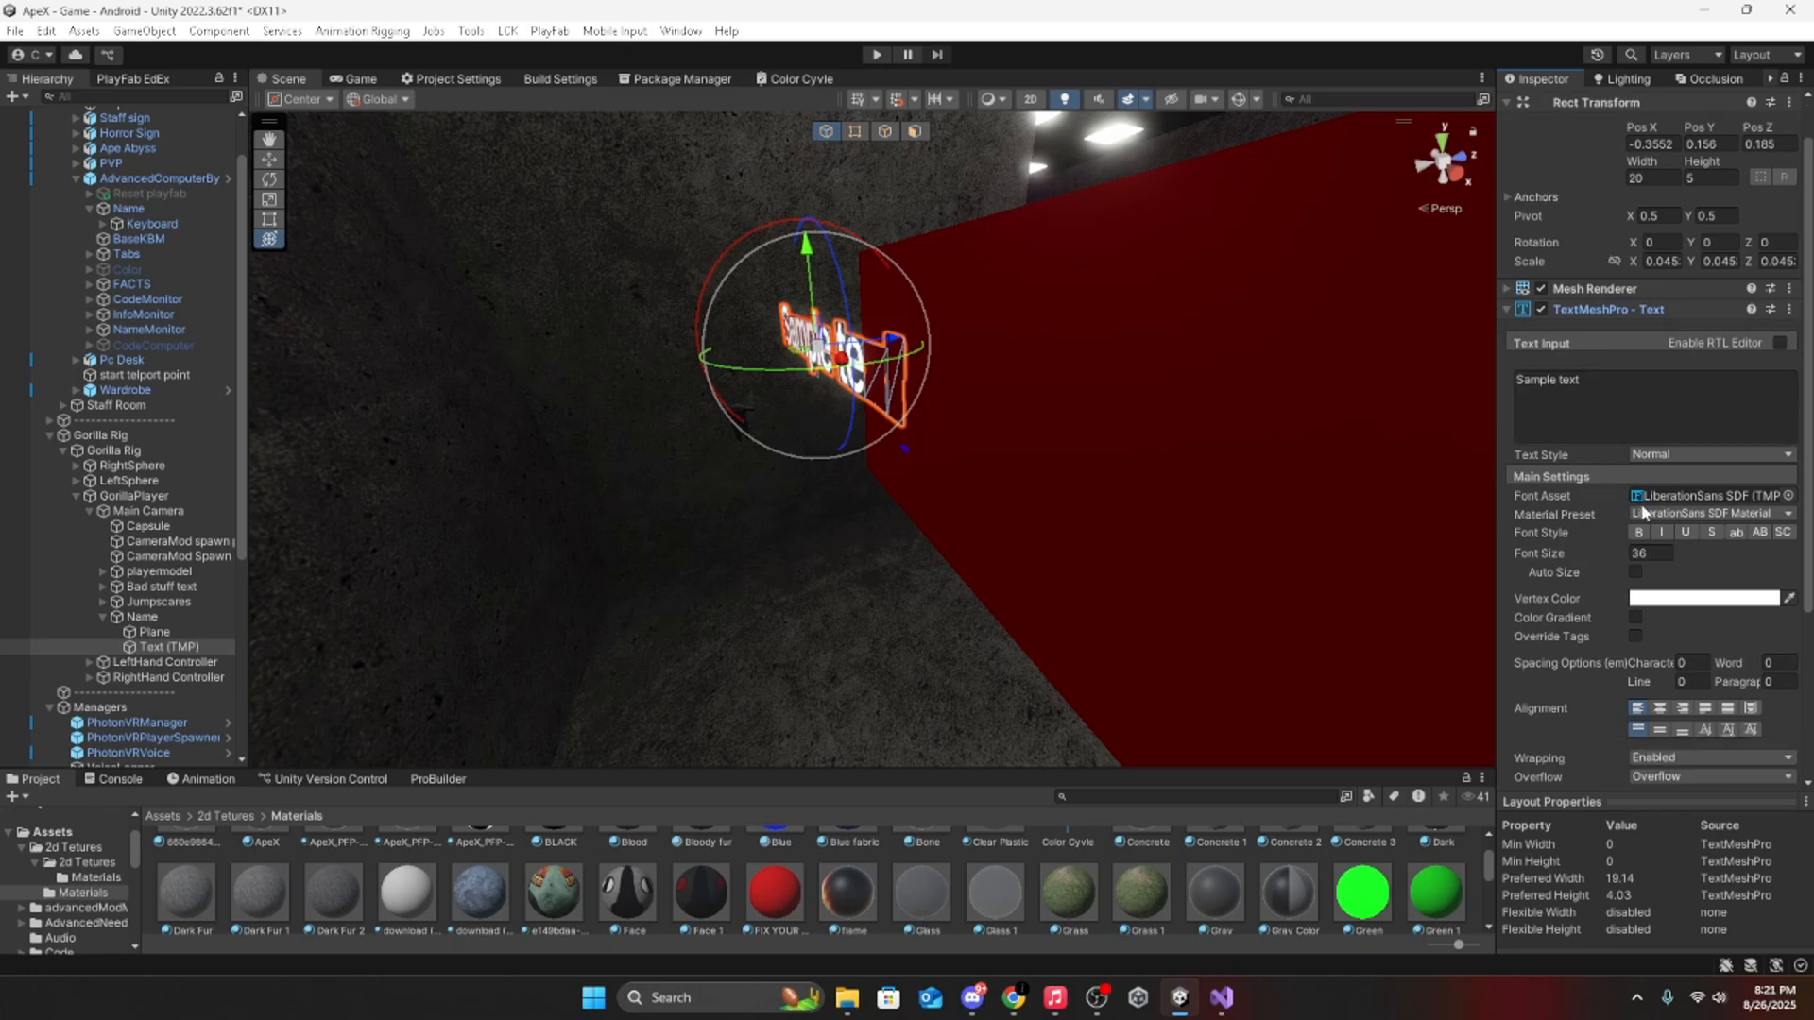
left_click(1758, 533)
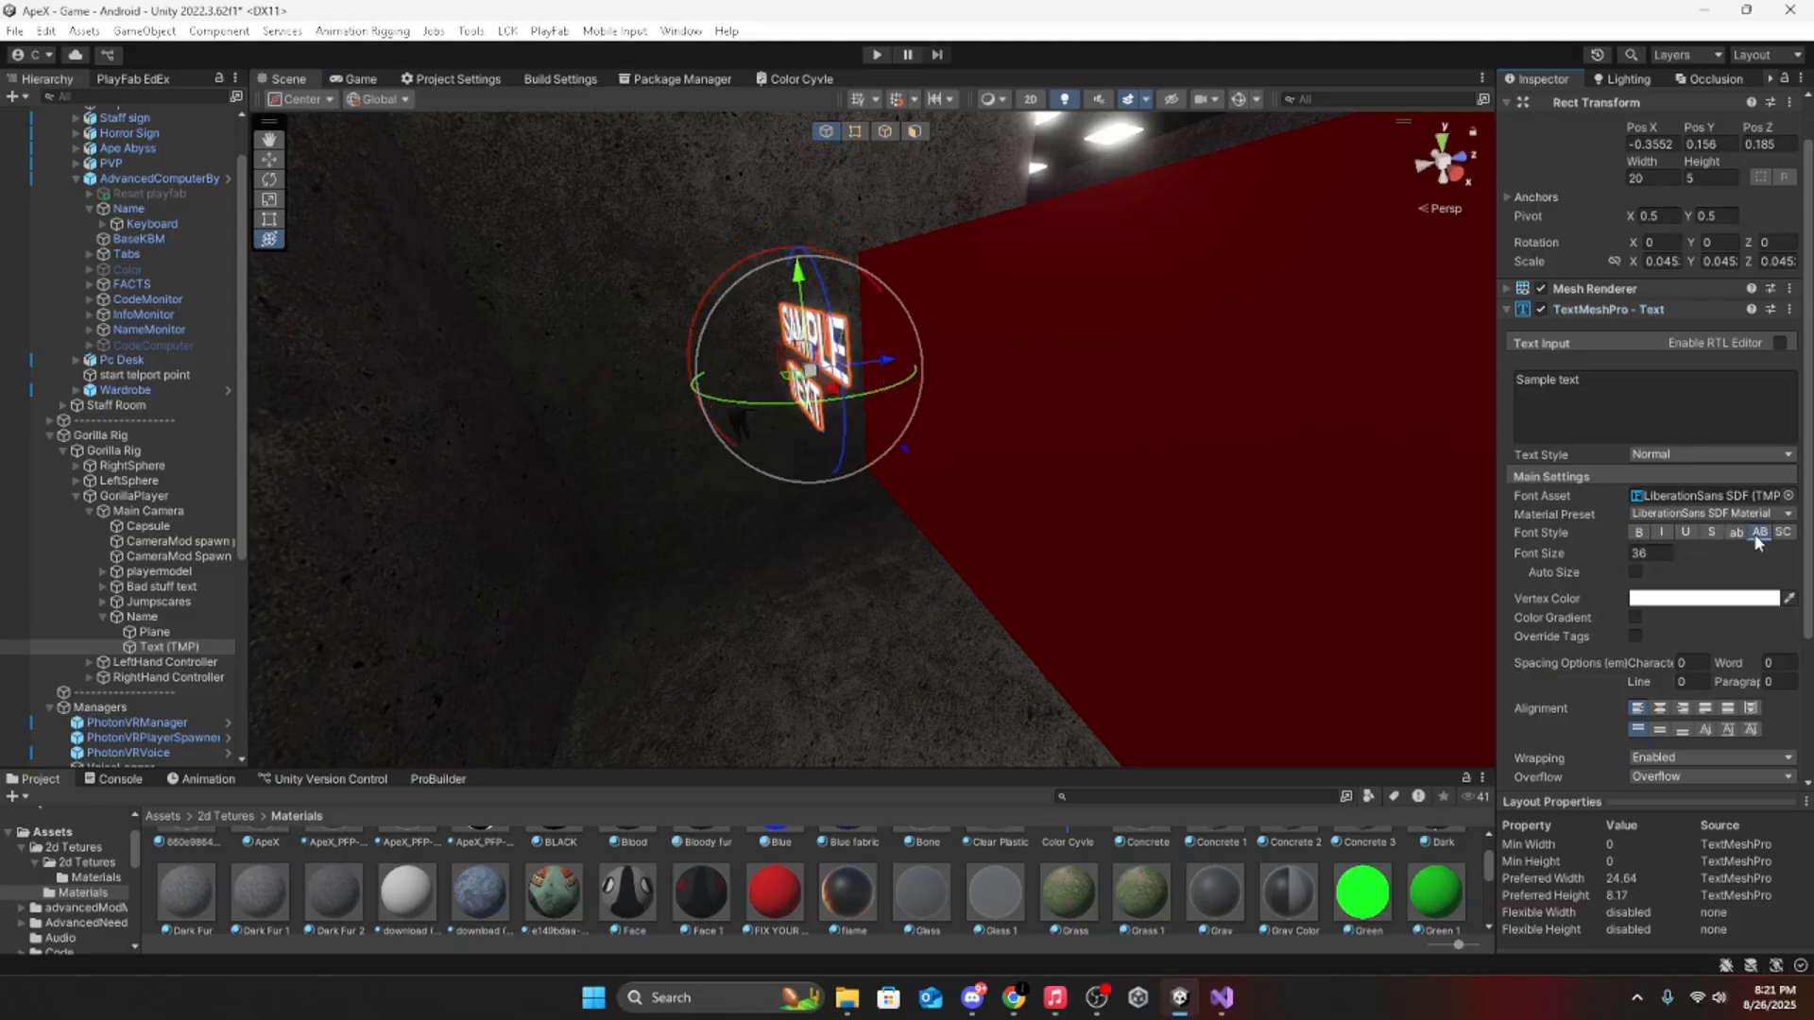
left_click(1757, 534)
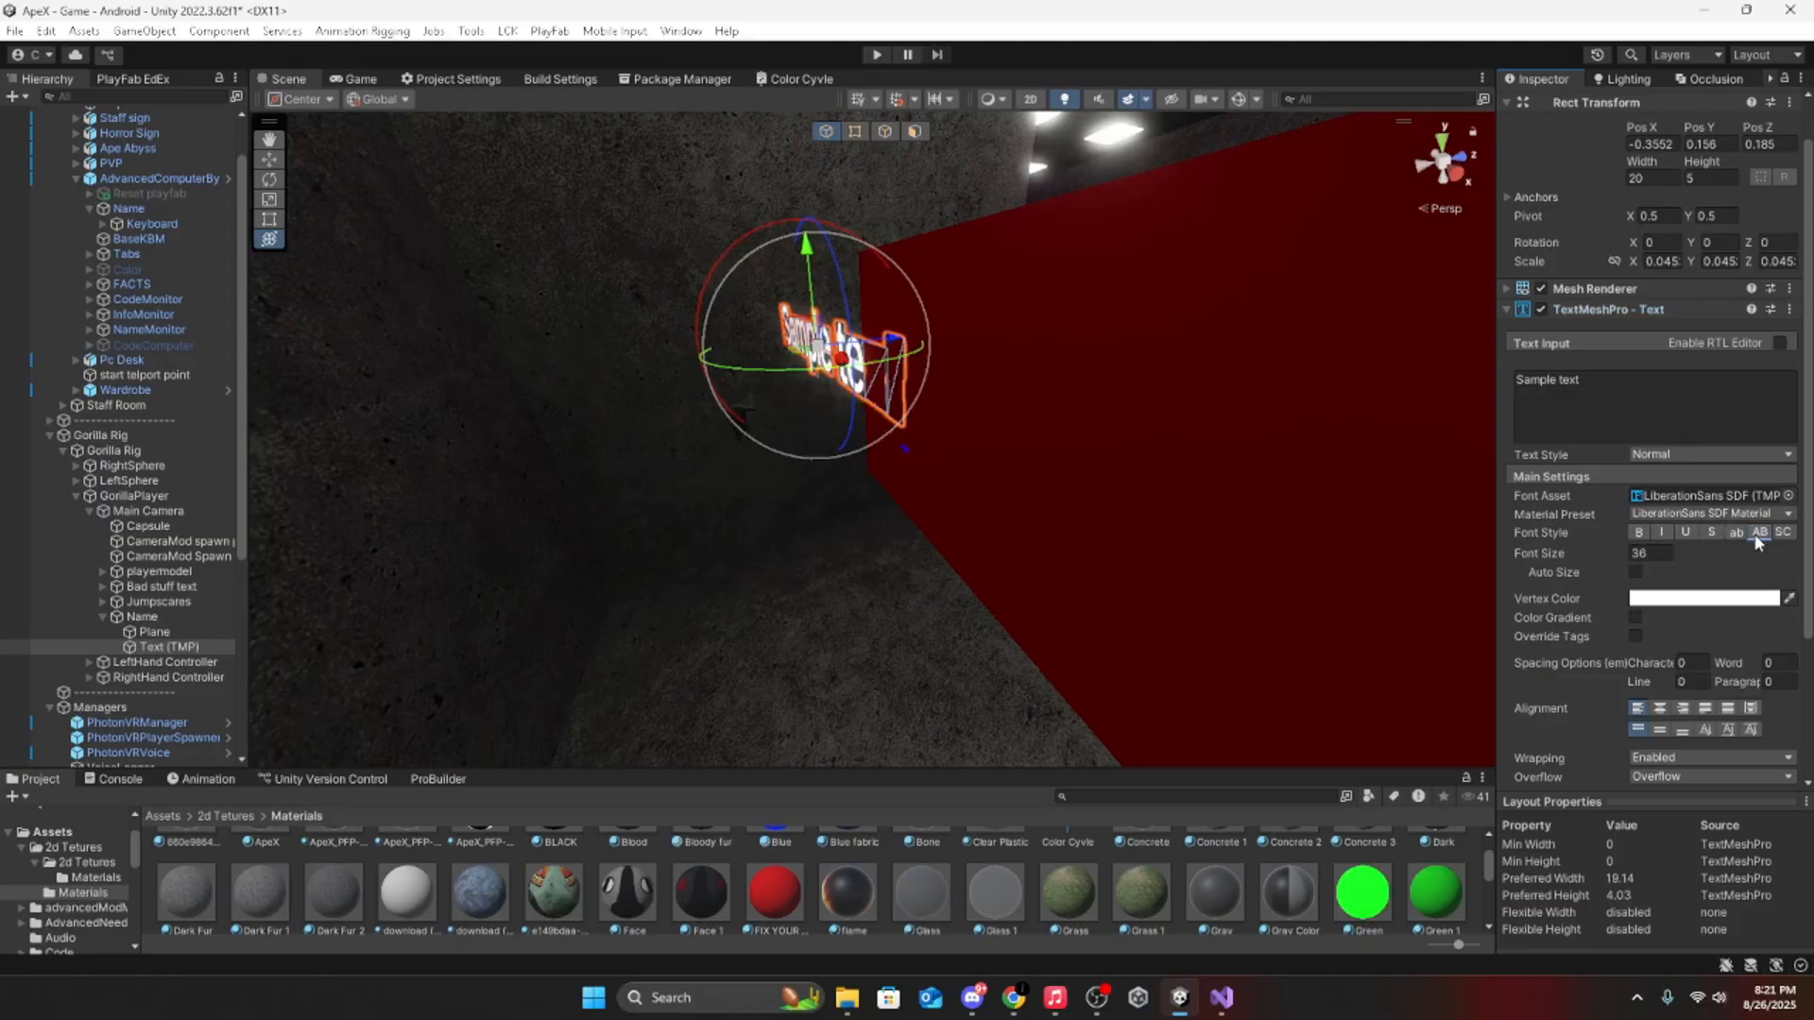
left_click(1641, 533)
scroll(1691, 538, "down", 2)
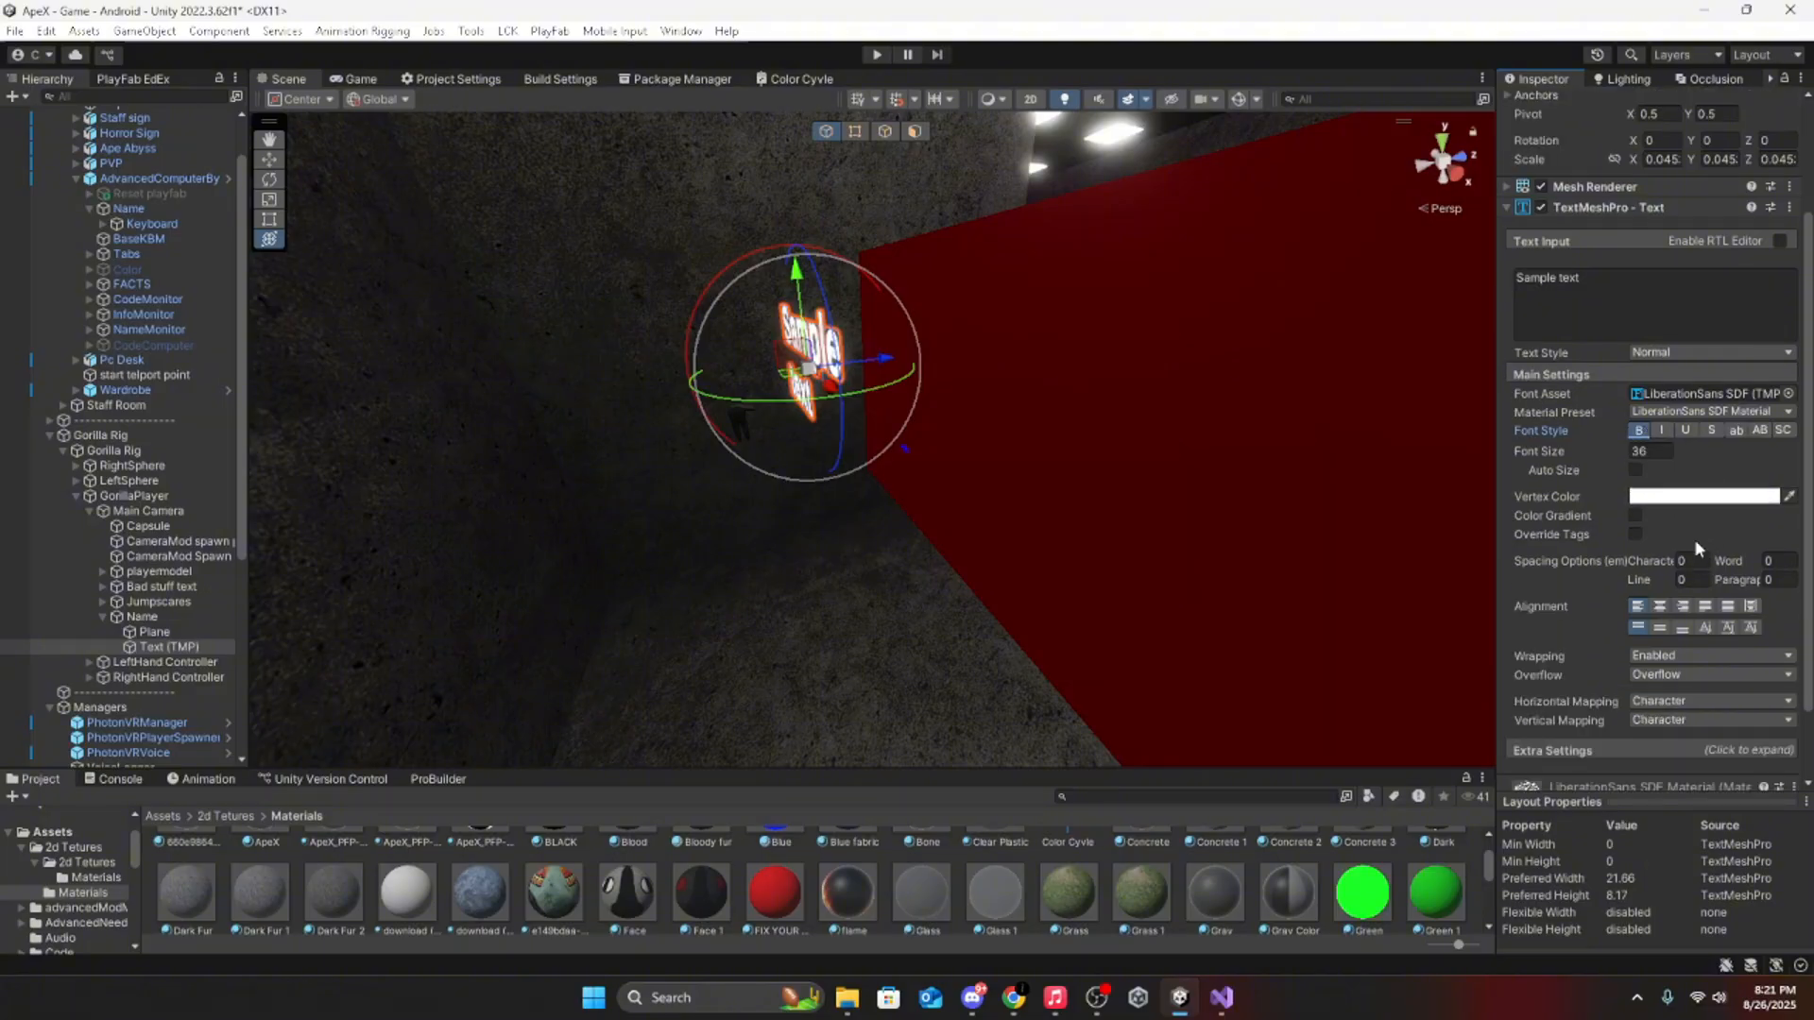
left_click(1663, 608)
left_click(1659, 625)
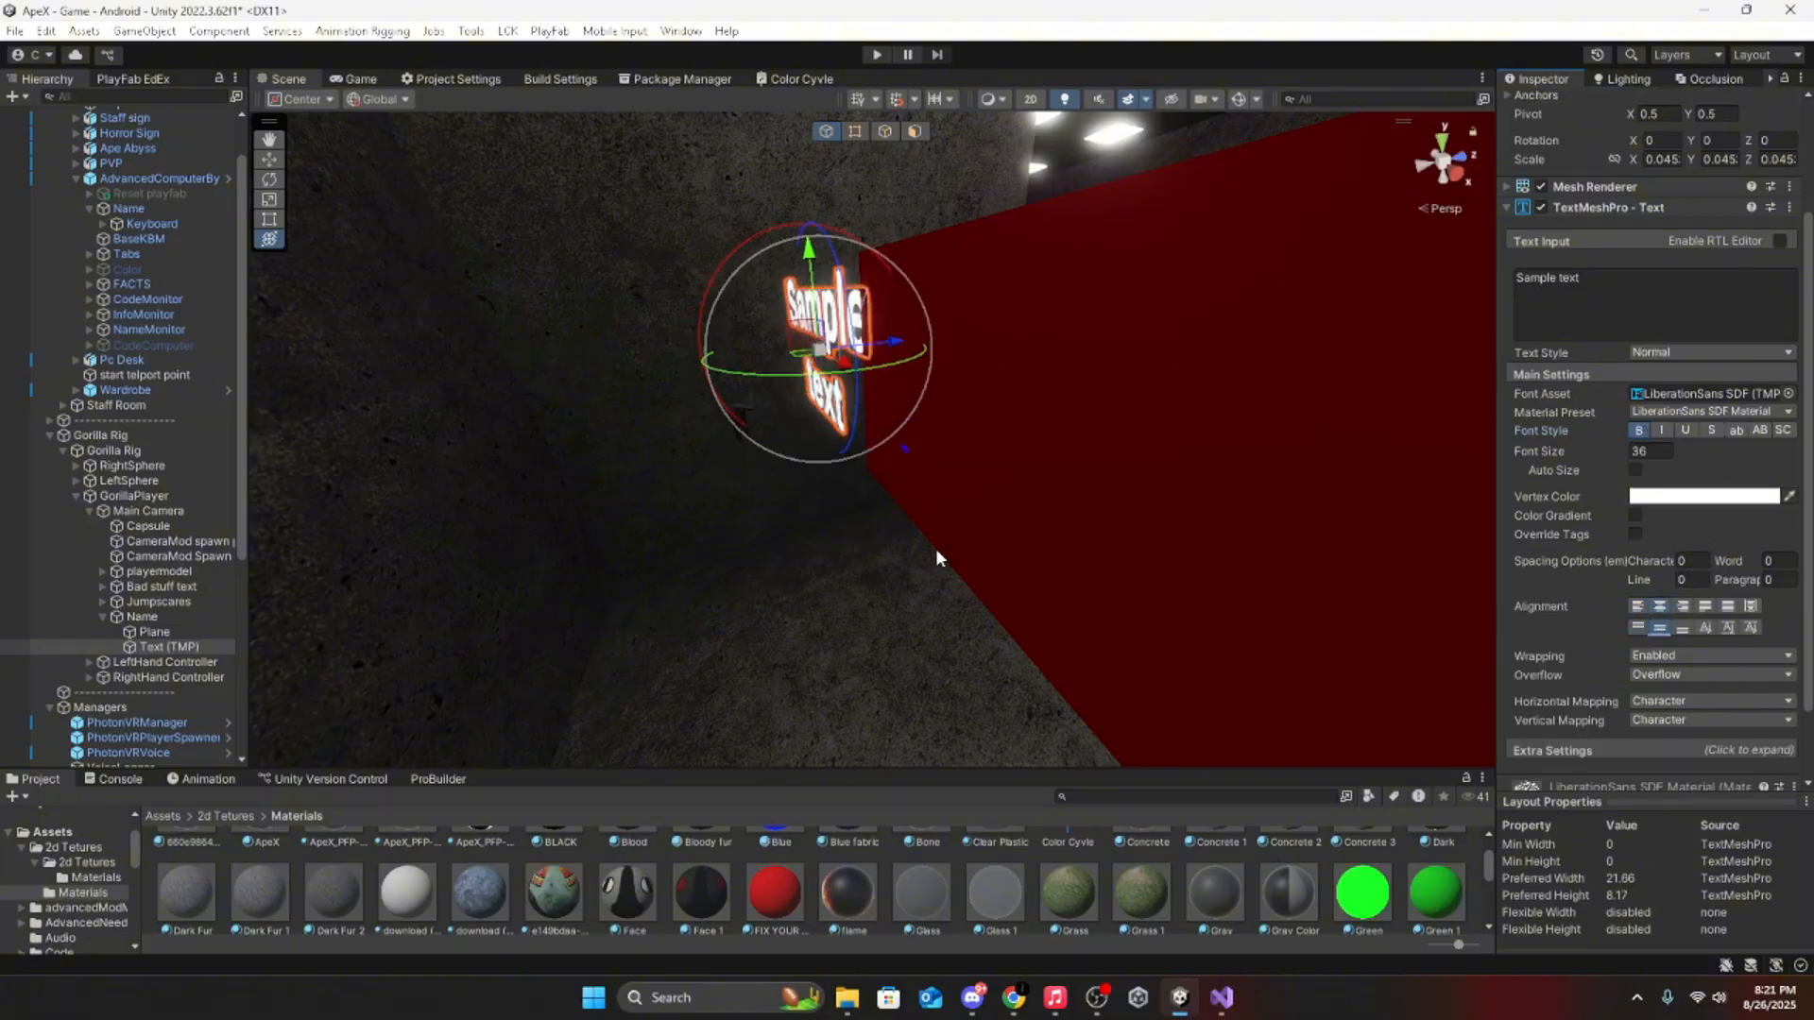
Step: Move the text onto the red plane at about X -0.051, Y 0.078, Z 0.39, checking it in the Game view
right_click_drag(935, 549, 1148, 540)
left_click_drag(846, 427, 940, 446)
key("d")
right_click_drag(940, 446, 500, 445)
left_click_drag(854, 429, 948, 432)
key("a")
right_click_drag(948, 432, 1004, 405)
key("d")
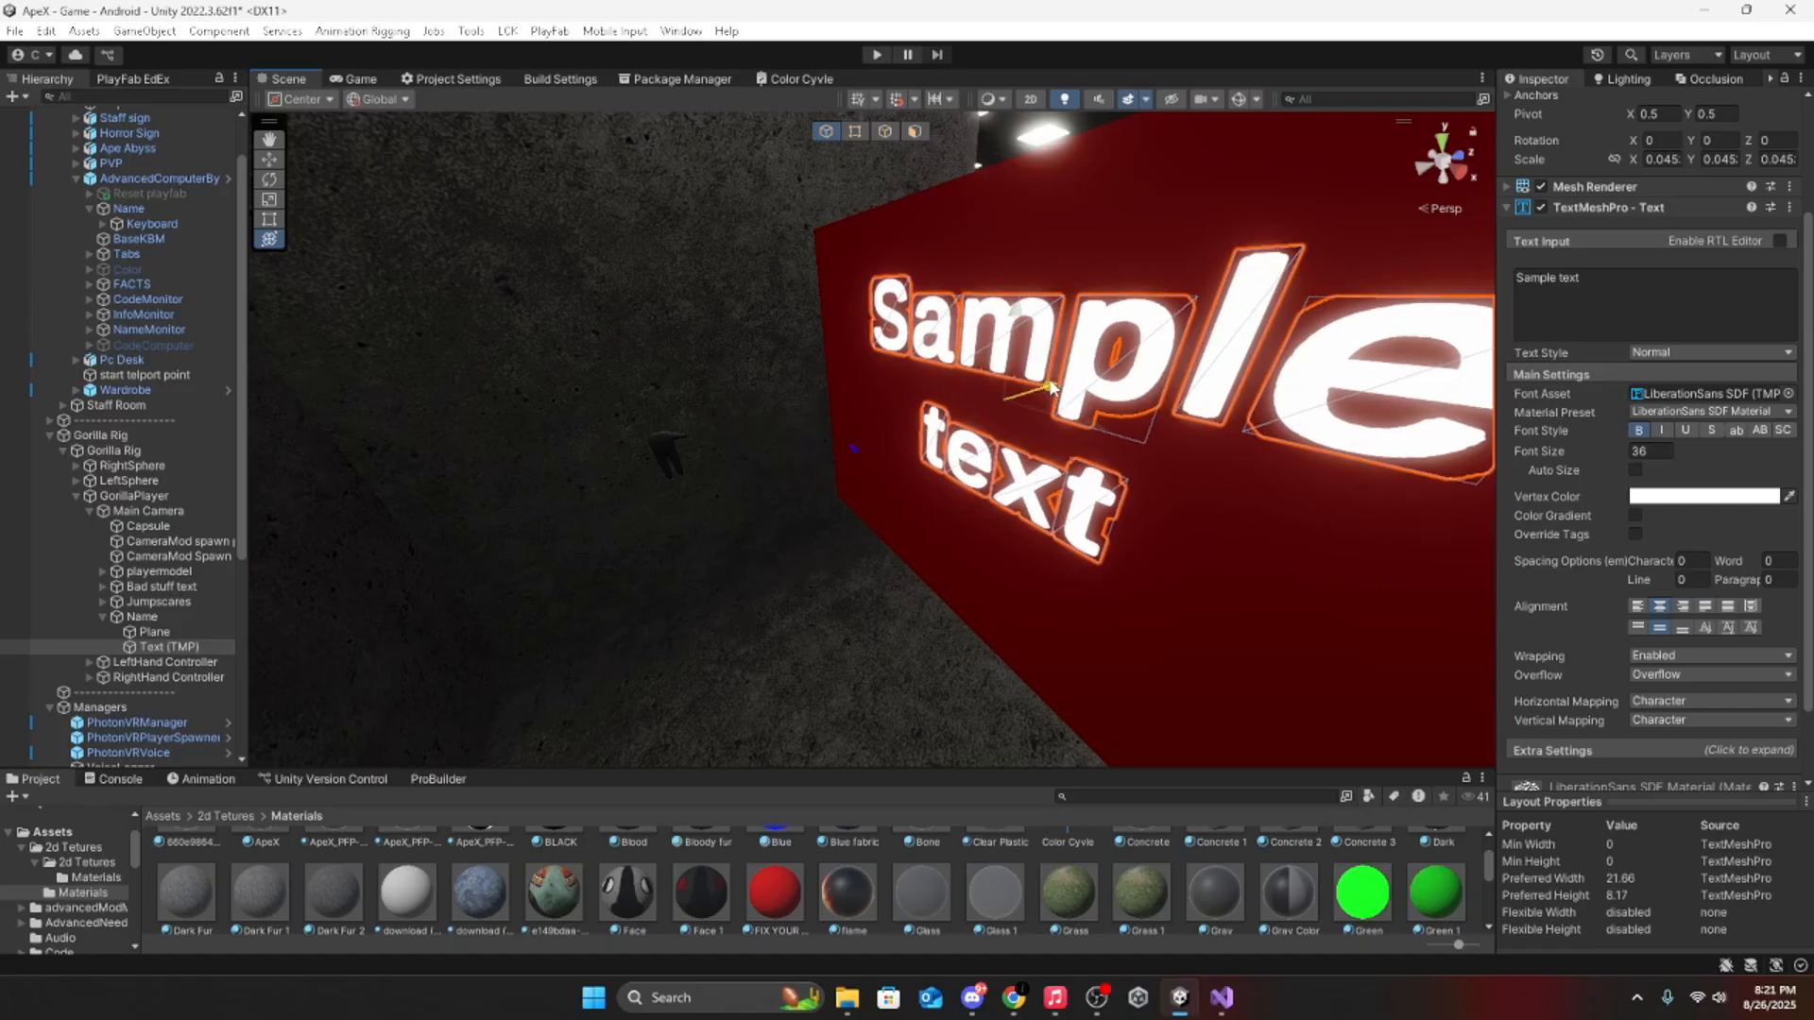
left_click(363, 80)
left_click(295, 81)
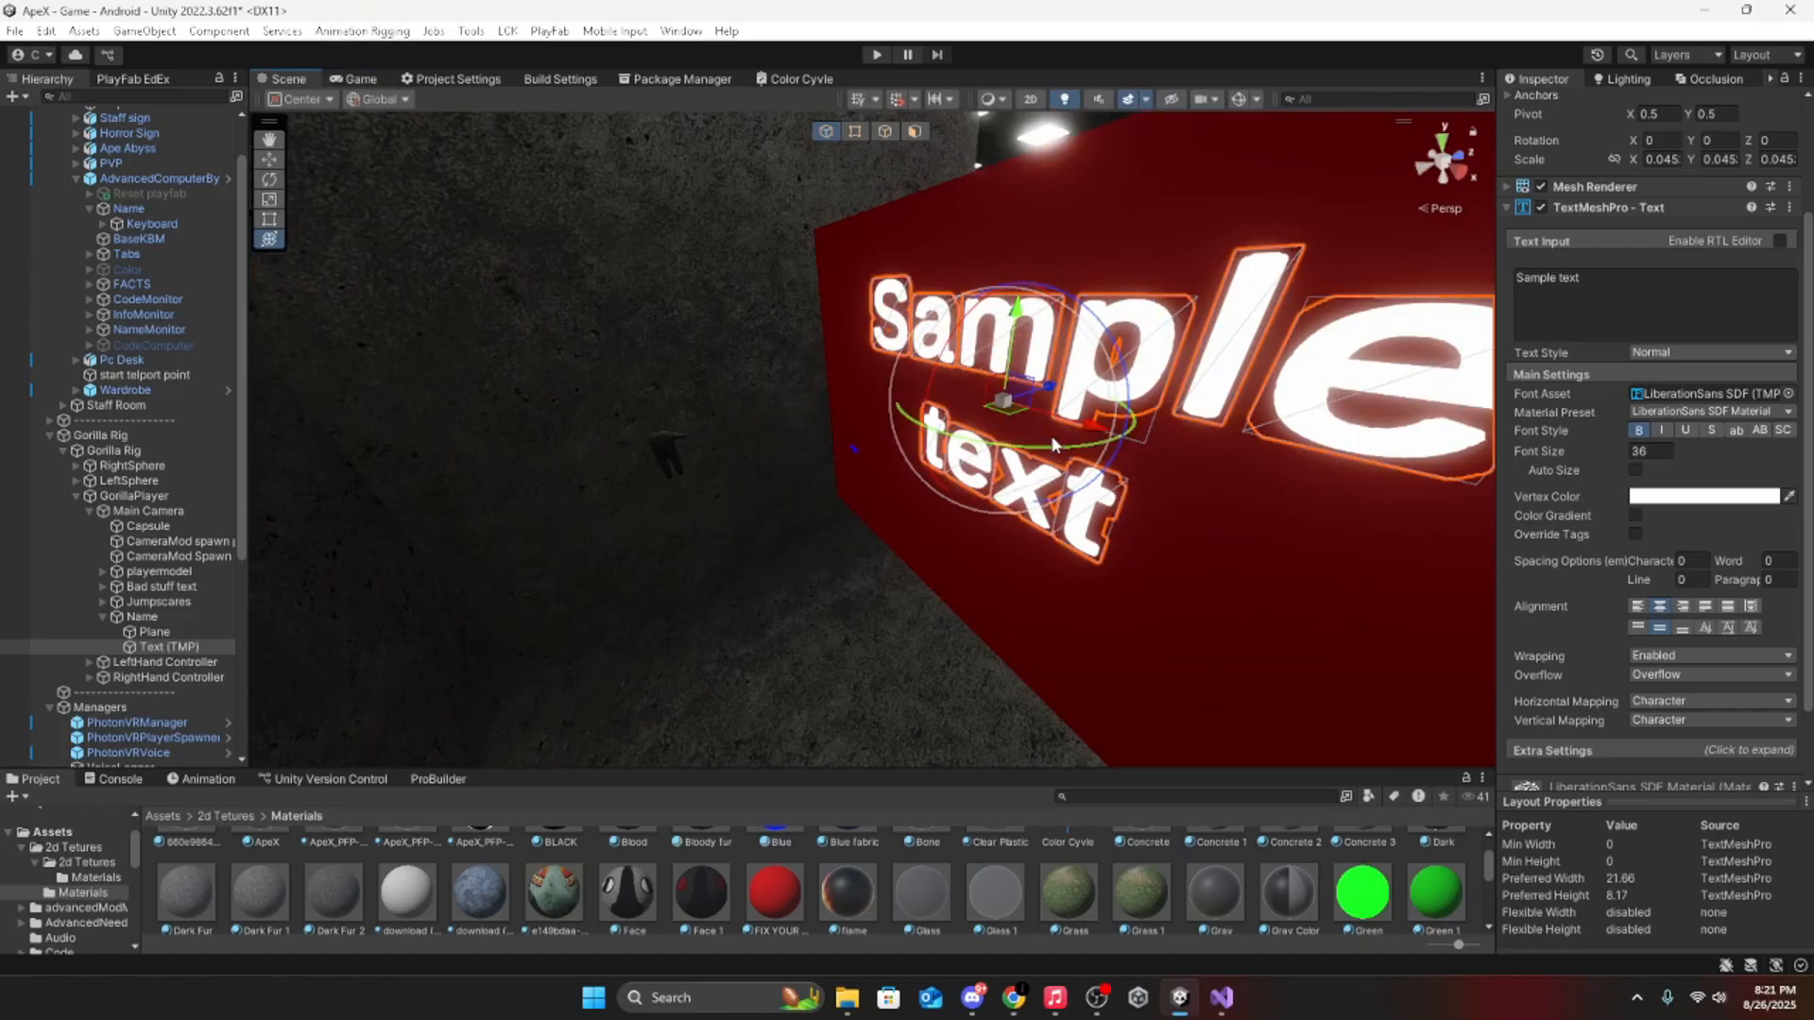
left_click_drag(1022, 388, 1028, 416)
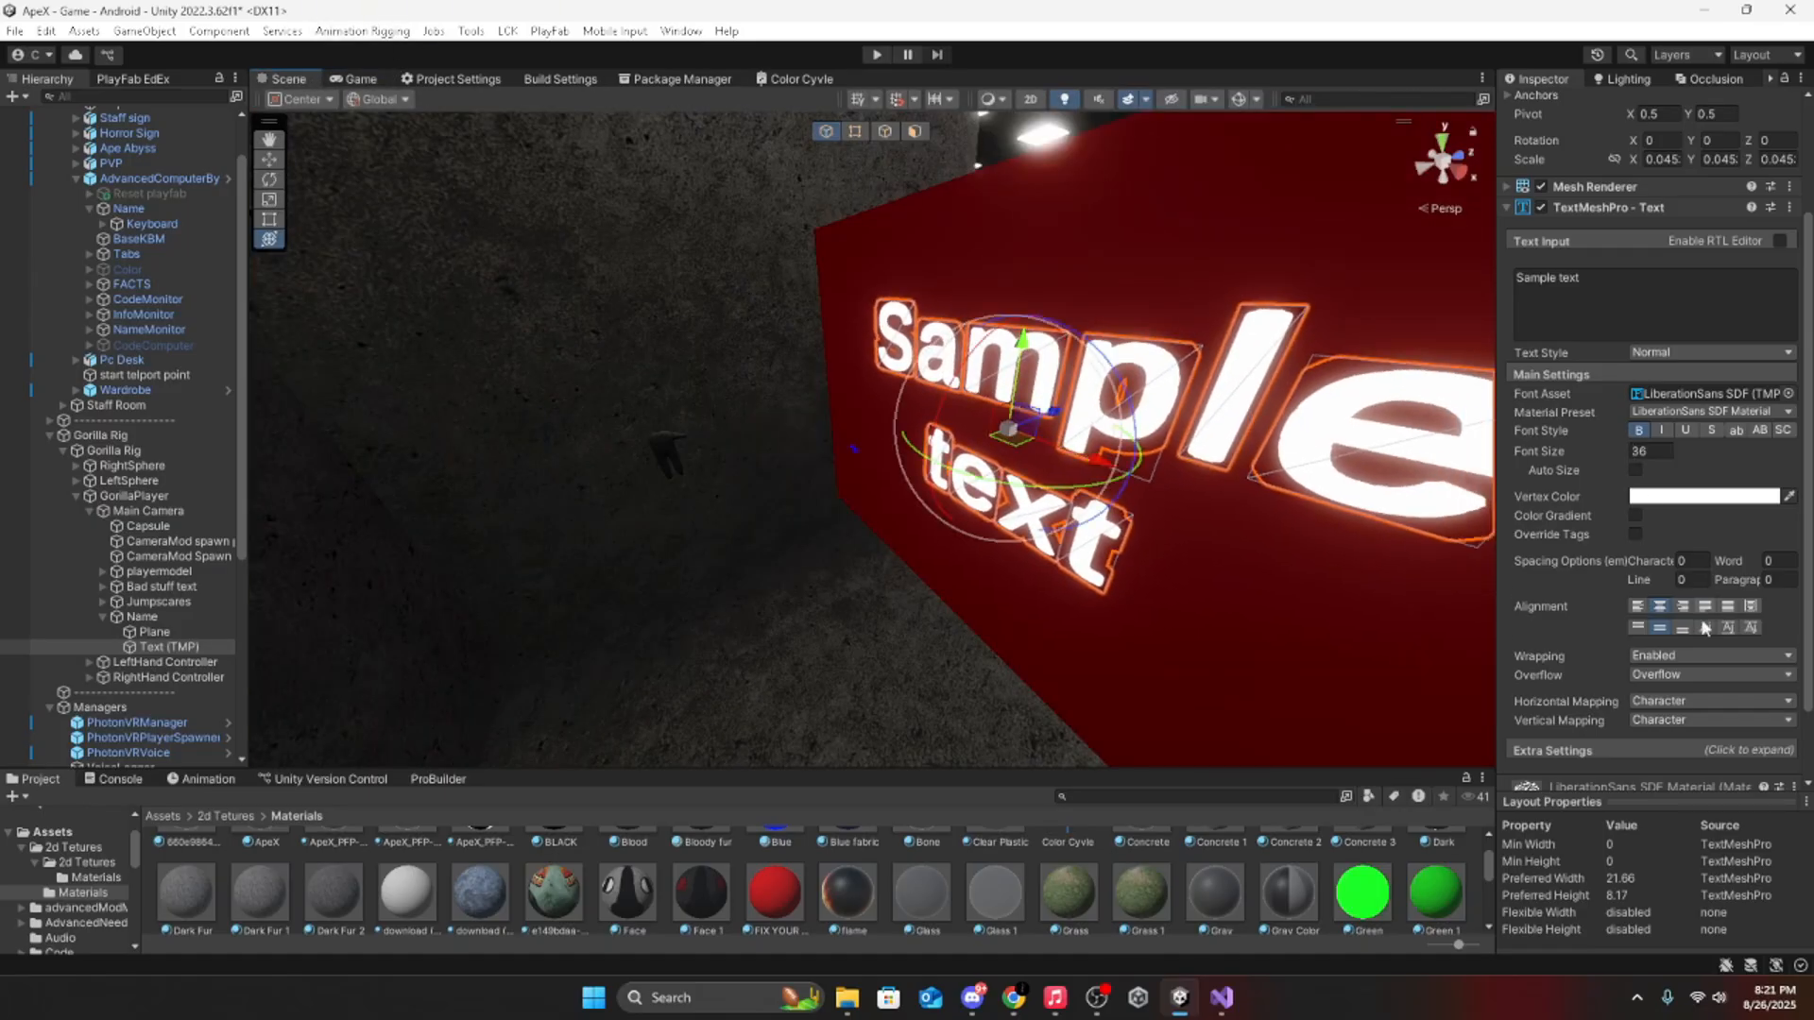
scroll(1646, 302, "down", 2)
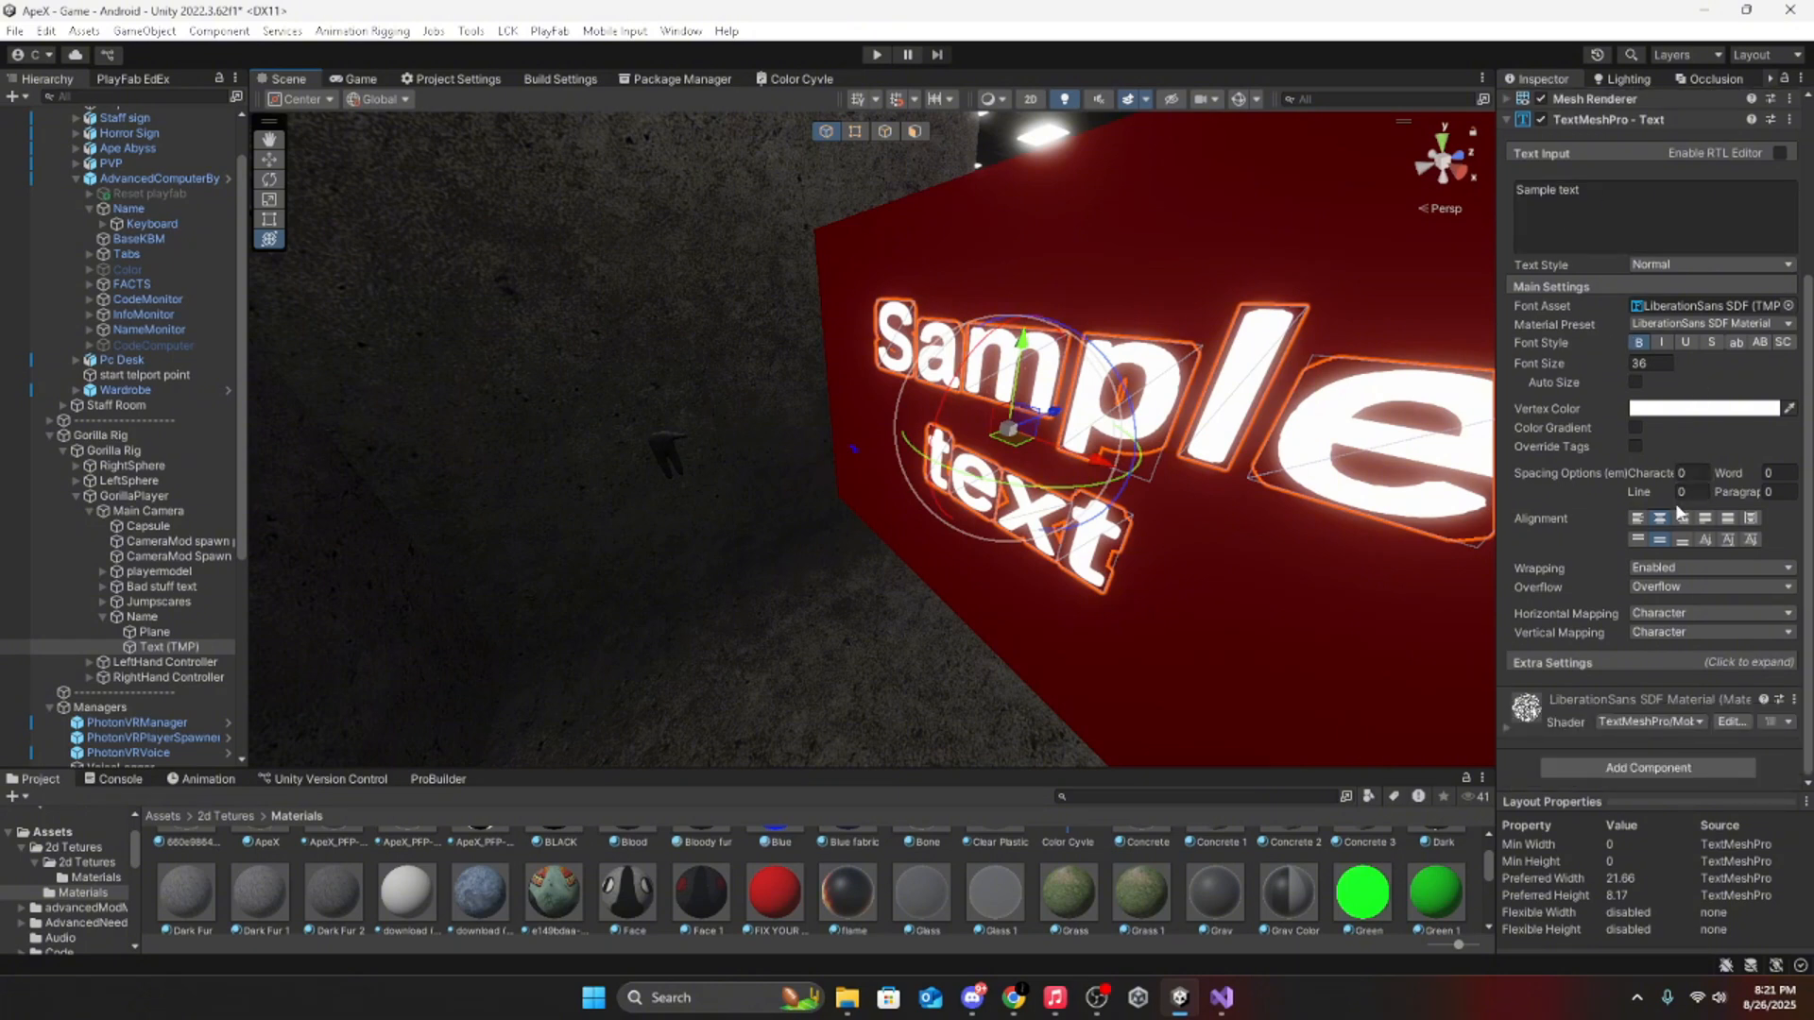
Step: Stretch the text's rectangle over the red plane to about 28.5 wide and 16.5 high
left_click(267, 225)
right_click_drag(1087, 429, 1417, 451)
left_click(739, 342)
left_click(737, 351)
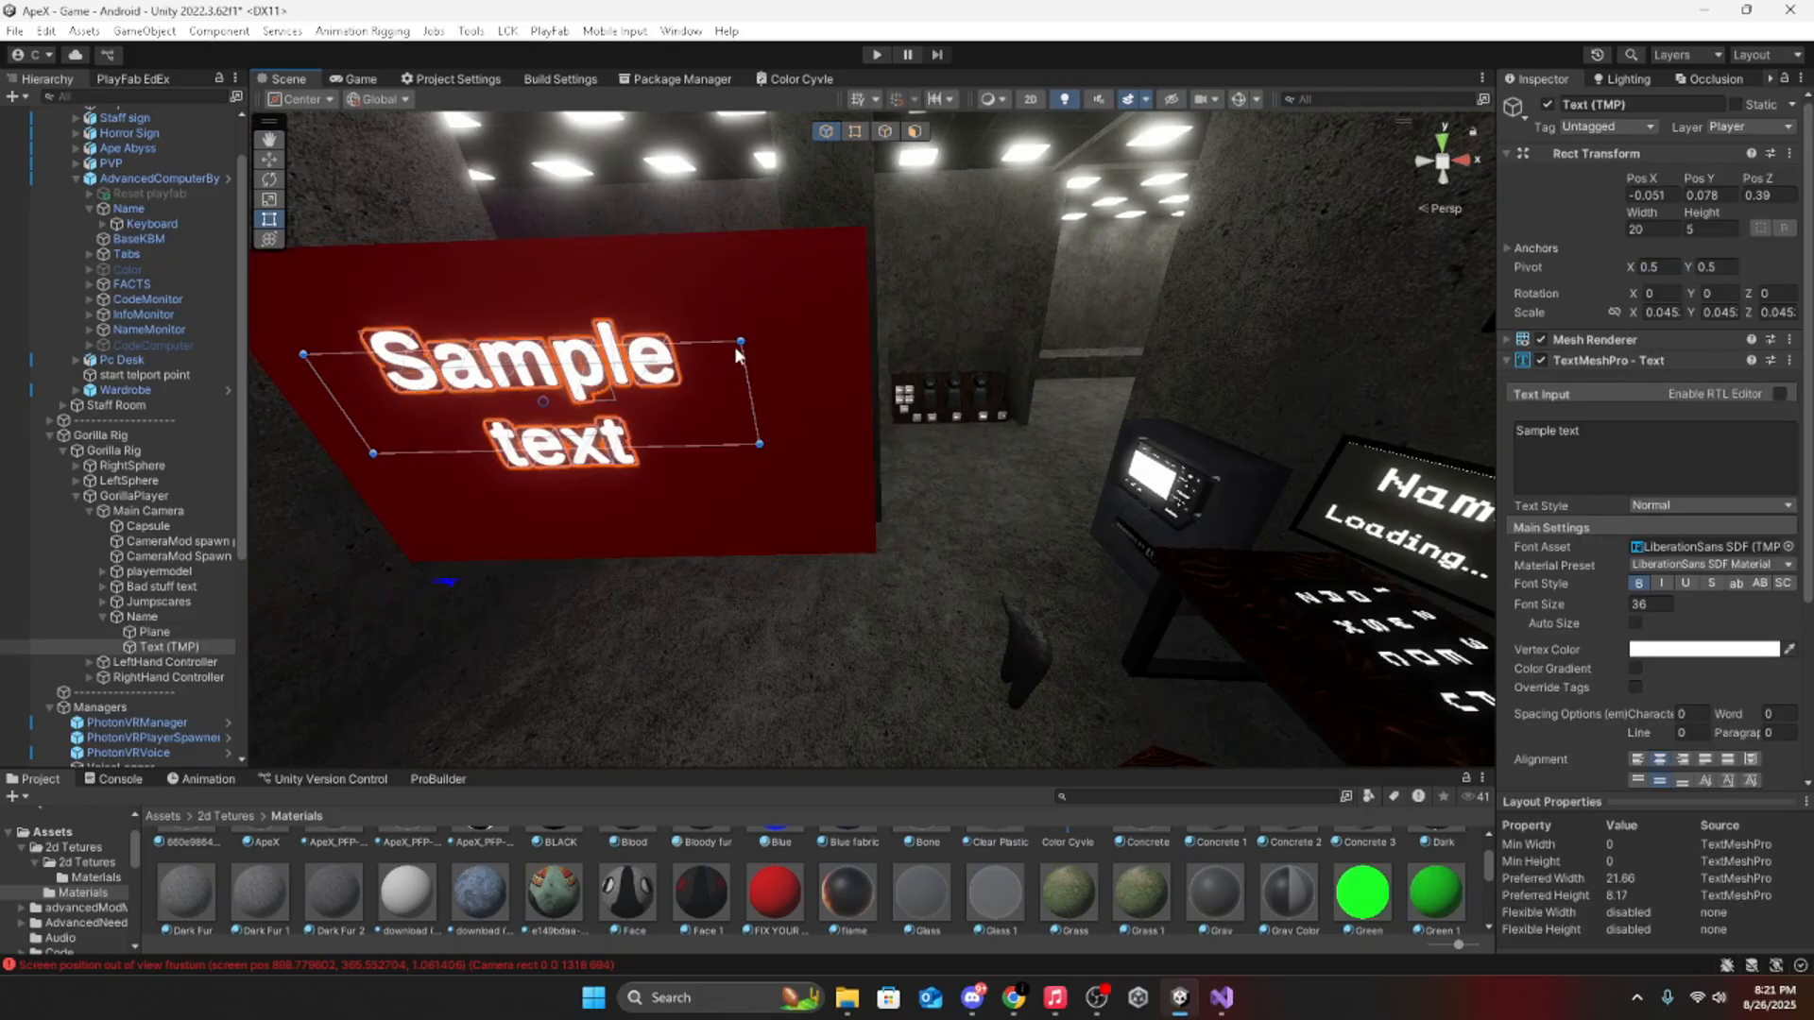
left_click_drag(743, 339, 865, 225)
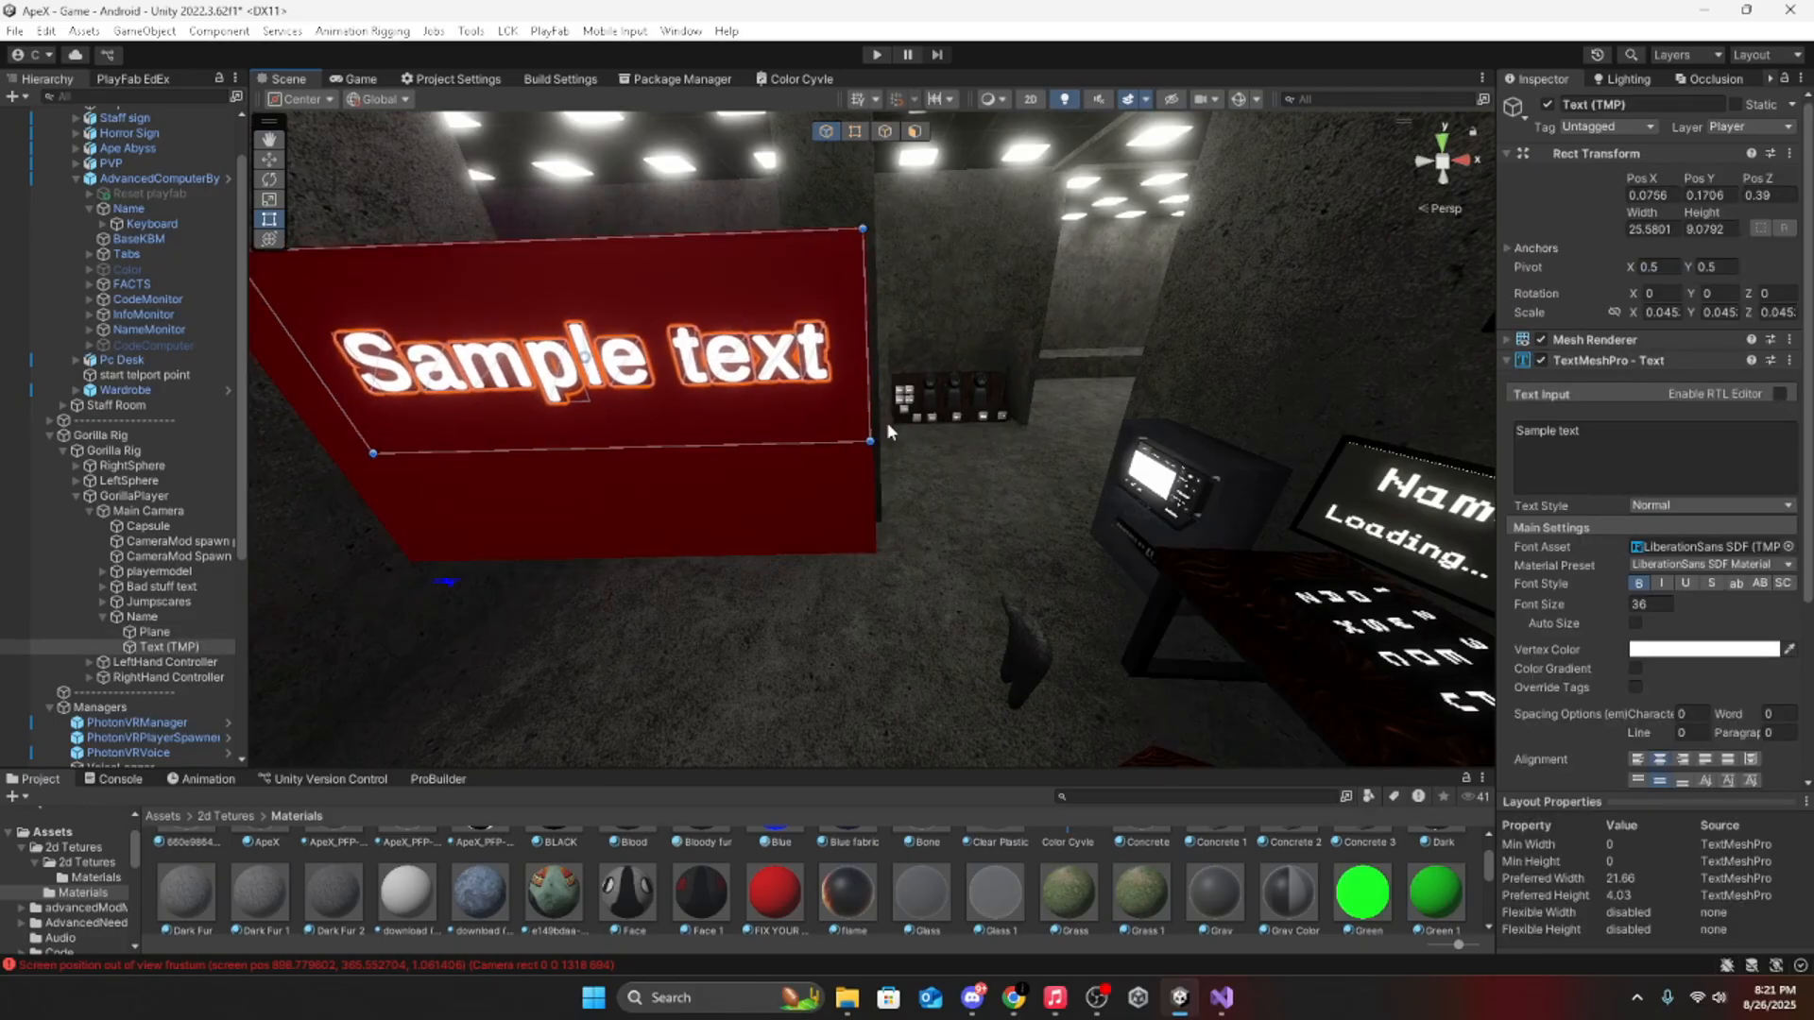
left_click_drag(867, 442, 874, 555)
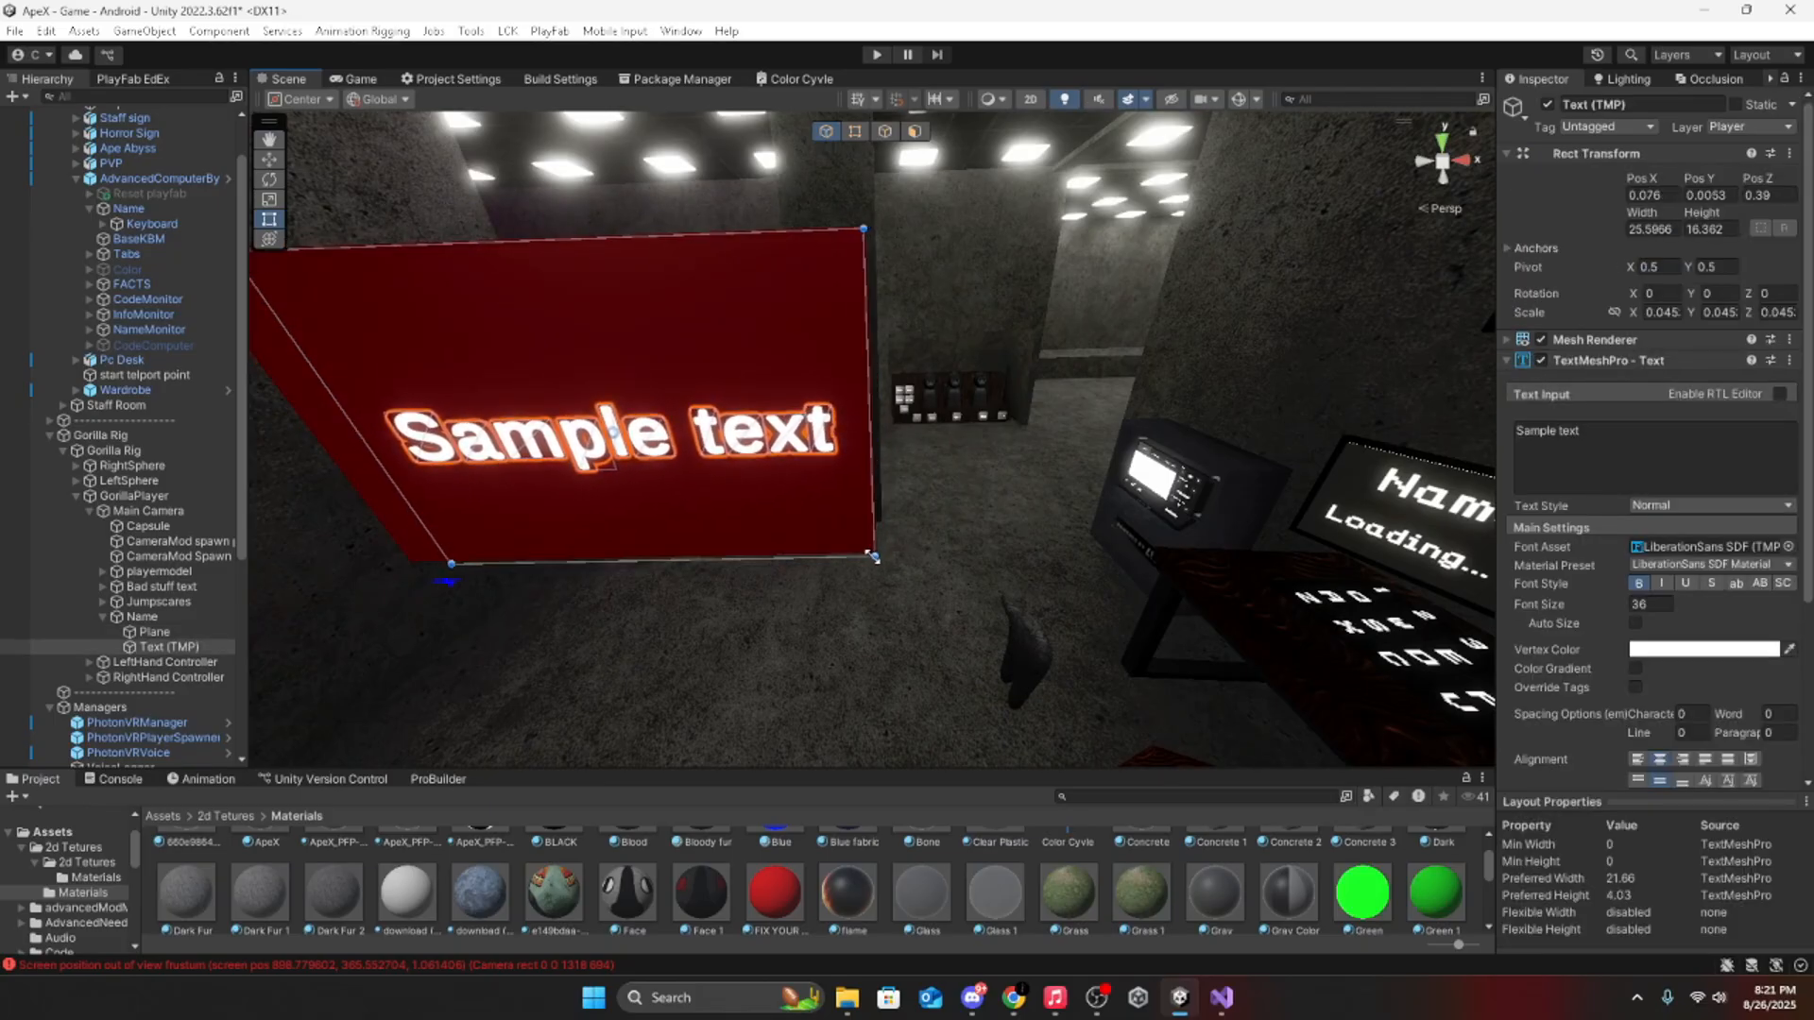
right_click_drag(874, 555, 810, 552)
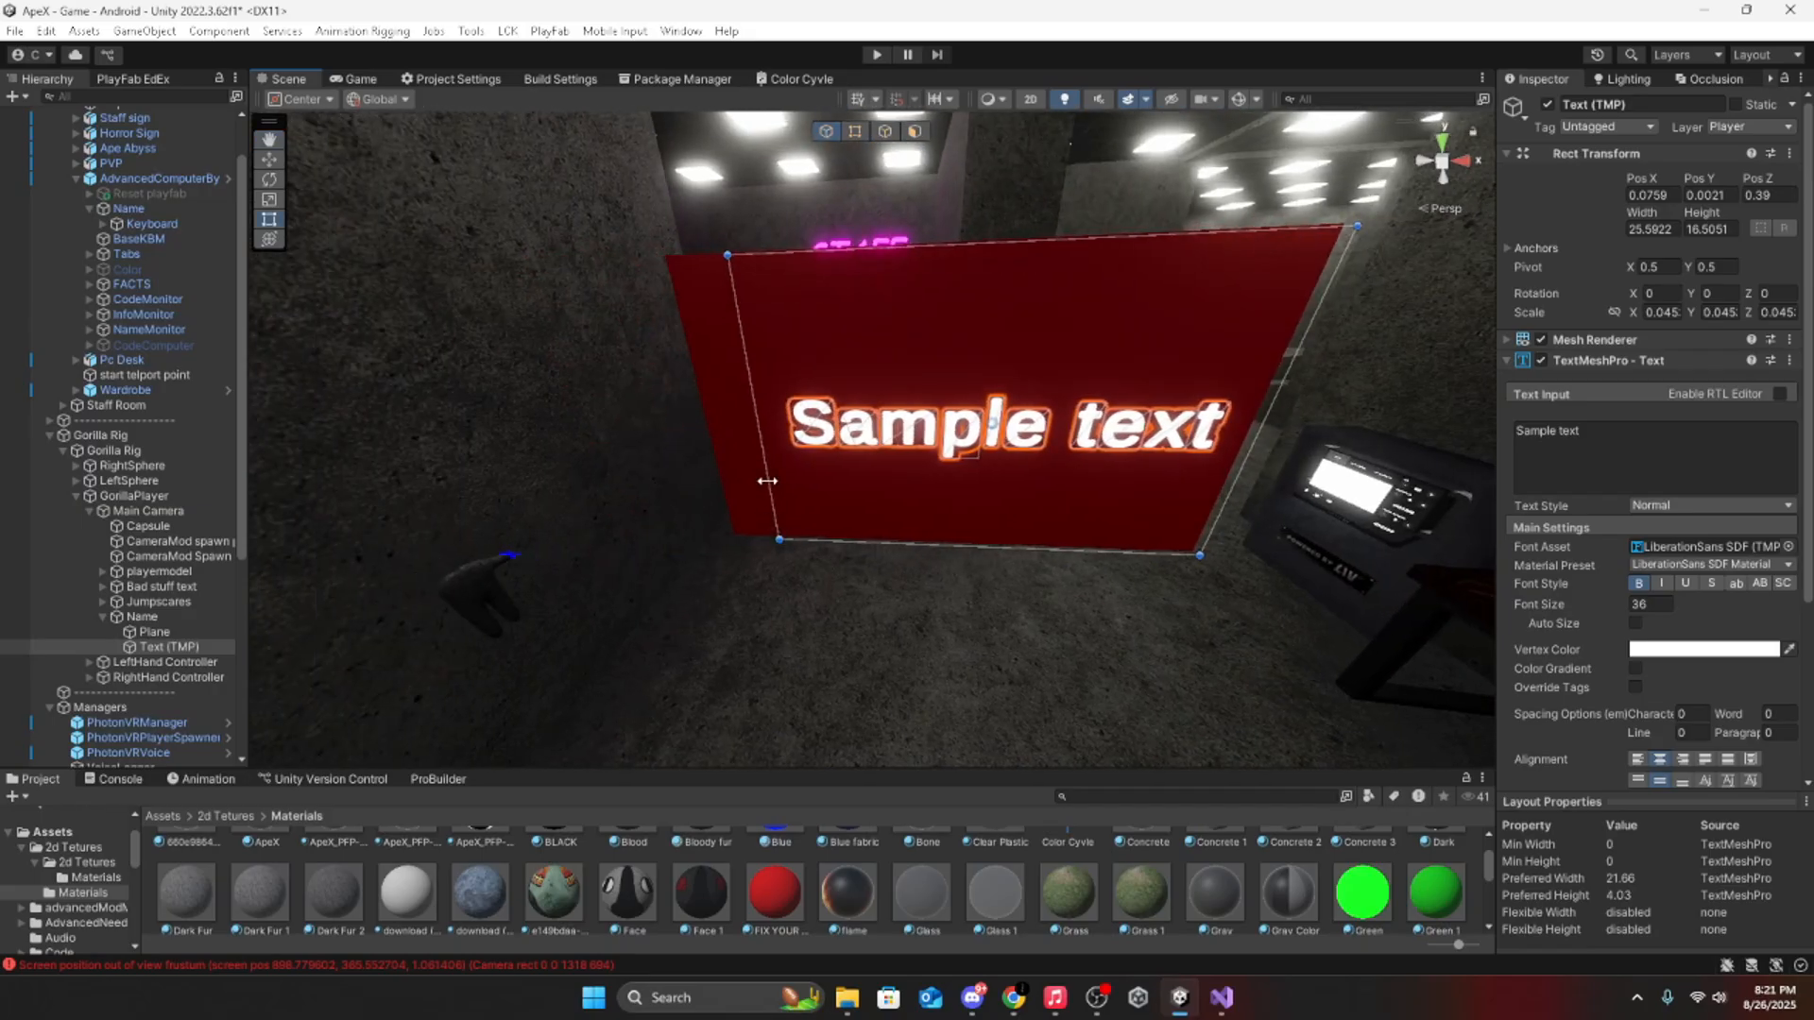
left_click_drag(767, 481, 723, 485)
key("w")
right_click_drag(791, 605, 931, 642)
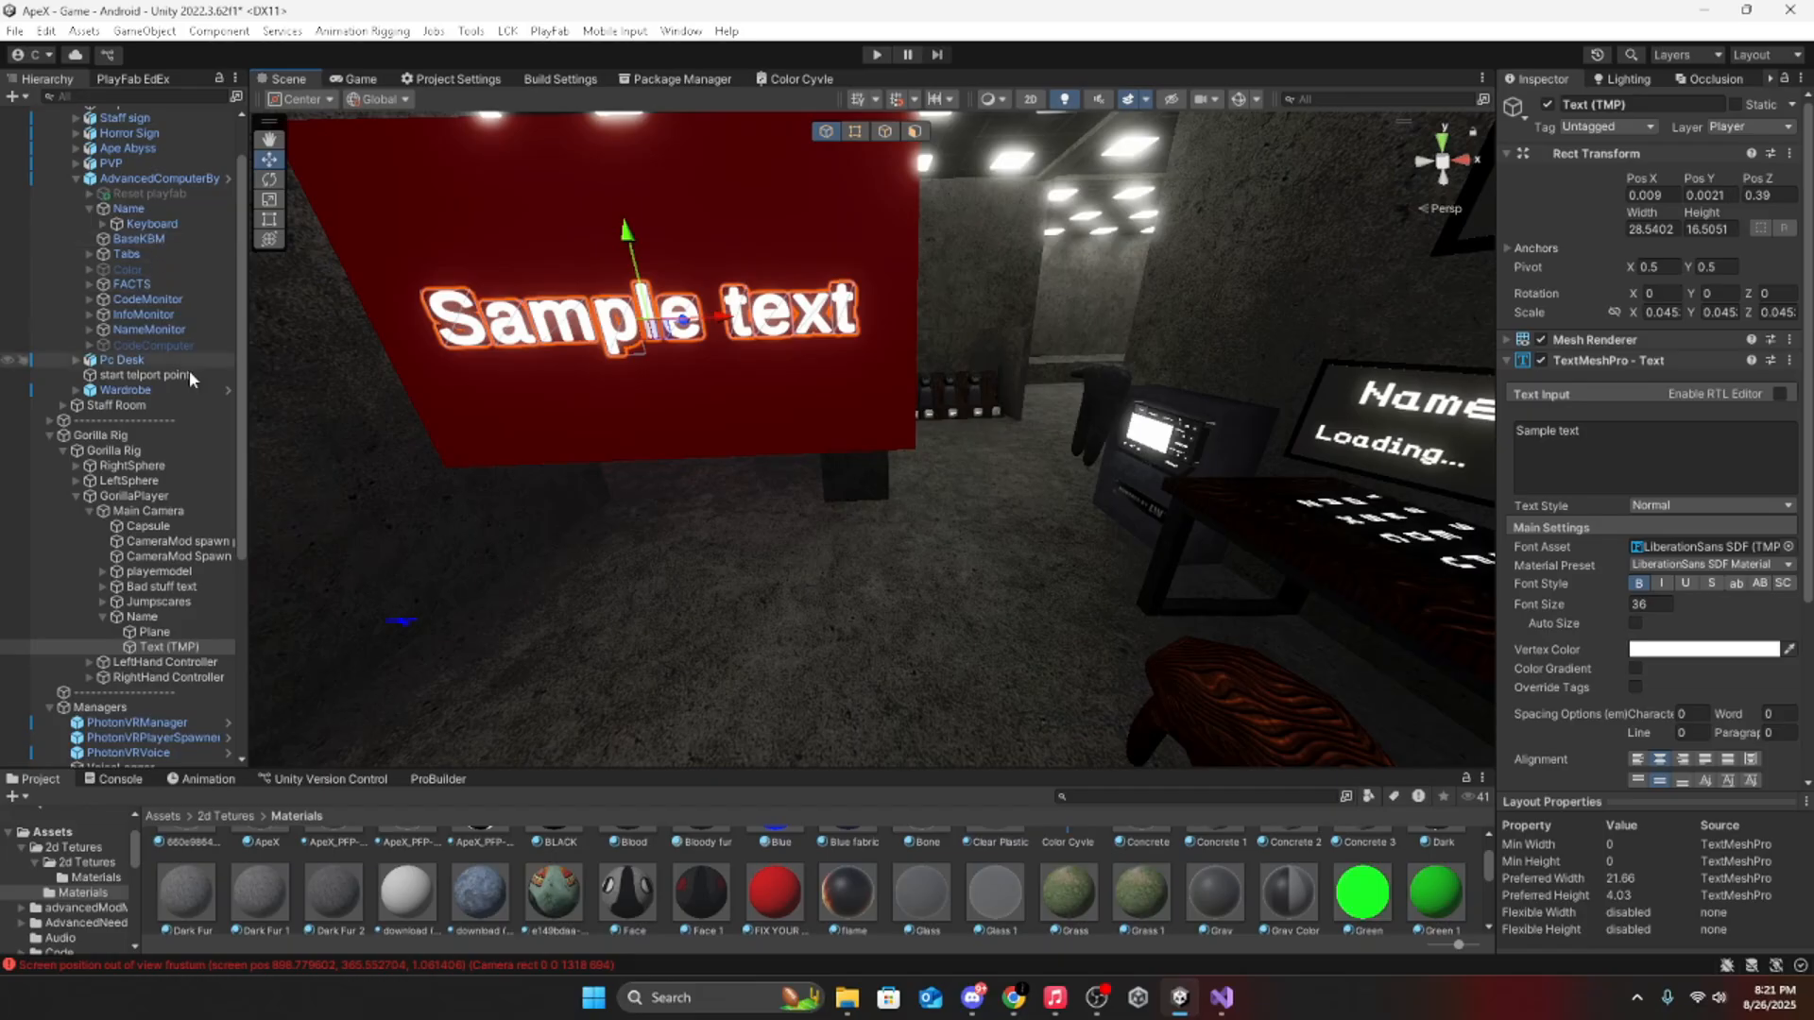
Step: Nudge the text closer to the red plane's surface, to about Z 0.395
right_click_drag(1021, 380, 1011, 305)
left_click(270, 240)
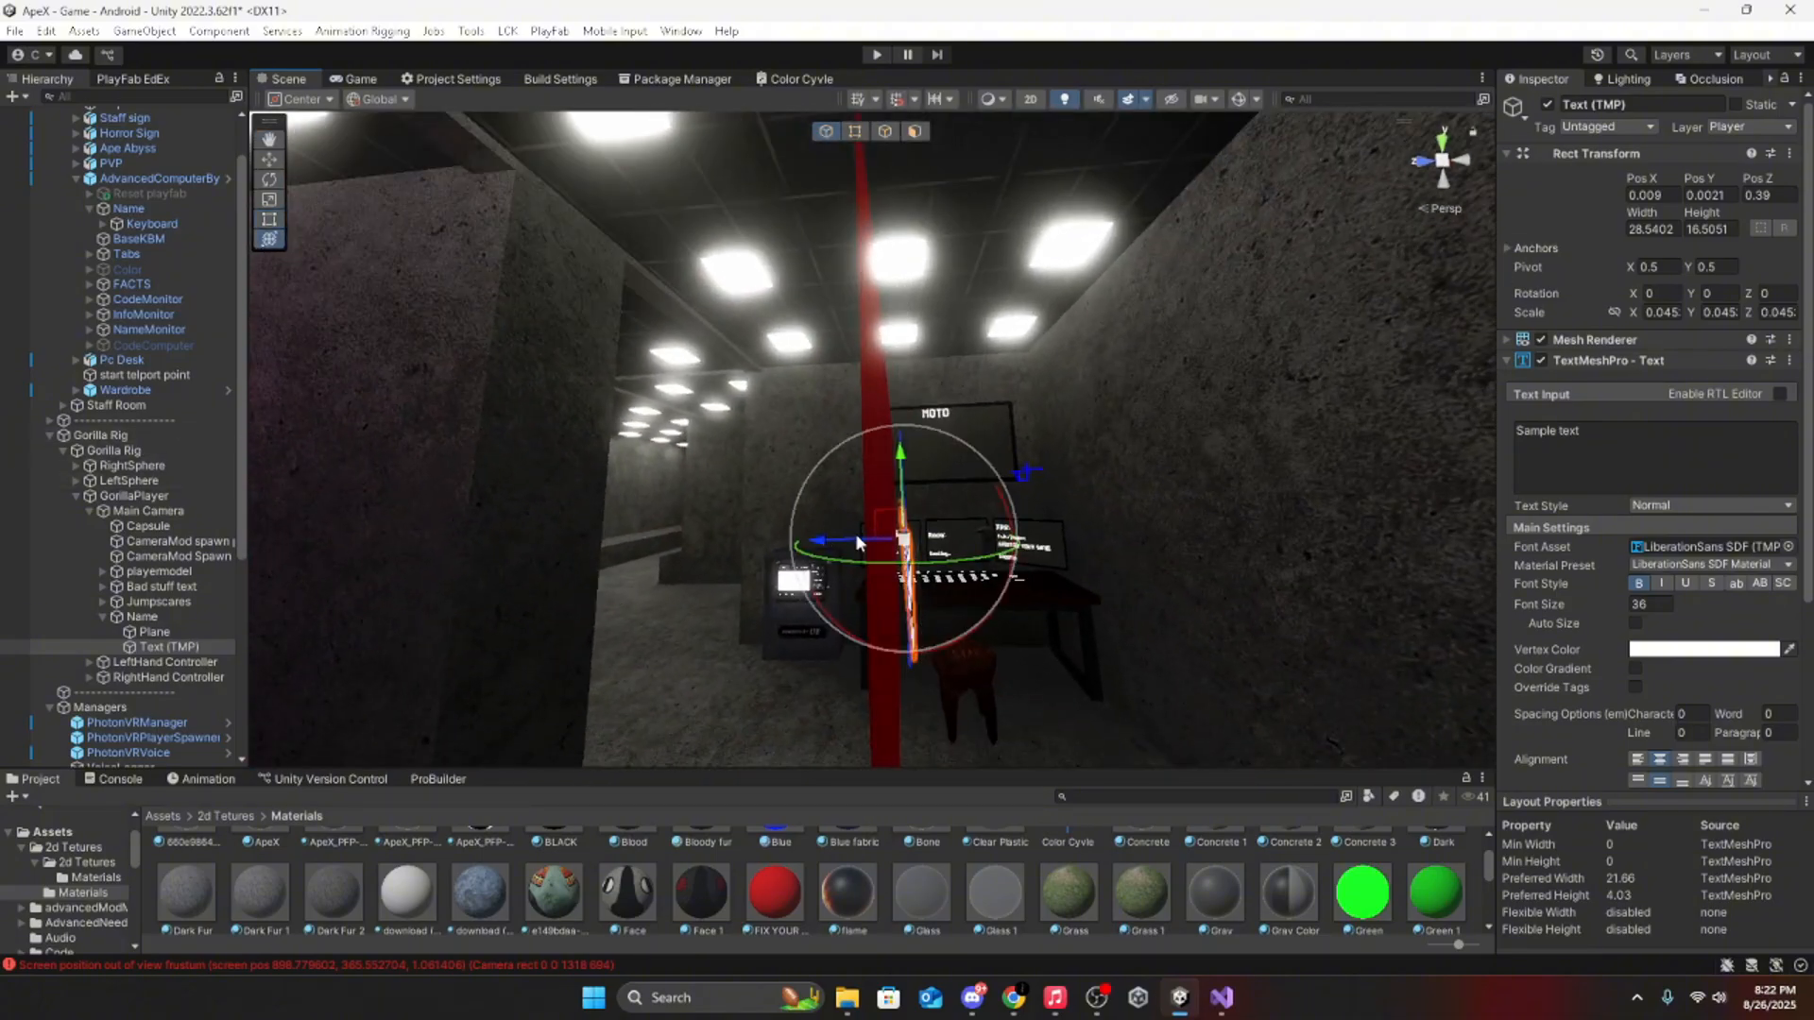
left_click_drag(857, 541, 848, 541)
right_click_drag(845, 544, 1006, 416)
left_click_drag(925, 397, 921, 392)
right_click_drag(931, 401, 874, 444)
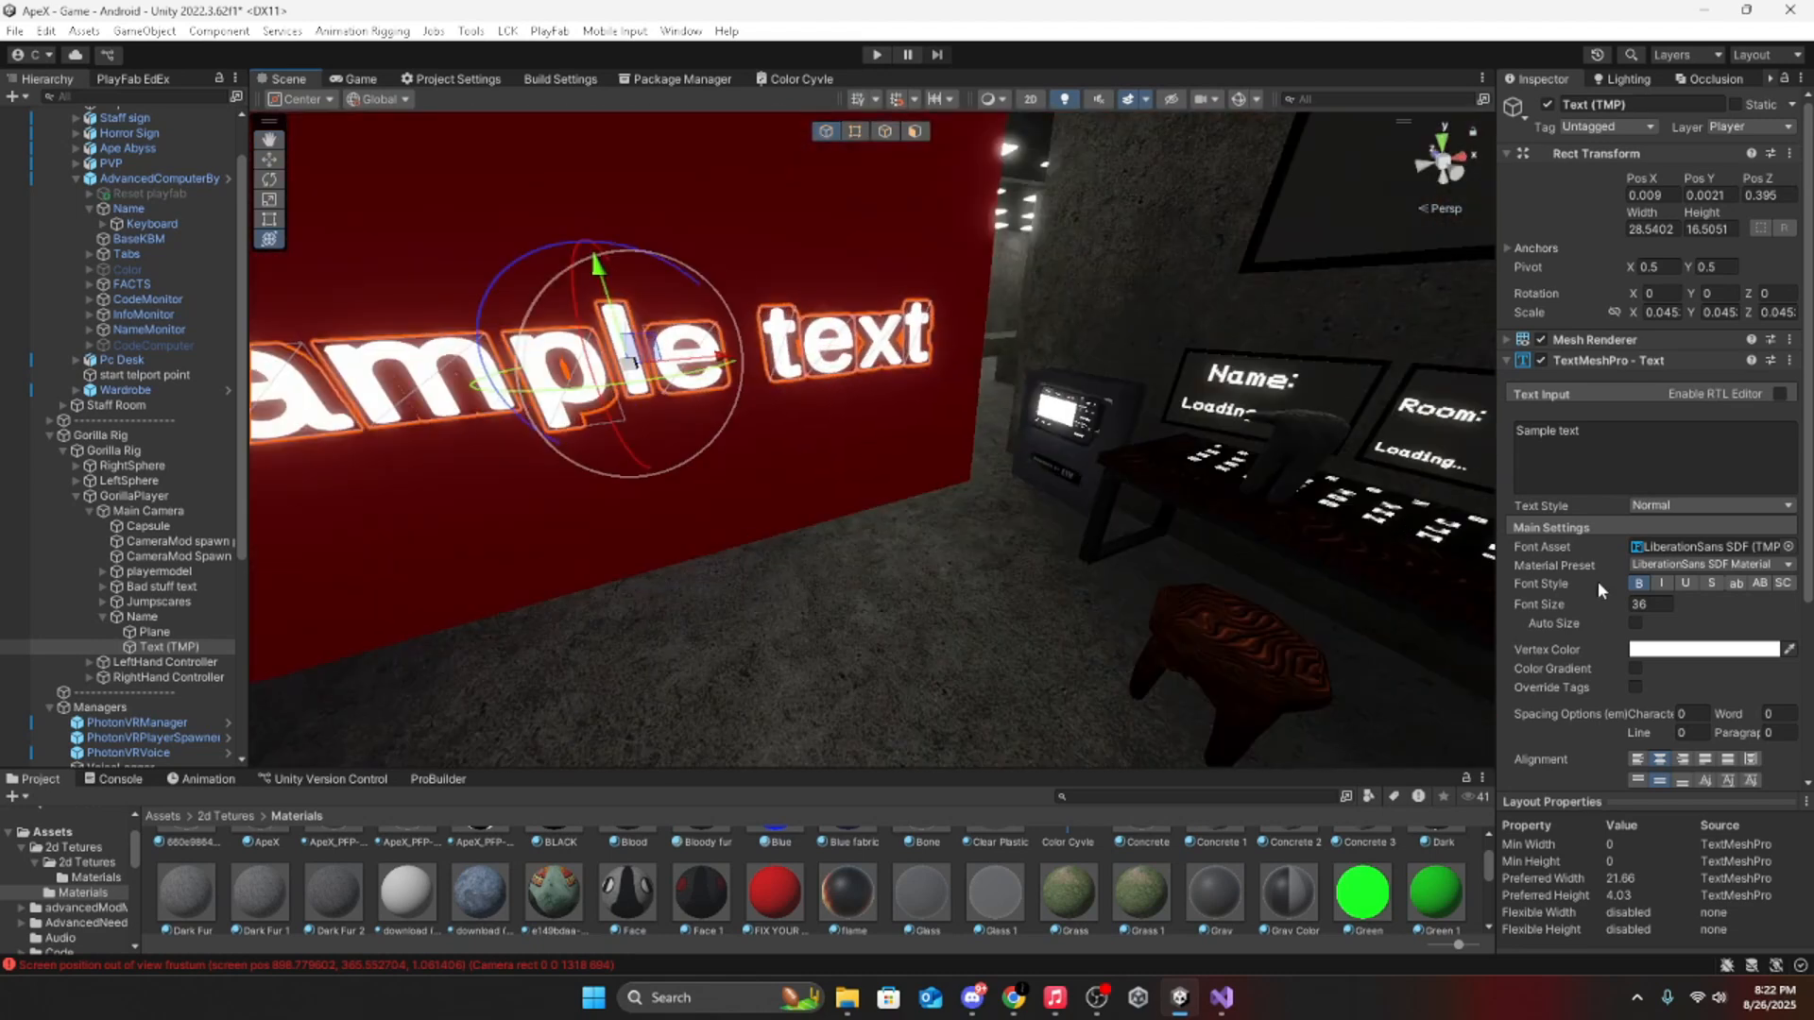
Step: Enable Auto Size for the text and check it in the Game view
left_click(1636, 624)
right_click_drag(973, 472, 845, 454)
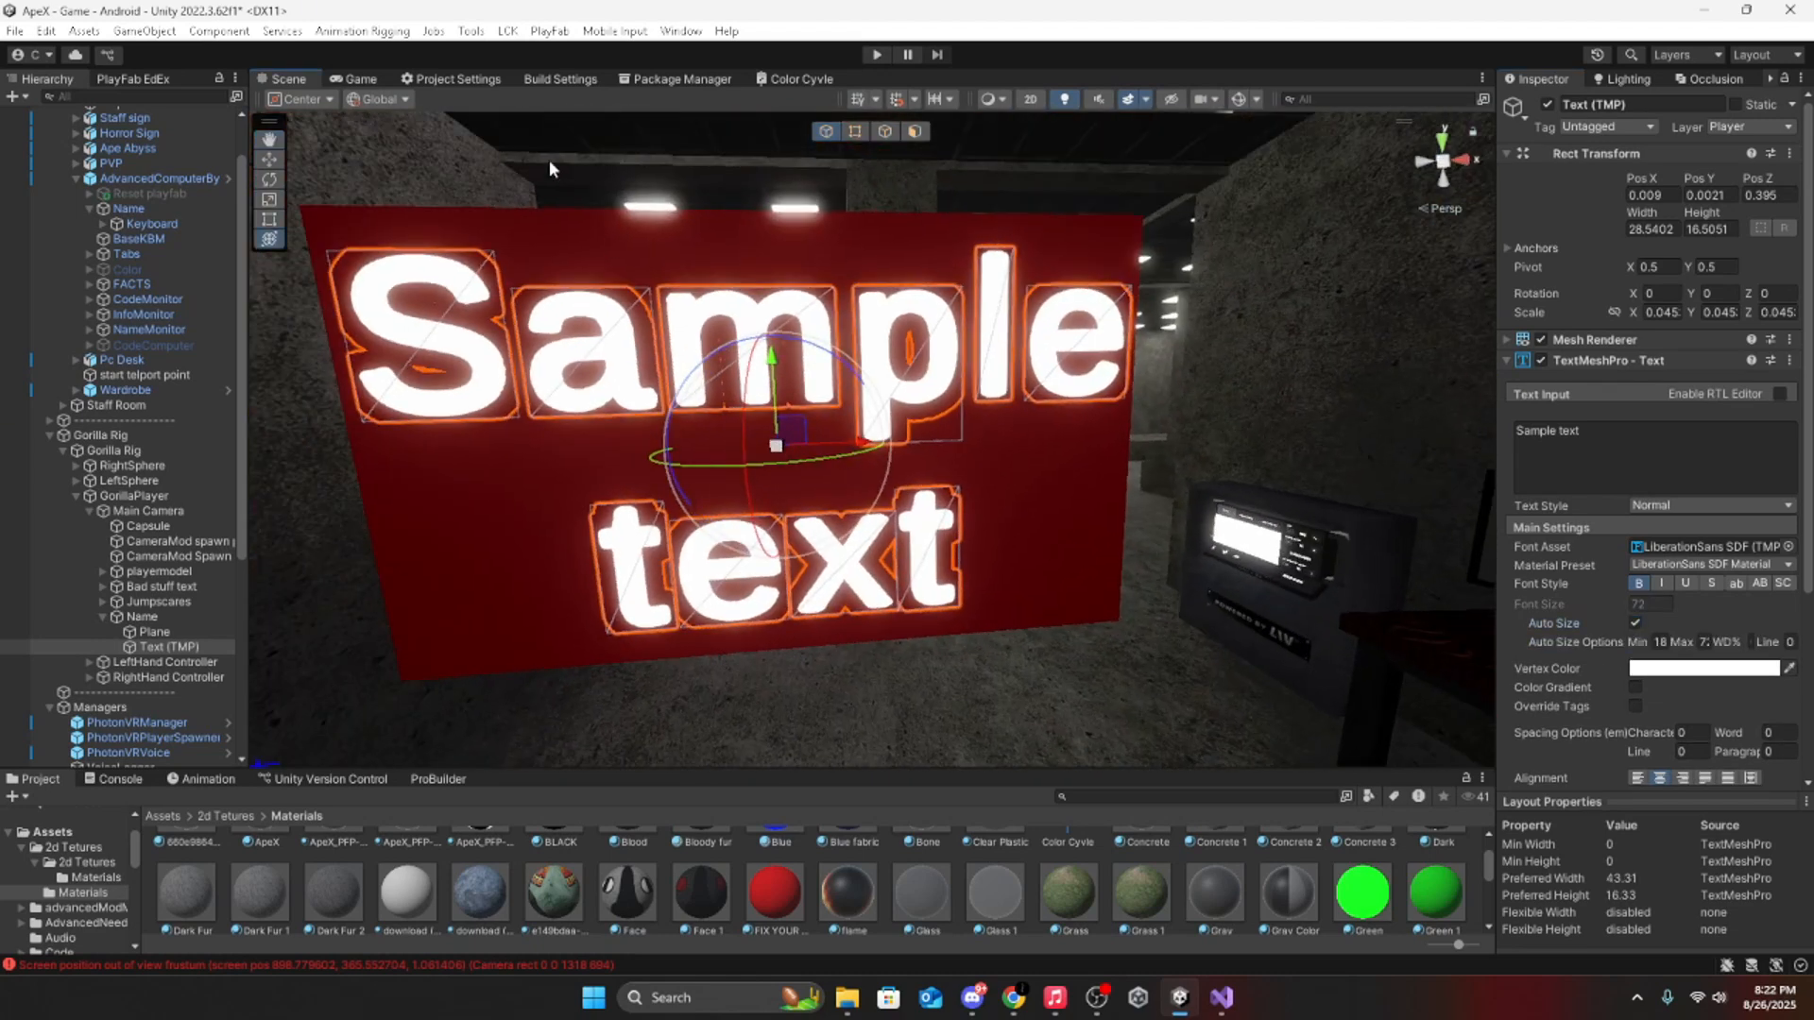
left_click(360, 79)
left_click(288, 80)
Step: Test the auto sizing with a long string of filler letters in the Game view, and restore the sample text
left_click(1653, 453)
type("asdasdasdadasdasdasdasdasdasdasd")
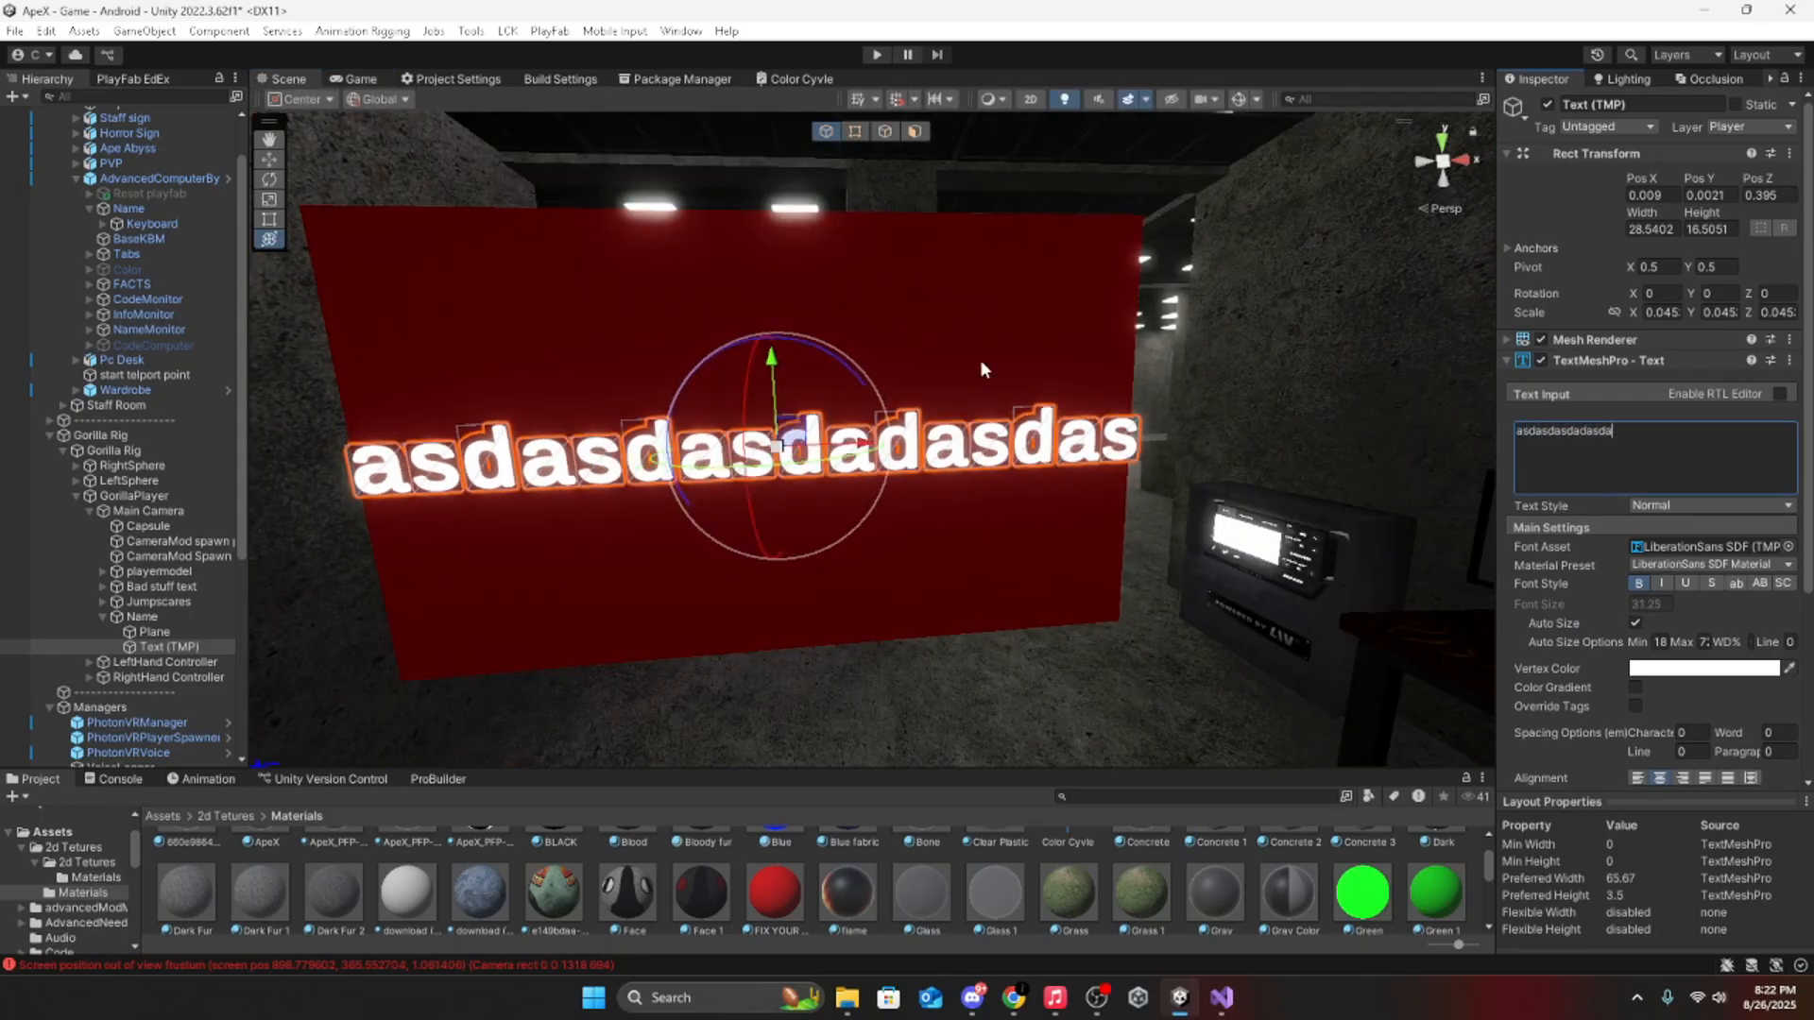
type("aasdasdasdasdasdasdasdasddasd")
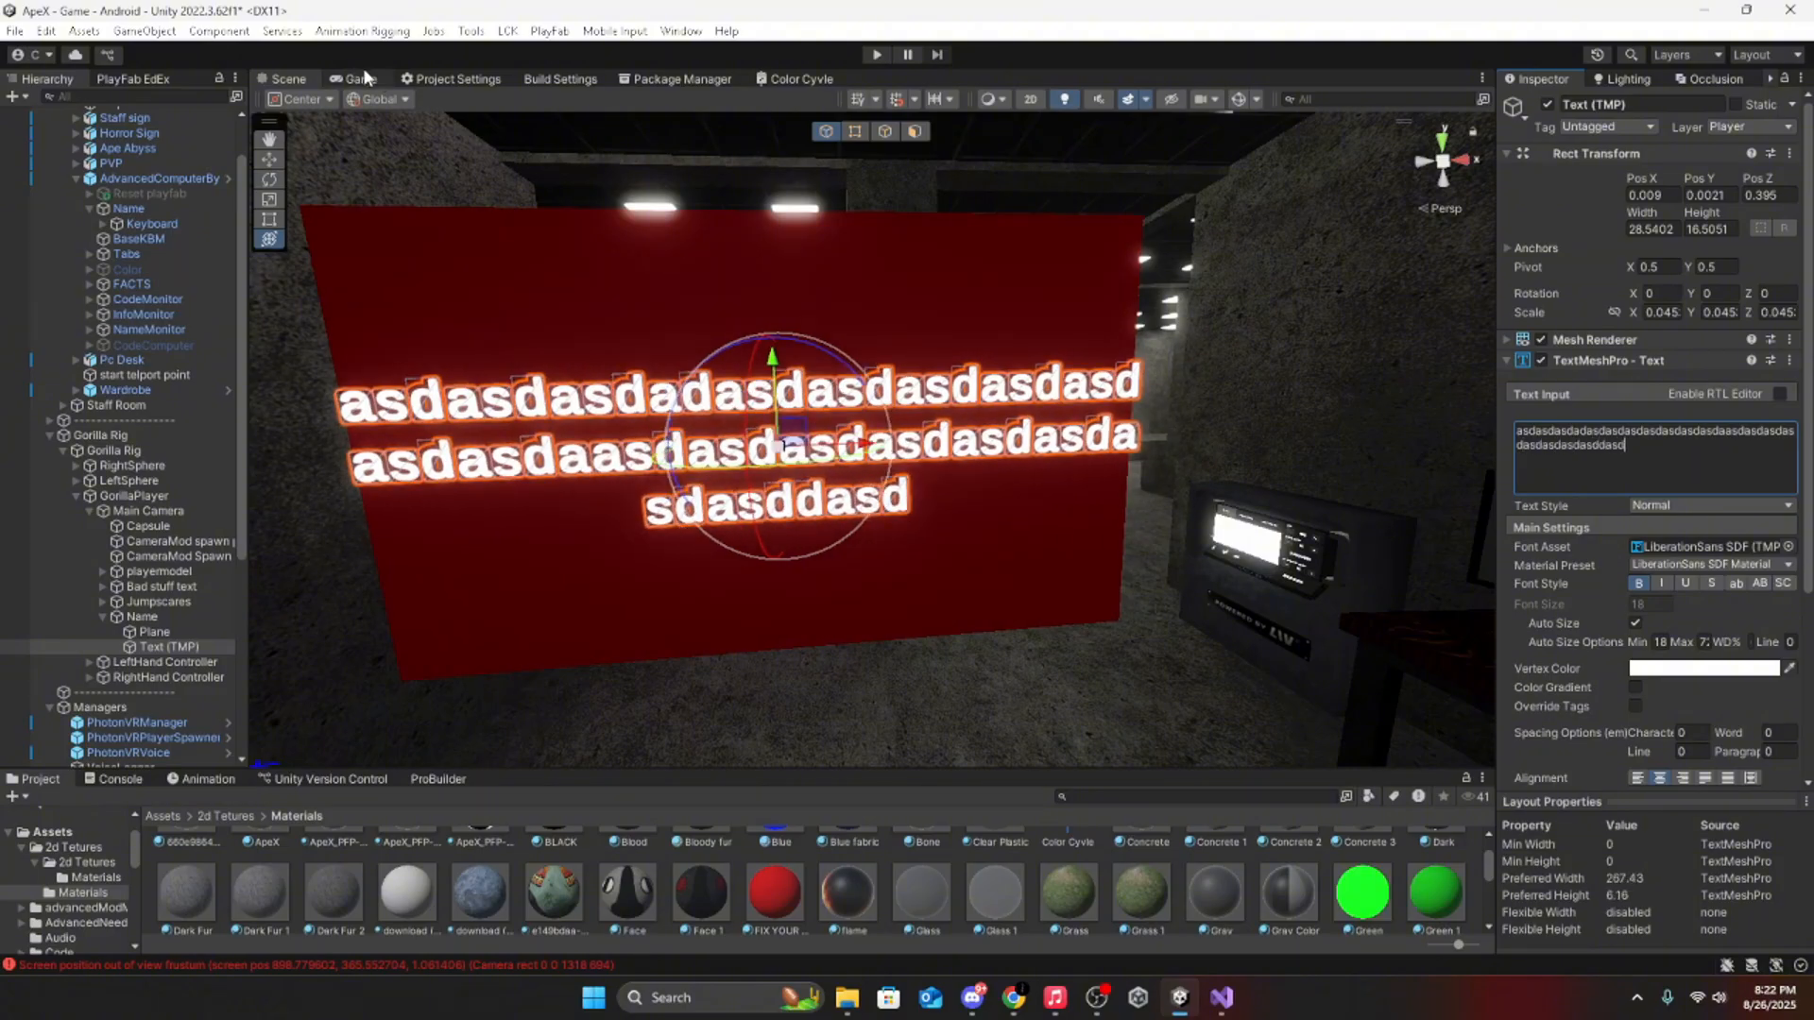
left_click(365, 79)
left_click(299, 82)
key("ctrl+z")
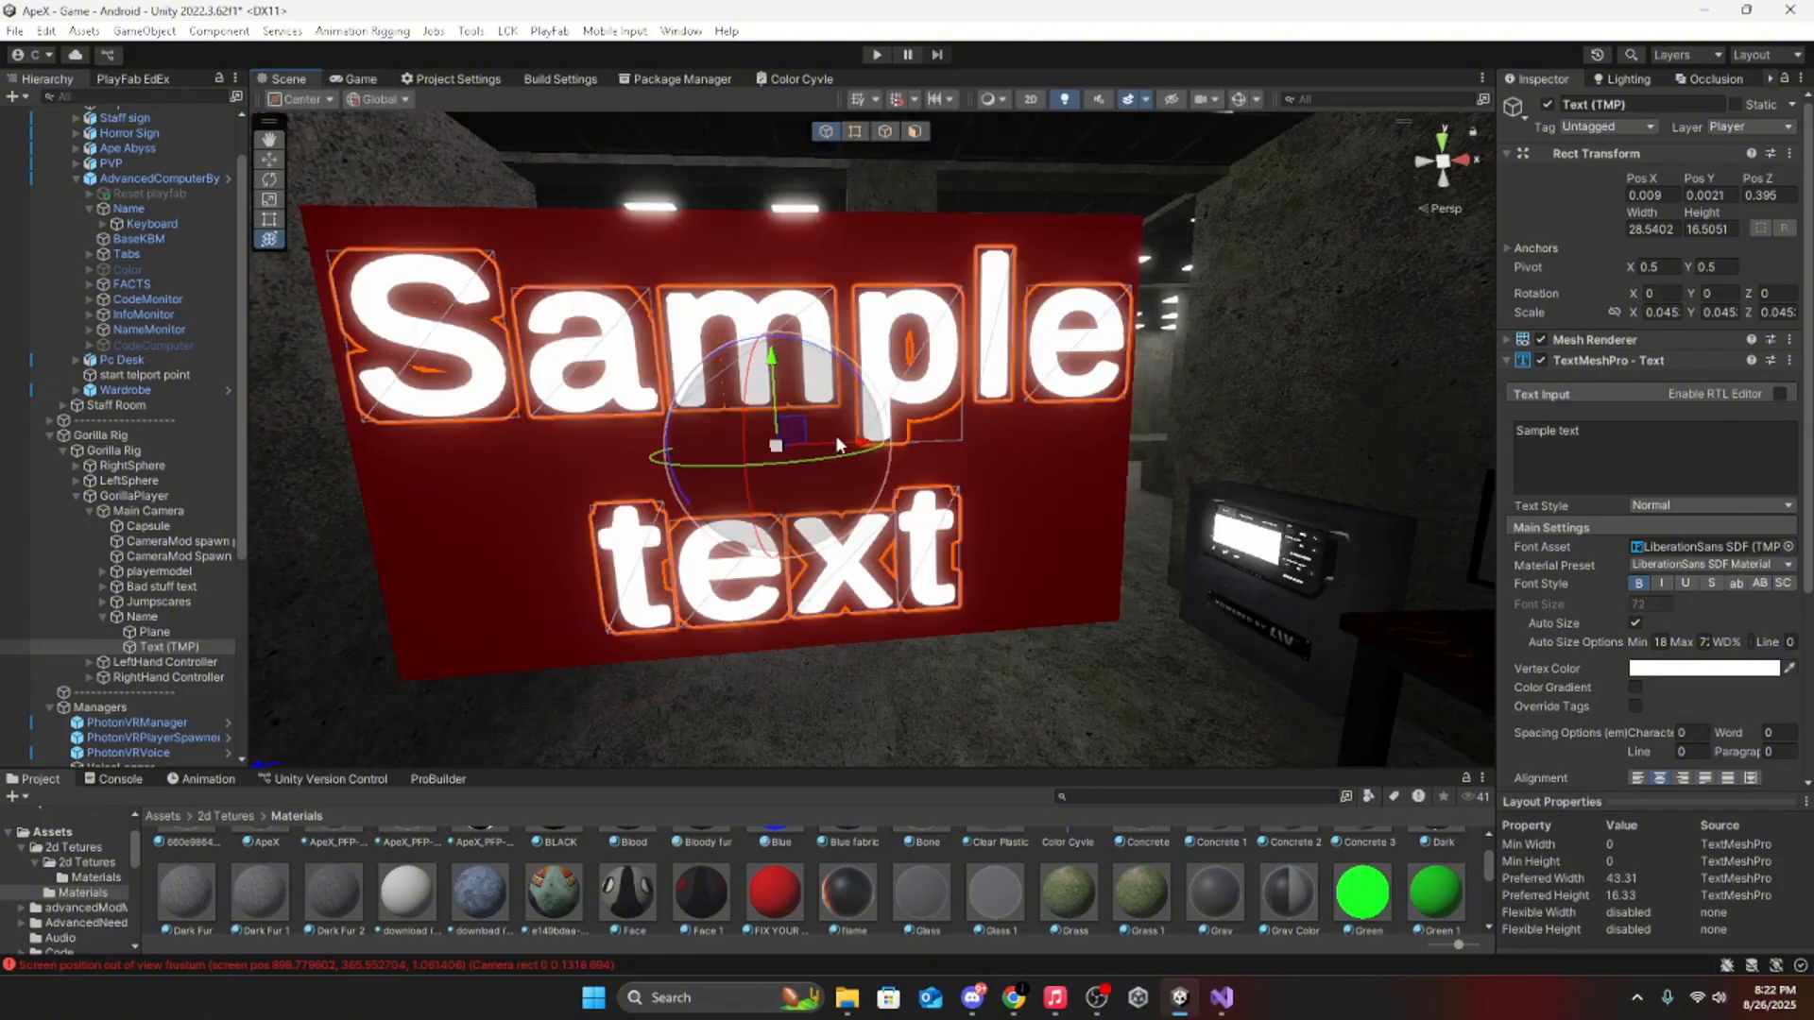
Step: Shrink the text's rectangle inside the red plane to about 27.3 wide and 15.4 high, and check it in the Game view
left_click(270, 219)
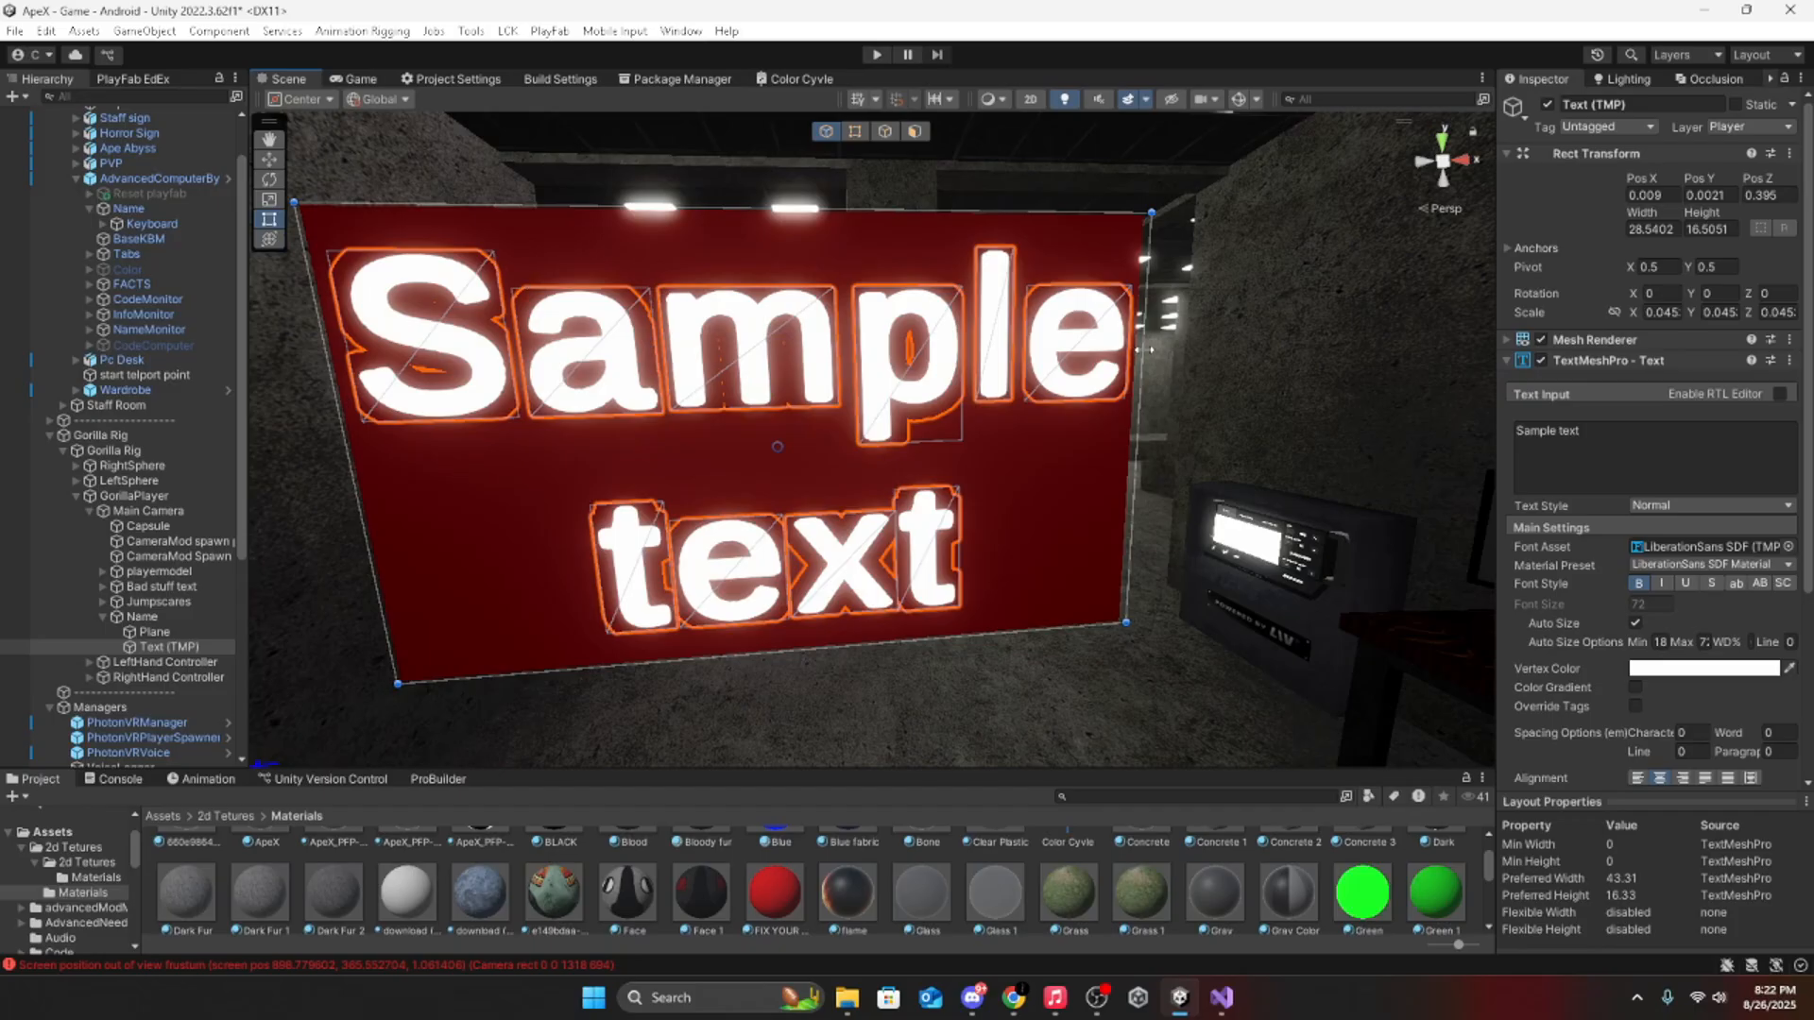
left_click_drag(1144, 350, 1138, 351)
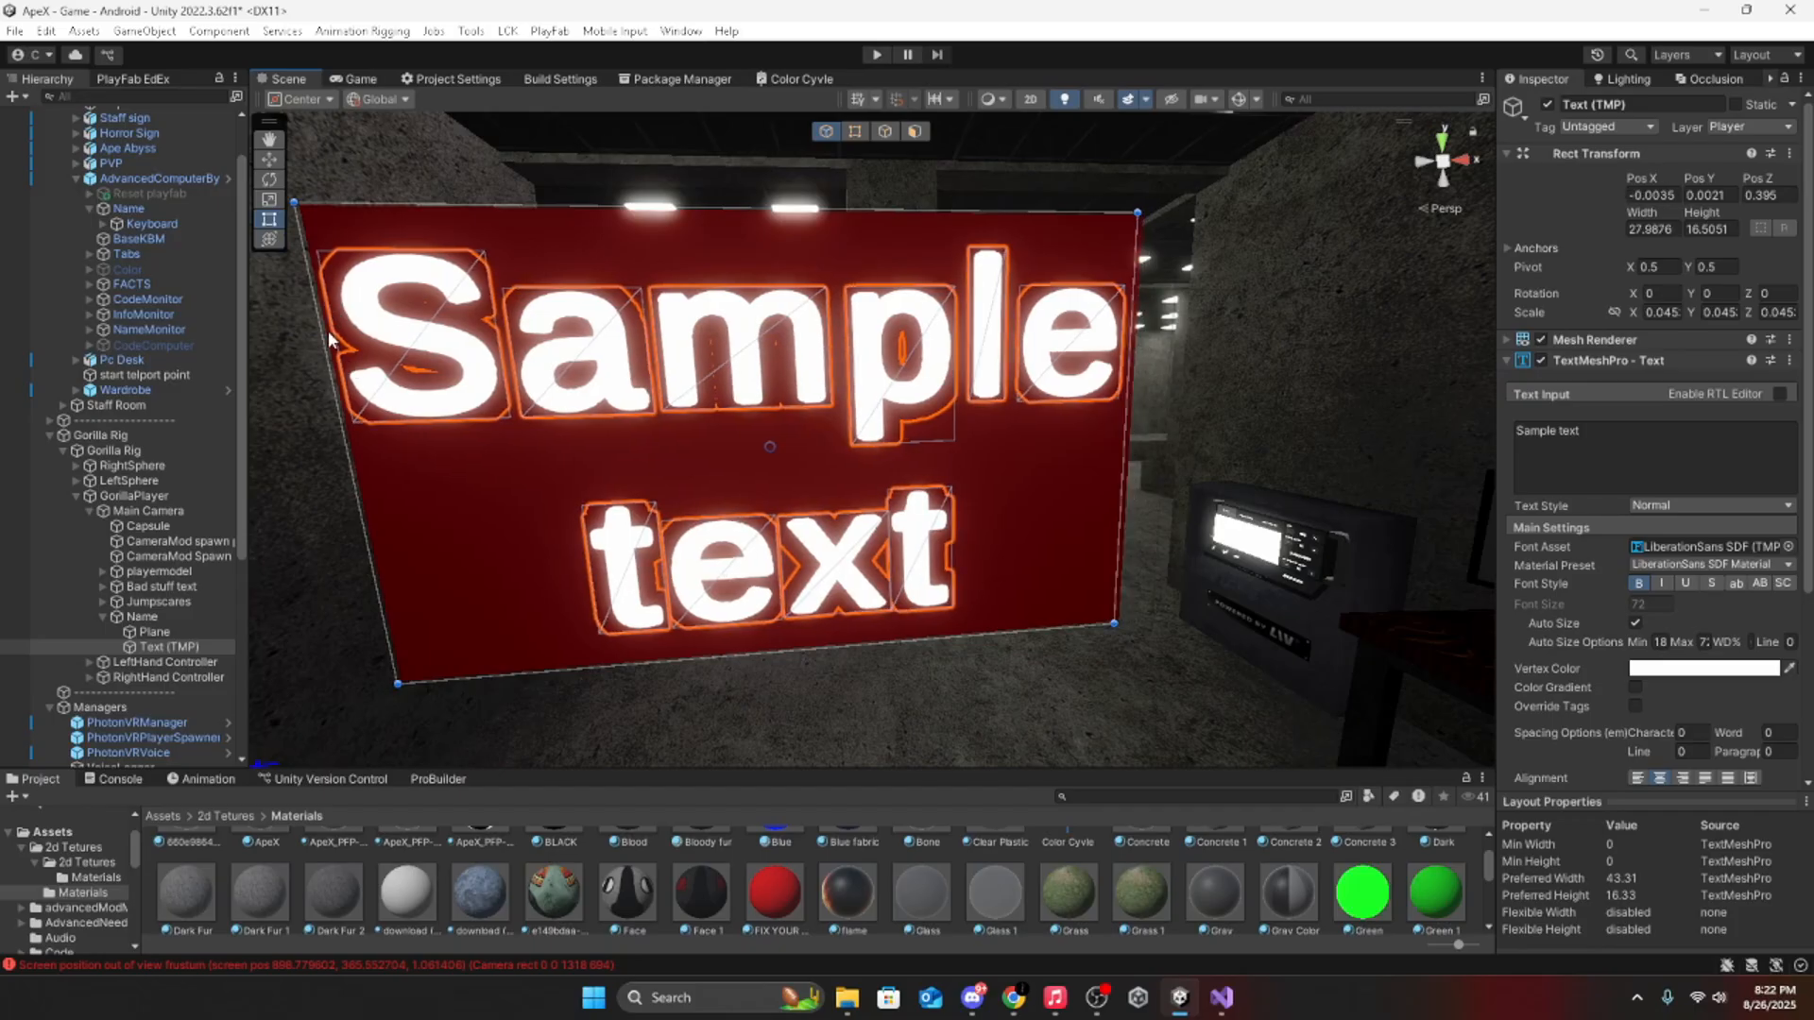
left_click_drag(329, 338, 348, 340)
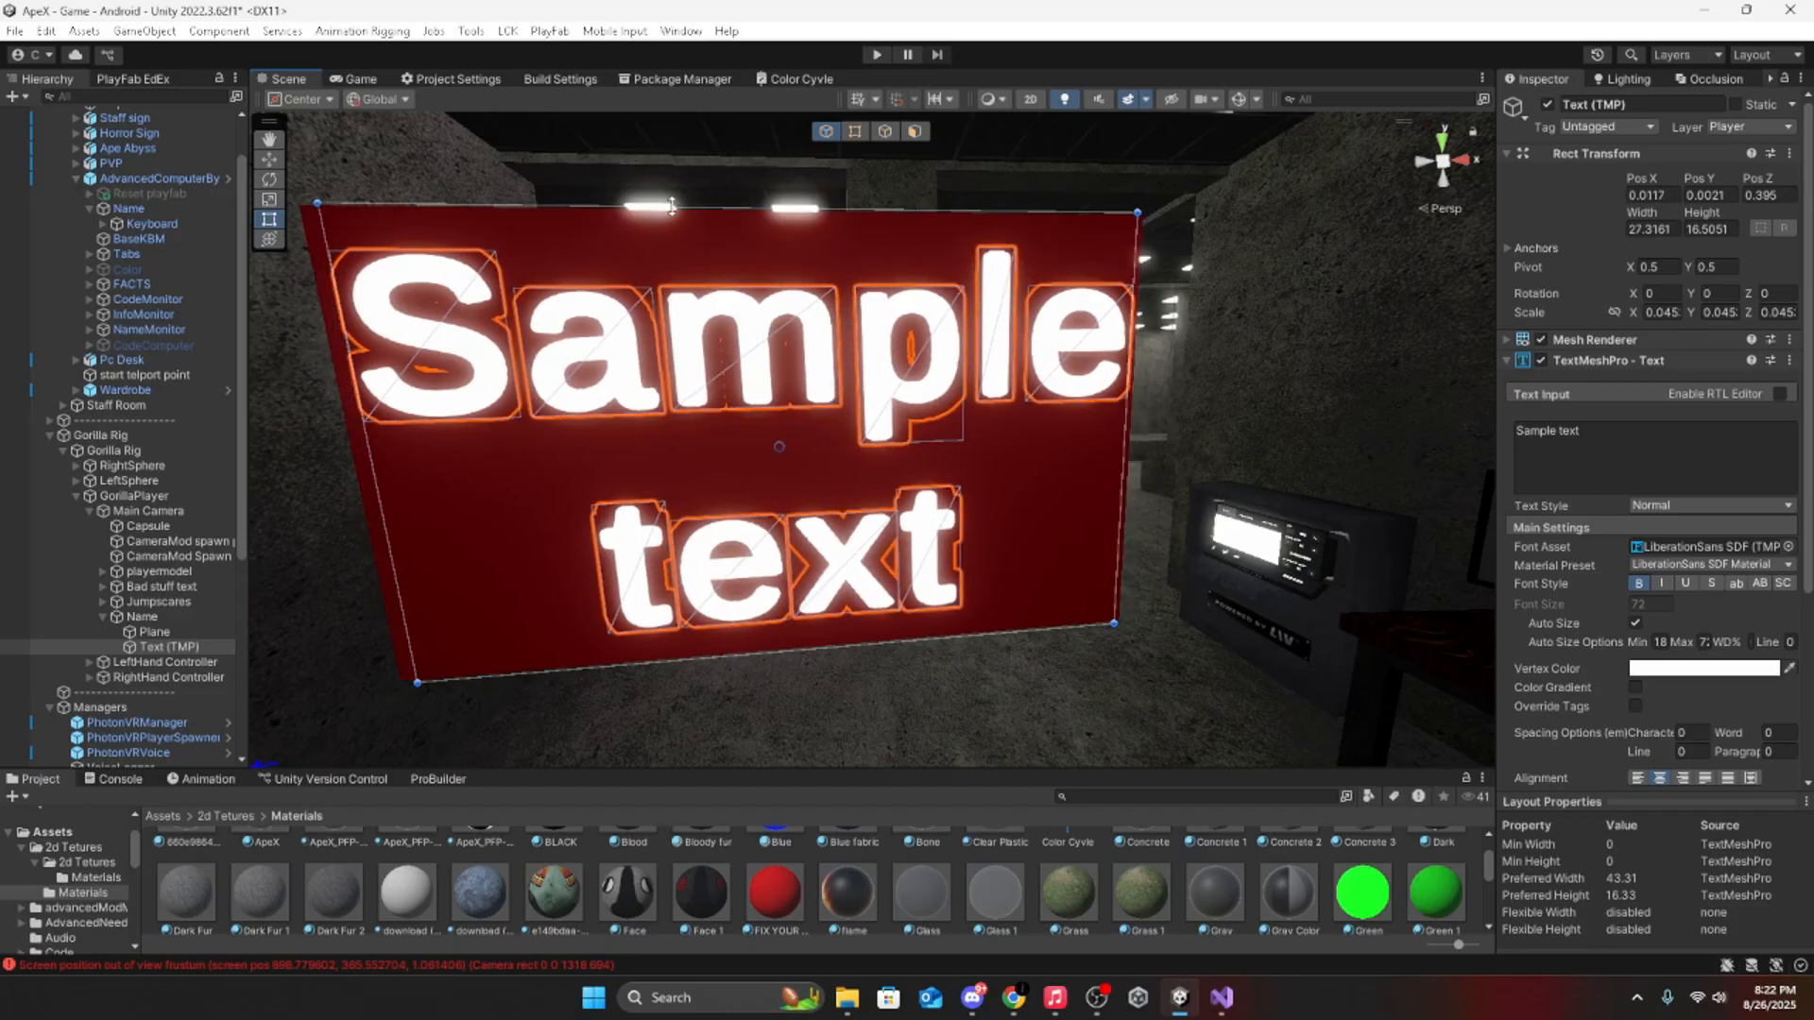
left_click_drag(671, 206, 668, 224)
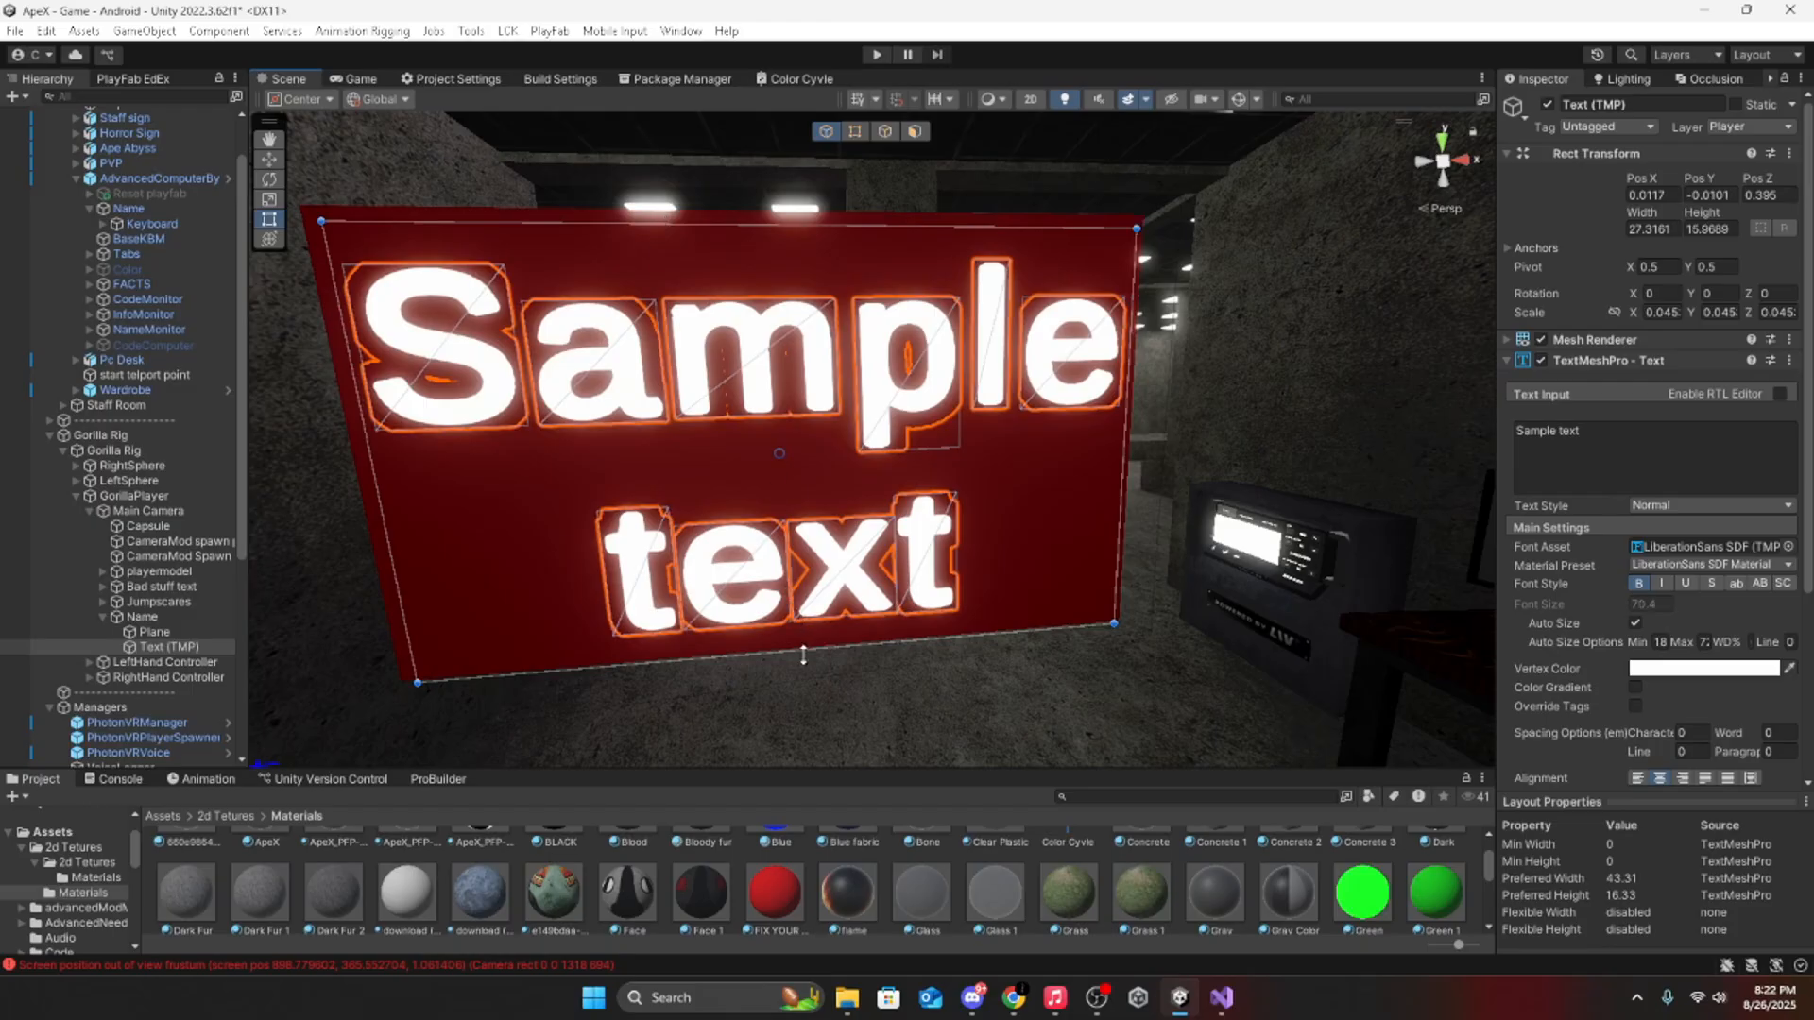
left_click_drag(803, 654, 804, 643)
left_click(357, 79)
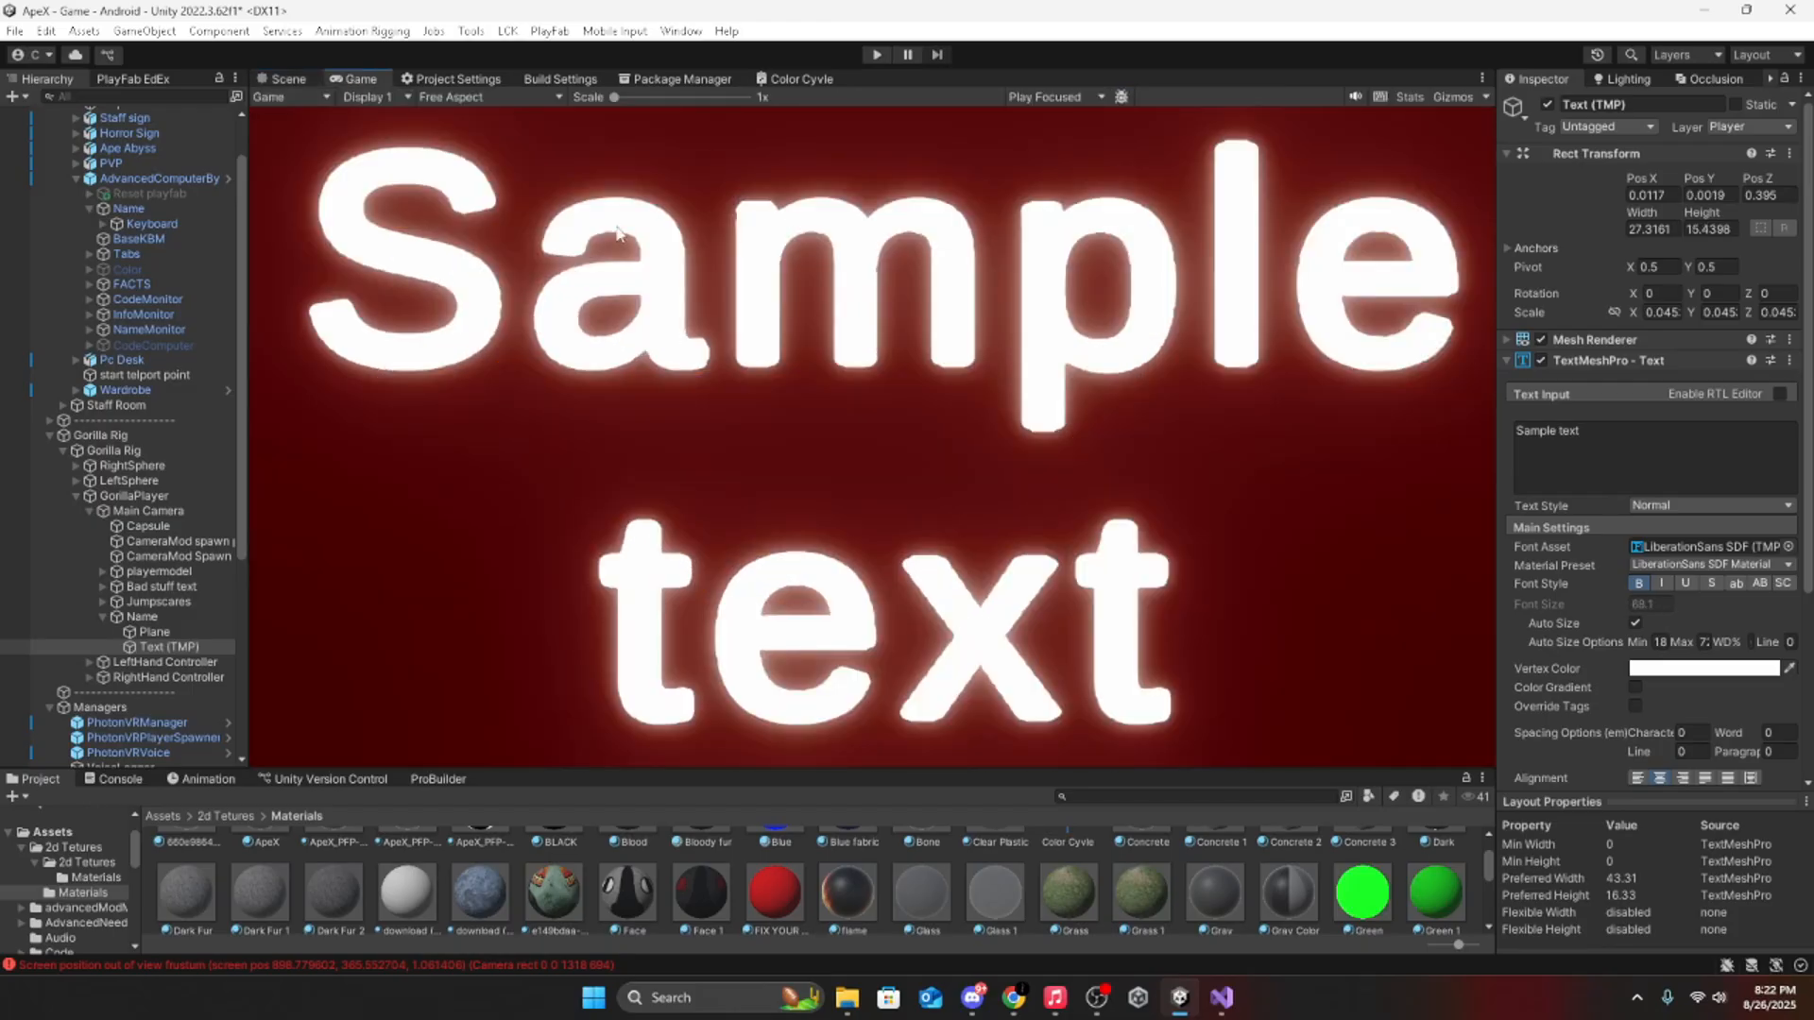
Step: Replace the sample text with a long run of "asd" filler to test how it fits in the Game view
left_click(1646, 461)
type("asdasd")
type("asdasdasdasdasdasd")
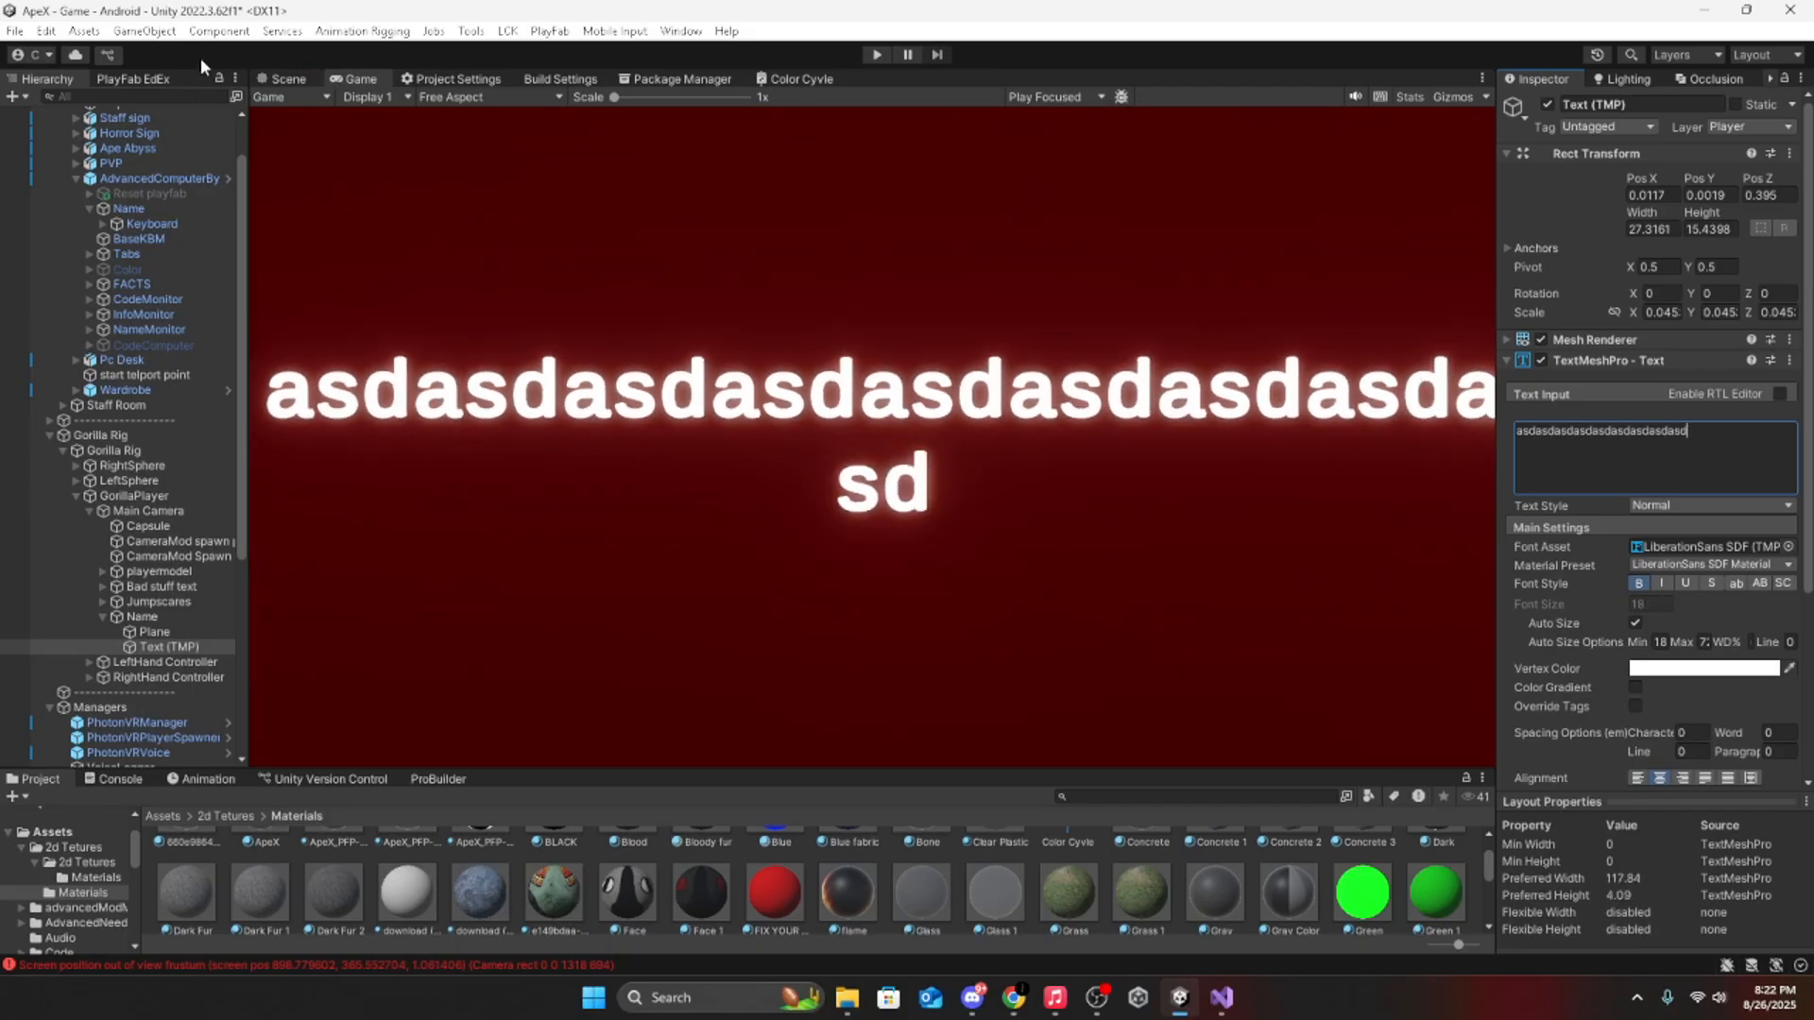
Step: Narrow the text's rectangle to about 27.1 wide and compare the fit in the Game and Scene views
left_click(283, 78)
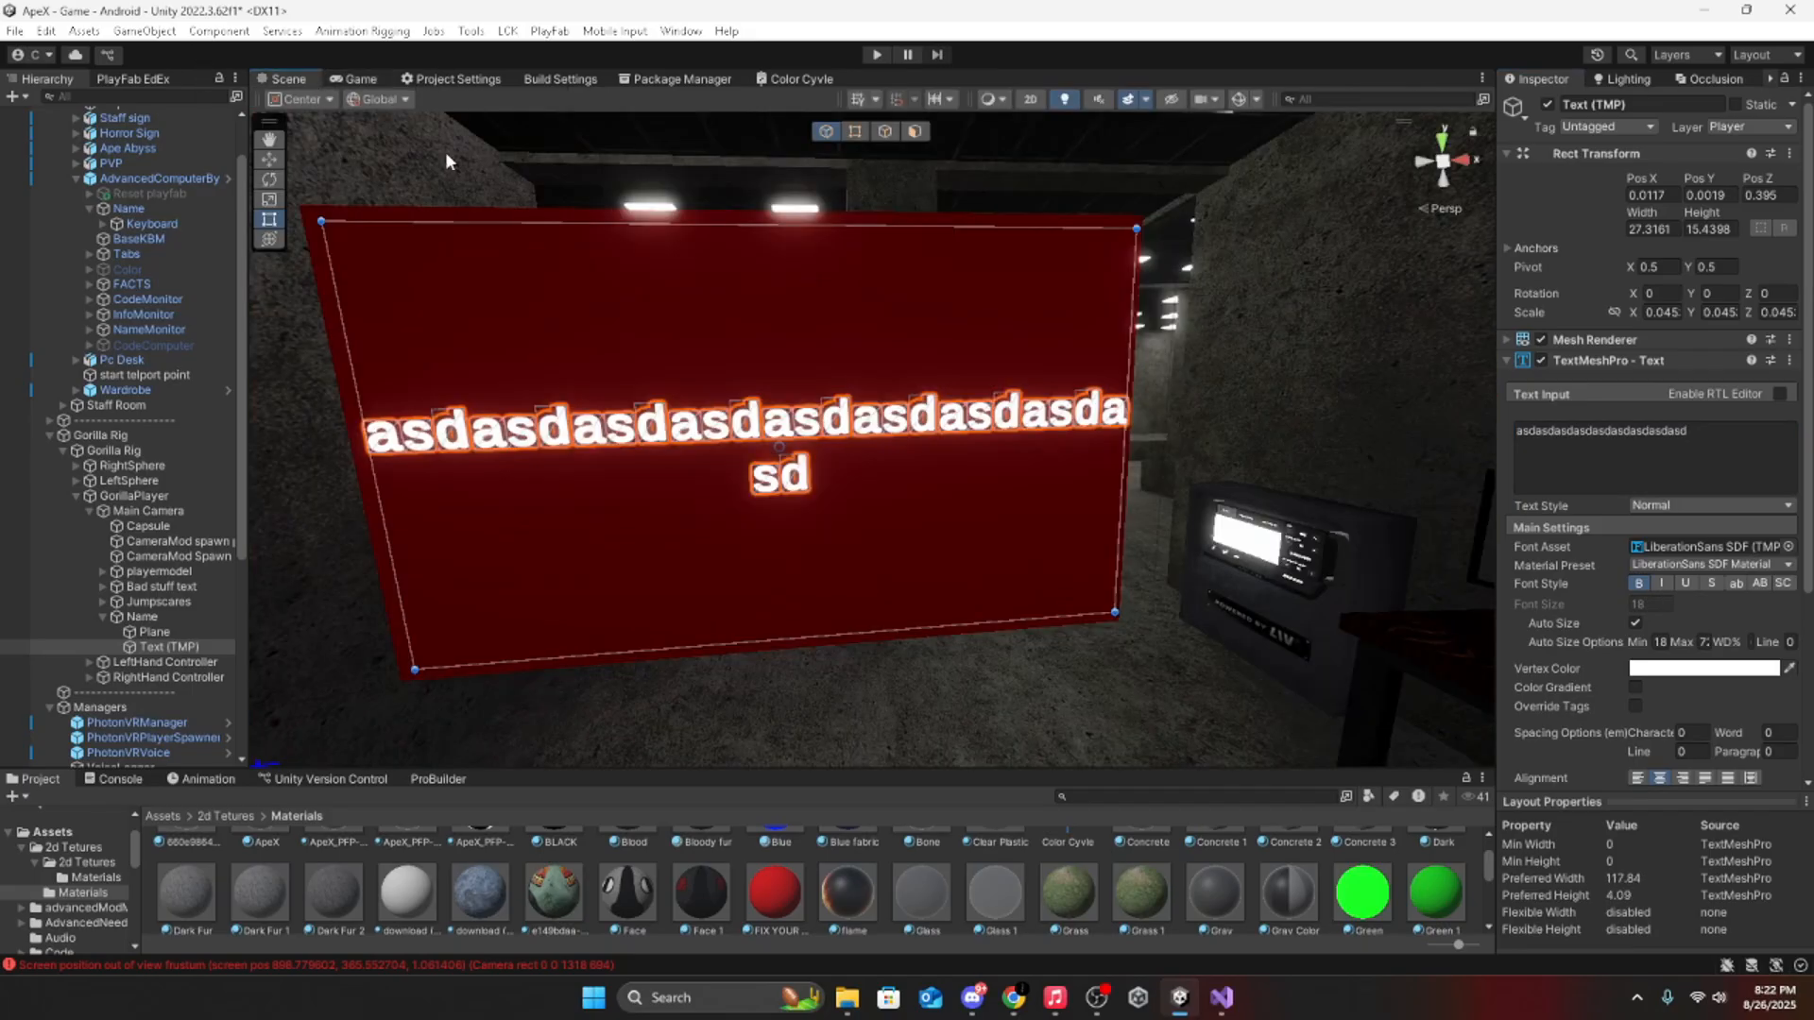
left_click_drag(1125, 356, 1121, 355)
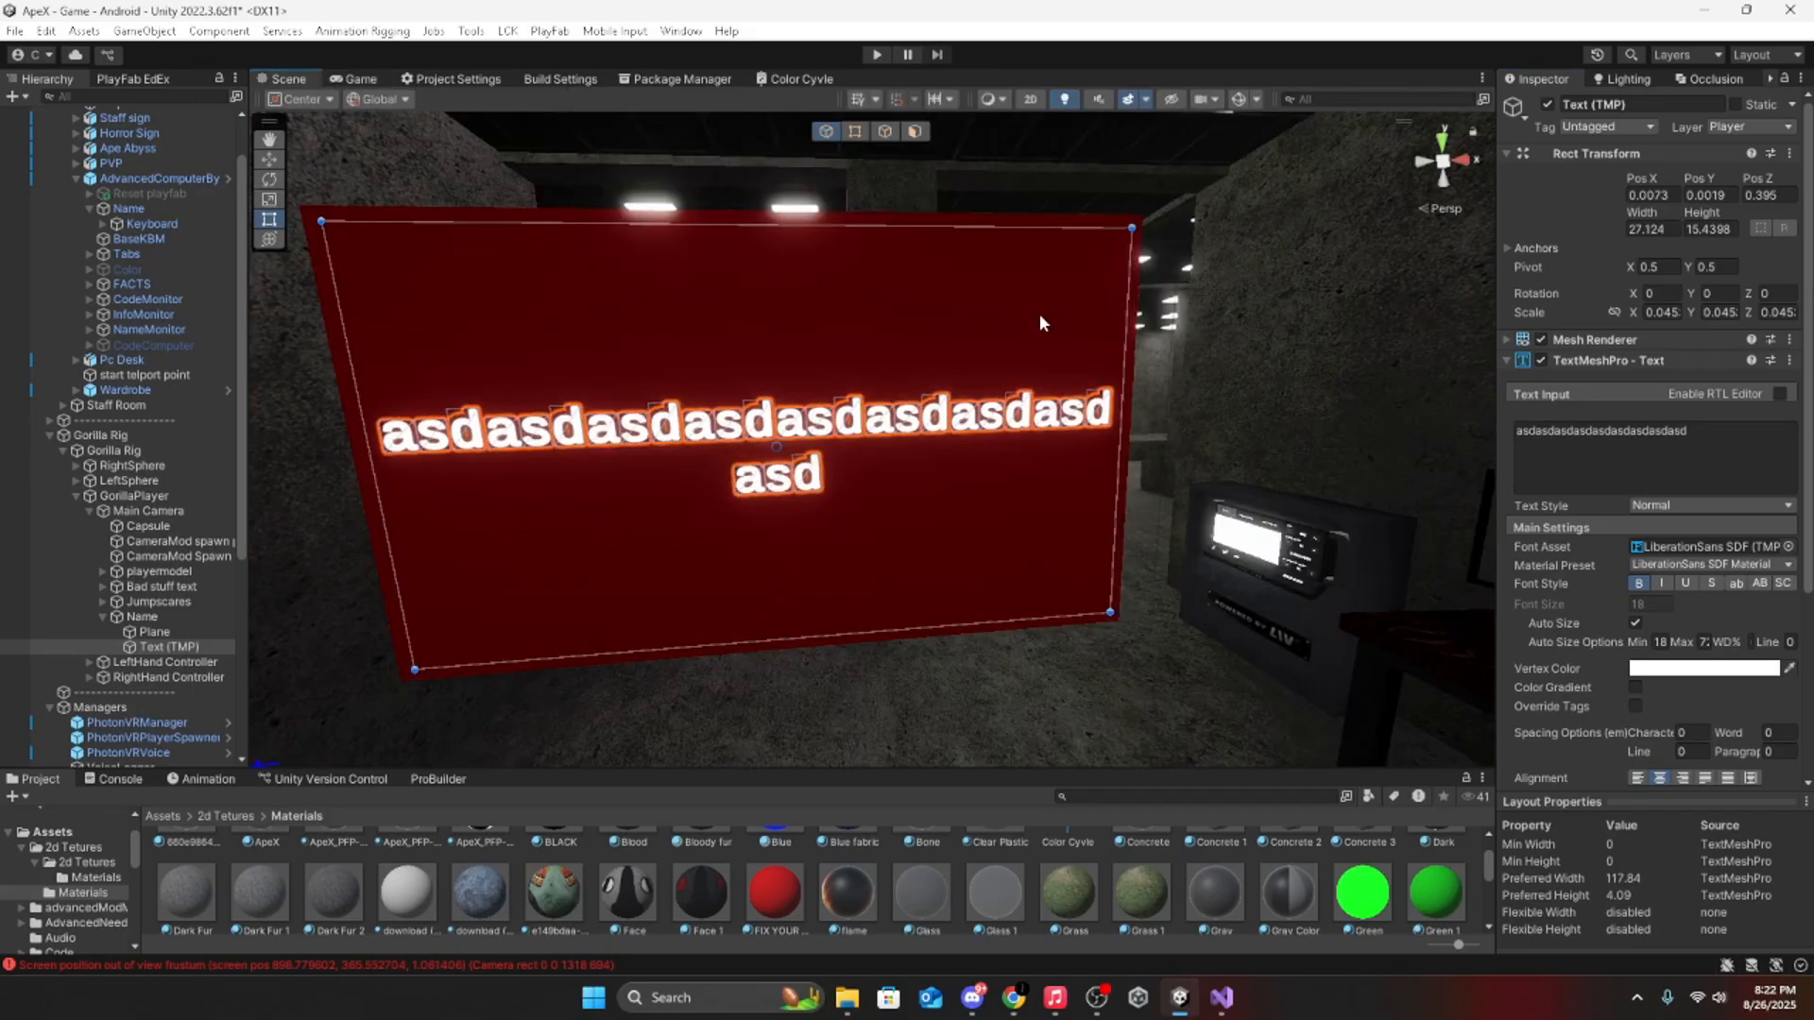
left_click(376, 77)
left_click(295, 79)
left_click(357, 78)
left_click(281, 94)
left_click(288, 79)
Step: Enlarge the red plane behind the text uniformly to a scale of about 0.140, 0.089, 0.082
left_click(155, 631)
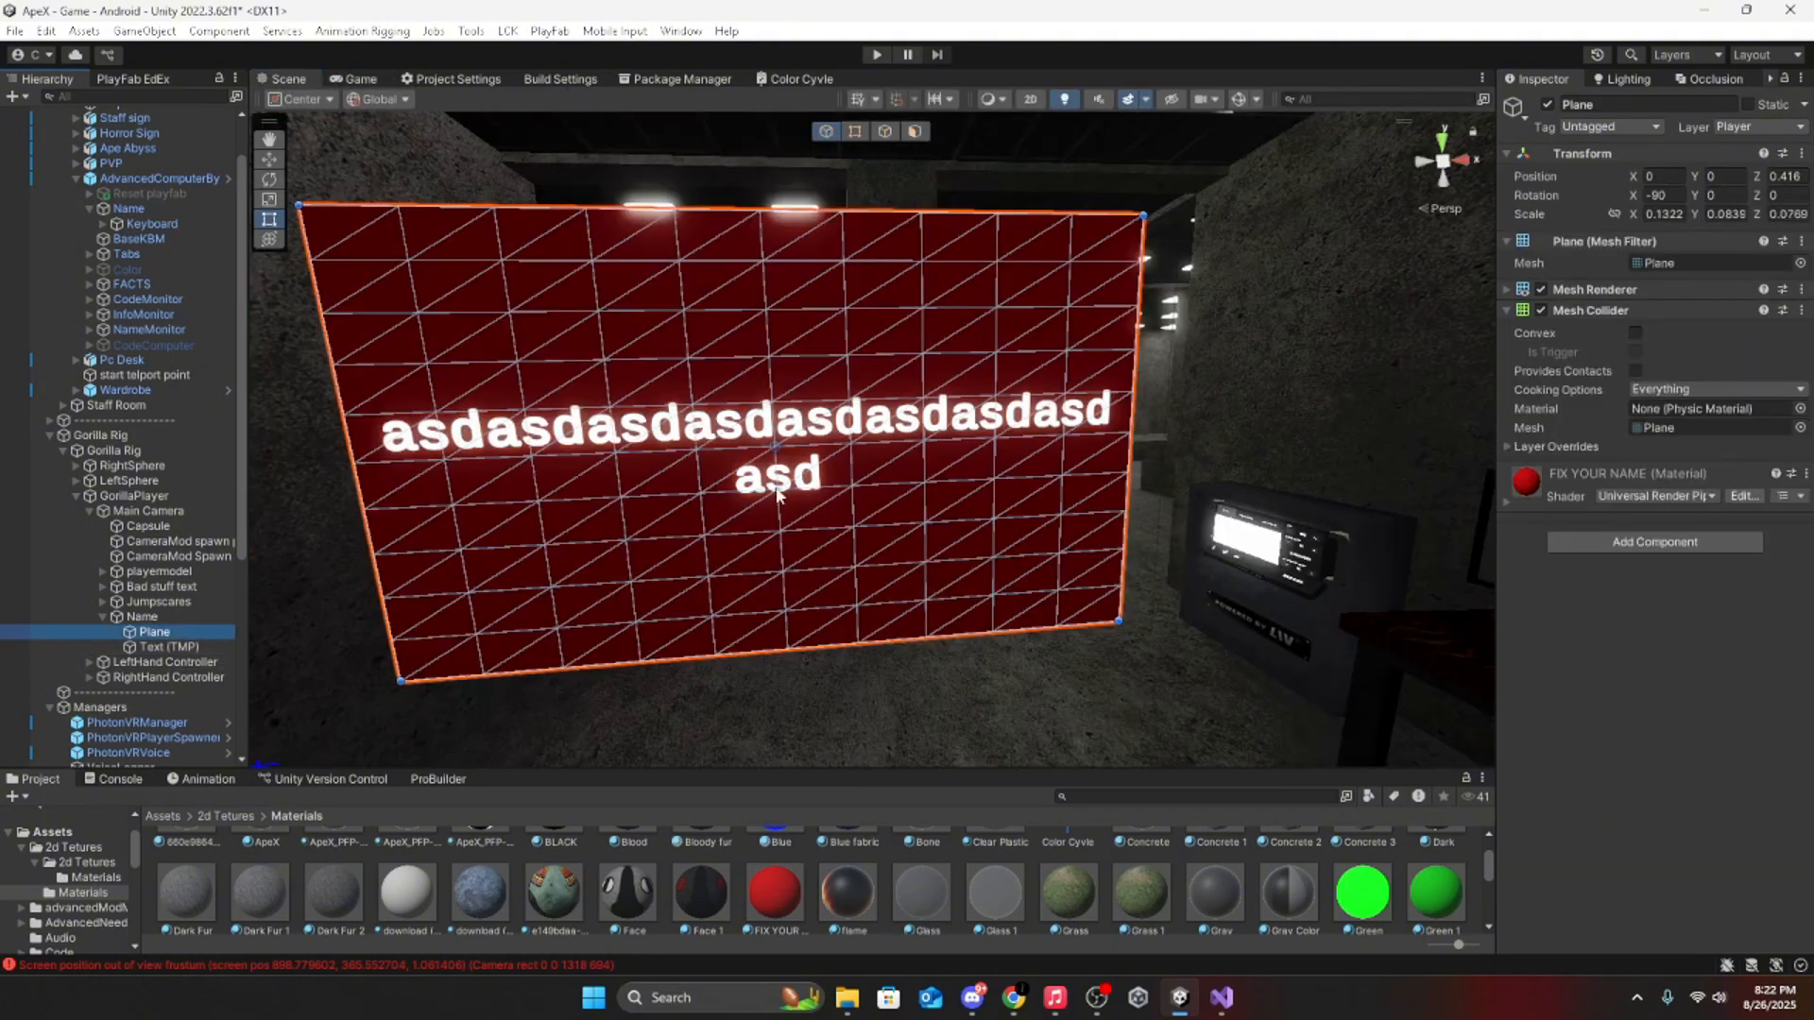
left_click(272, 238)
left_click_drag(775, 448, 783, 449)
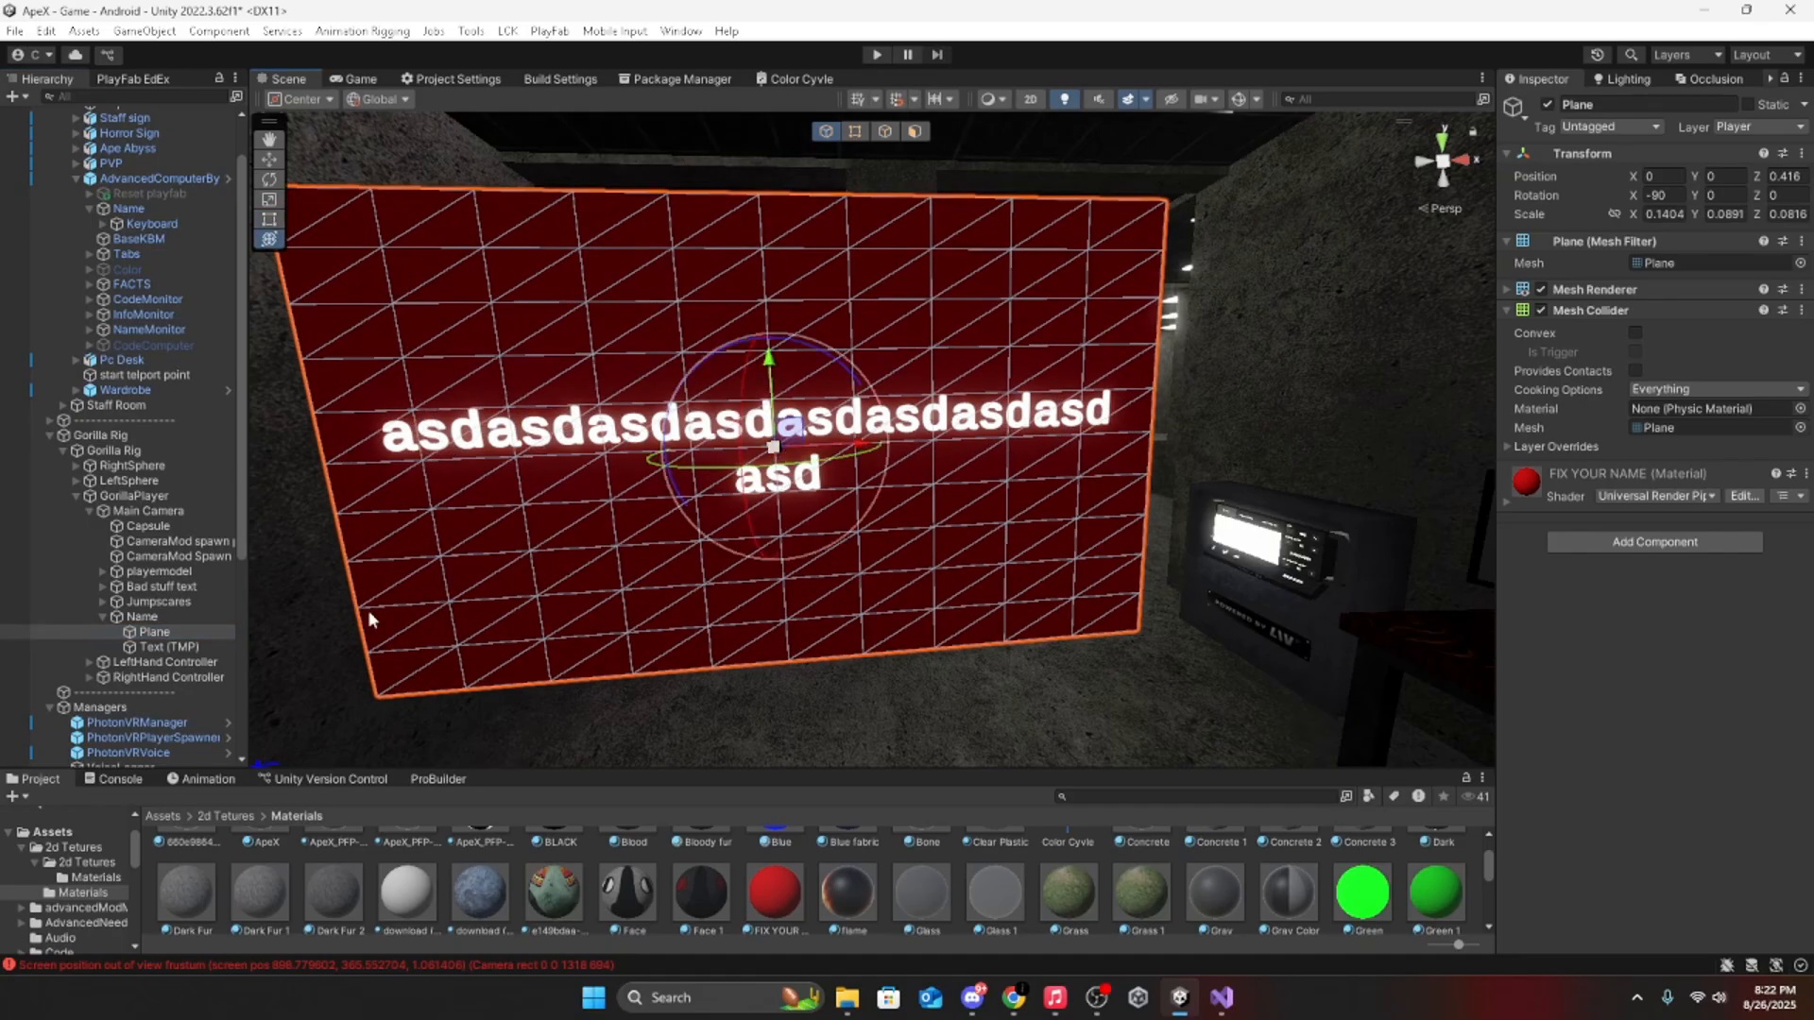
Step: Rename the red plane to "Name Ui" and its text object to "Name UI text"
left_click(1652, 104)
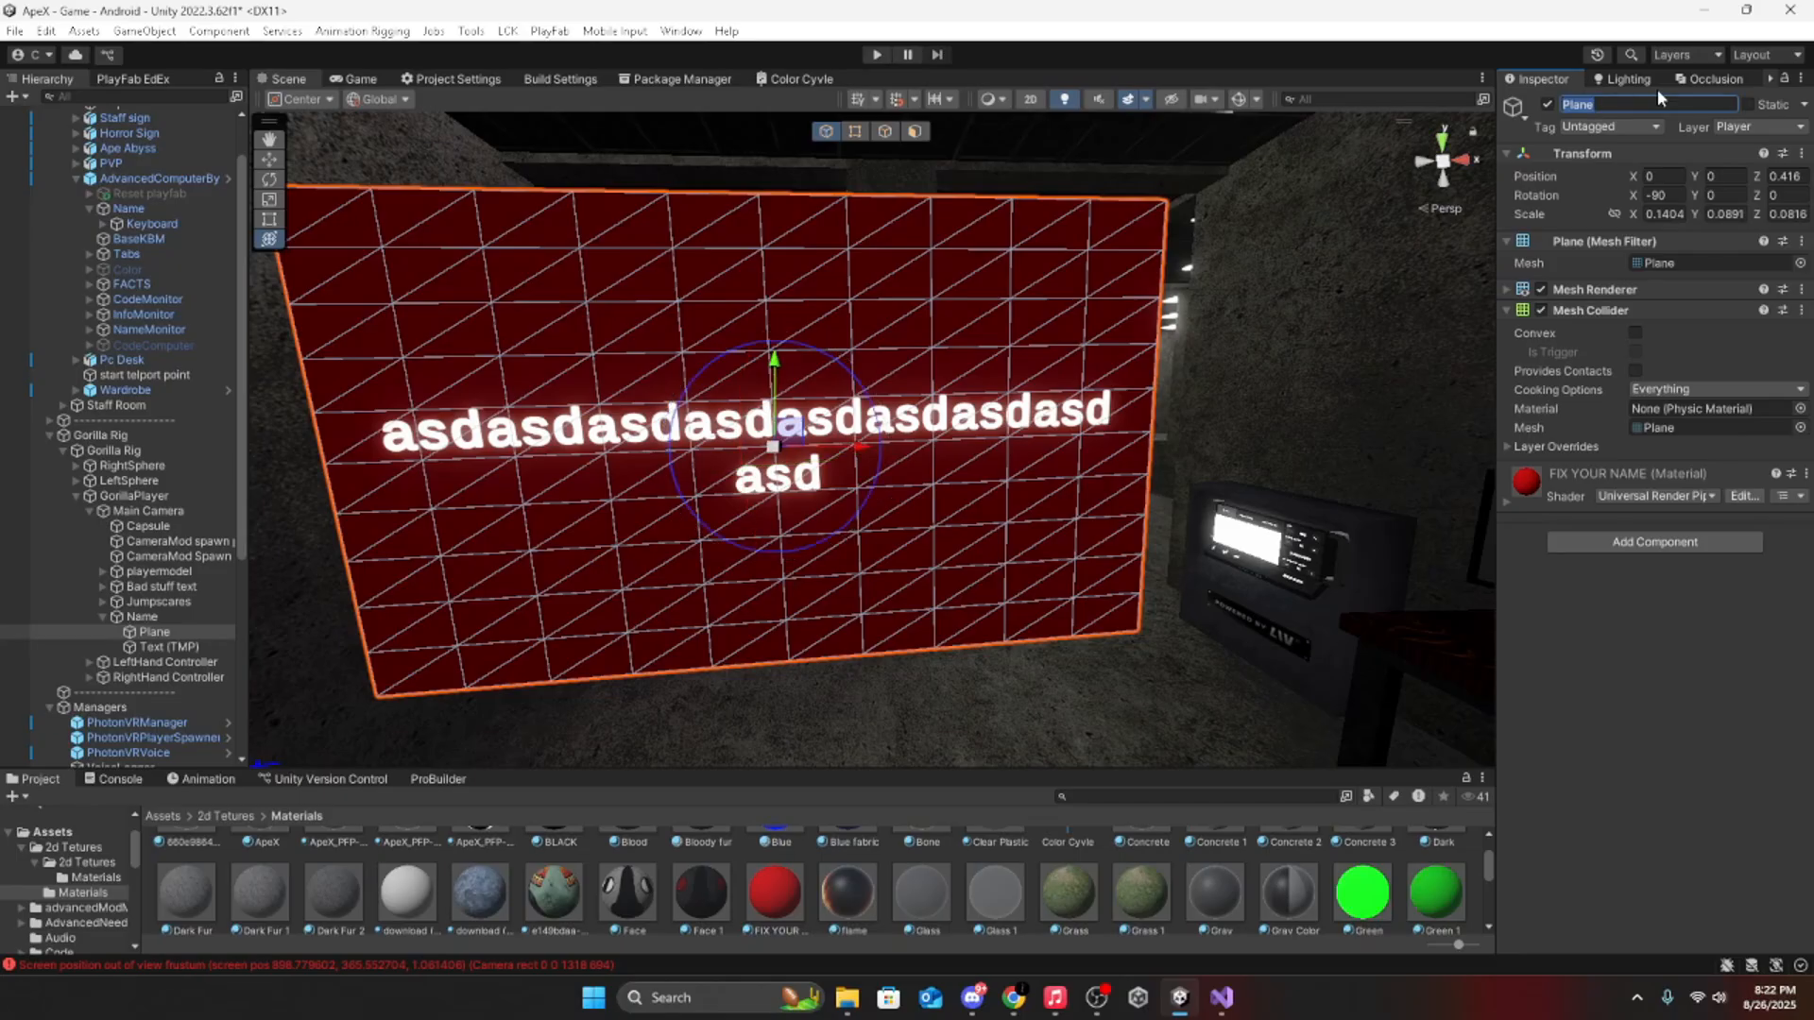
type("Name UI")
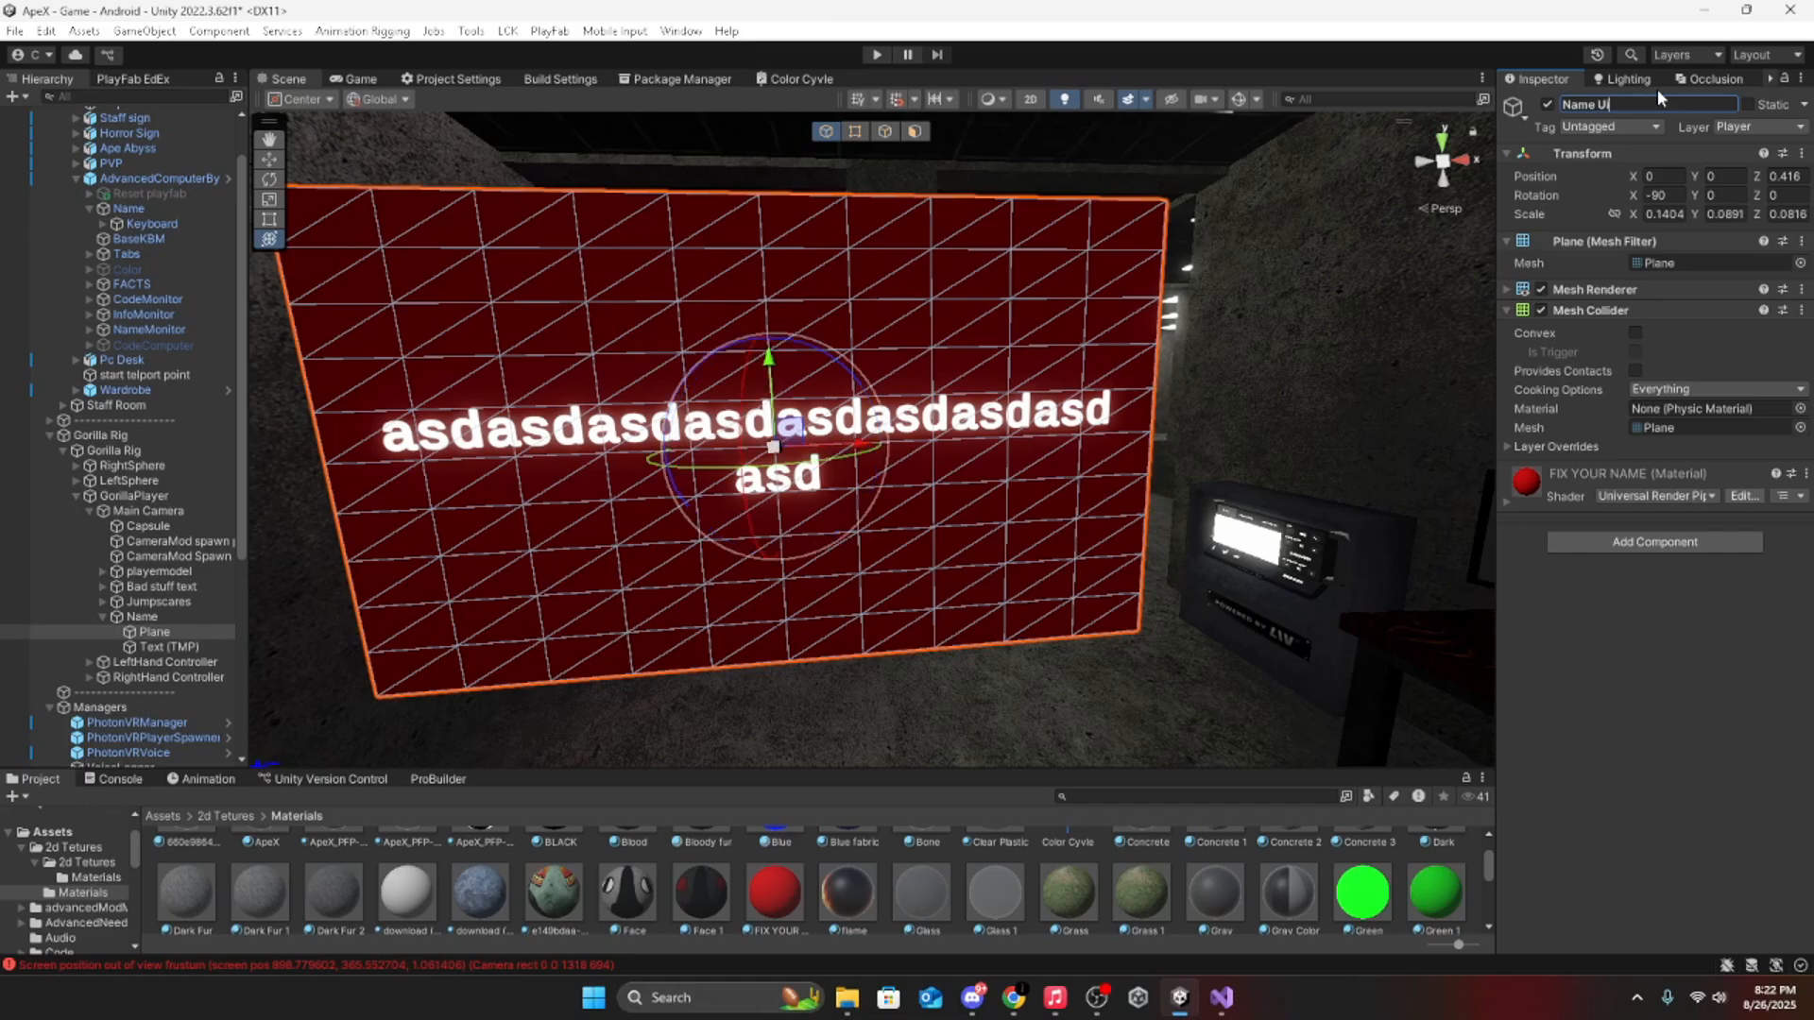
left_click(168, 646)
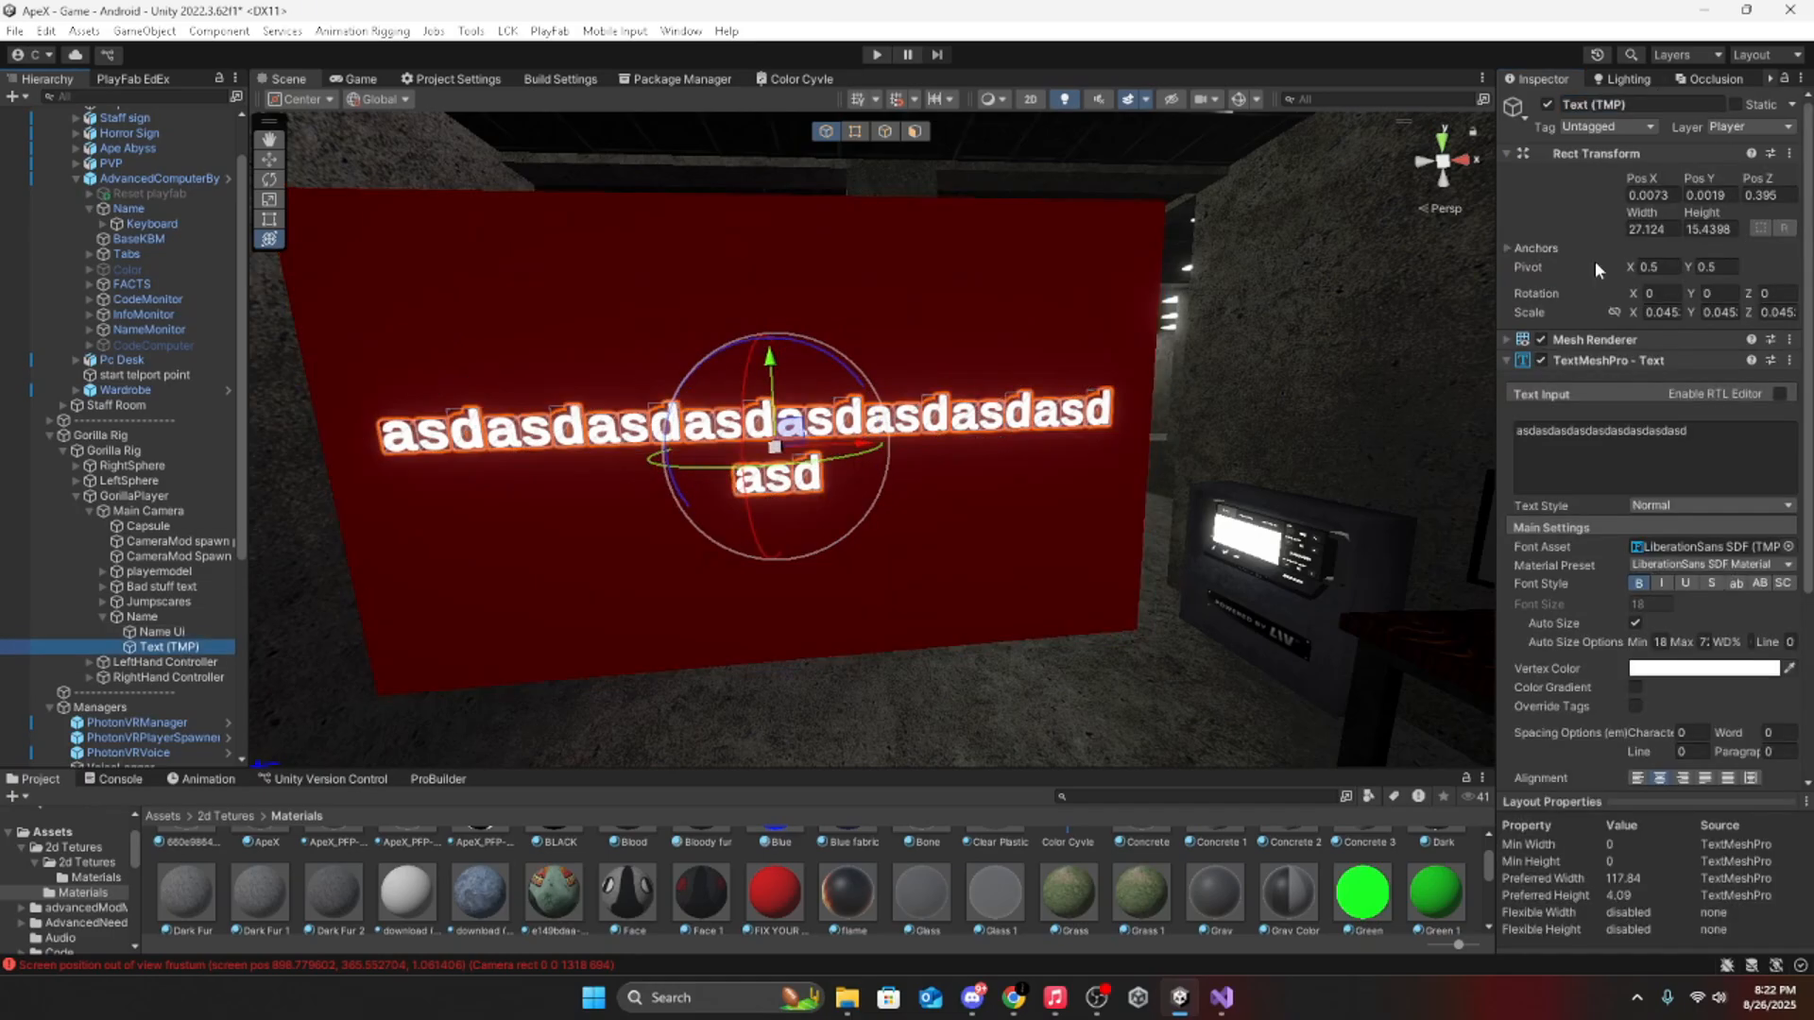
left_click(1649, 105)
type("Na")
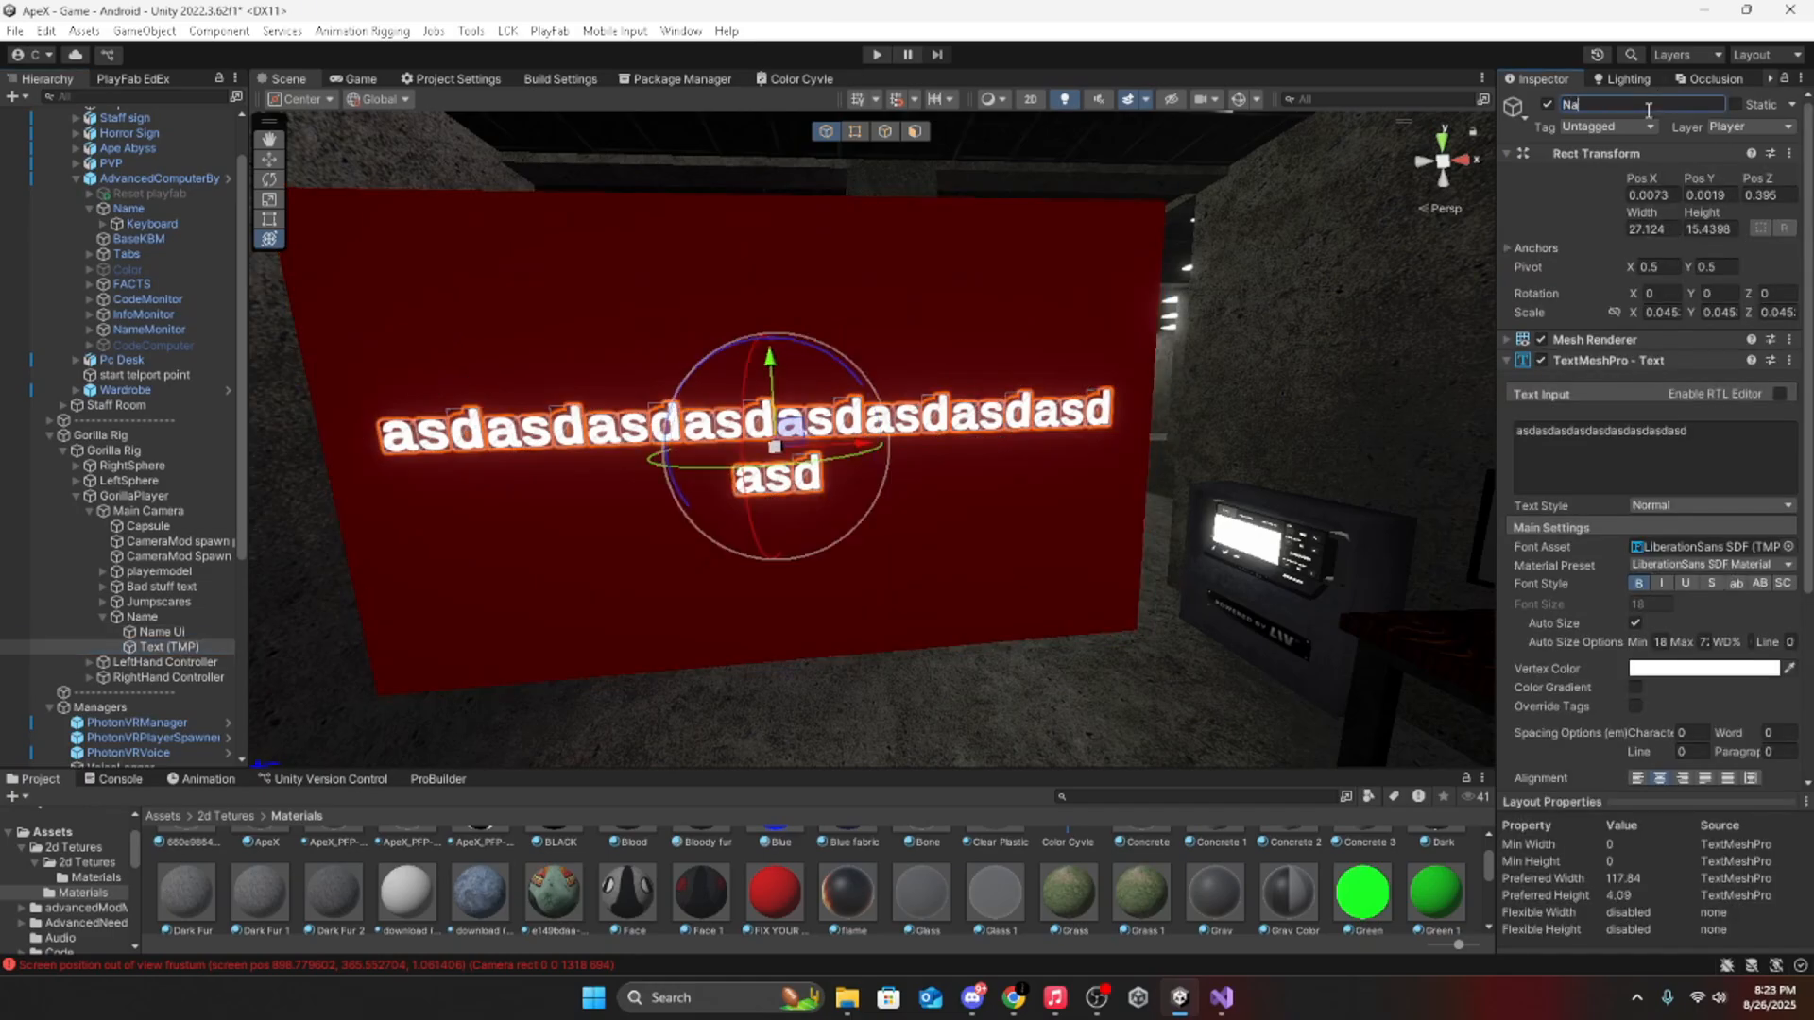
type("me U")
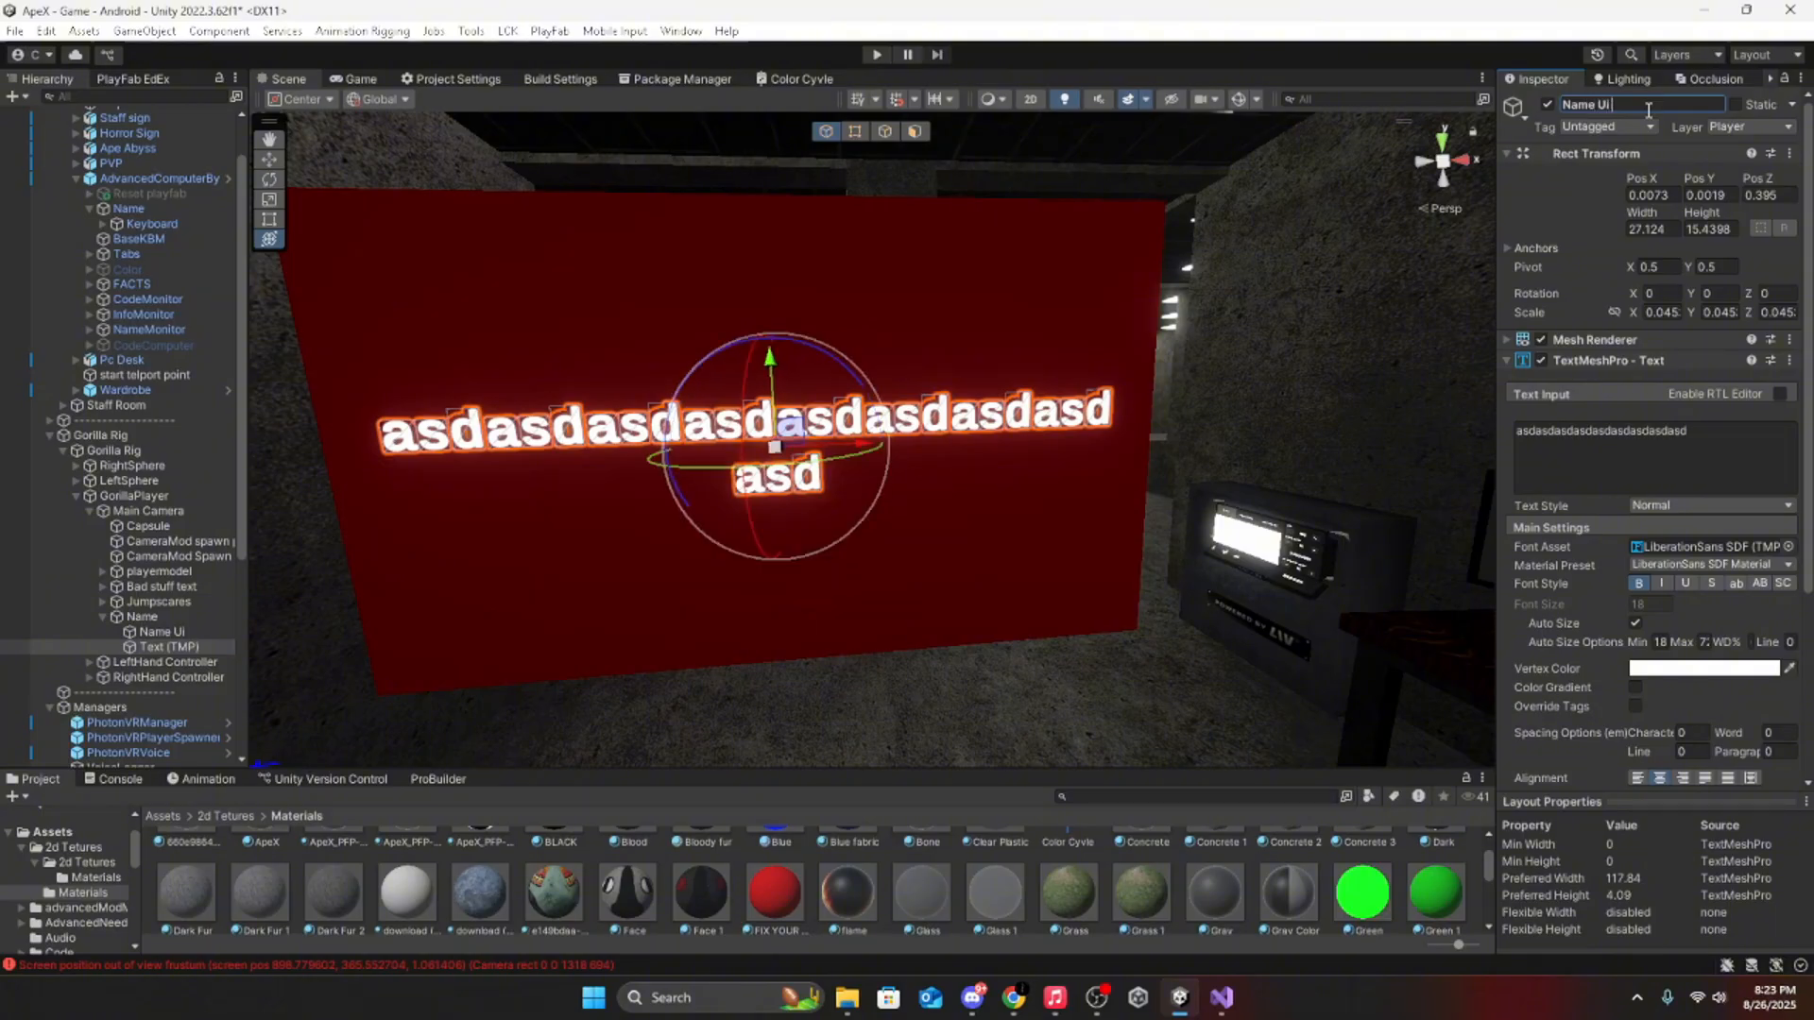
type("I text")
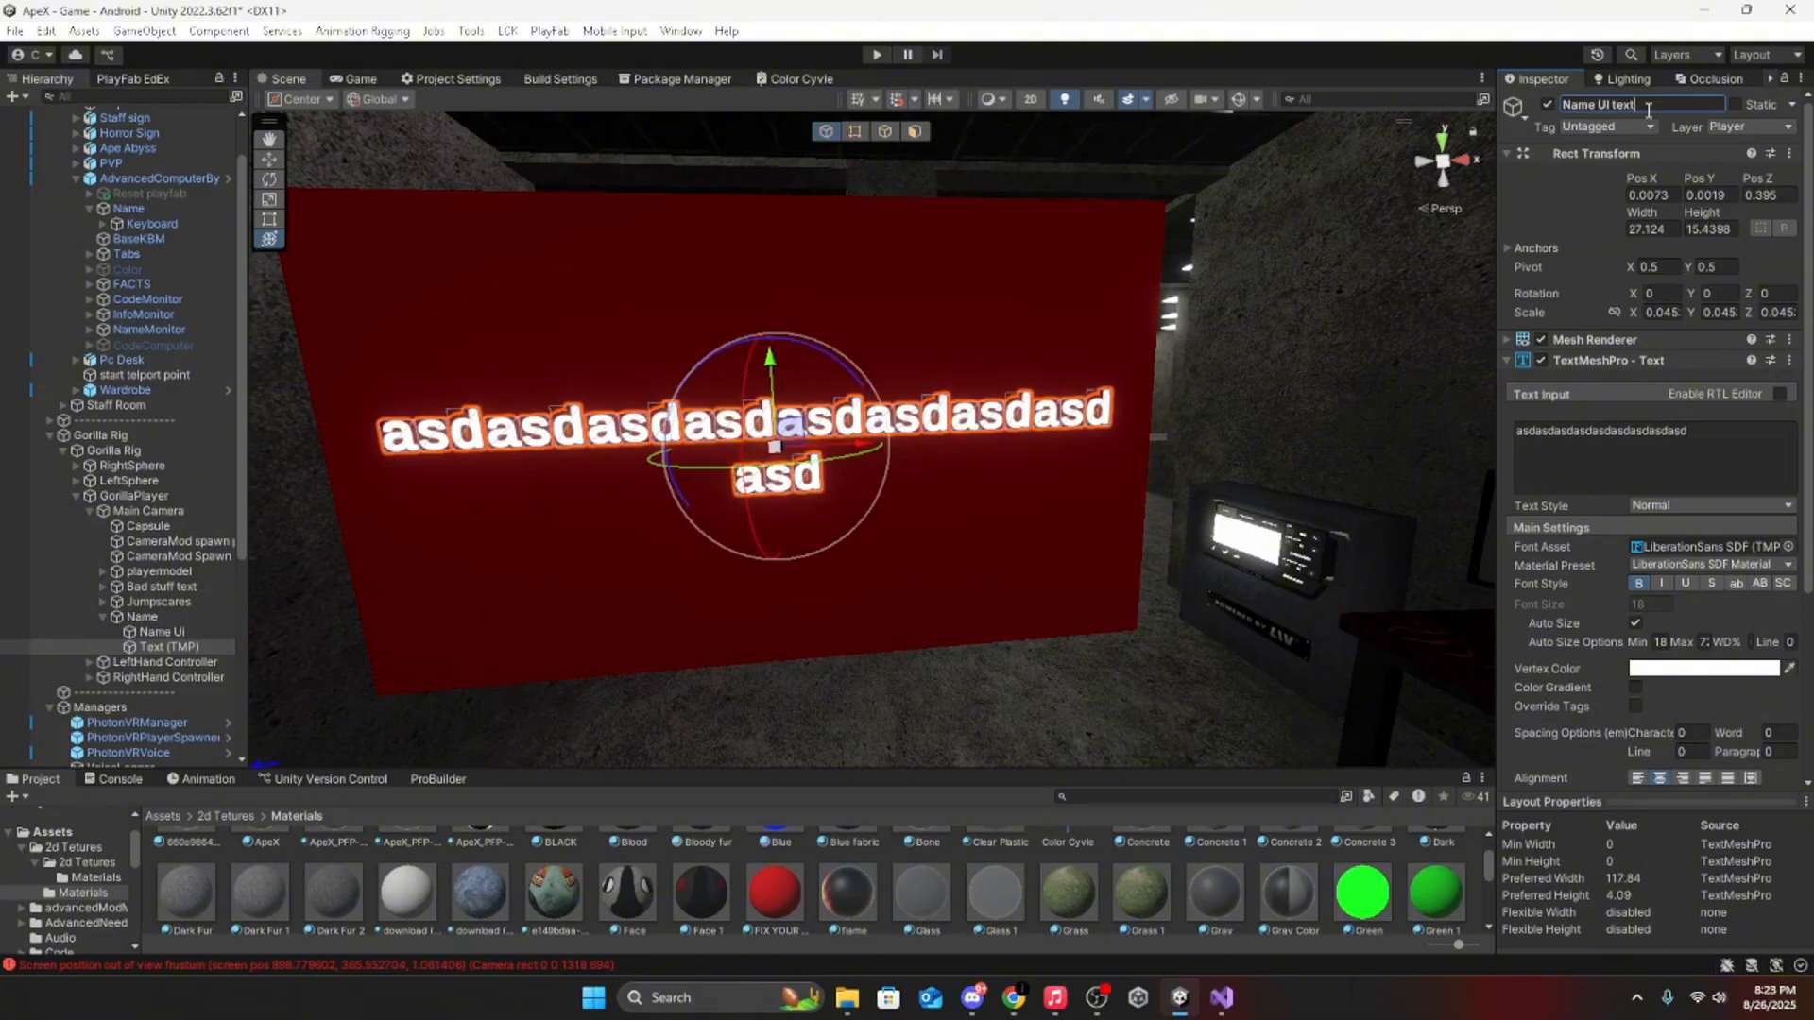
Step: Replace the filler content of Name UI text with "sample text"
left_click(1725, 450)
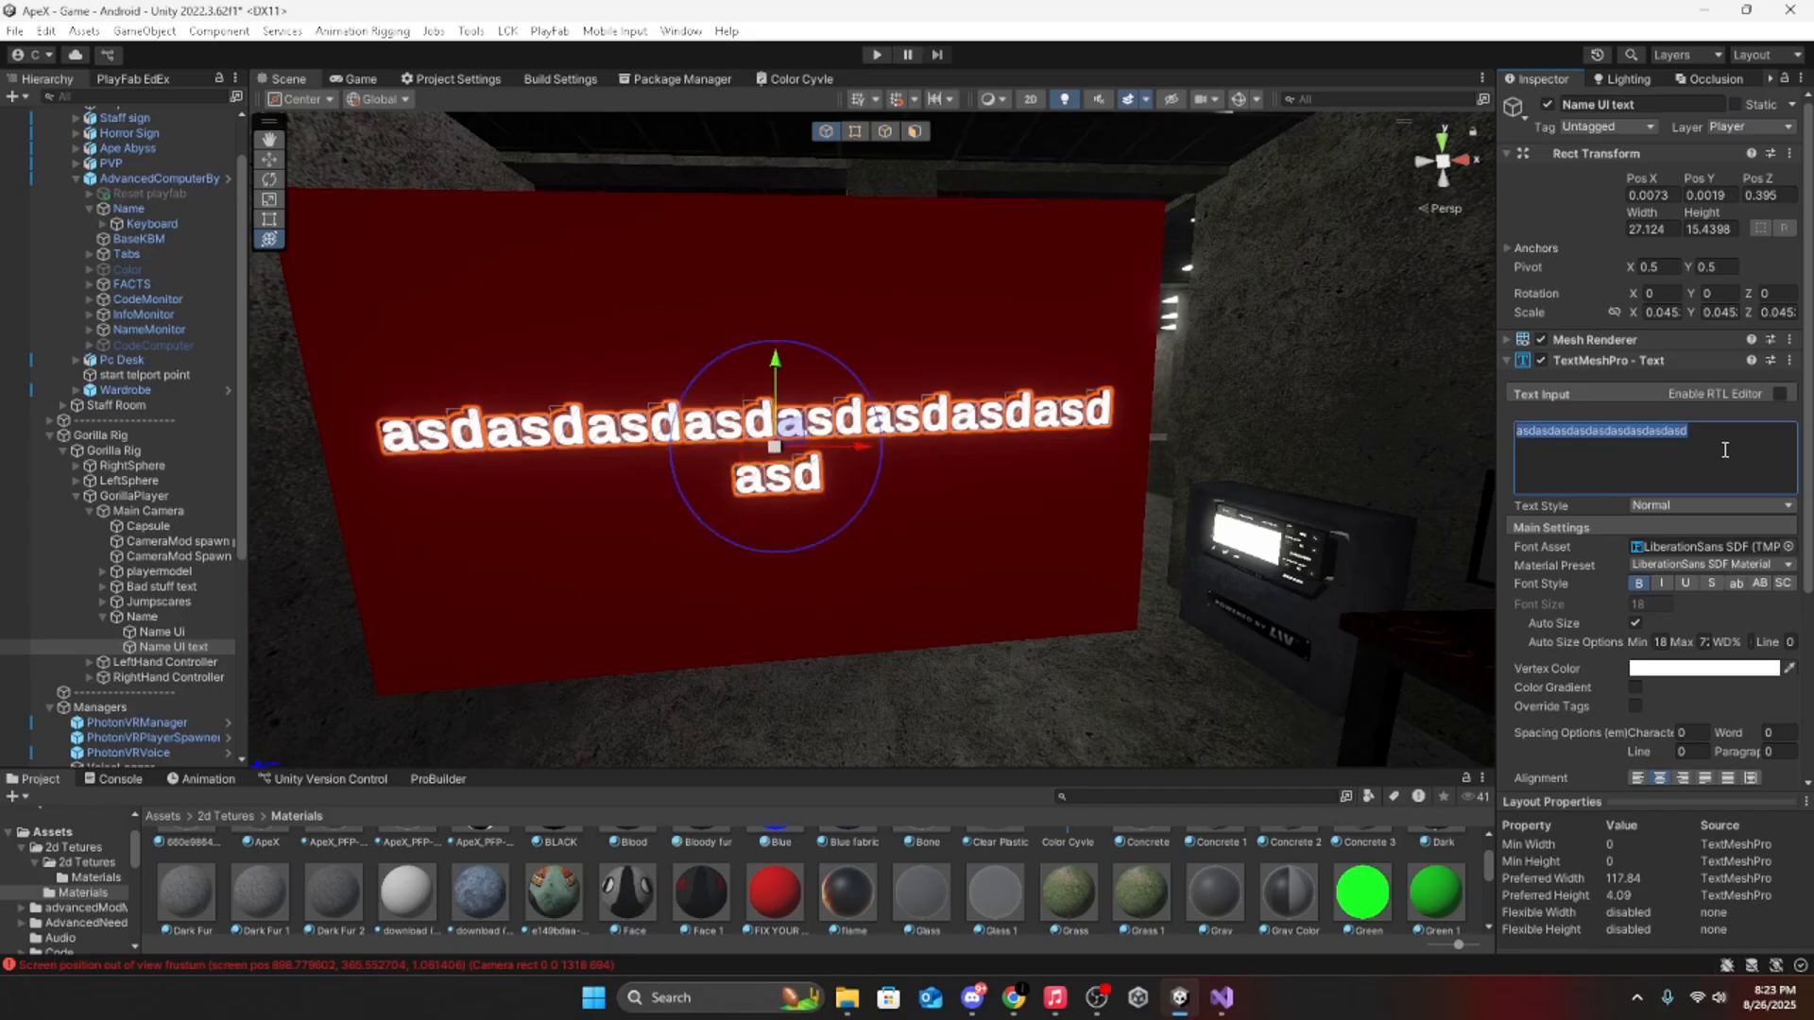
type("samn")
key("BackSpace")
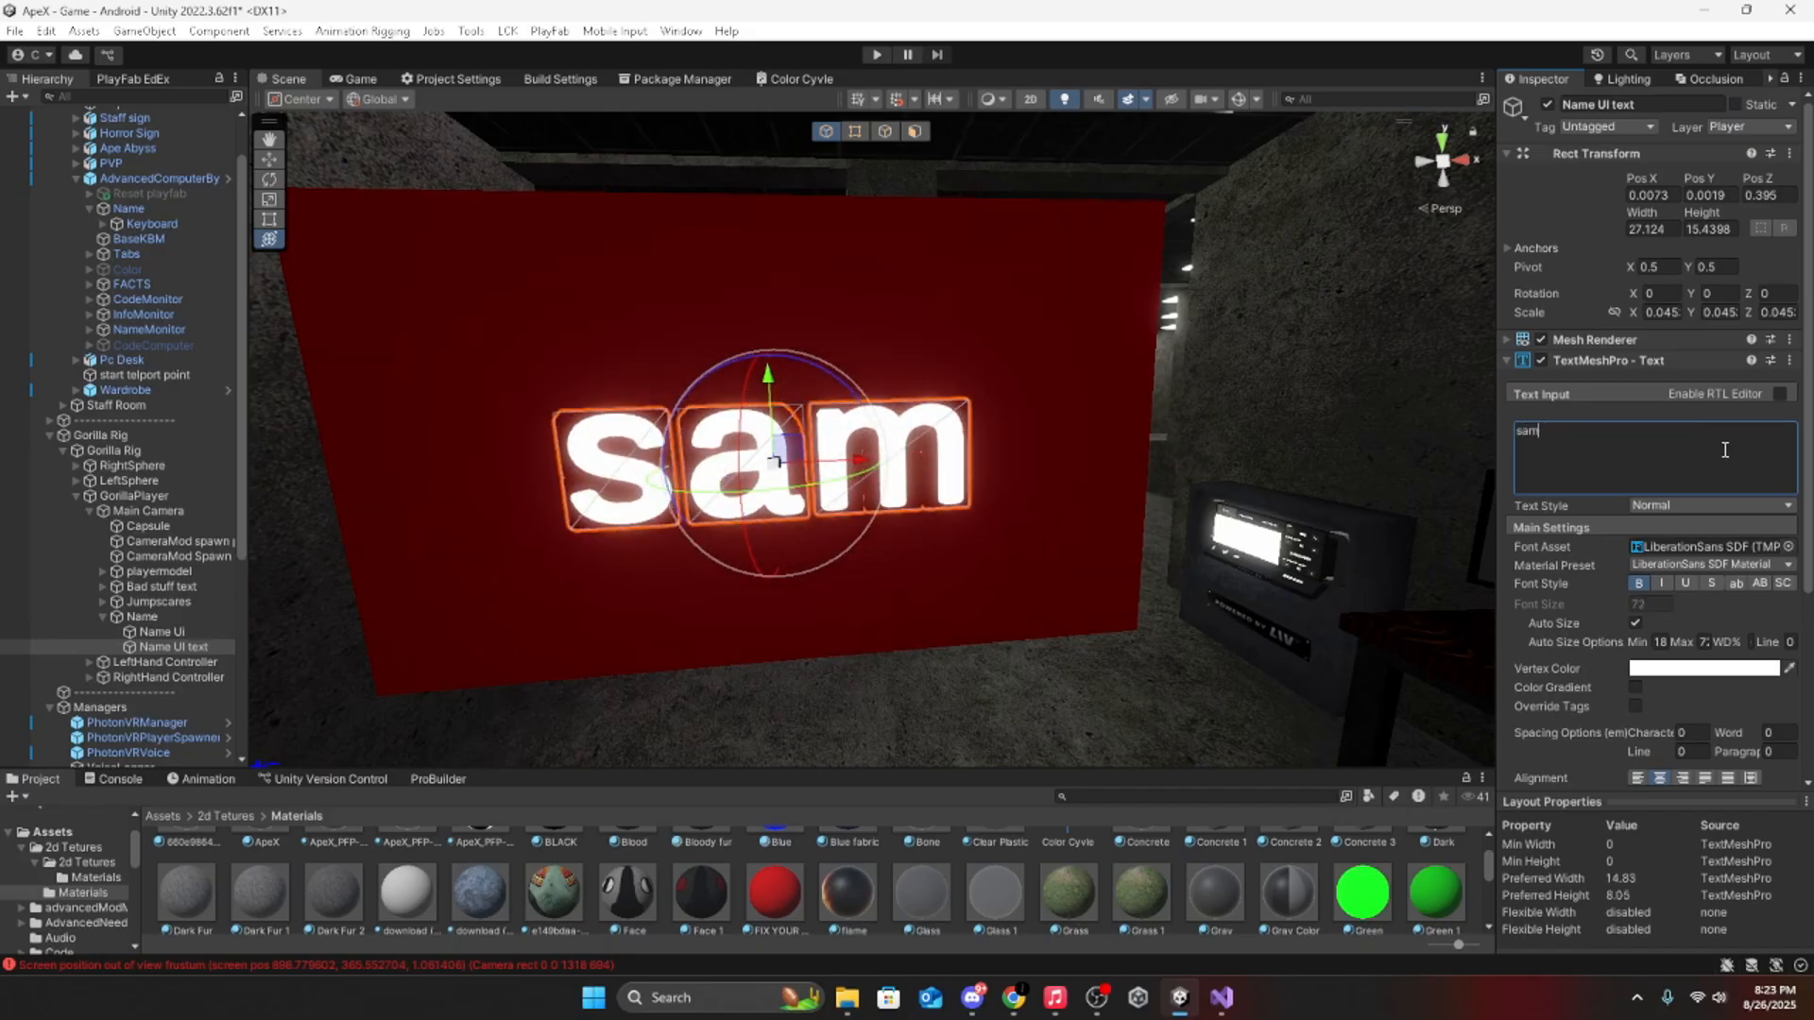
type("plle")
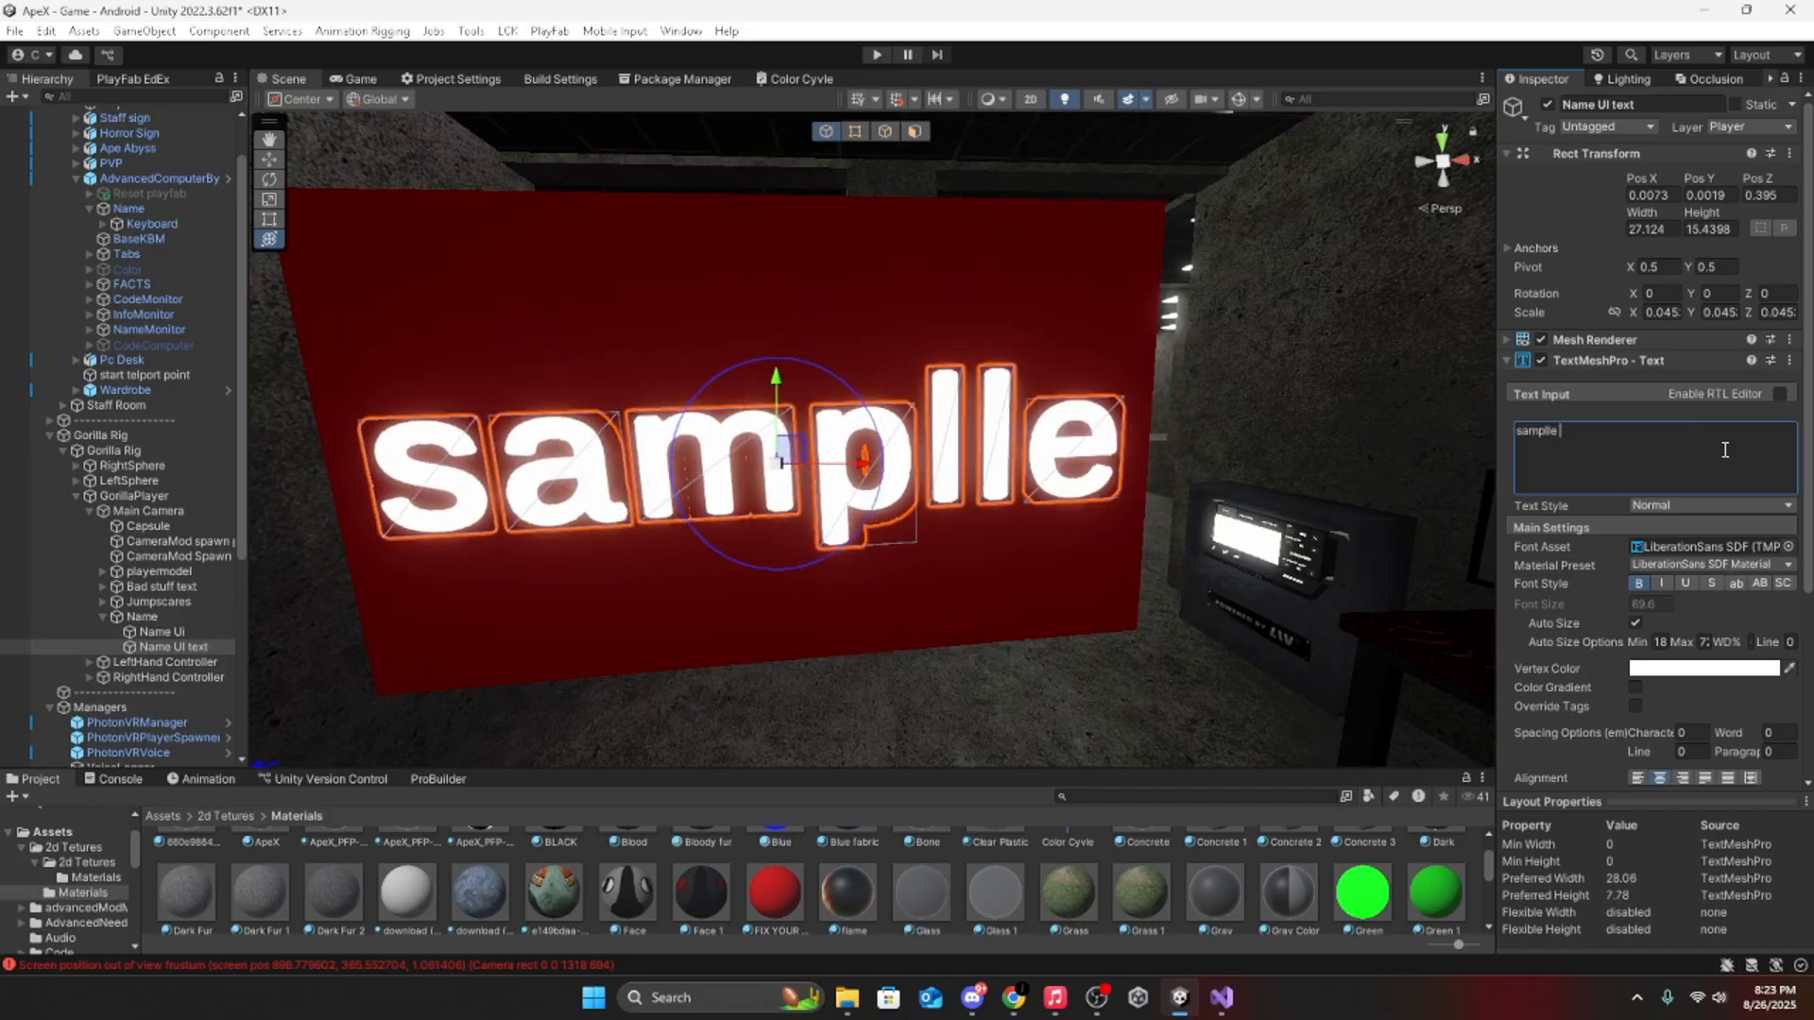
key("BackSpace")
key("BackSpace")
type("e text")
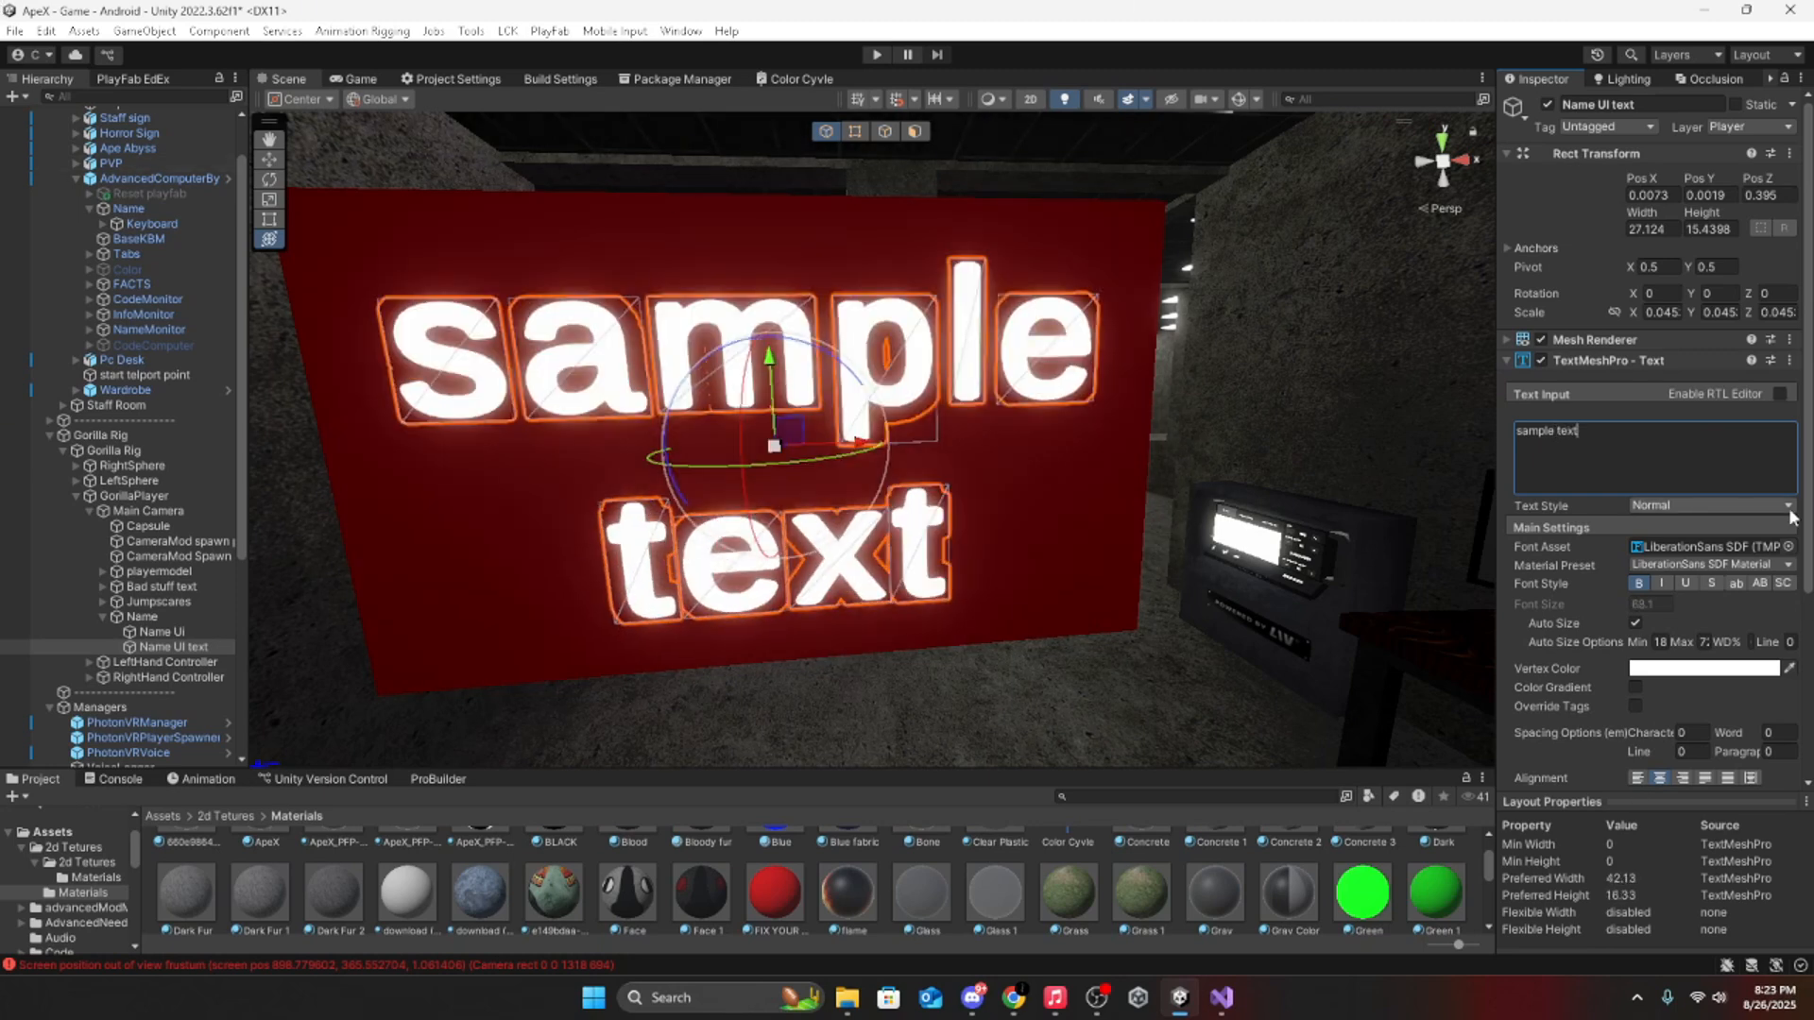
Step: On the Name Manager's Unique Name Manager script, assign Name Ui as the Alert Object and Name UI text as the Feedback Text
scroll(1724, 717, "down", 5)
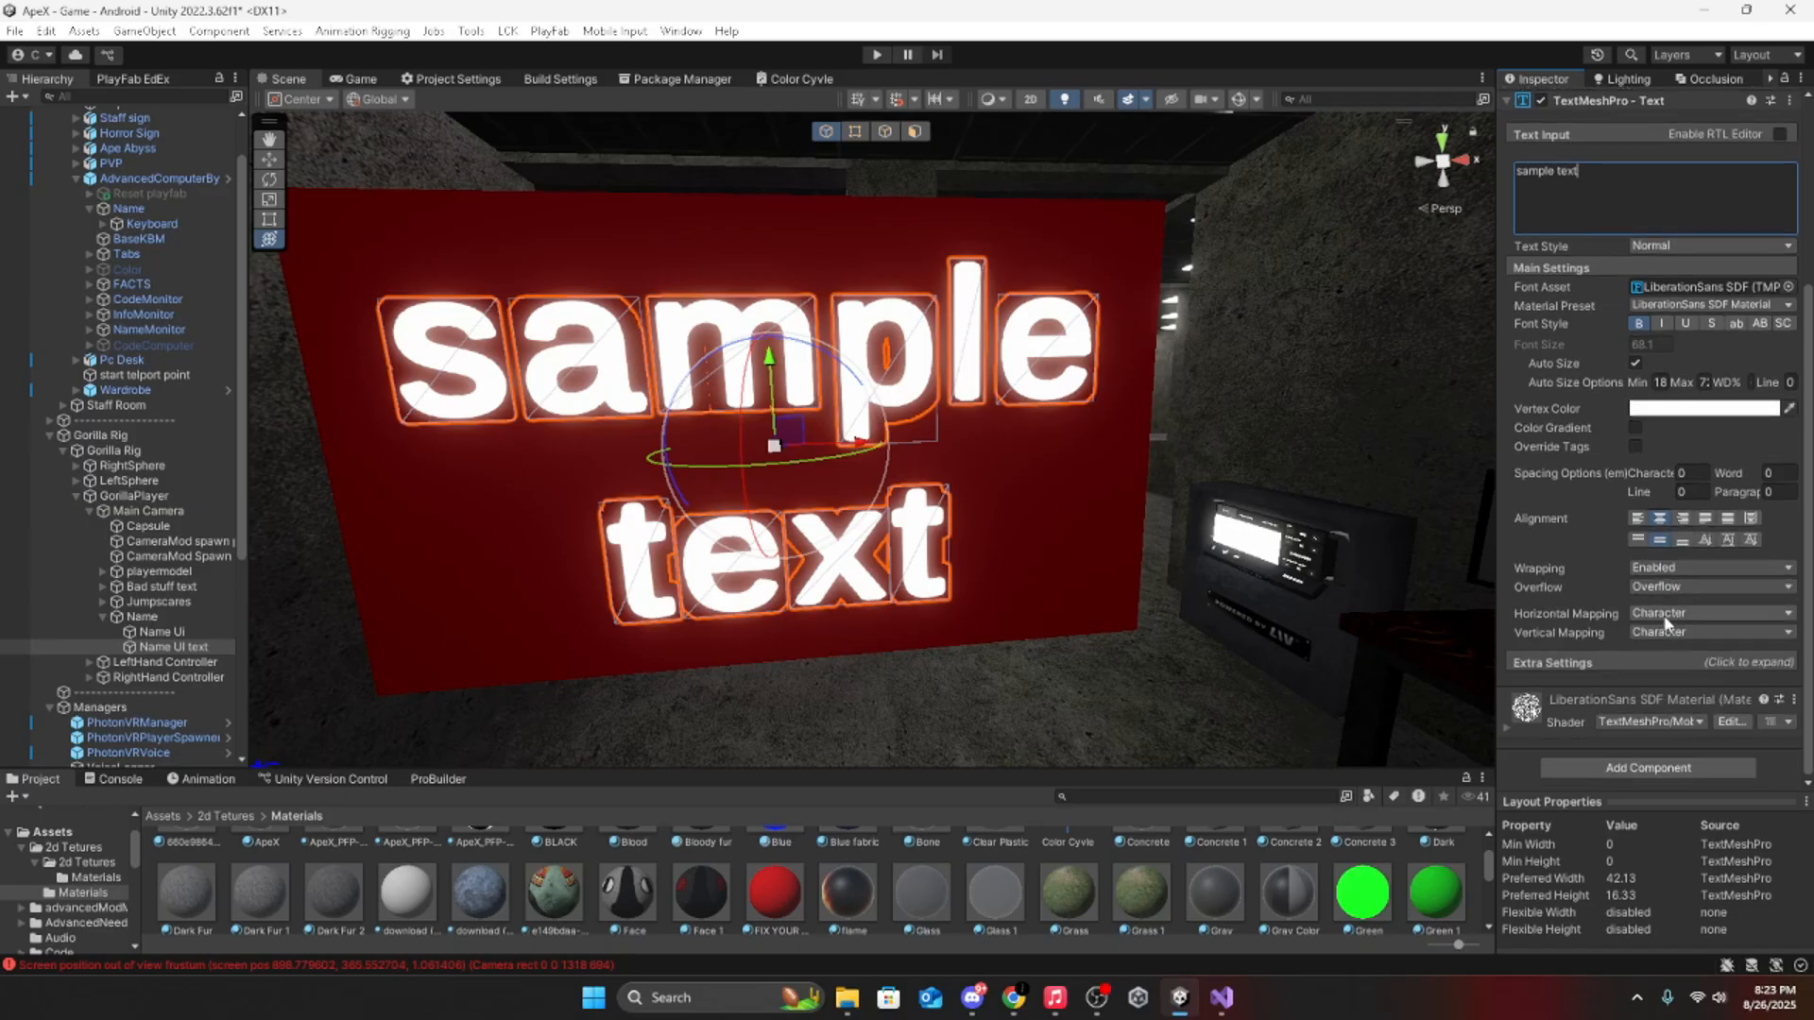
scroll(259, 622, "down", 3)
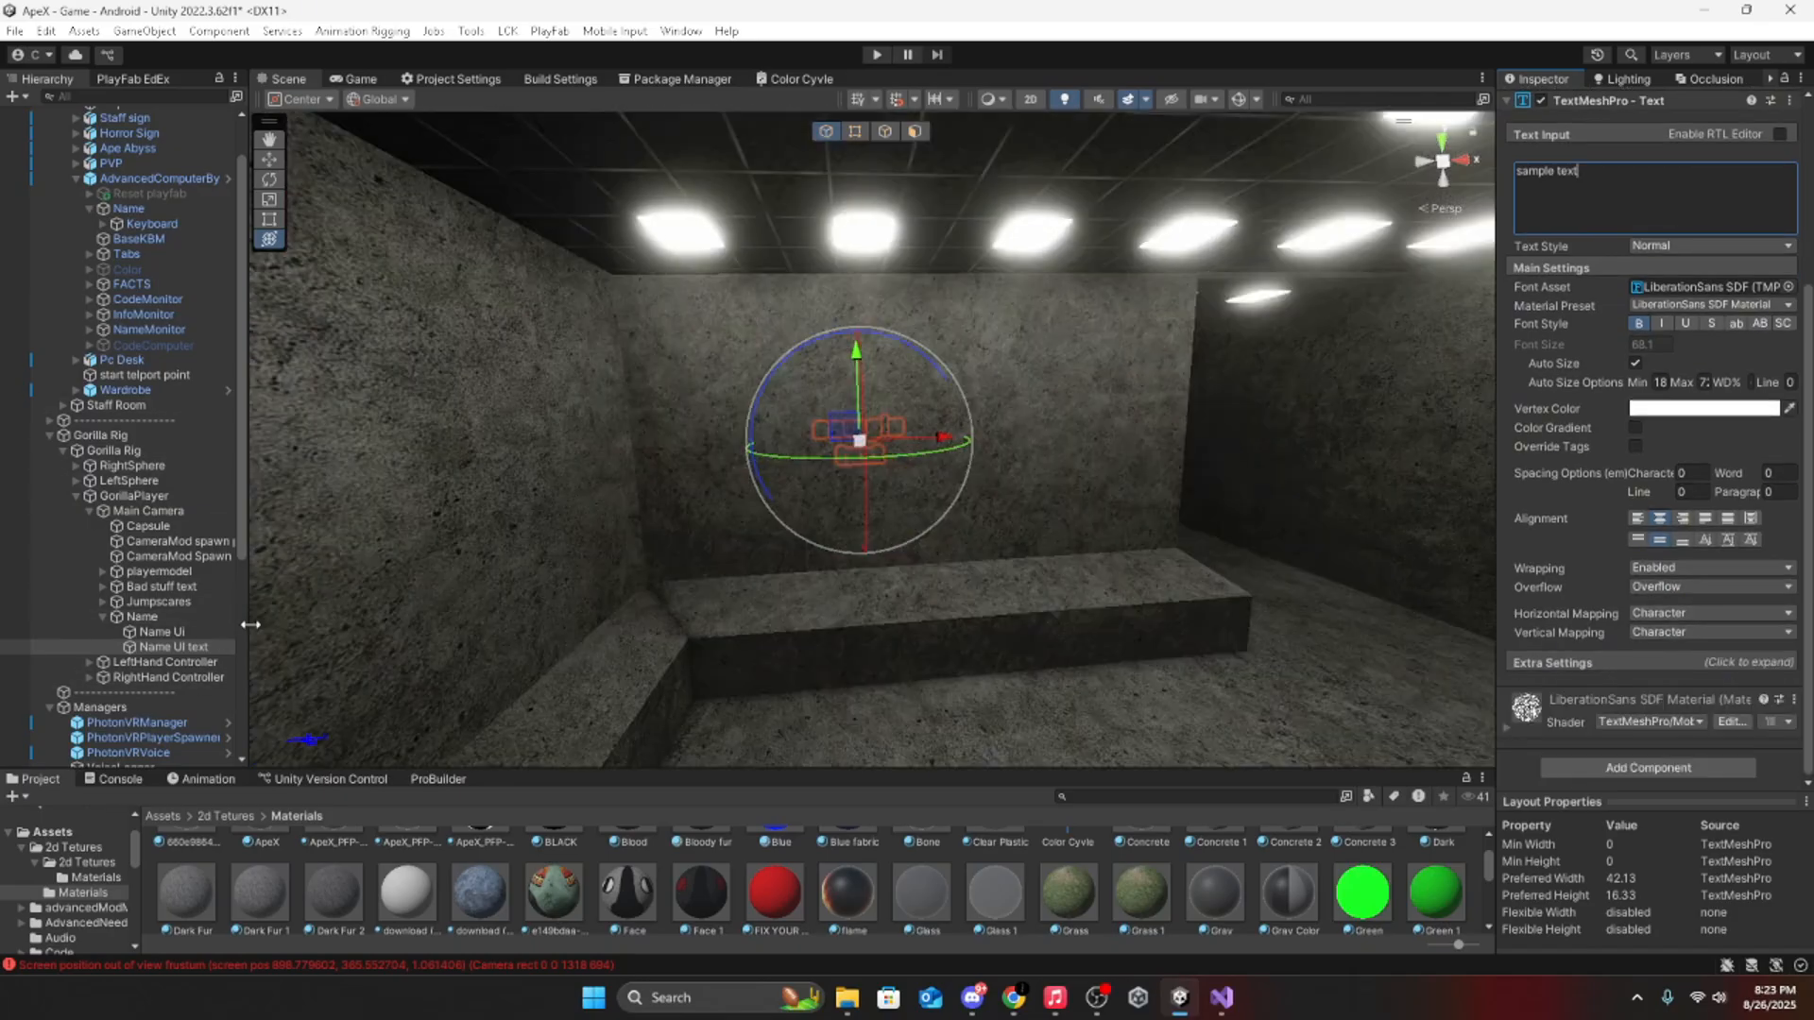
scroll(165, 670, "down", 2)
scroll(163, 665, "down", 4)
scroll(71, 377, "up", 3)
scroll(790, 551, "up", 3)
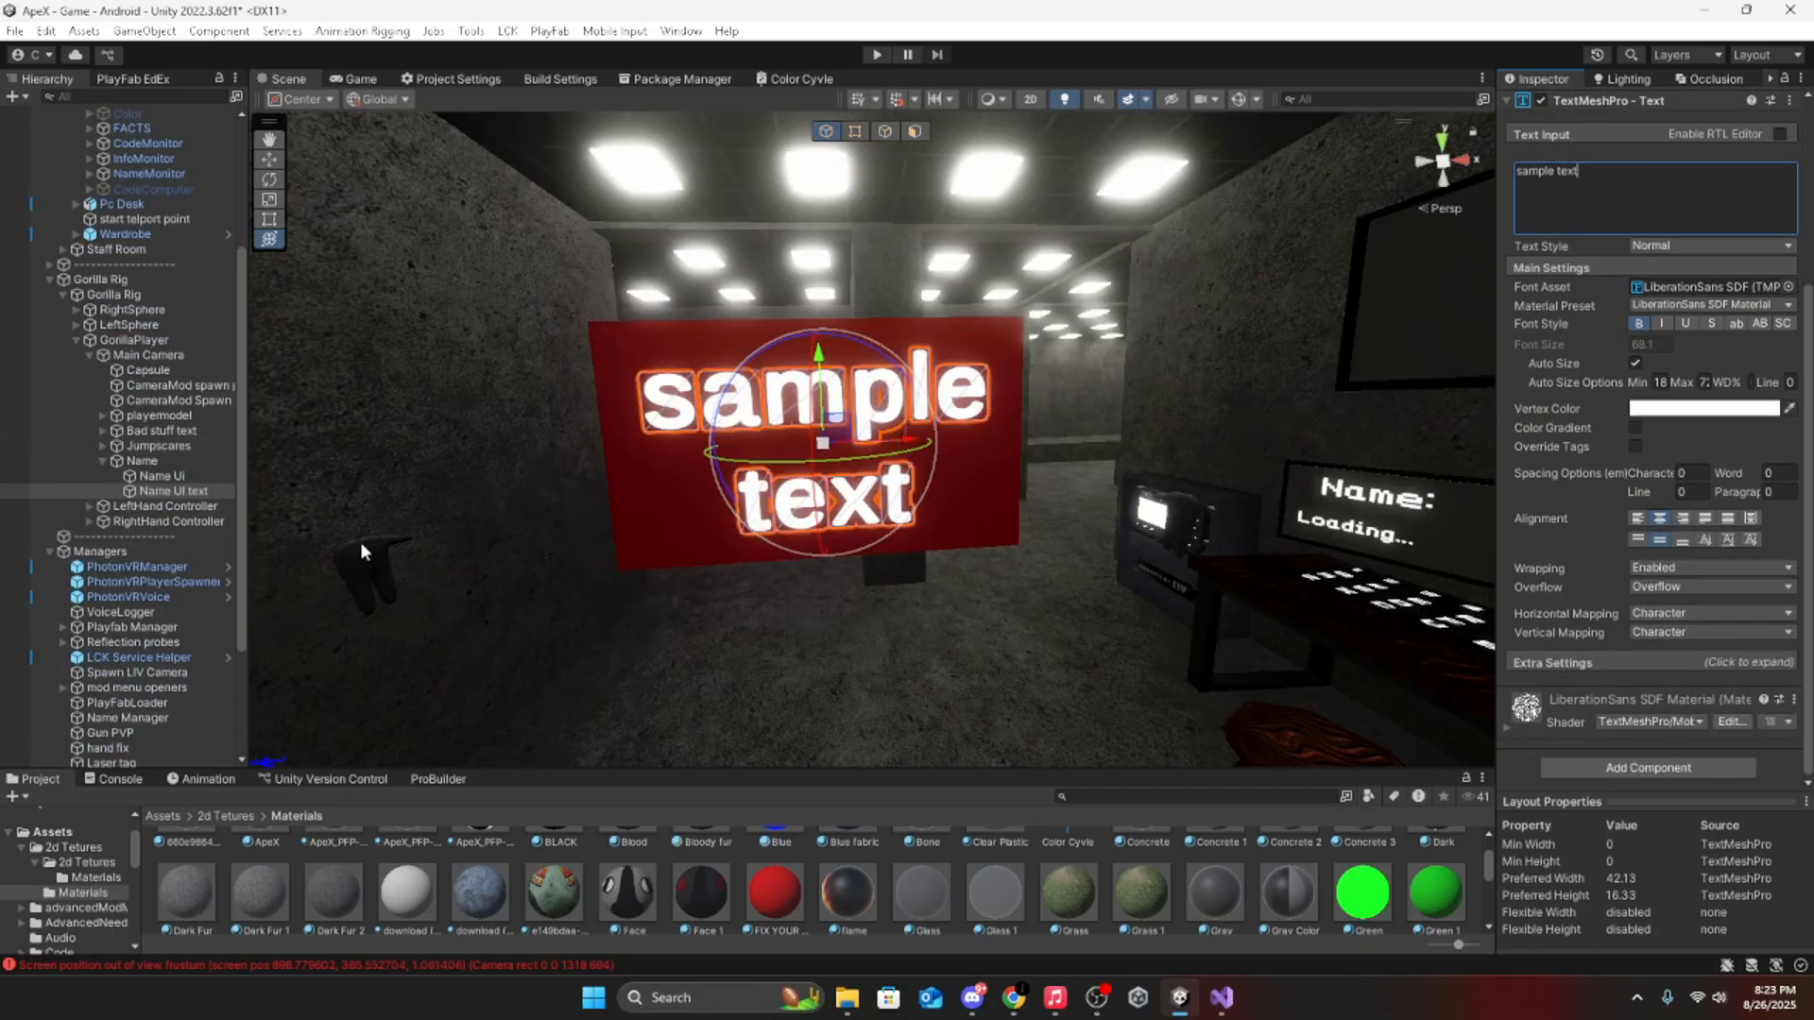
scroll(131, 623, "down", 2)
left_click(125, 665)
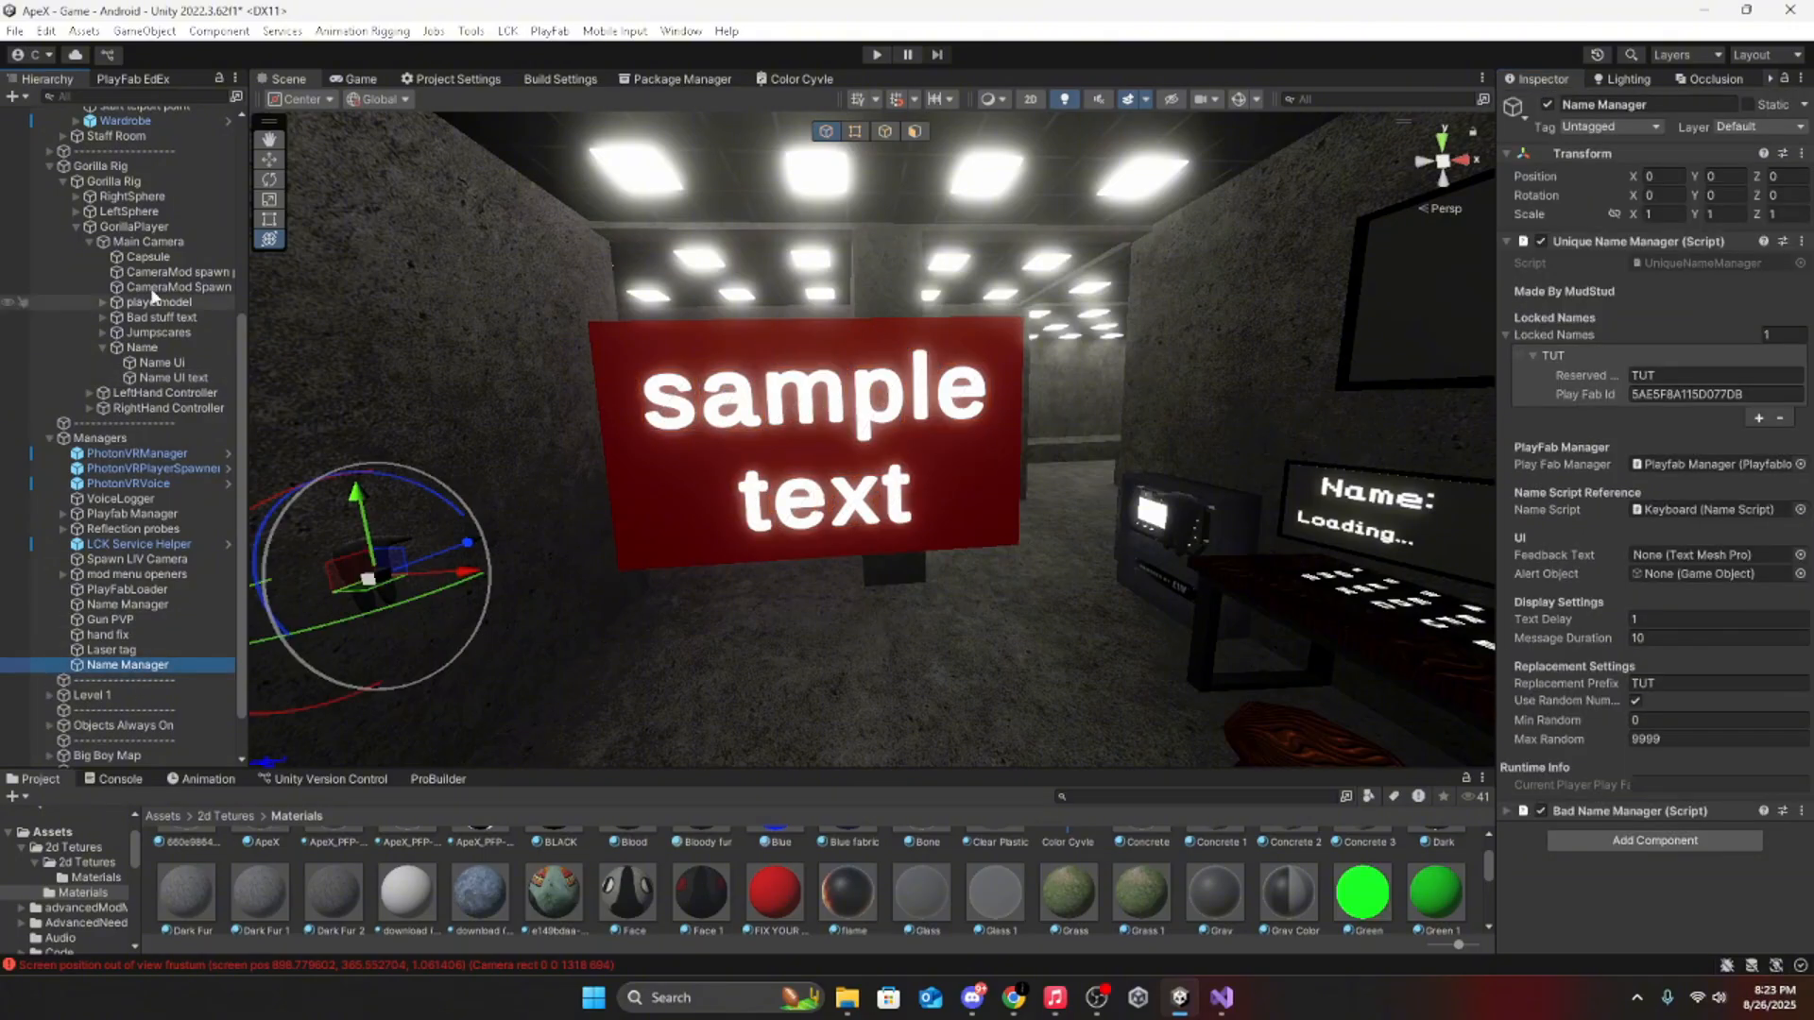
left_click(153, 366)
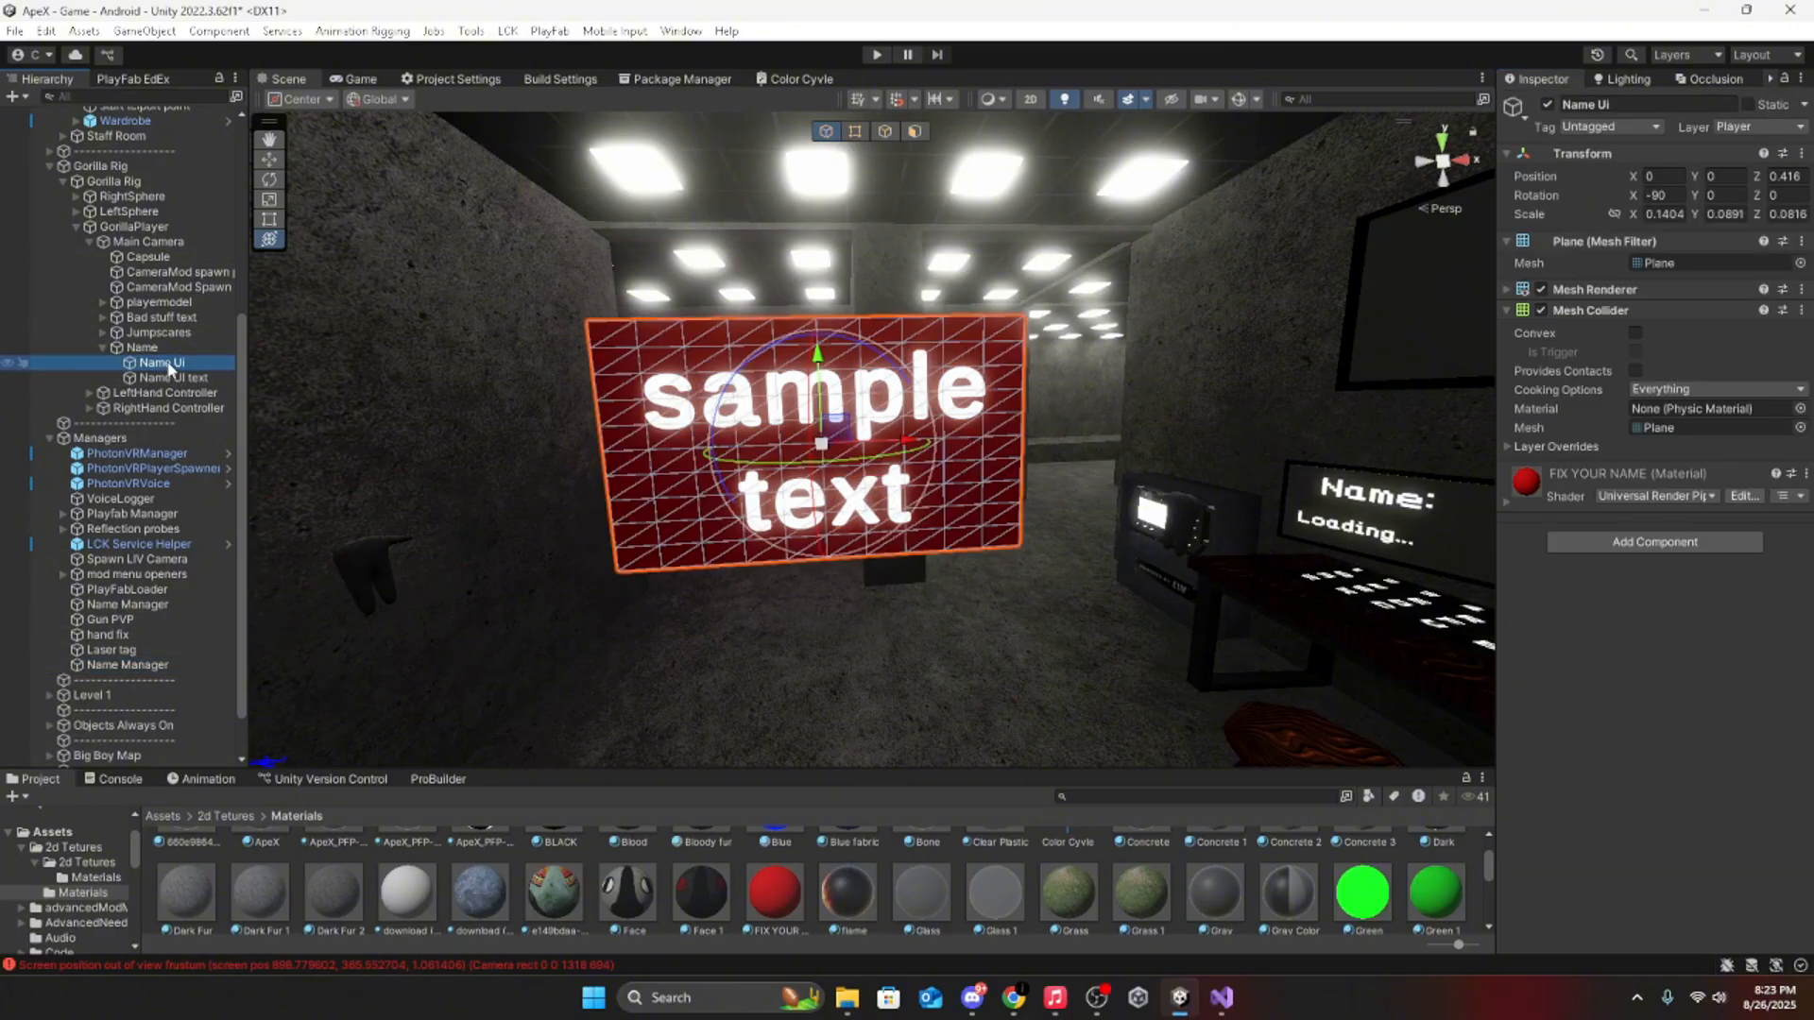
left_click(133, 665)
left_click_drag(152, 368, 1682, 578)
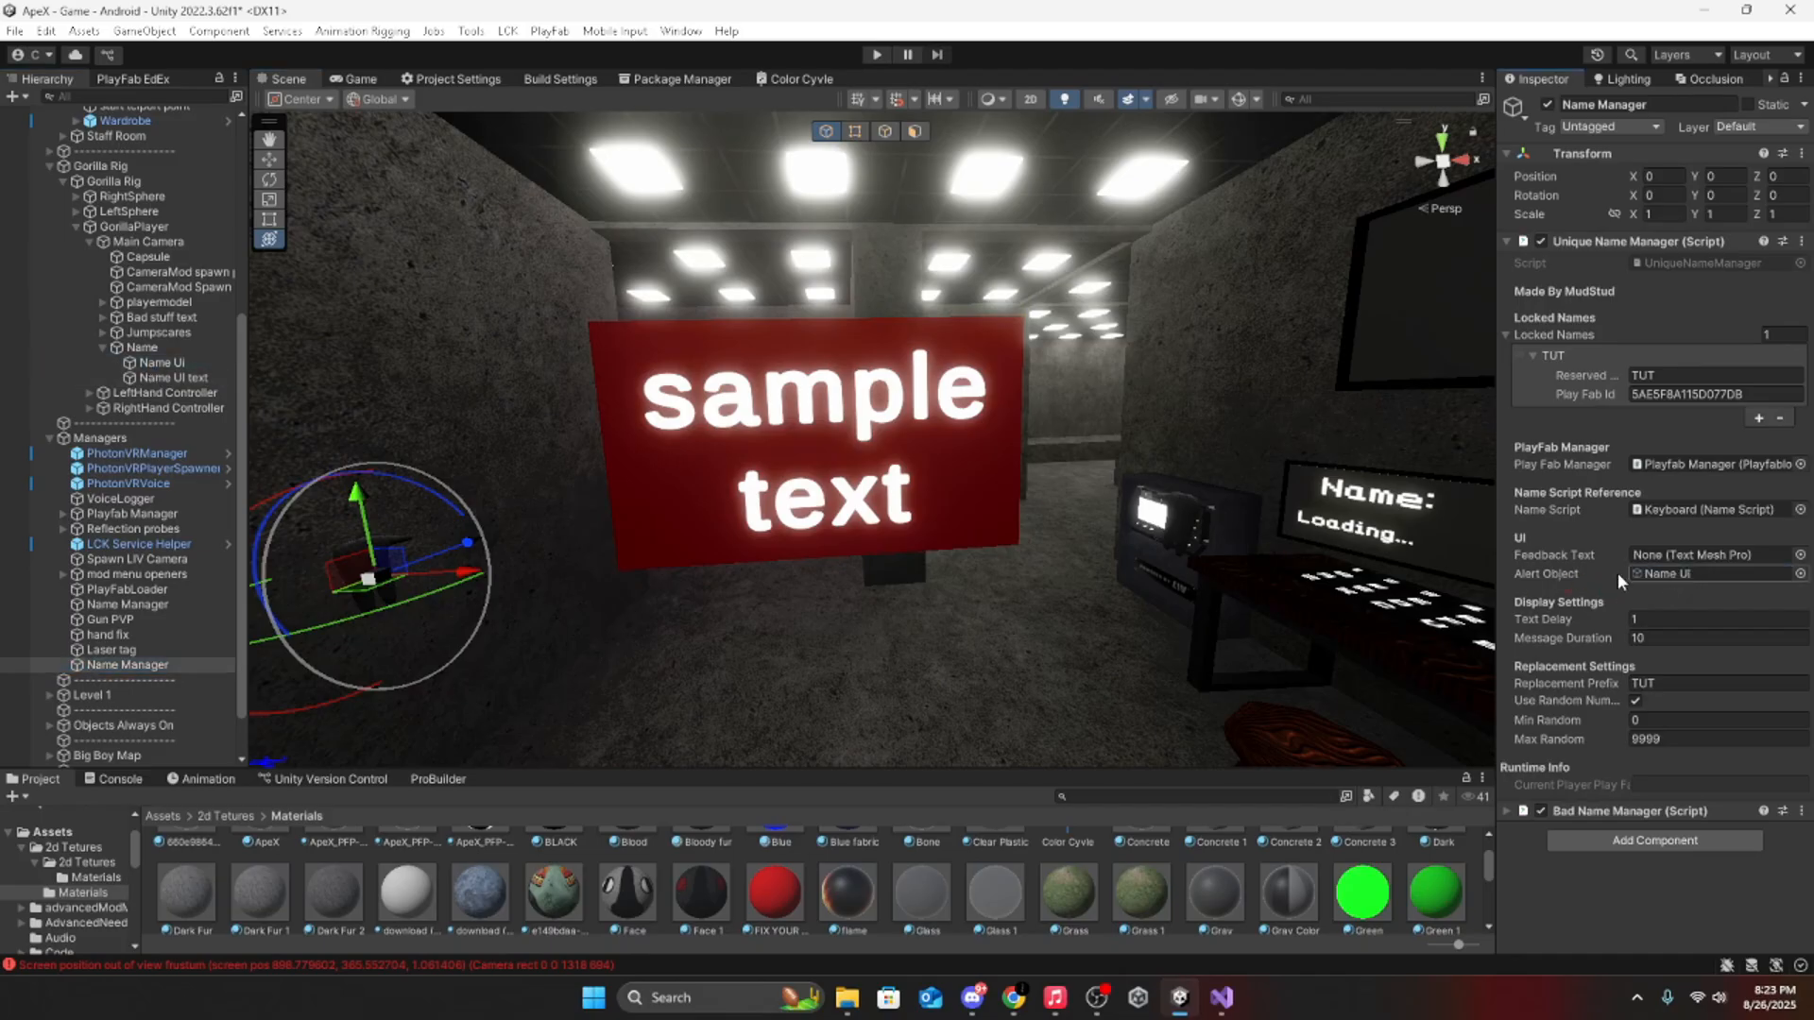
left_click(175, 367)
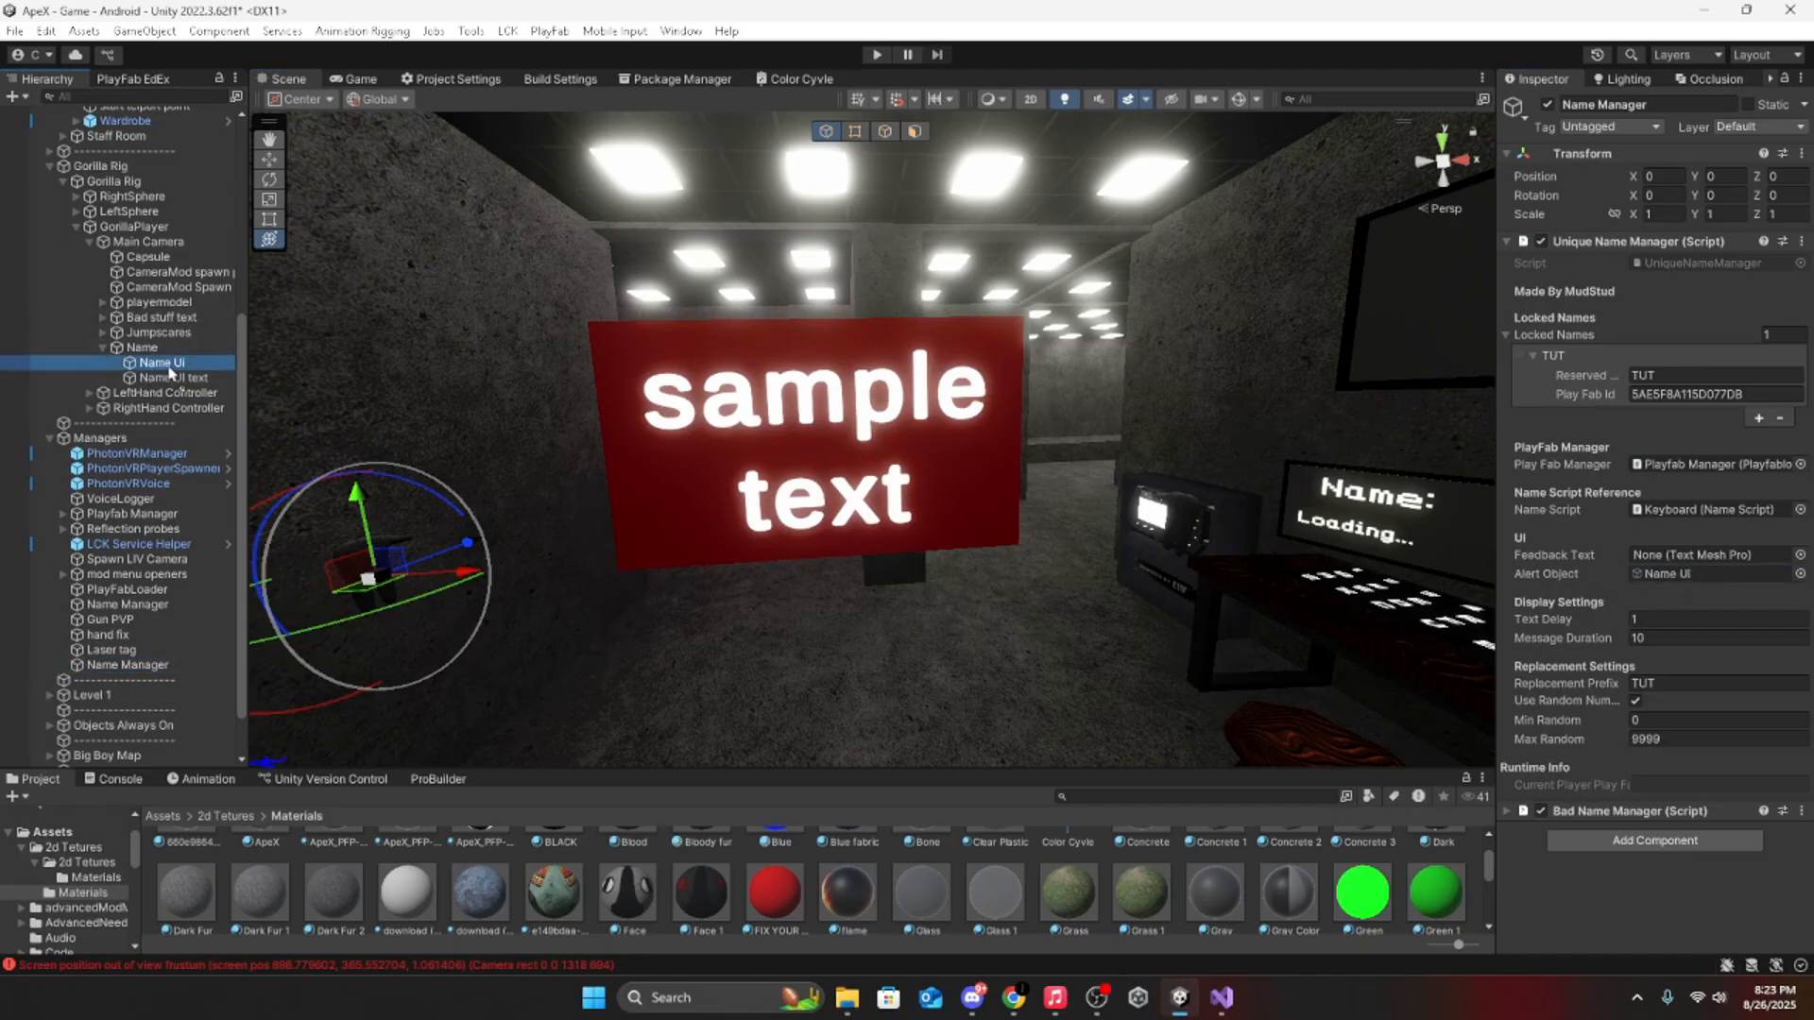
left_click_drag(173, 367, 1700, 556)
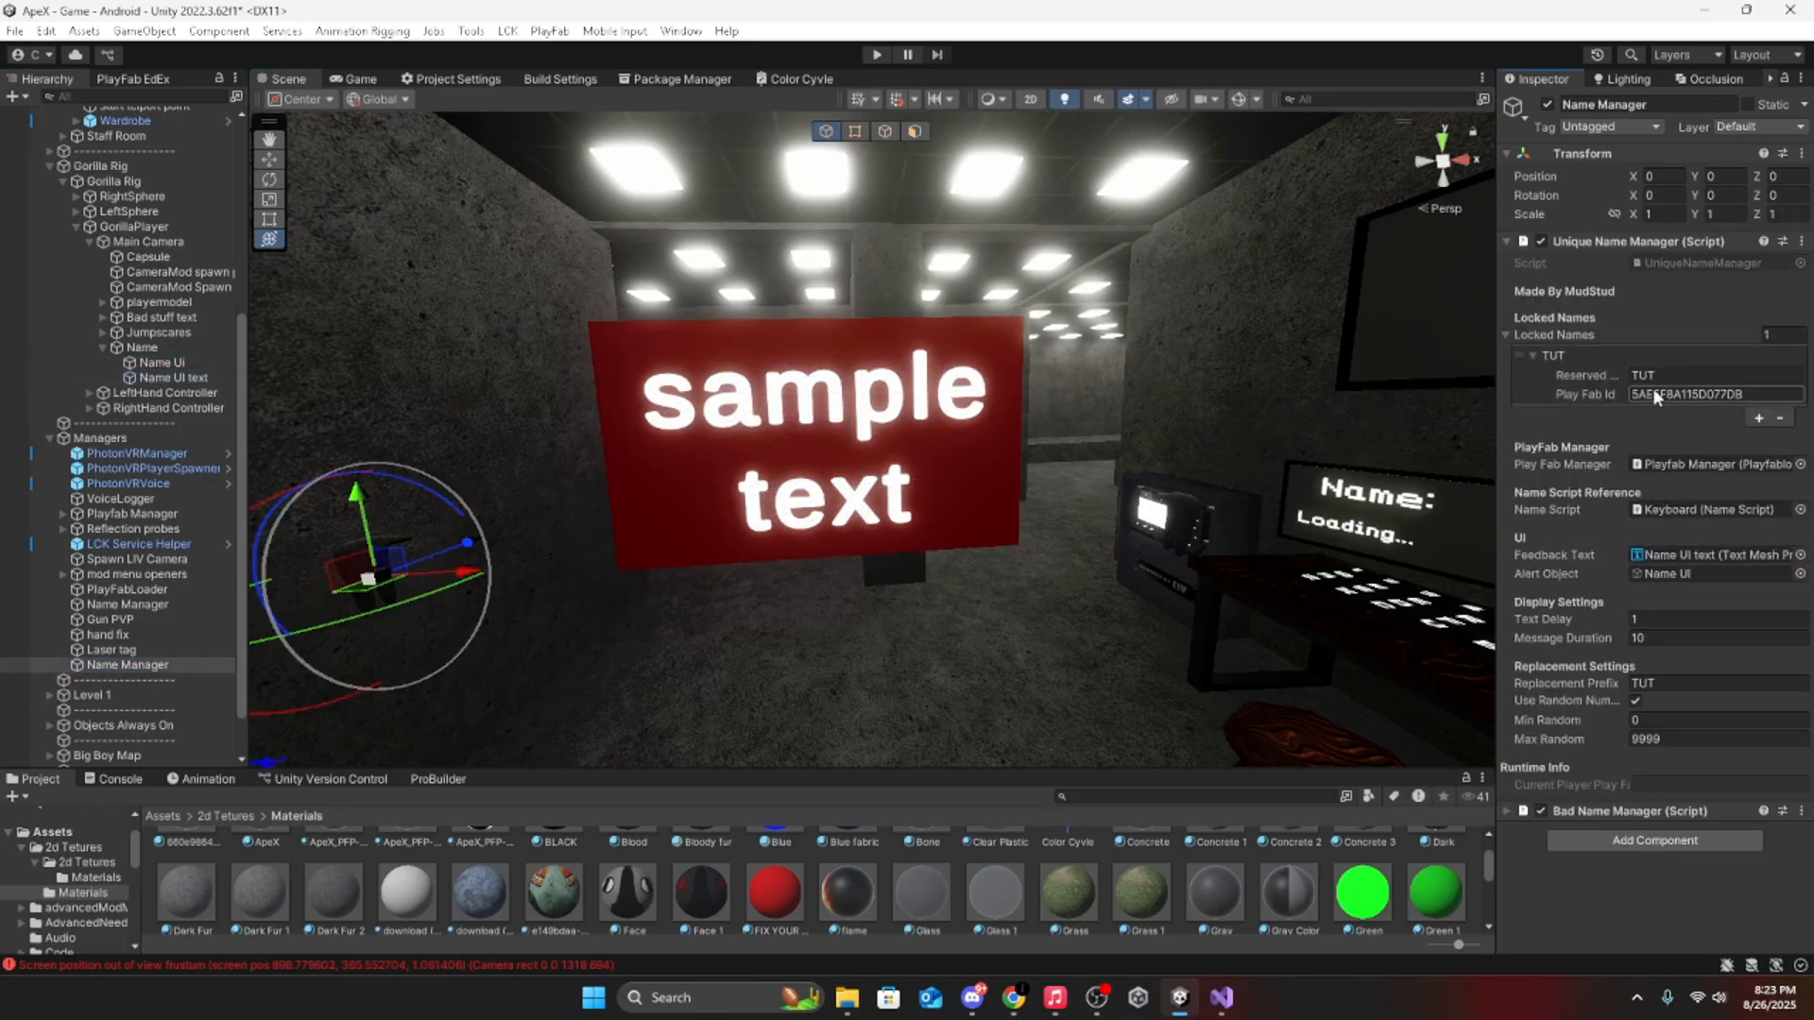
Step: Run the game in Play mode and switch to the Scene view once it has loaded
left_click(877, 54)
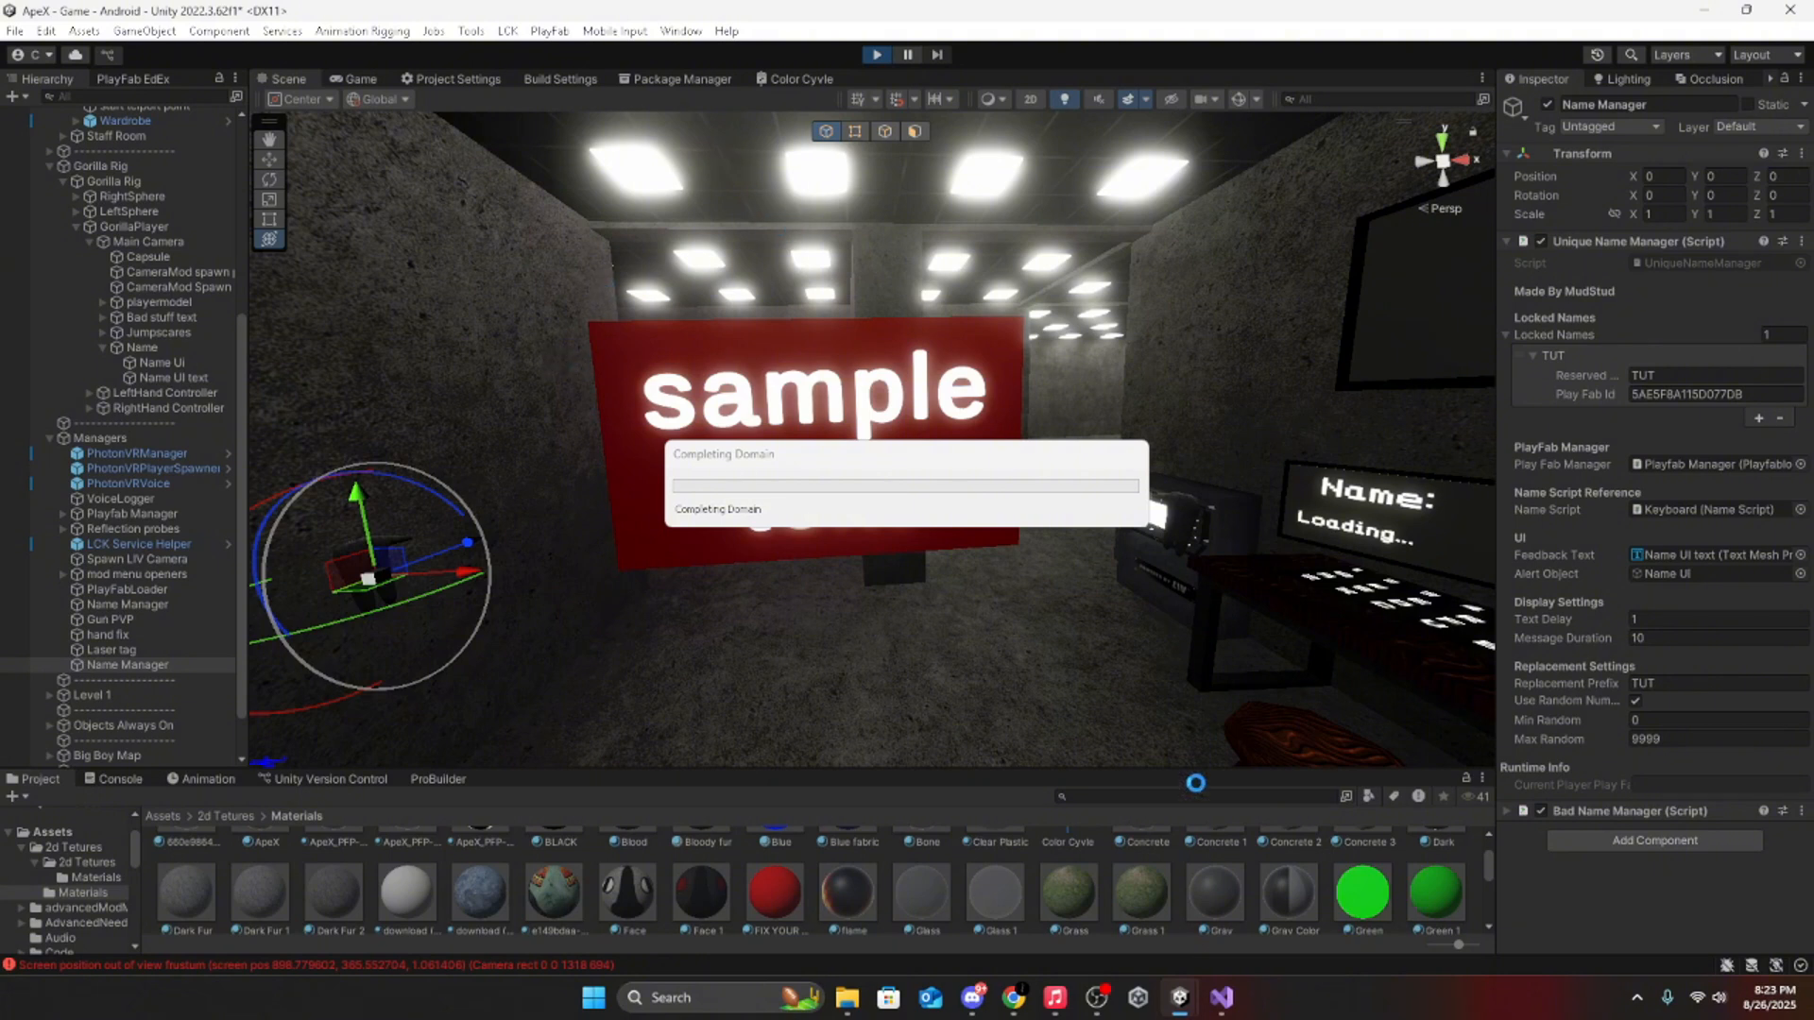
left_click(1112, 990)
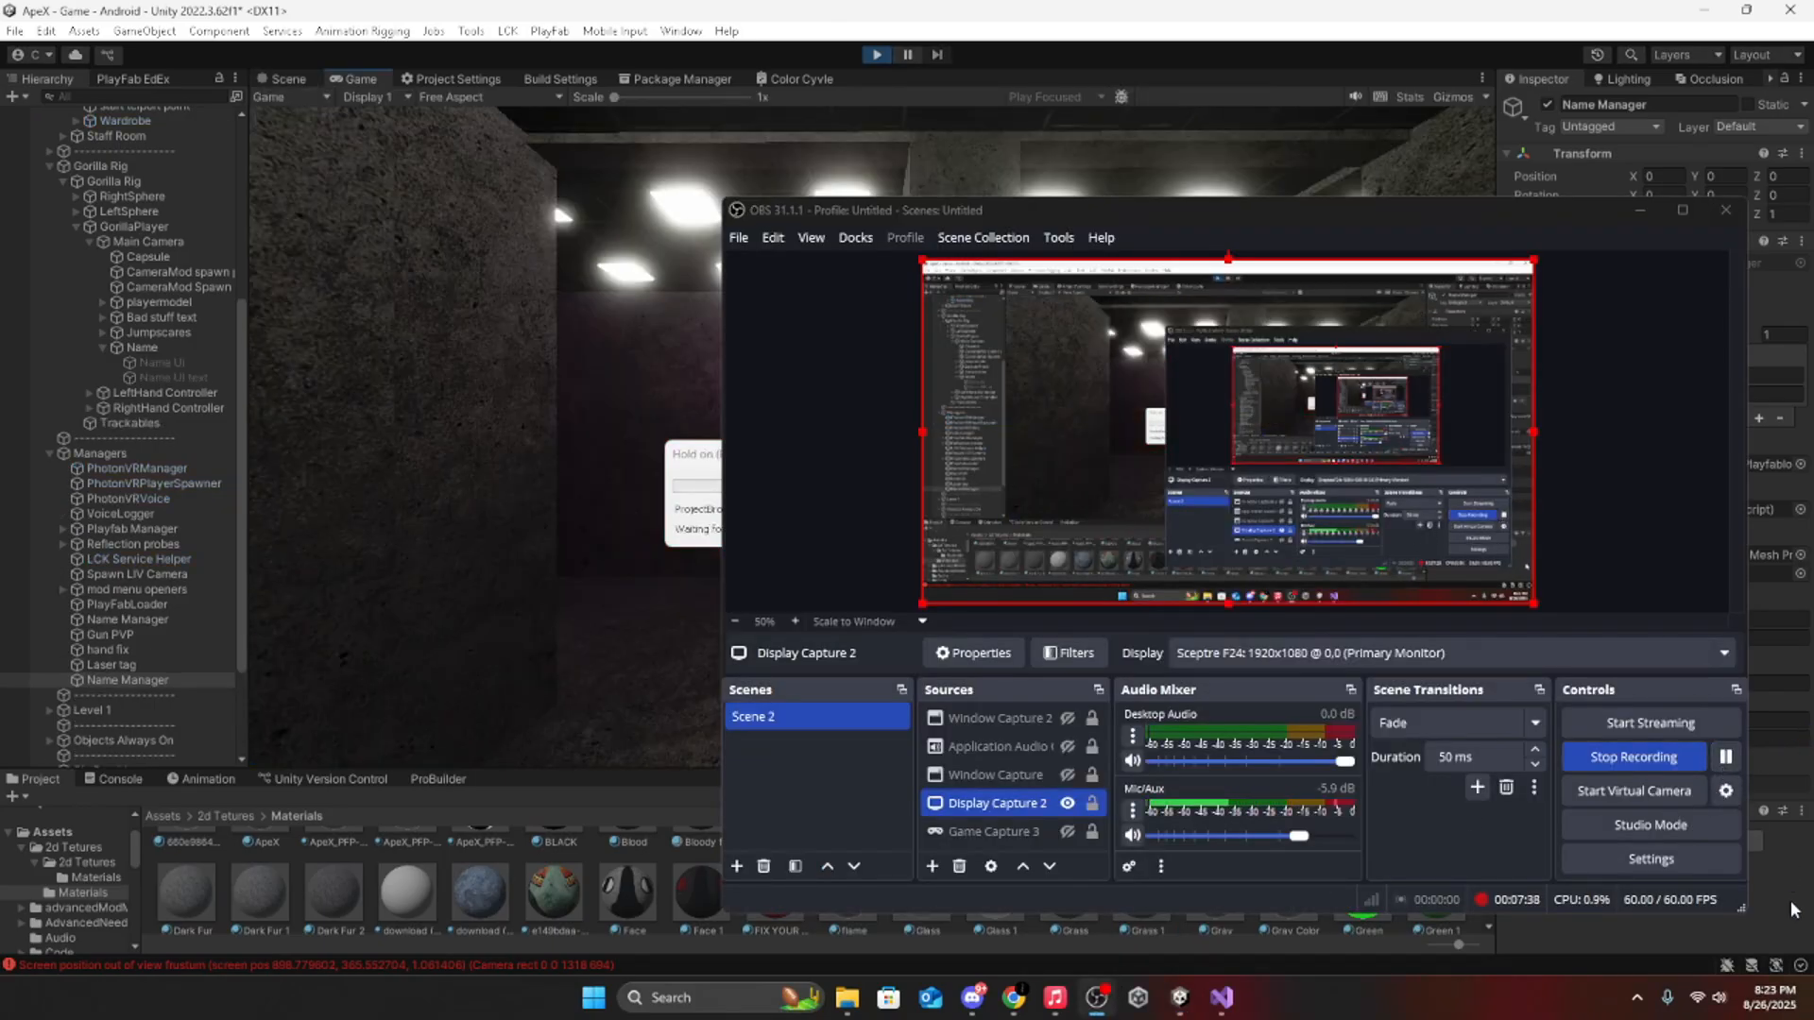
left_click(1639, 210)
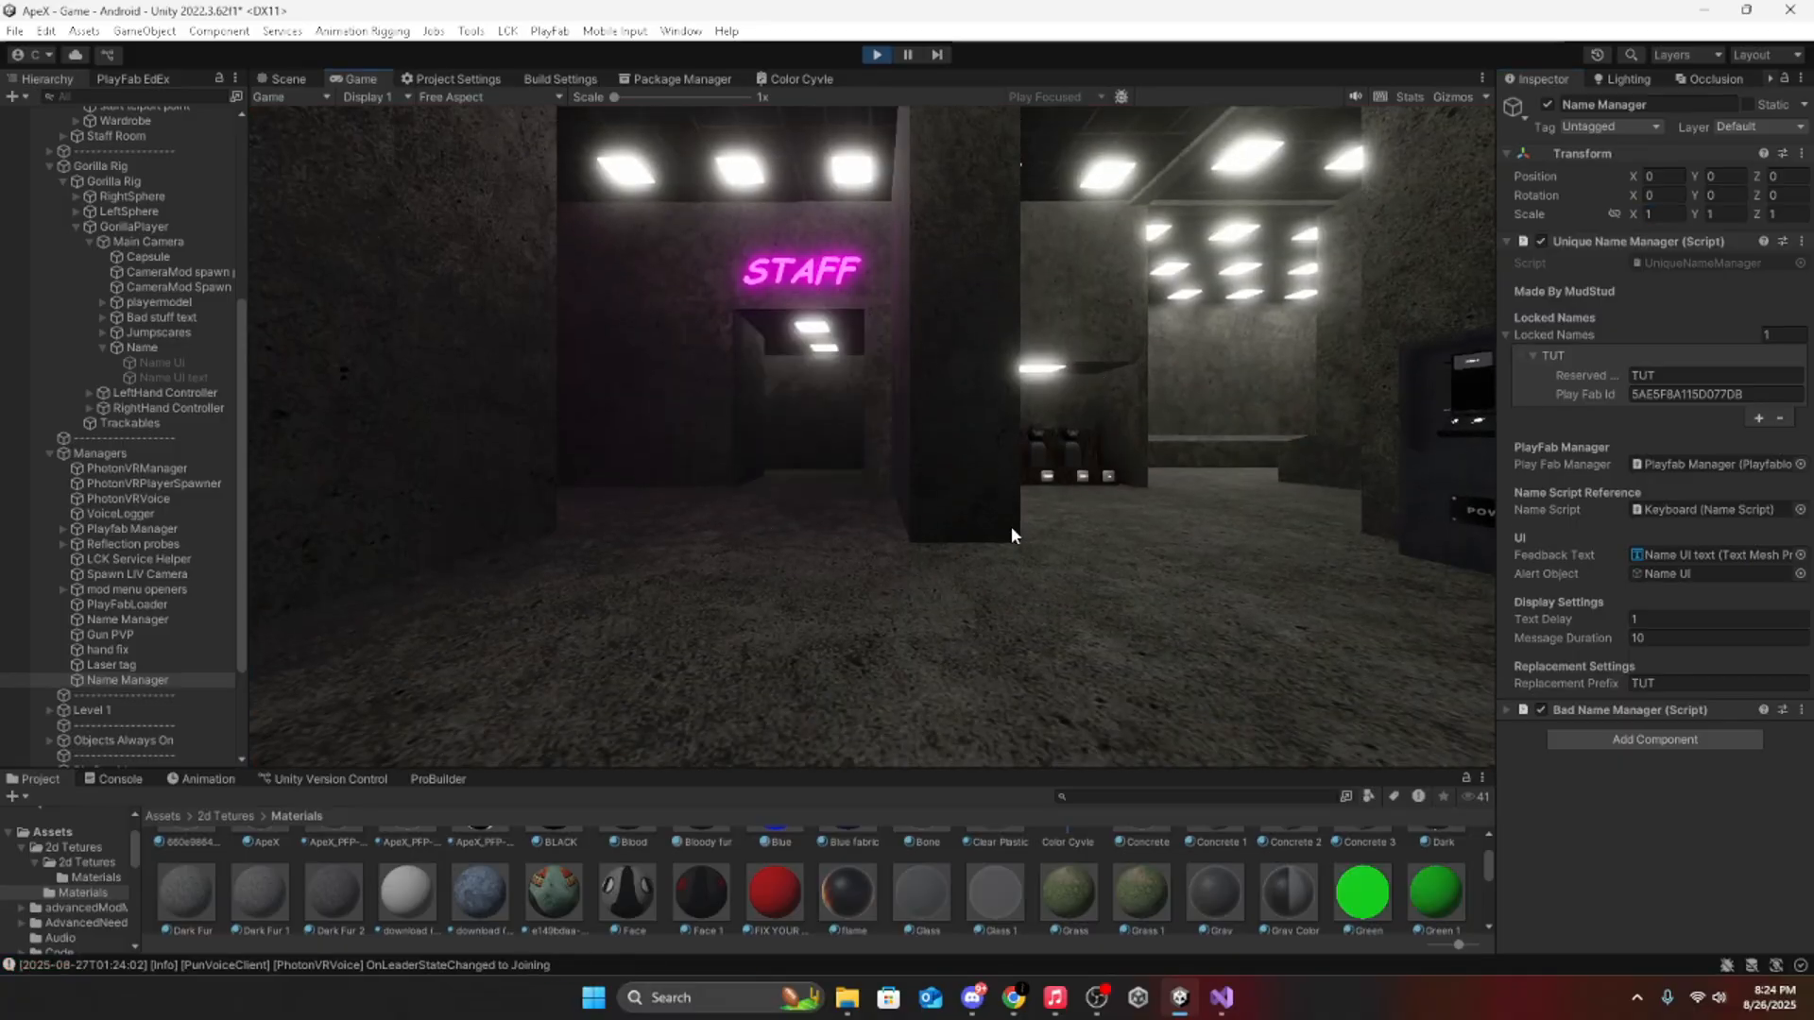
left_click(284, 95)
left_click(291, 80)
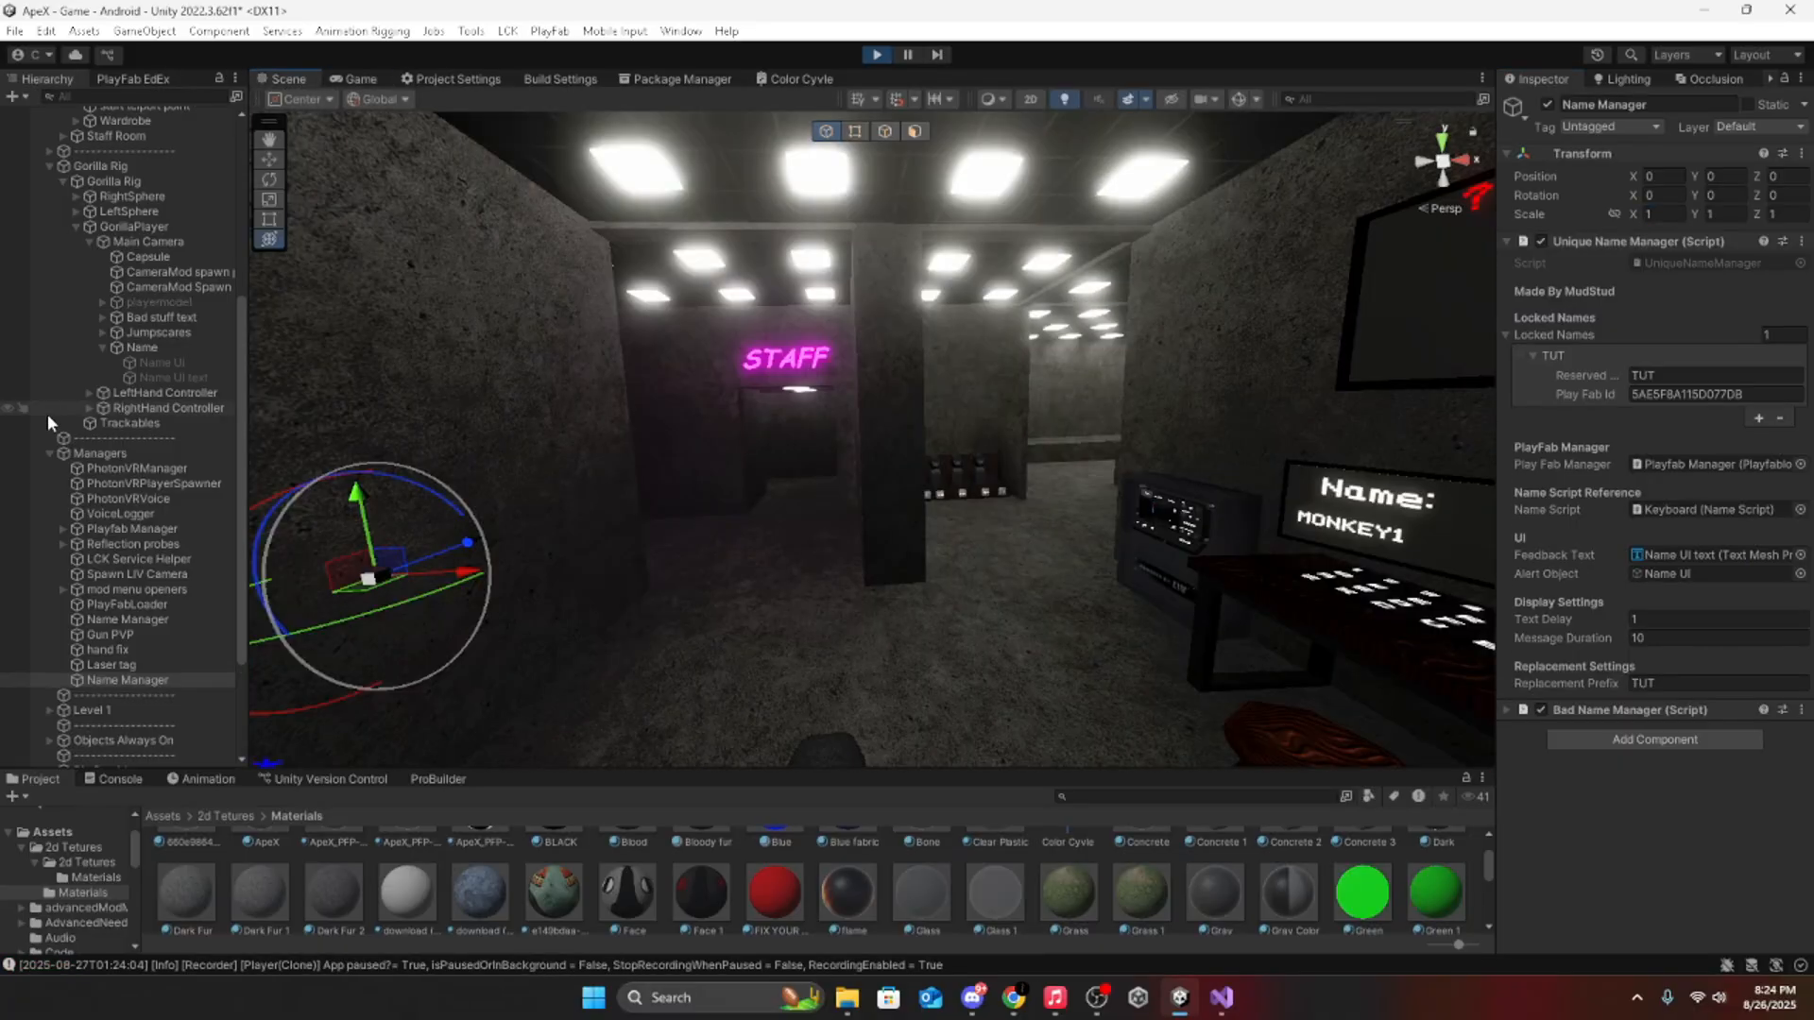
Step: Set the Keyboard's Name Var to TUT in the running game and view the result in the Game view
scroll(47, 414, "up", 1)
right_click_drag(1086, 515, 897, 567)
key("s")
key("w")
scroll(745, 579, "up", 1)
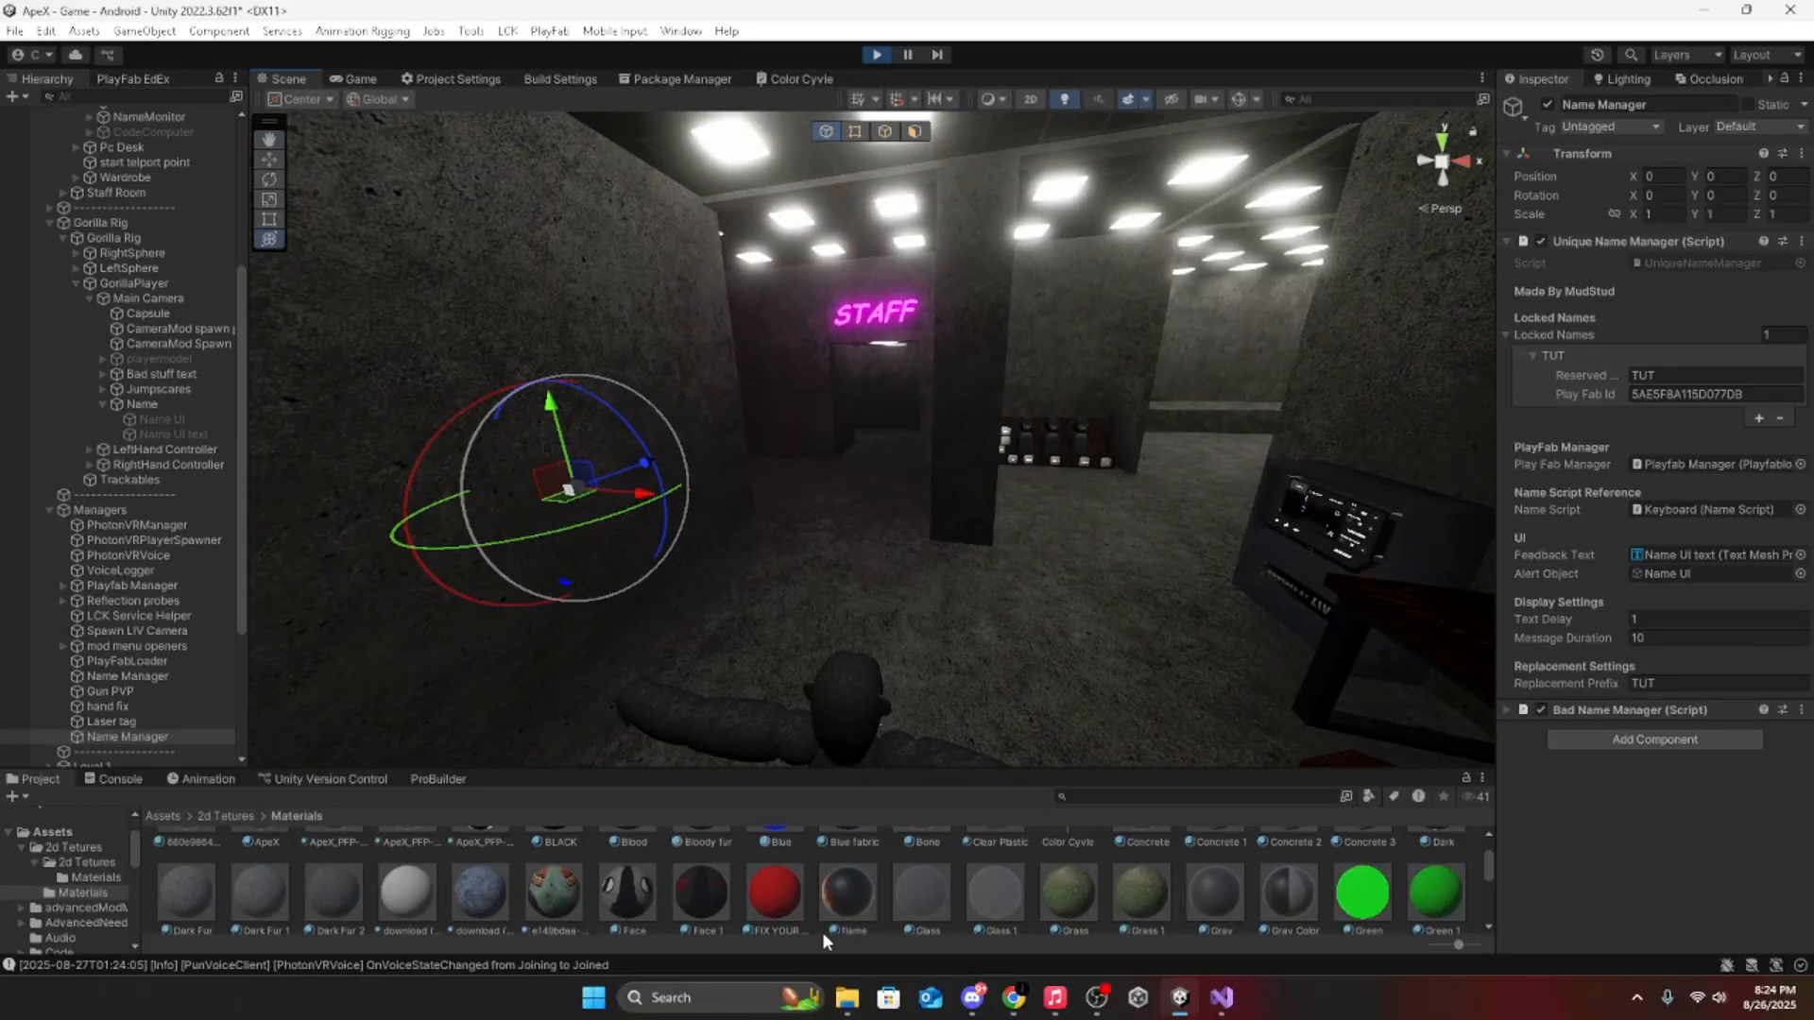
scroll(2, 387, "up", 6)
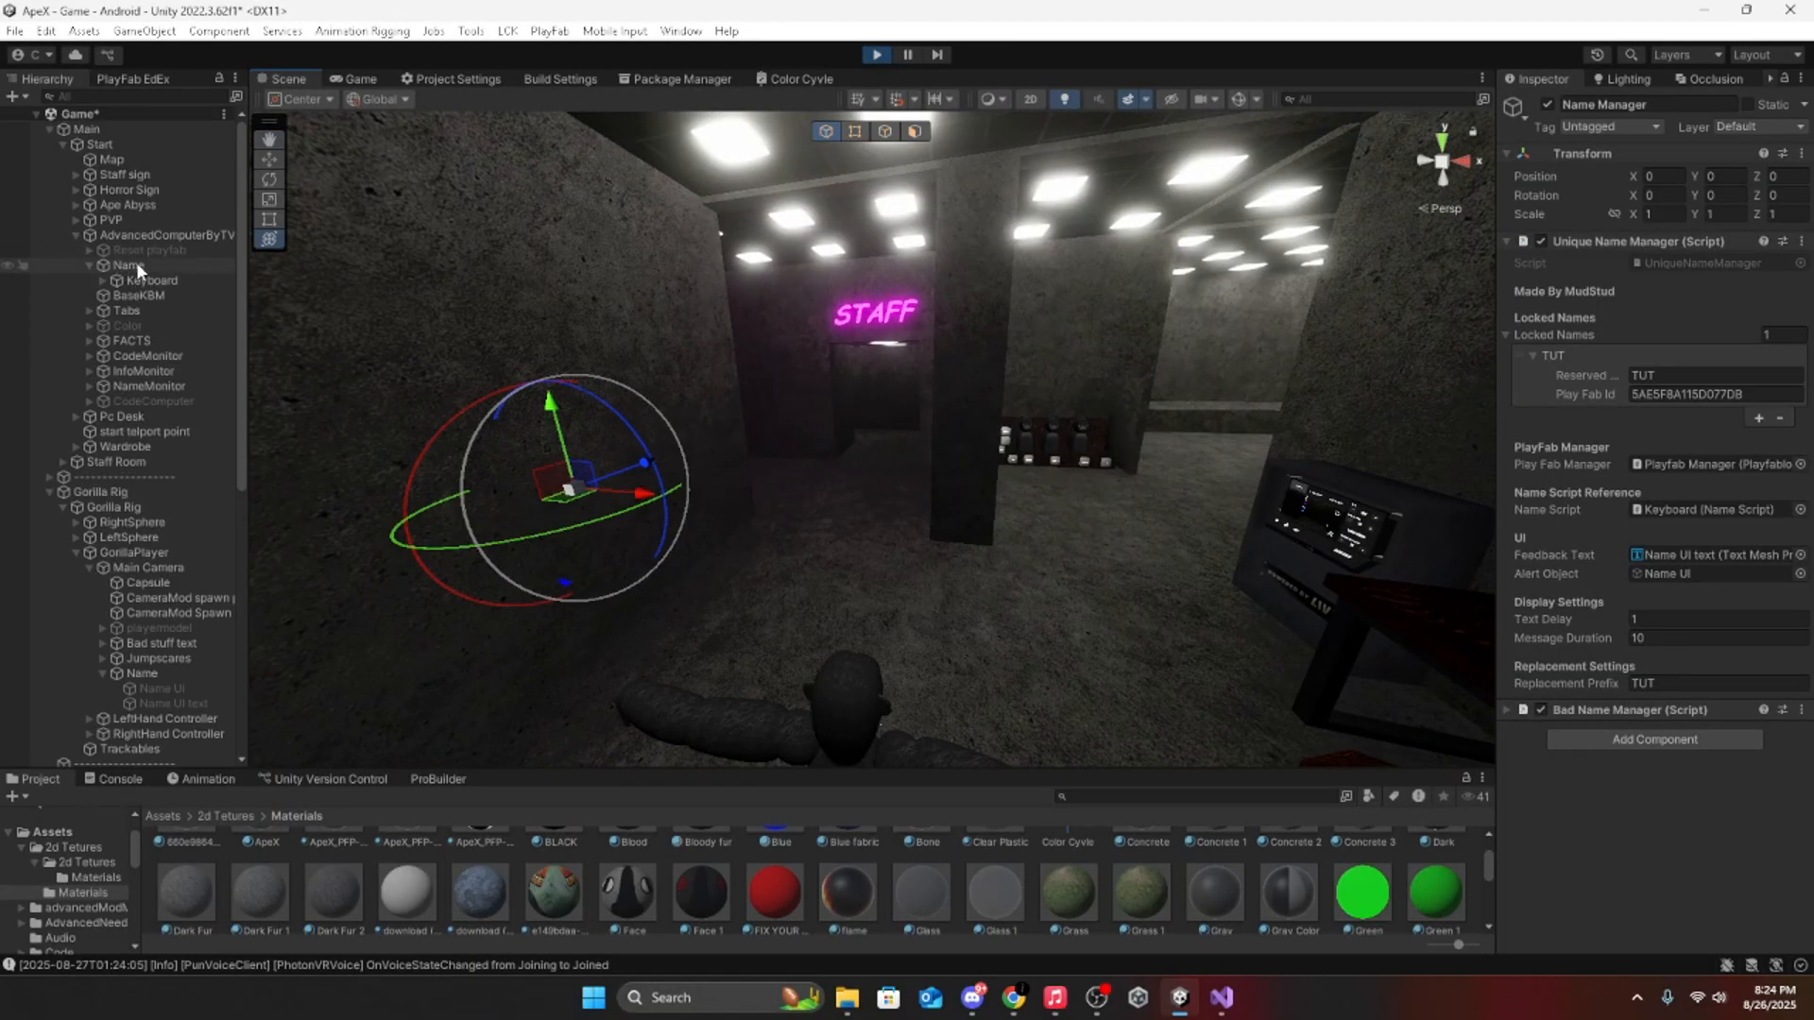
left_click(147, 282)
left_click(1733, 281)
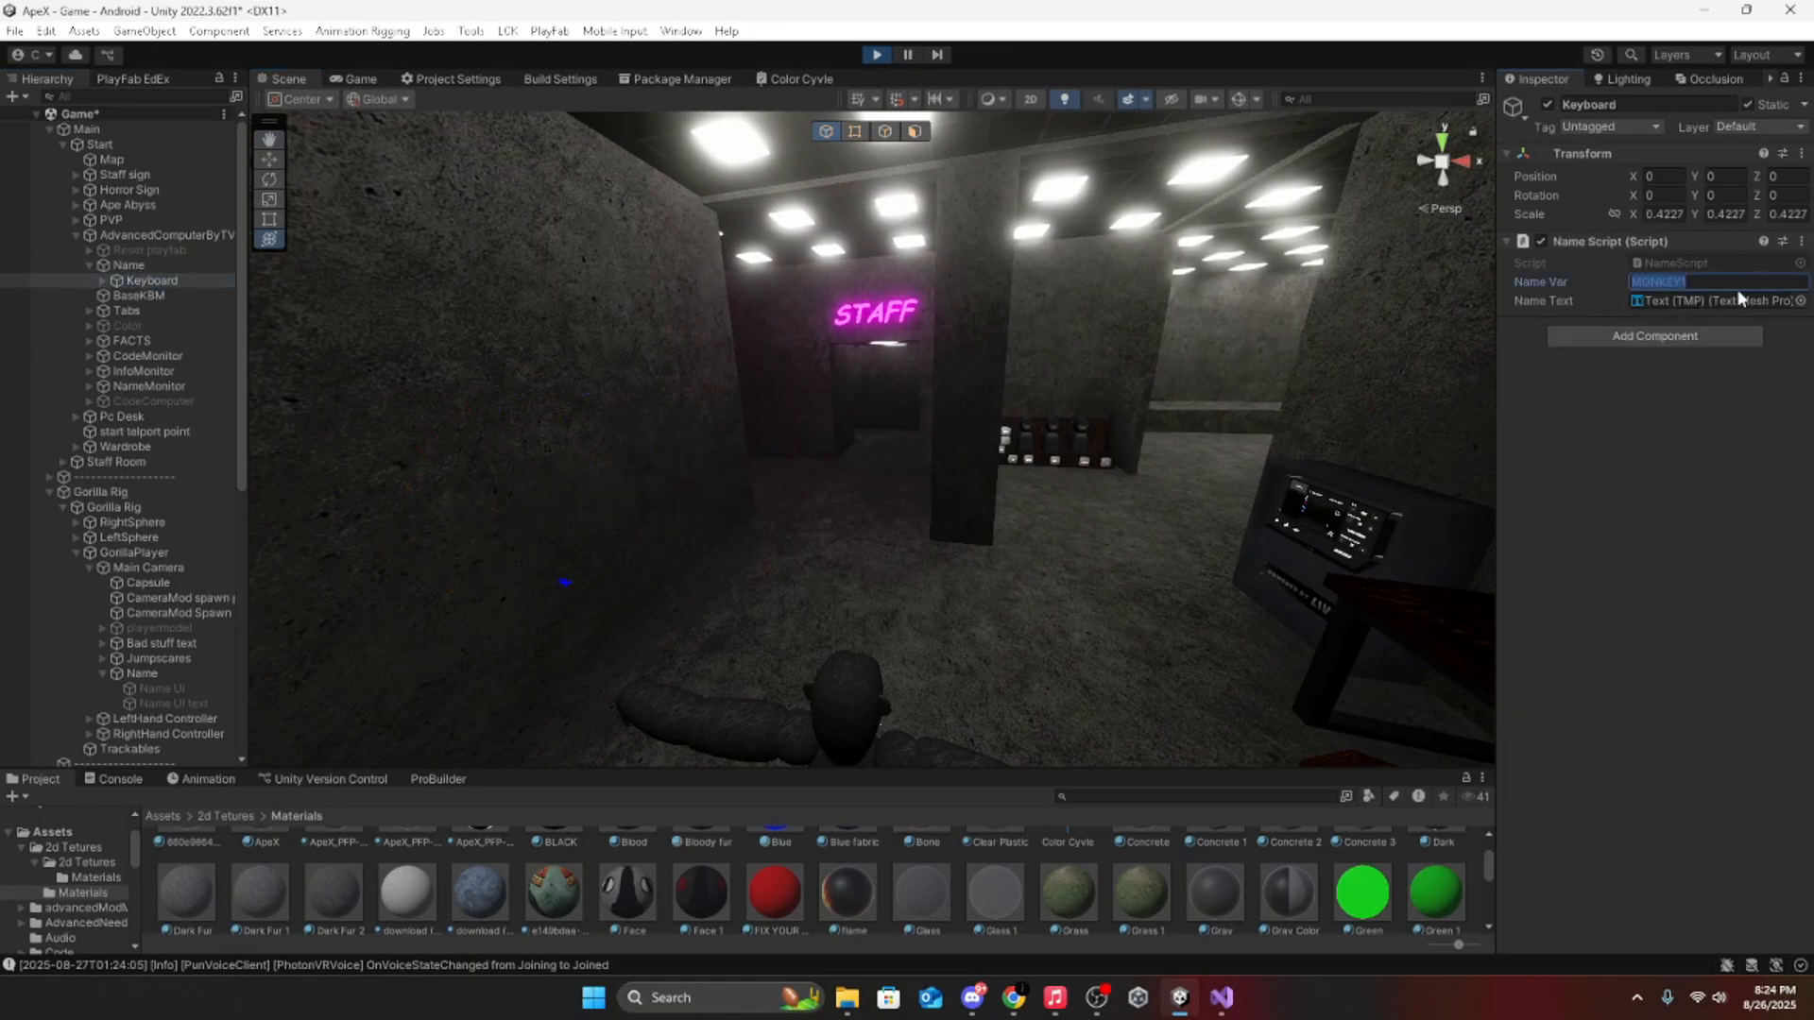
type("UT")
key("Return")
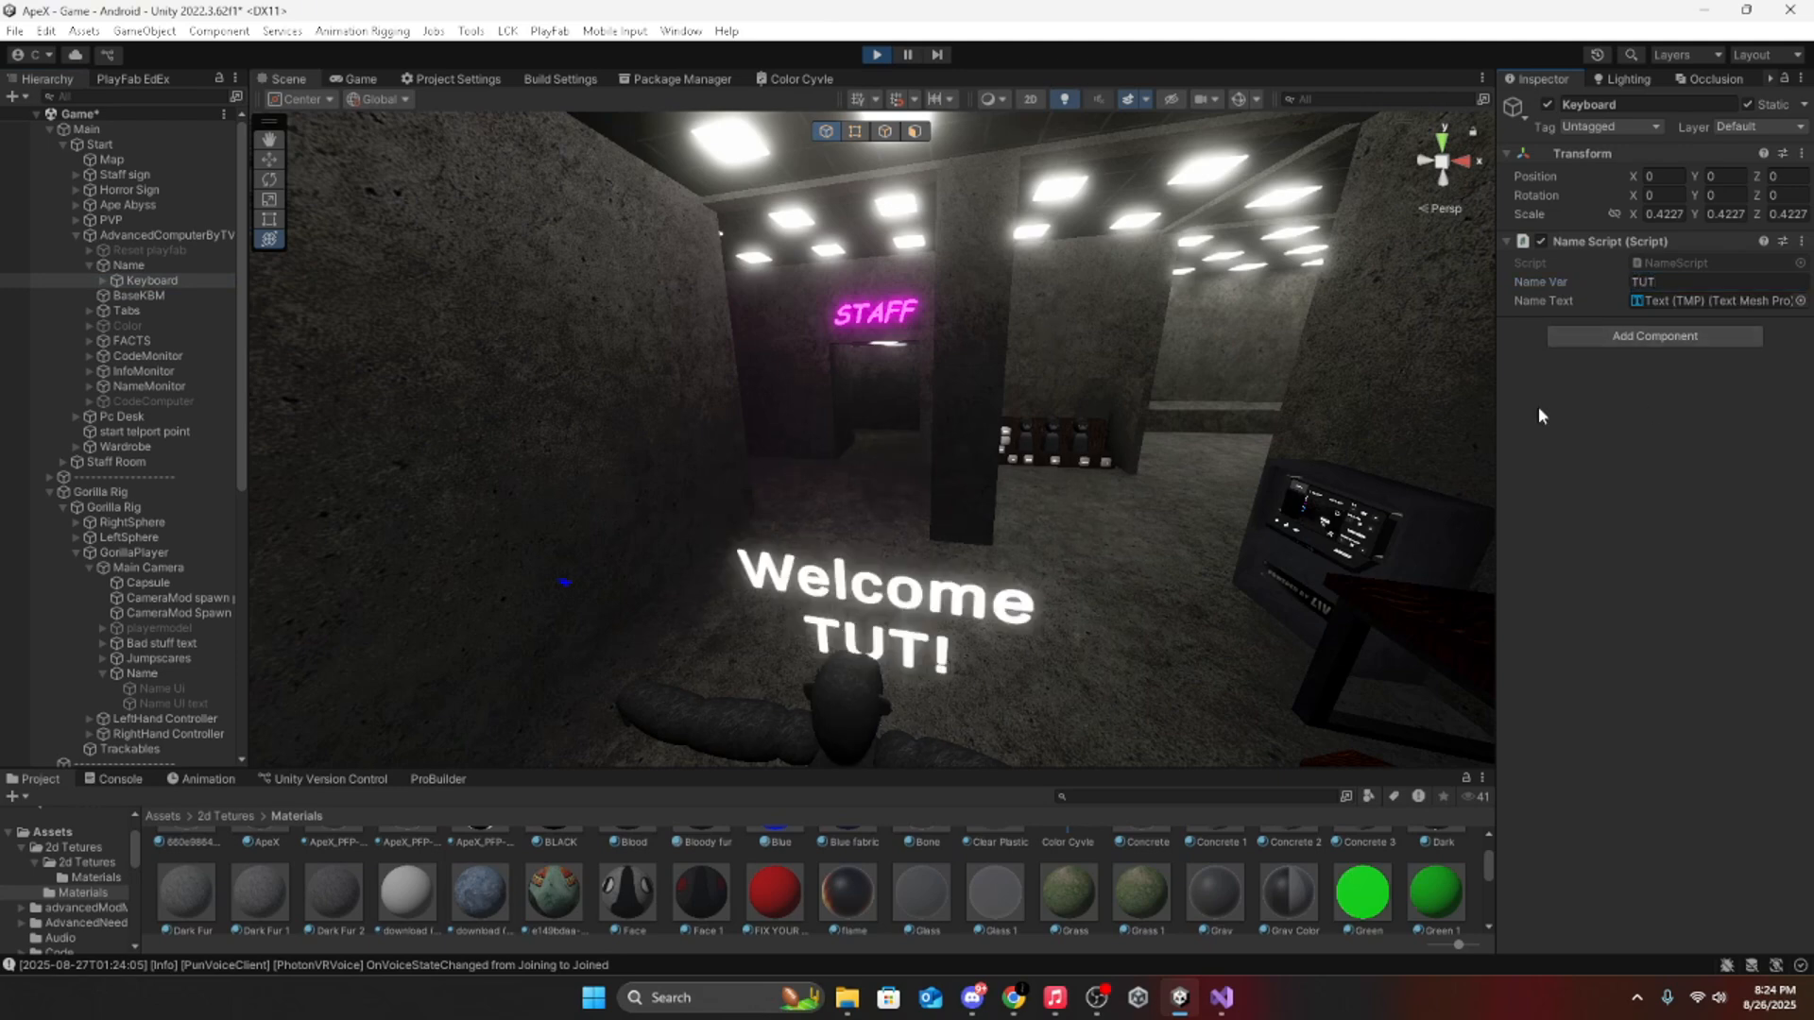
left_click(361, 75)
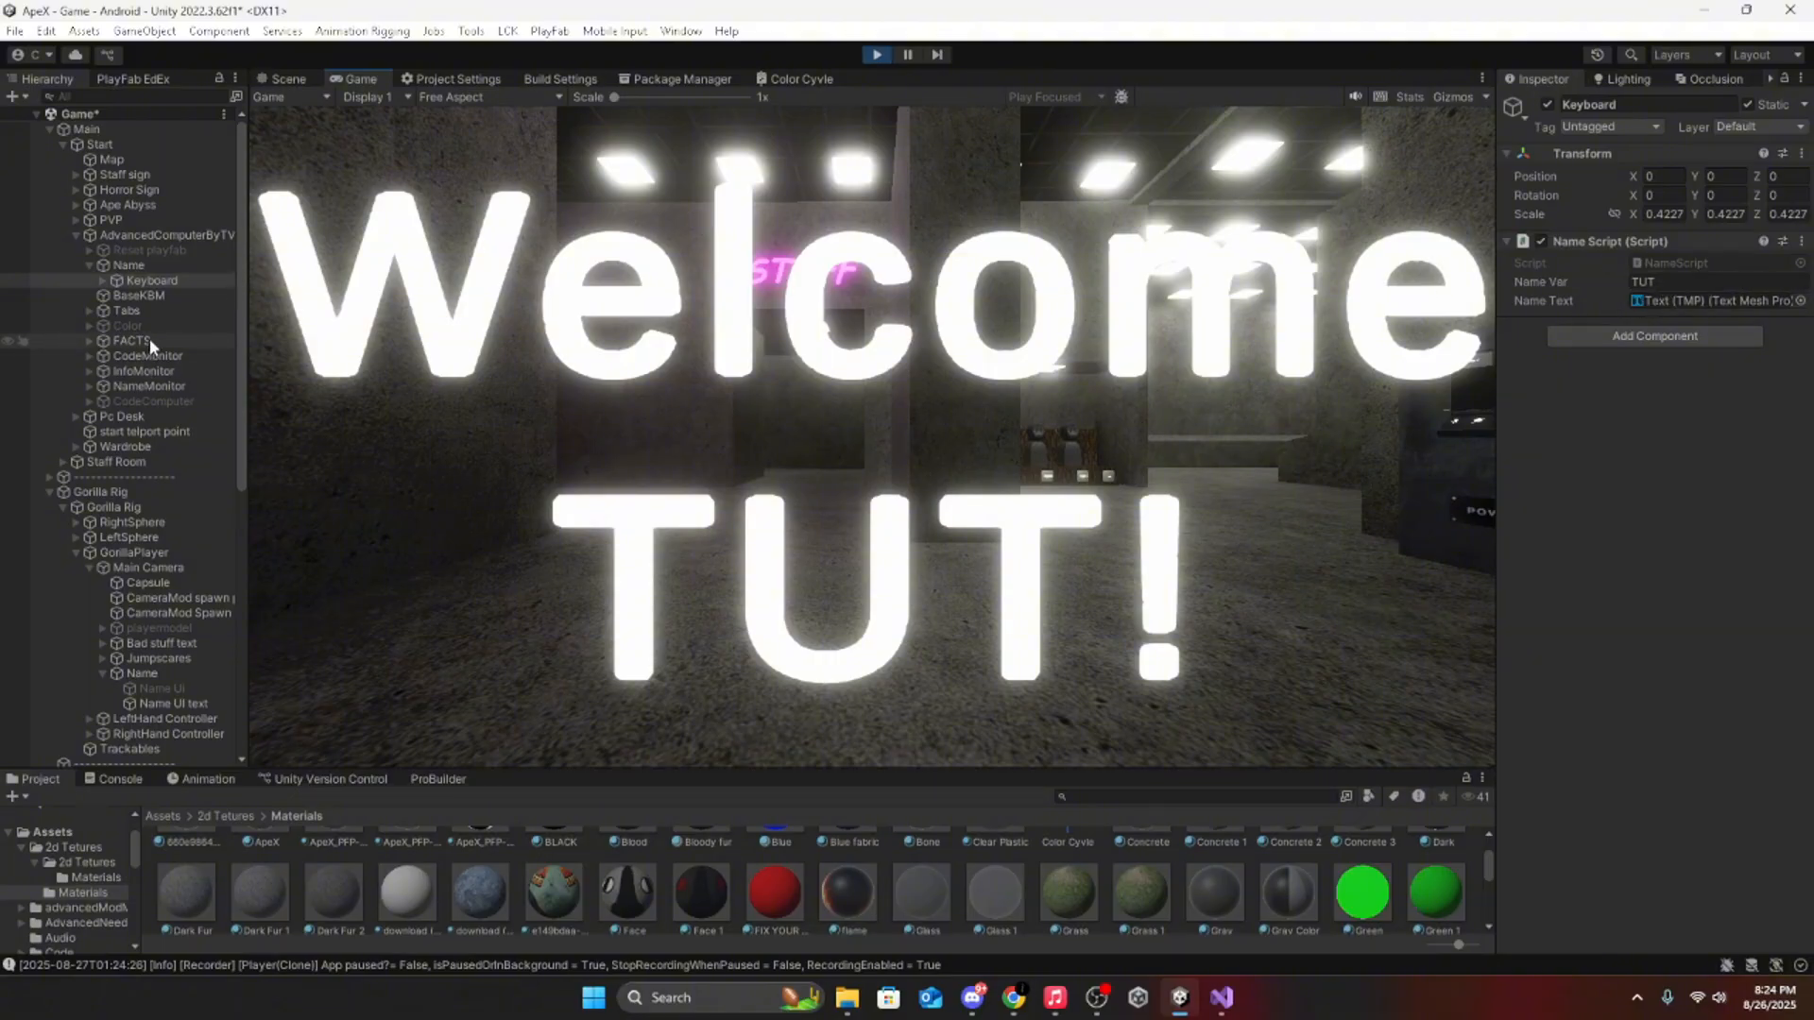
Step: Set the Message Duration of the Name Manager's Unique Name Manager script to 2
scroll(156, 377, "down", 5)
left_click(173, 477)
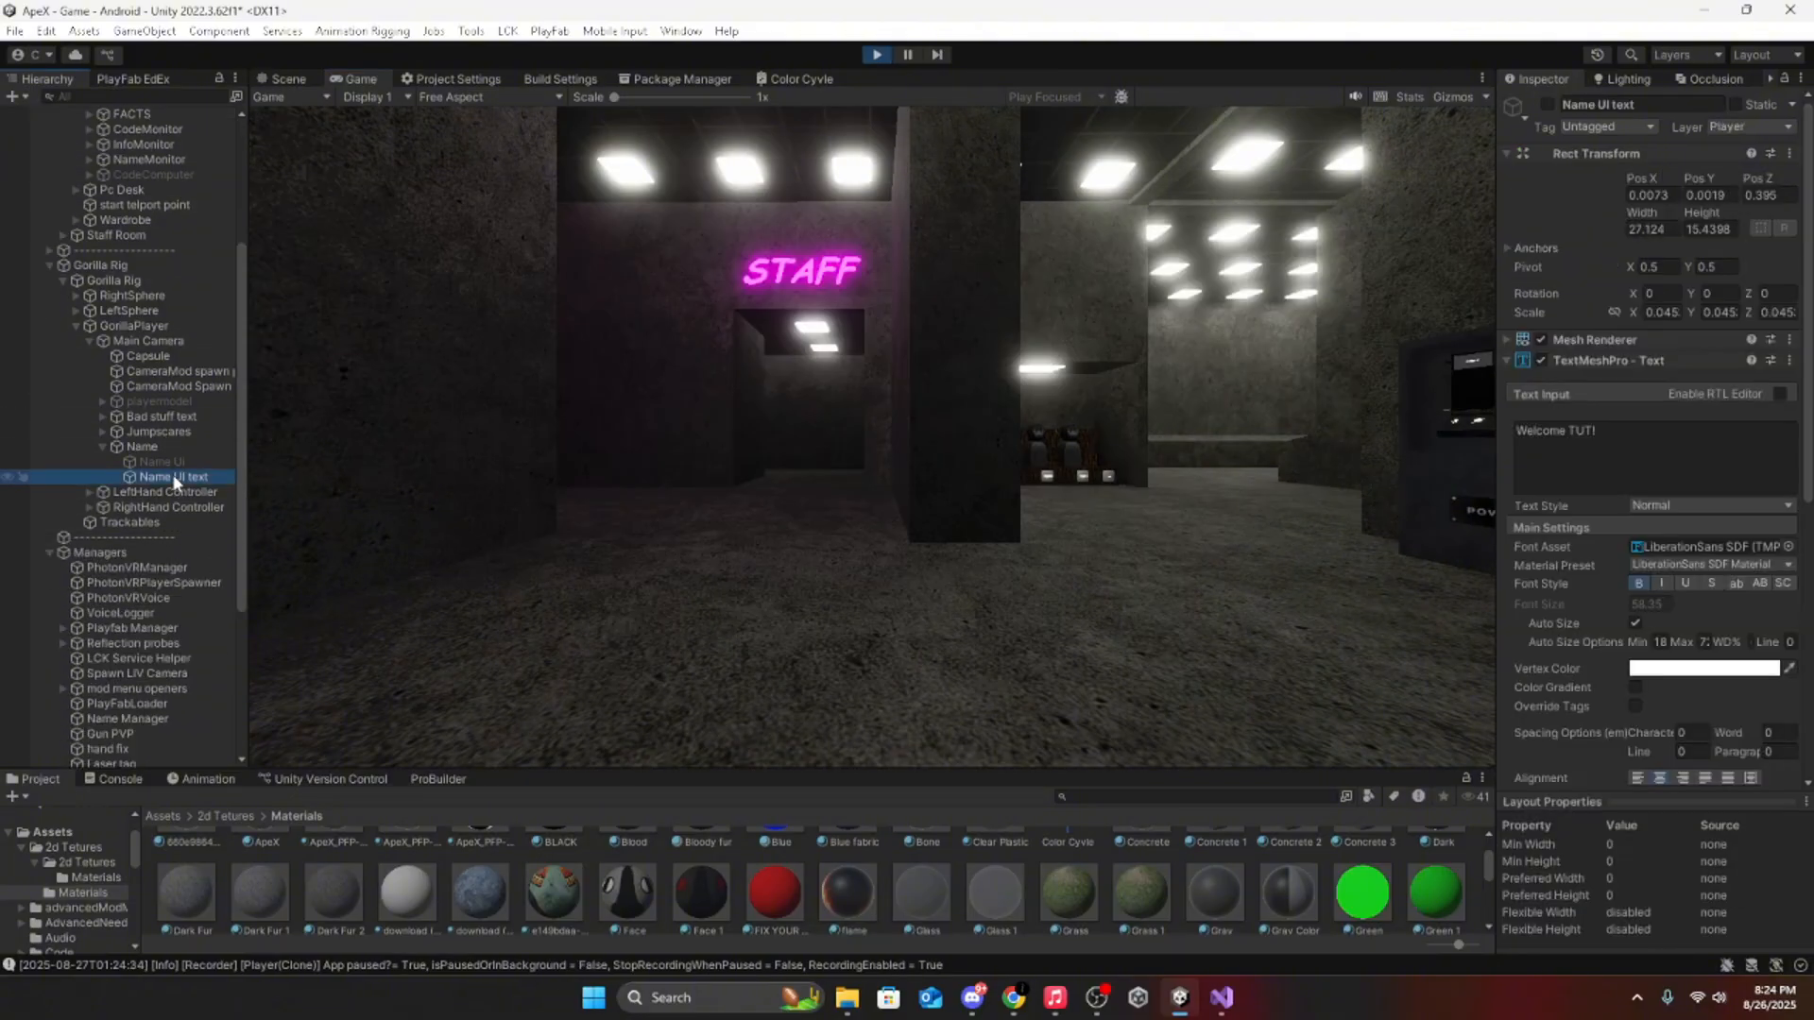
scroll(165, 462, "down", 2)
left_click(128, 722)
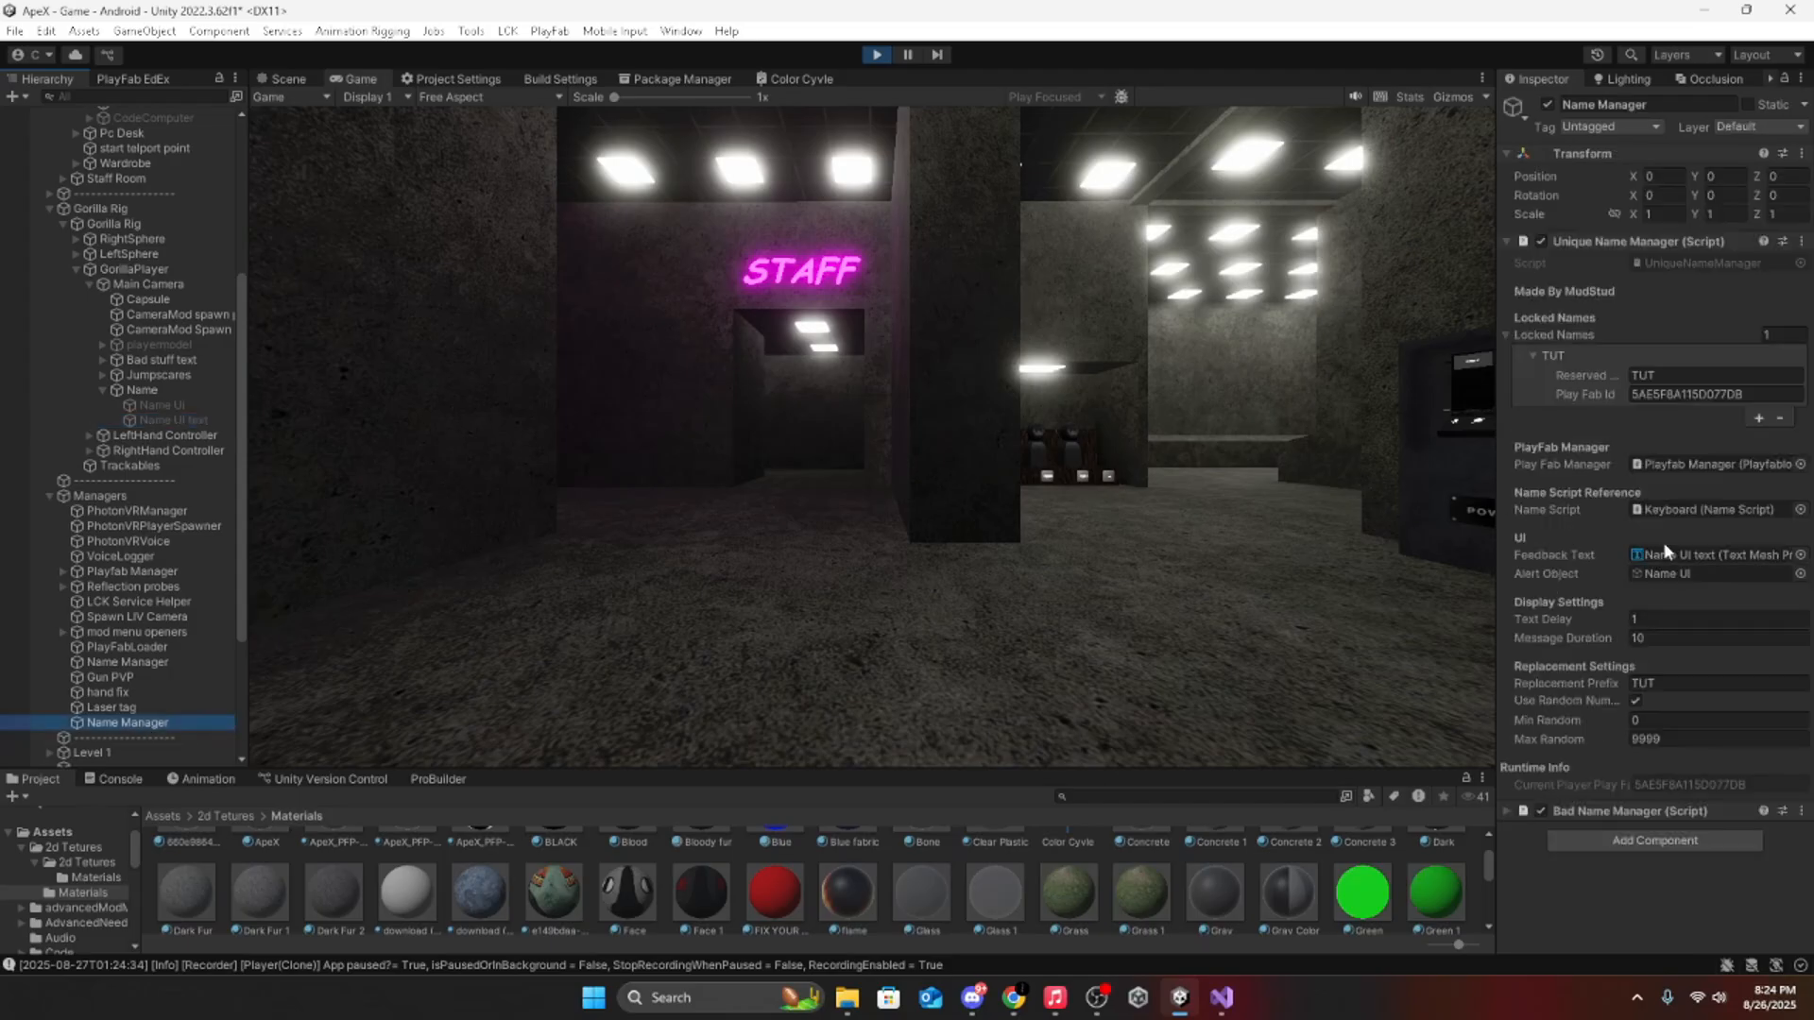
left_click(1665, 638)
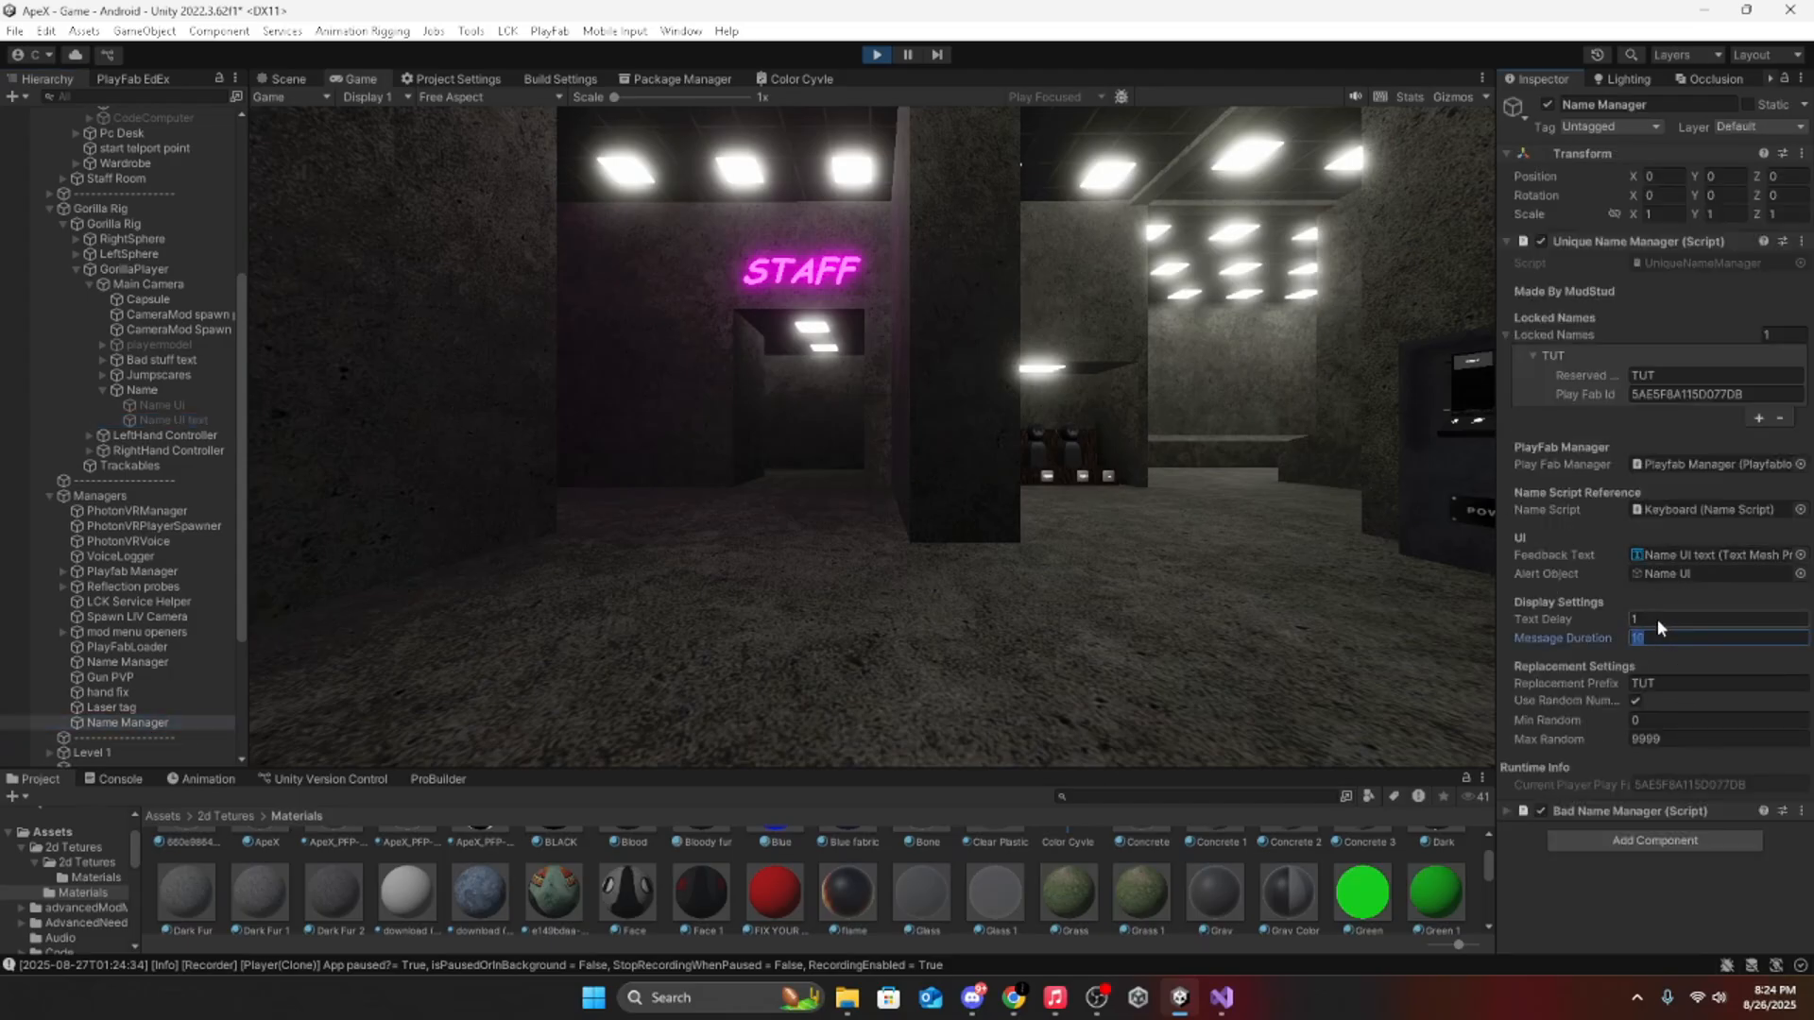
type("2")
Step: Change the Keyboard's Name Var to asdasd and back to TUT to retrigger the name check
scroll(123, 299, "up", 8)
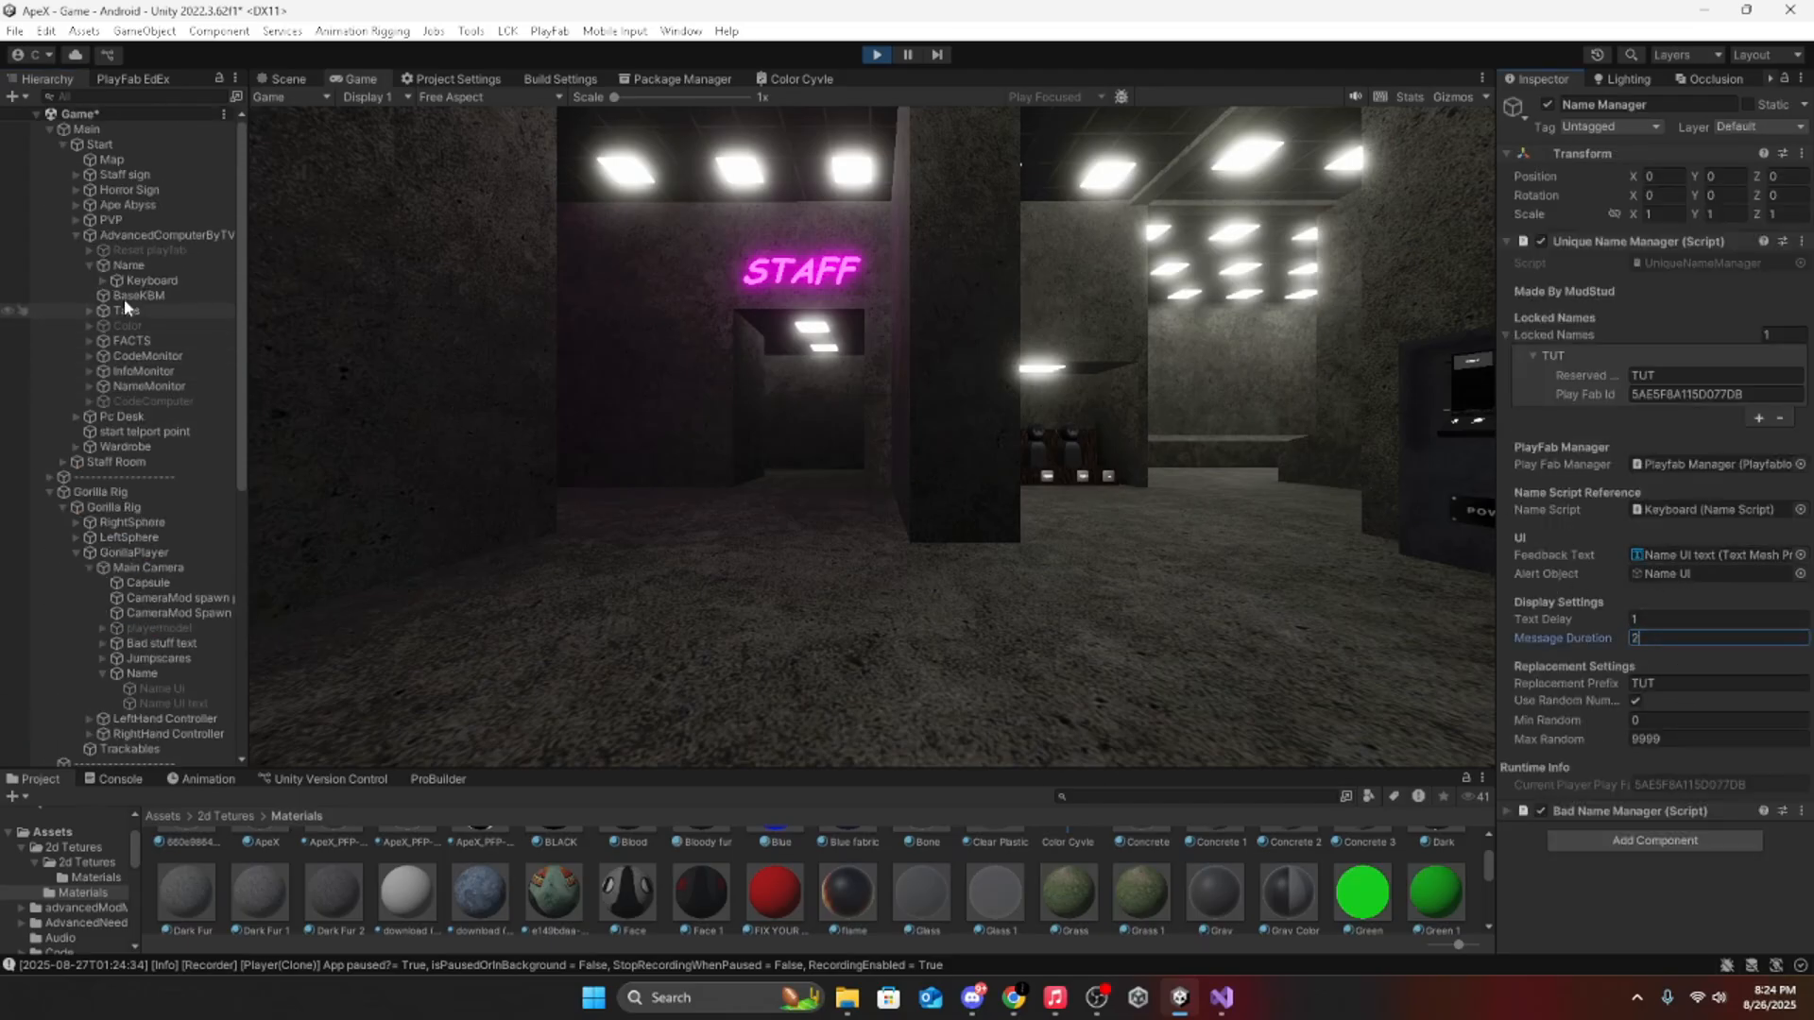
left_click(142, 281)
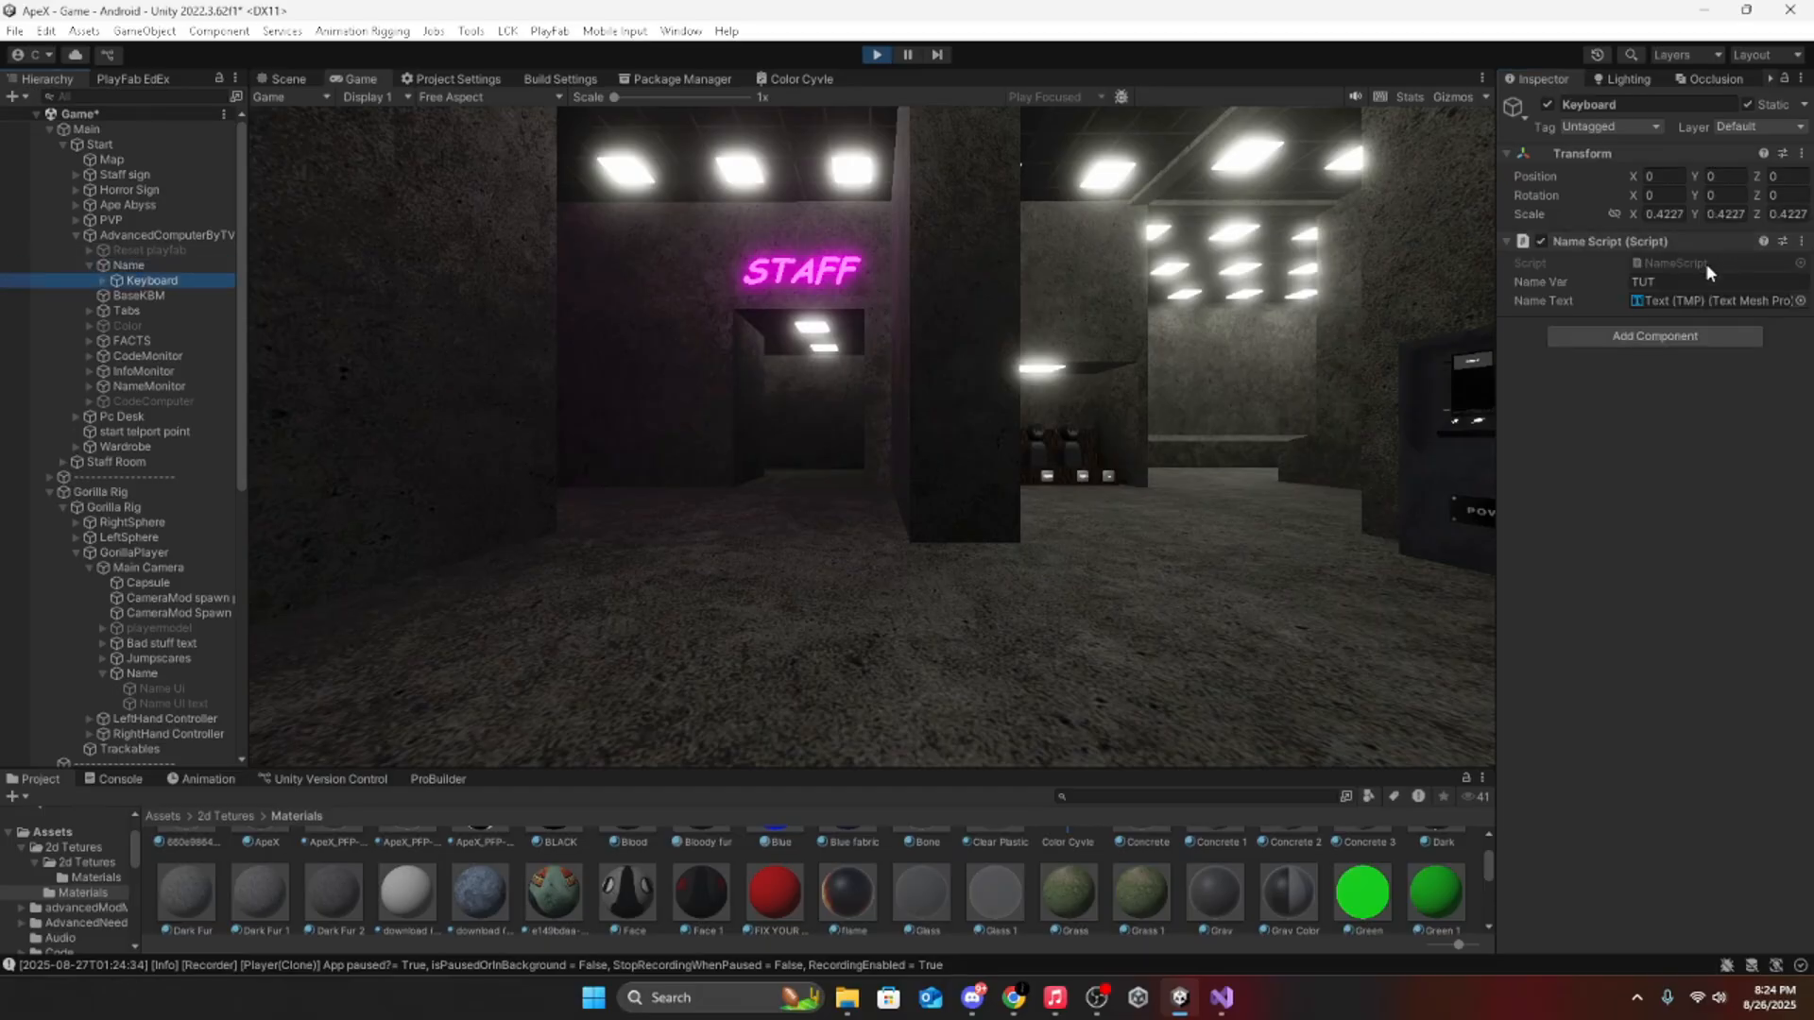
left_click(1674, 281)
type("asdasd")
left_click(1795, 339)
left_click(1741, 284)
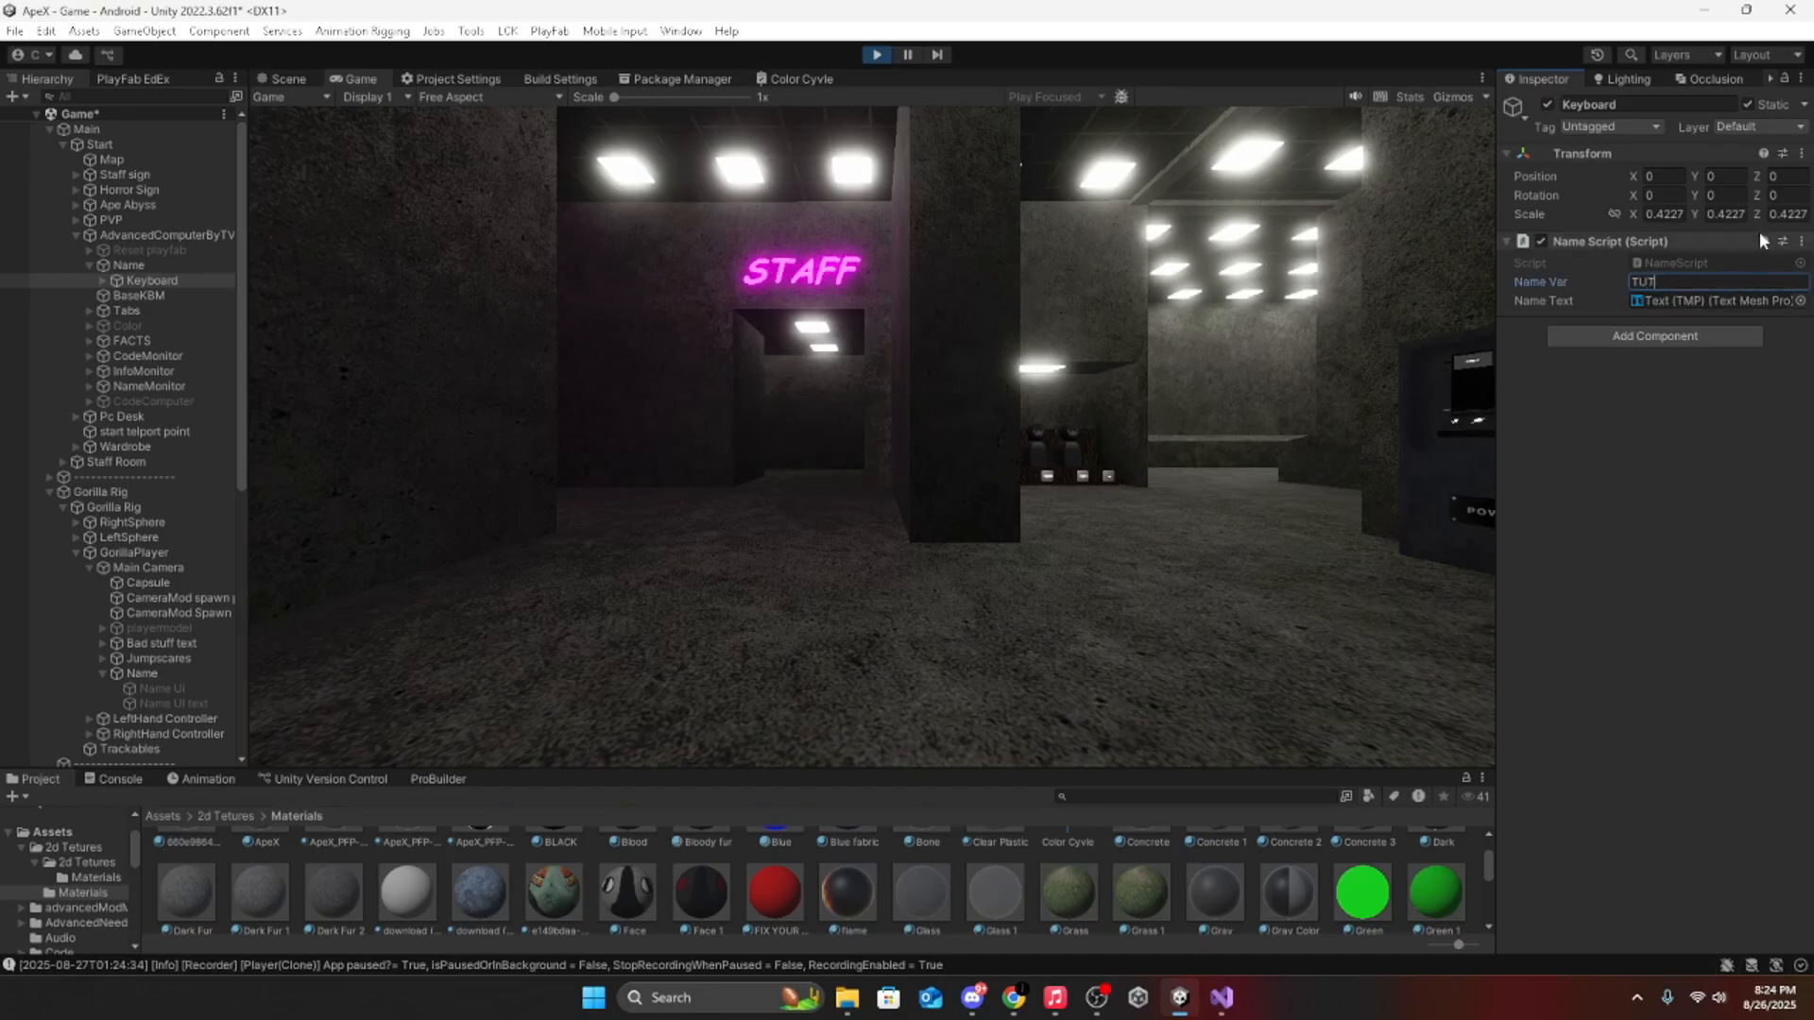
left_click(1608, 456)
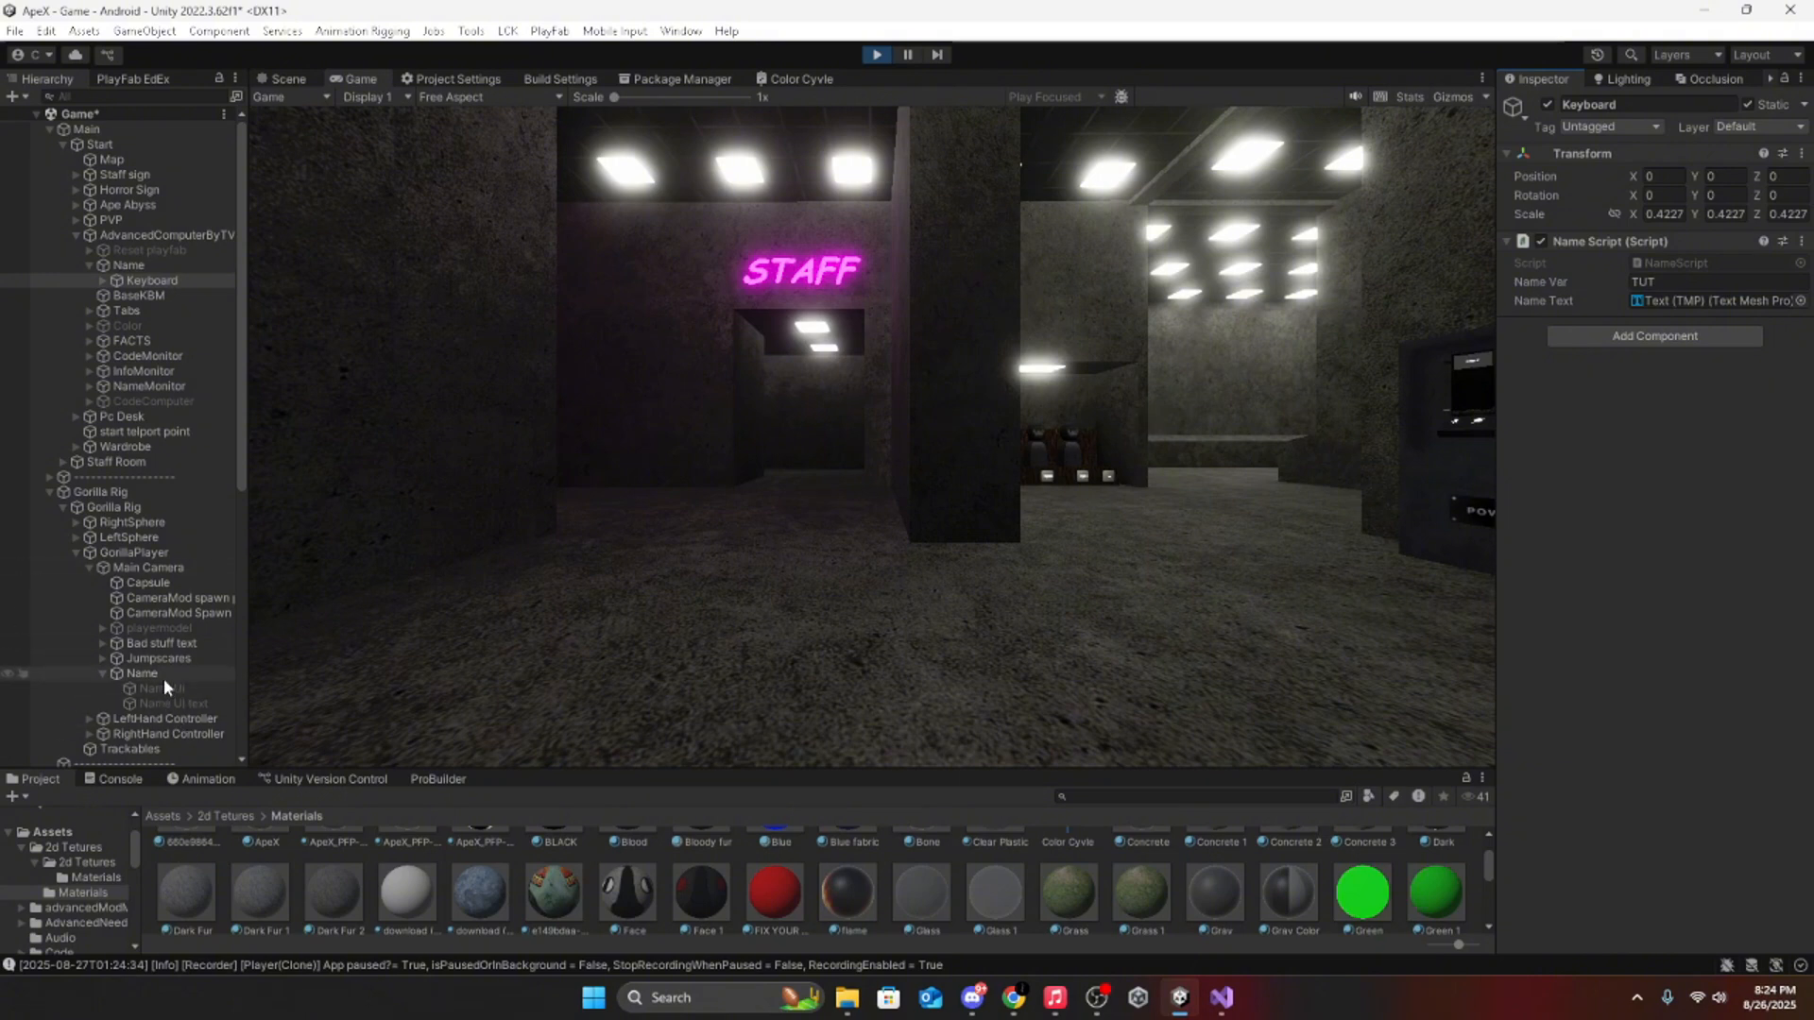
Step: Remove the last two characters from the Play Fab Id of the TUT locked name on the Name Manager
scroll(156, 695, "down", 3)
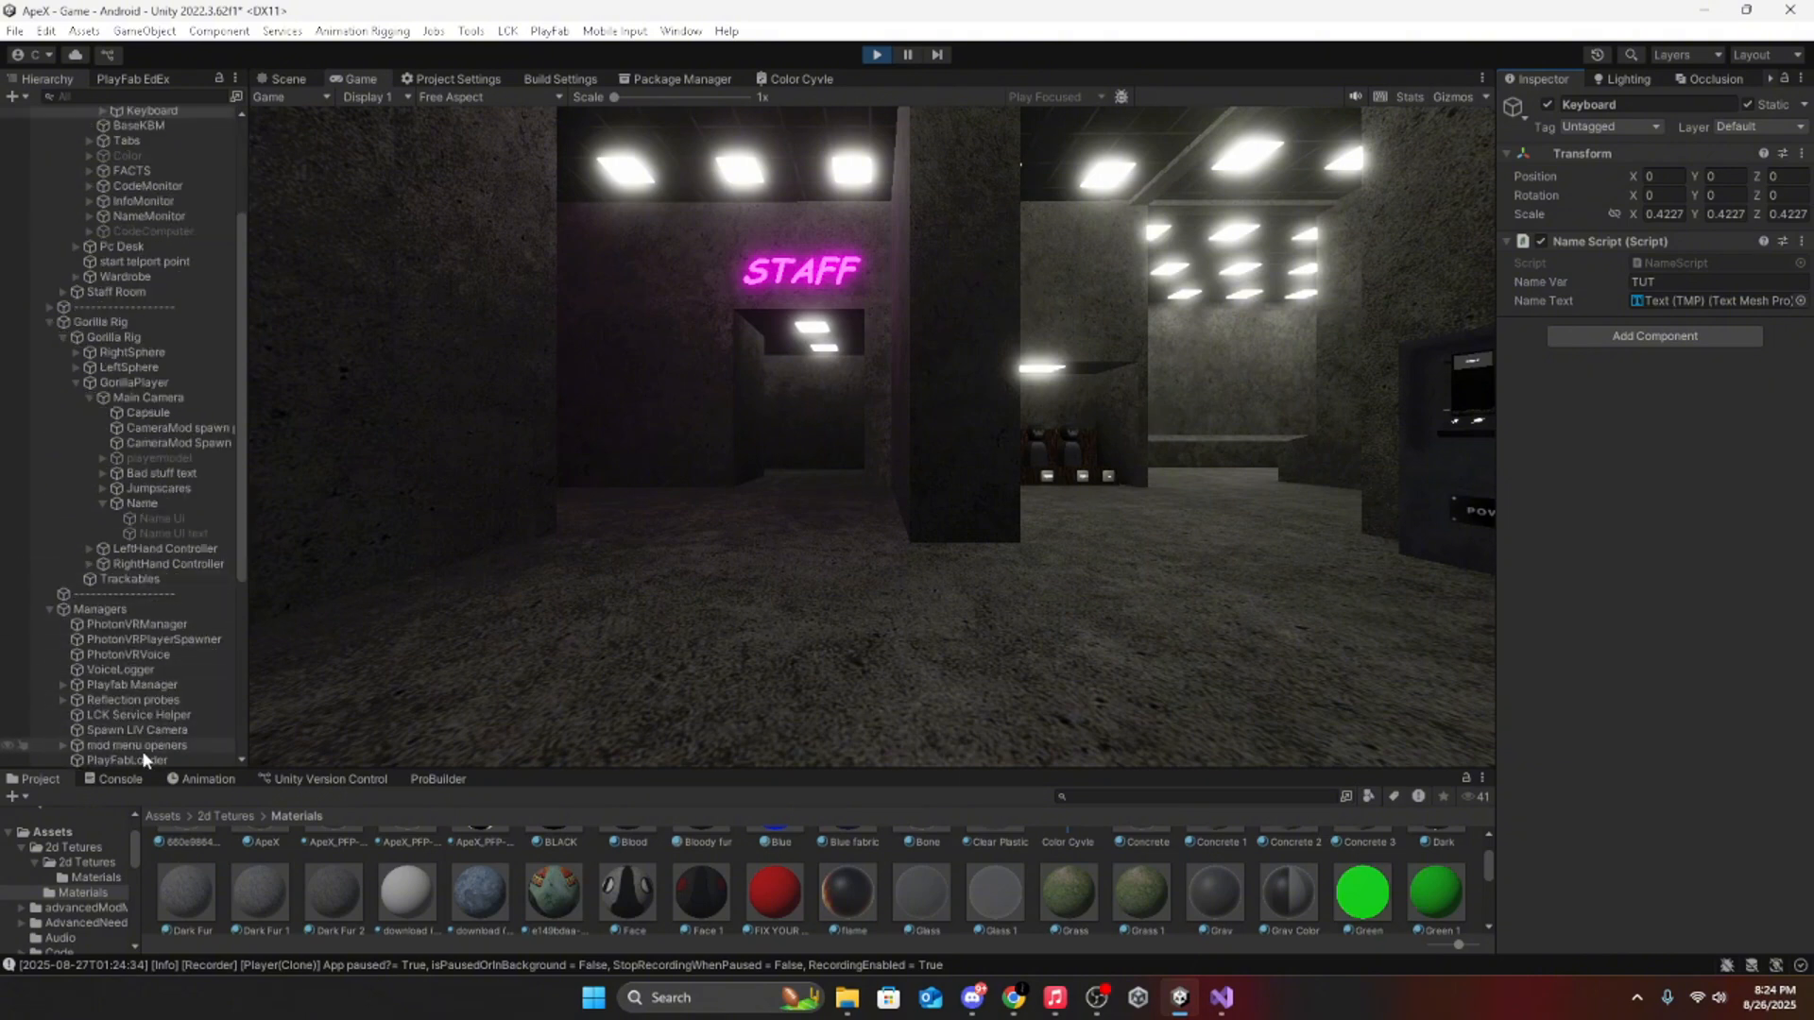
scroll(142, 750, "down", 3)
left_click(128, 665)
left_click(1761, 396)
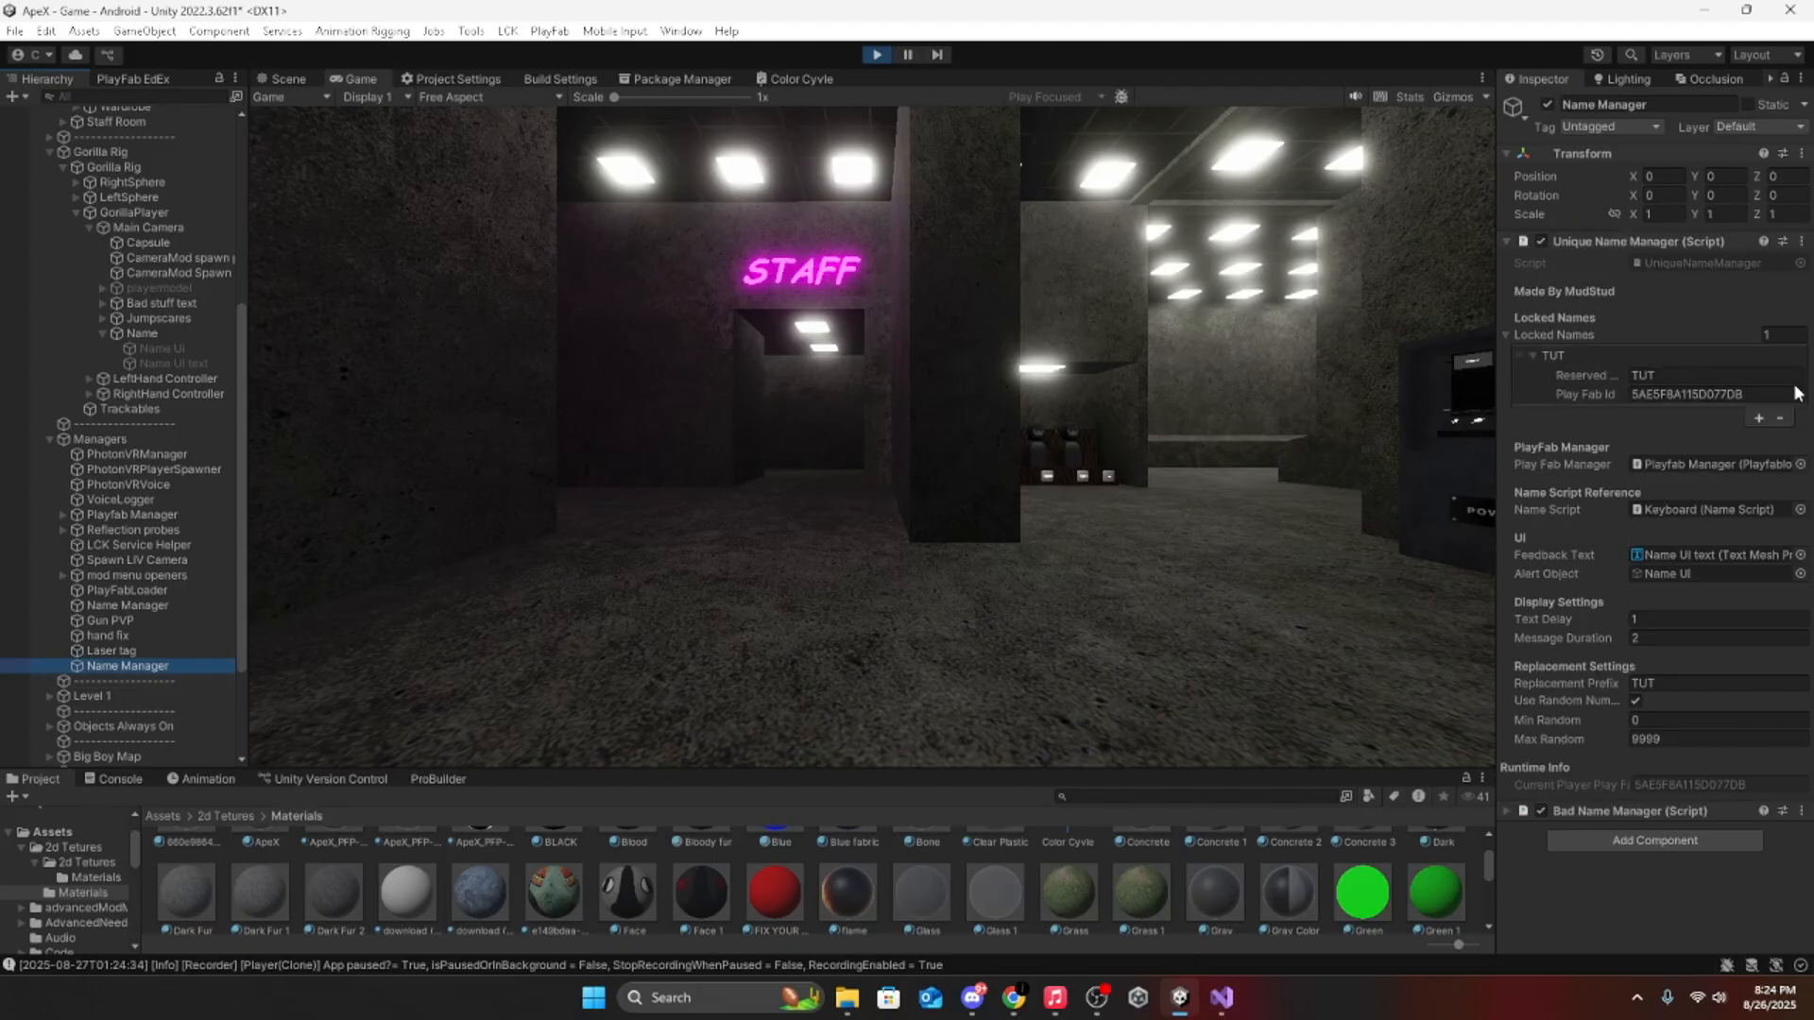
left_click(1761, 396)
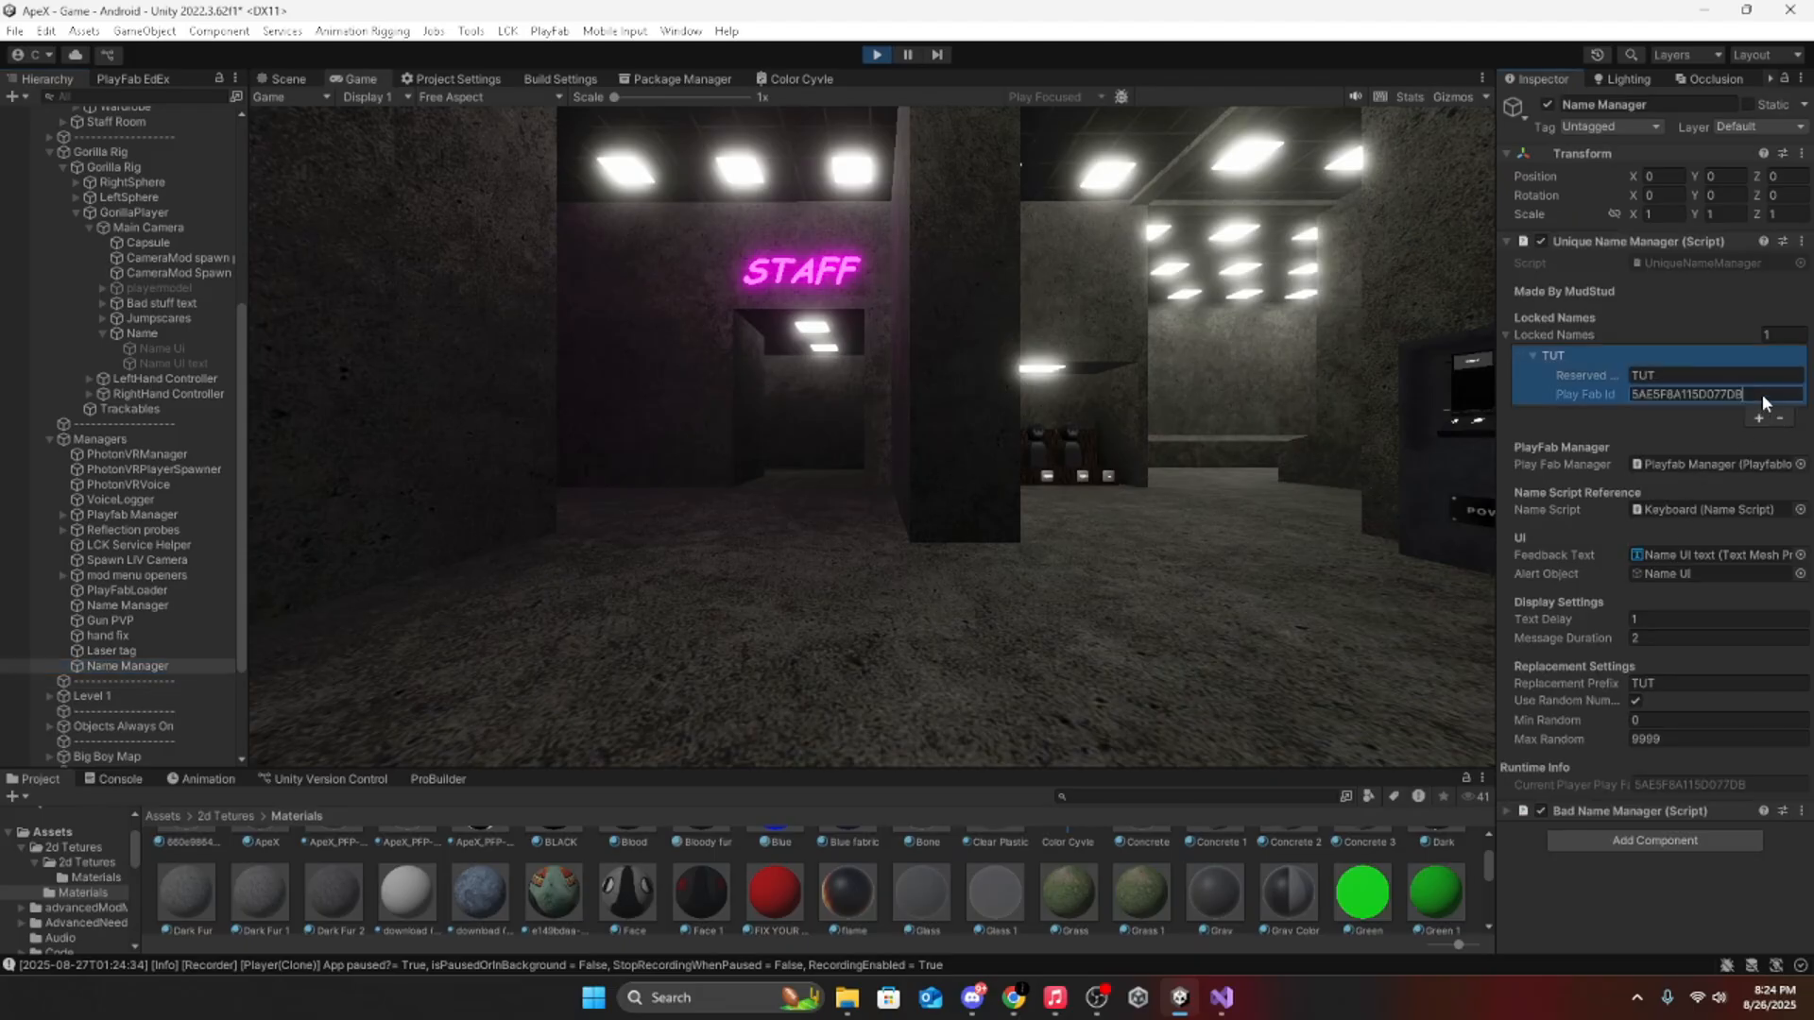
Step: Test the reserved name TUT in the Keyboard's Name Var and inspect the scene in the Scene view before returning to the Game view
scroll(14, 384, "up", 6)
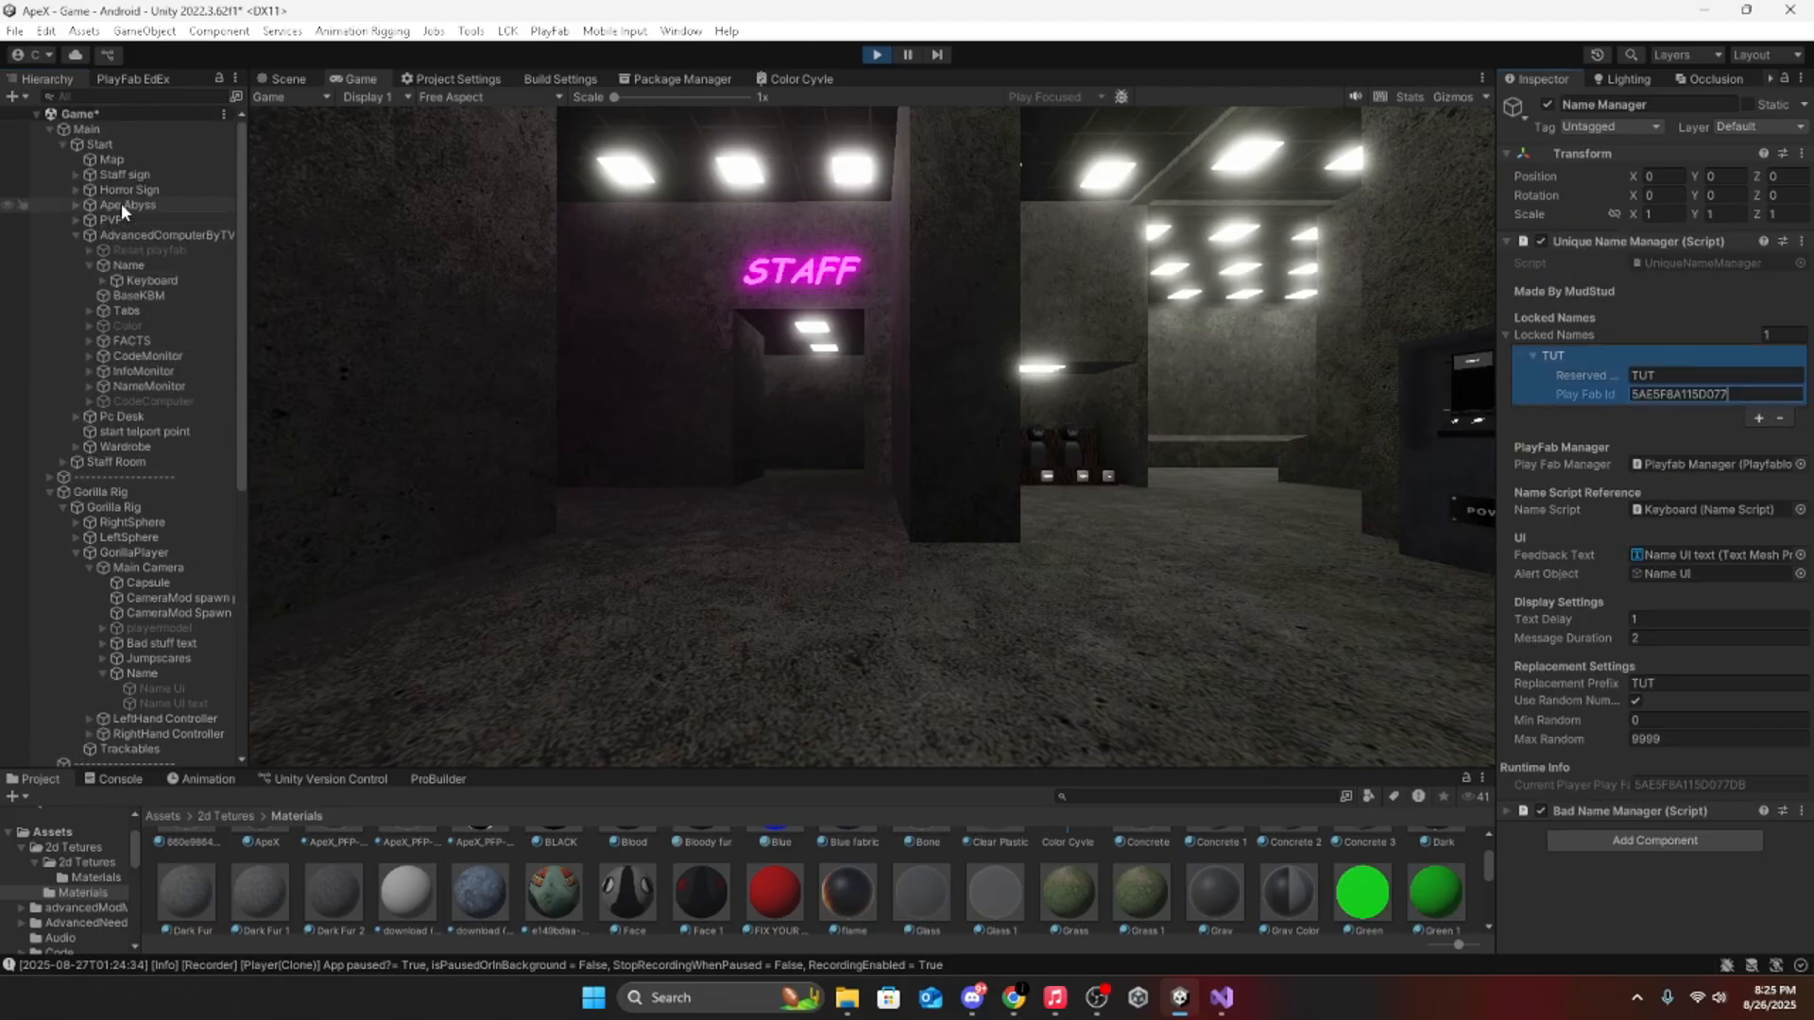
left_click(166, 283)
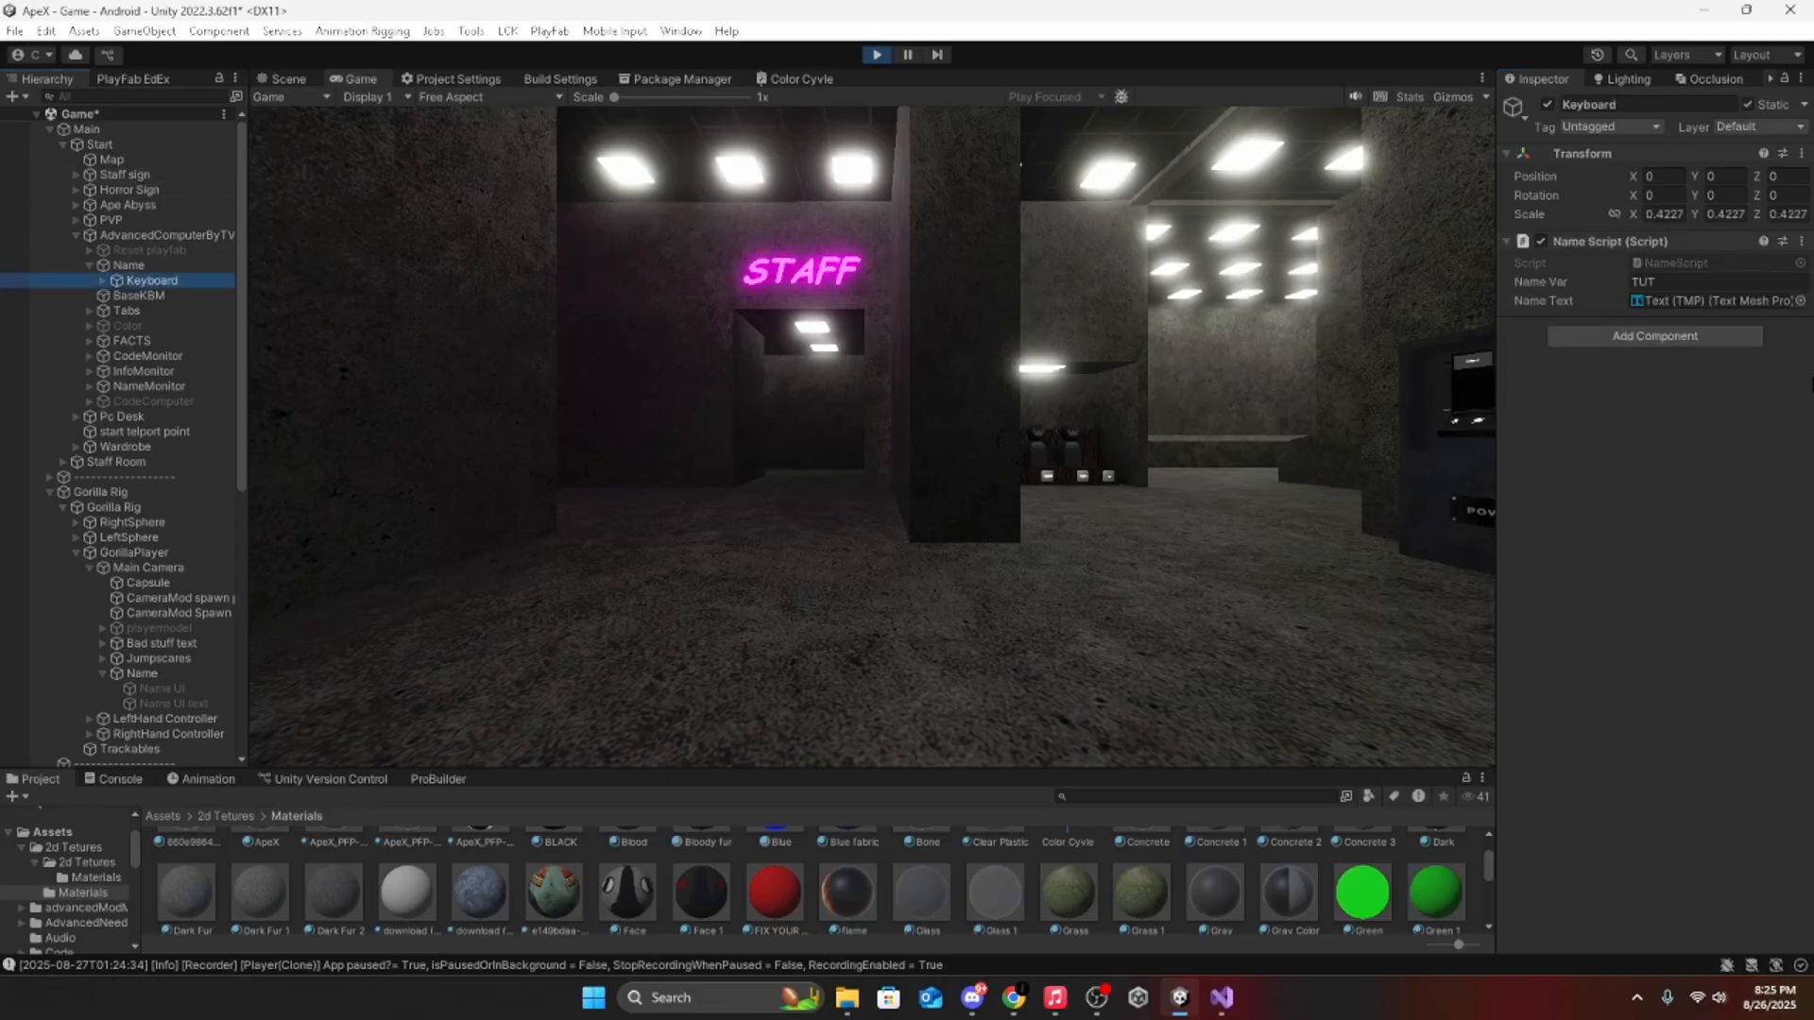
left_click(1688, 283)
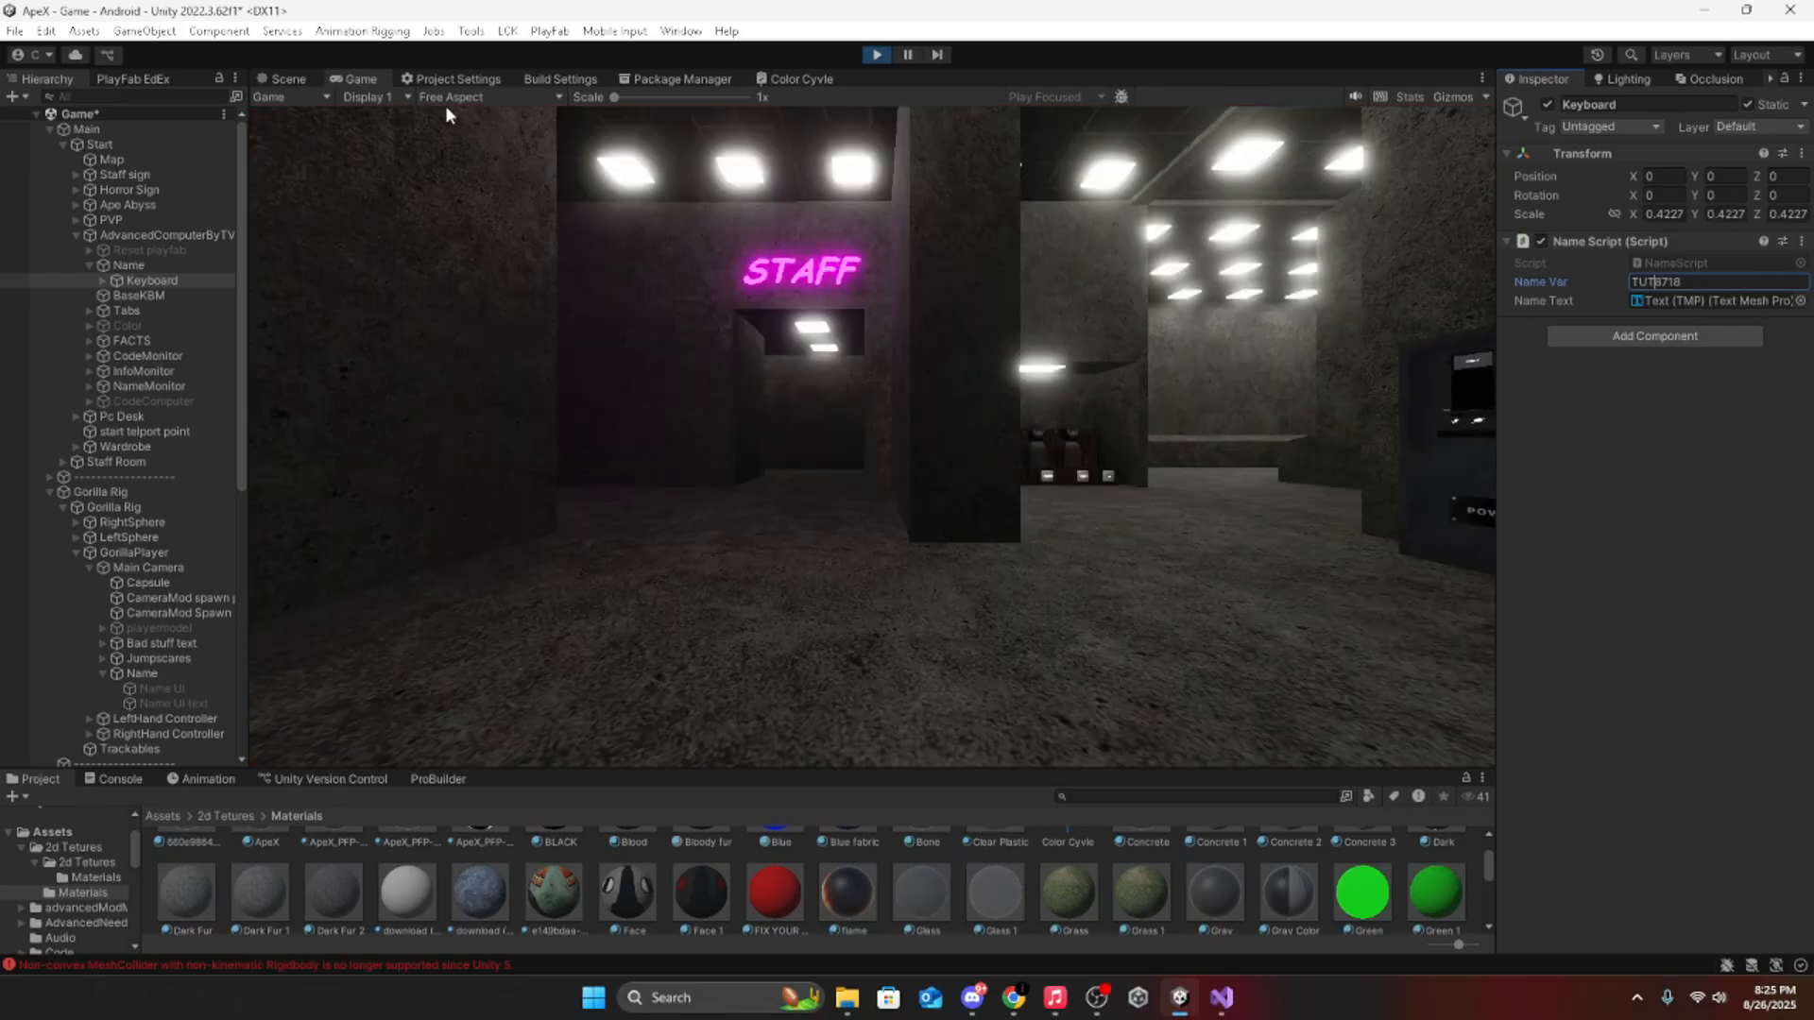
left_click(316, 97)
left_click(290, 80)
key("w")
right_click_drag(686, 476, 1021, 467)
key("s")
left_click(354, 77)
Step: On the Name Manager, set Max Random to 1 and the Replacement Prefix to APE
scroll(147, 342, "down", 1)
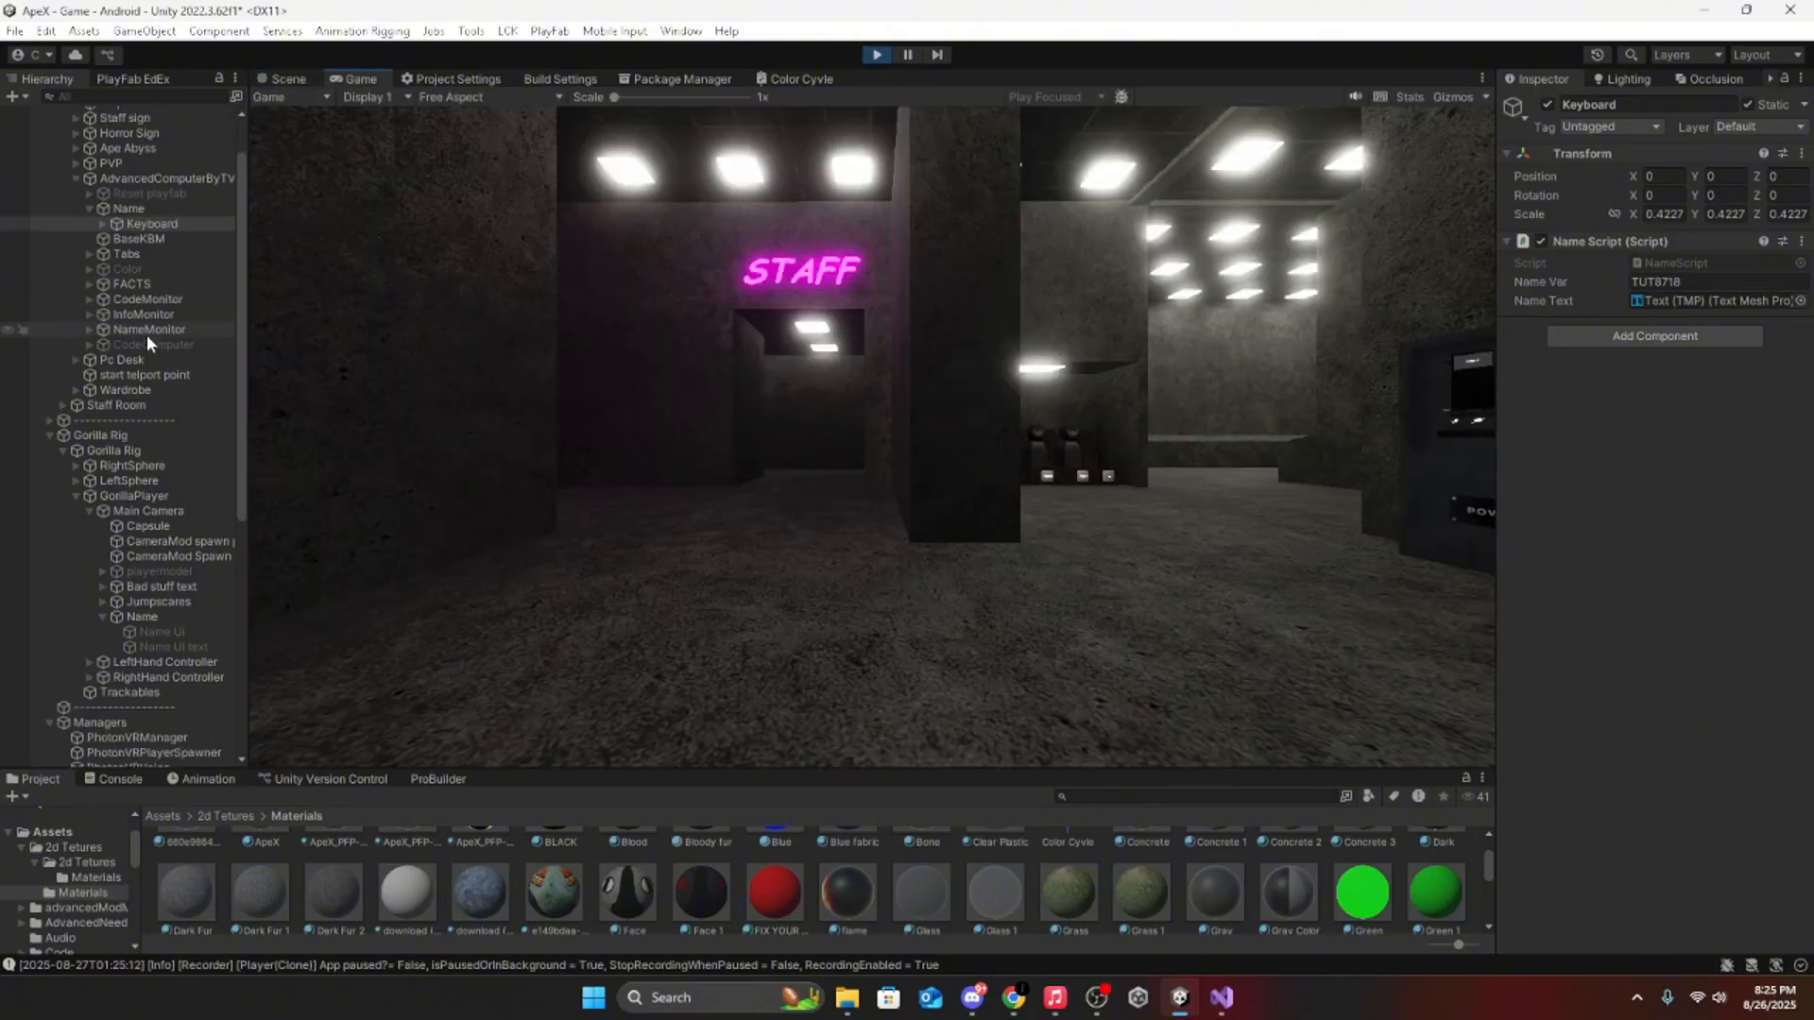
scroll(146, 335, "down", 7)
left_click(123, 551)
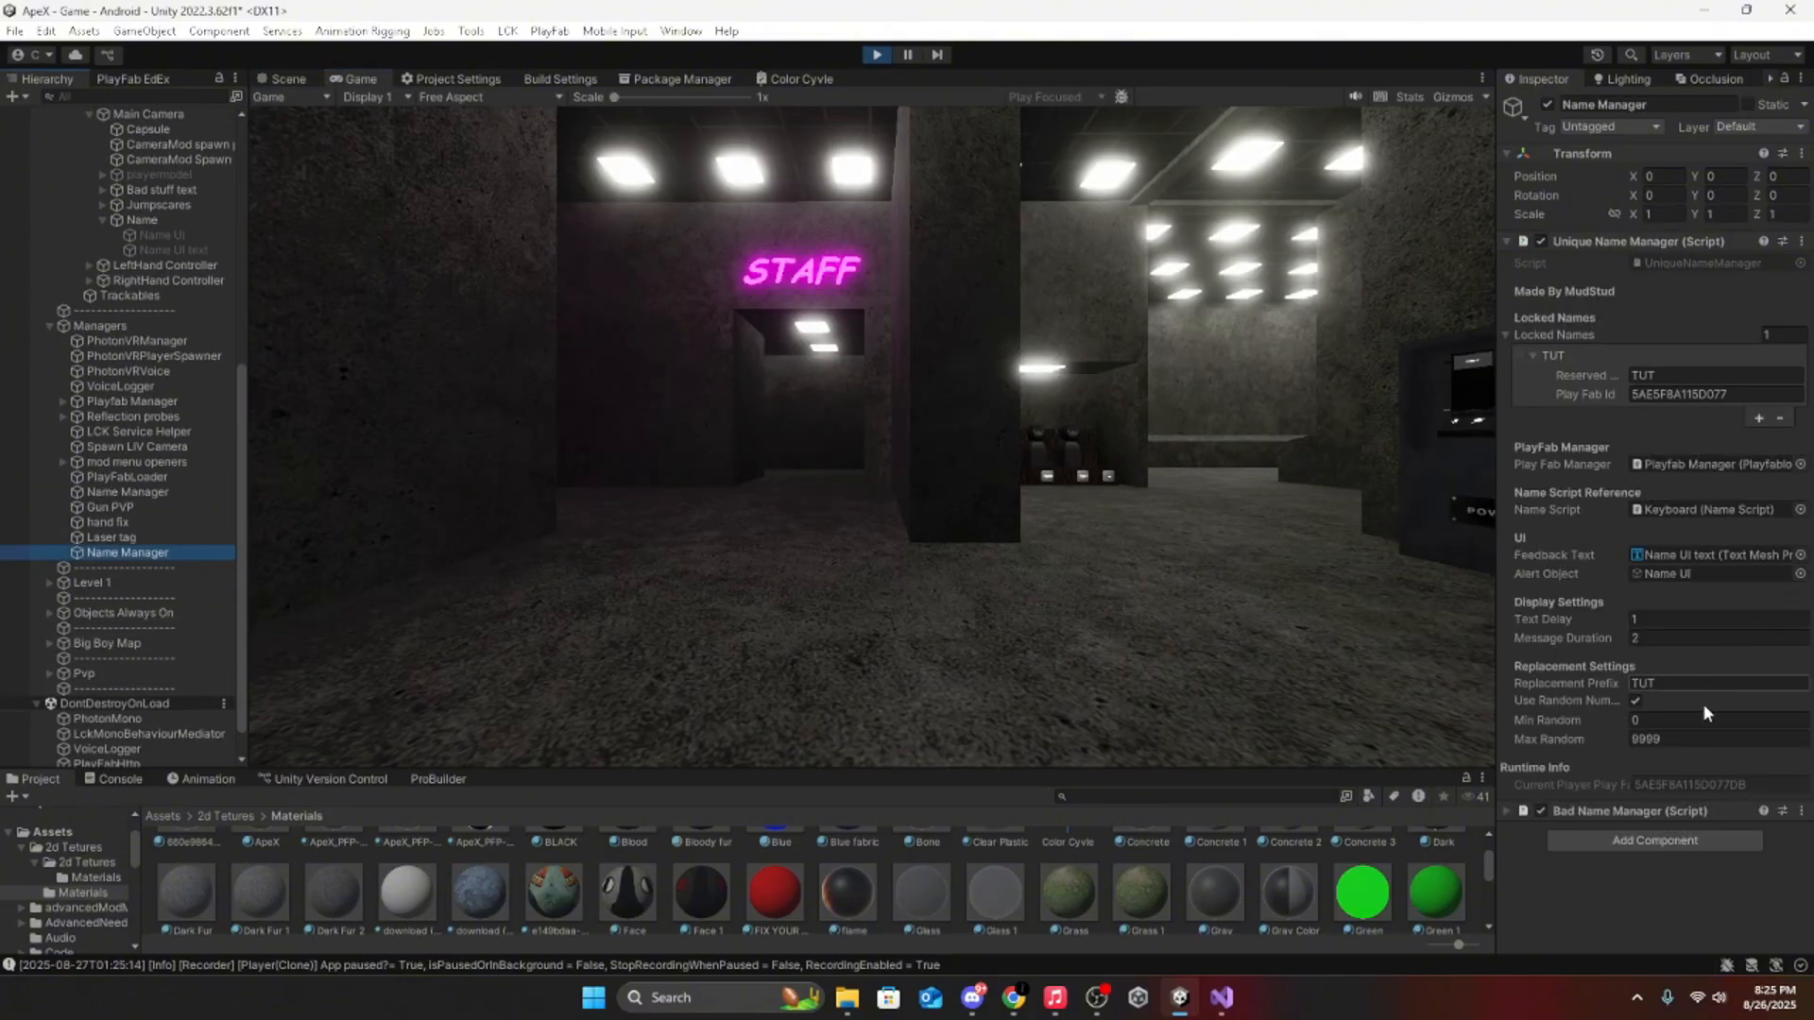
left_click(1676, 735)
type("1")
left_click(1672, 680)
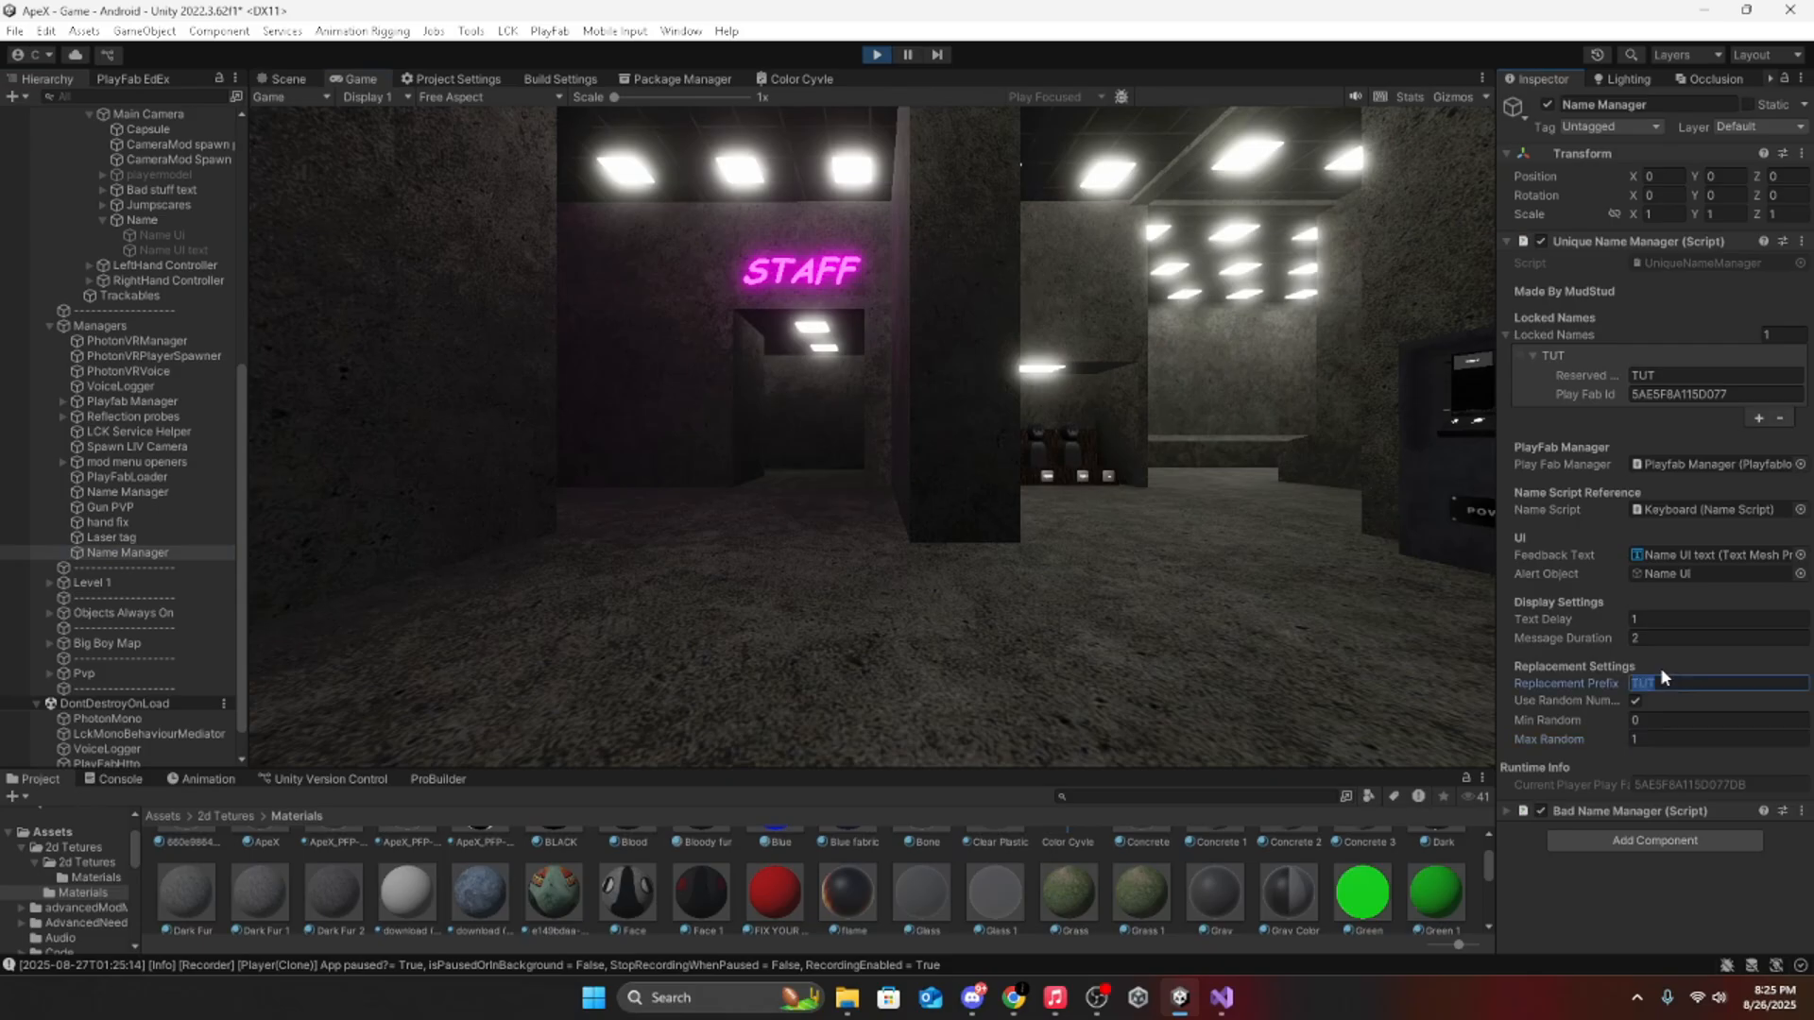
type("APE")
Step: Enter the reserved name TUT as the Keyboard's Name Var to test the APE replacement prefix
scroll(164, 244, "up", 5)
scroll(165, 244, "up", 5)
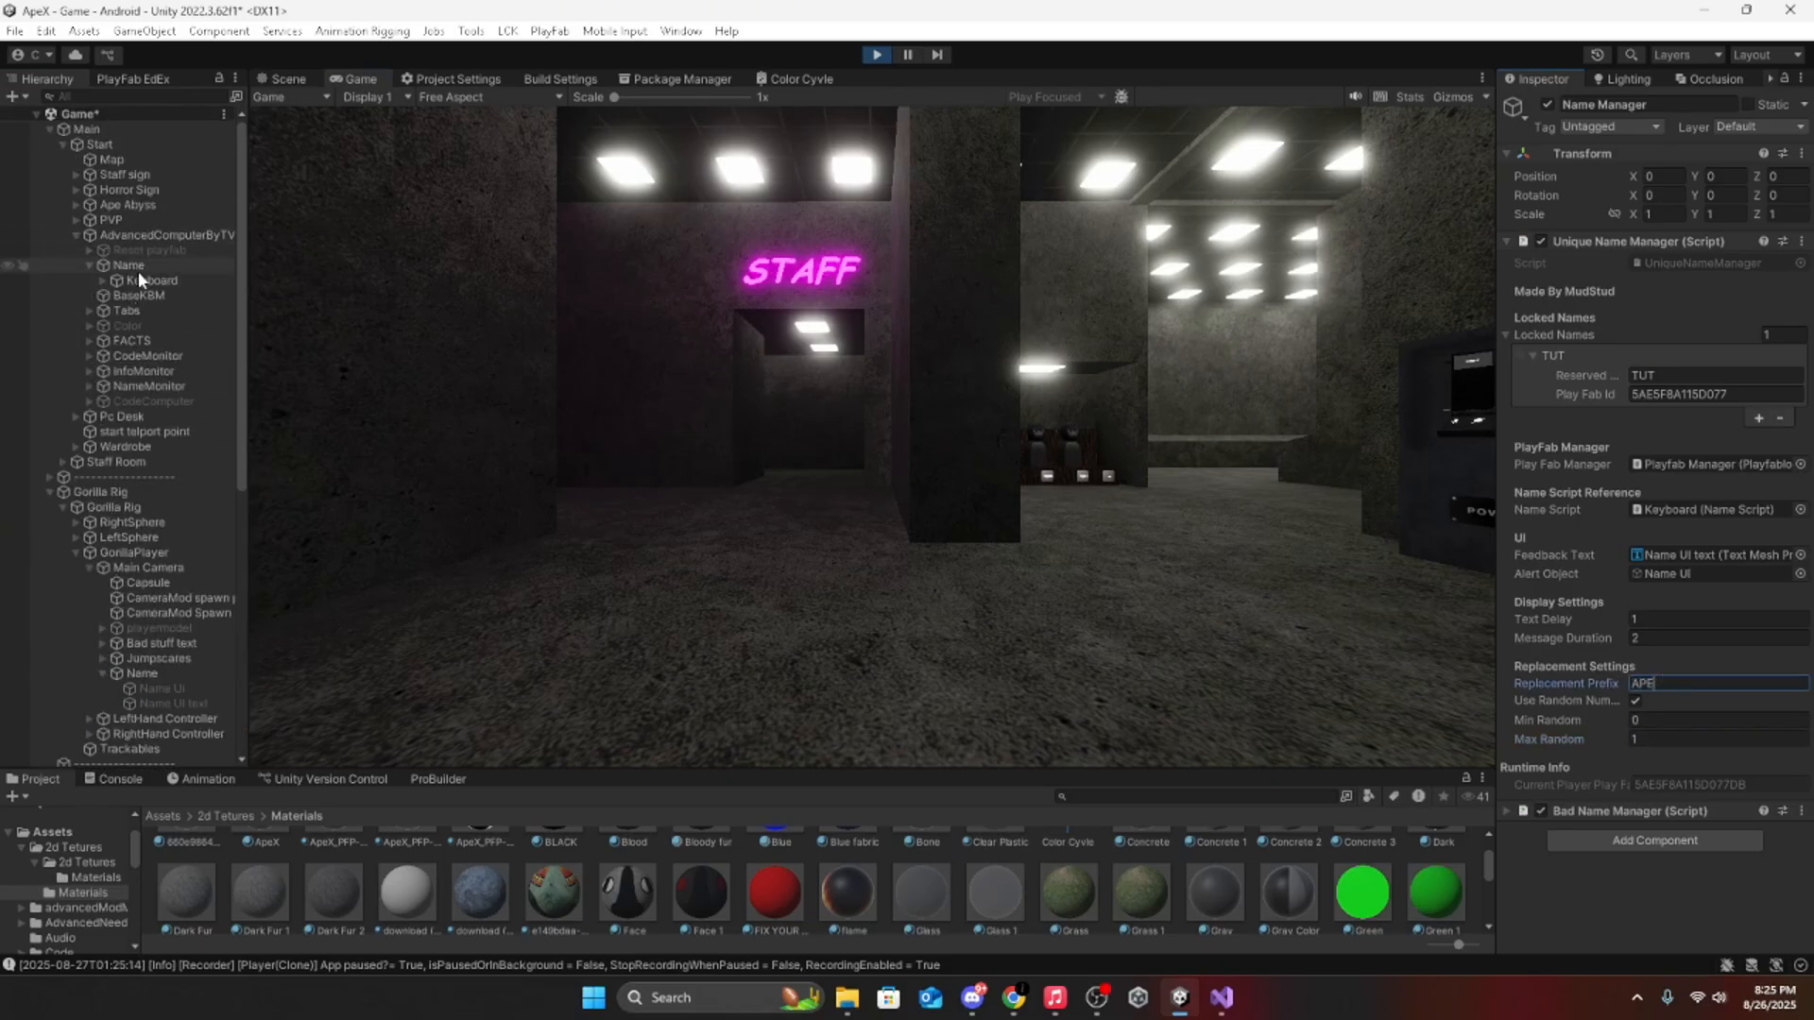
left_click(142, 280)
left_click(1708, 282)
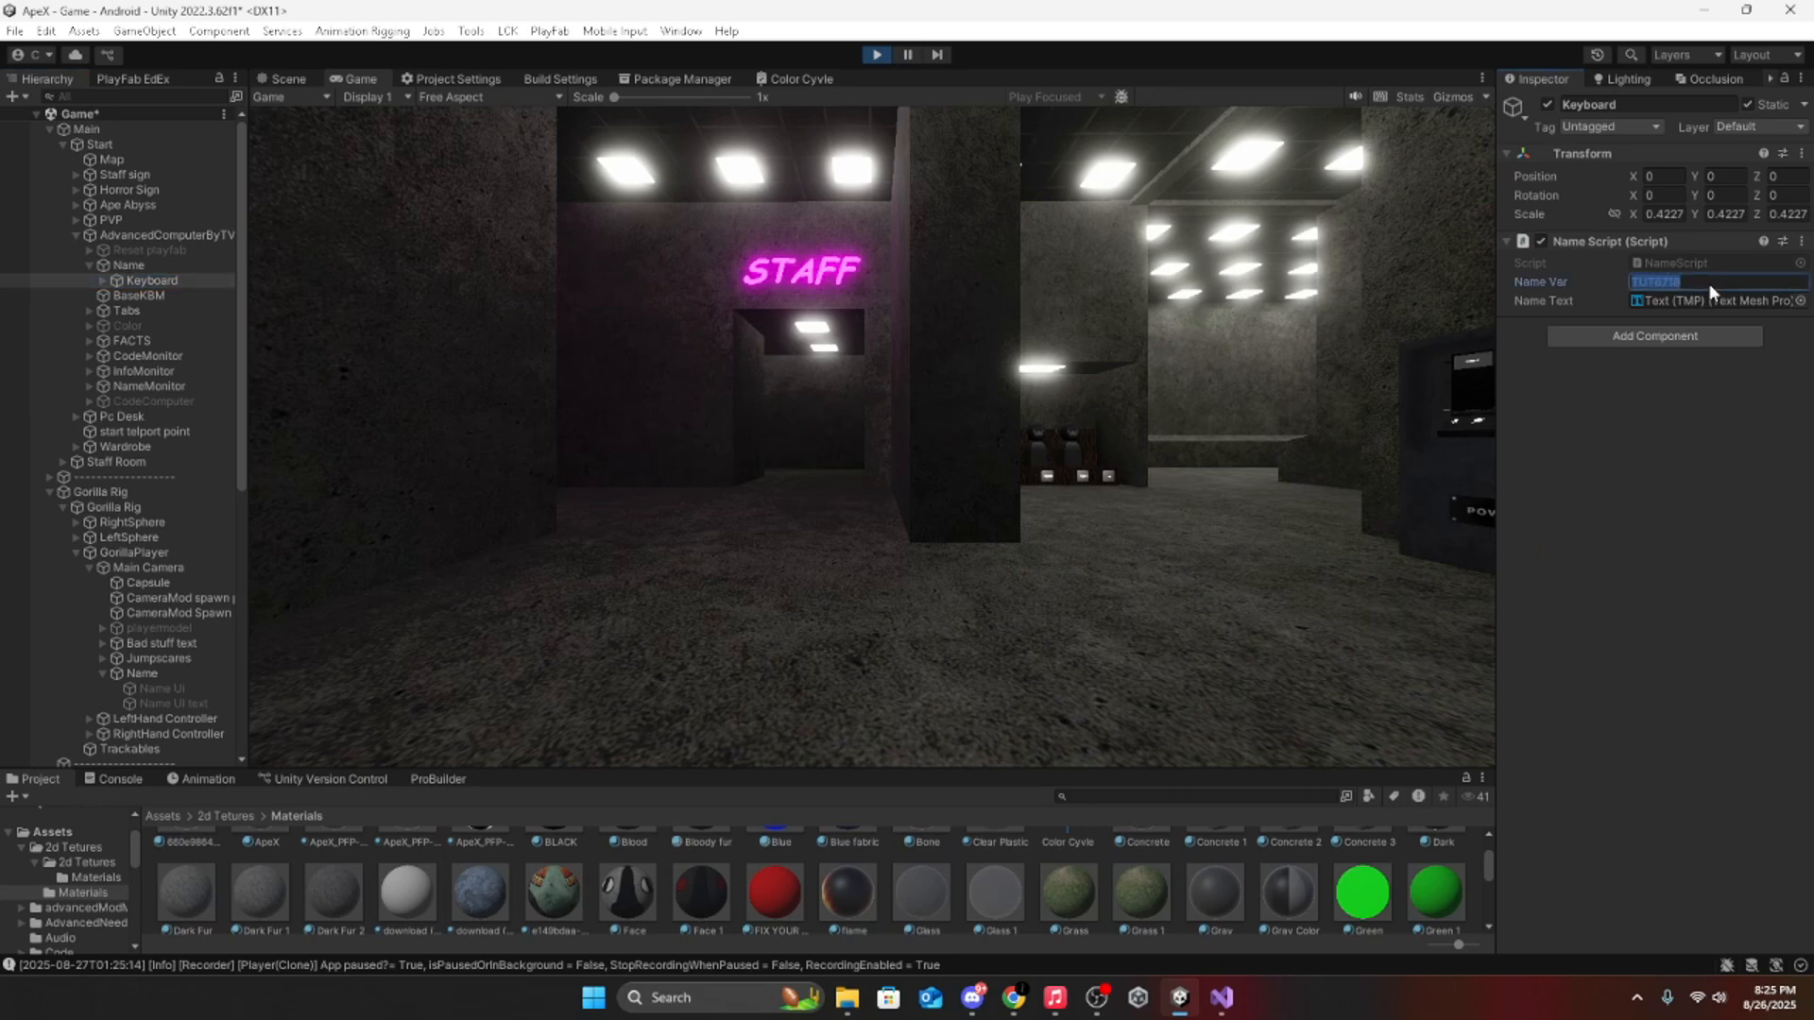
type("APE0")
Step: Set Max Random in the Name Manager's replacement settings to 7
scroll(55, 542, "down", 5)
left_click(128, 723)
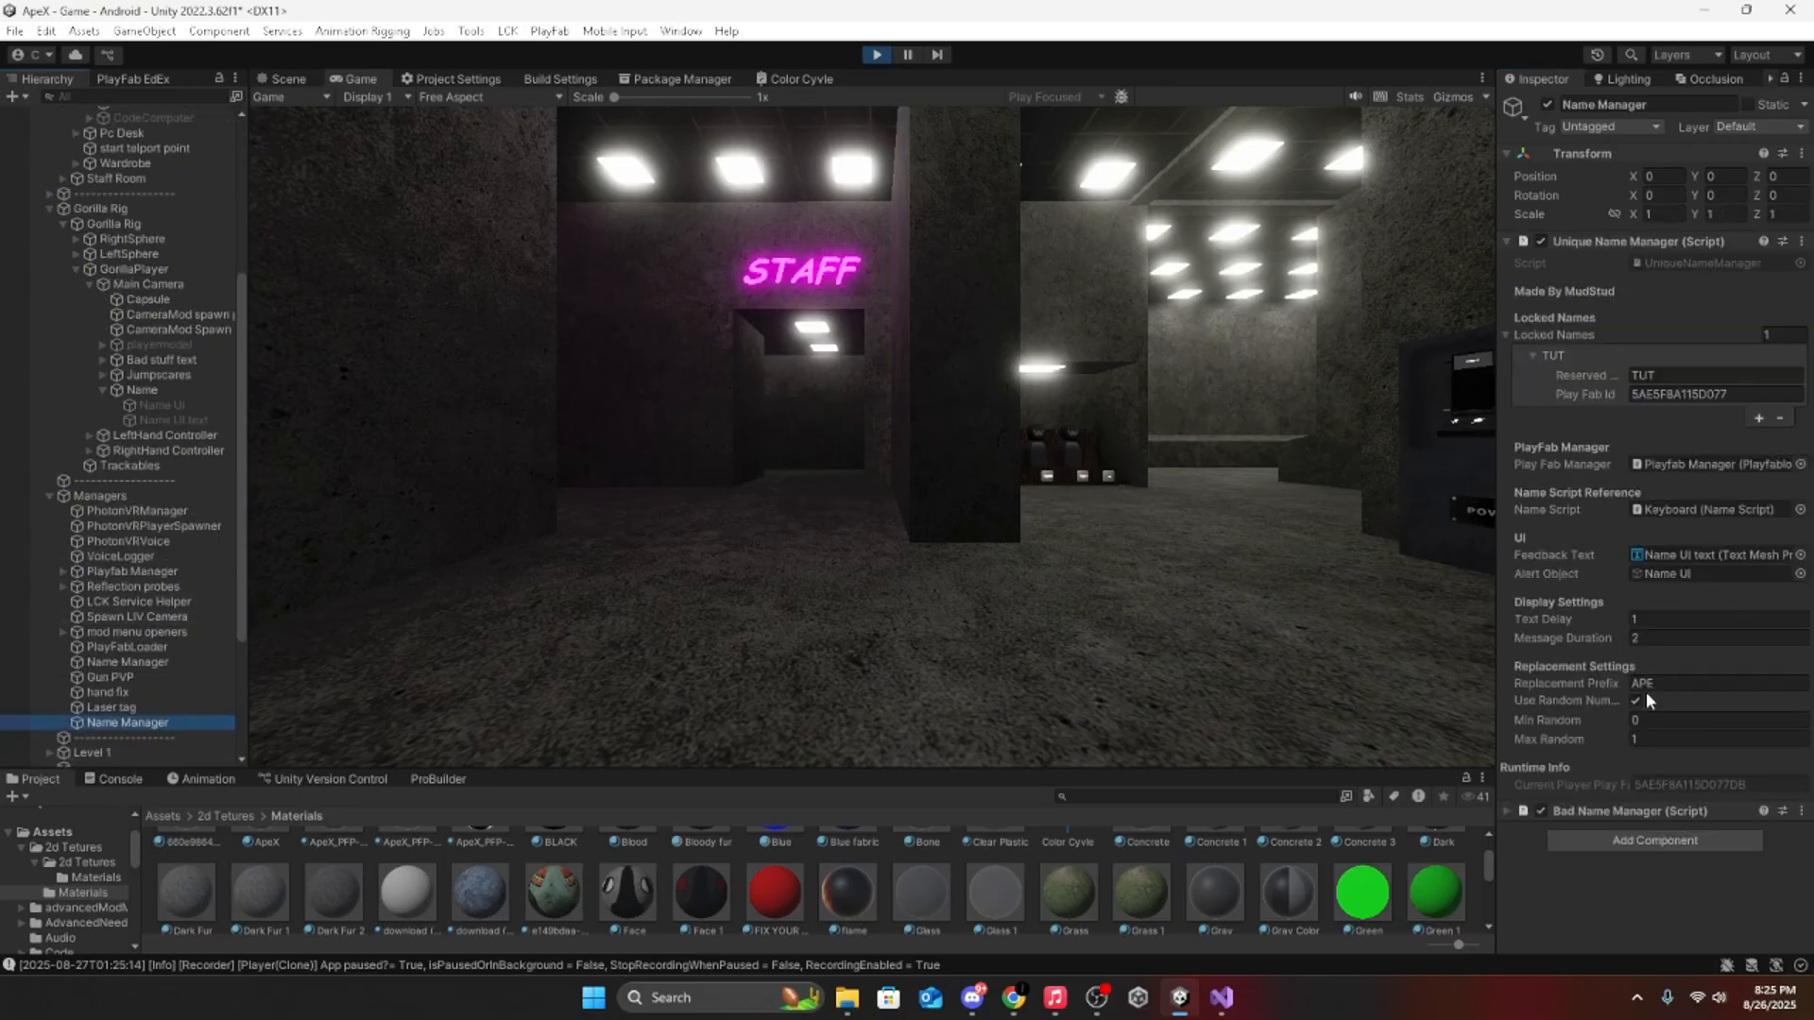
left_click(1679, 742)
type("7")
Step: Set the Keyboard's Name Var to TUT to test the 0 to 7 random number range
scroll(150, 257, "up", 5)
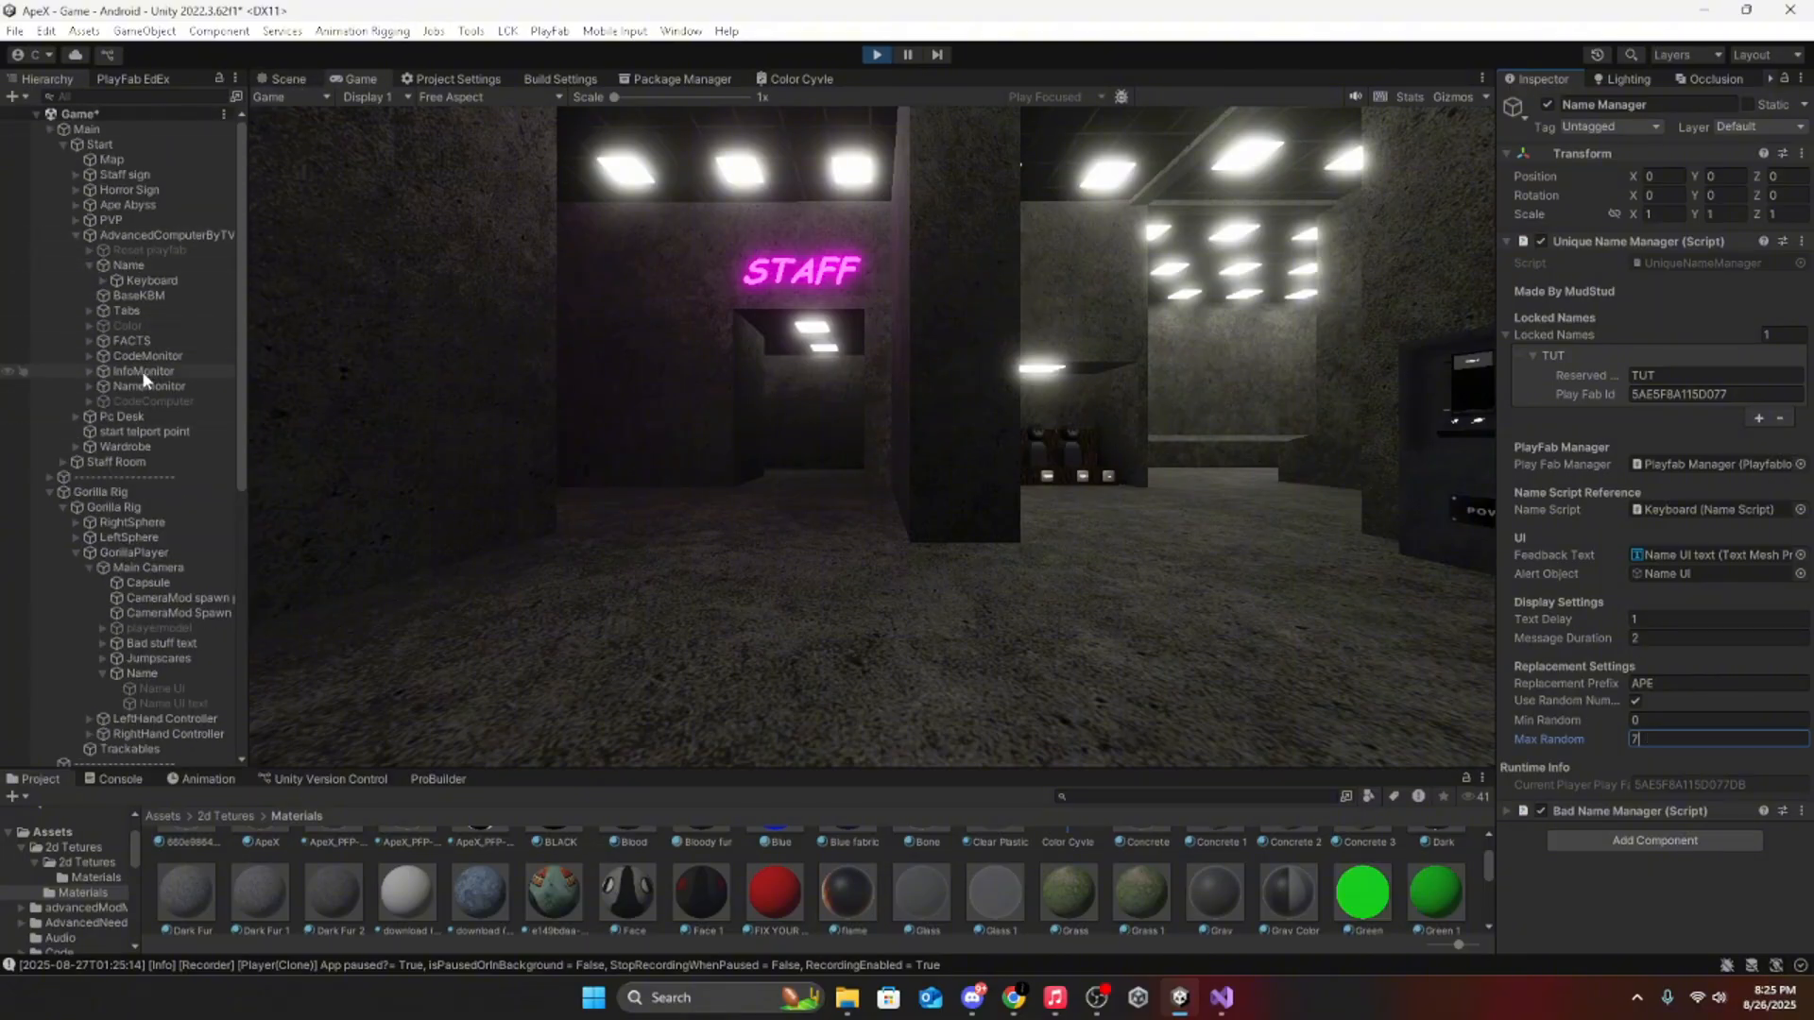
left_click(128, 284)
left_click(1695, 280)
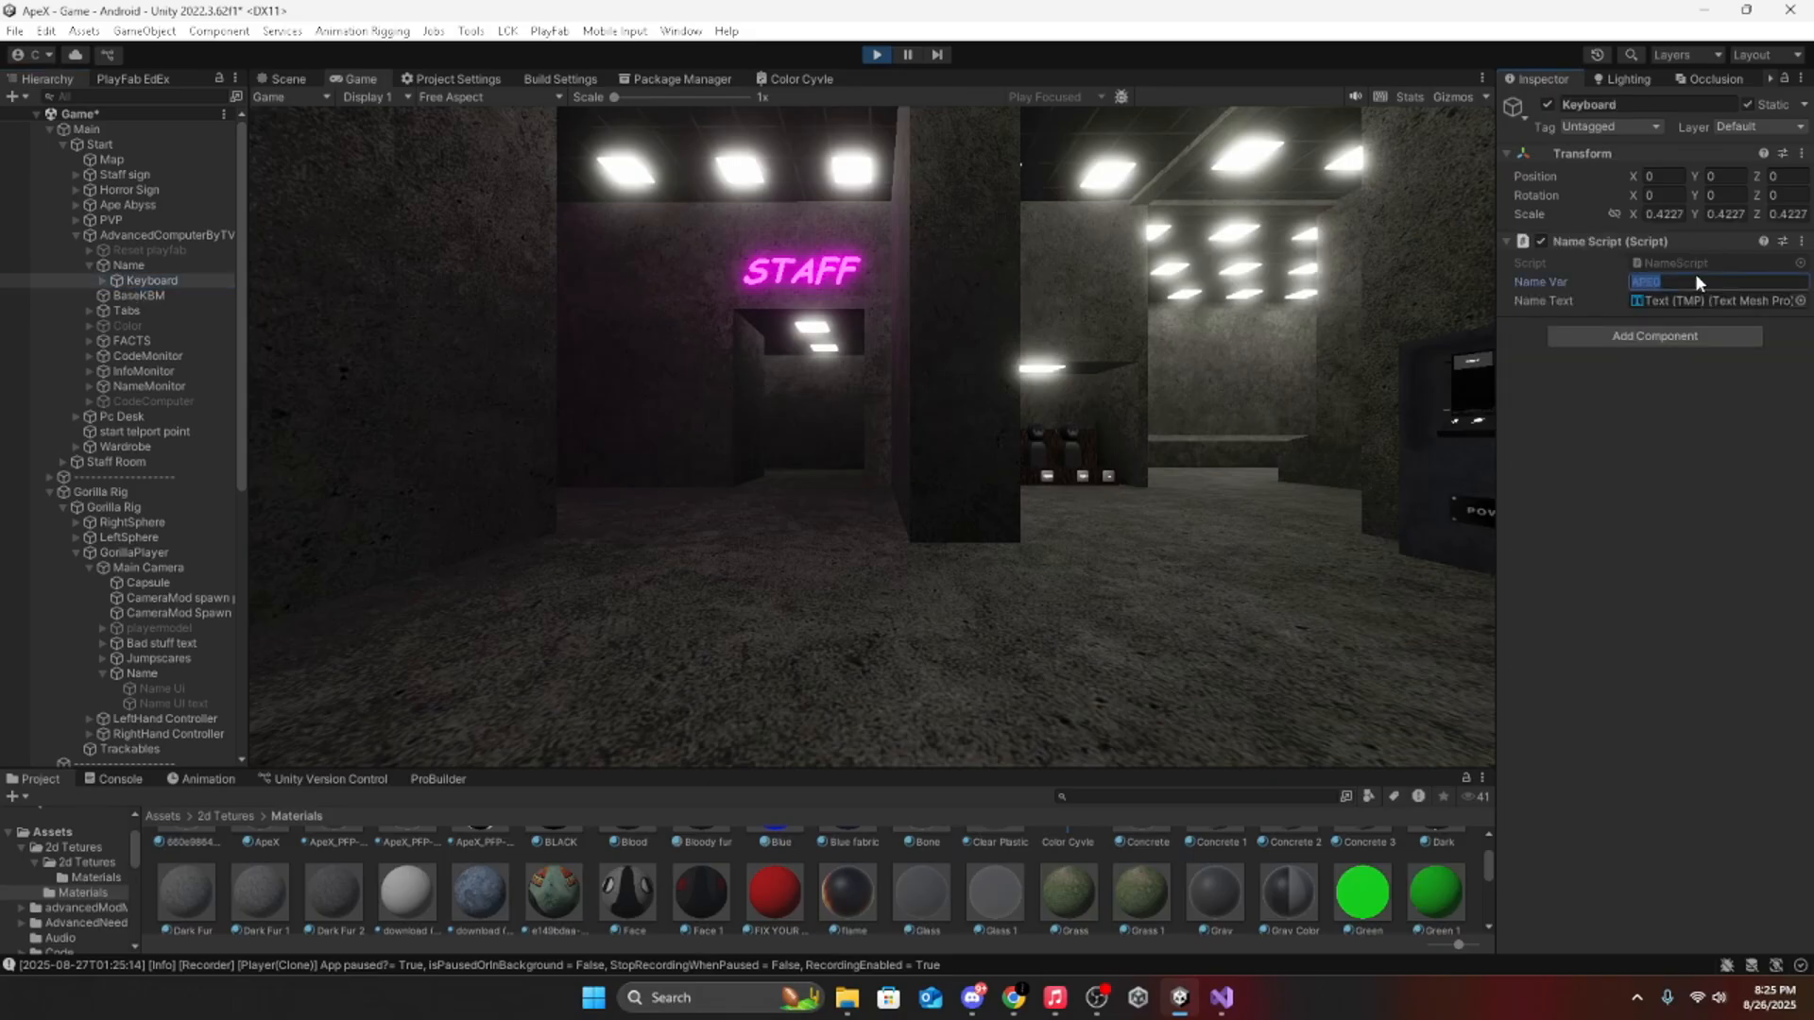
type("TUT")
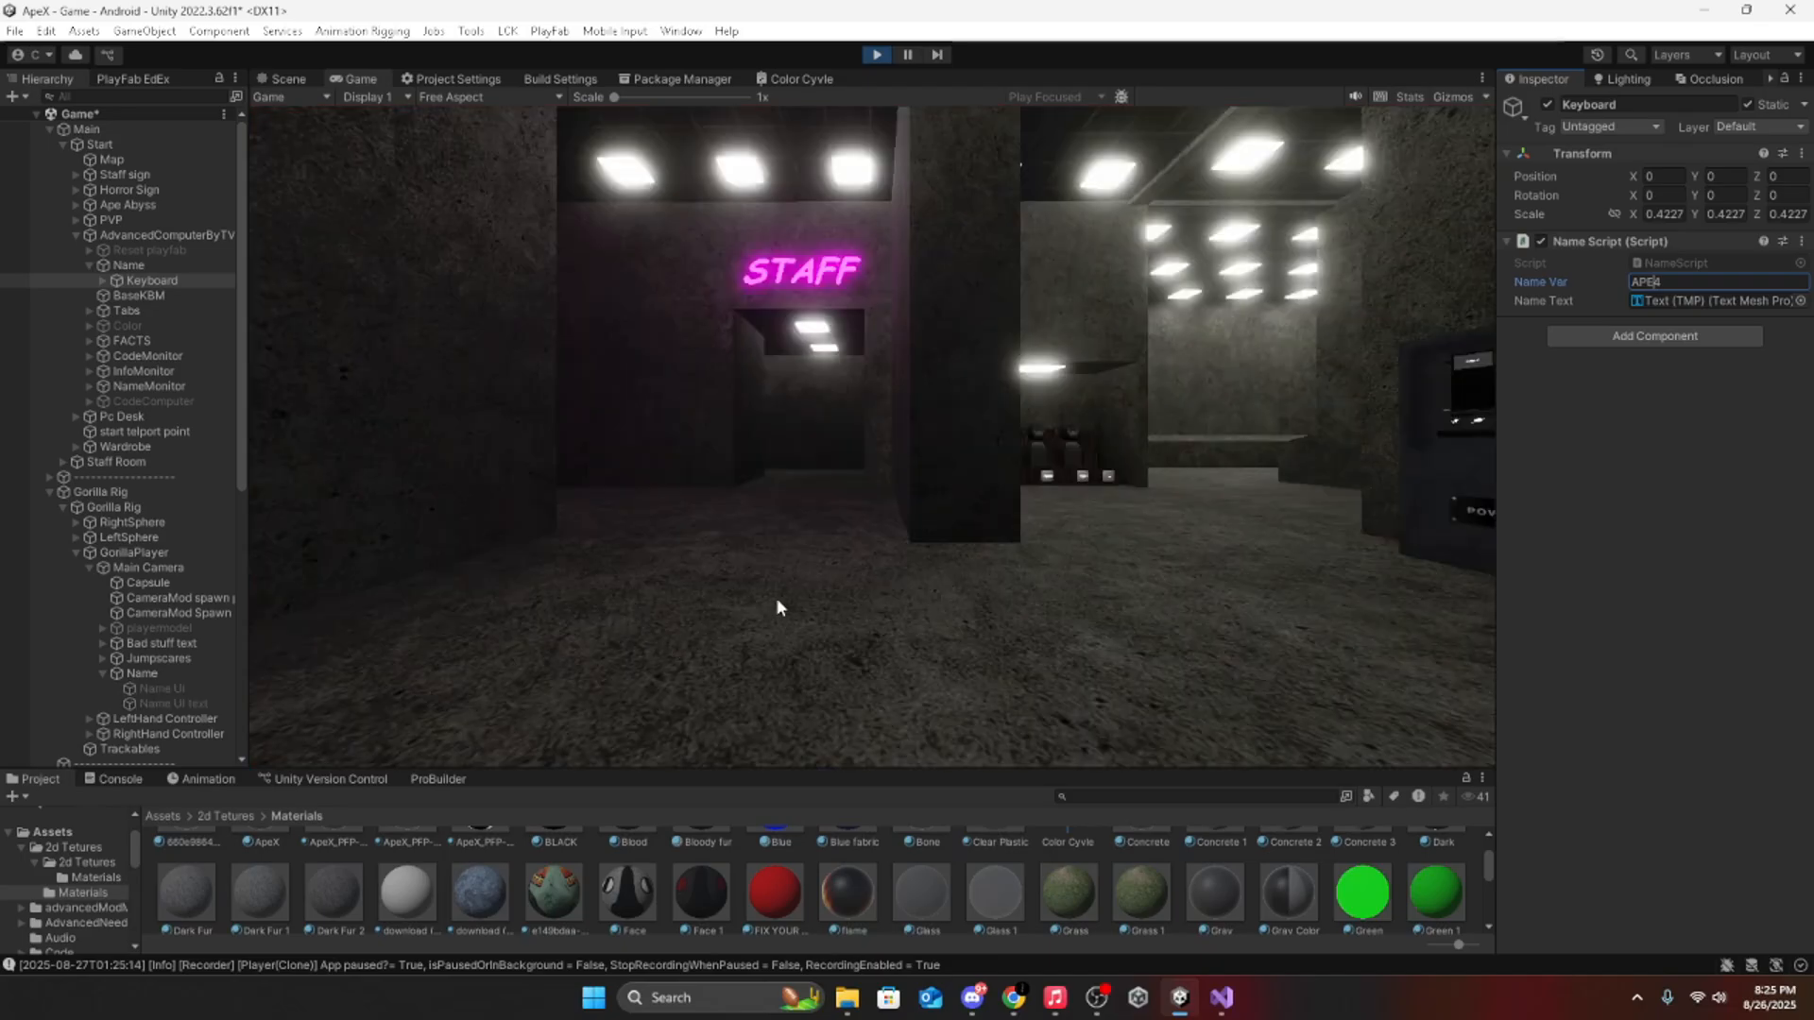
Step: Set the Name Manager's Message Duration to 7
scroll(161, 710, "down", 6)
left_click(121, 667)
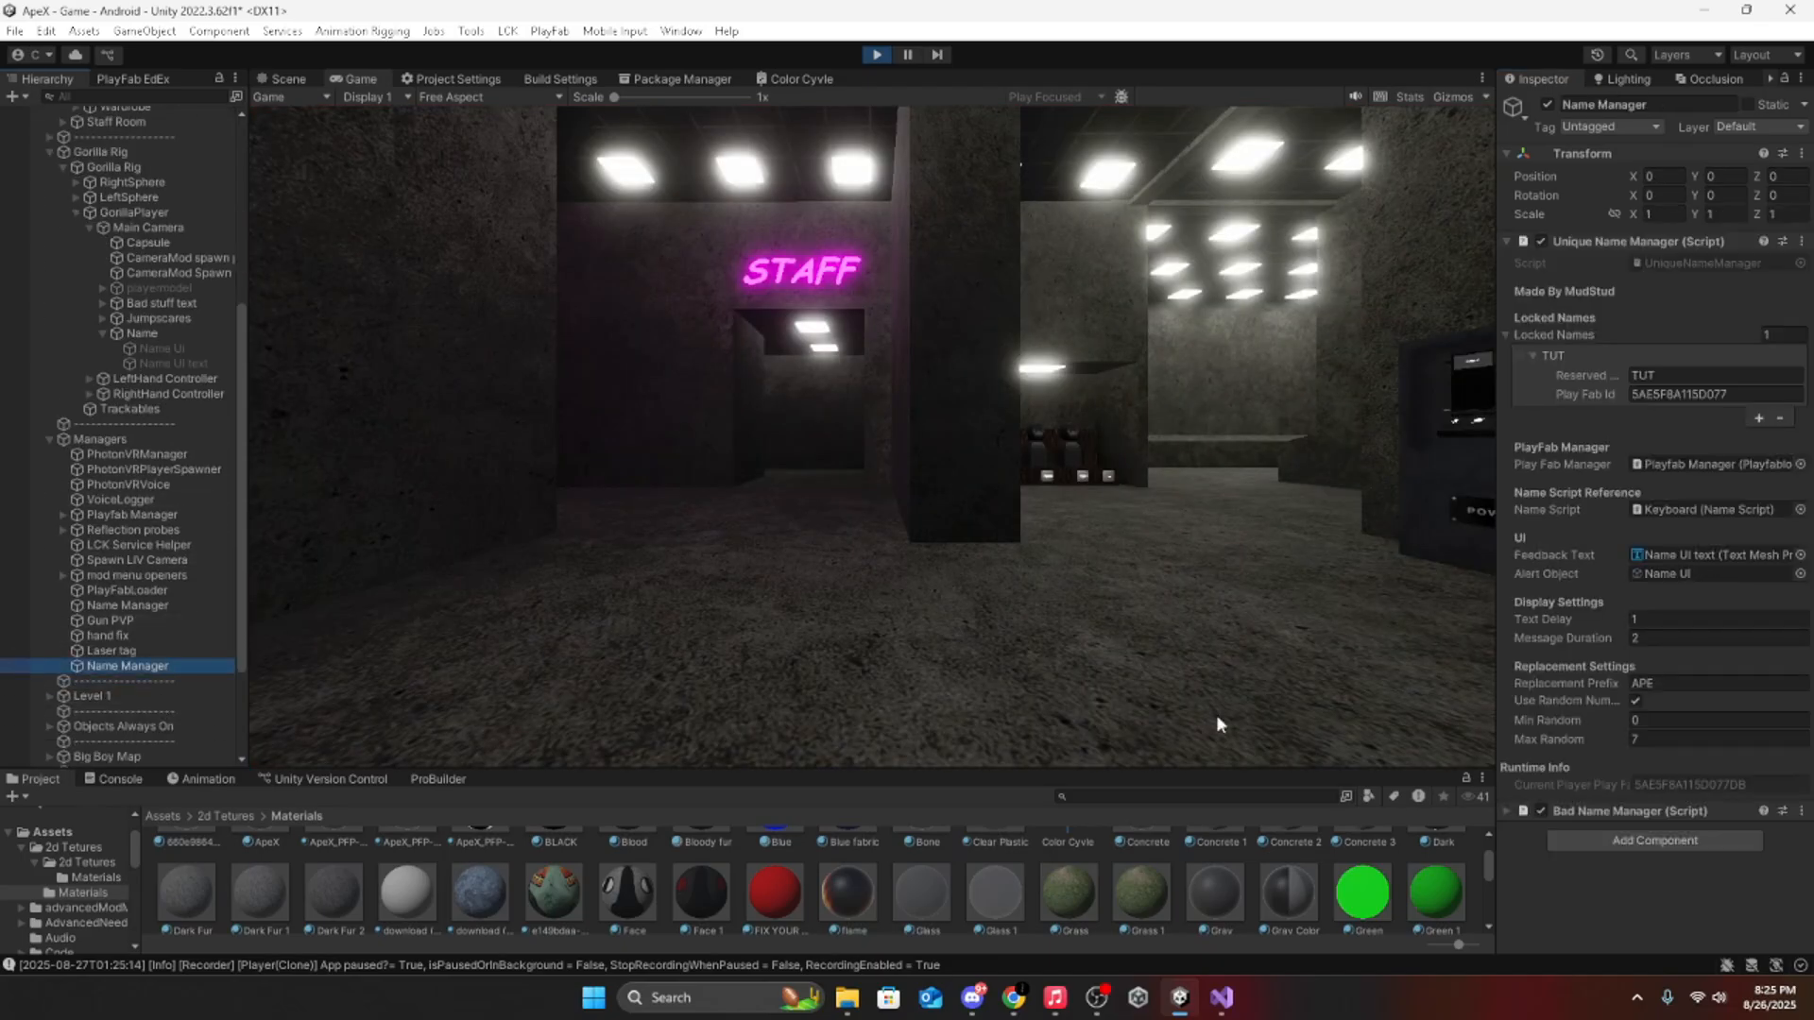
left_click(1667, 734)
left_click(1674, 637)
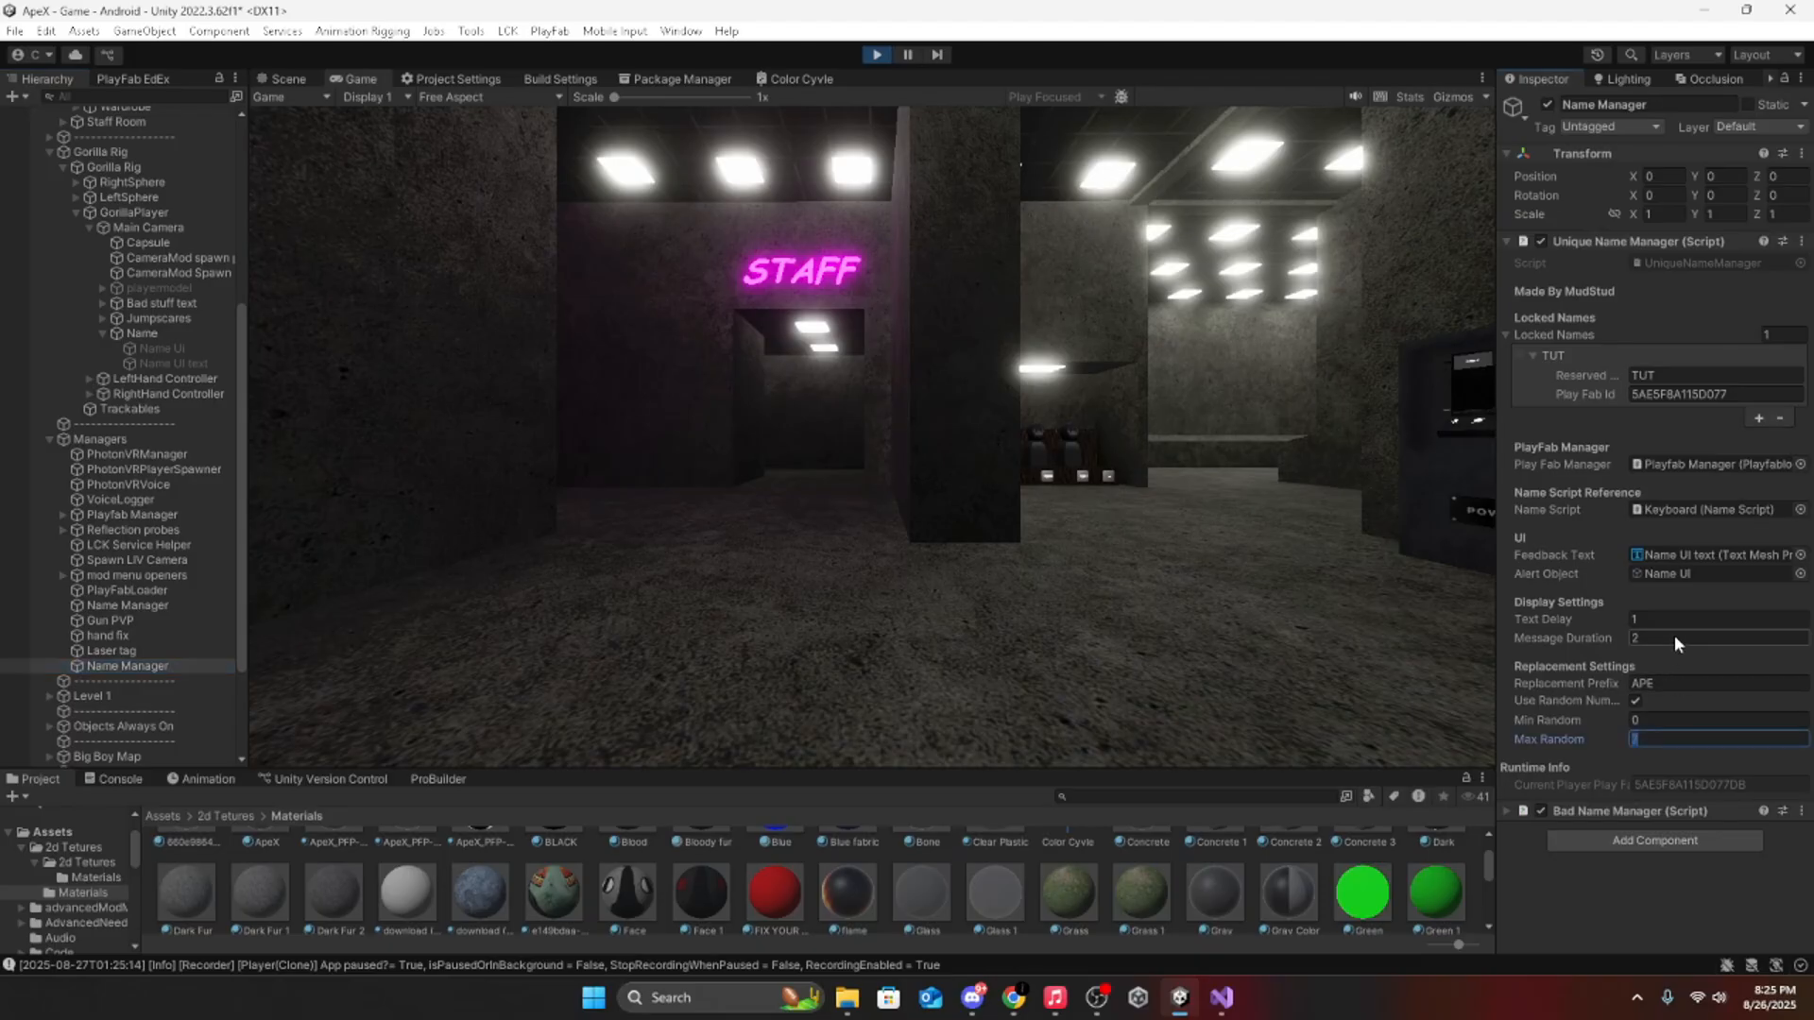
type("7")
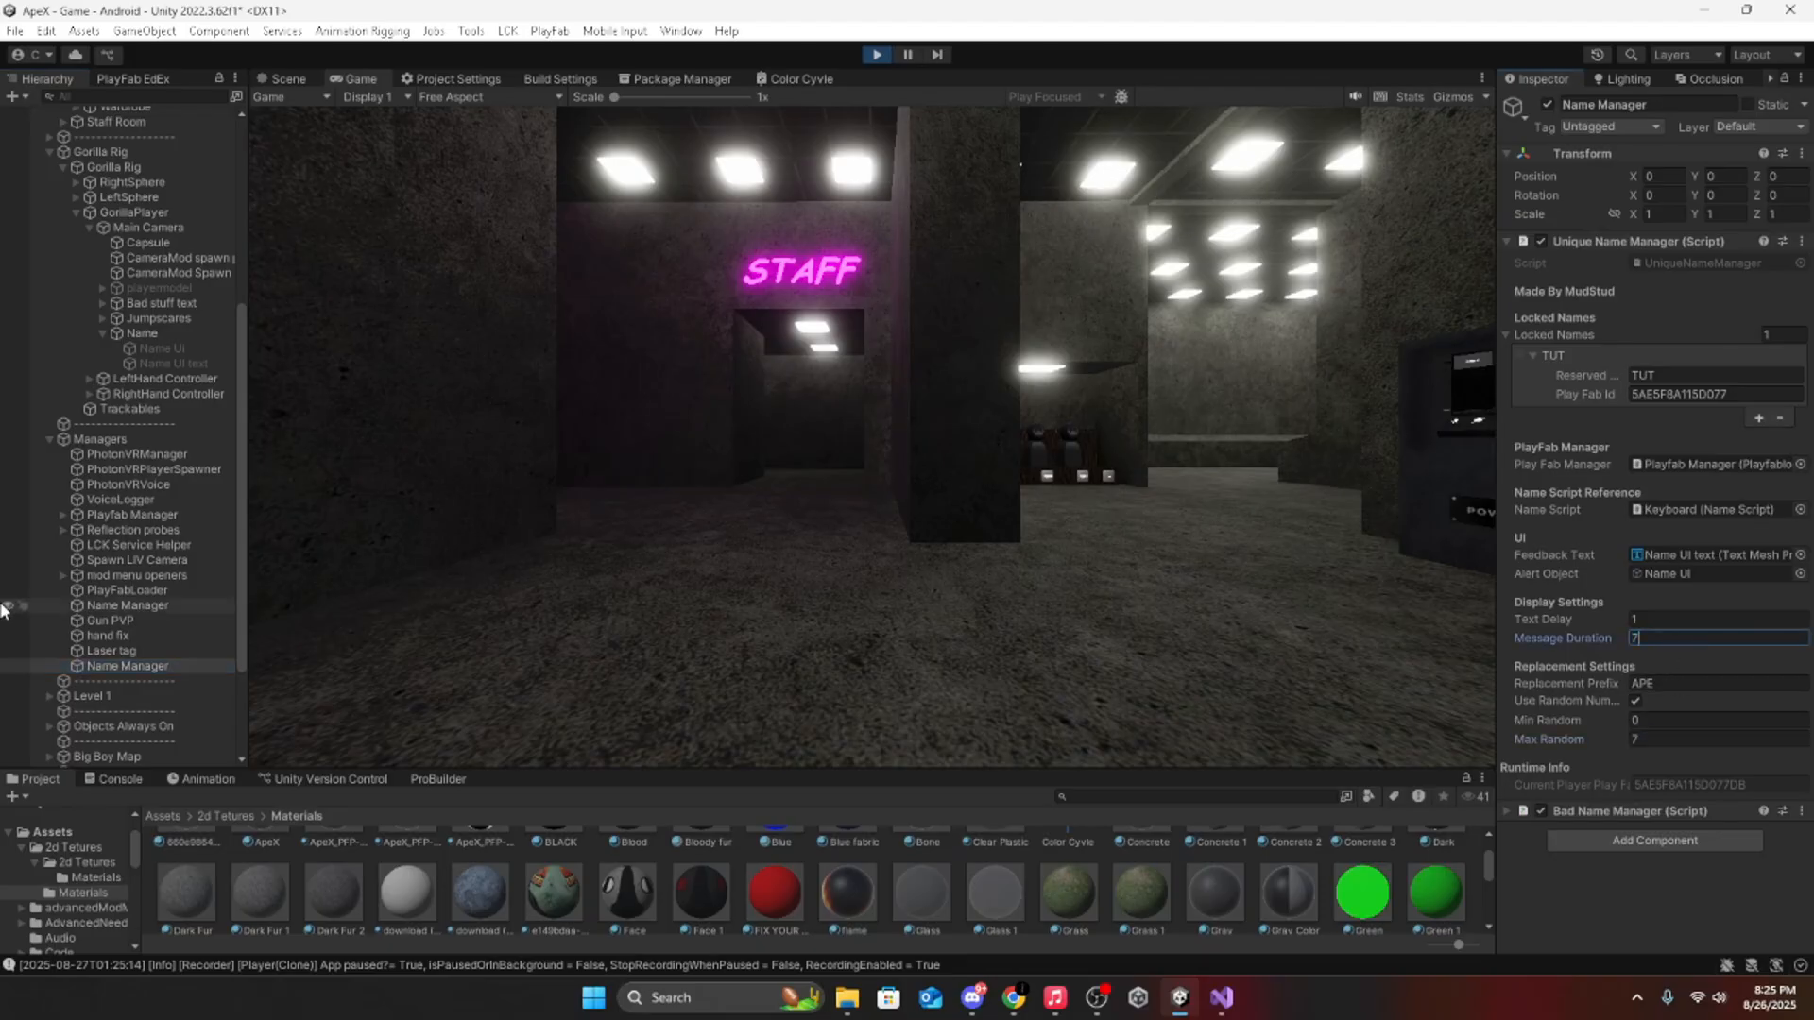
Step: Enter TUT as the Keyboard's Name Var again to test the warning screen with the longer message duration
scroll(71, 306, "up", 8)
left_click(176, 280)
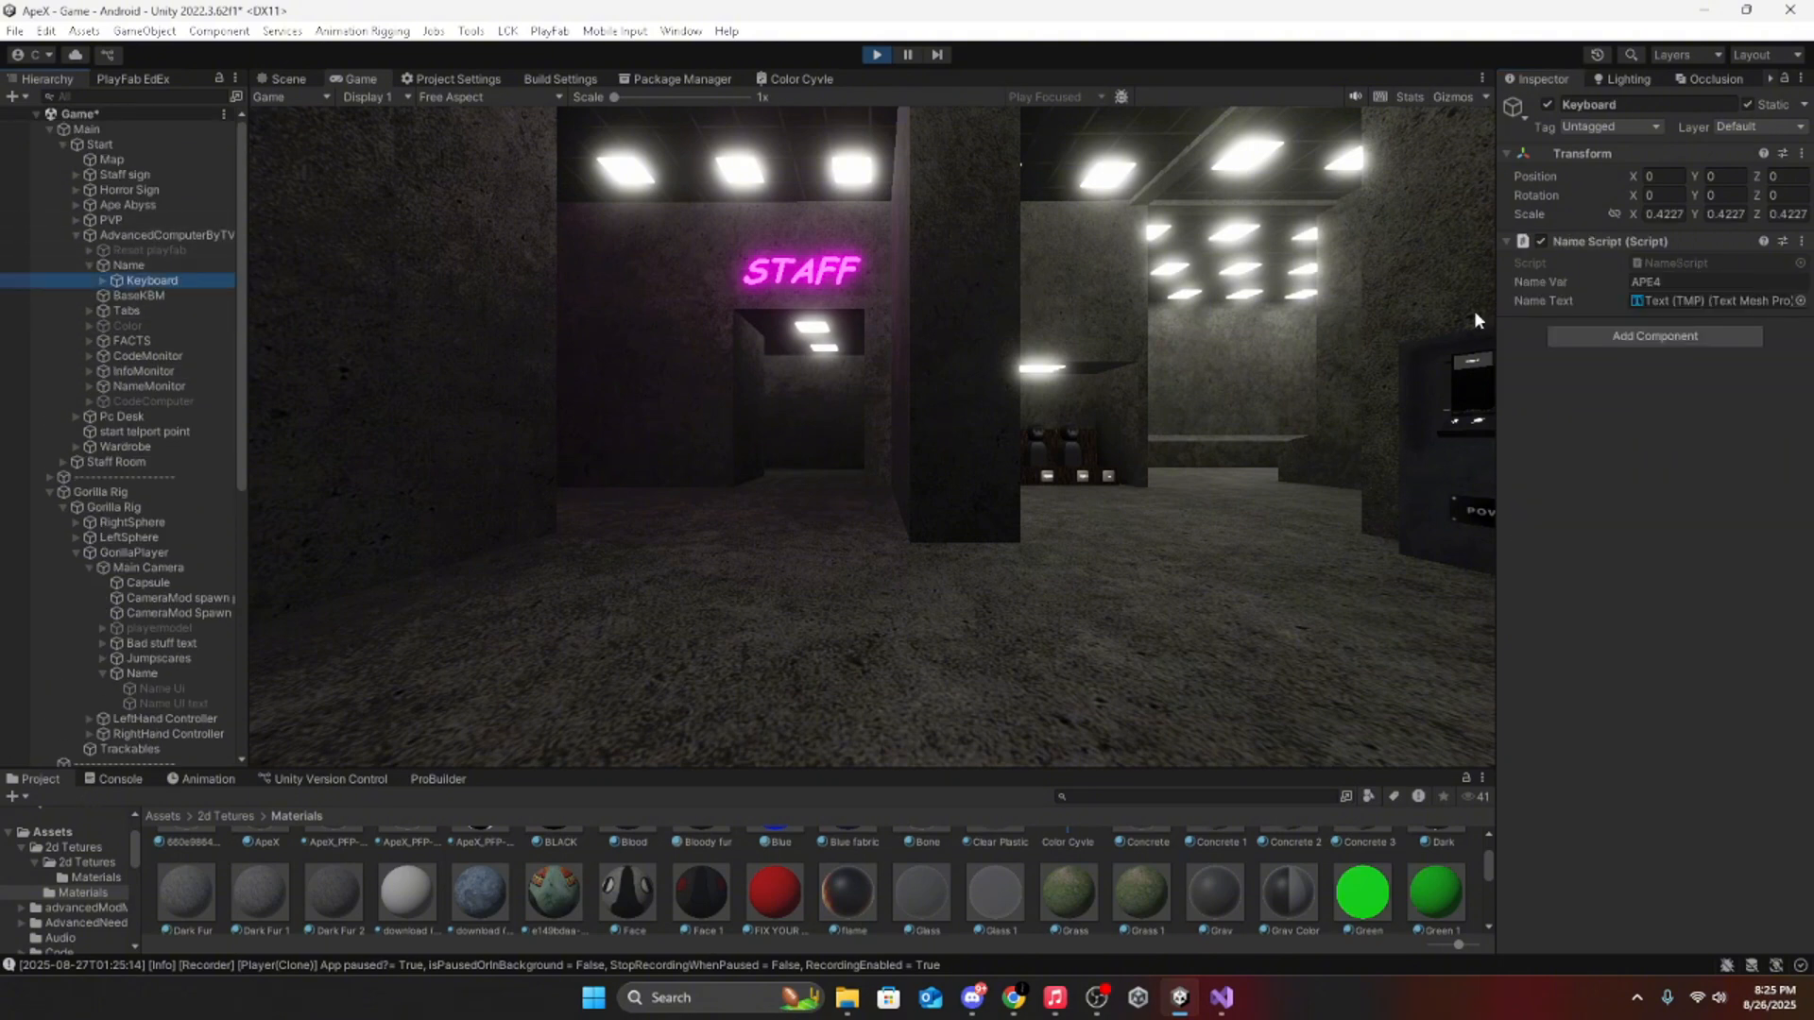
left_click(1681, 281)
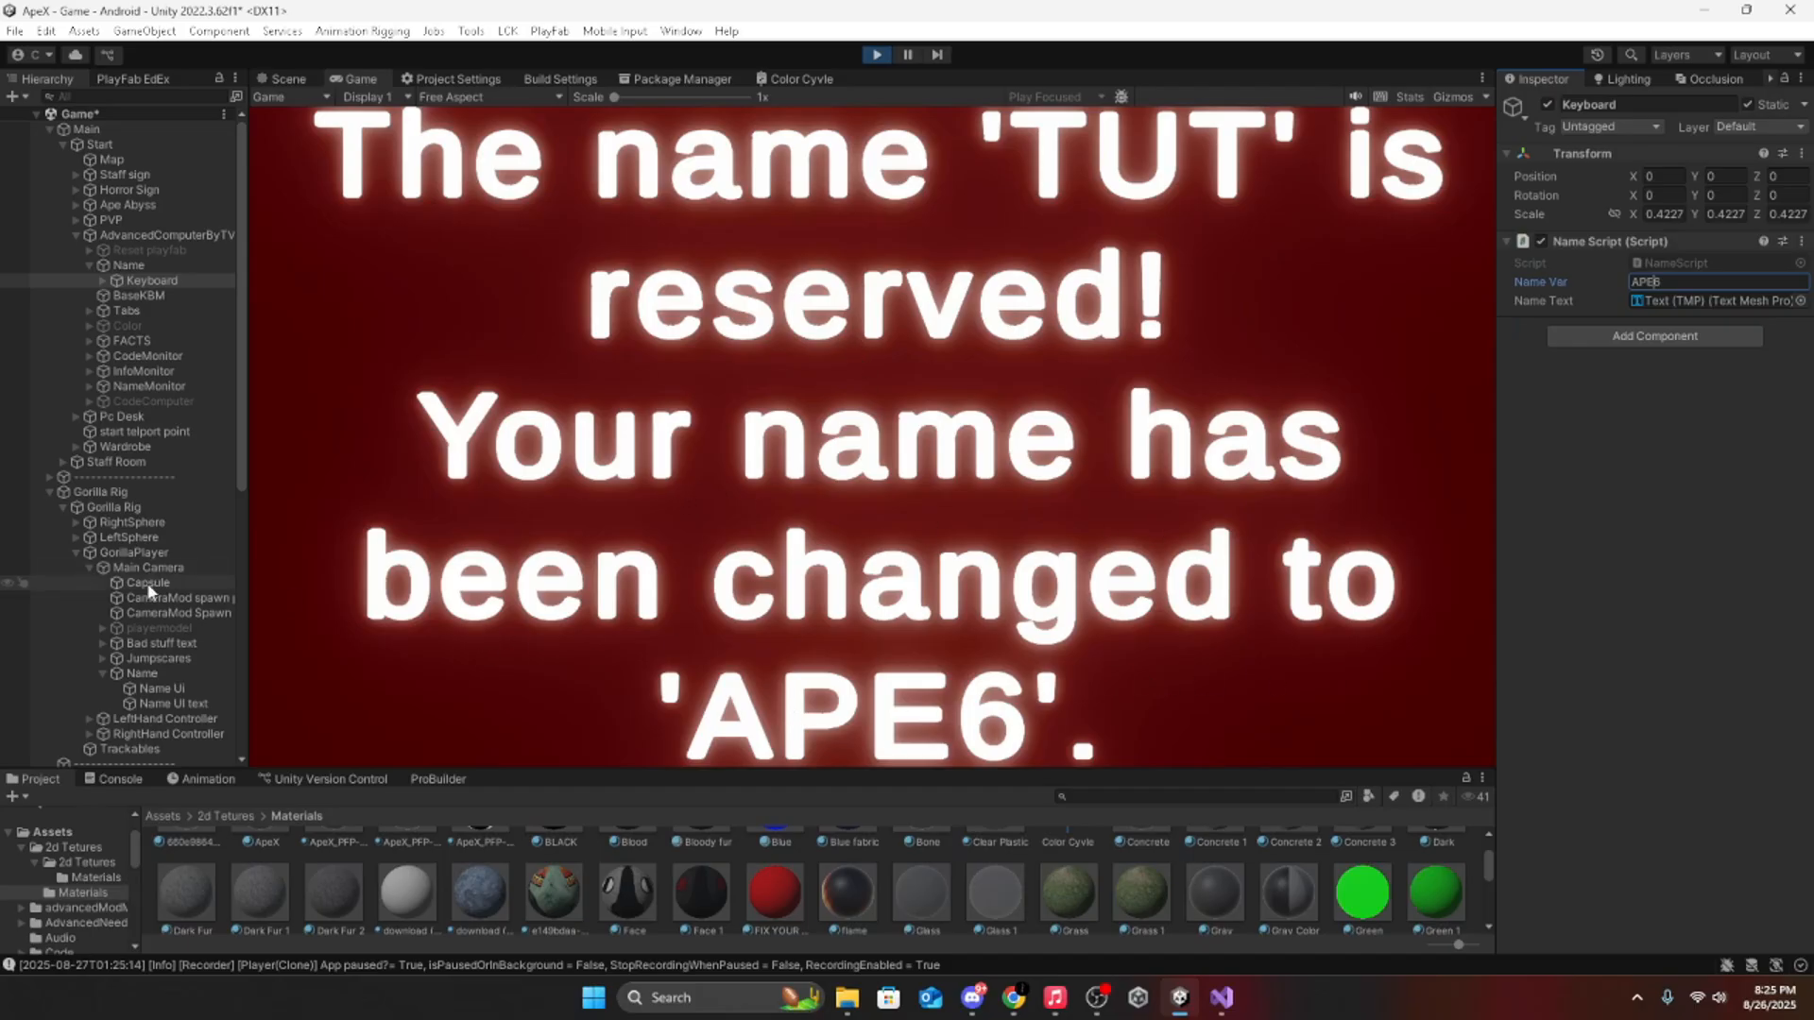
Step: Set Max Random in the Name Manager's replacement settings to 1
scroll(172, 633, "down", 6)
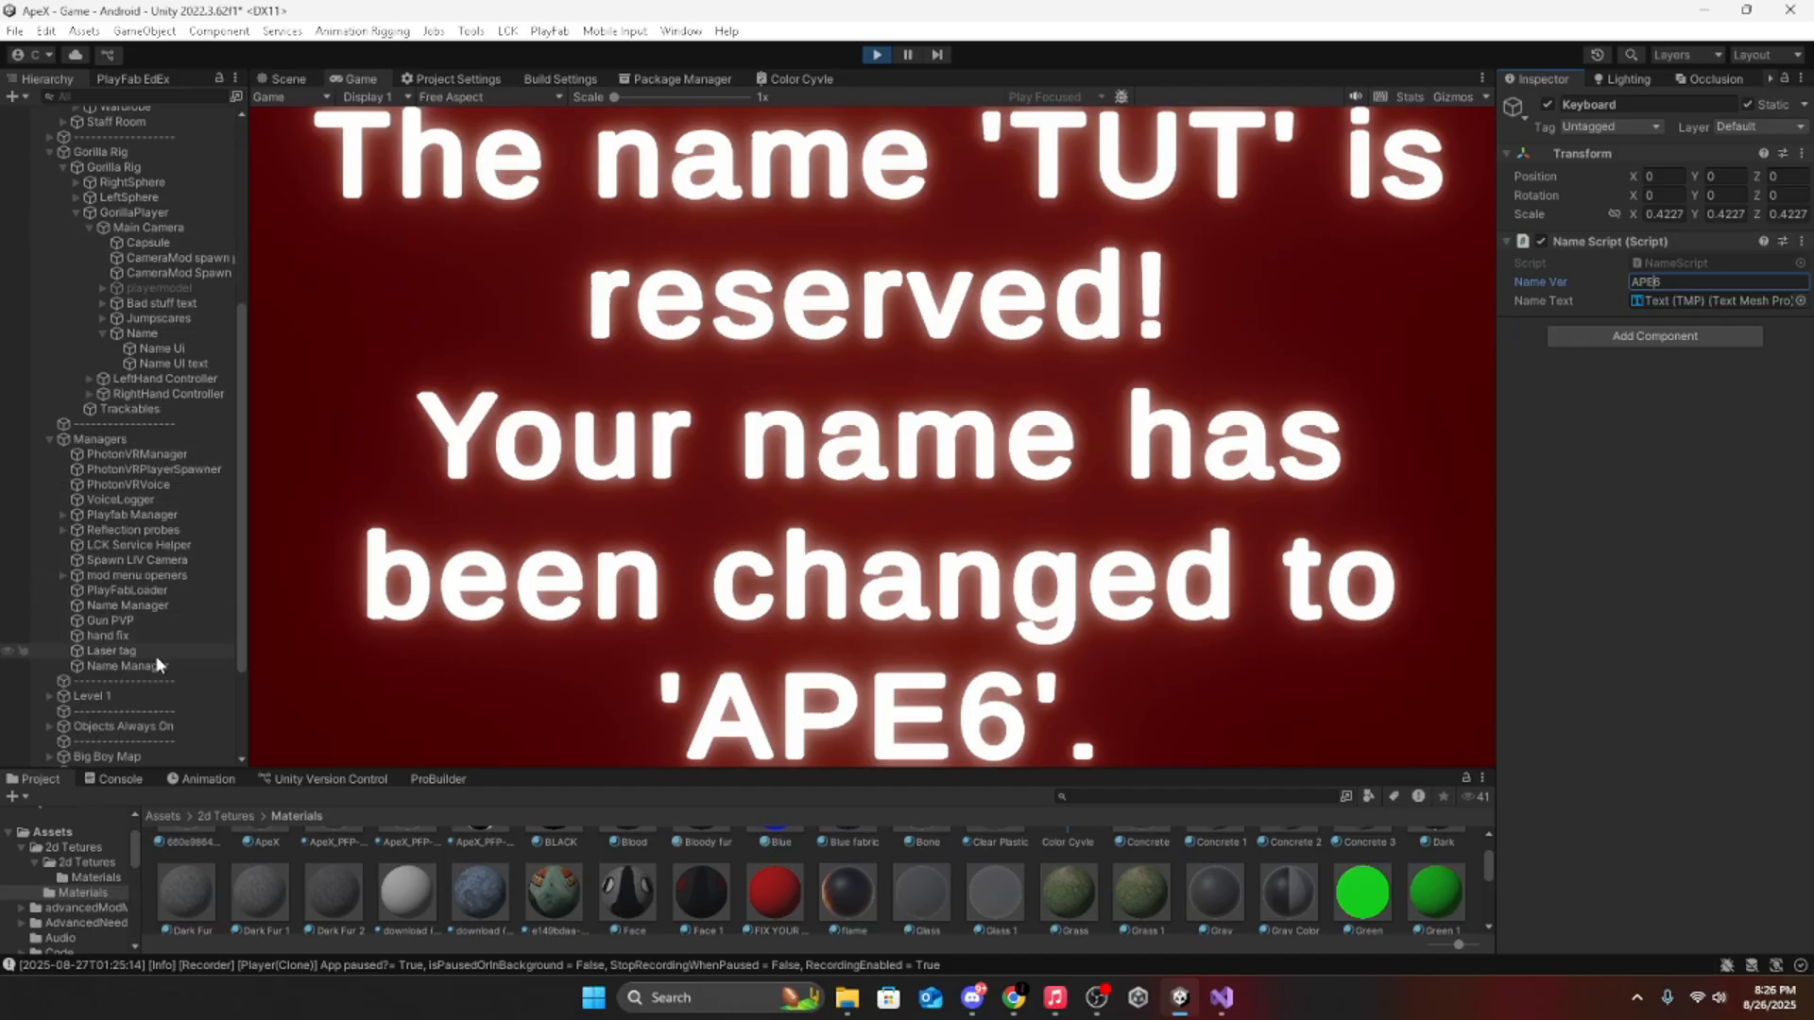
left_click(141, 665)
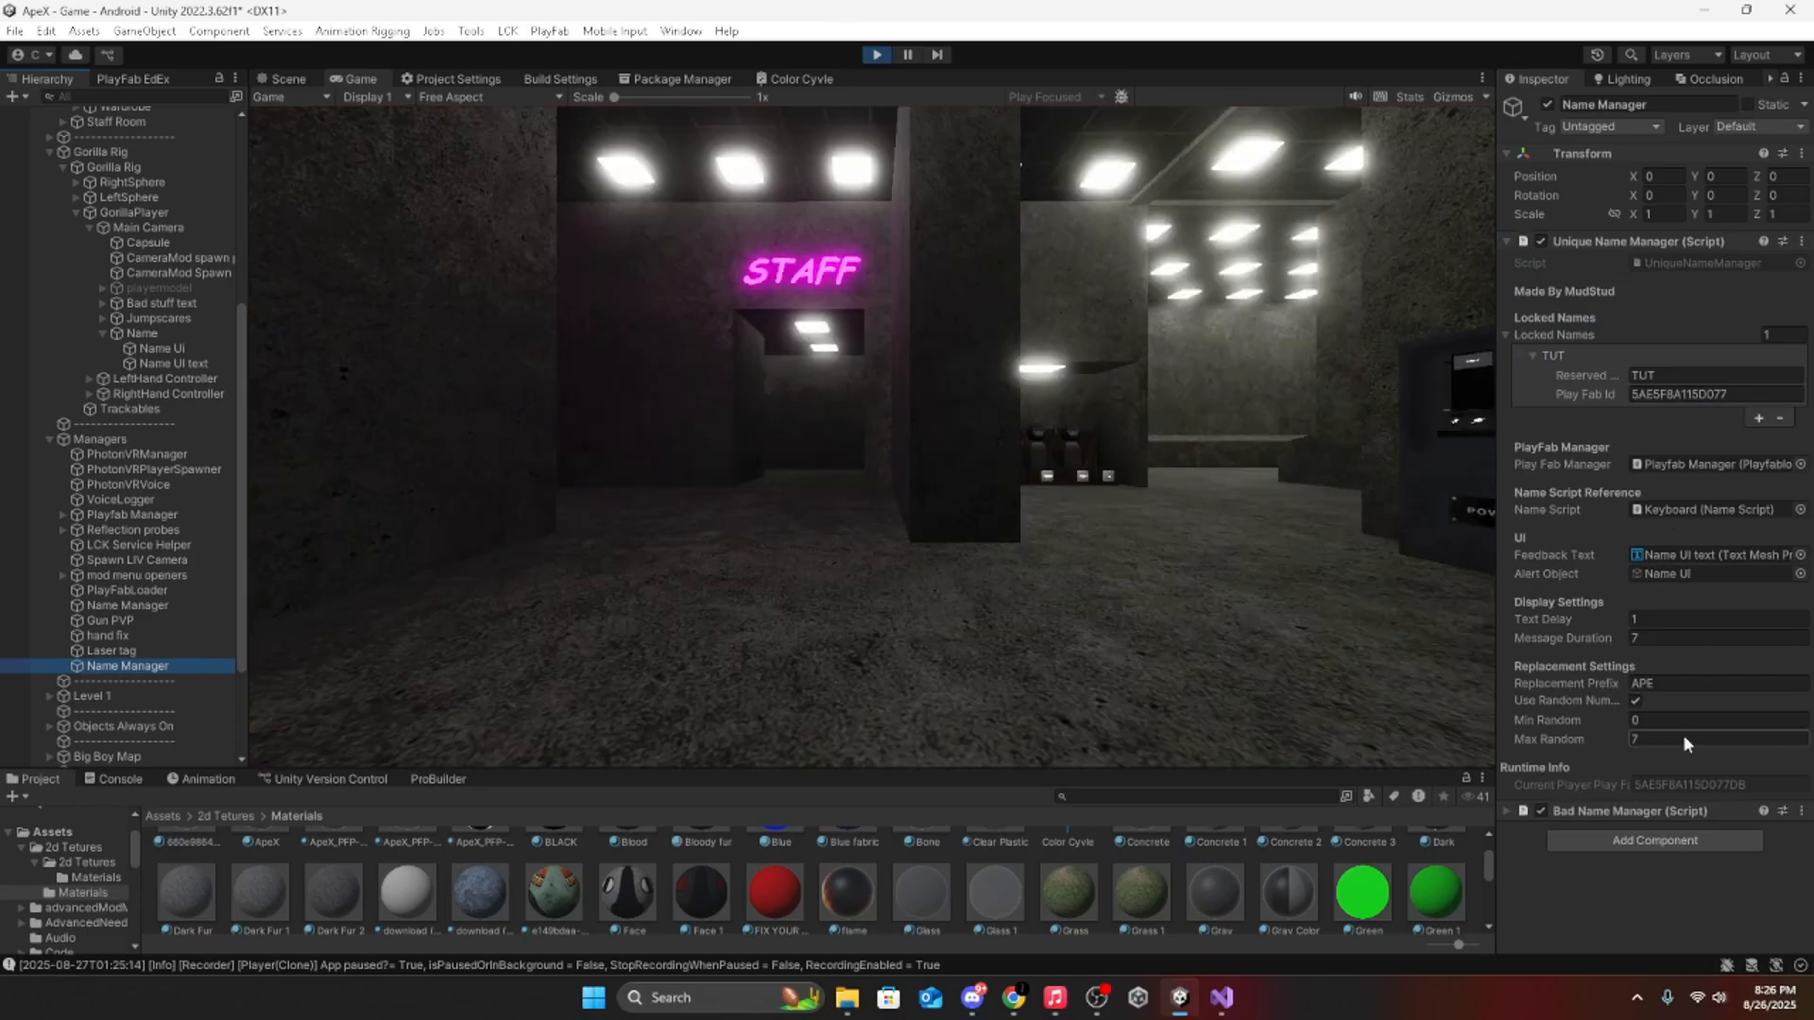
left_click(1682, 738)
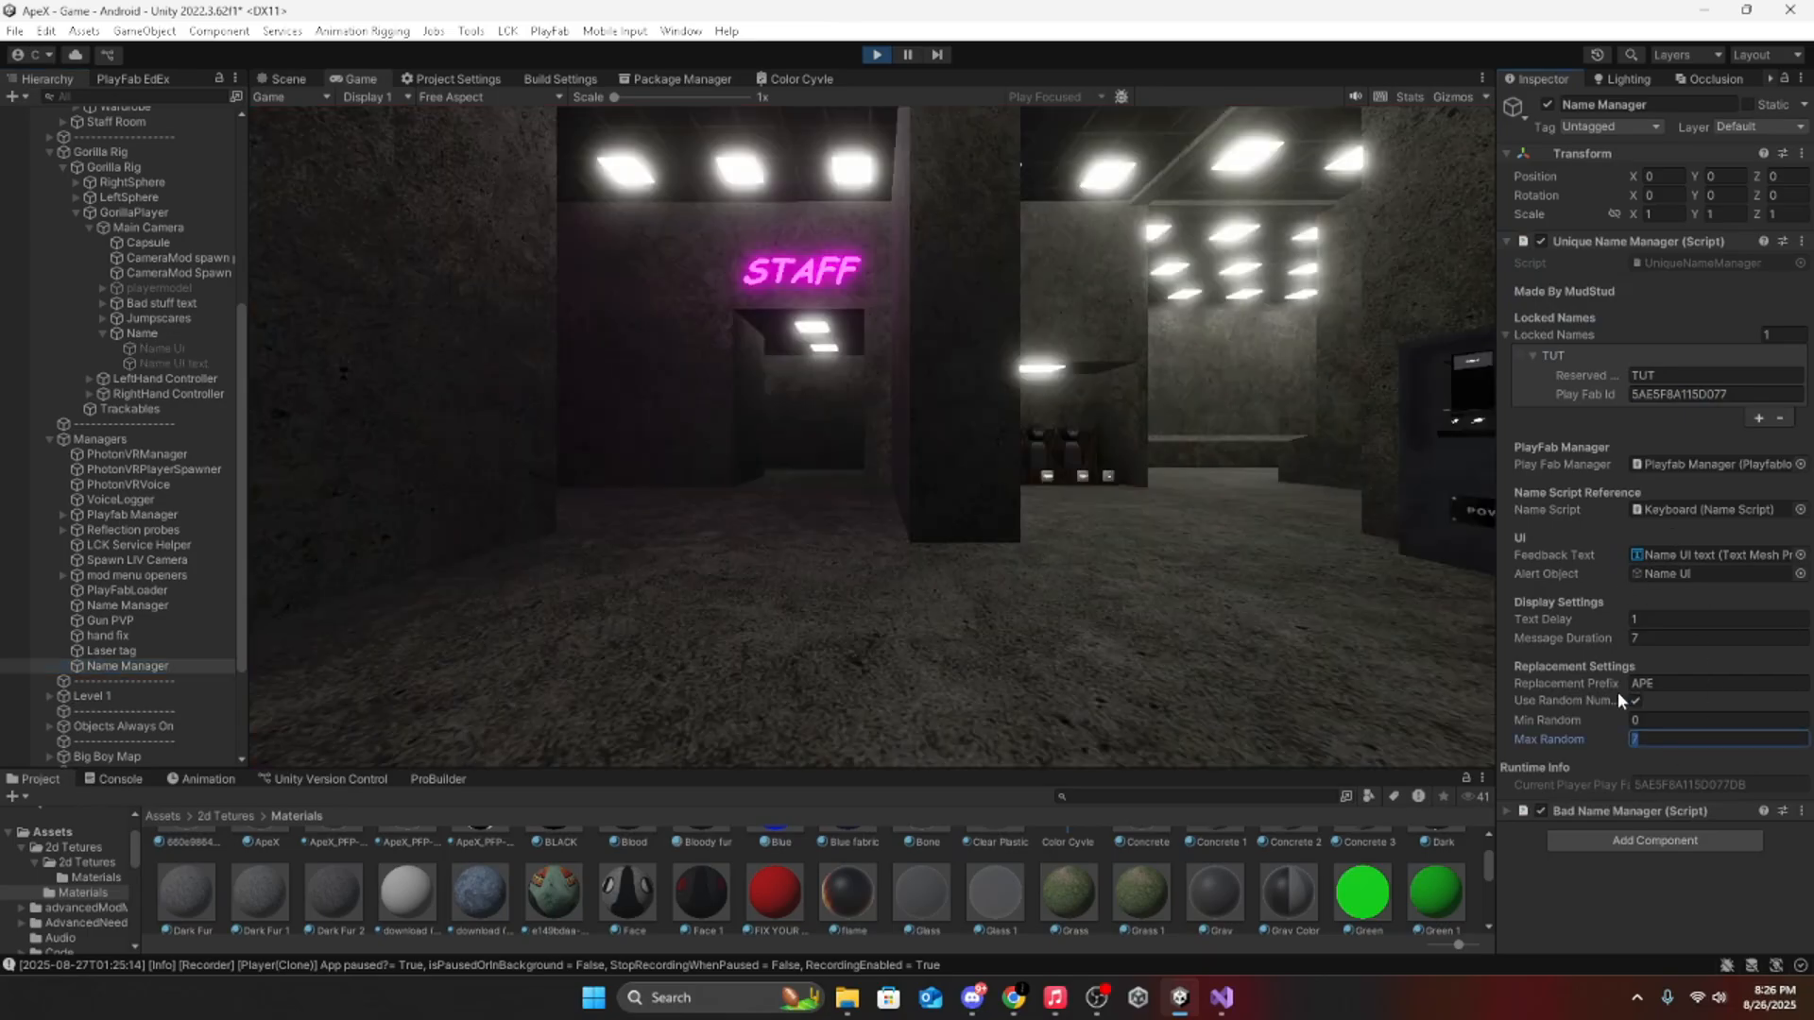
type("1")
Step: Set the Keyboard's Name Var to TUT to test the 0 to 1 random number range
scroll(113, 240, "up", 6)
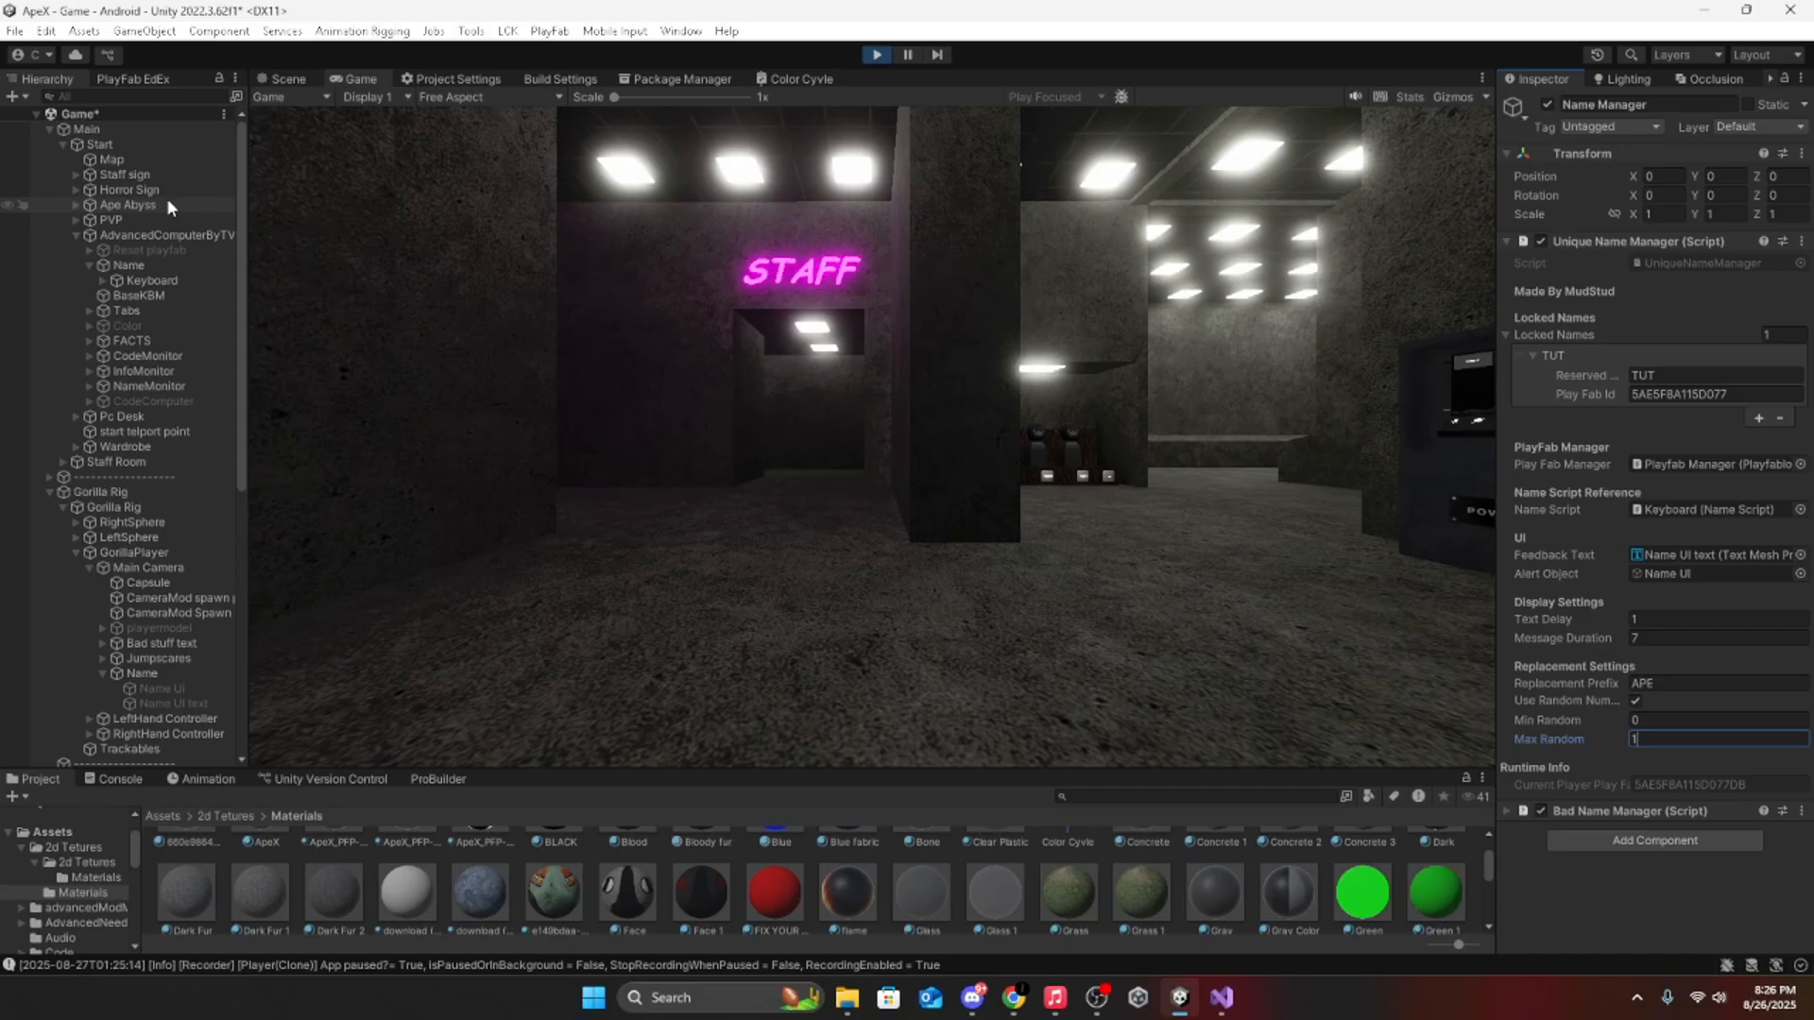
left_click(142, 281)
left_click(1726, 284)
type("TUT")
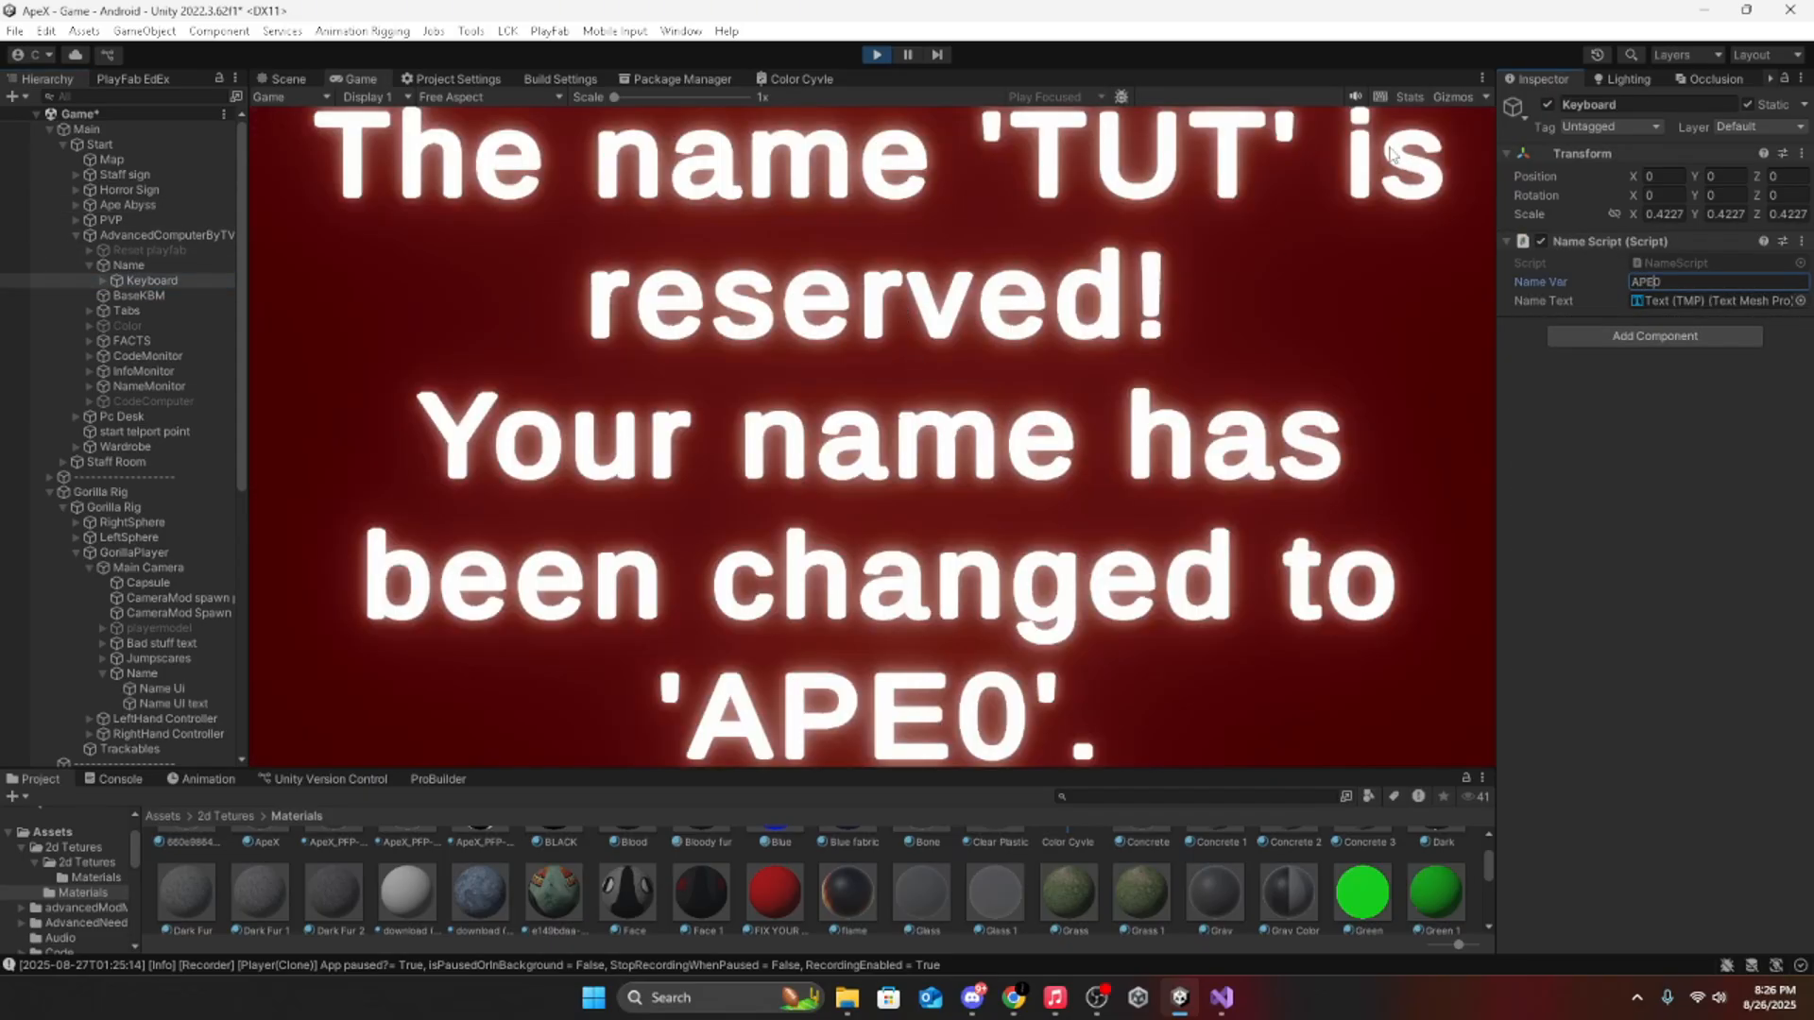
Step: Clear the Keyboard's Name Var and enter TUT once more to get another random replacement name
scroll(80, 657, "down", 2)
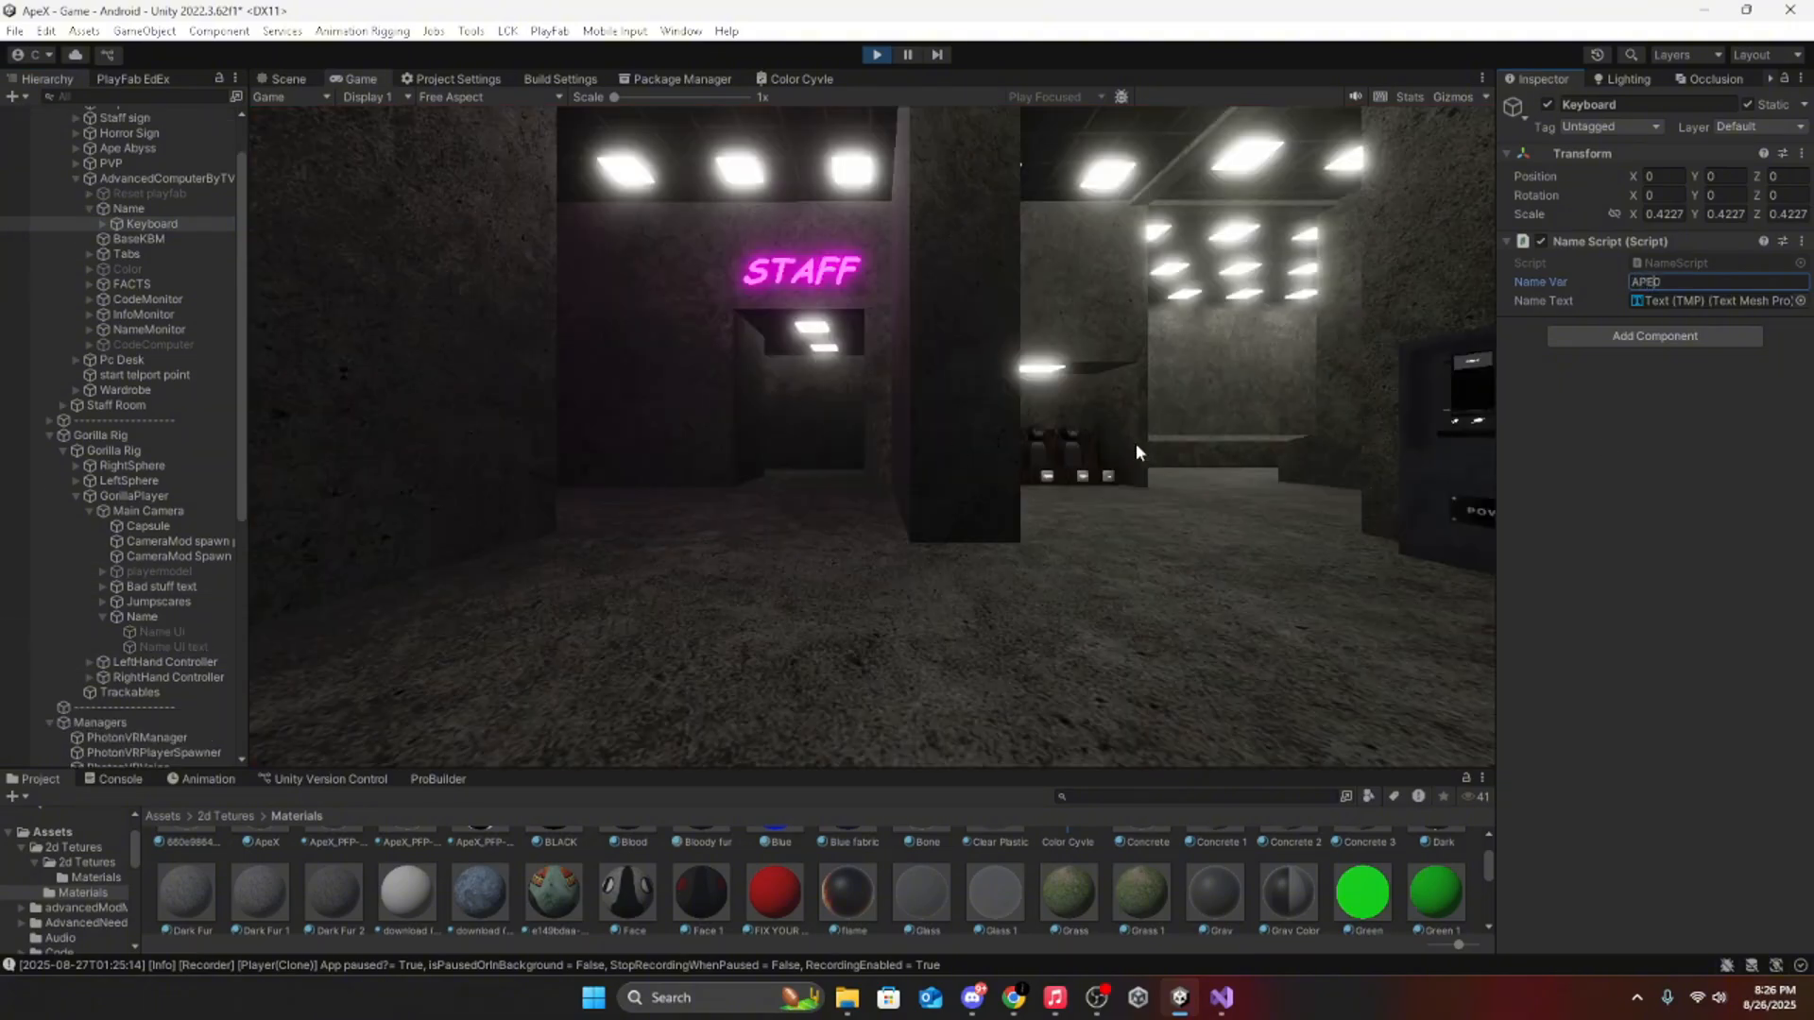
key("ctrl+a")
key("BackSpace")
scroll(157, 662, "down", 5)
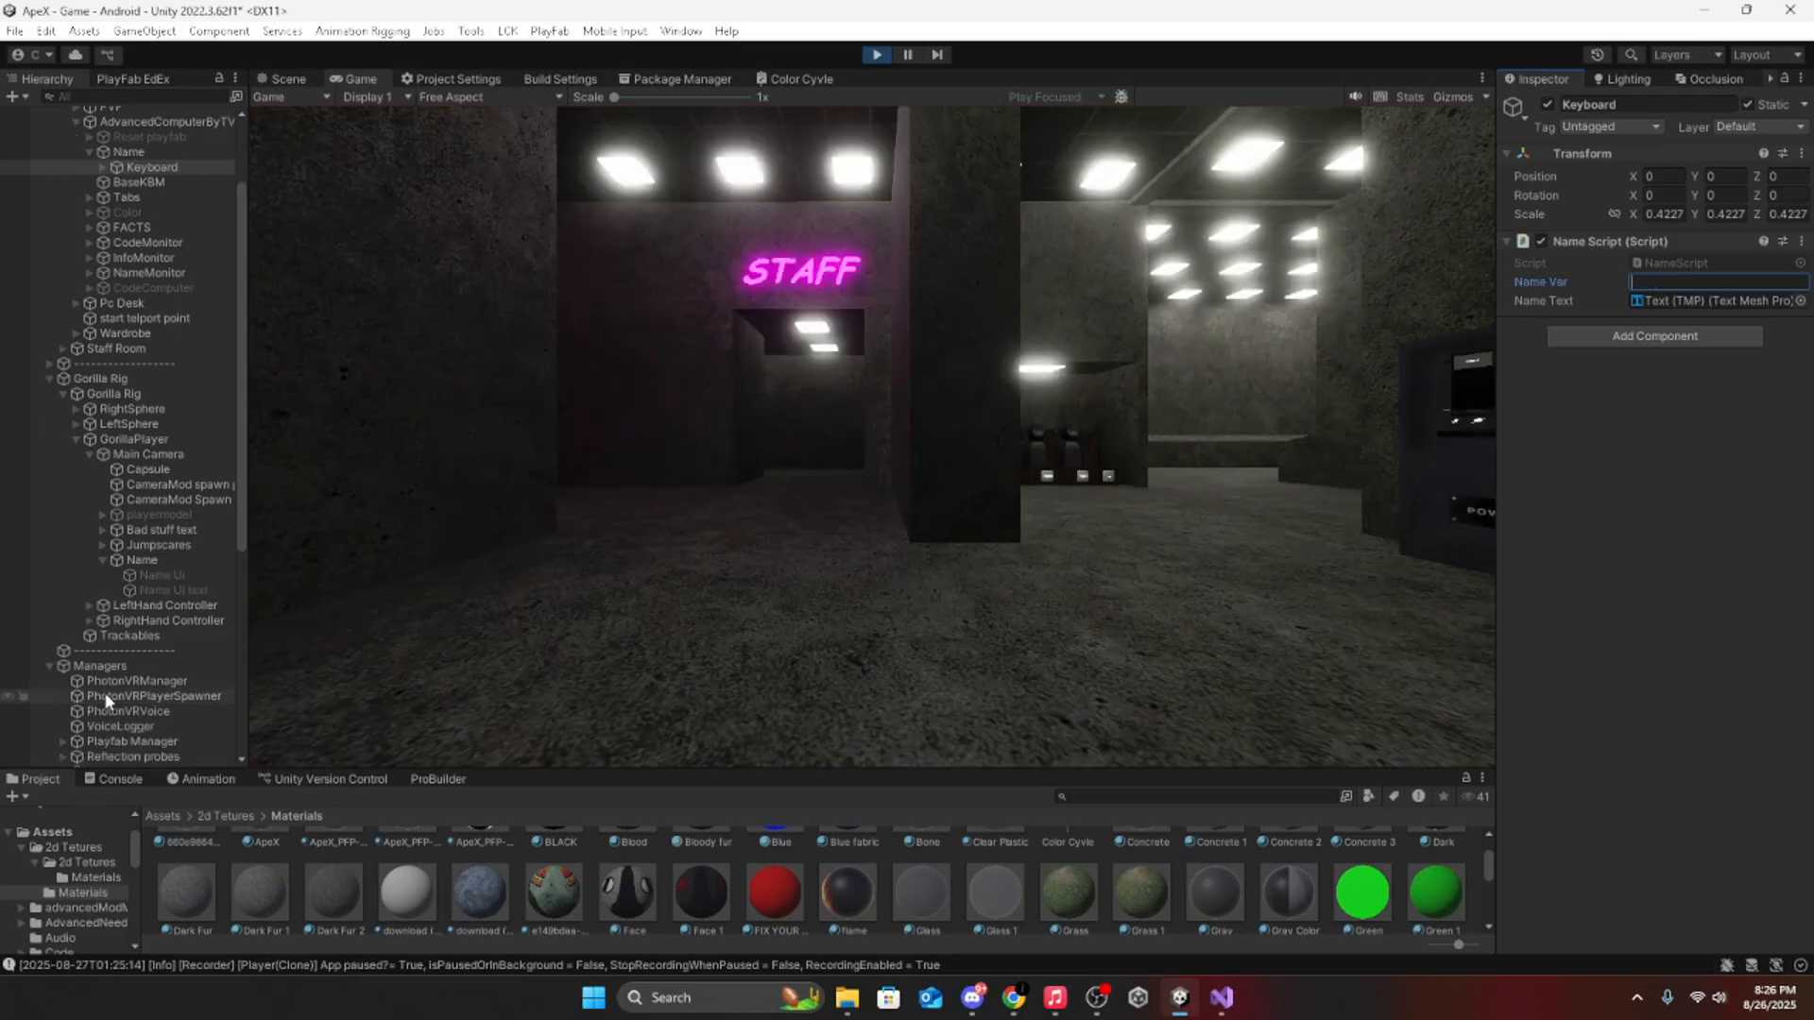
type("APE")
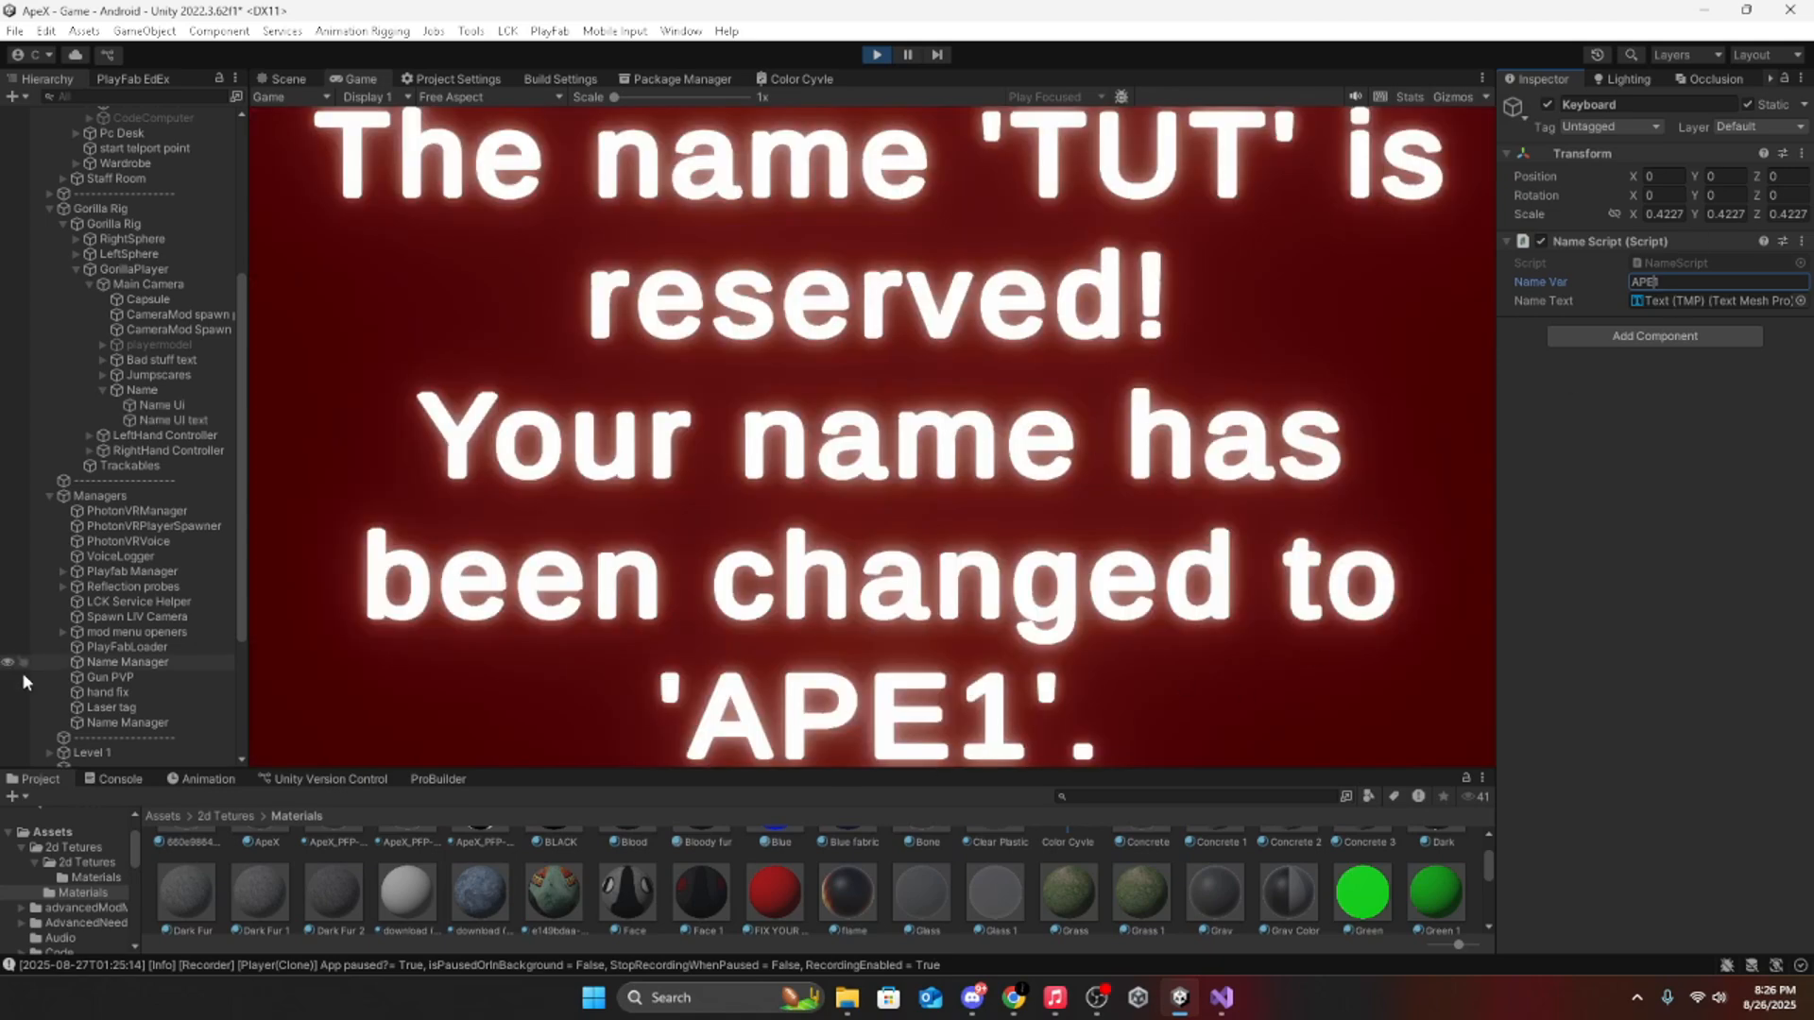
Step: Set the Name Manager's Max Random to 99999999 and Min Random to 999999
left_click(151, 723)
left_click(1674, 735)
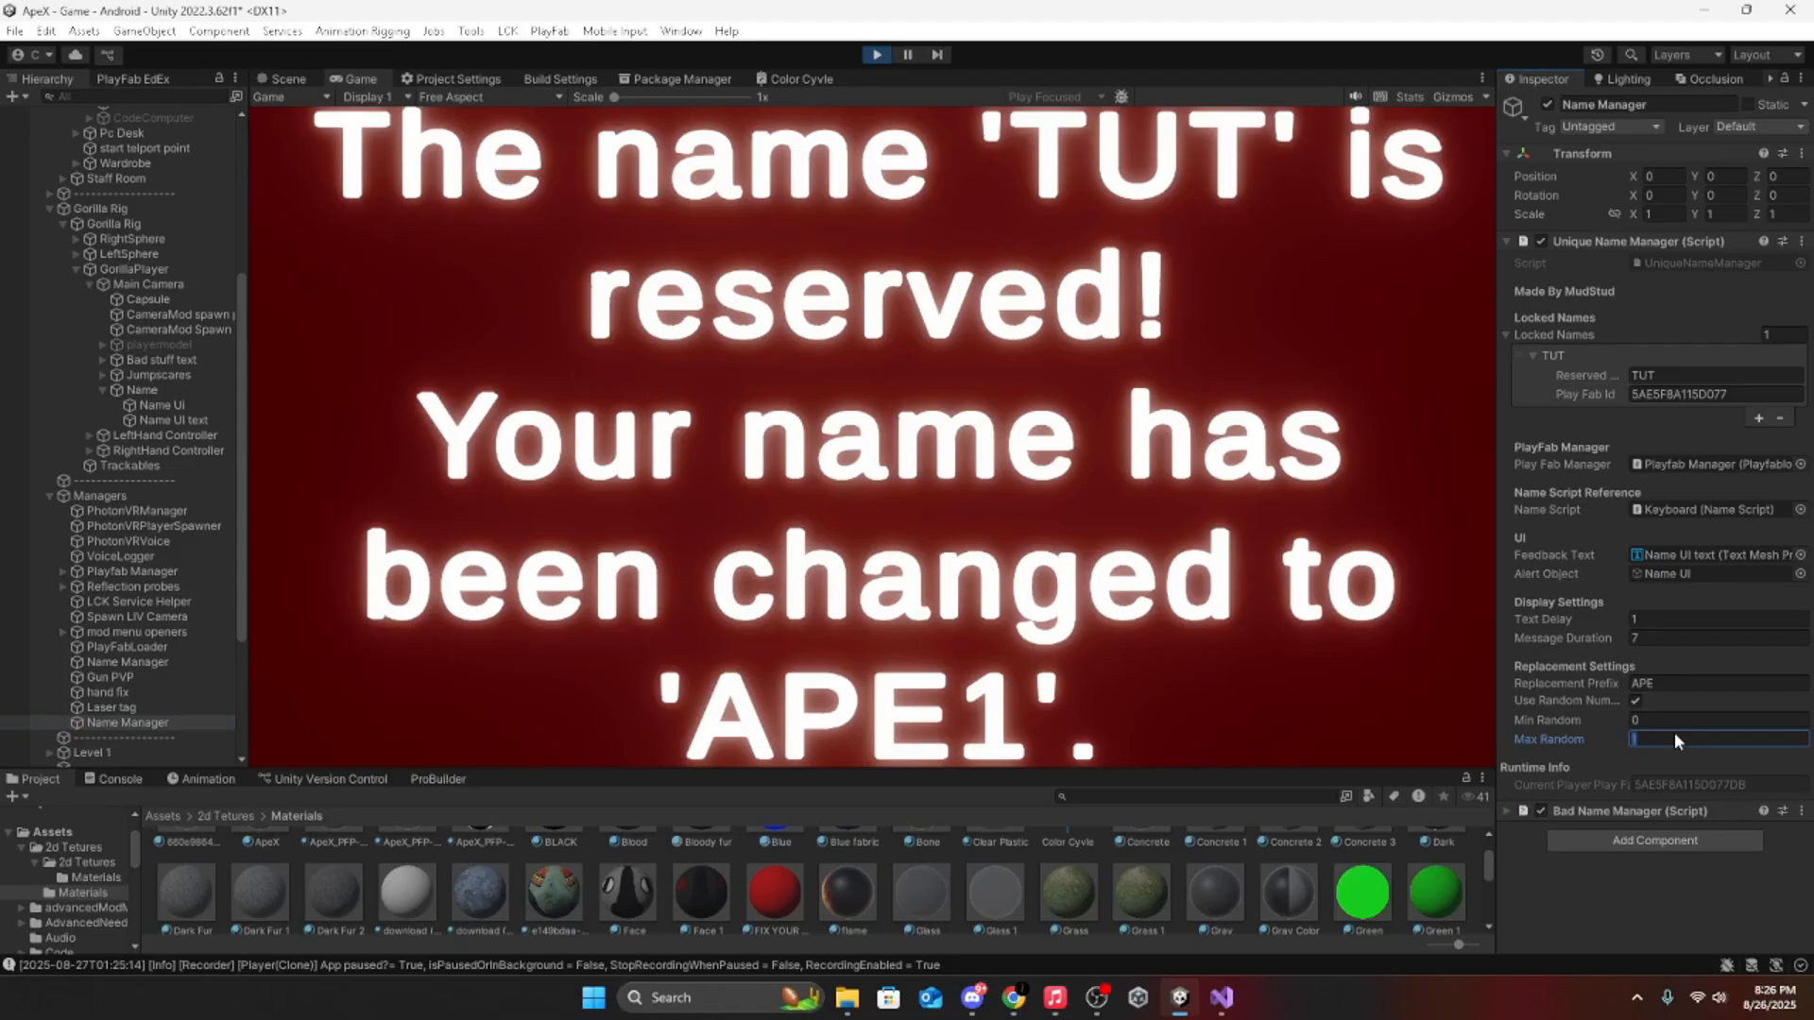
key("BackSpace")
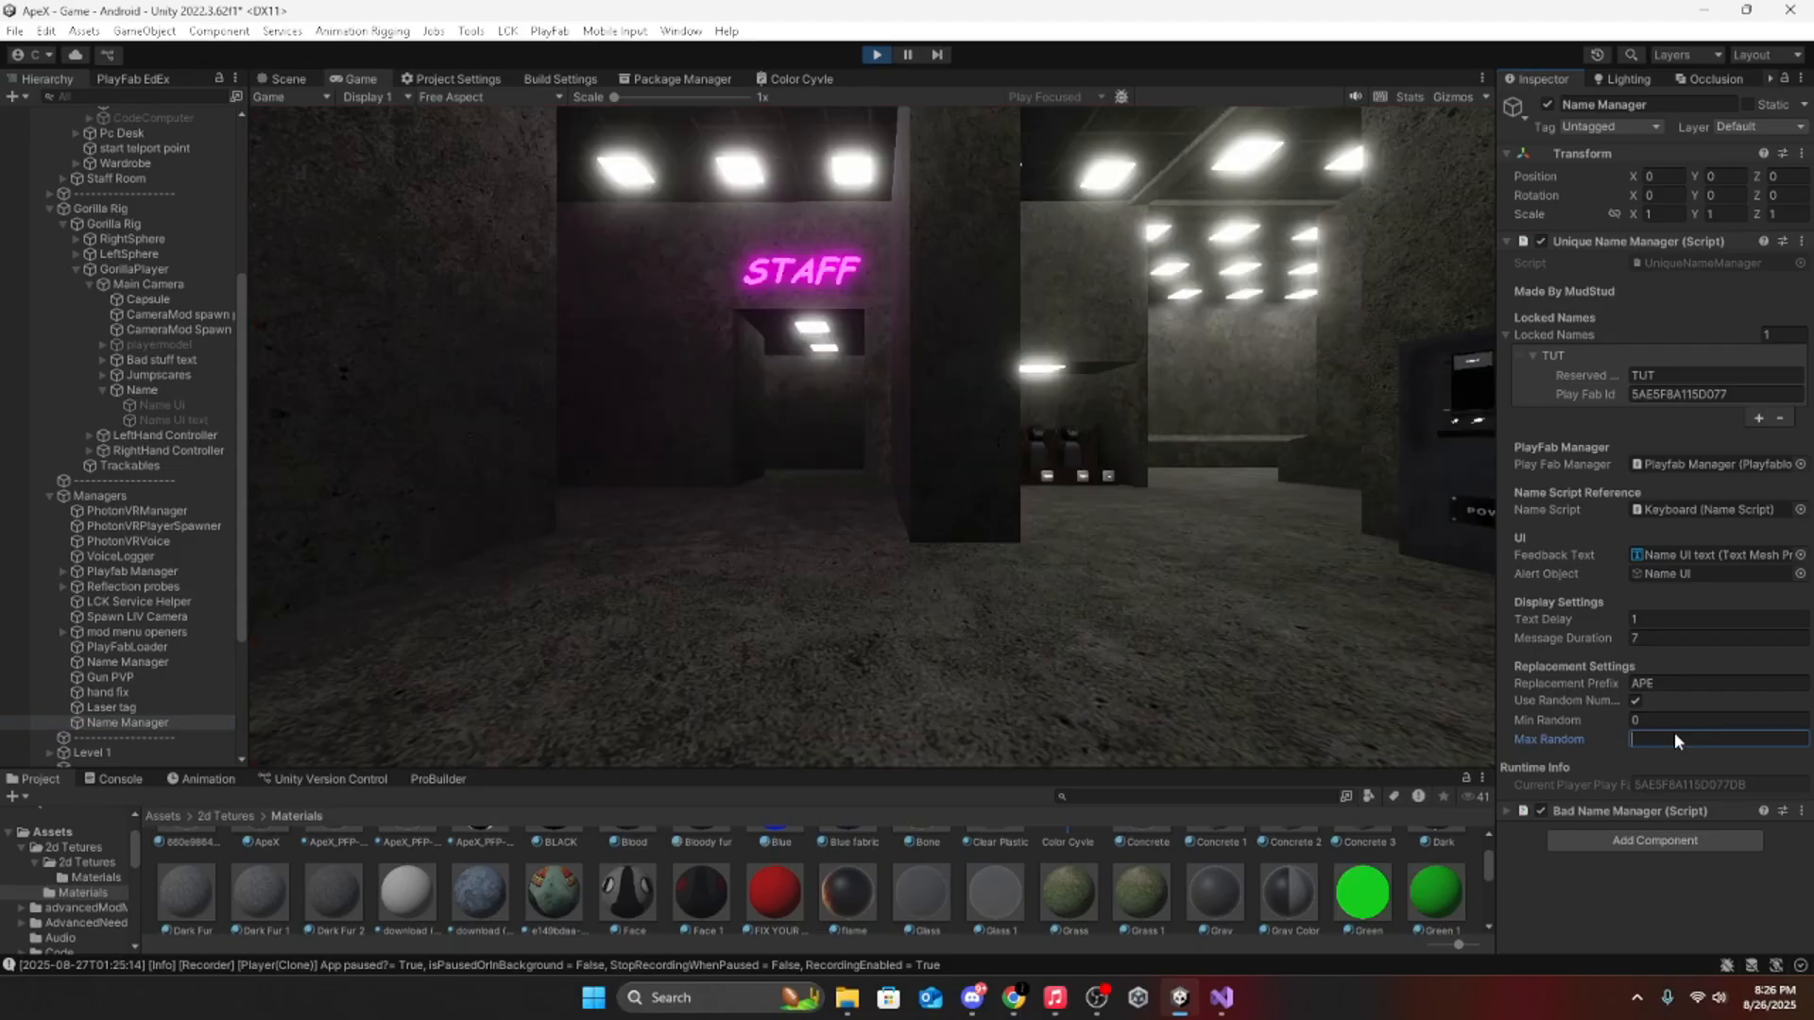
type("99999999")
left_click(1721, 720)
type("99999")
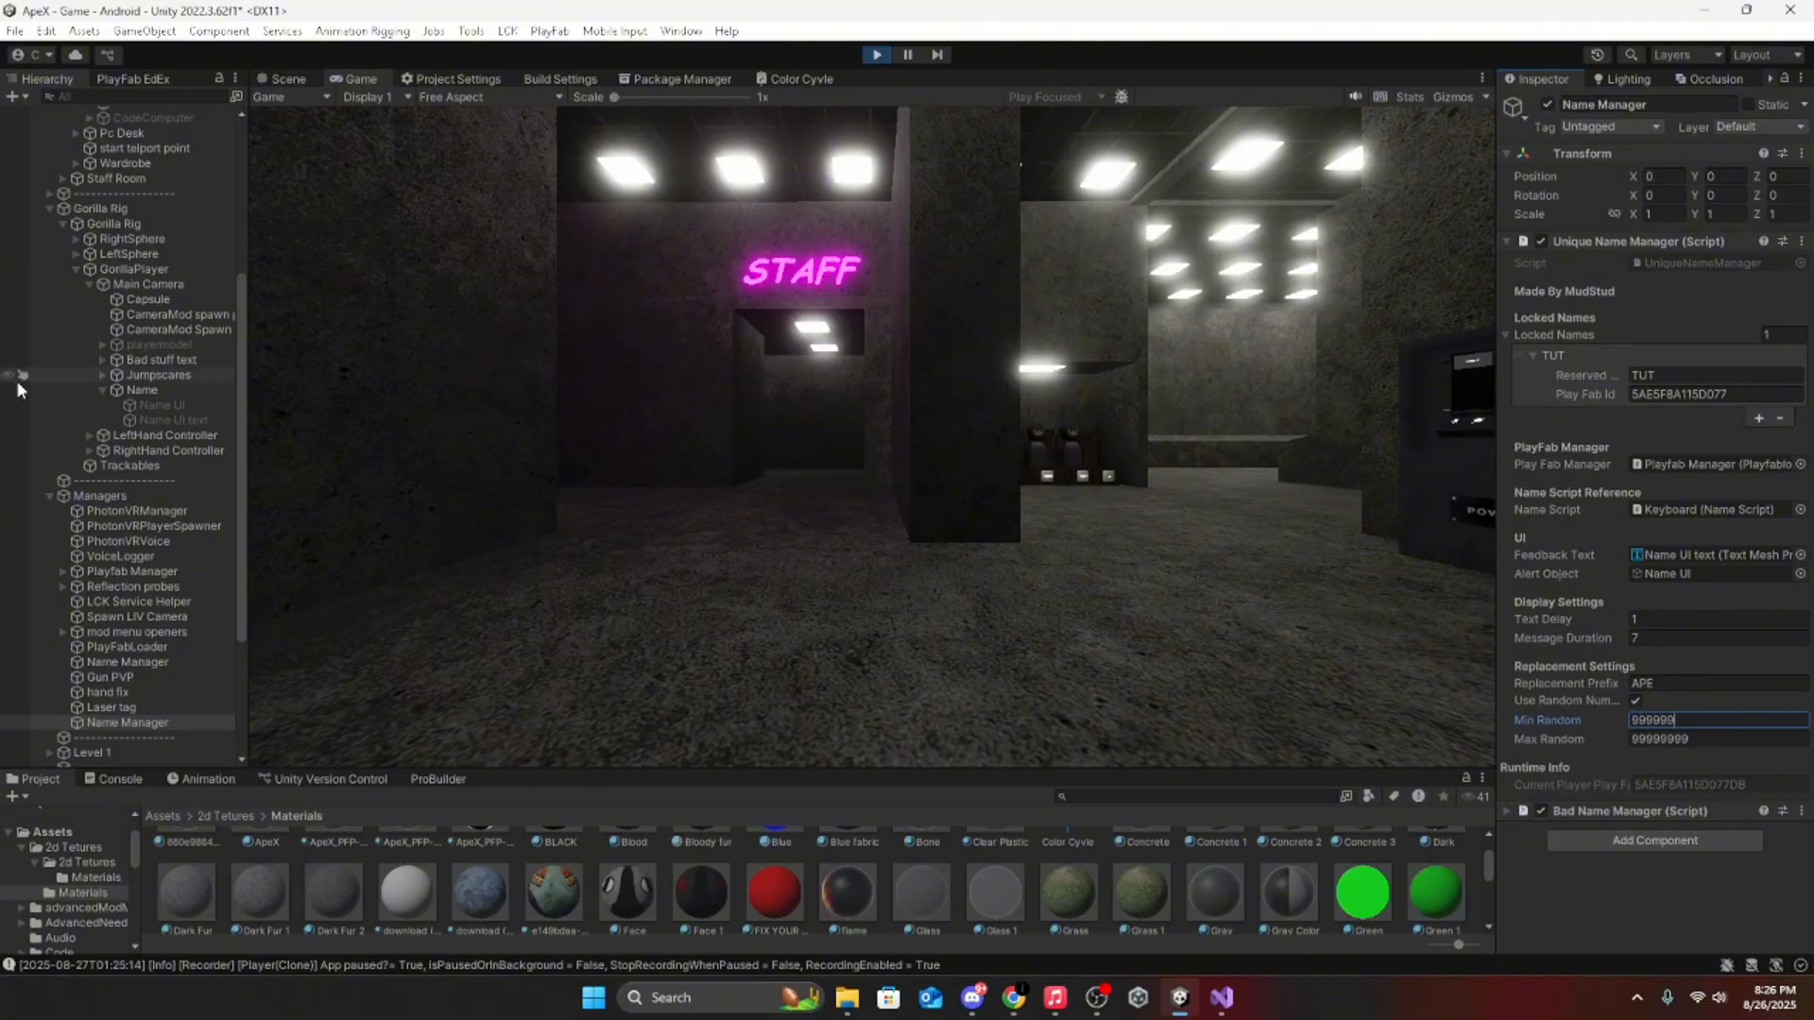
Step: Set the Keyboard's Name Var to TUT to test the 999999 to 99999999 random number range
scroll(19, 382, "up", 3)
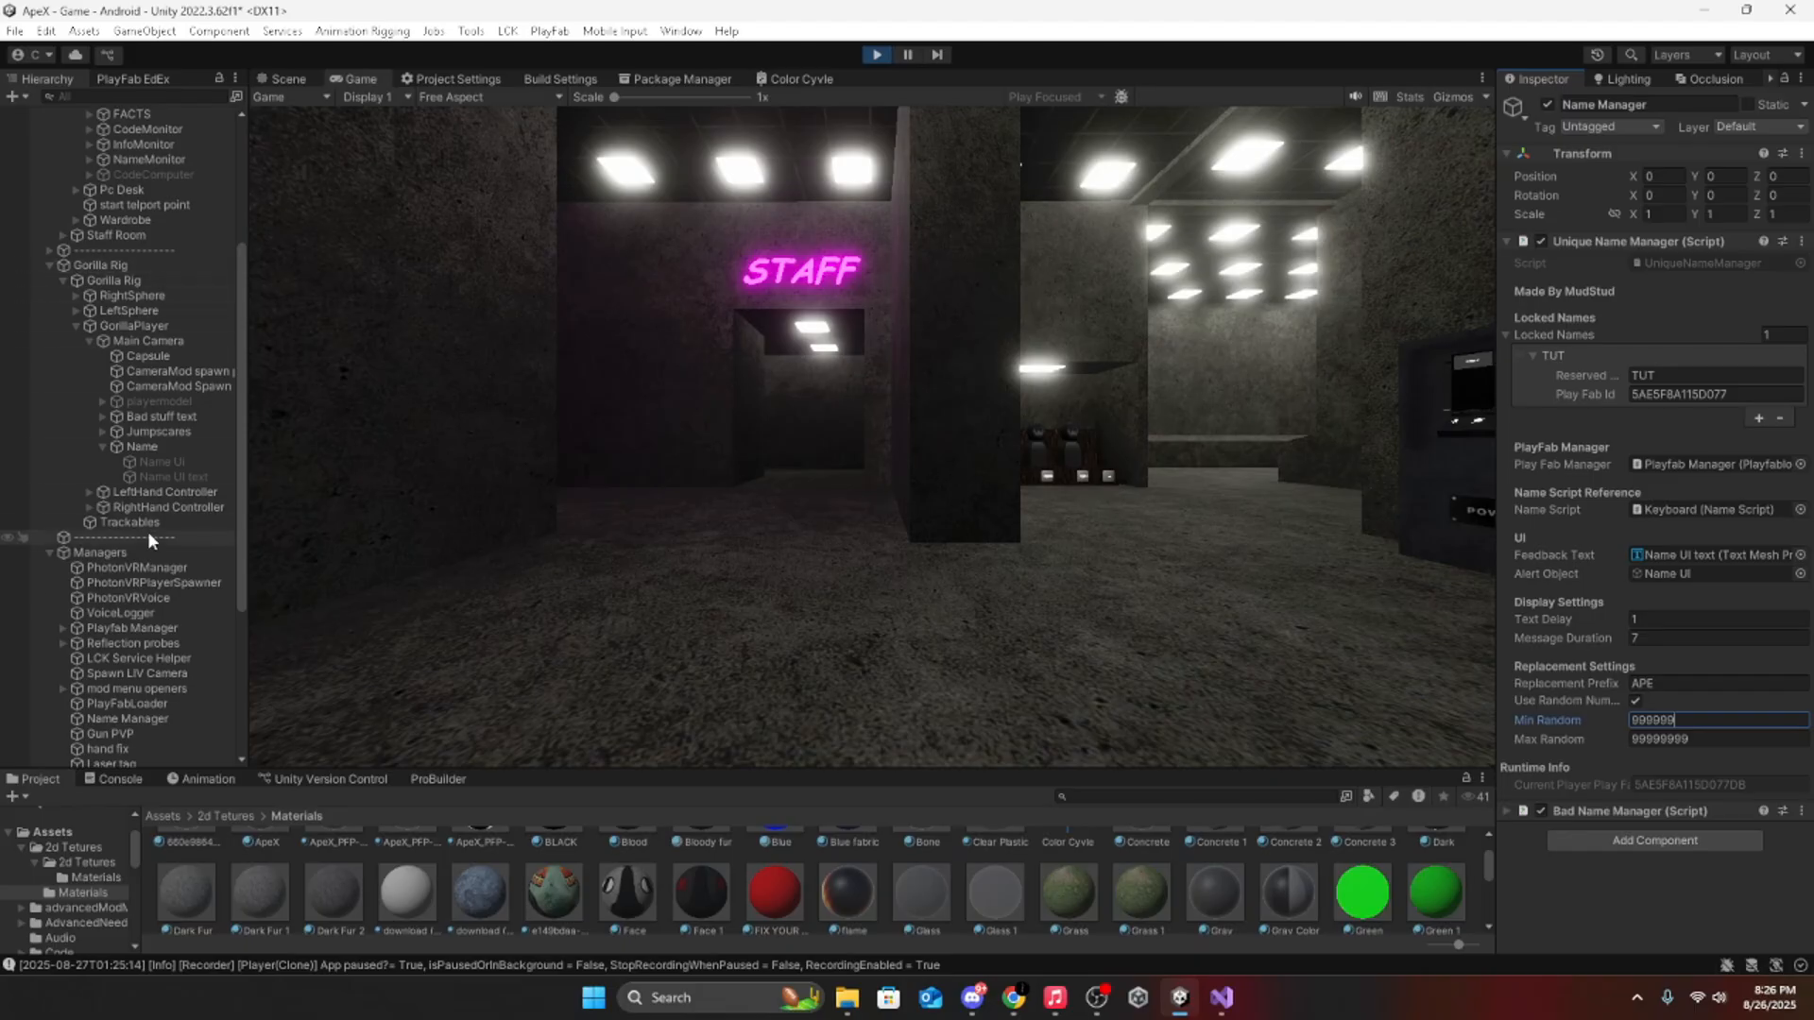
scroll(147, 531, "up", 5)
left_click(145, 277)
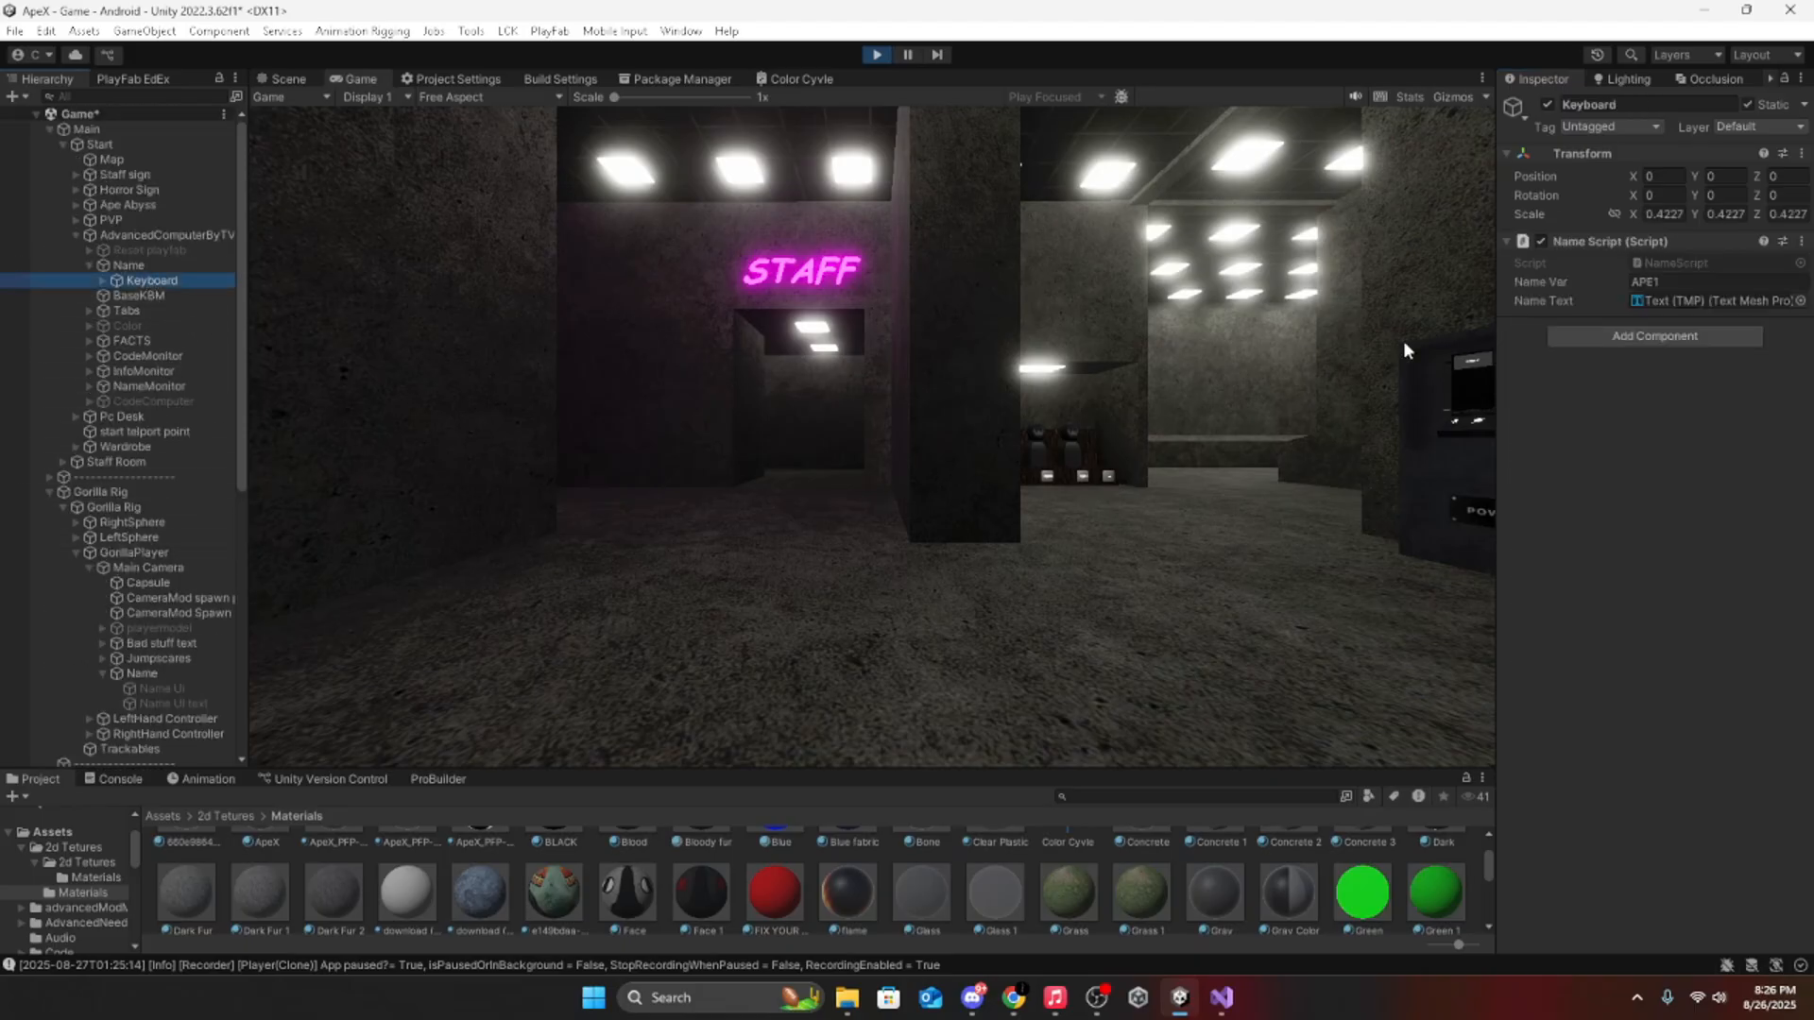
left_click(1673, 284)
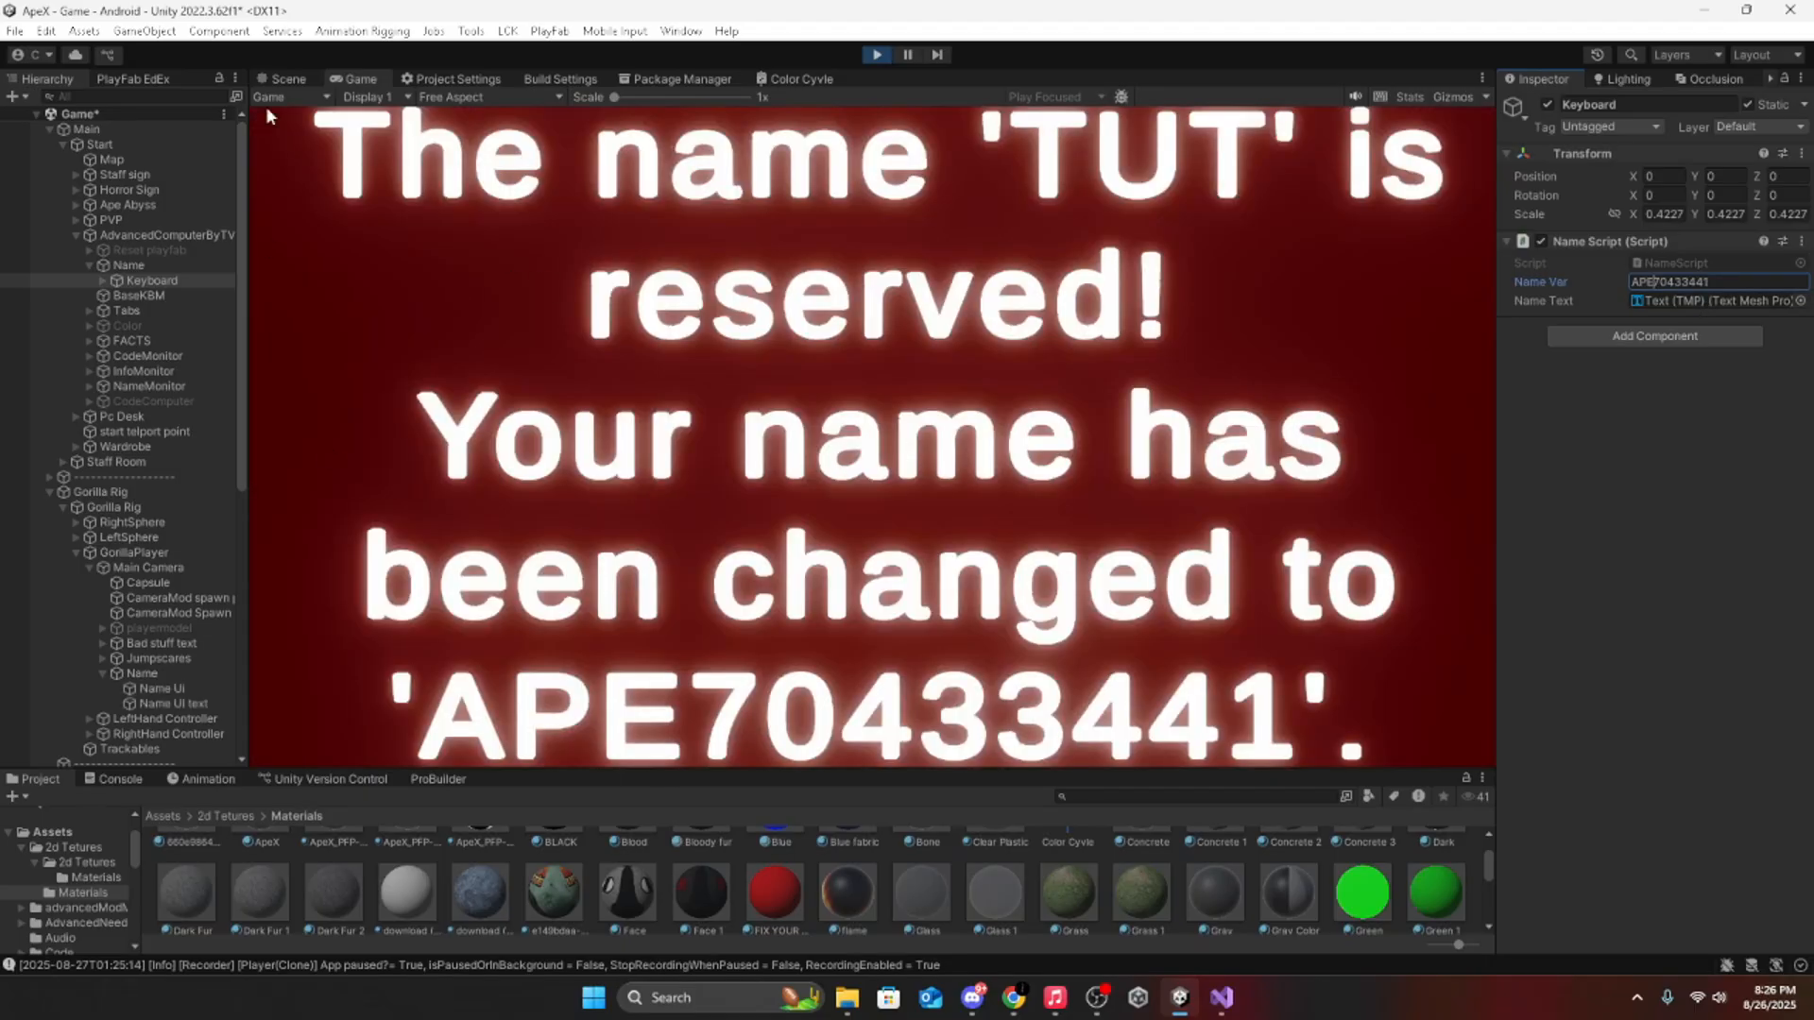
Step: Examine the replacement name shown on the player model in the Scene view
left_click(301, 78)
right_click_drag(844, 487, 214, 594)
scroll(1392, 485, "up", 1)
right_click_drag(828, 444, 752, 368)
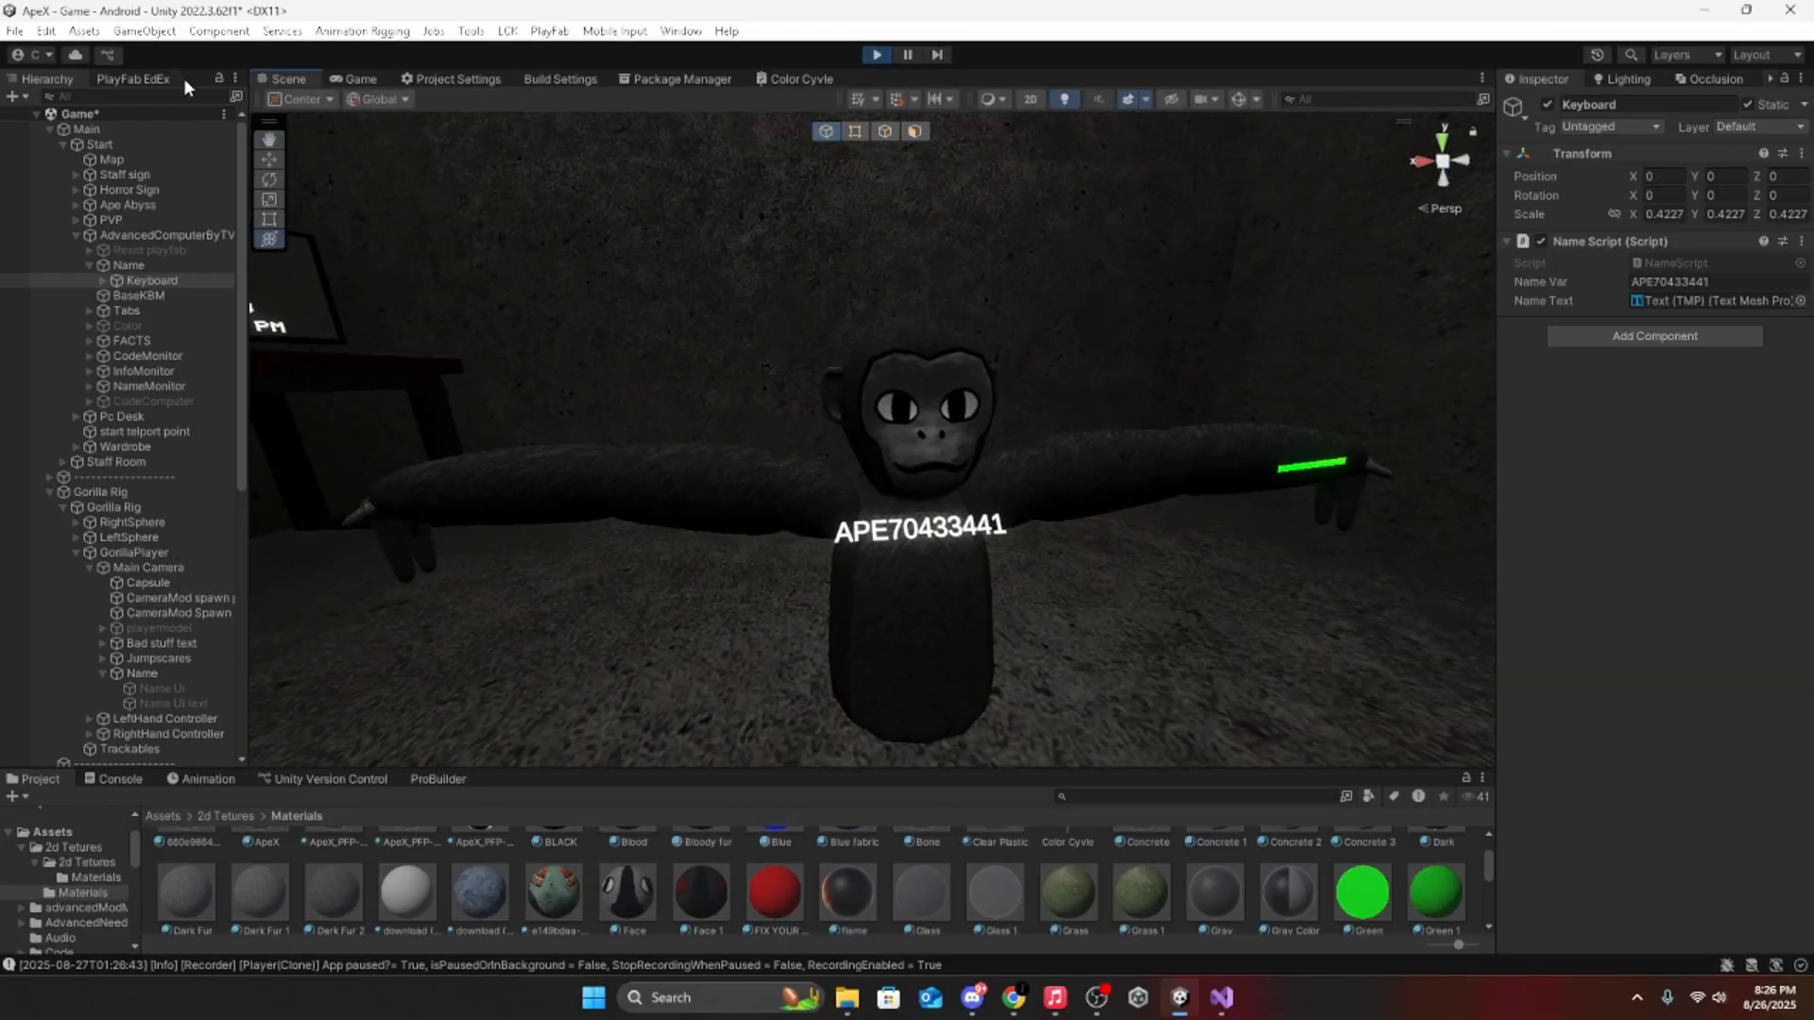
Step: Return to the Game view, select the Name Manager with the name scripts, and stop play mode
left_click(357, 80)
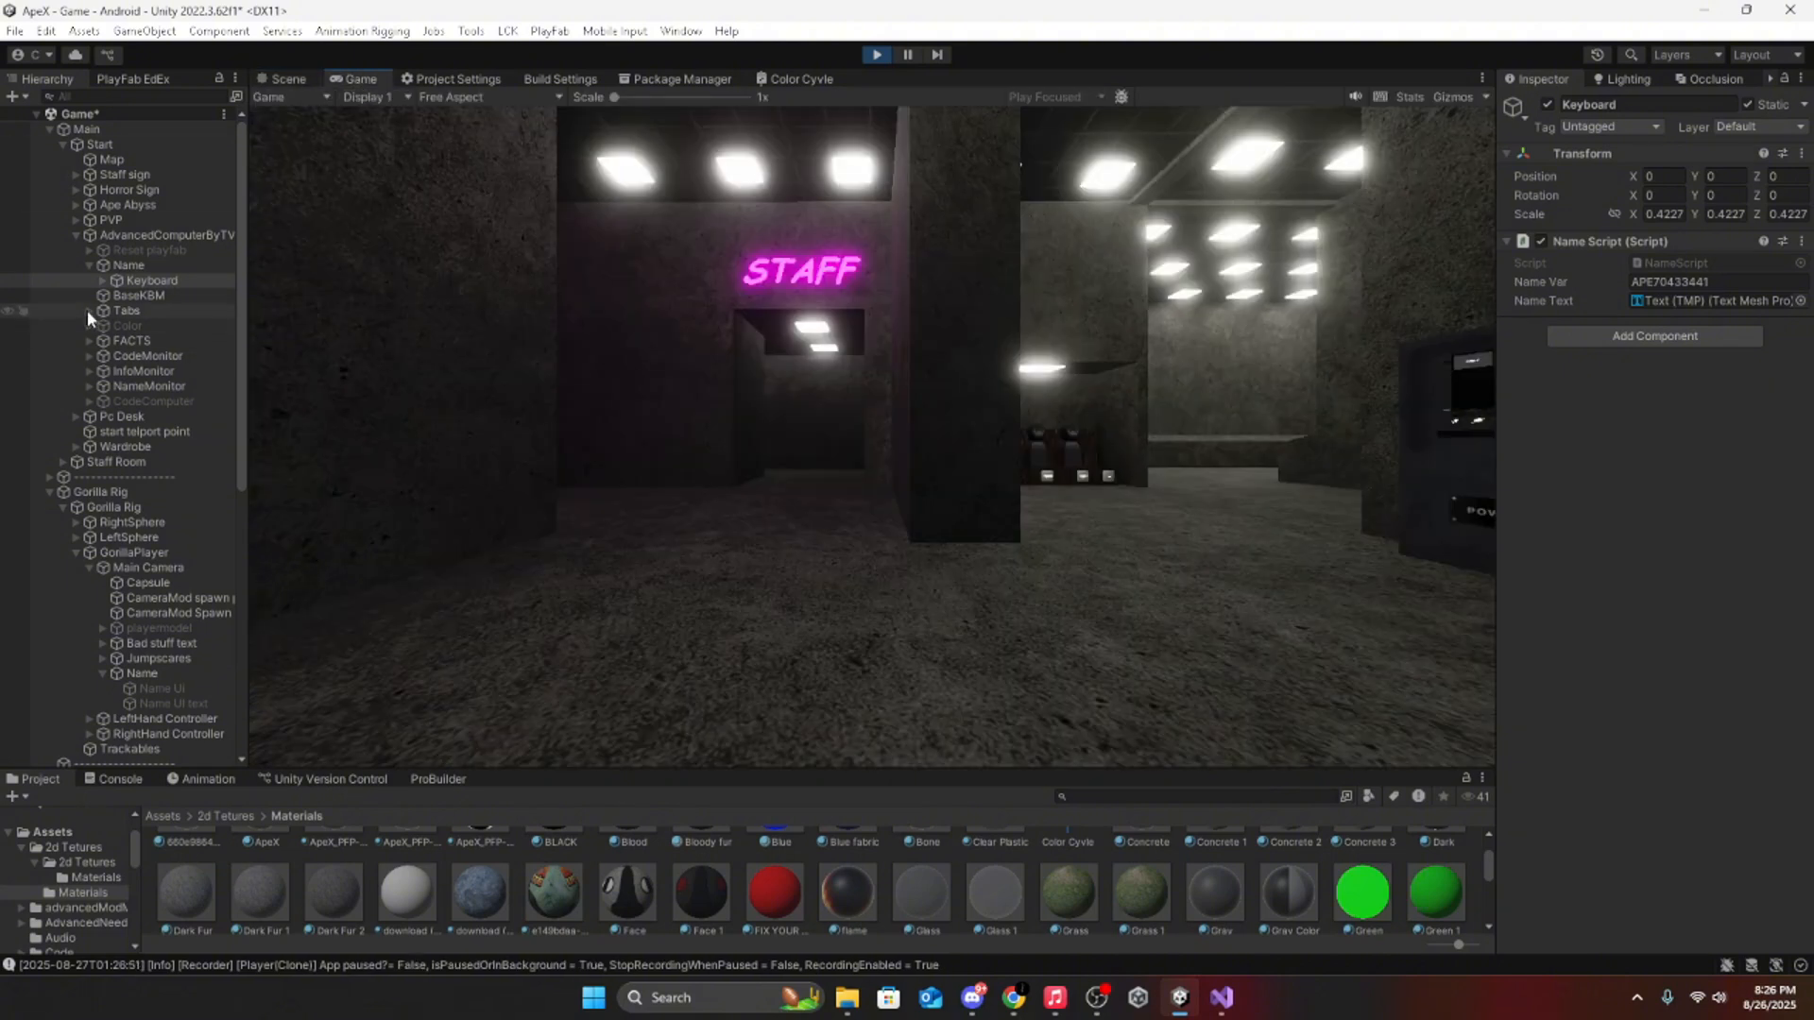
scroll(108, 520, "down", 5)
left_click(140, 607)
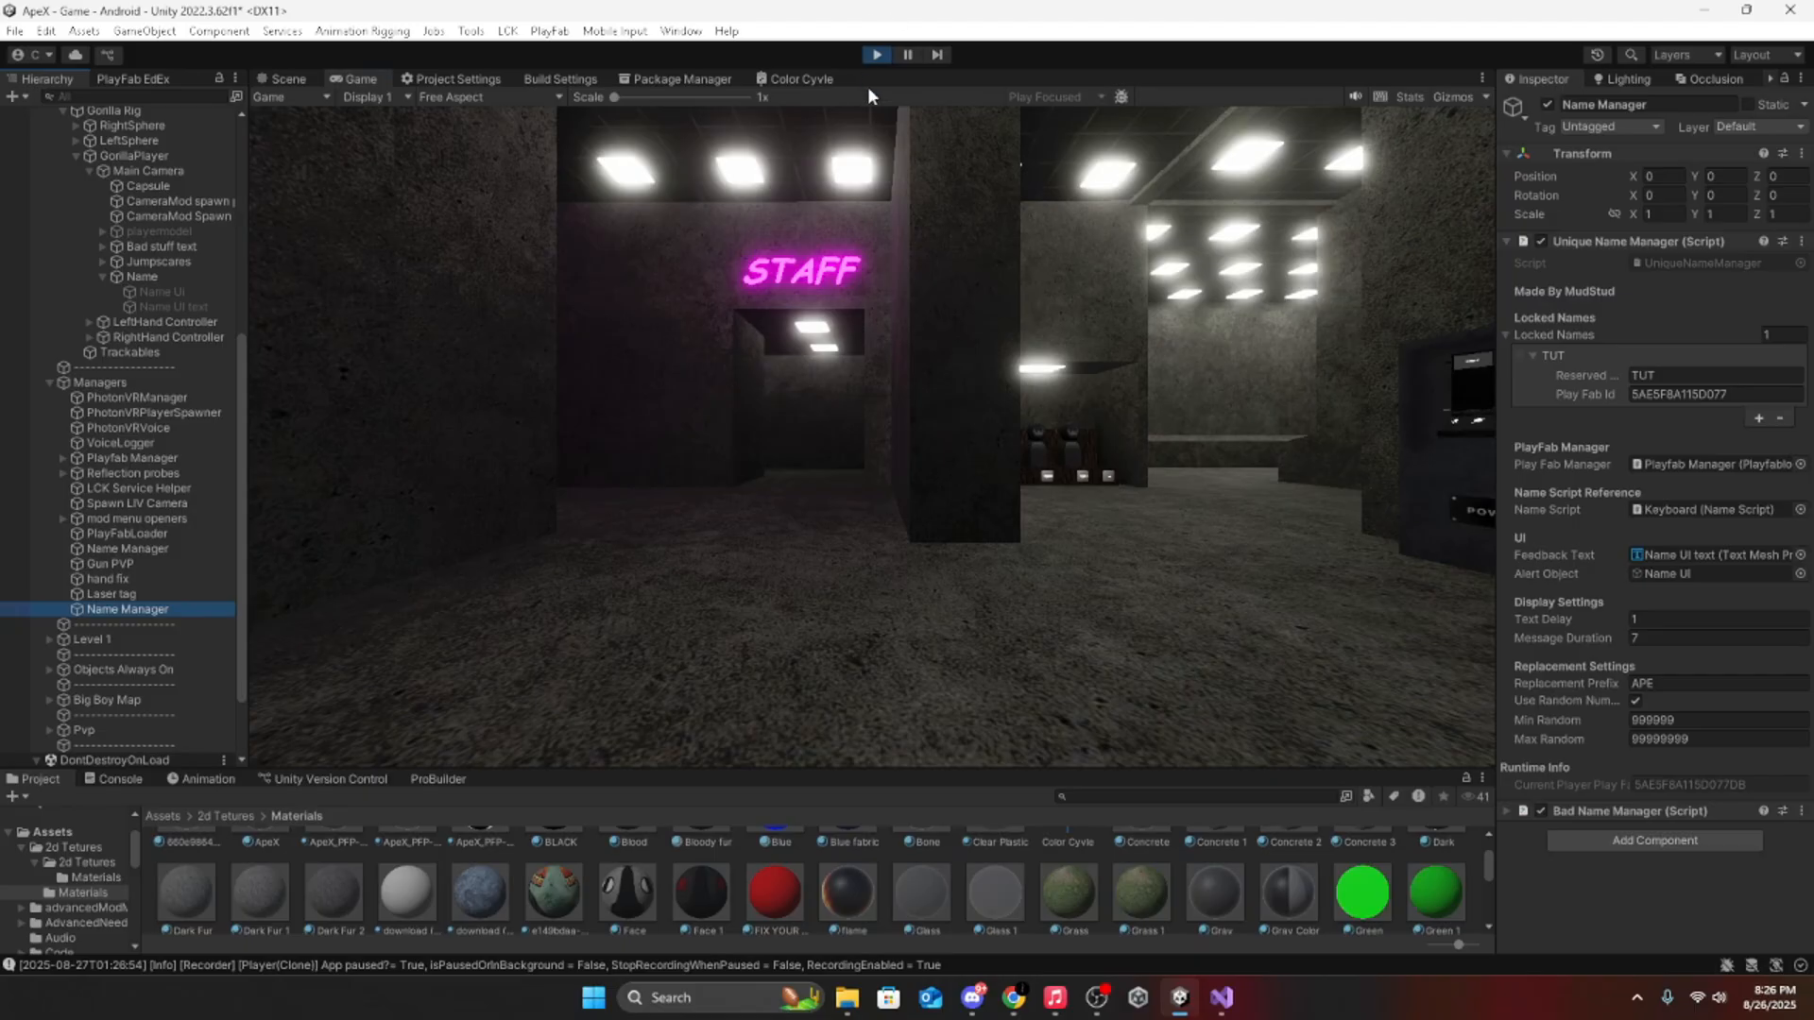
left_click(878, 55)
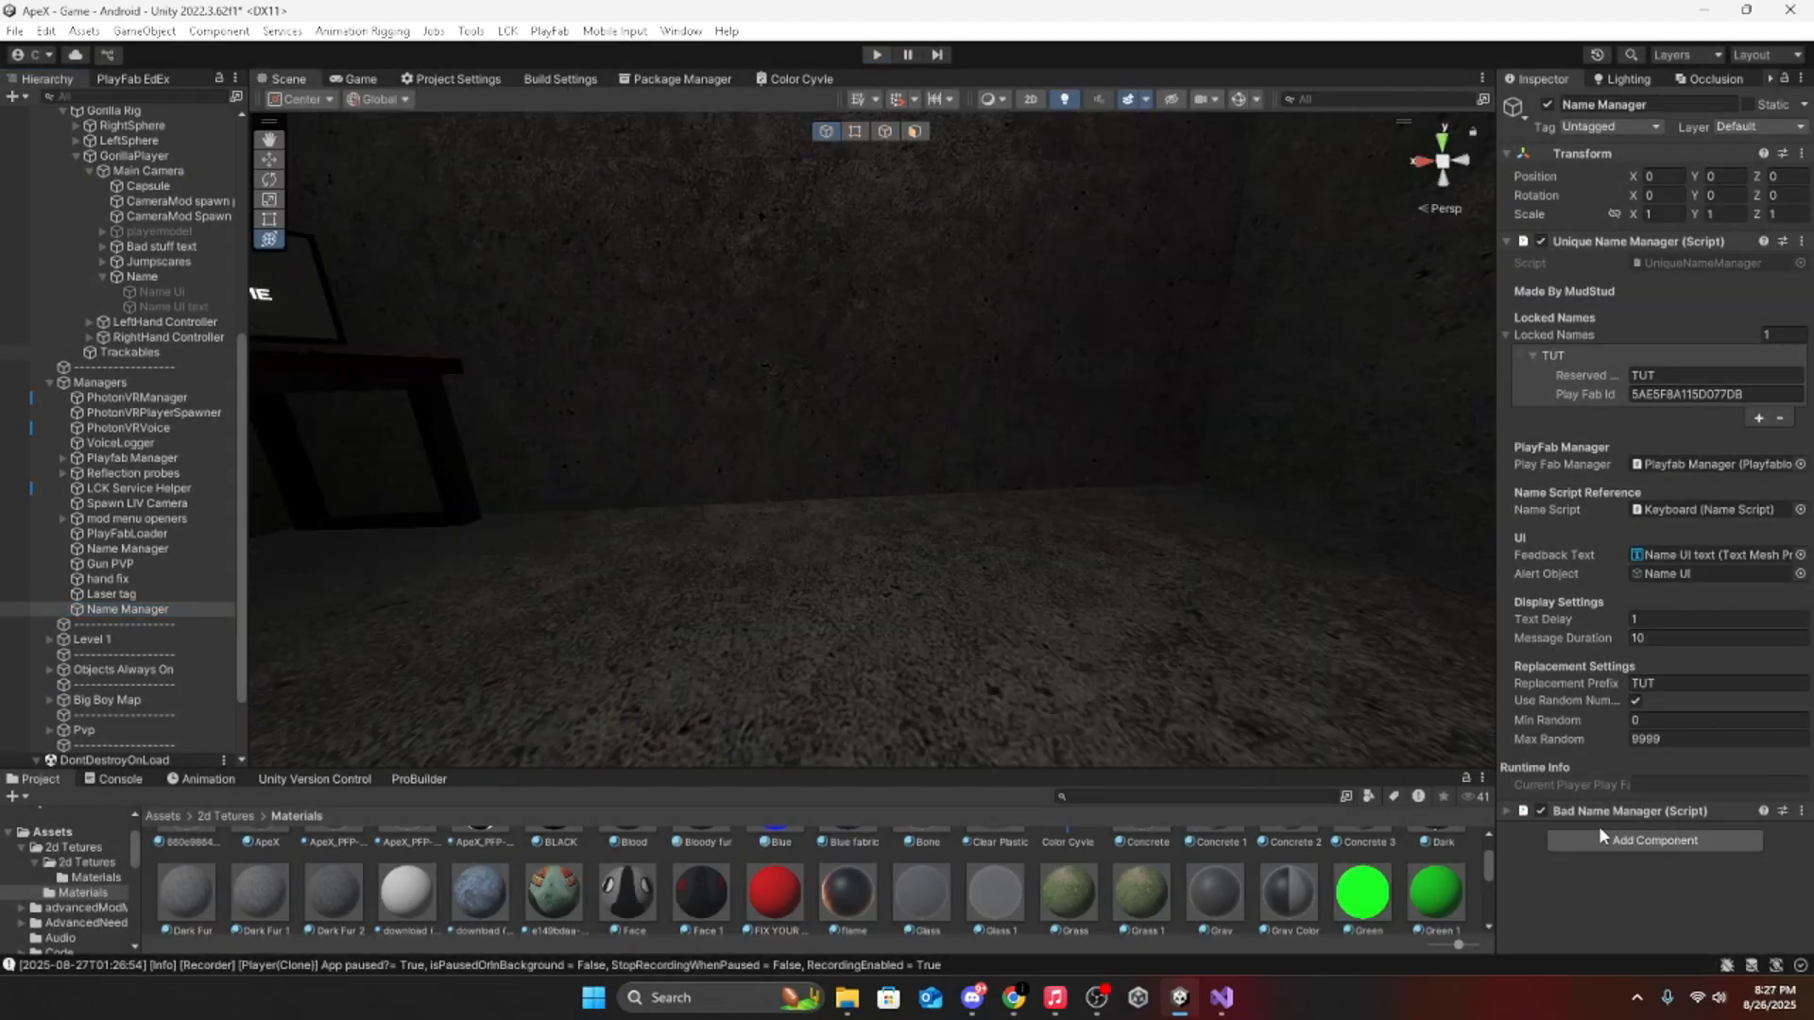
Step: Expand the Bad Name Manager component and collapse the Locked Names list
left_click(1512, 809)
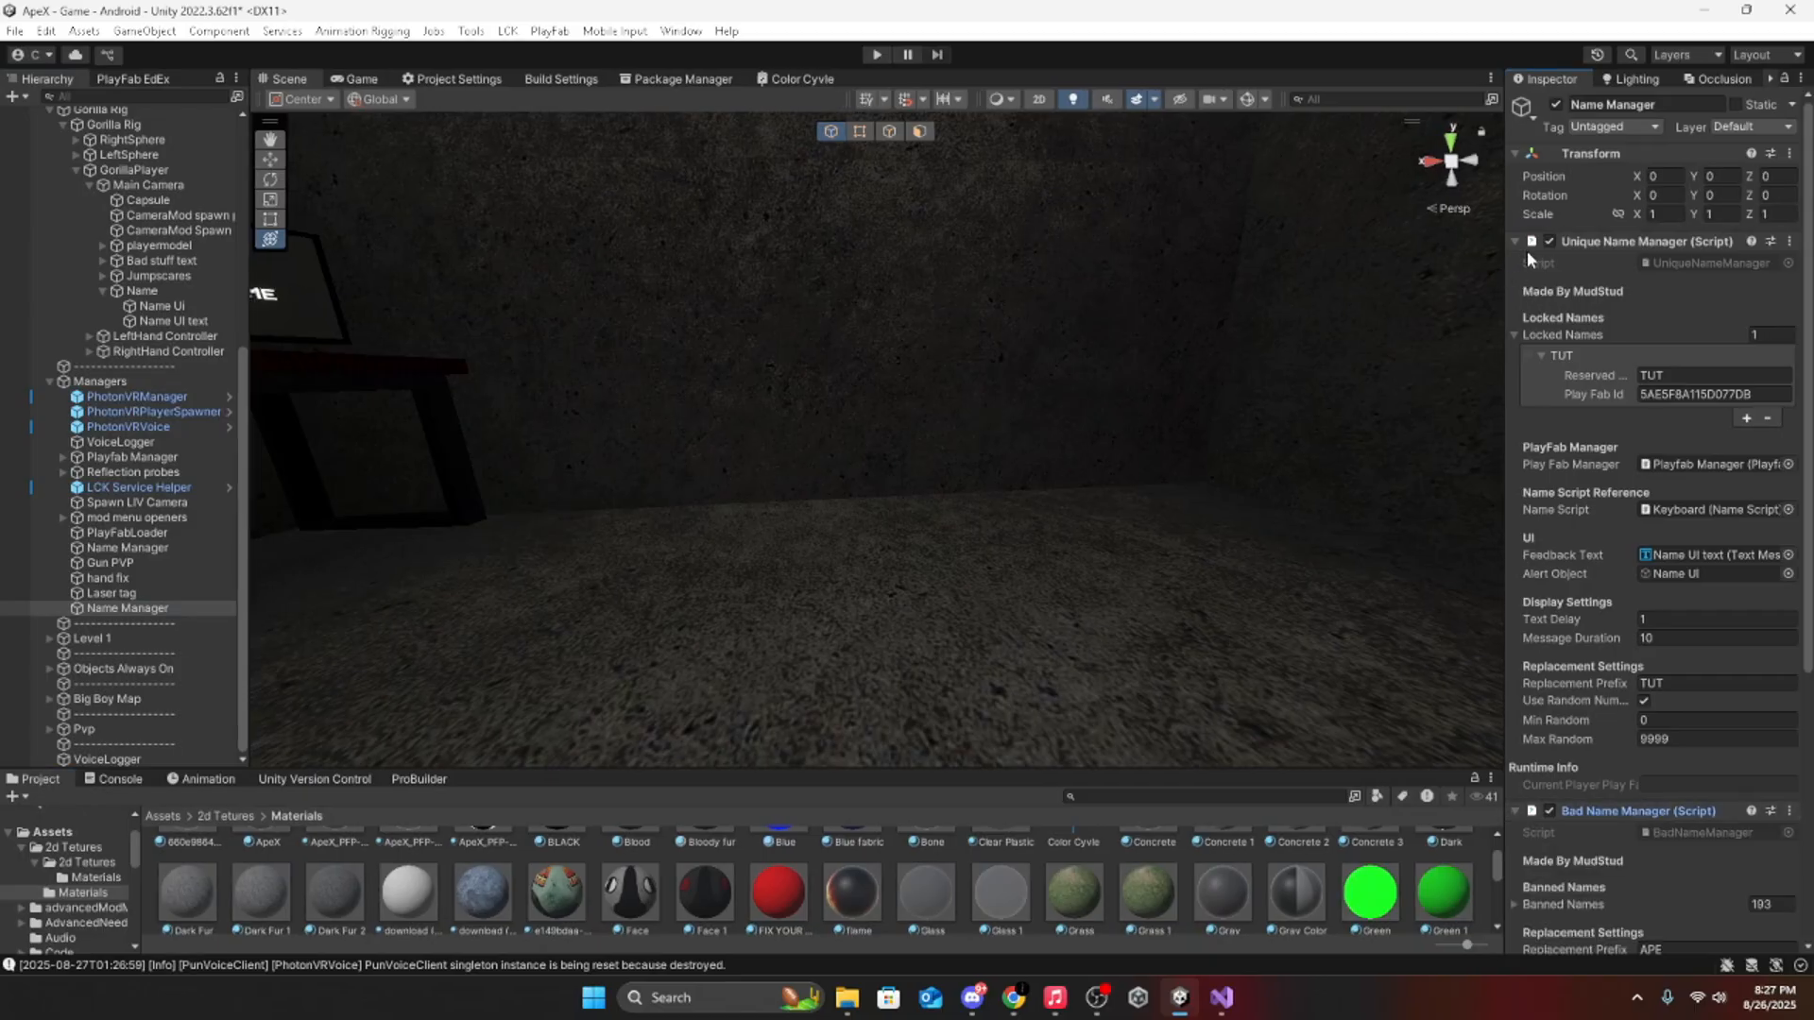
left_click(1514, 335)
scroll(1754, 585, "down", 3)
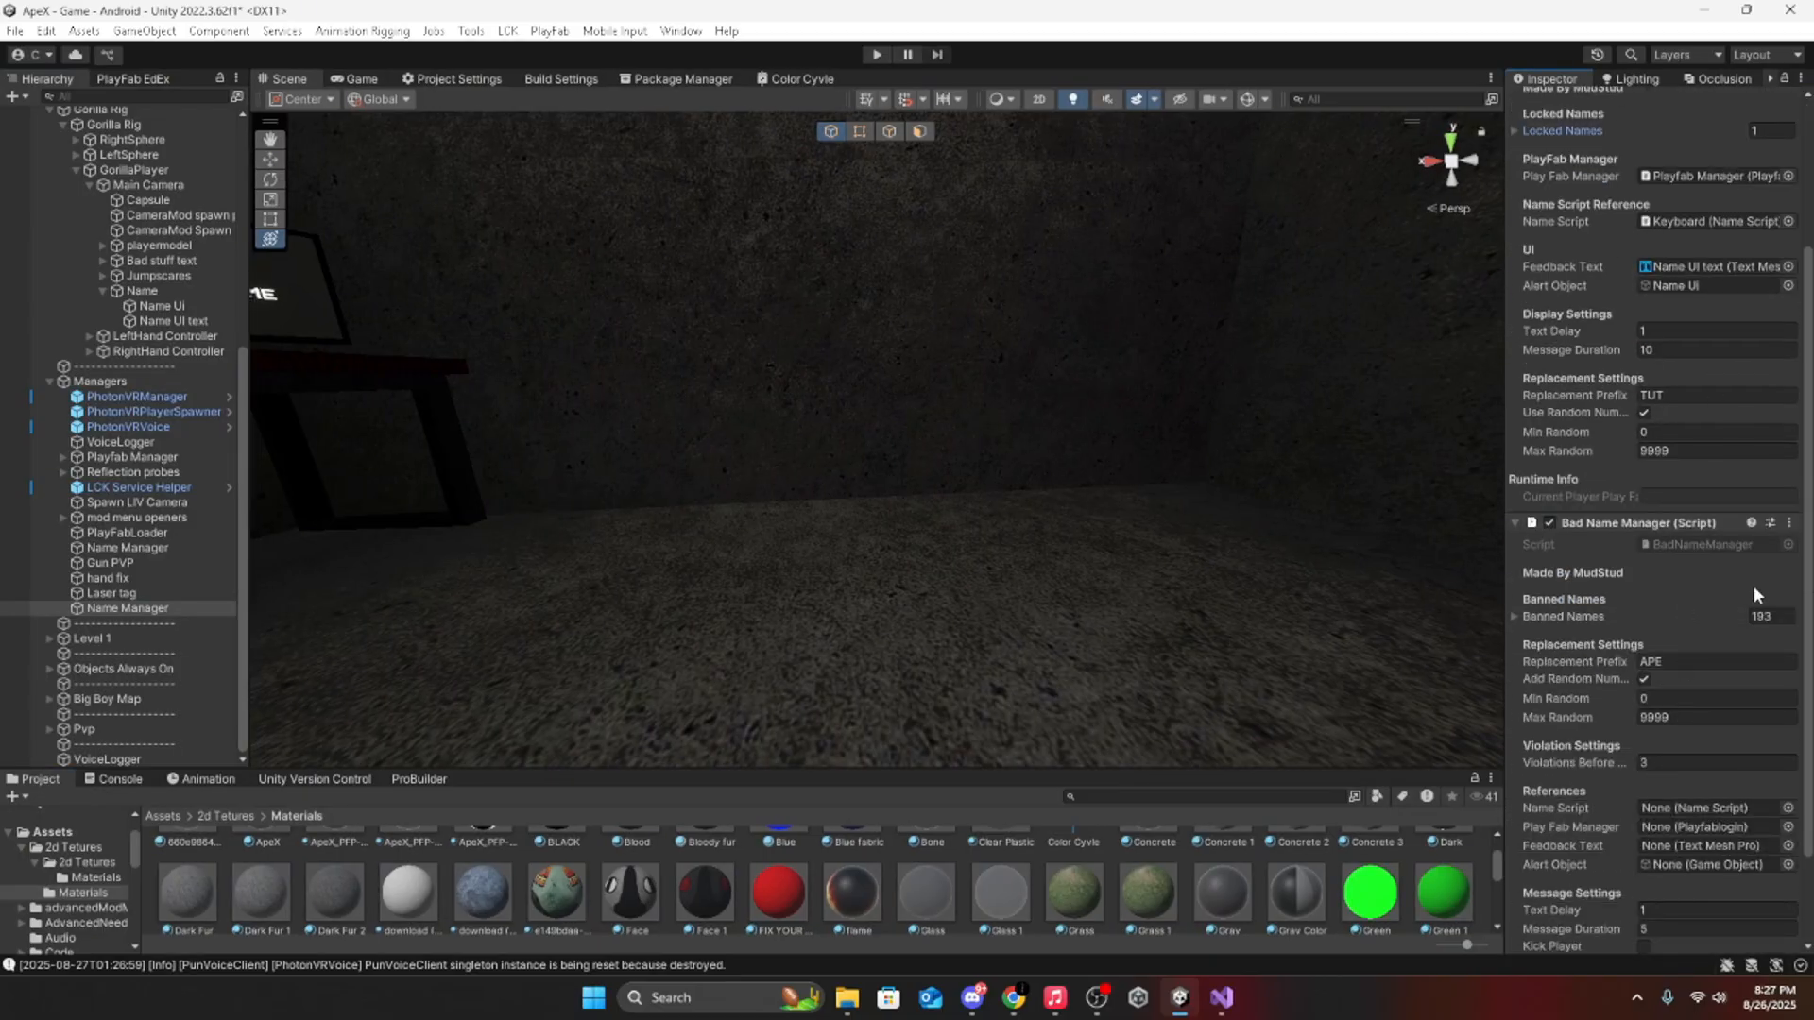
Step: Add TUT as a new entry in the Bad Name Manager's Banned Names list, and collapse the list
left_click(1669, 622)
scroll(1735, 643, "down", 5)
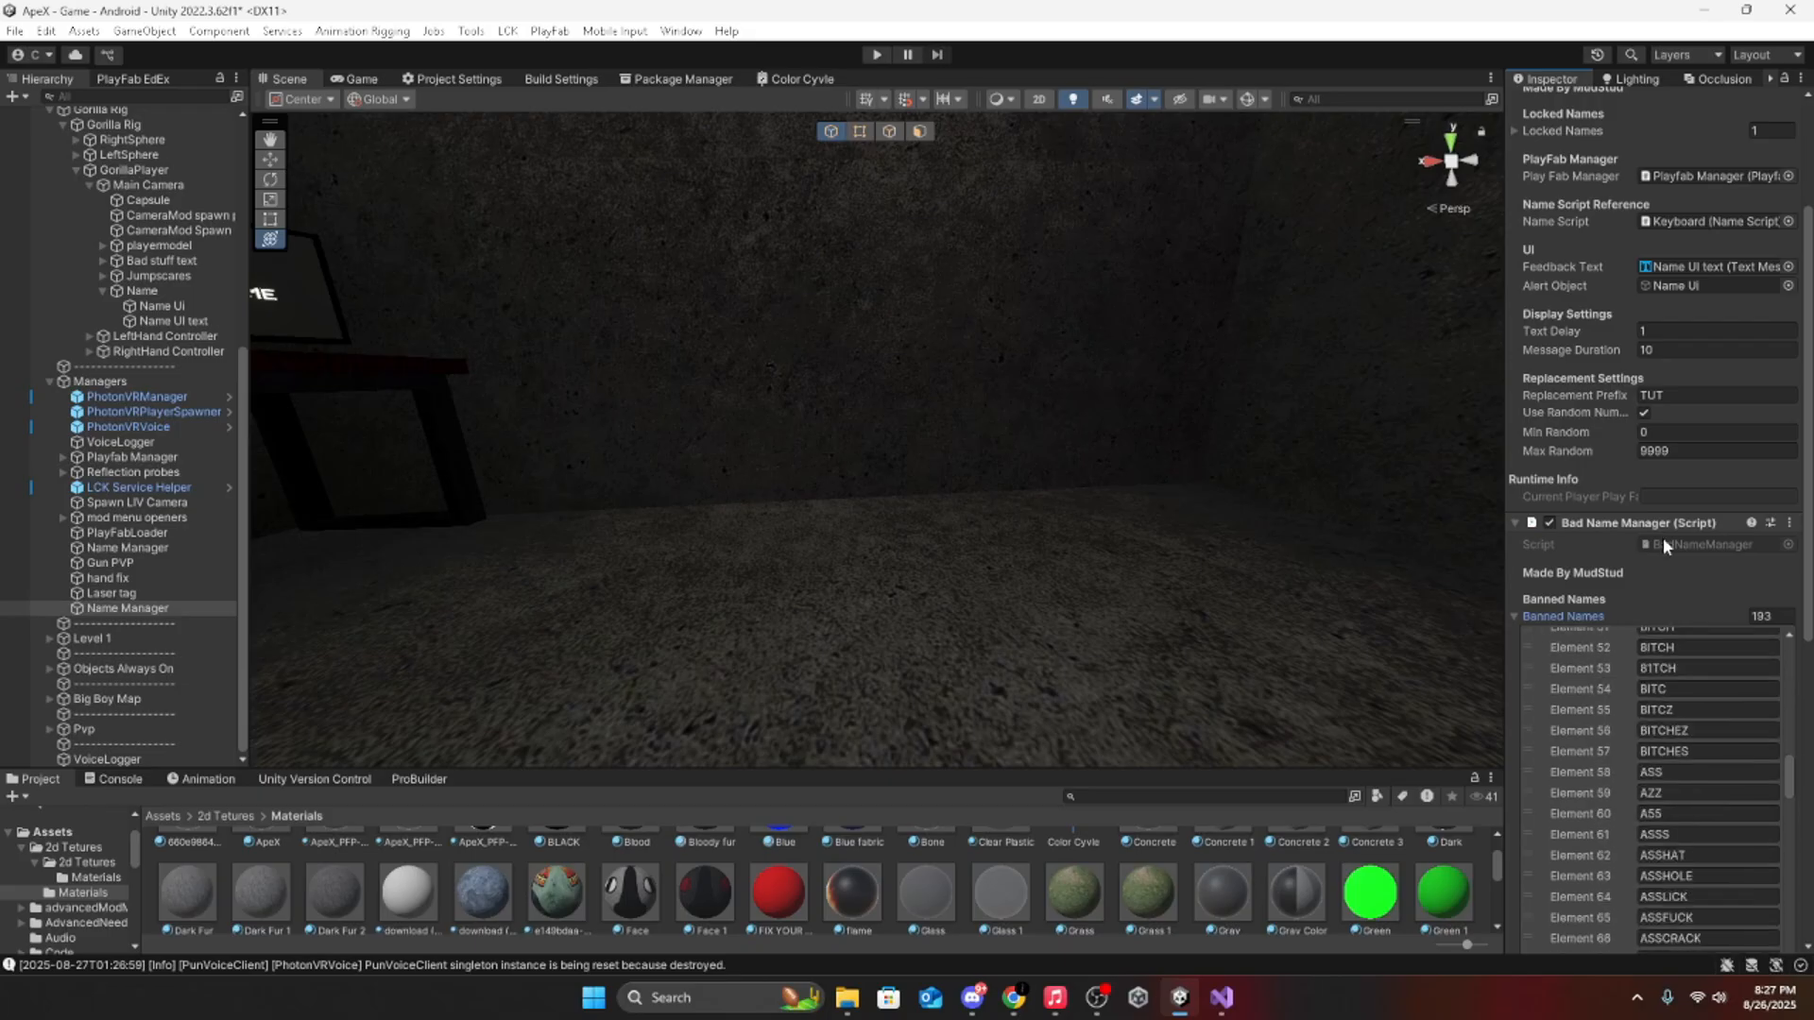
scroll(1663, 537, "down", 2)
scroll(1682, 473, "down", 15)
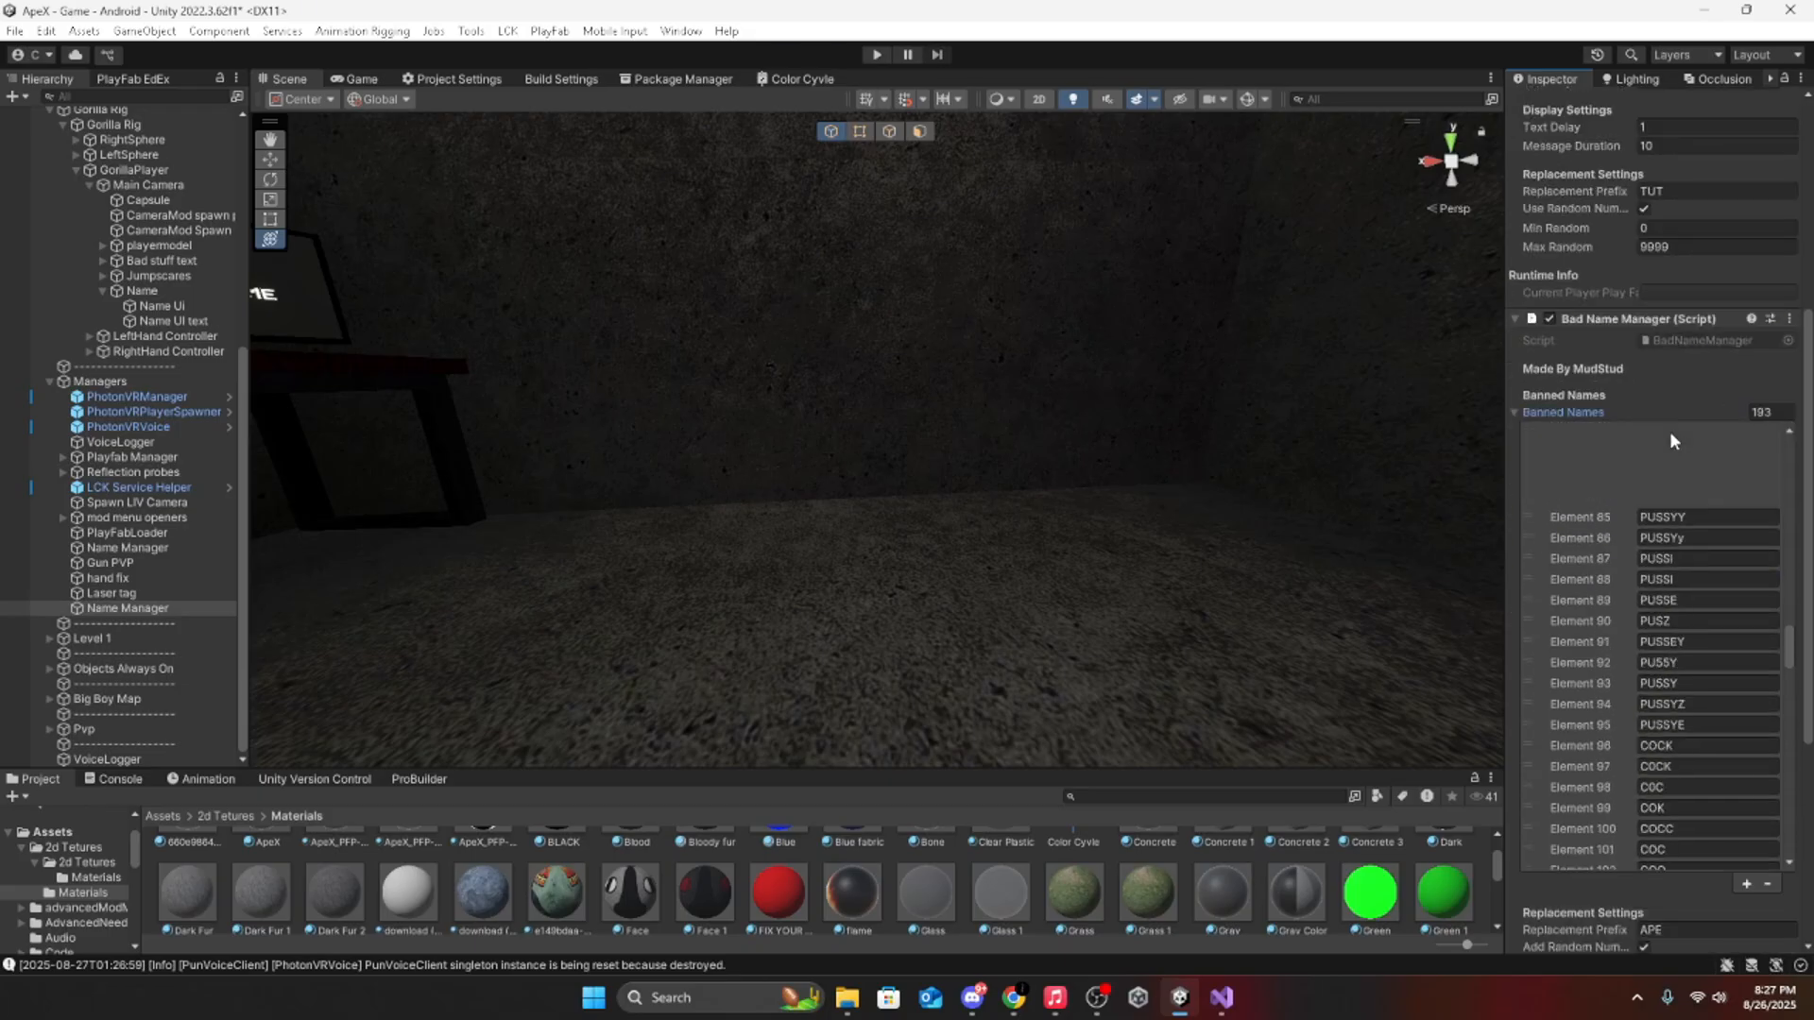
left_click(1746, 883)
left_click(1686, 856)
type("TUT")
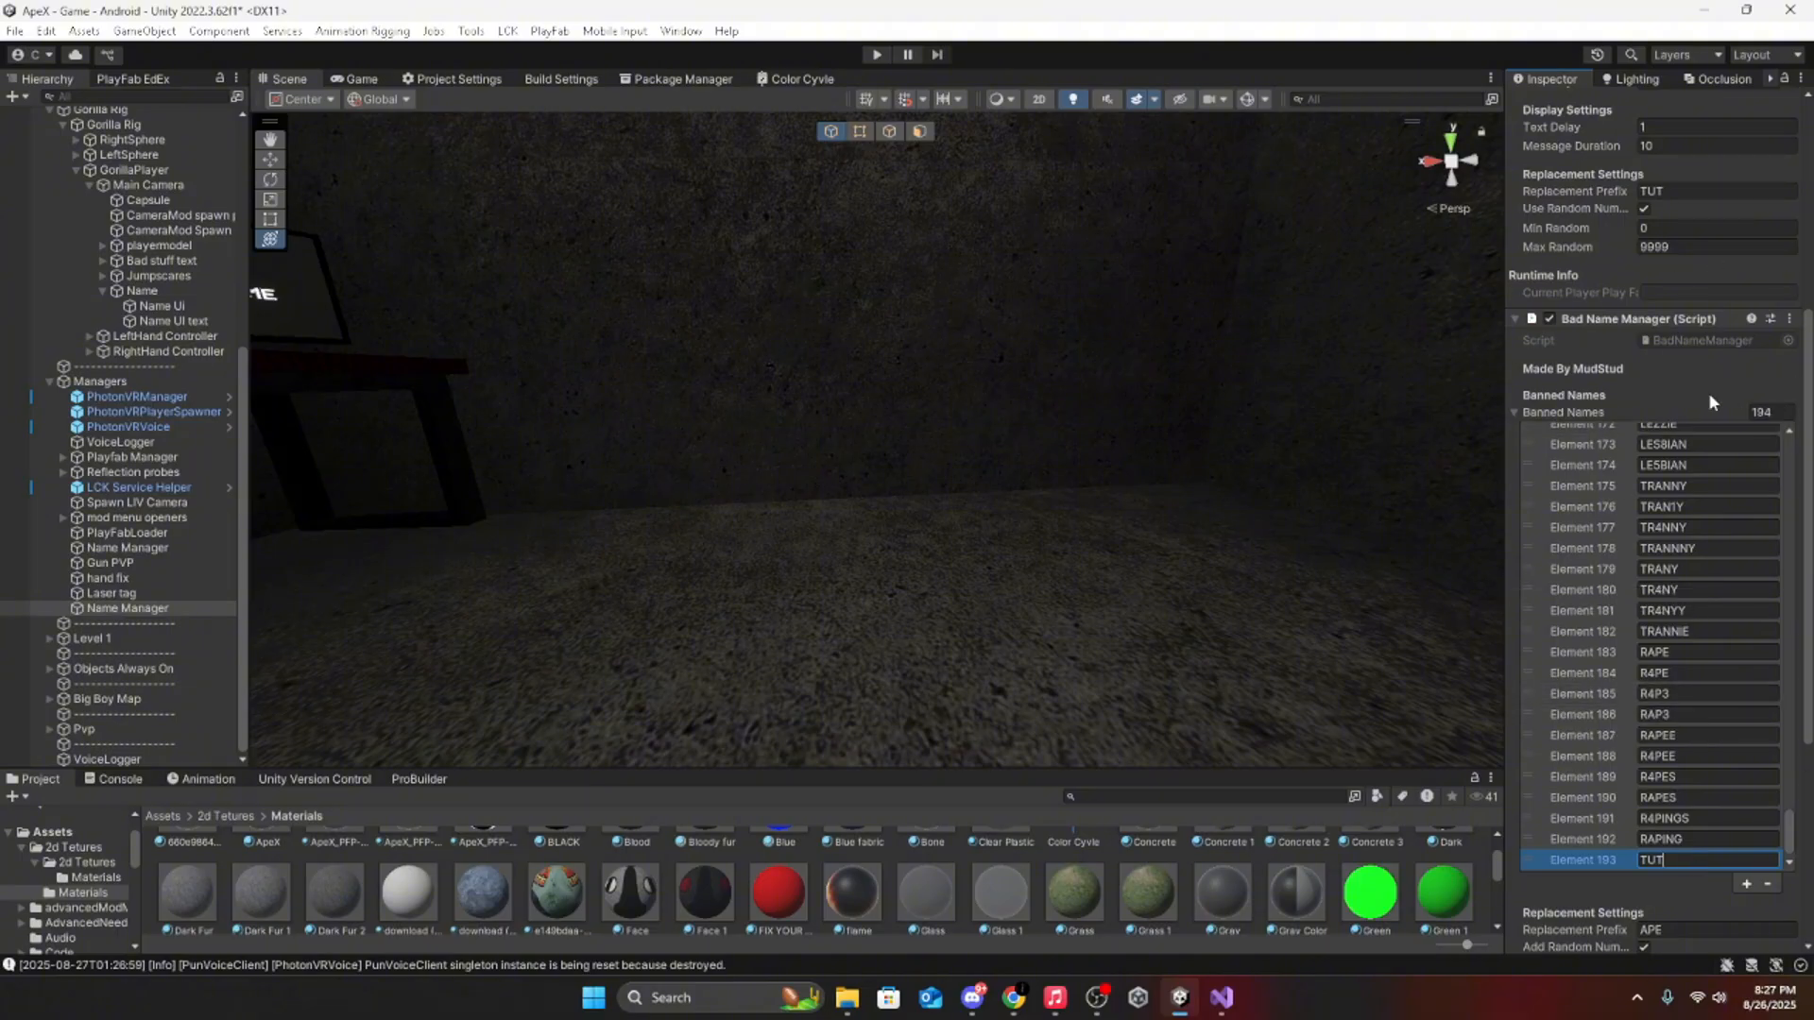
left_click(1649, 410)
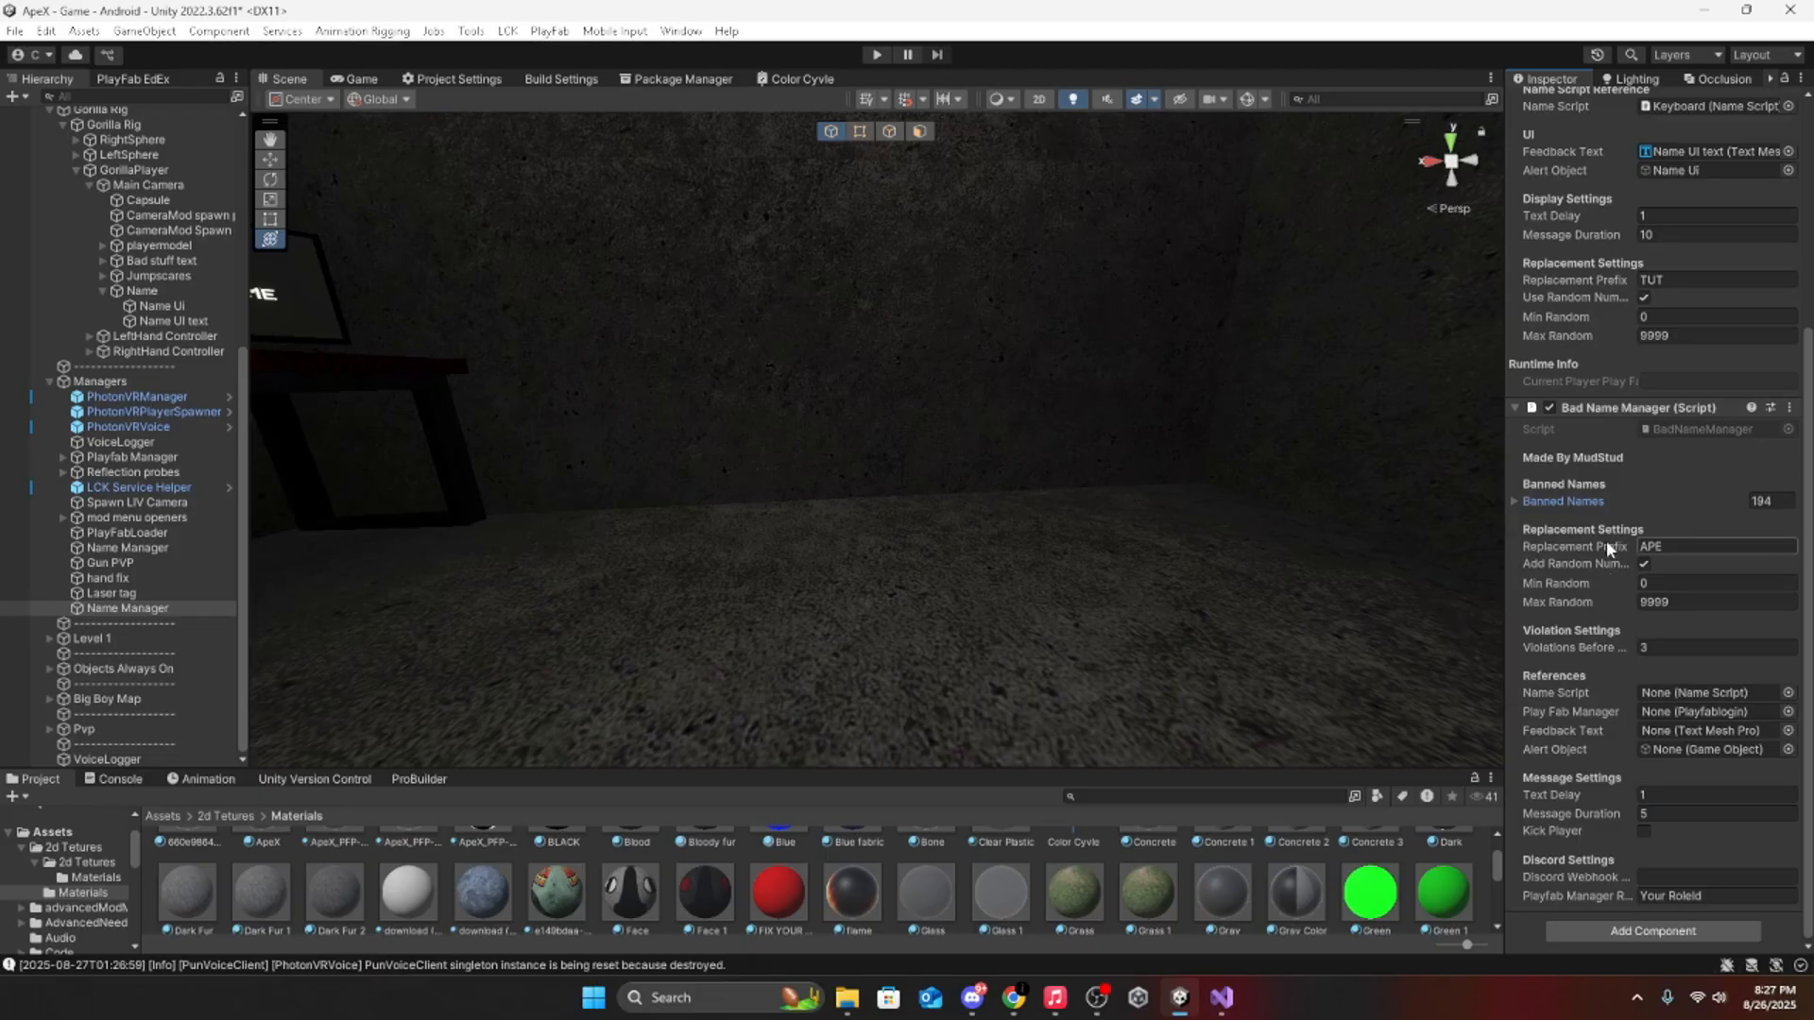
left_click(1710, 542)
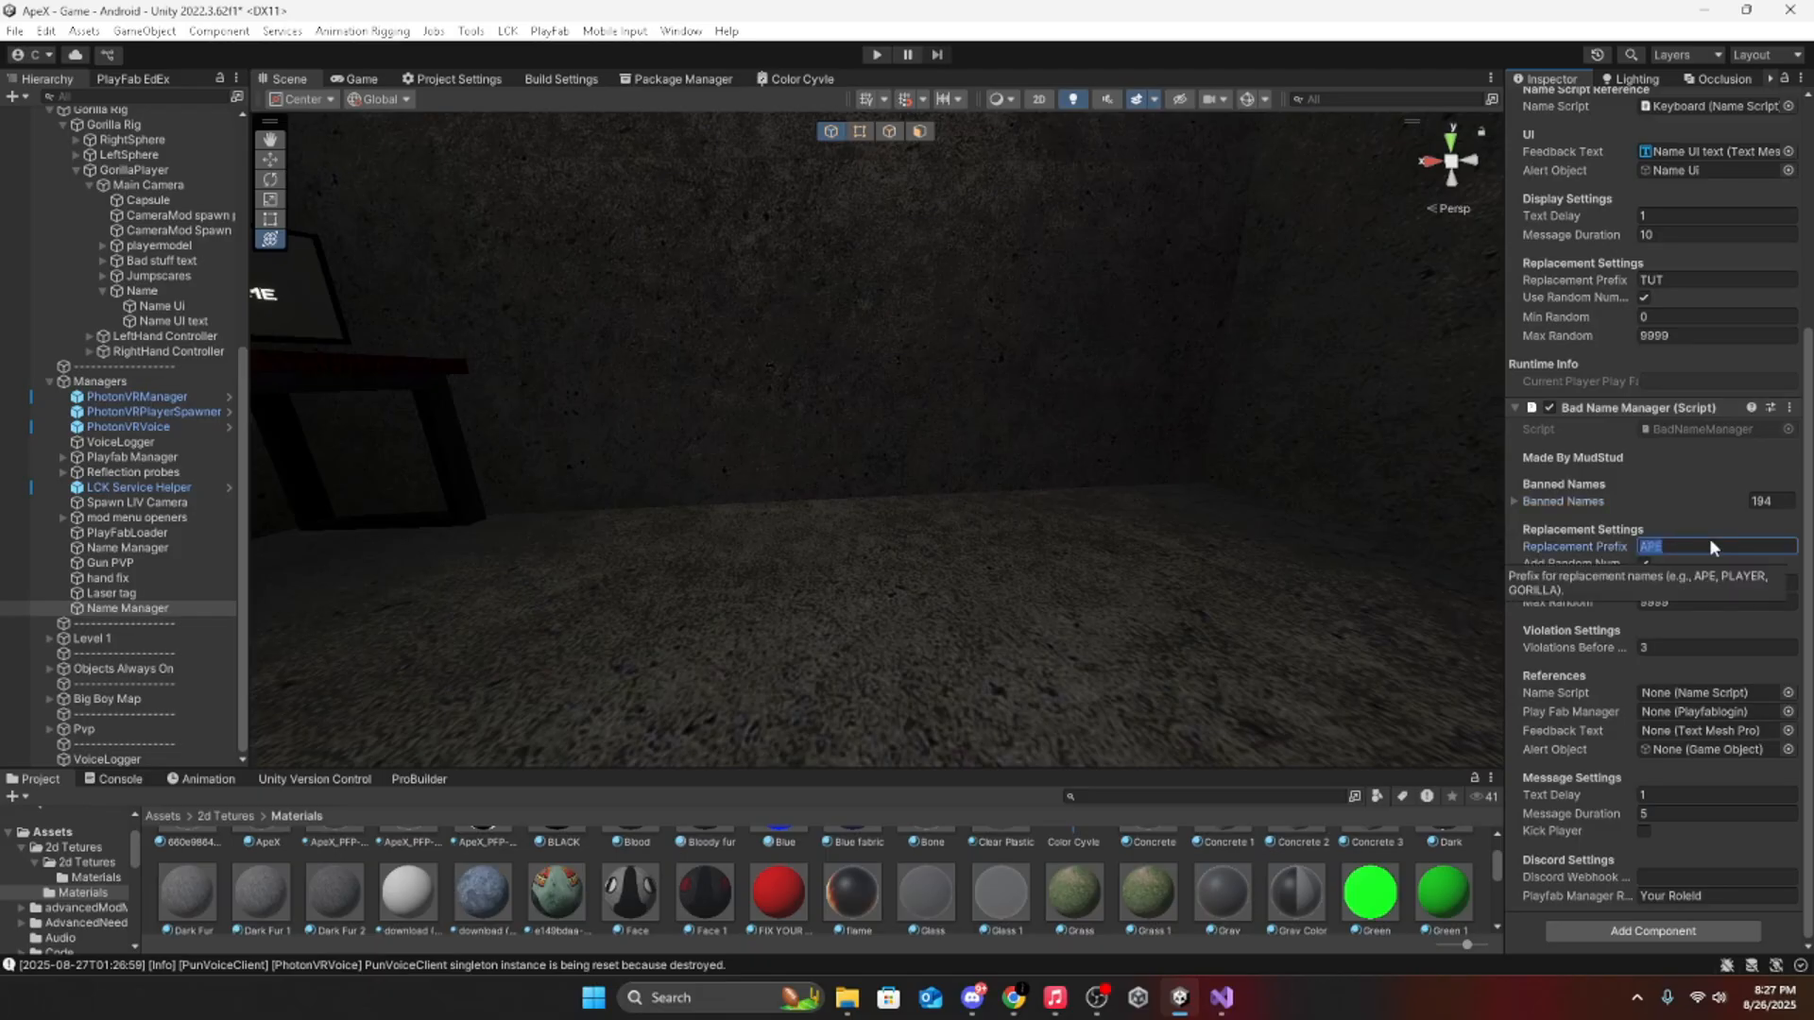
left_click(1690, 536)
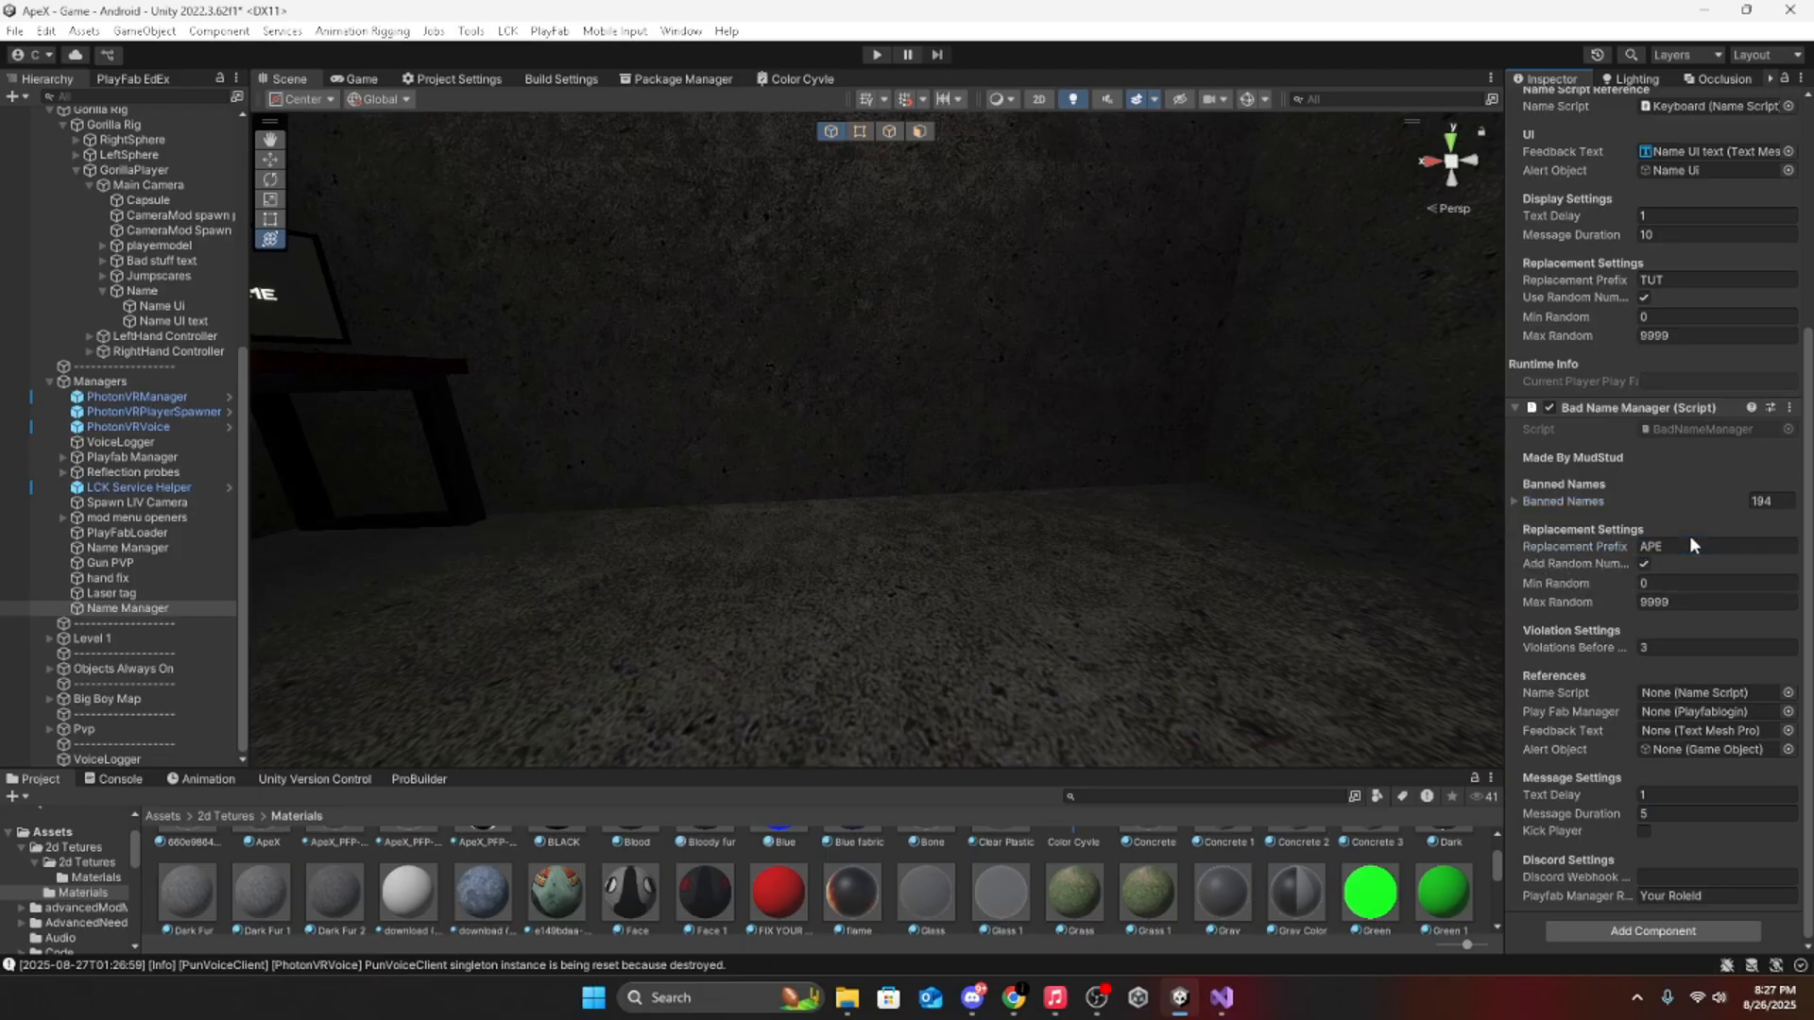
left_click(1691, 546)
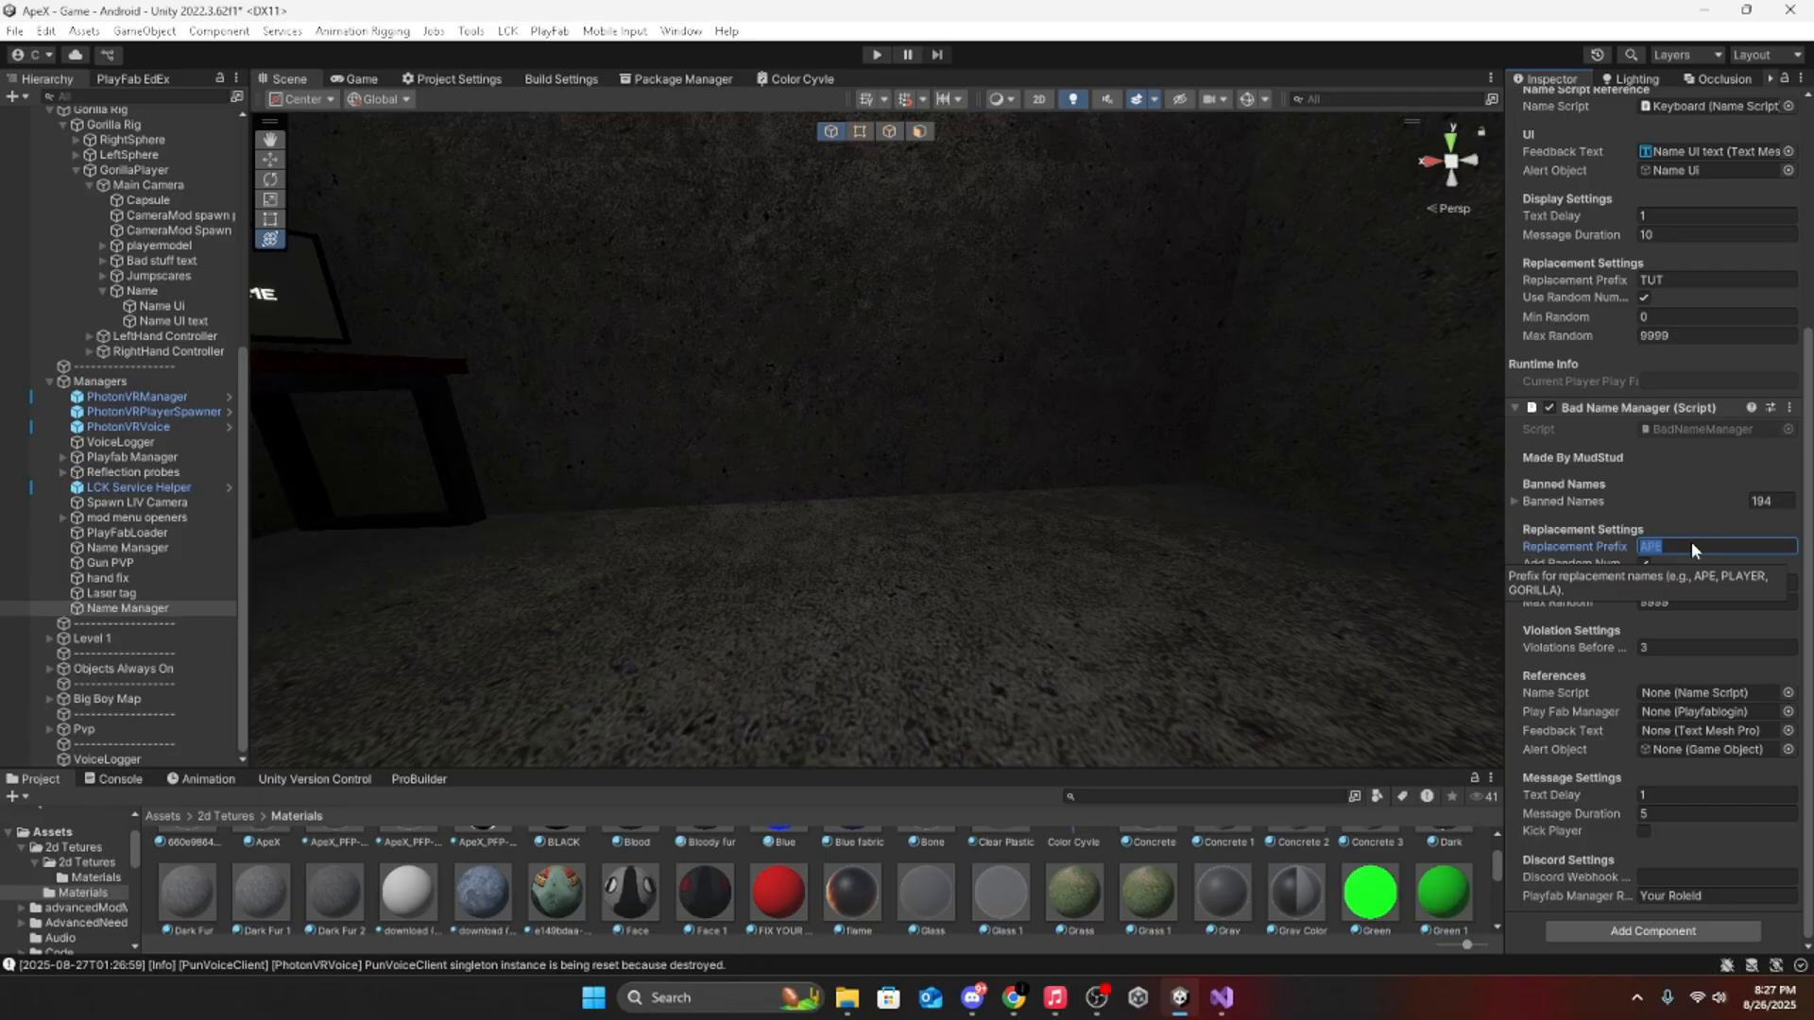
left_click(1648, 469)
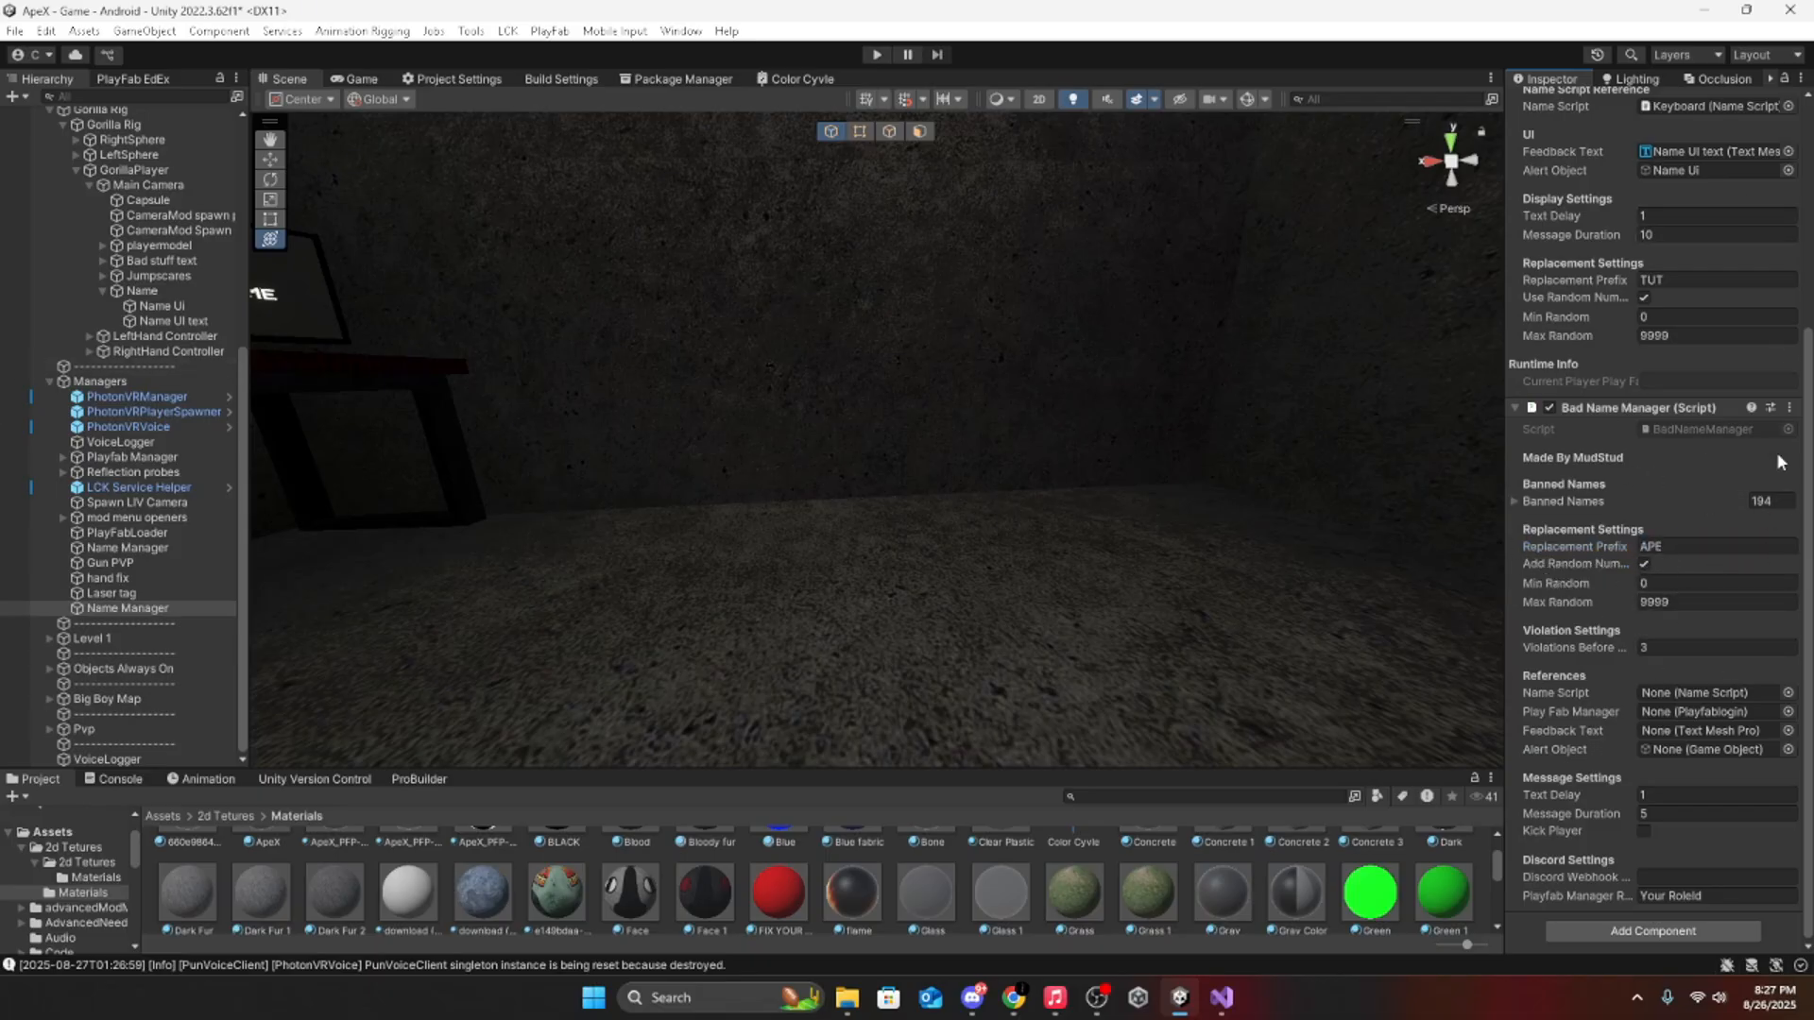
Step: Assign Keyboard as the Bad Name Manager's Name Script and Playfab Manager as its Play Fab Manager
left_click(1788, 693)
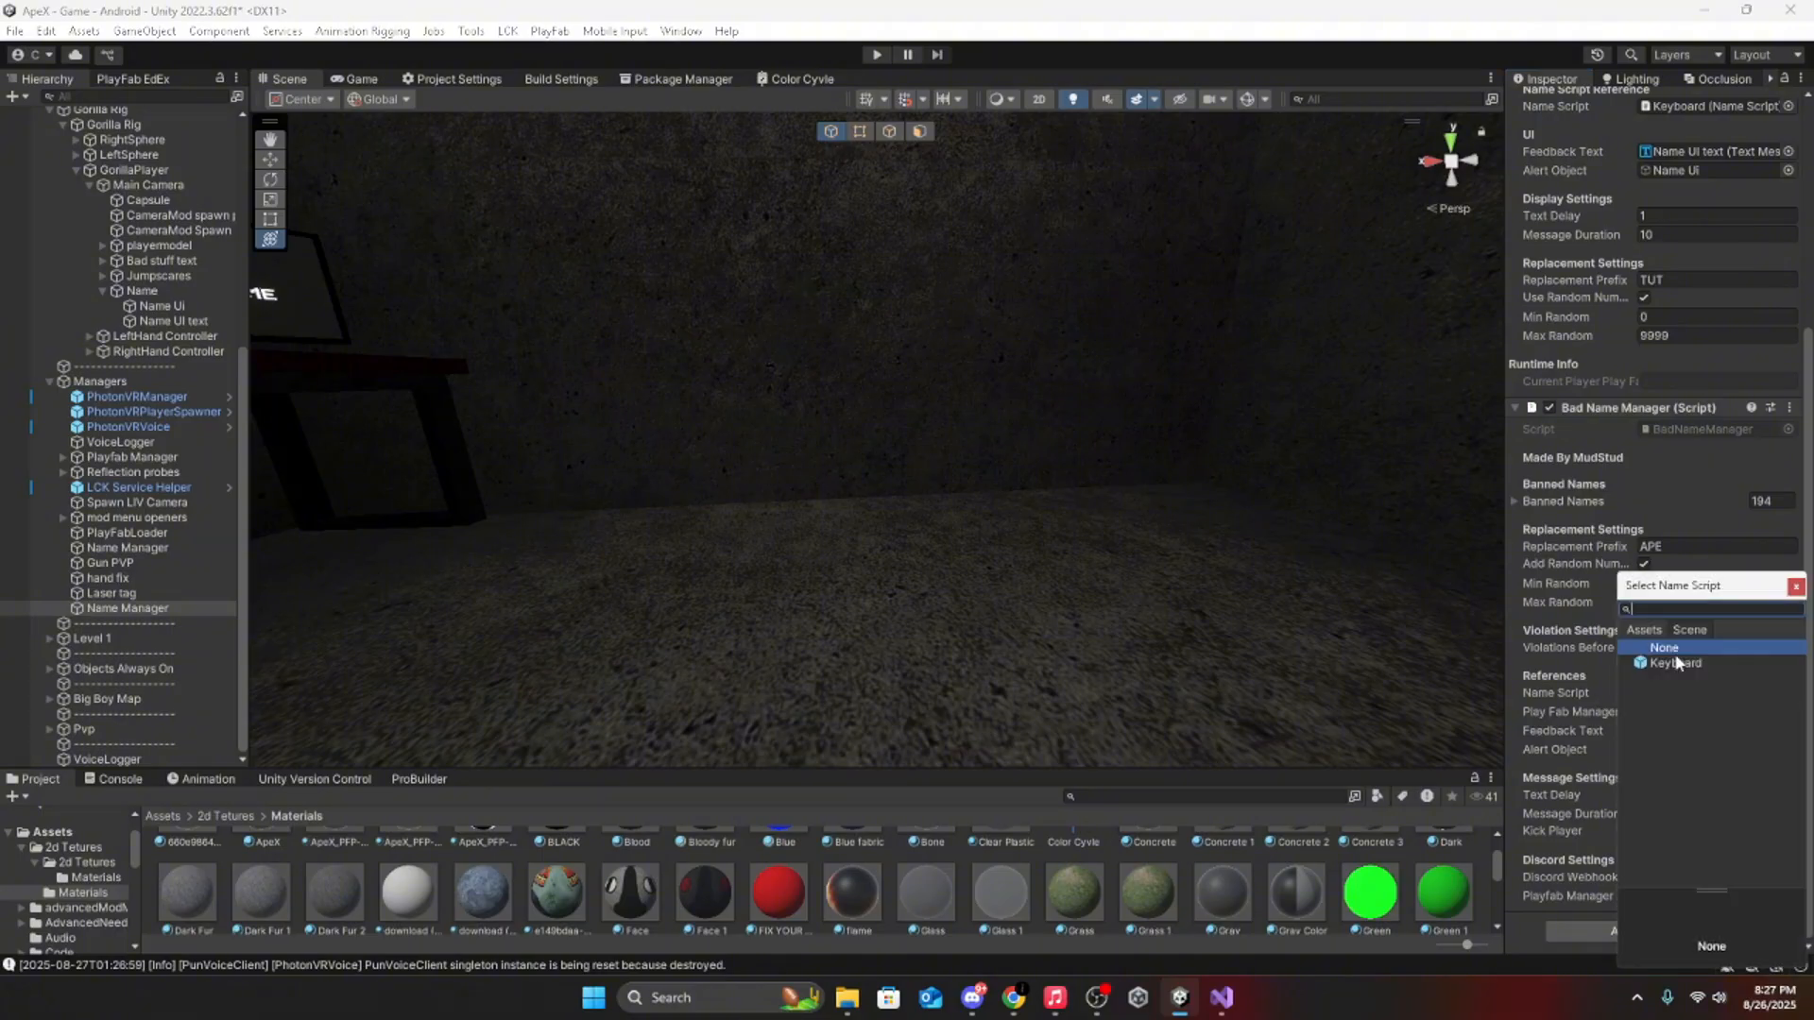
double_click(1675, 663)
left_click(1788, 711)
left_click(1734, 663)
left_click(1796, 586)
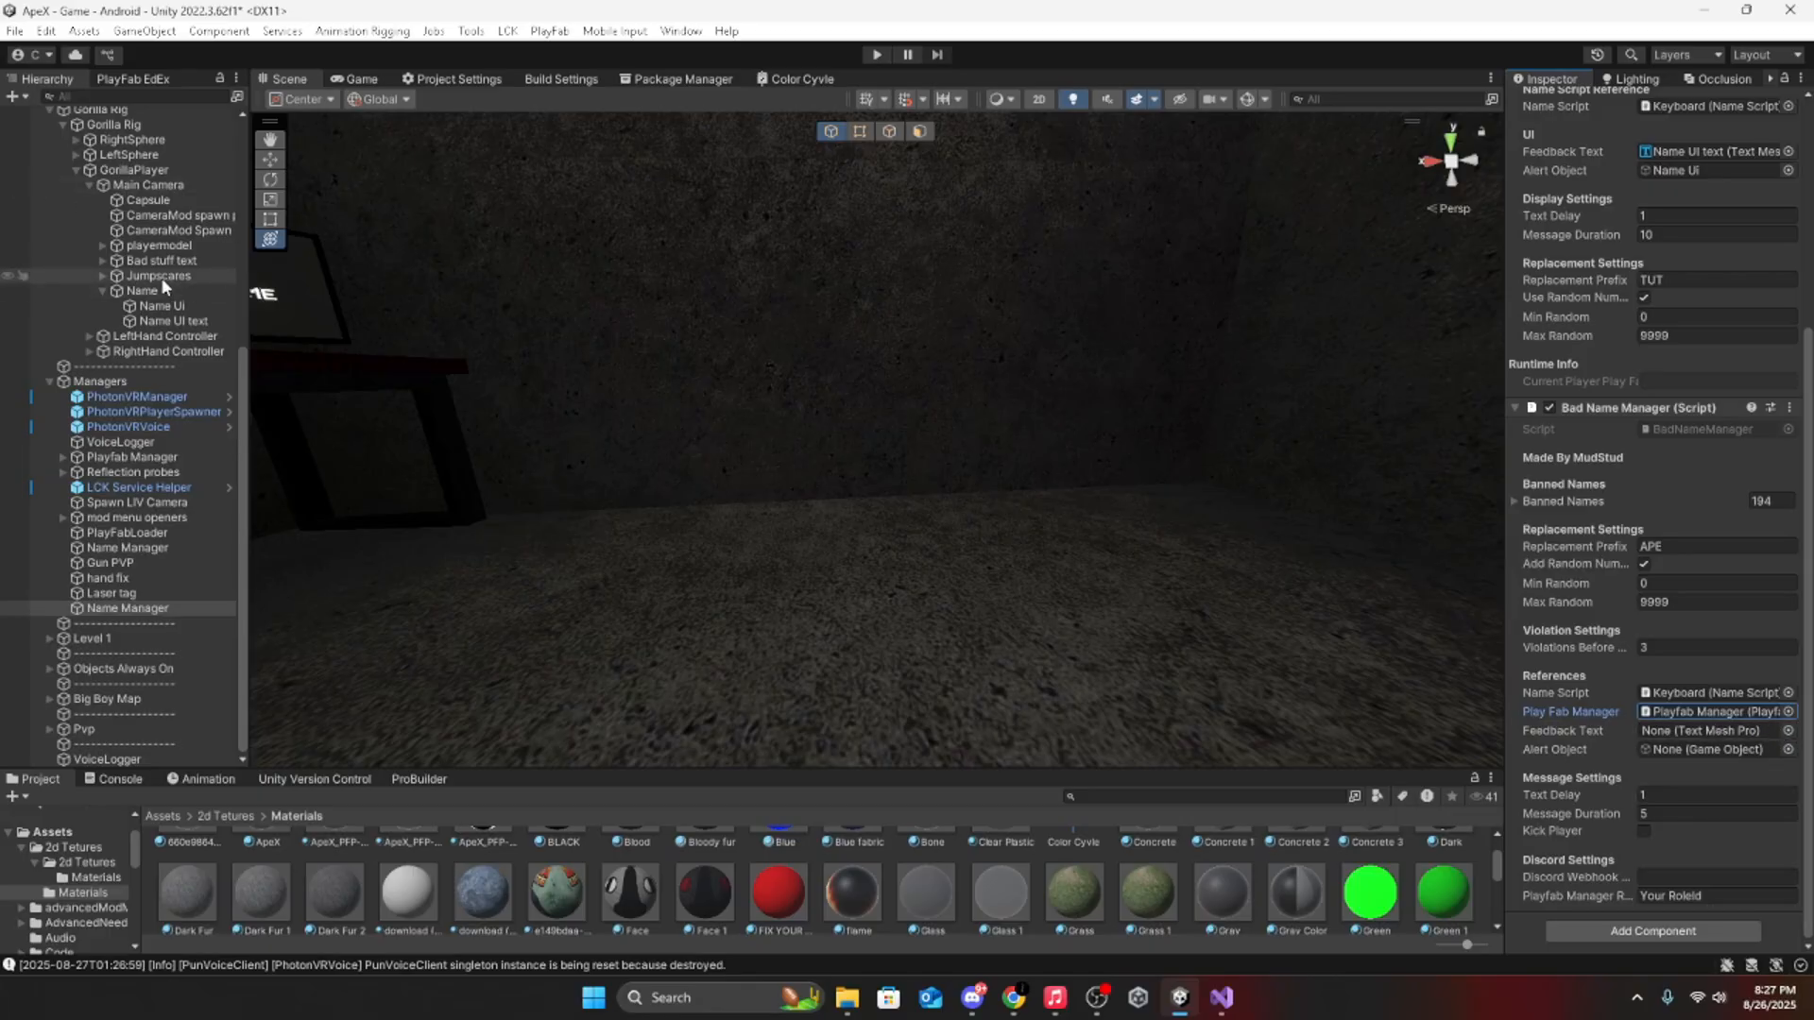
Step: Assign Name Ui as the Bad Name Manager's Alert Object and Name UI text as its Feedback Text
left_click_drag(143, 308, 1710, 747)
left_click(173, 322)
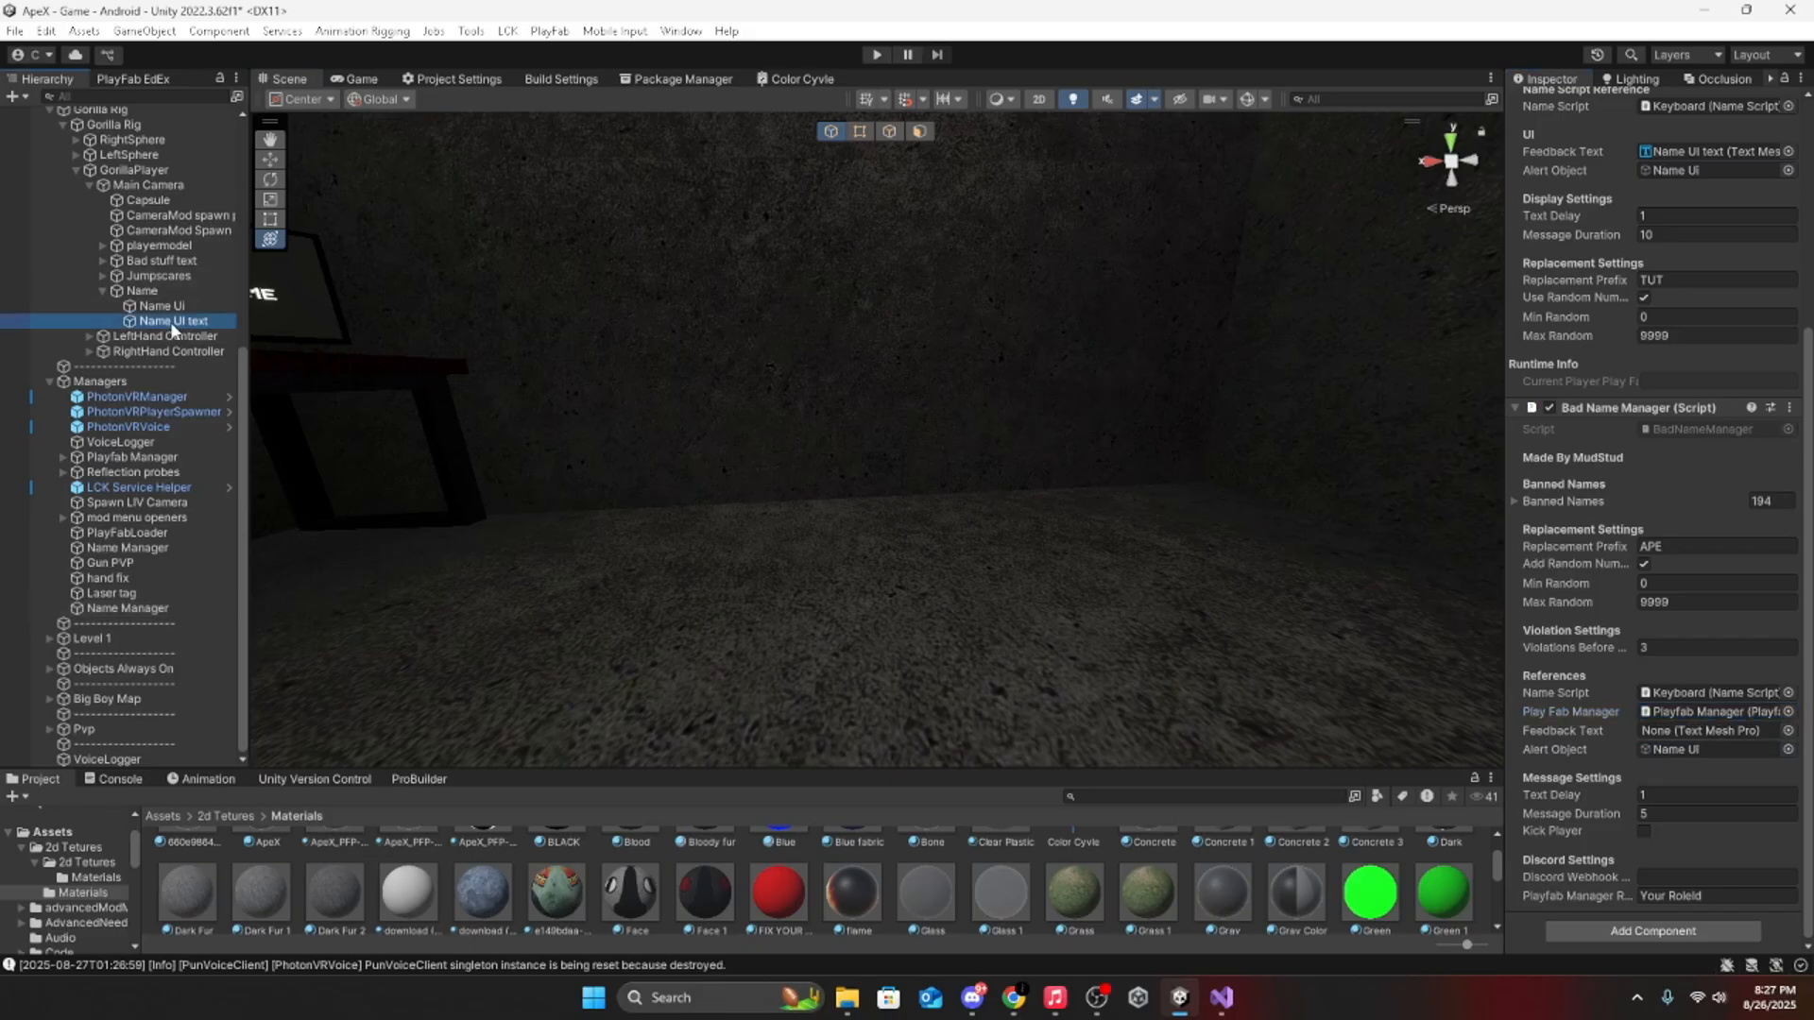
left_click_drag(173, 329, 1718, 732)
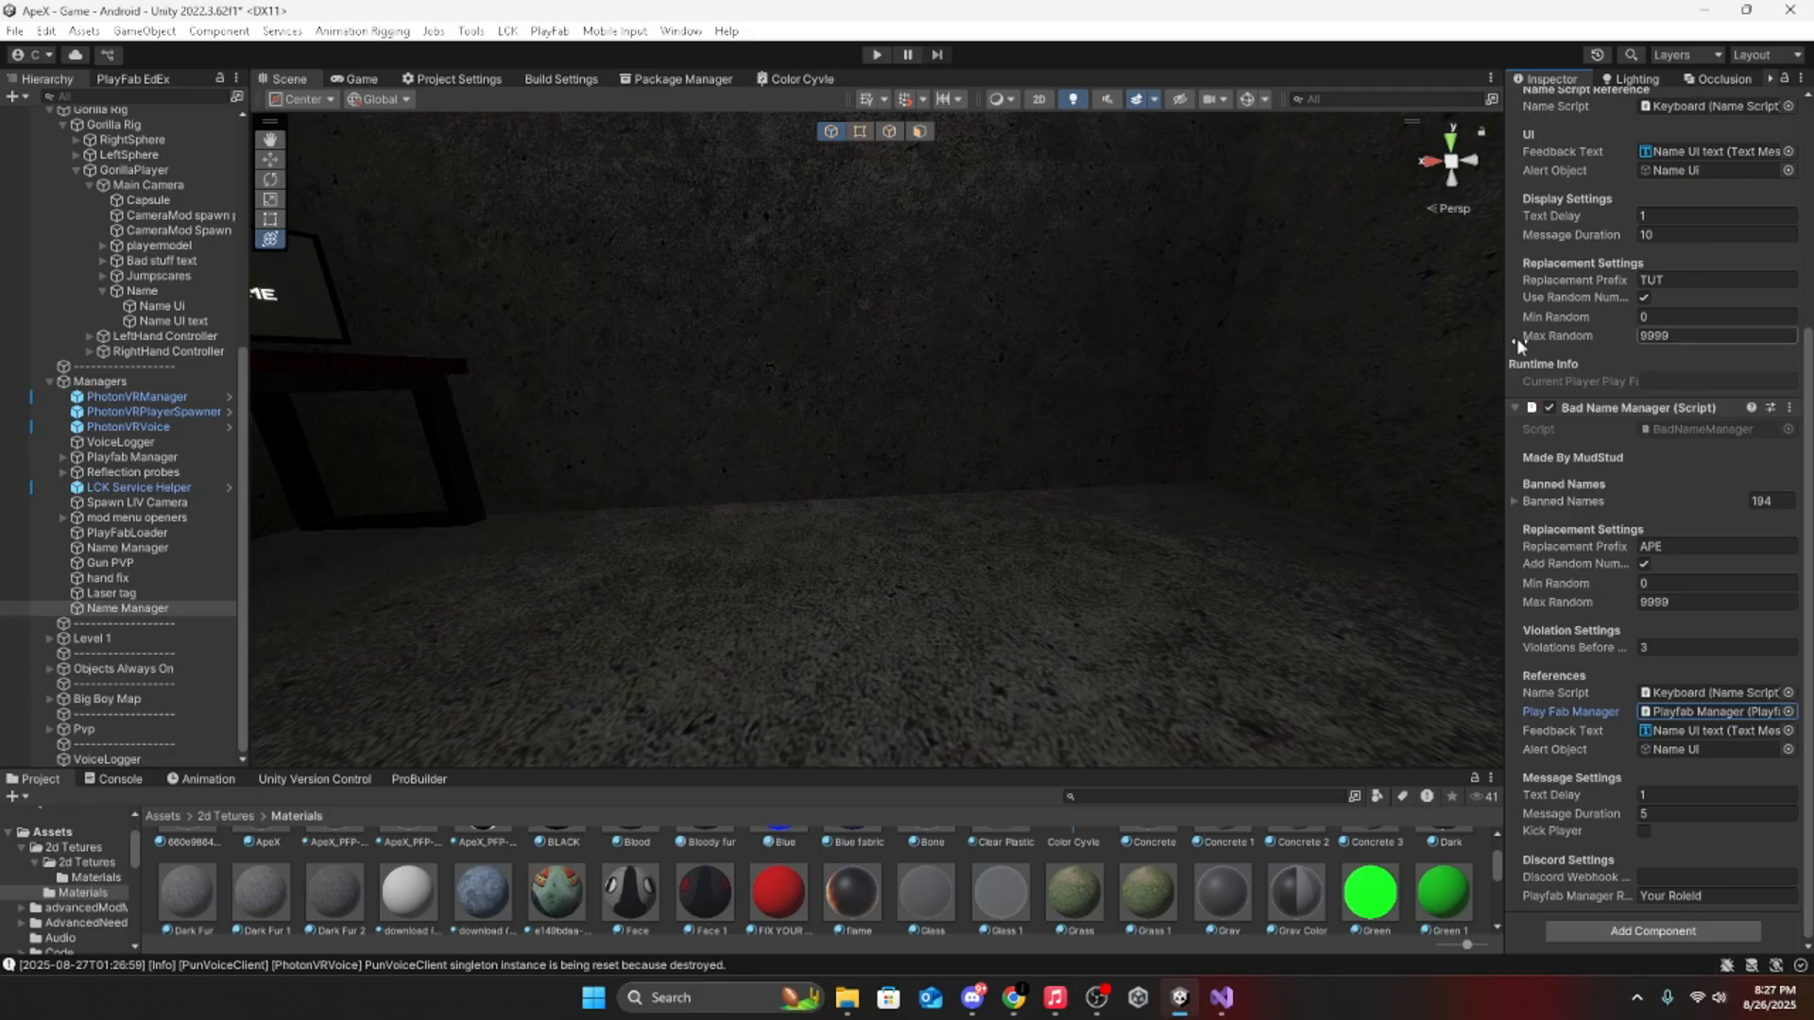
Step: Switch to Discord and open the settings of the ApeX server's bad-name-reporter channel
left_click(1644, 832)
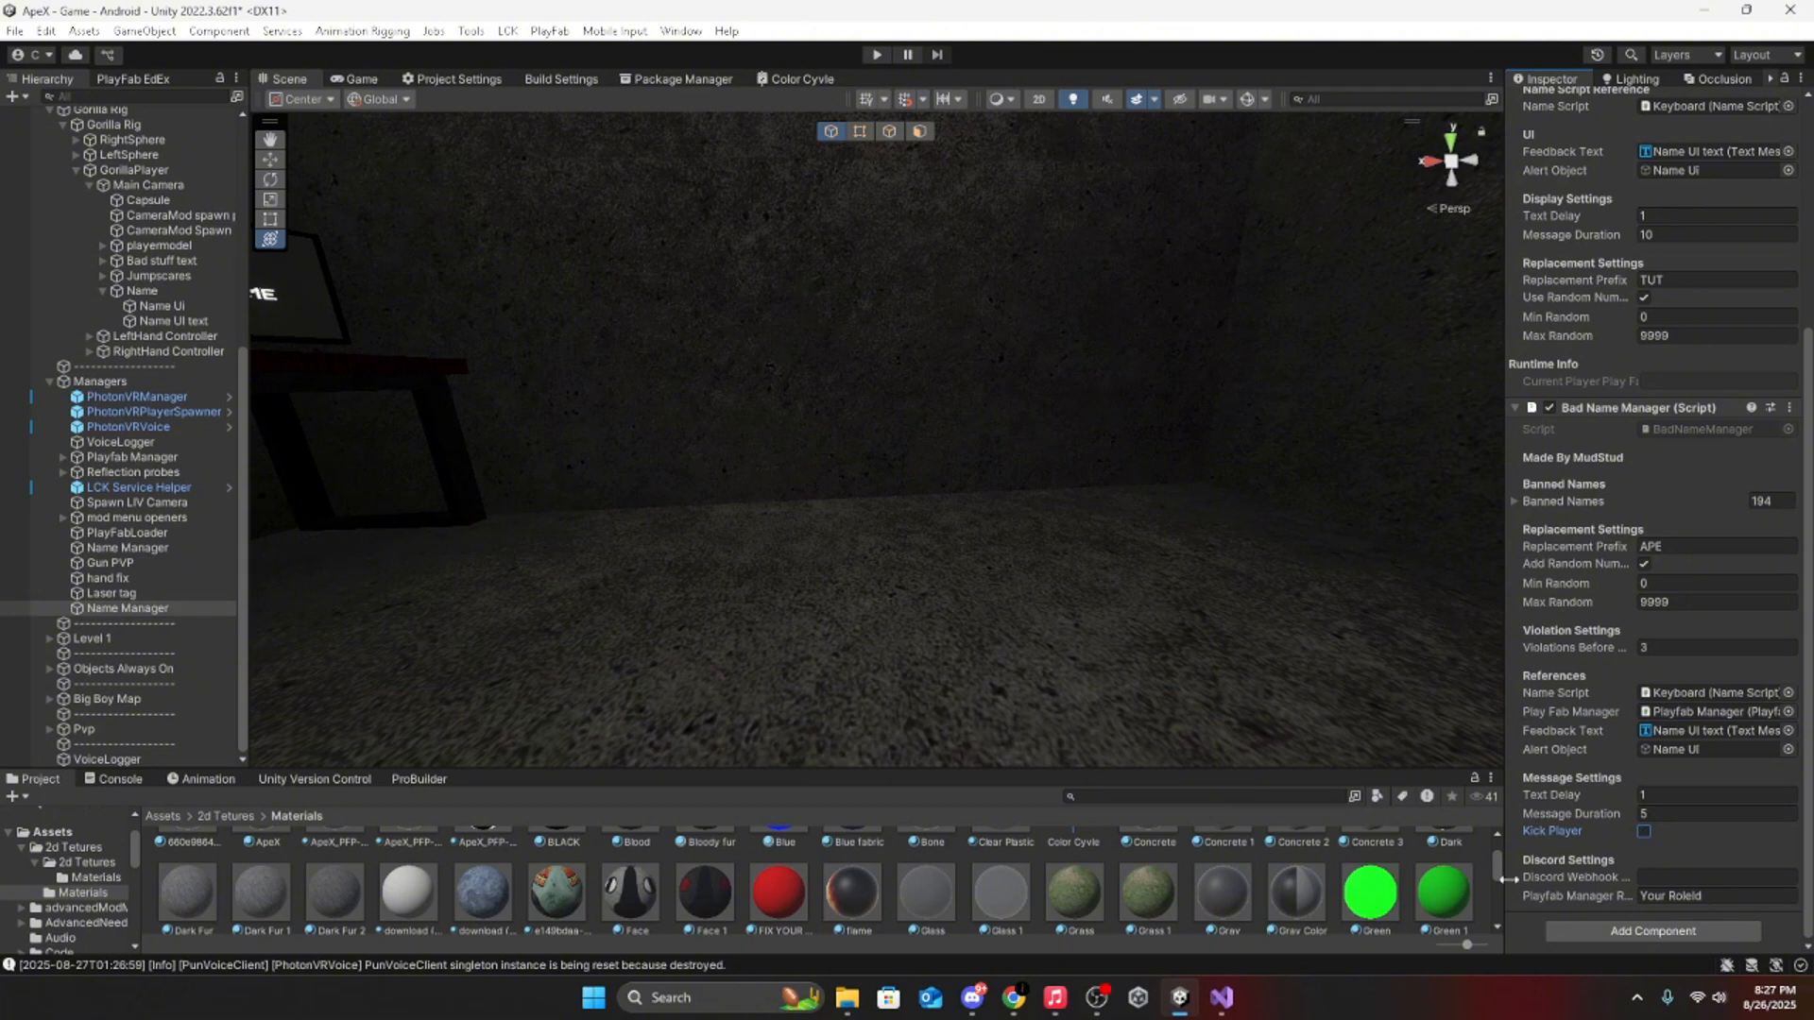
left_click(1709, 878)
left_click(989, 1008)
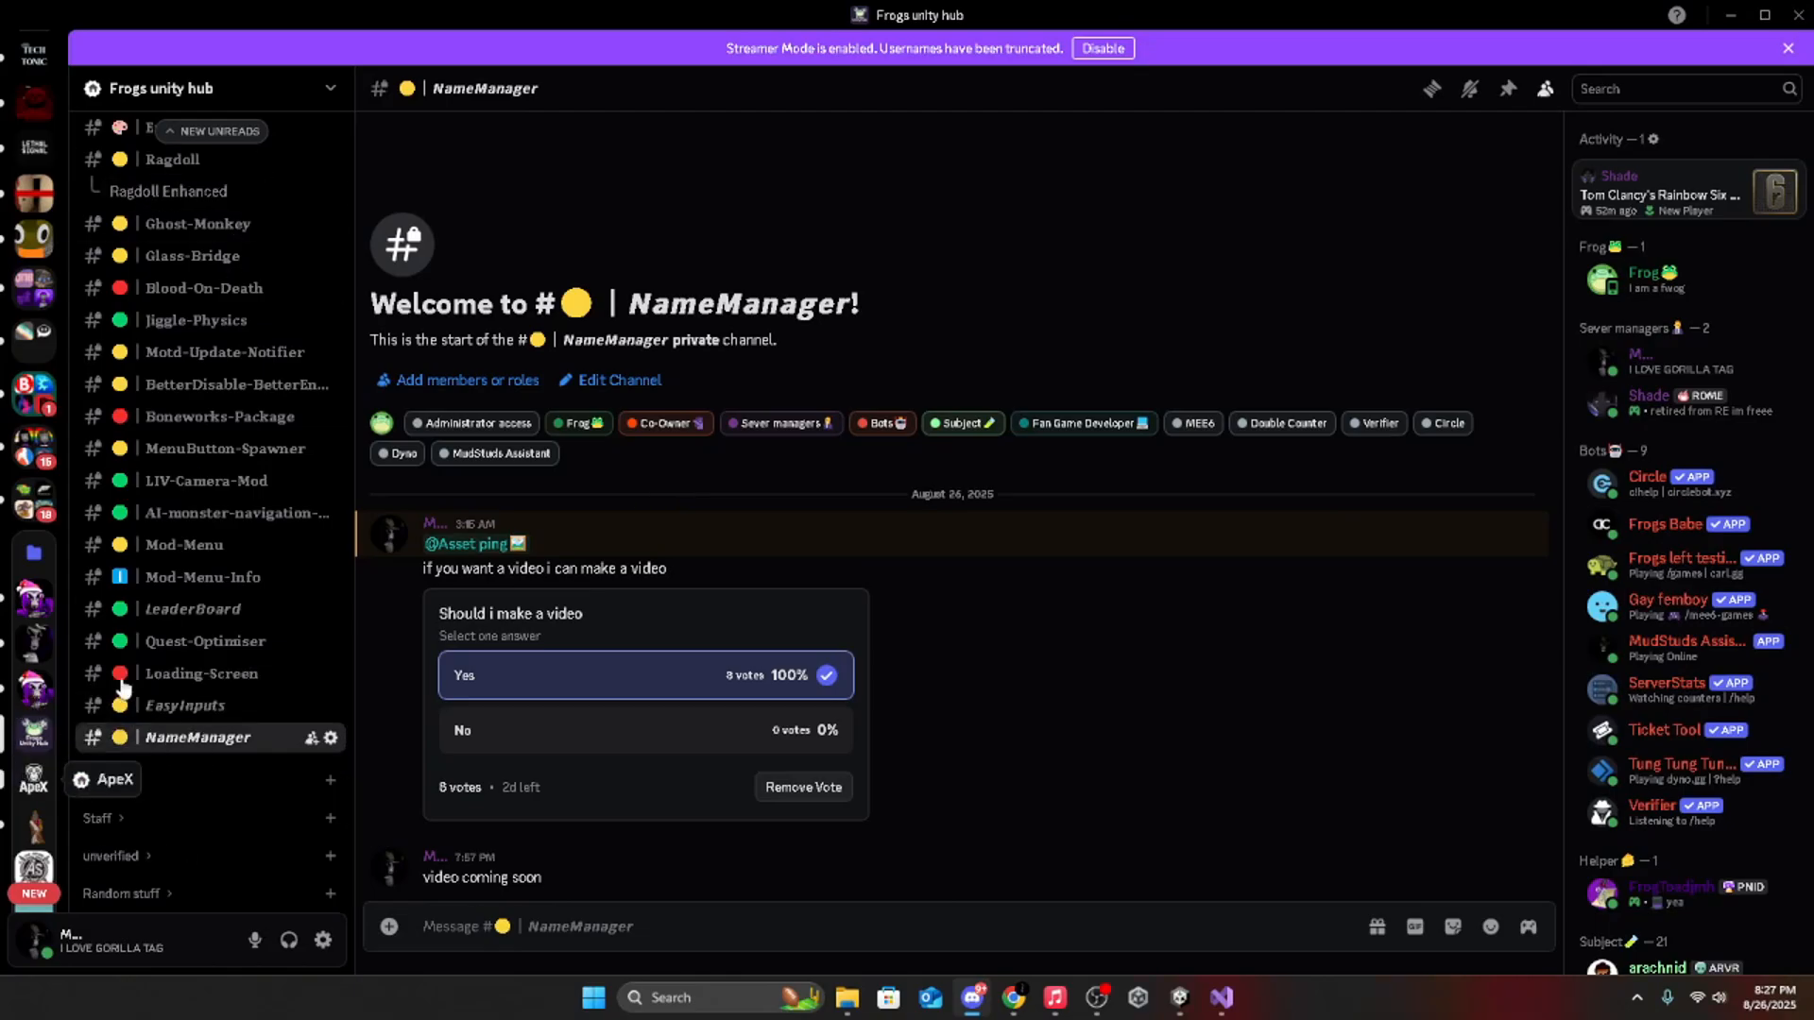
left_click(31, 779)
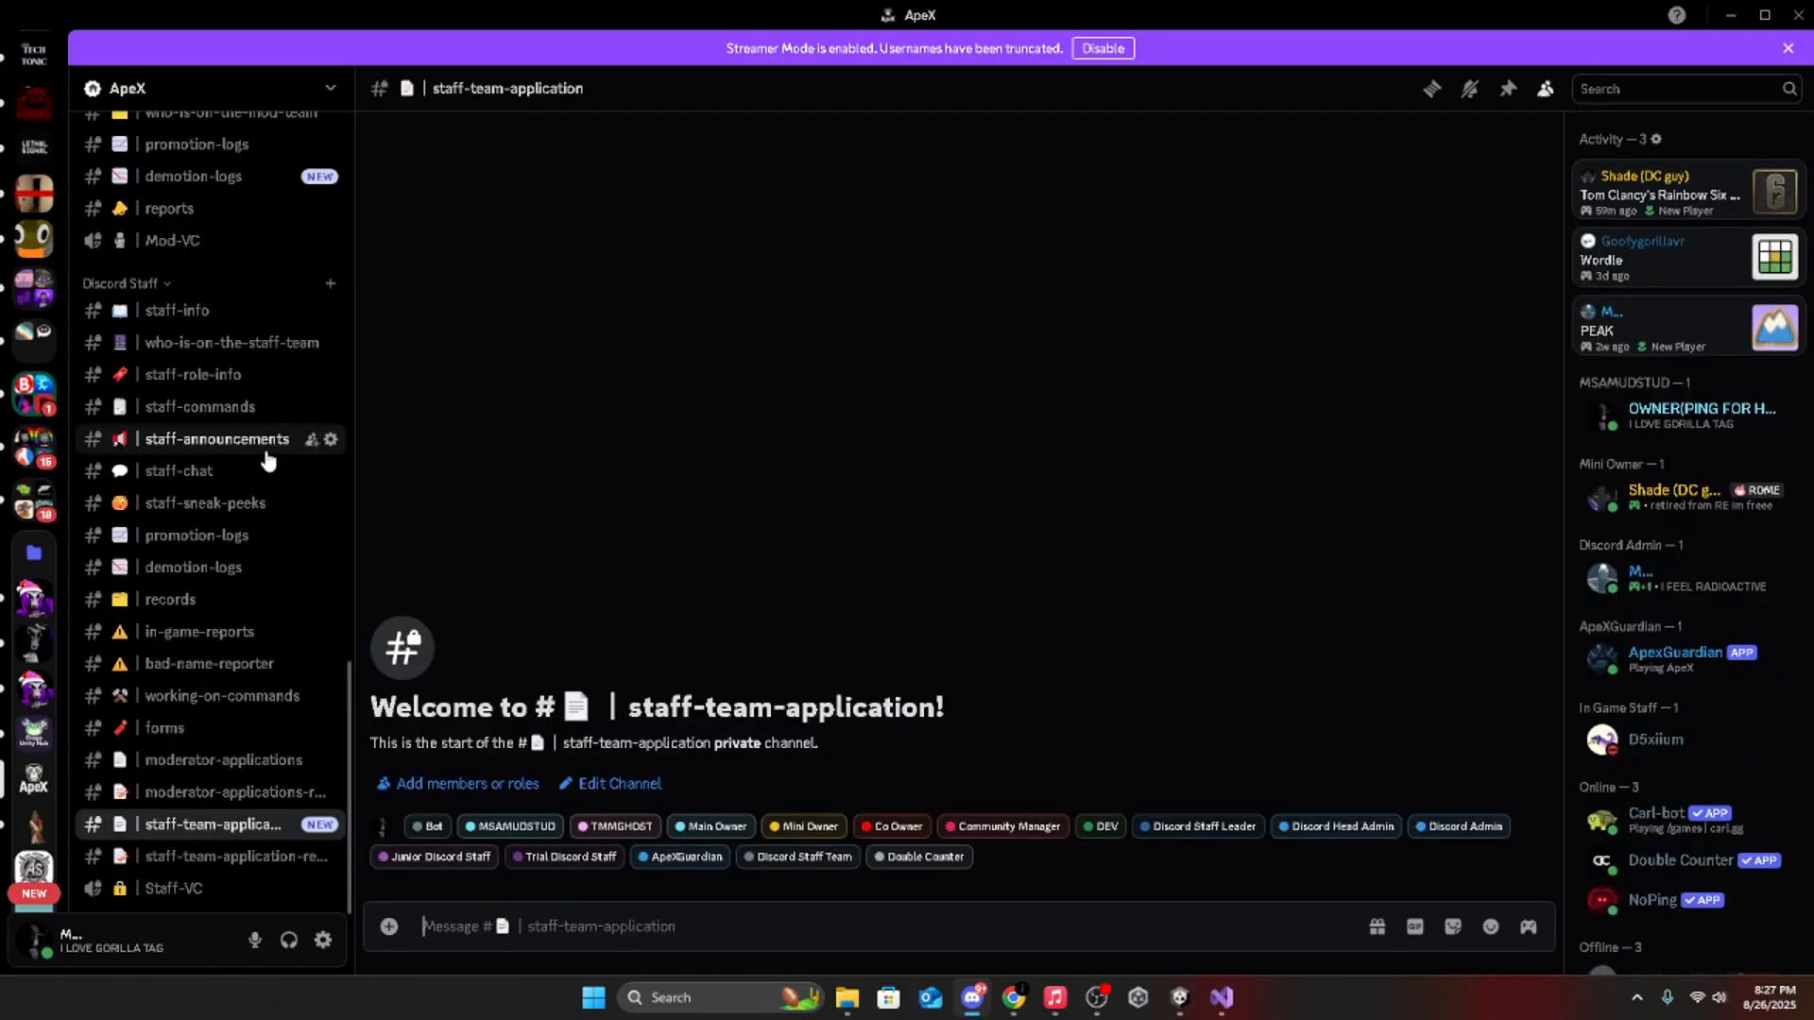
left_click(297, 665)
left_click(331, 665)
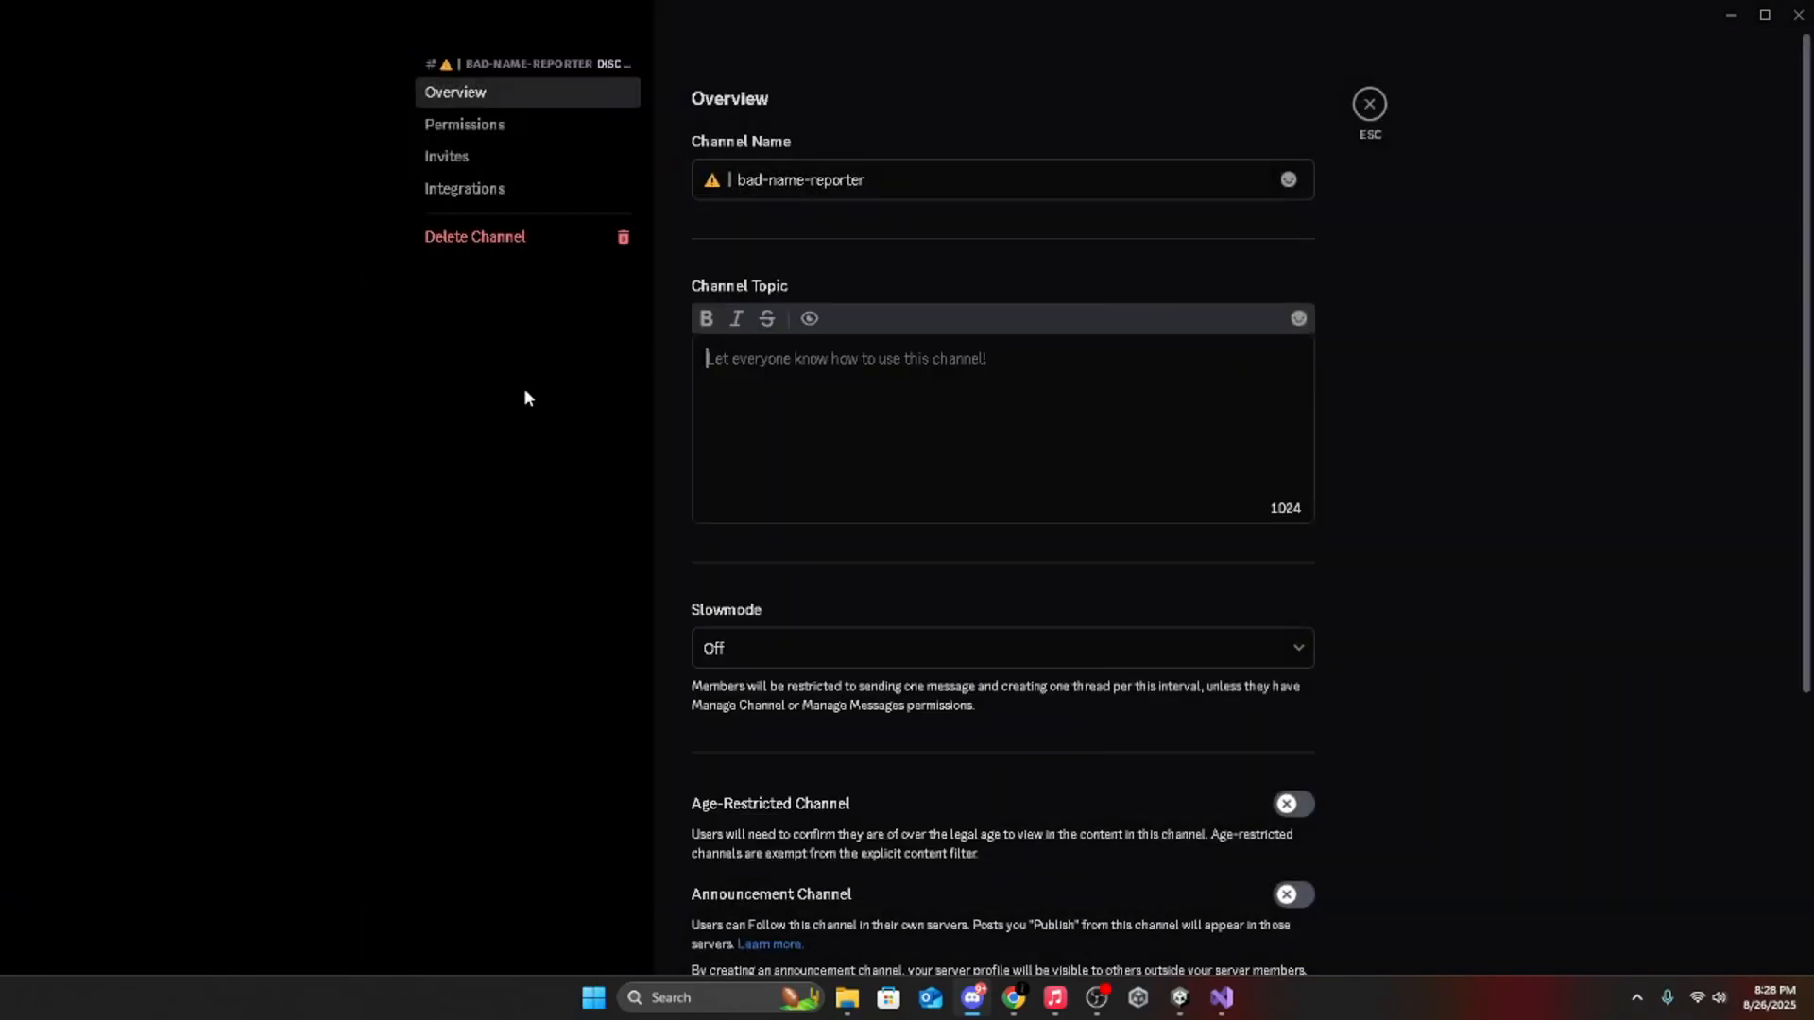
Step: Create a new webhook in the bad-name-reporter channel's integrations and name it TUT
left_click(463, 124)
left_click(464, 188)
left_click(1075, 331)
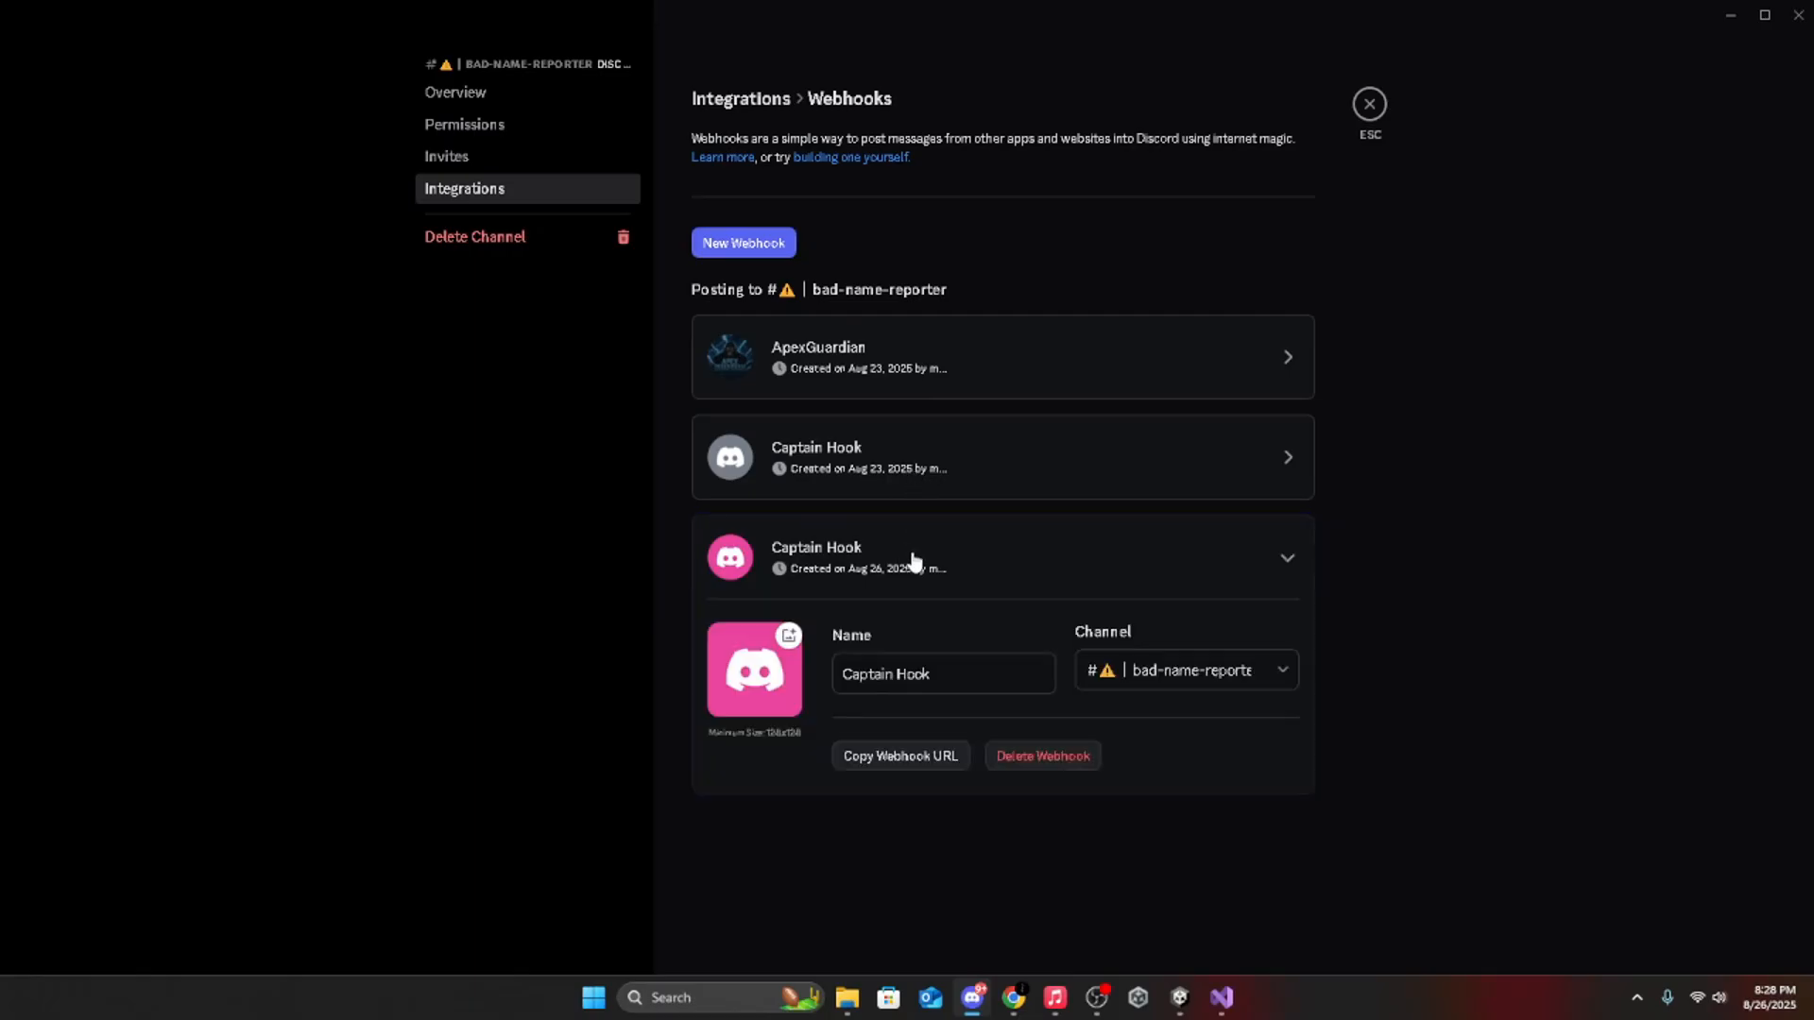
left_click(964, 671)
key("ctrl+a")
type("TUT")
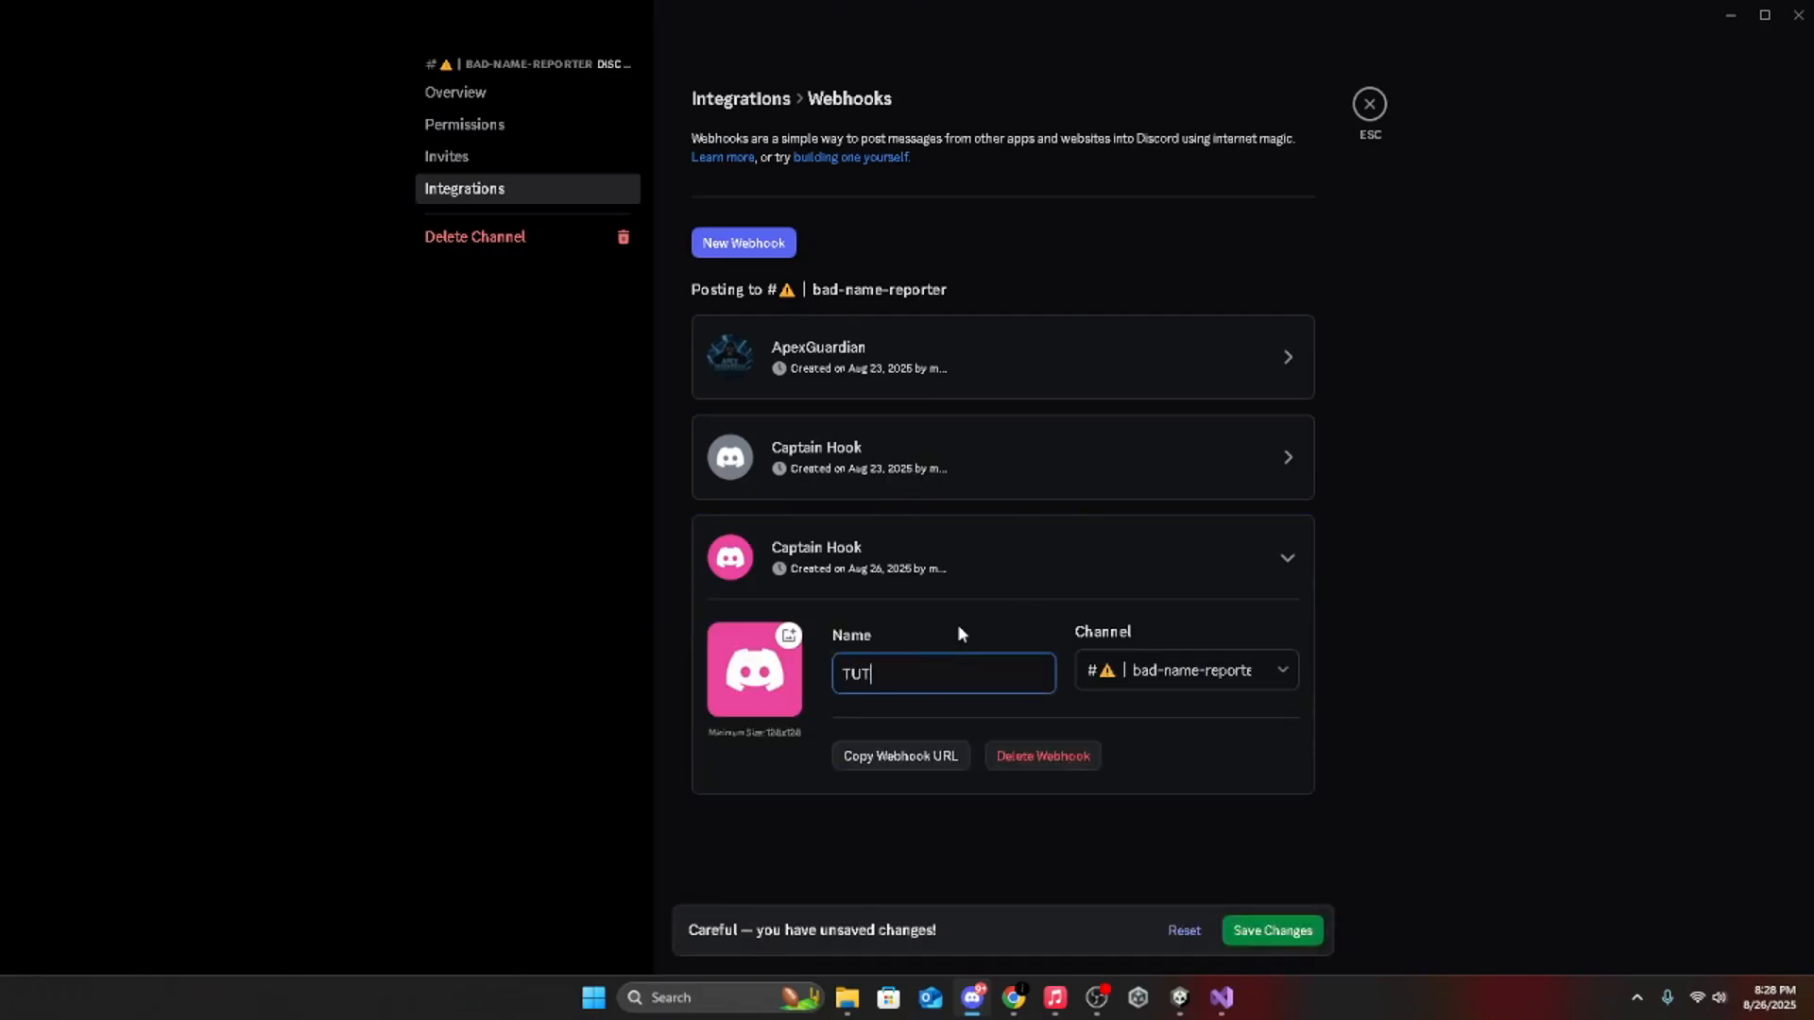
Step: Copy the TUT webhook's URL and paste it into the Bad Name Manager's Discord Webhook field in Unity
left_click(911, 756)
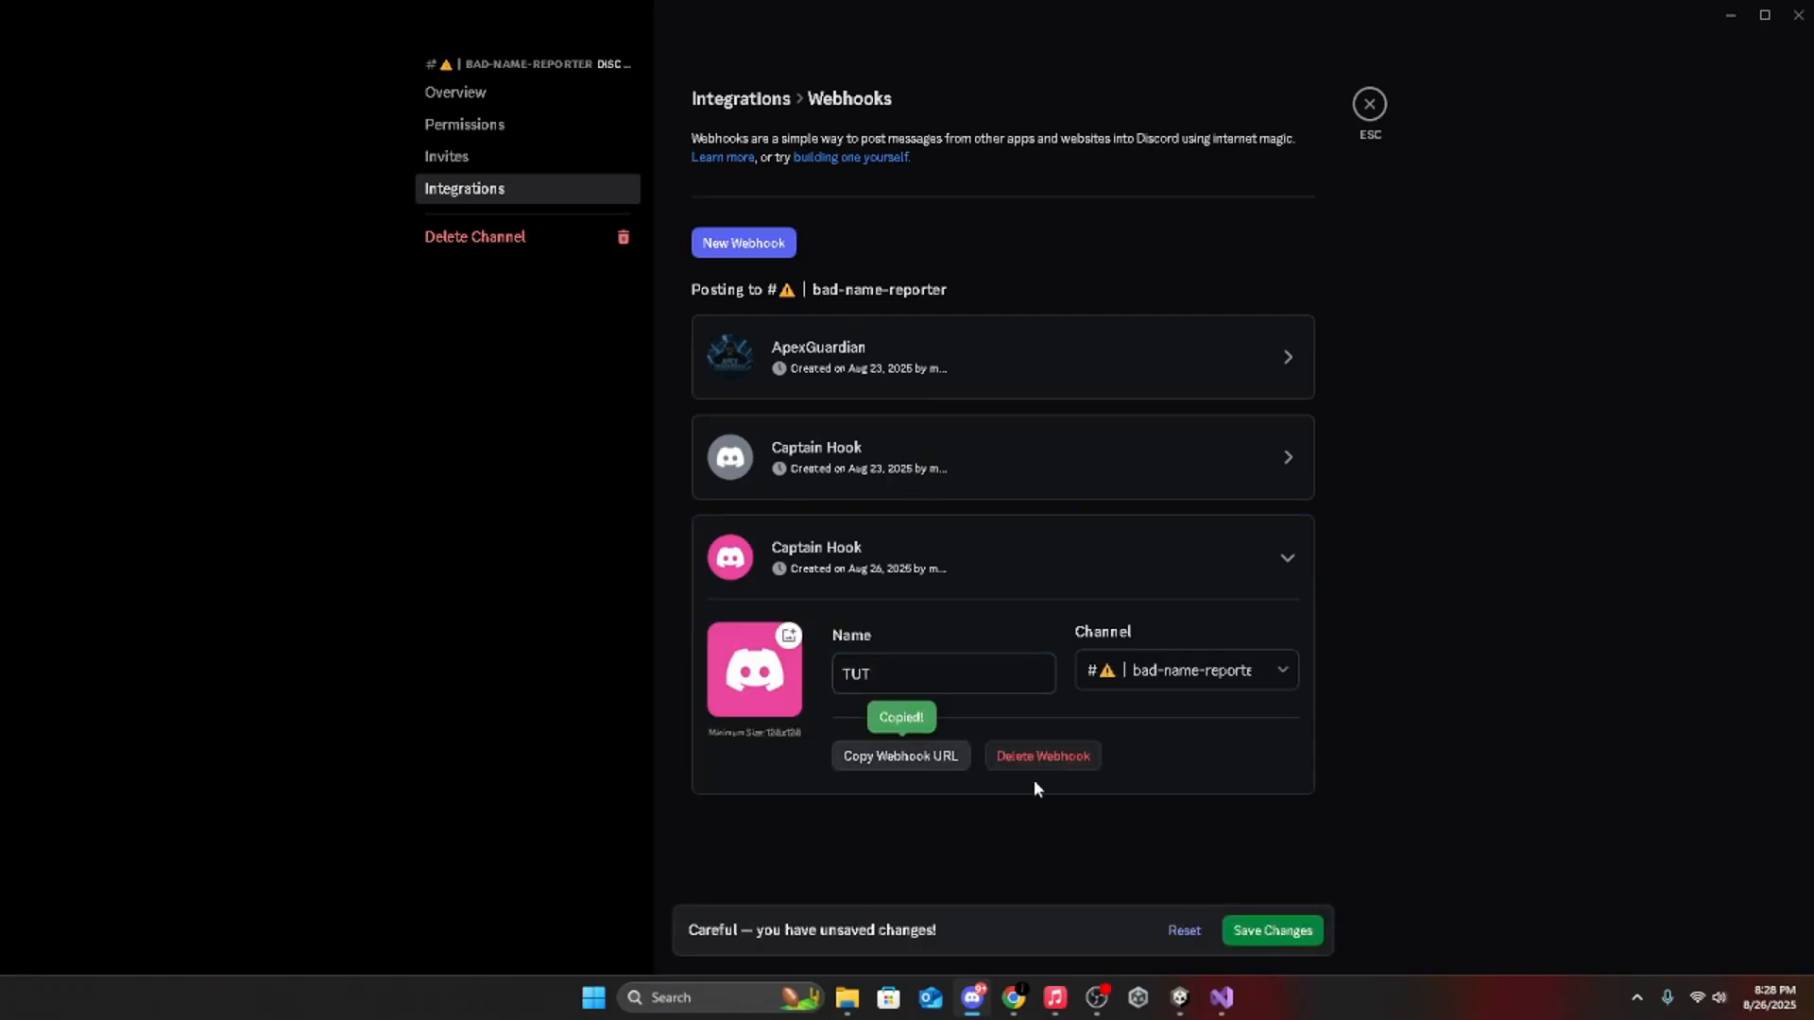
left_click(1179, 998)
key("ctrl+v")
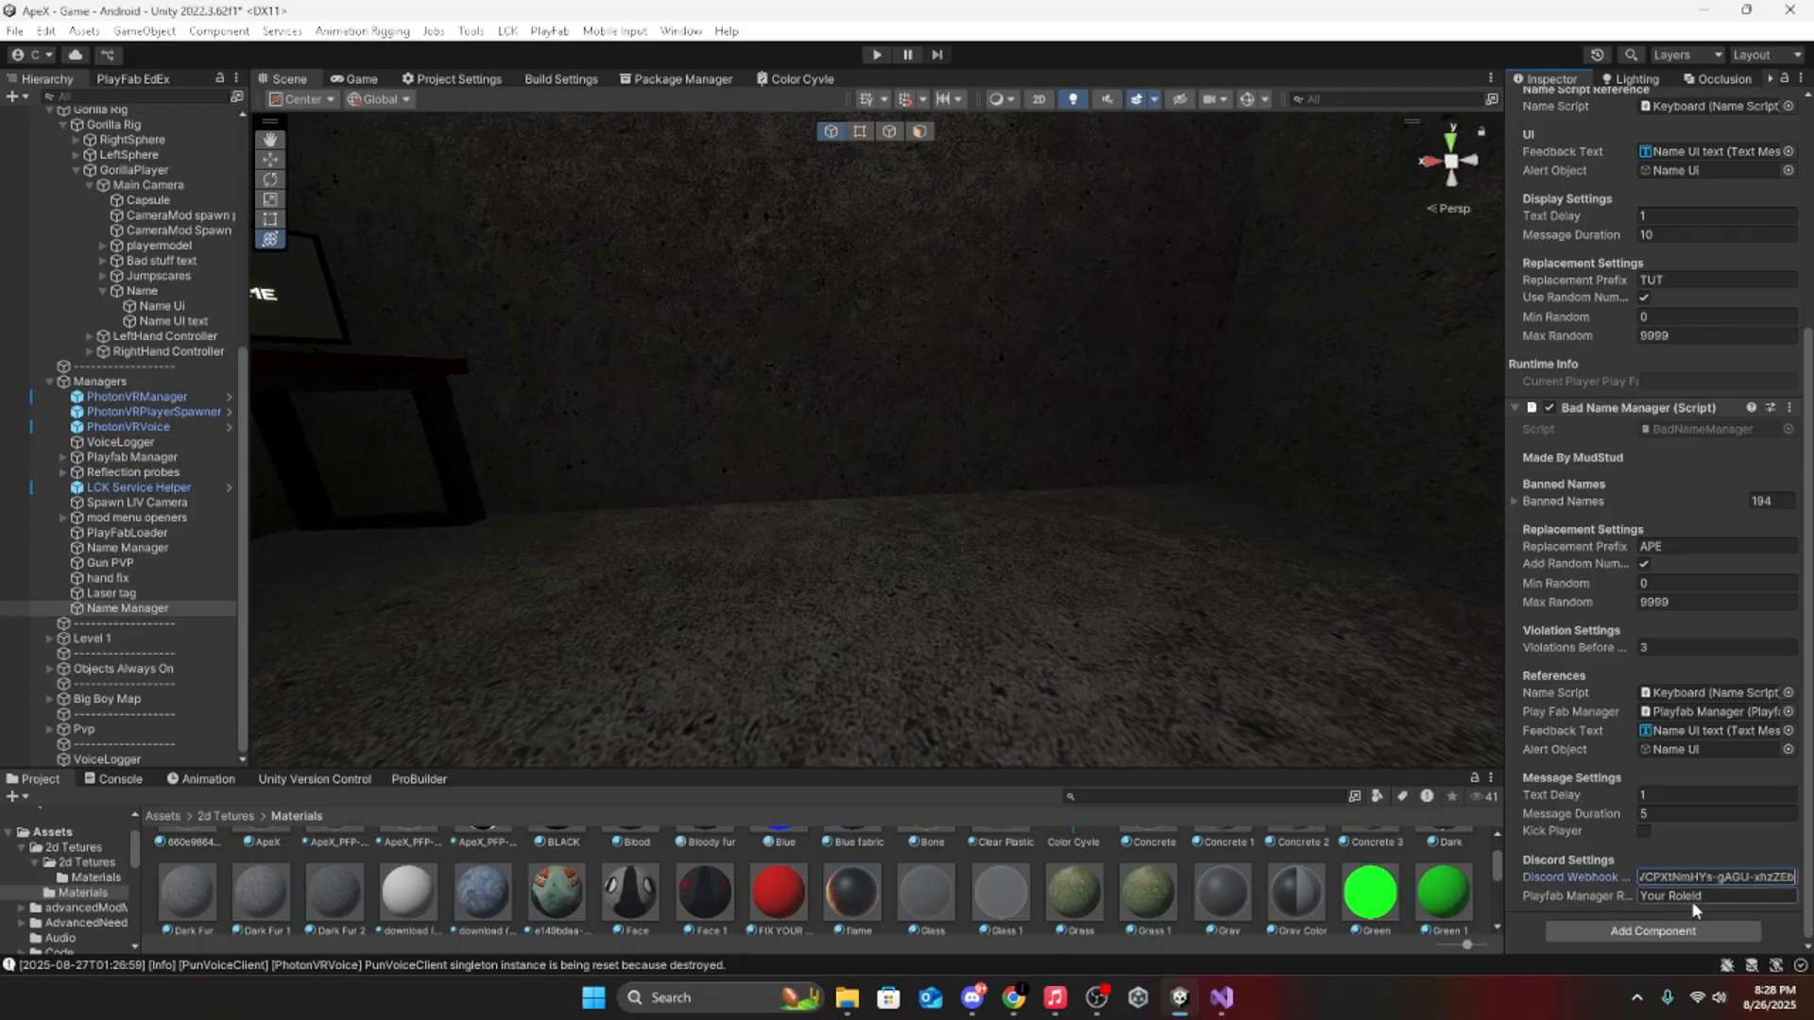
Step: Set the Bad Name Manager's Violations Before value to 0
left_click(1009, 1002)
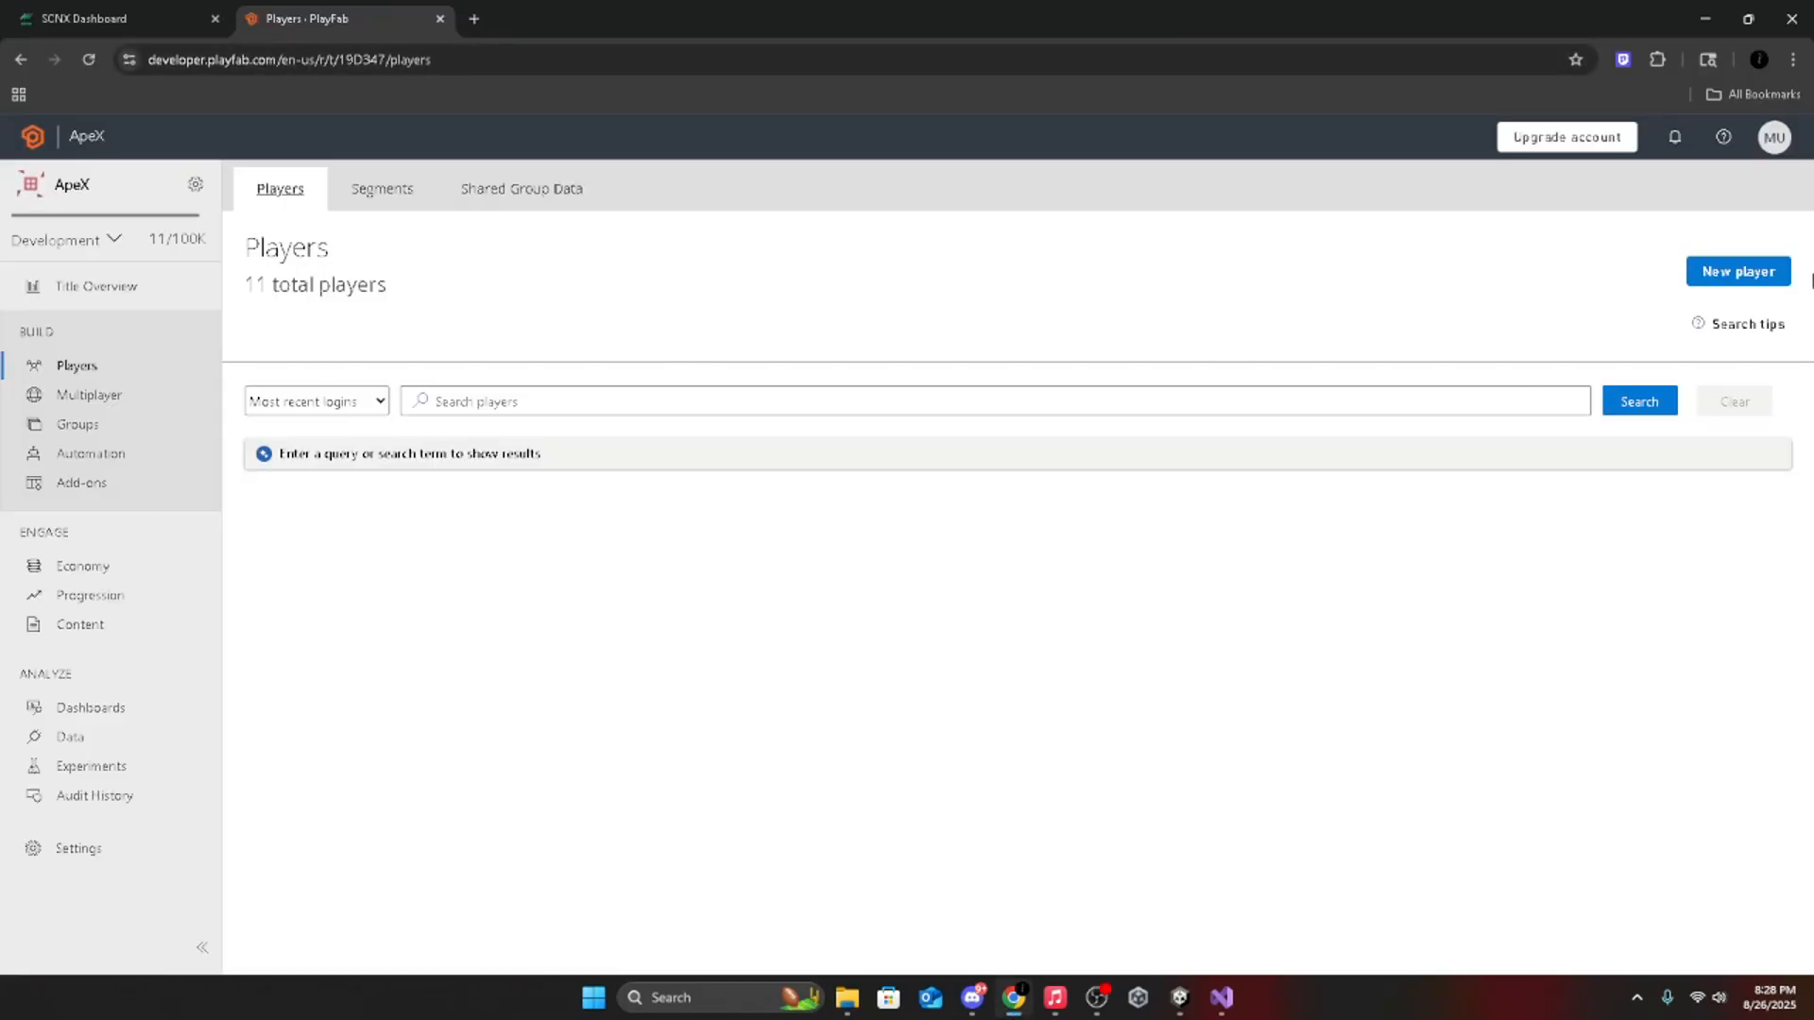
left_click(1704, 14)
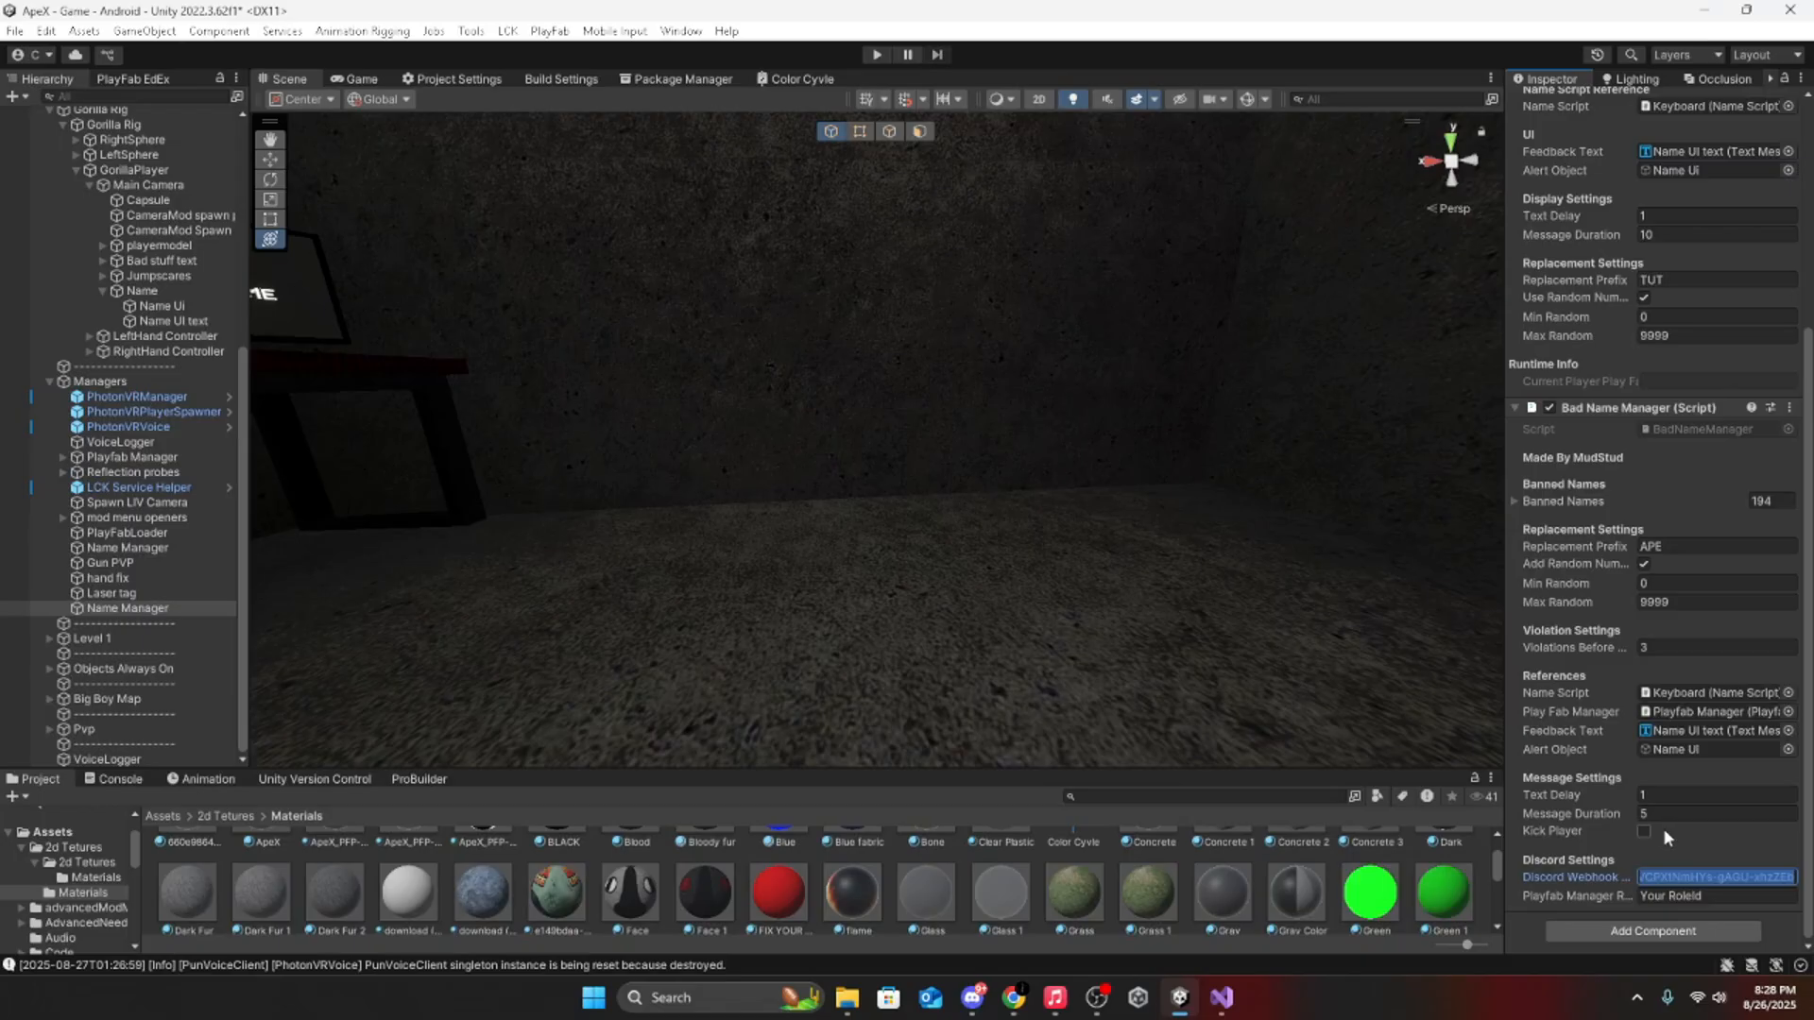
left_click(1664, 650)
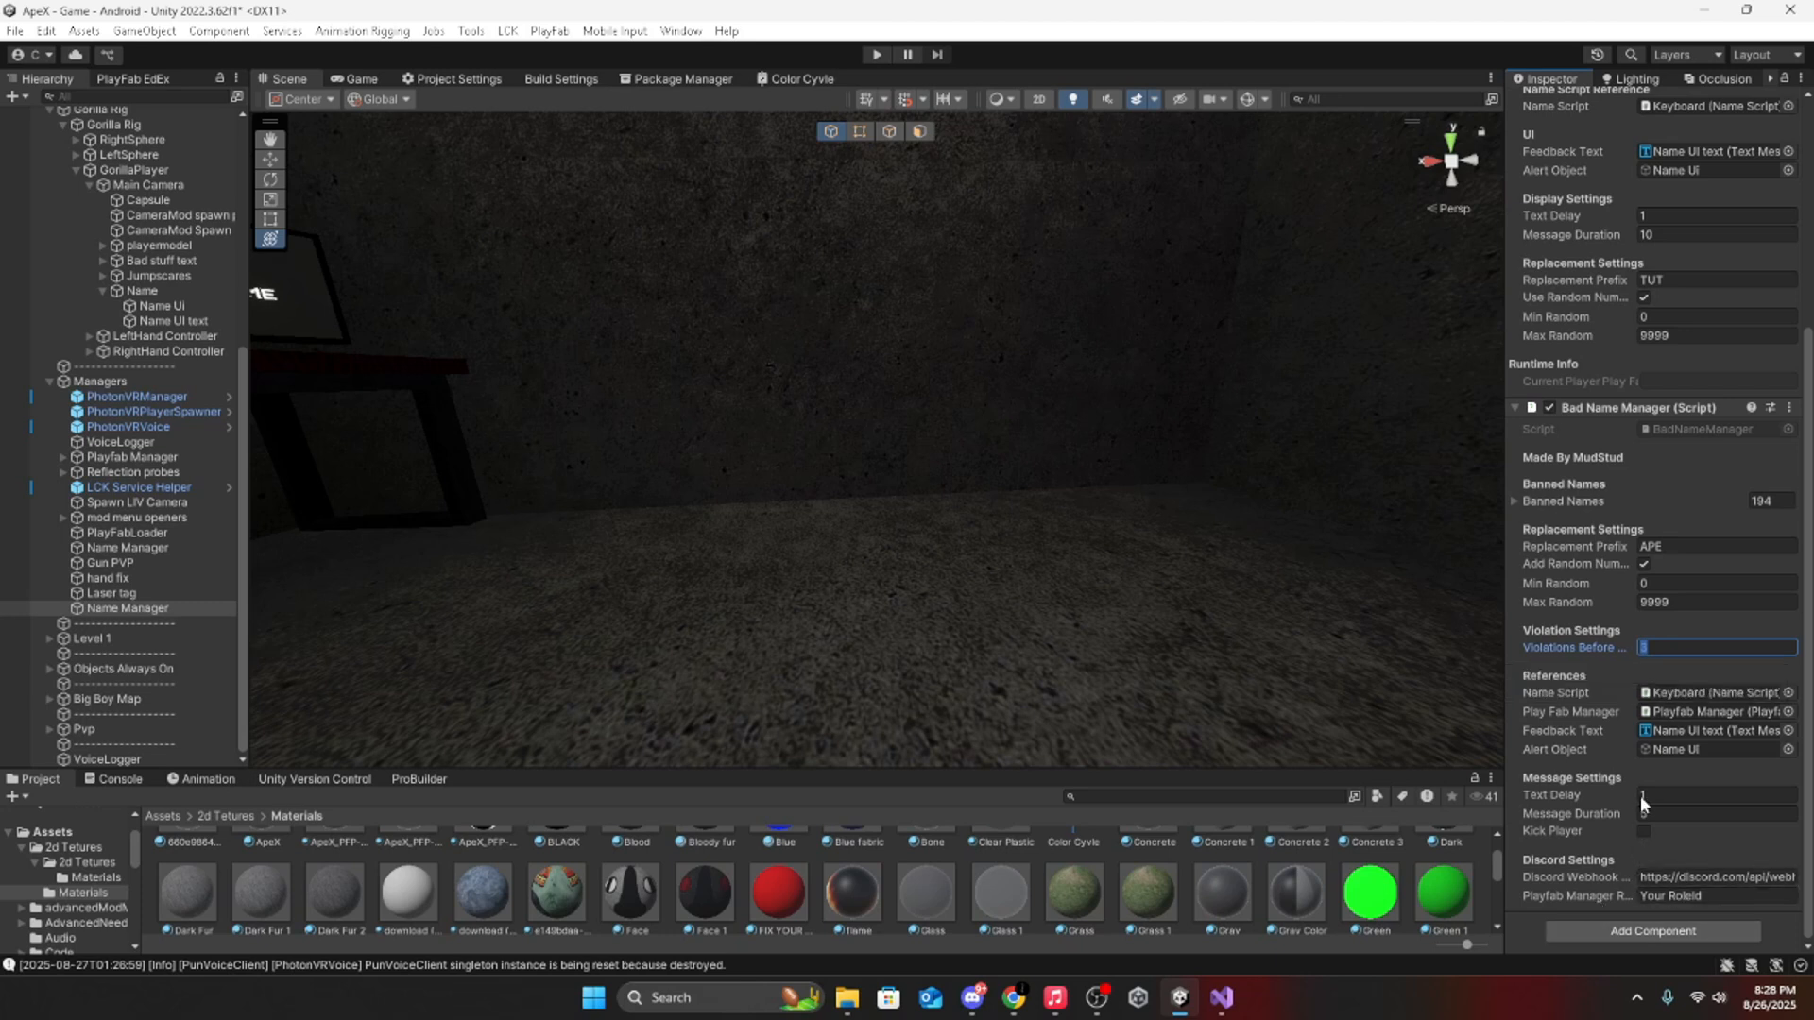
left_click(1649, 627)
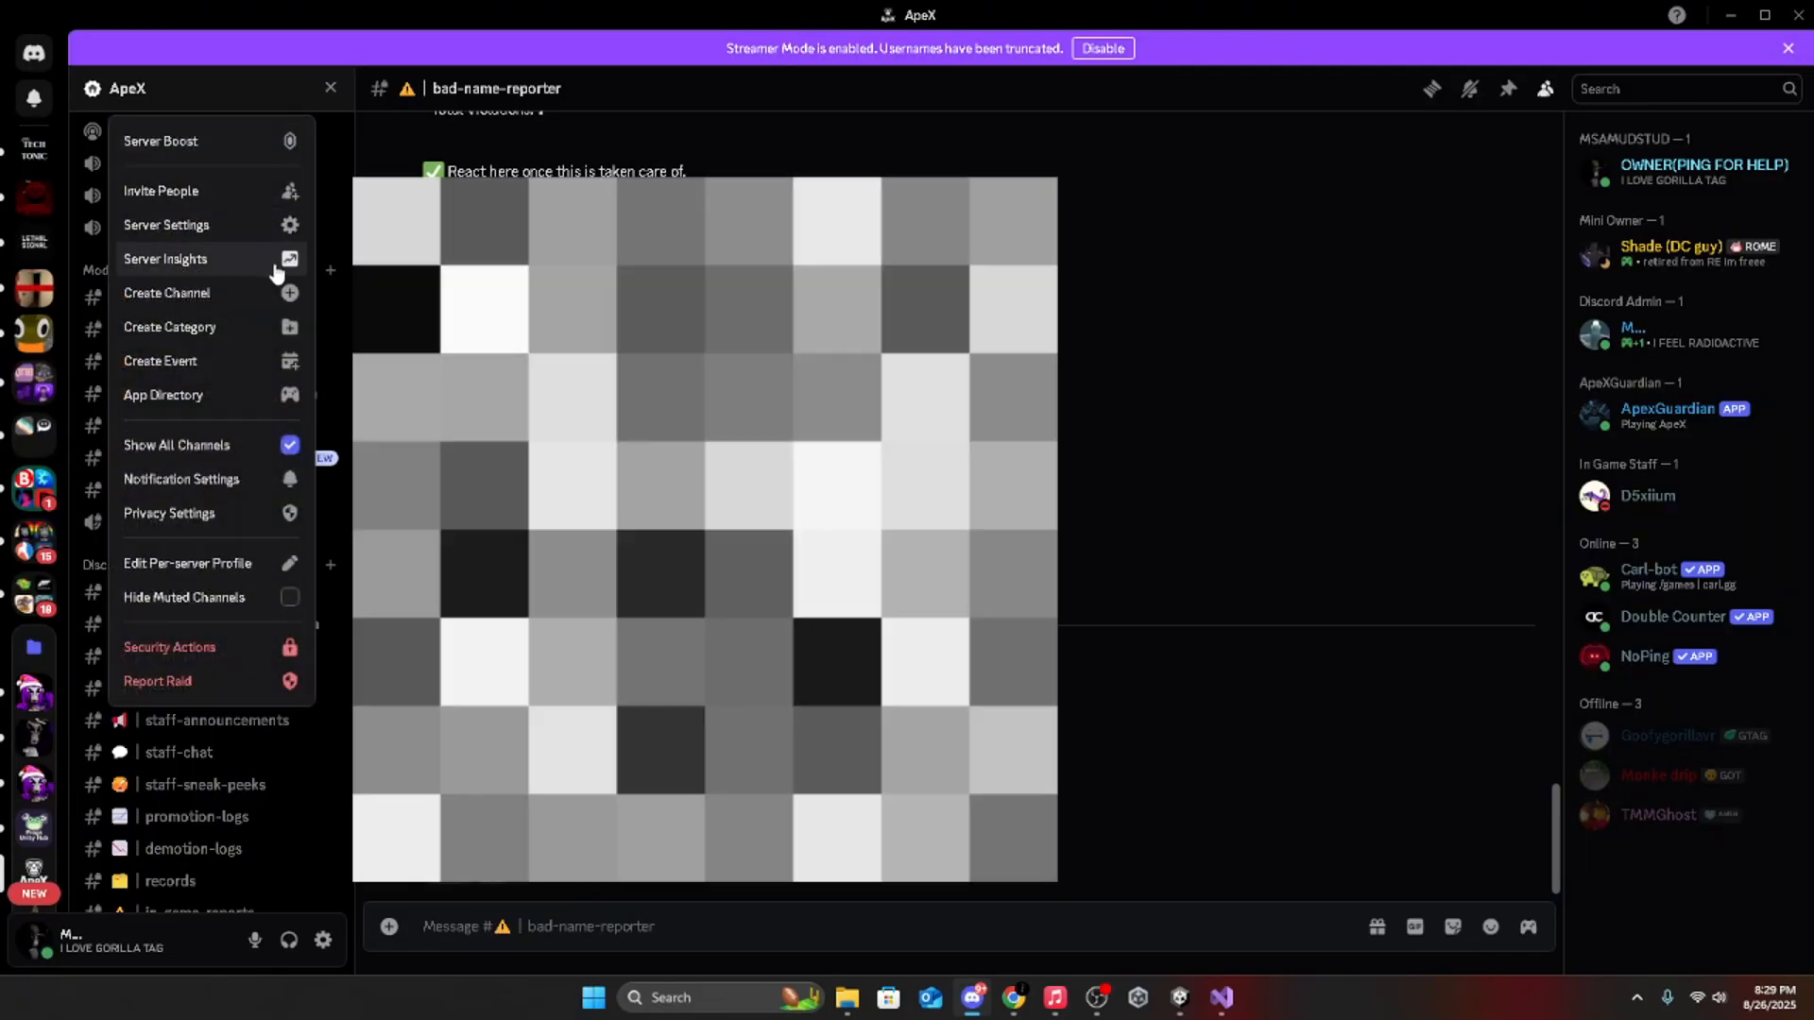
Step: Switch to Discord and copy the PlayFab Manager role's ID from the ApeX server's role settings
left_click(226, 225)
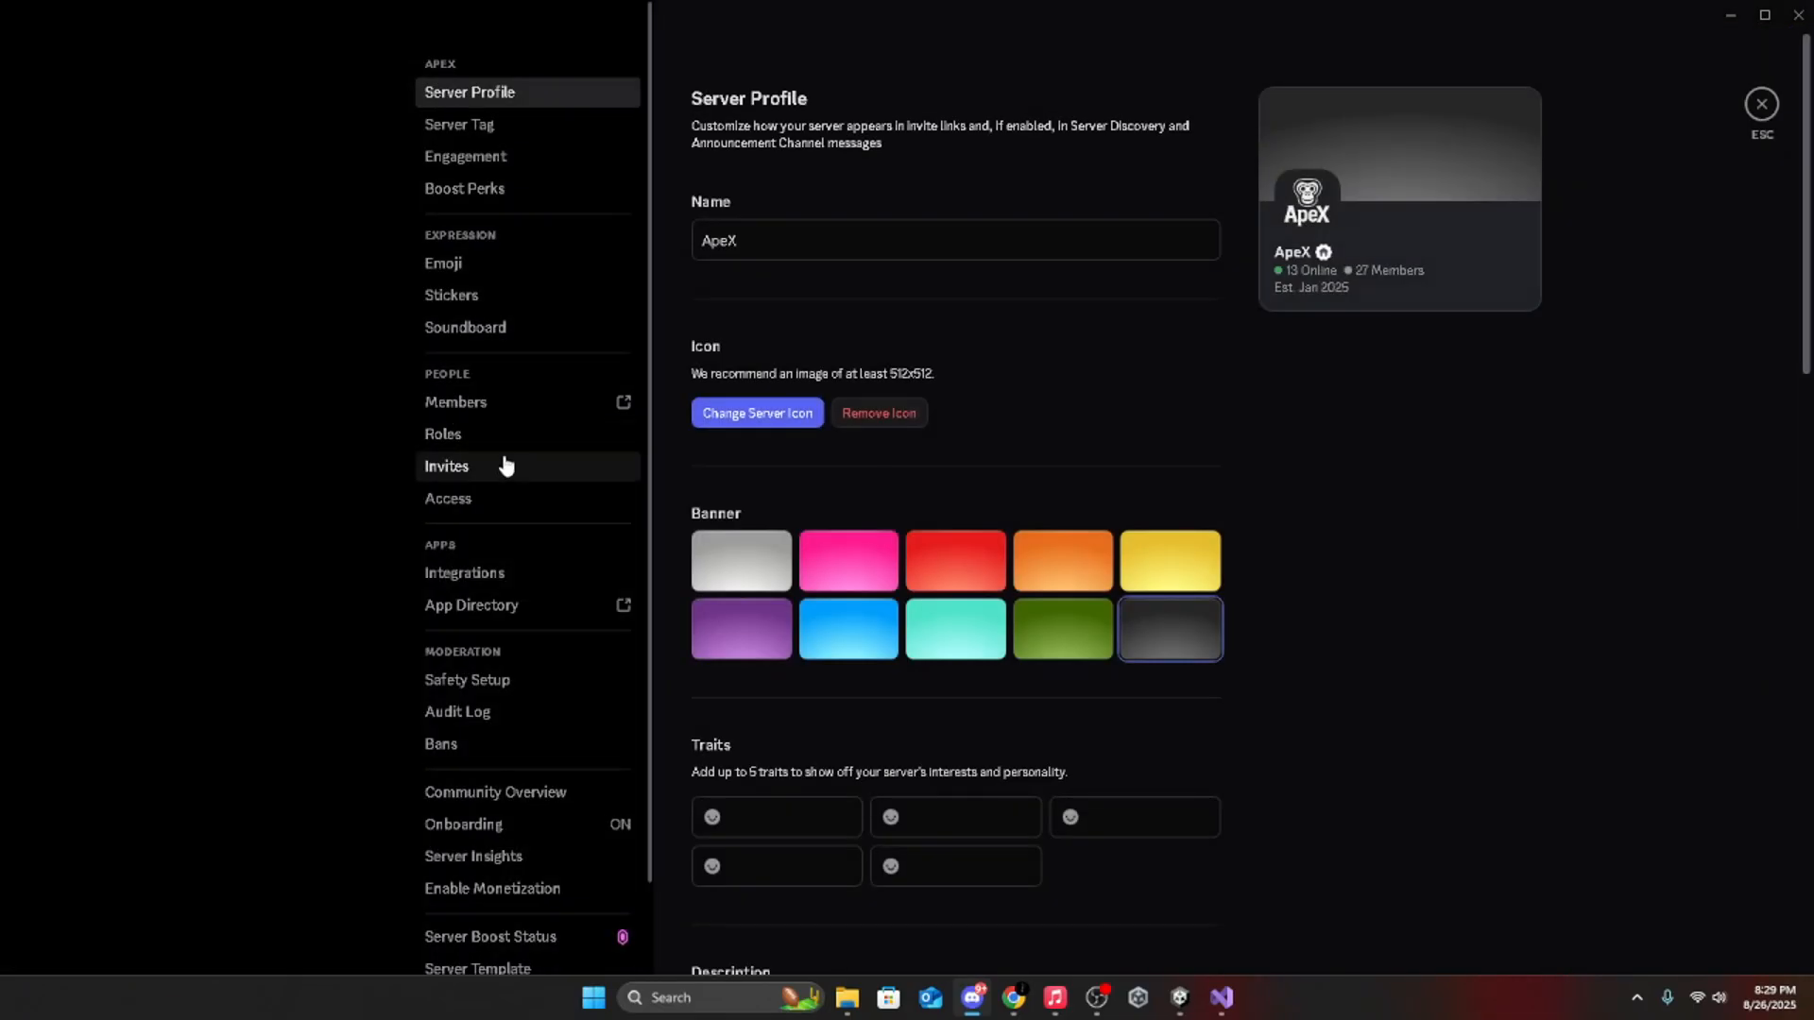
left_click(502, 466)
left_click(501, 437)
scroll(1096, 468, "down", 8)
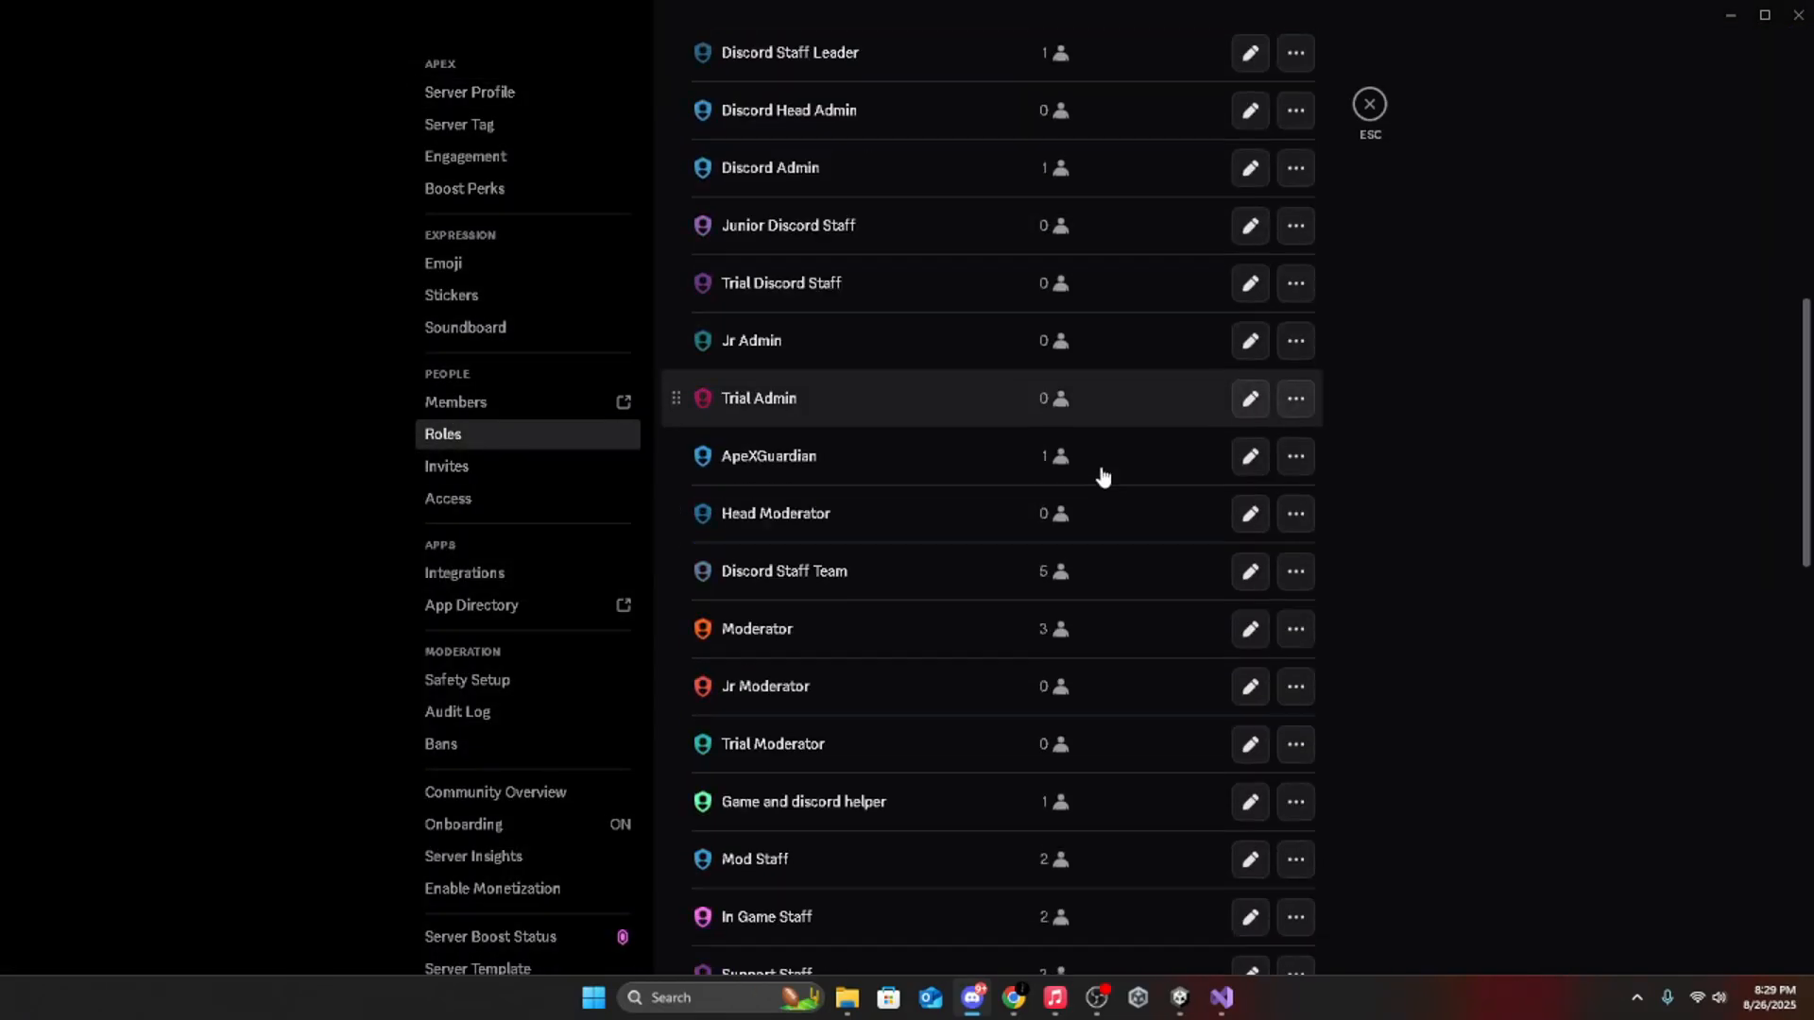
scroll(1086, 566, "down", 2)
scroll(1021, 154, "up", 9)
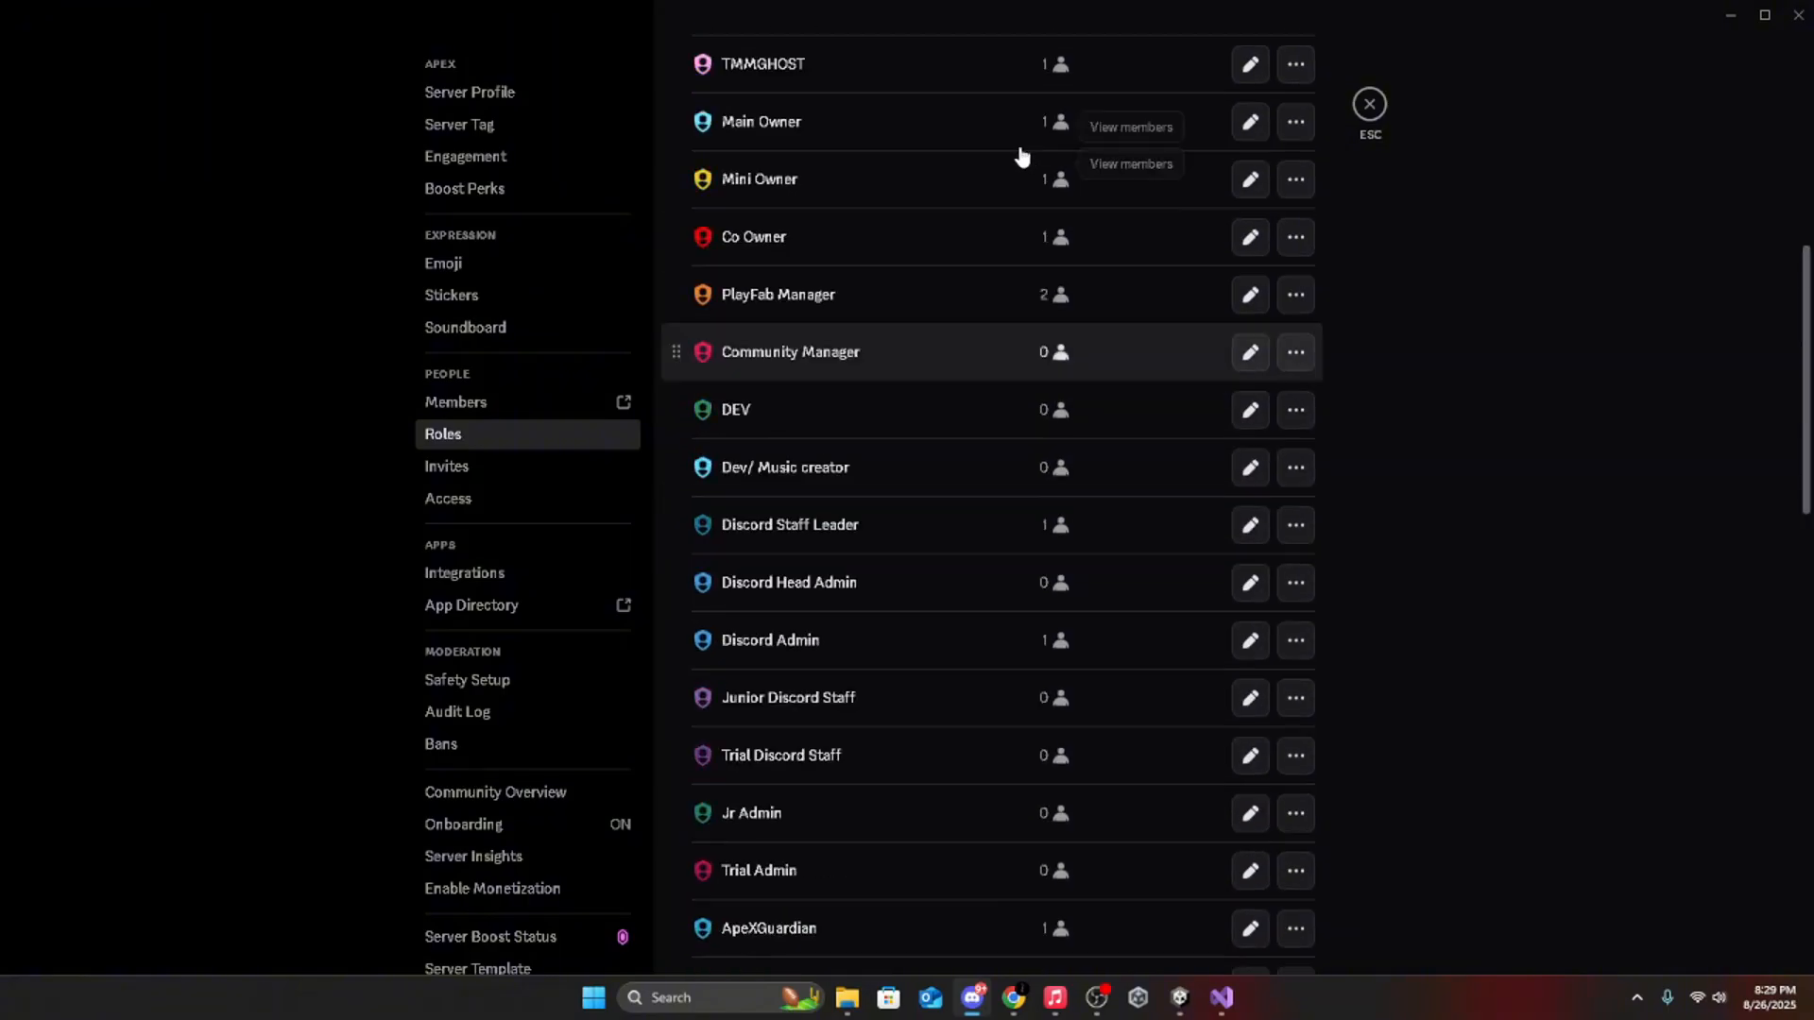
left_click(1295, 484)
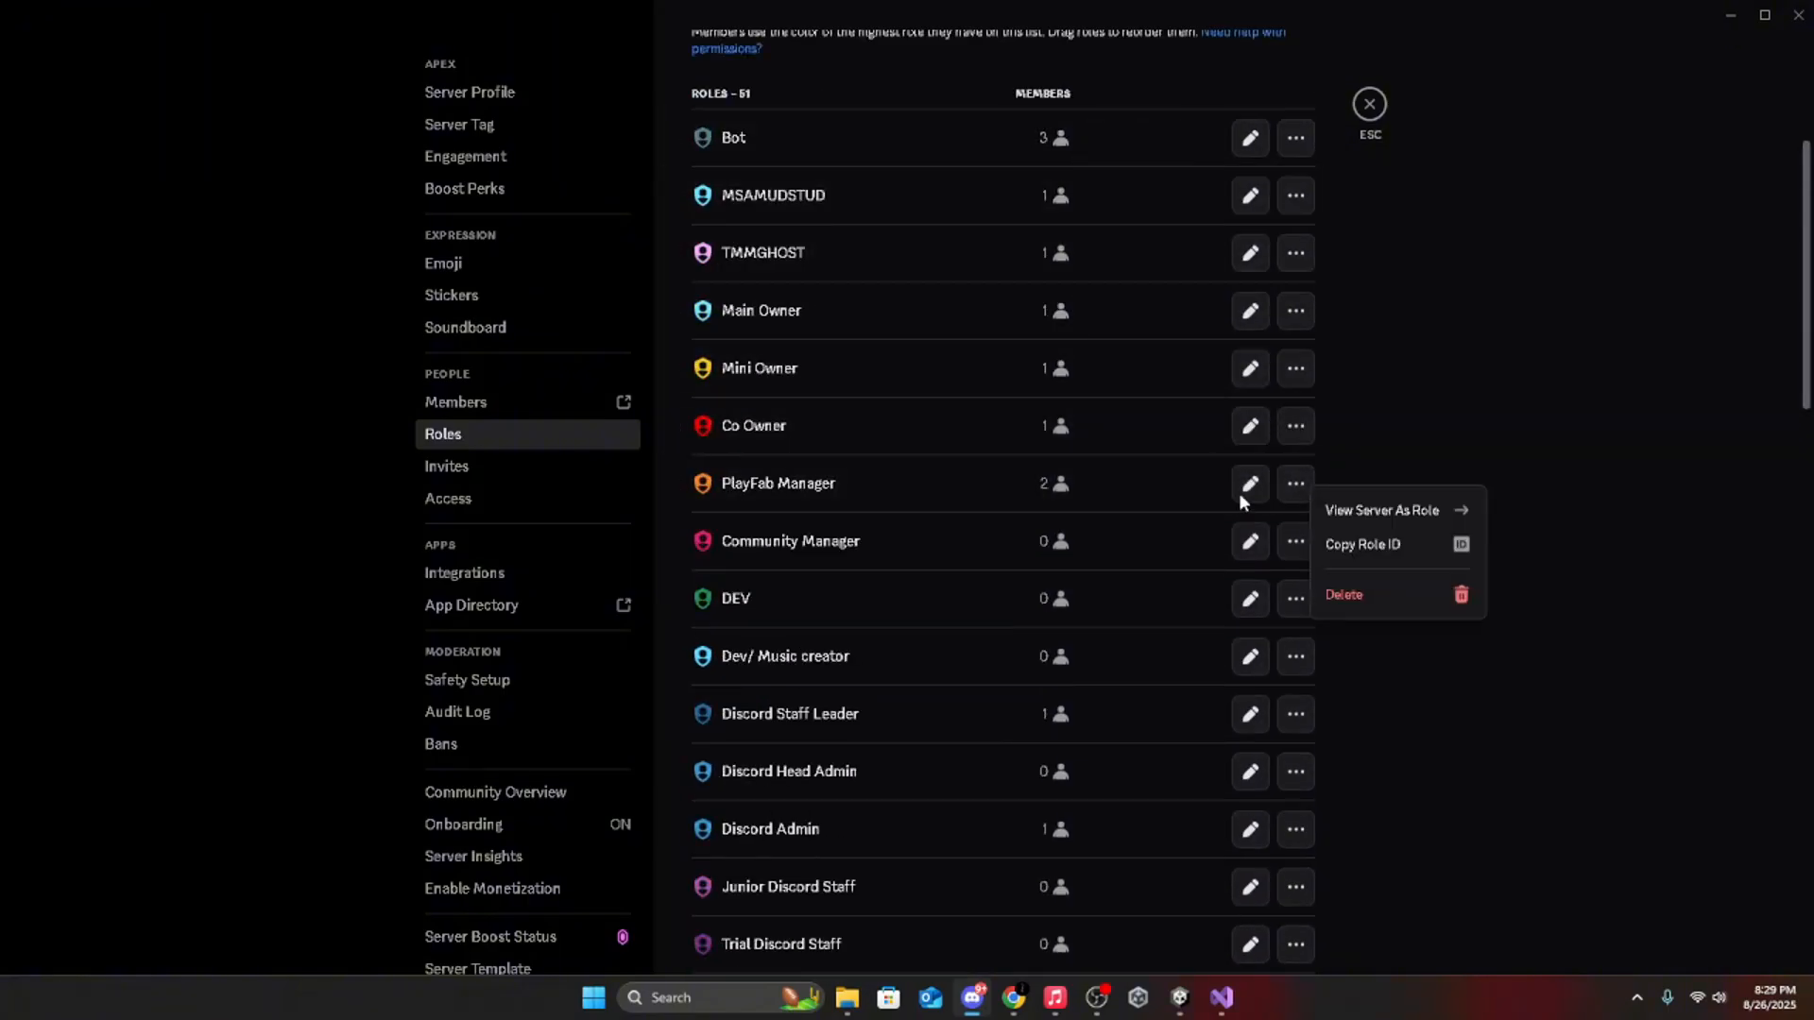
left_click(1403, 545)
Step: Paste the copied role ID into the Bad Name Manager's Playfab Manager Role field in Unity, leaving Kick Player off
left_click(1179, 998)
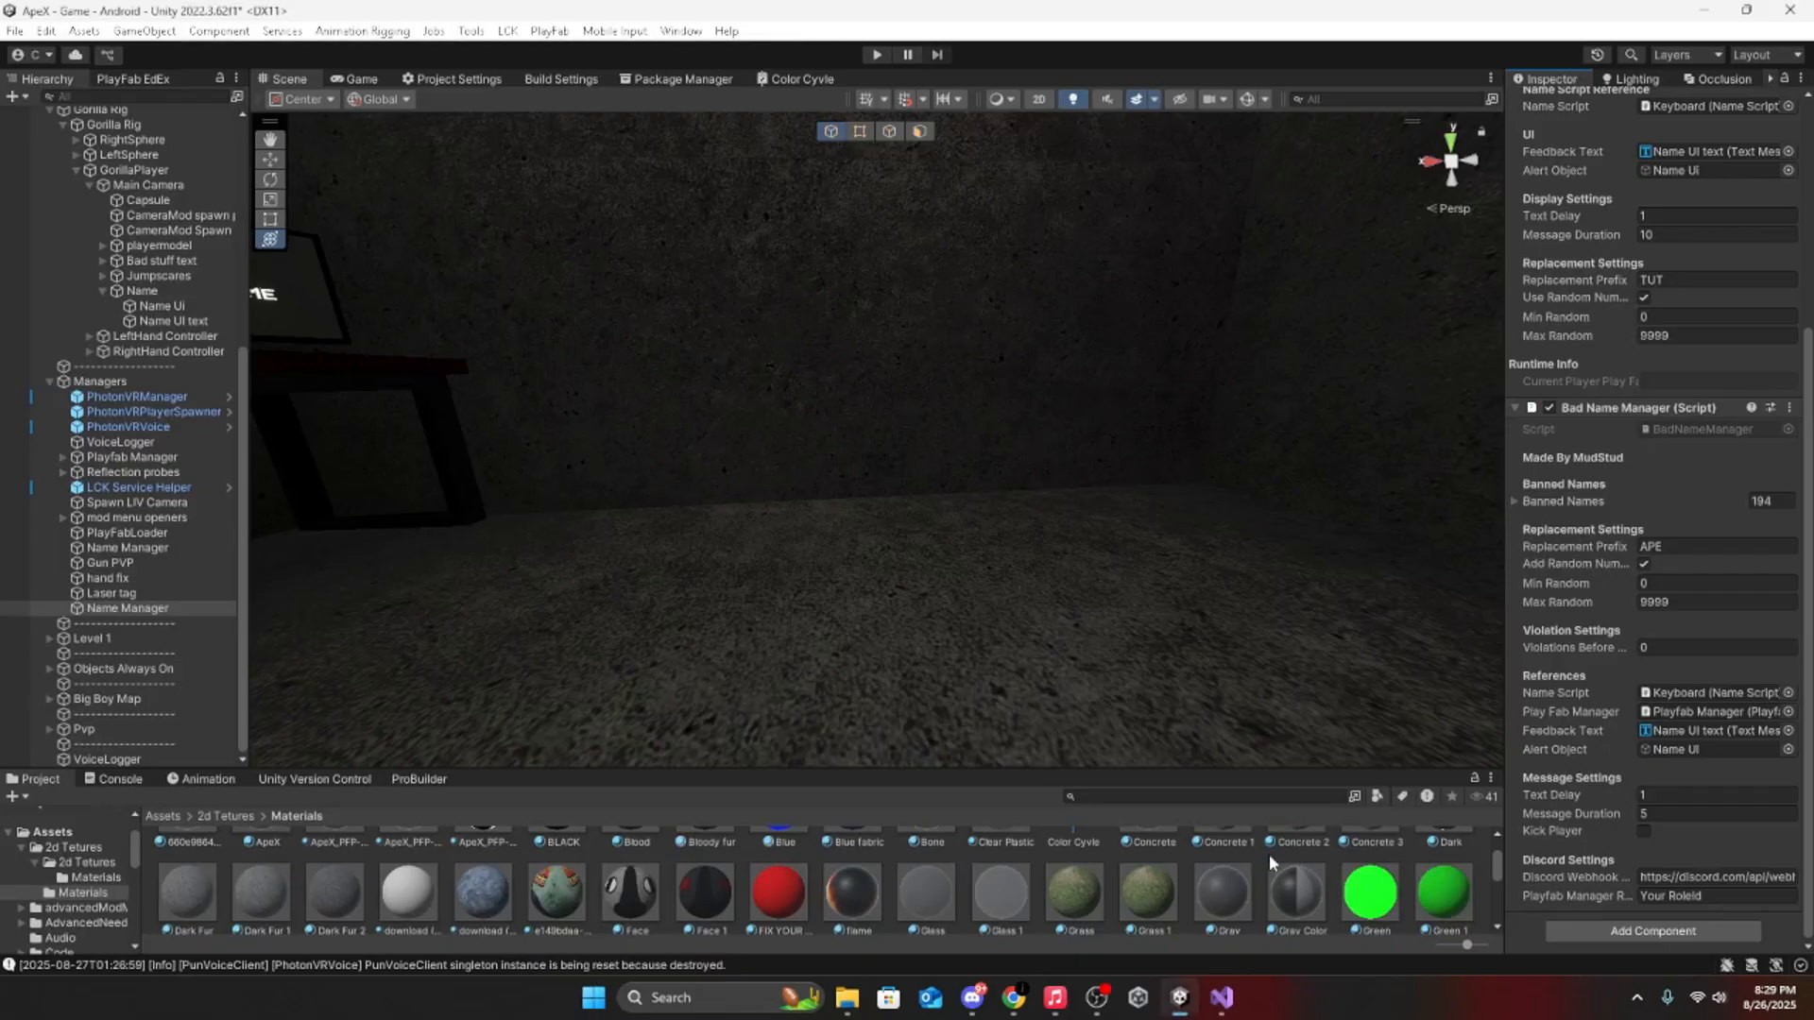
left_click(1719, 893)
key("ctrl+v")
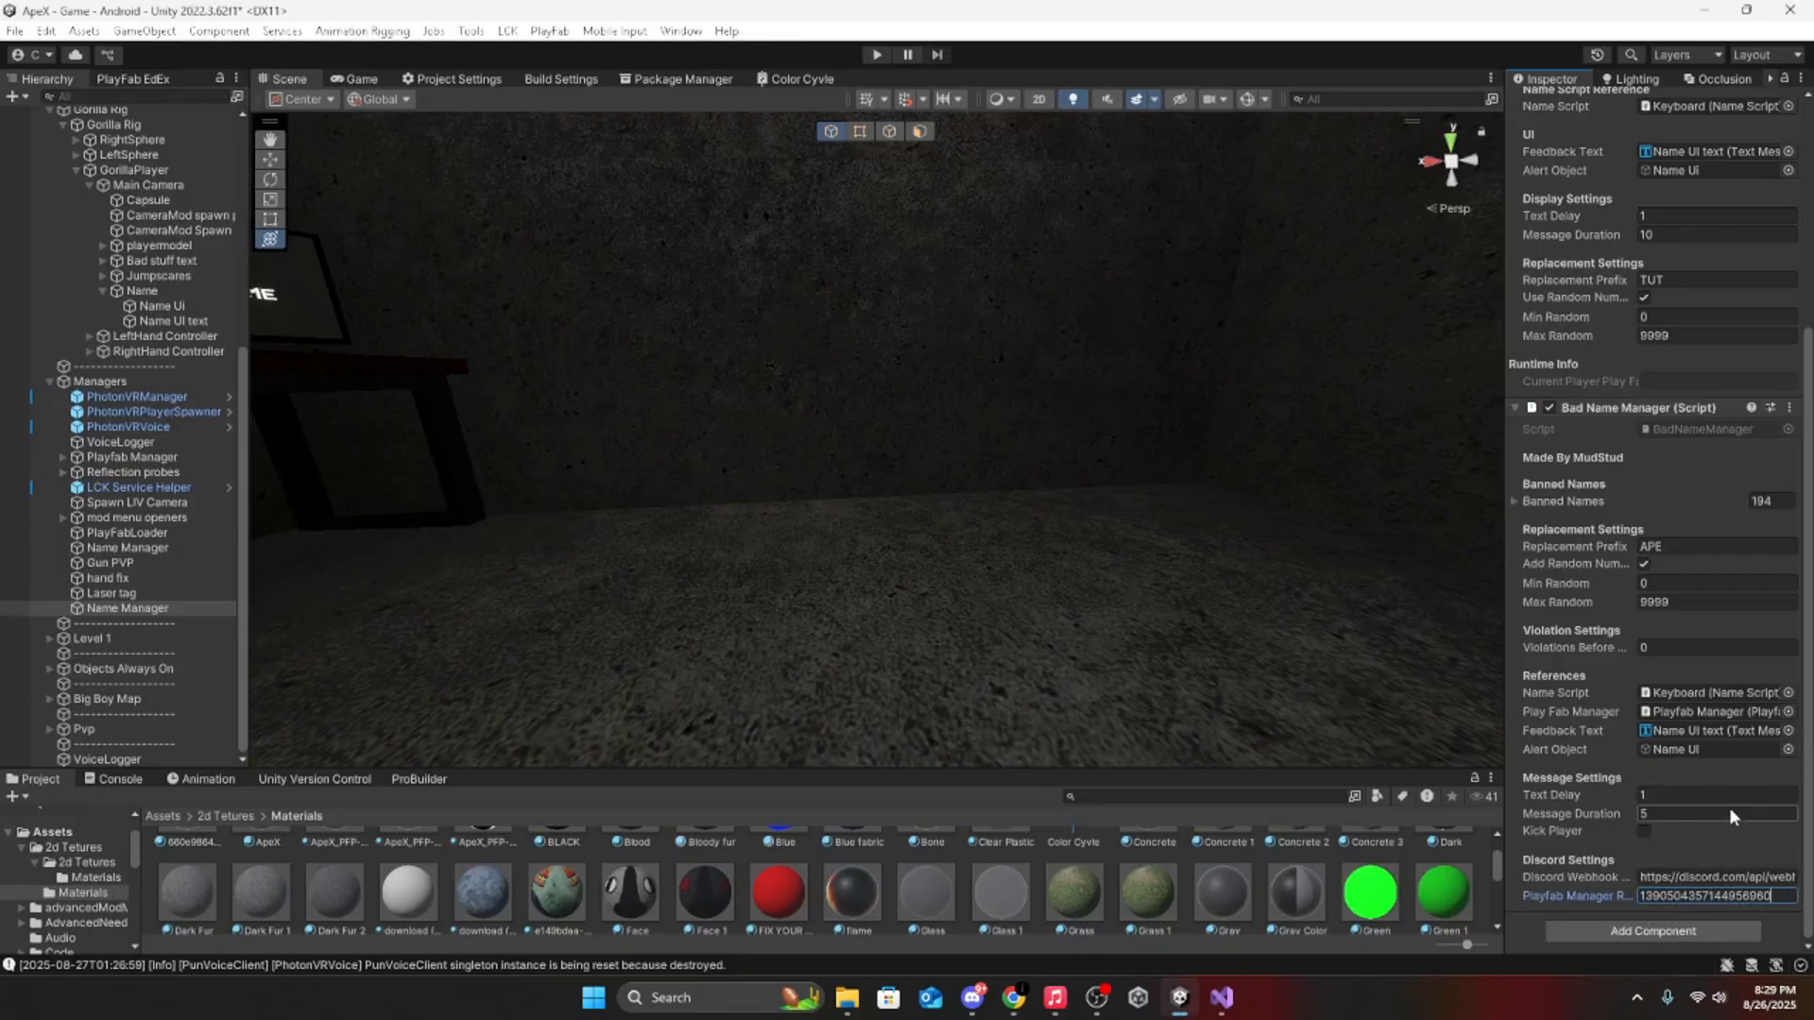
left_click(1700, 831)
left_click(1643, 832)
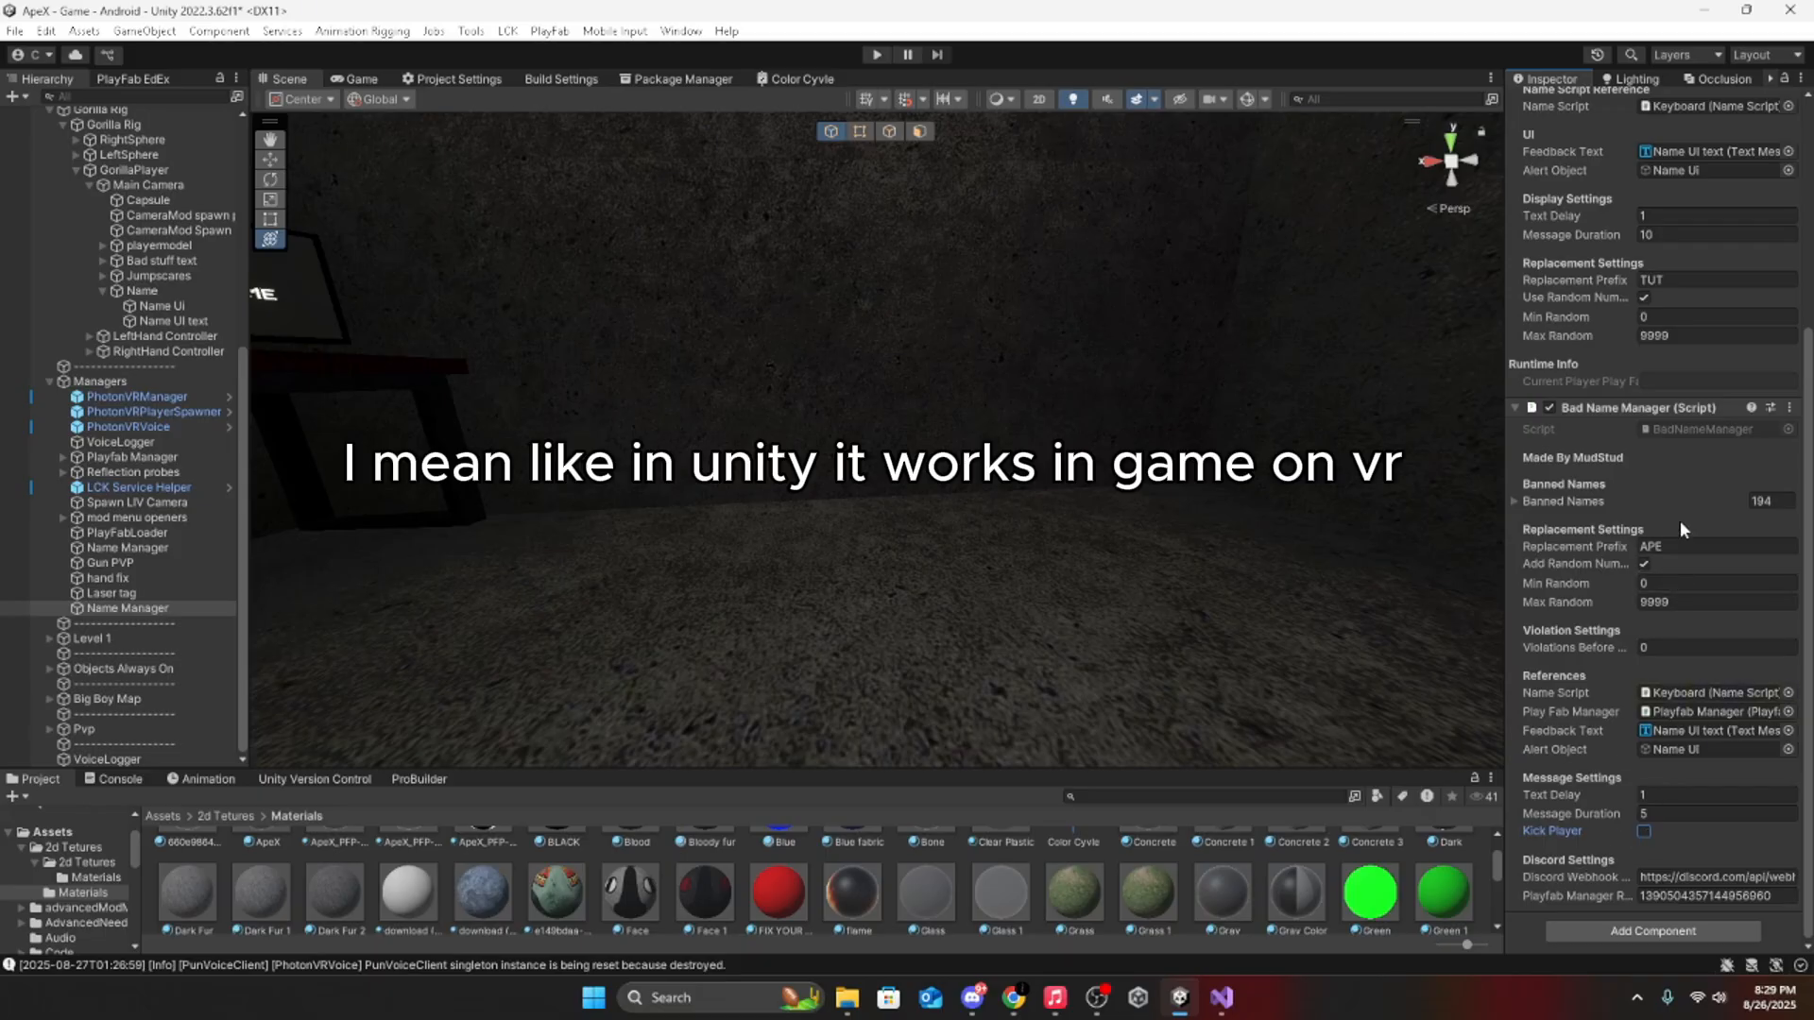
Step: Start play mode and clear the Name Var value in the Keyboard object's Name Script
left_click(876, 54)
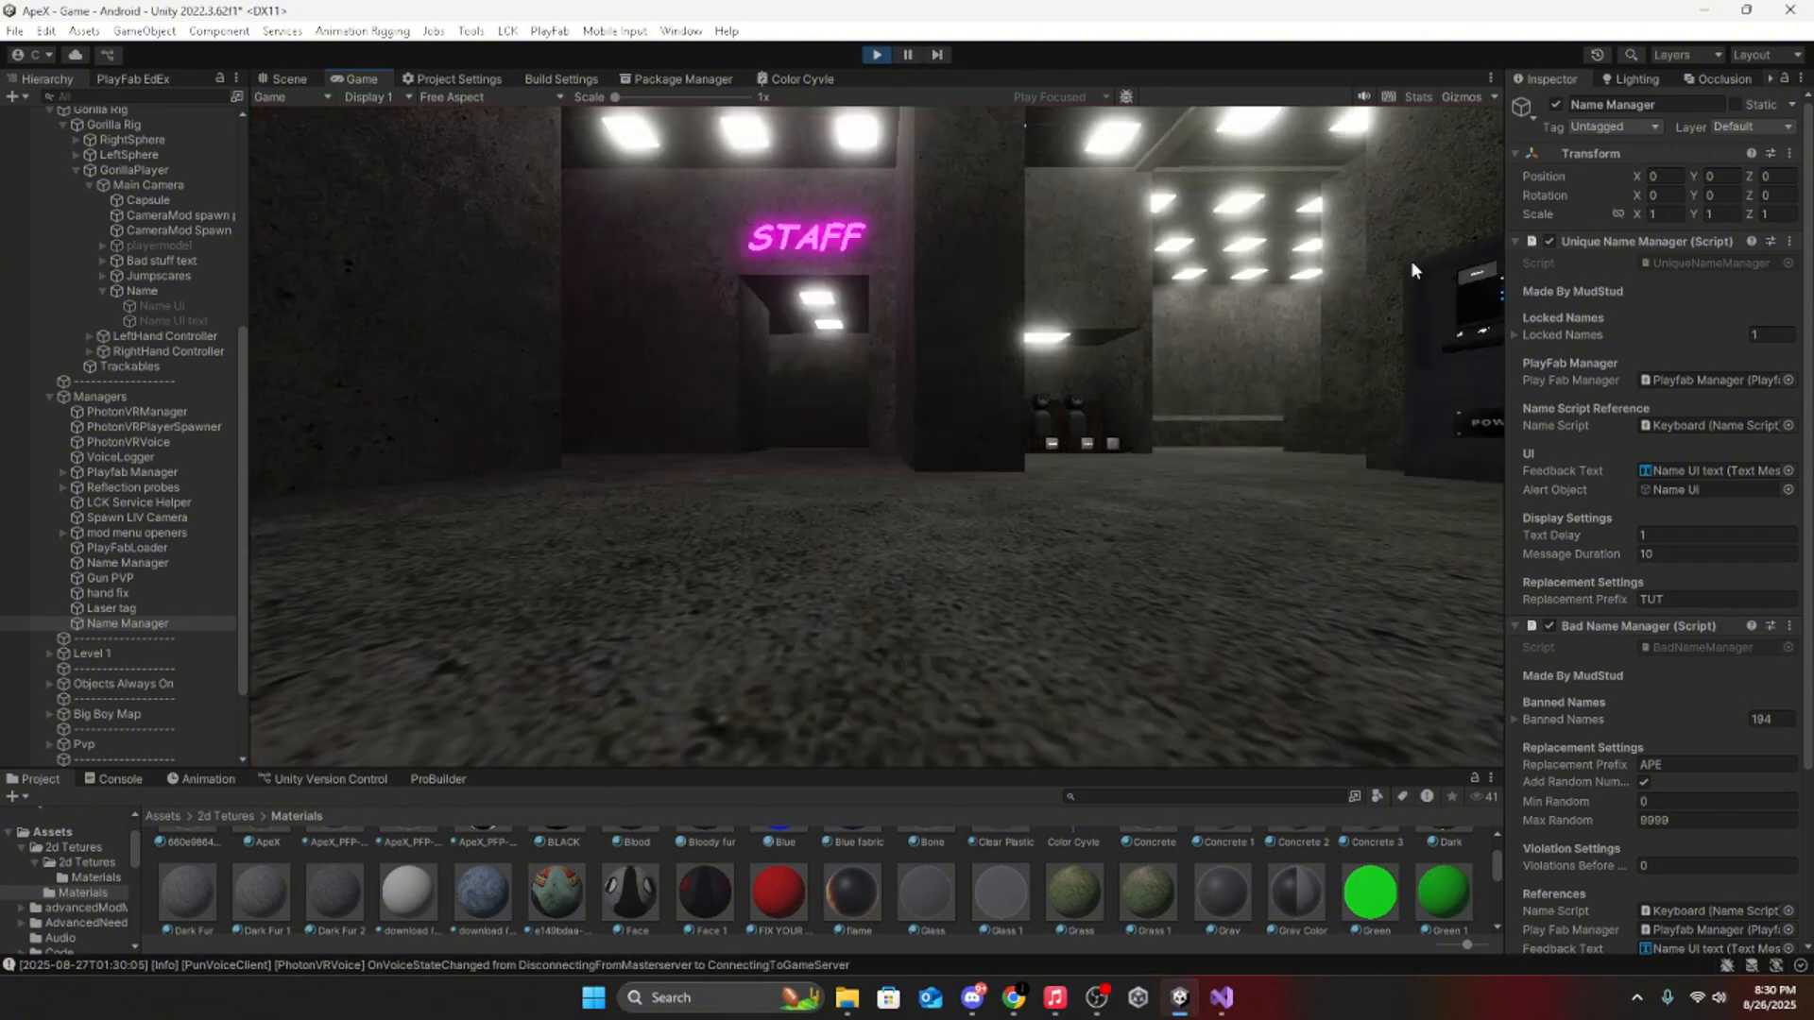
right_click(1776, 854)
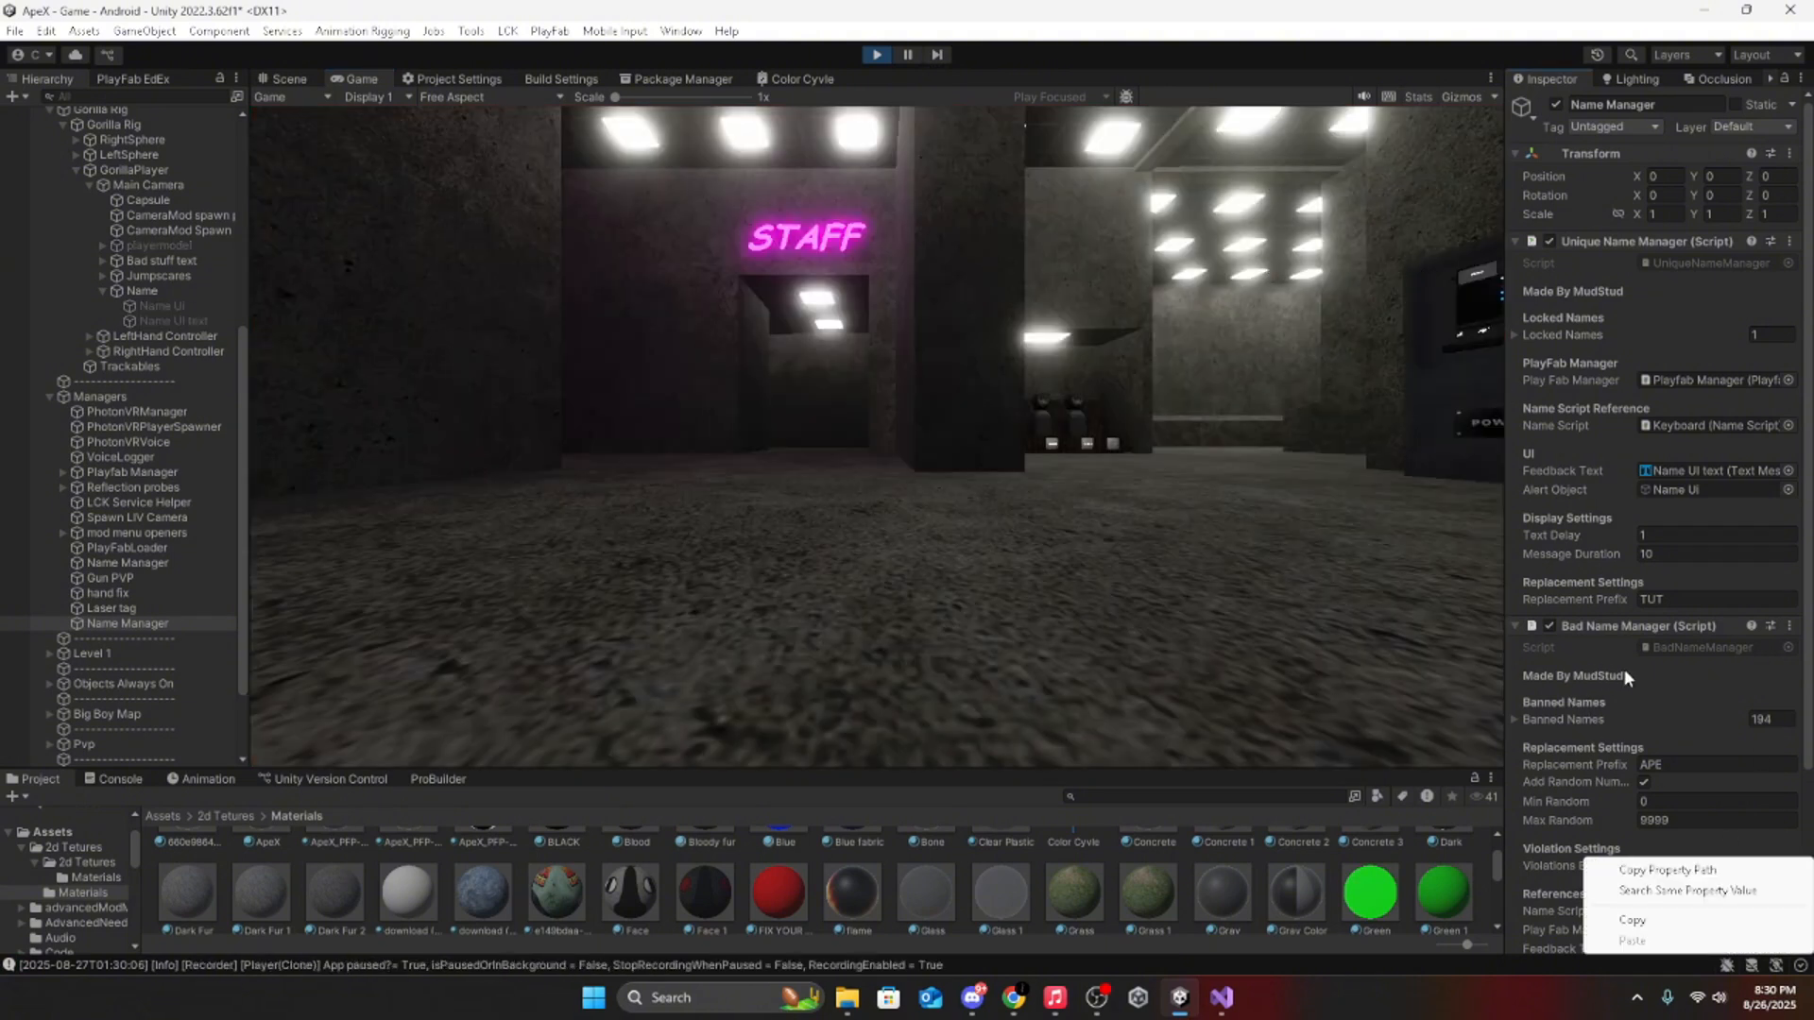
left_click(1658, 673)
scroll(147, 469, "up", 5)
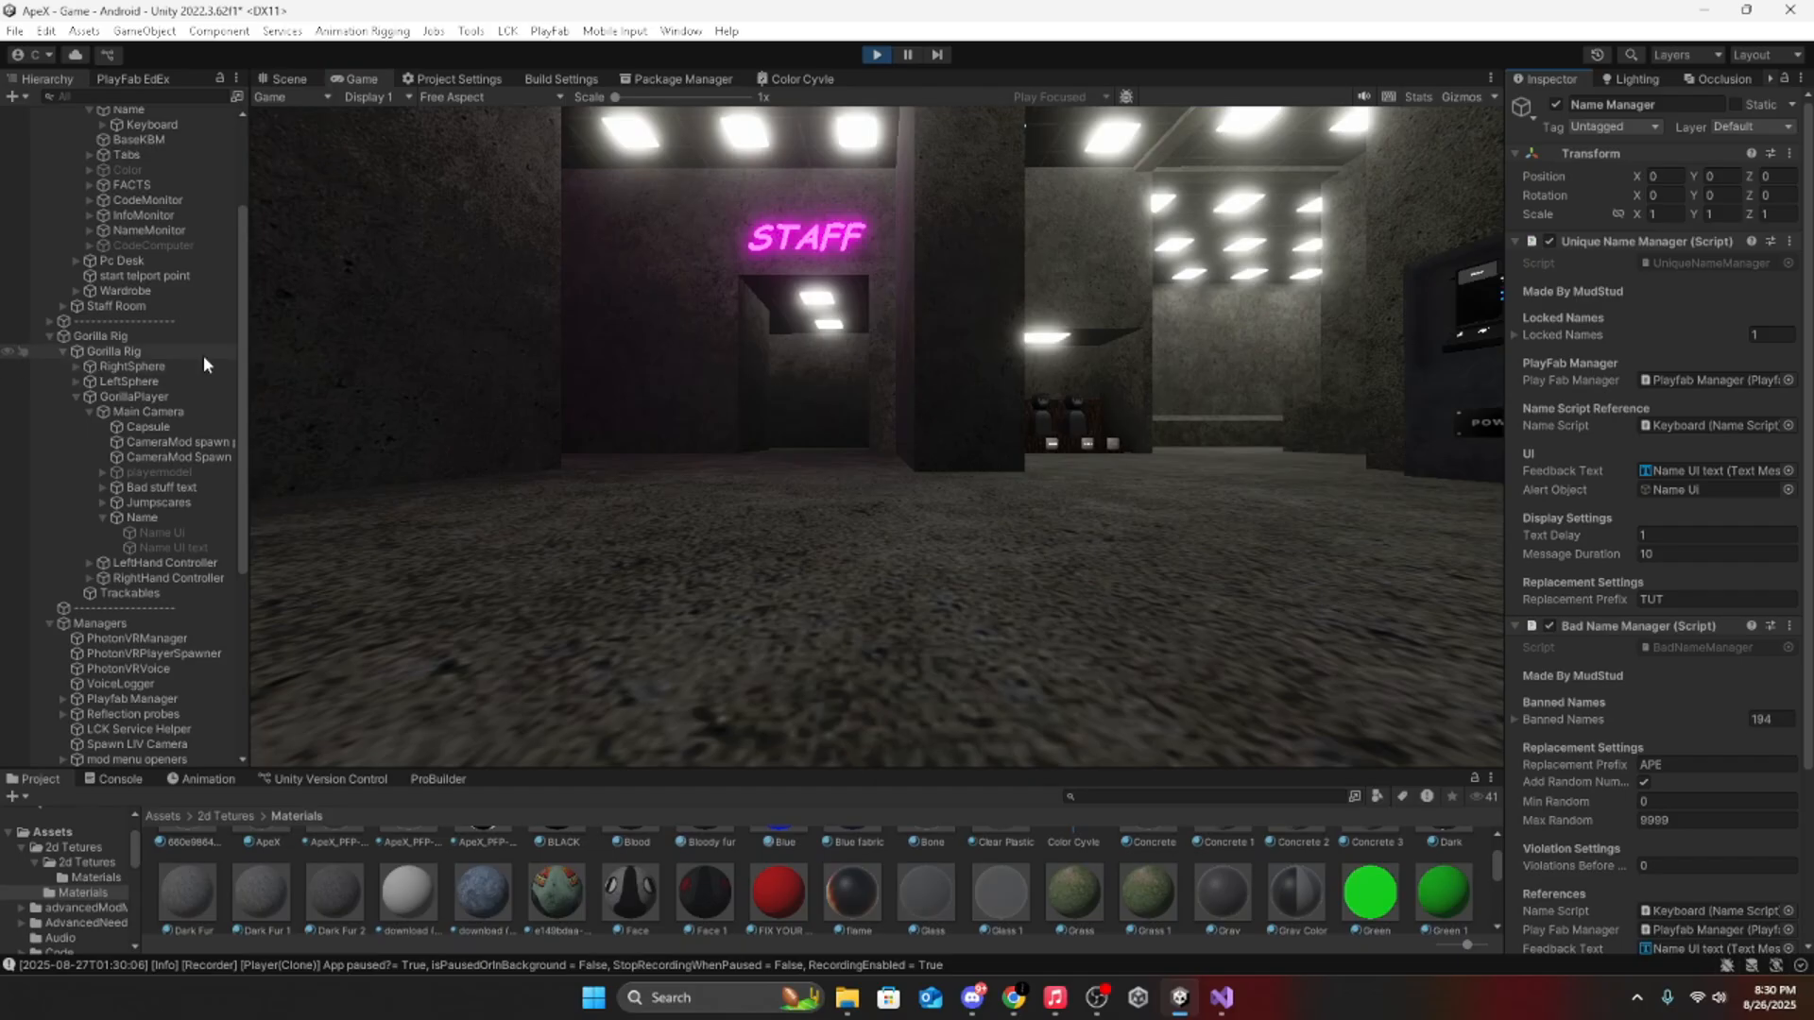
scroll(161, 490, "up", 3)
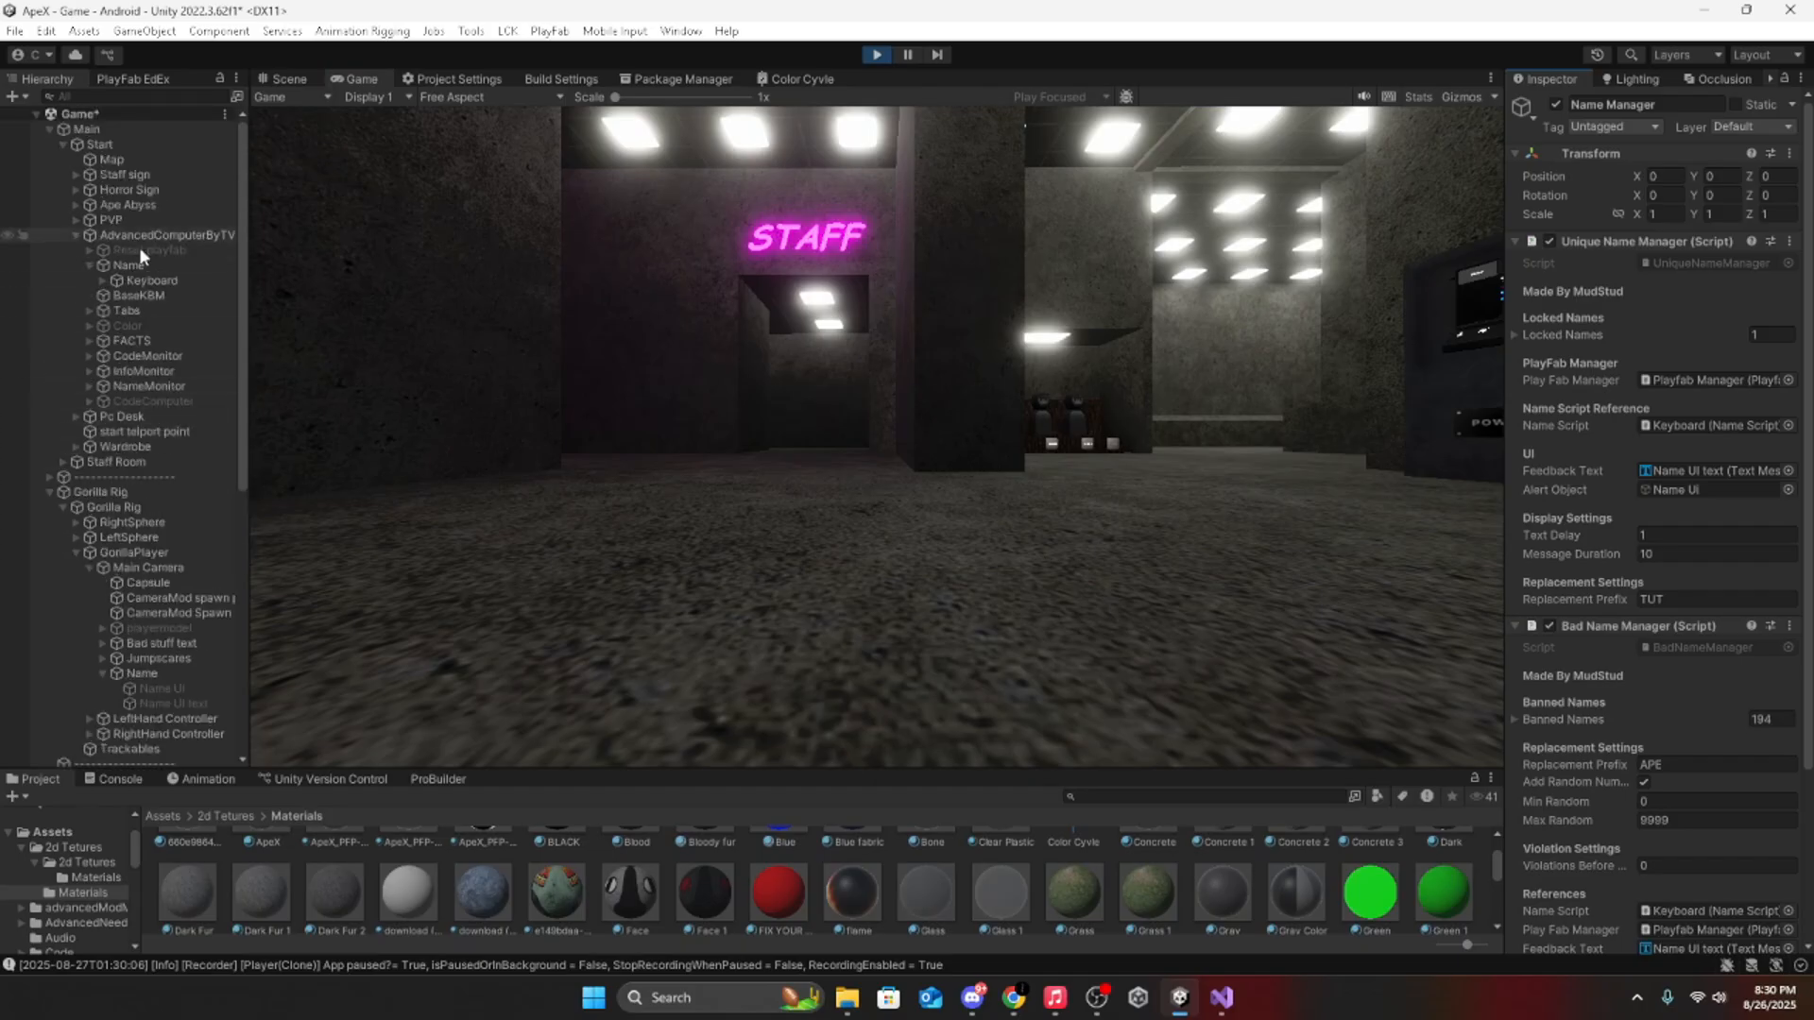
left_click(156, 279)
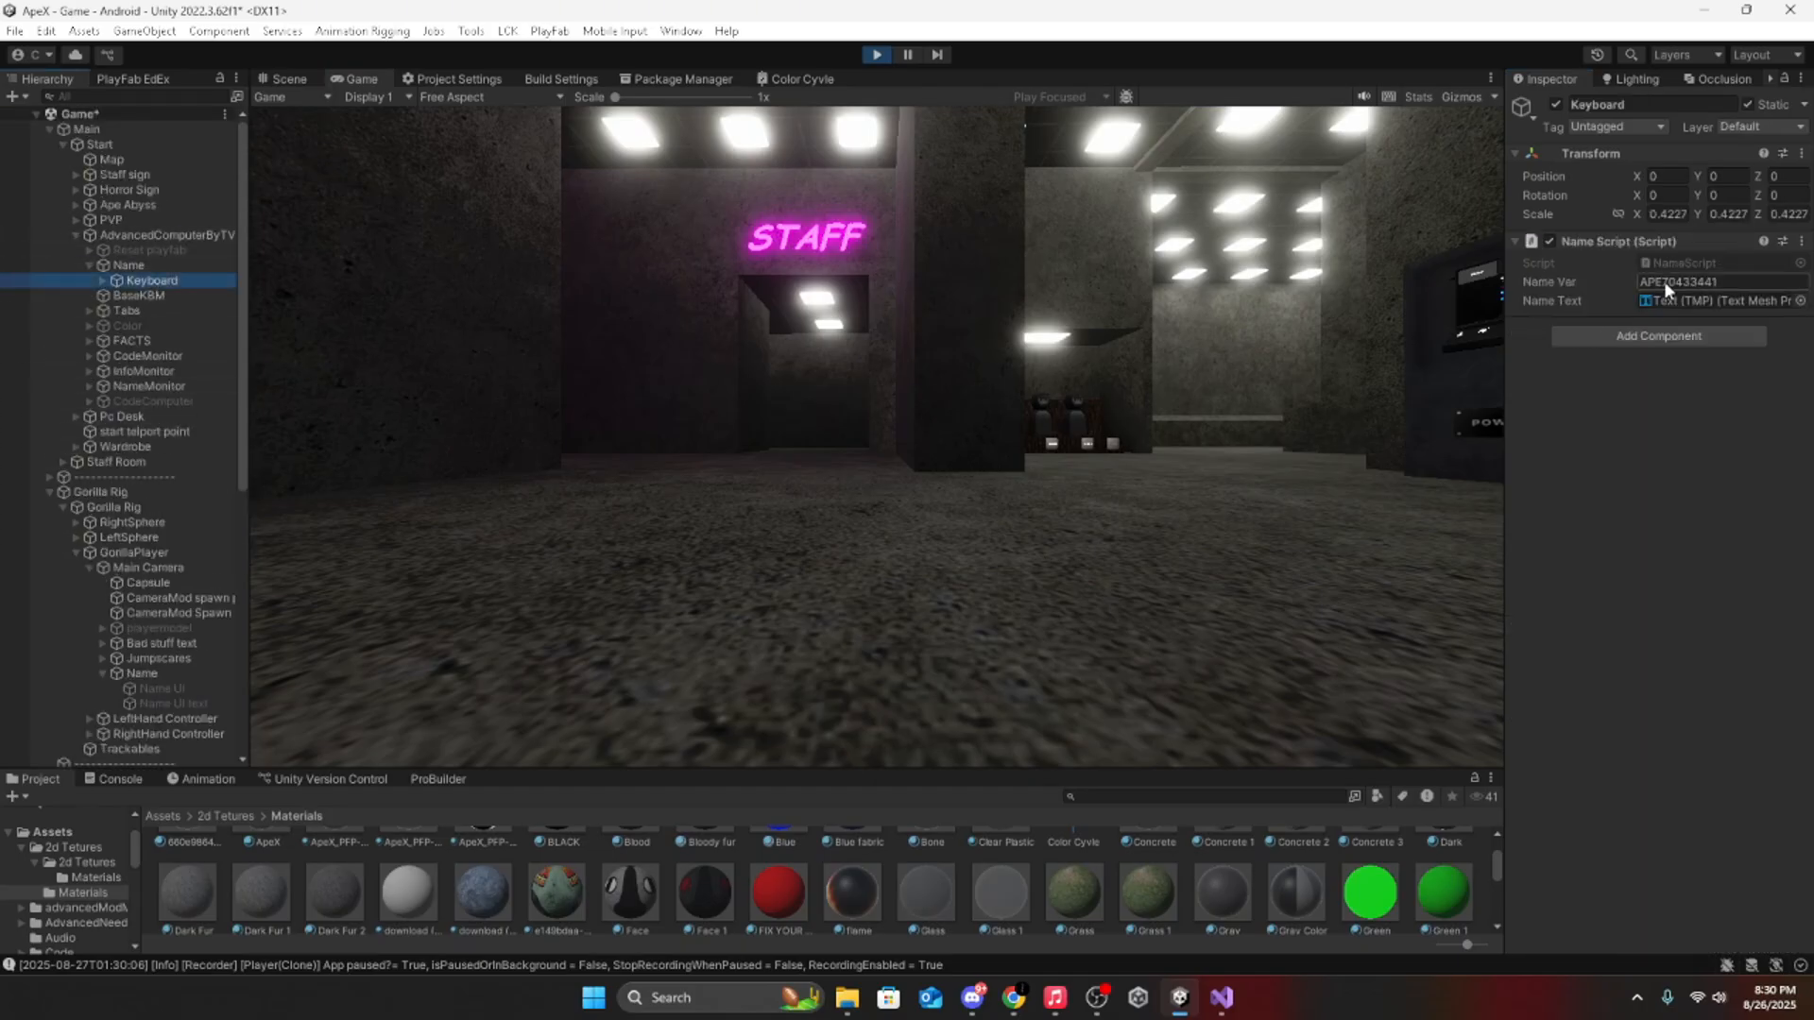
left_click(1703, 281)
type("T")
key("BackSpace")
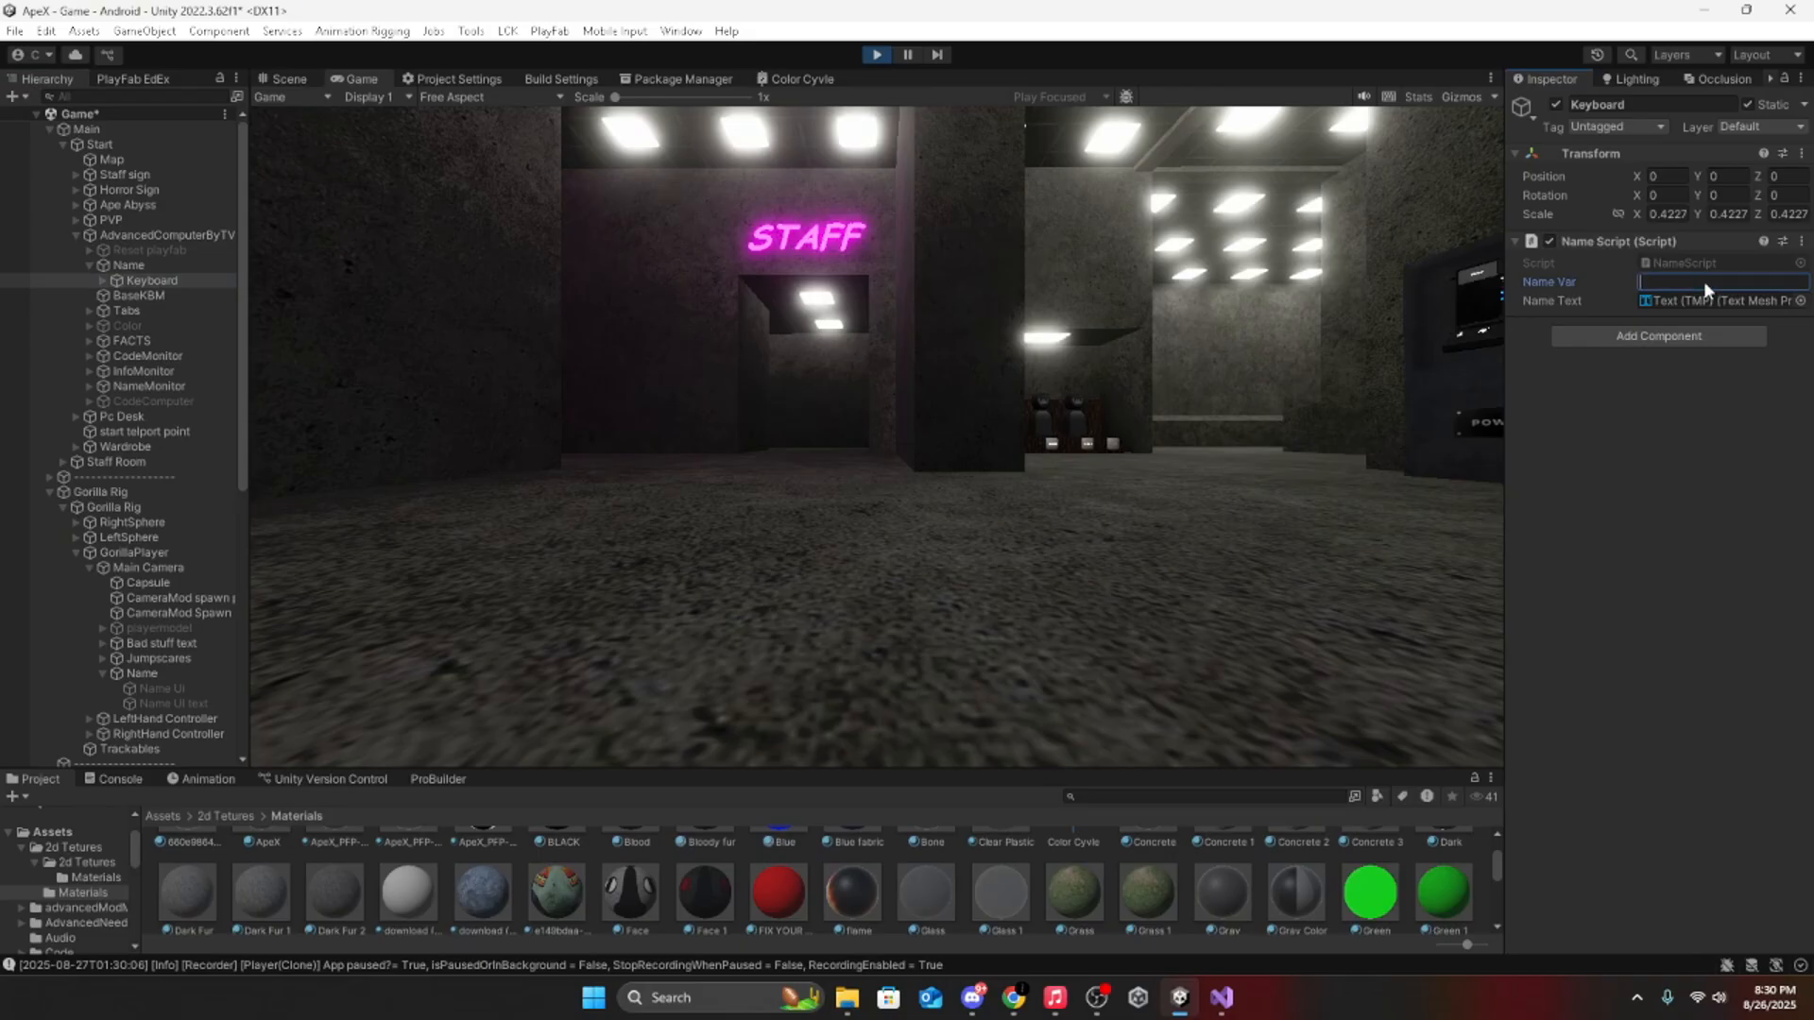
Step: Change the last entry of the Name Manager's Banned Names list to FAKE
scroll(14, 397, "down", 5)
scroll(155, 669, "down", 5)
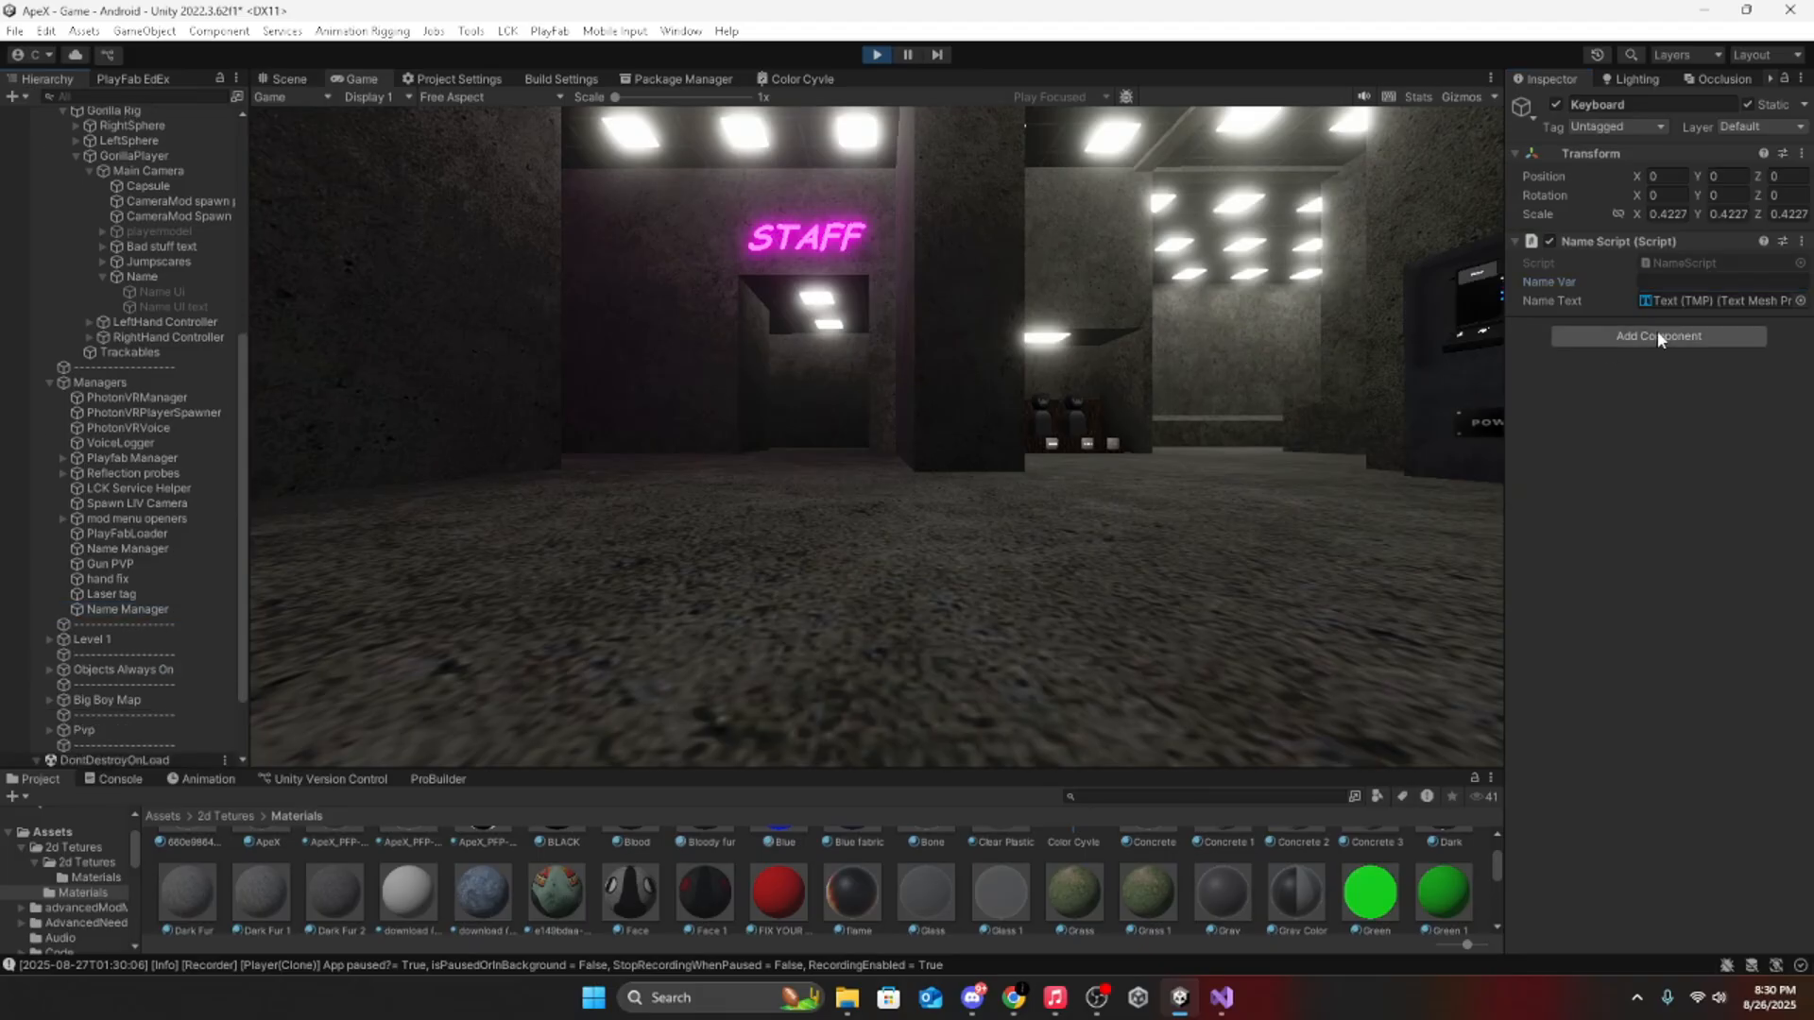
left_click(134, 611)
scroll(1636, 539, "down", 4)
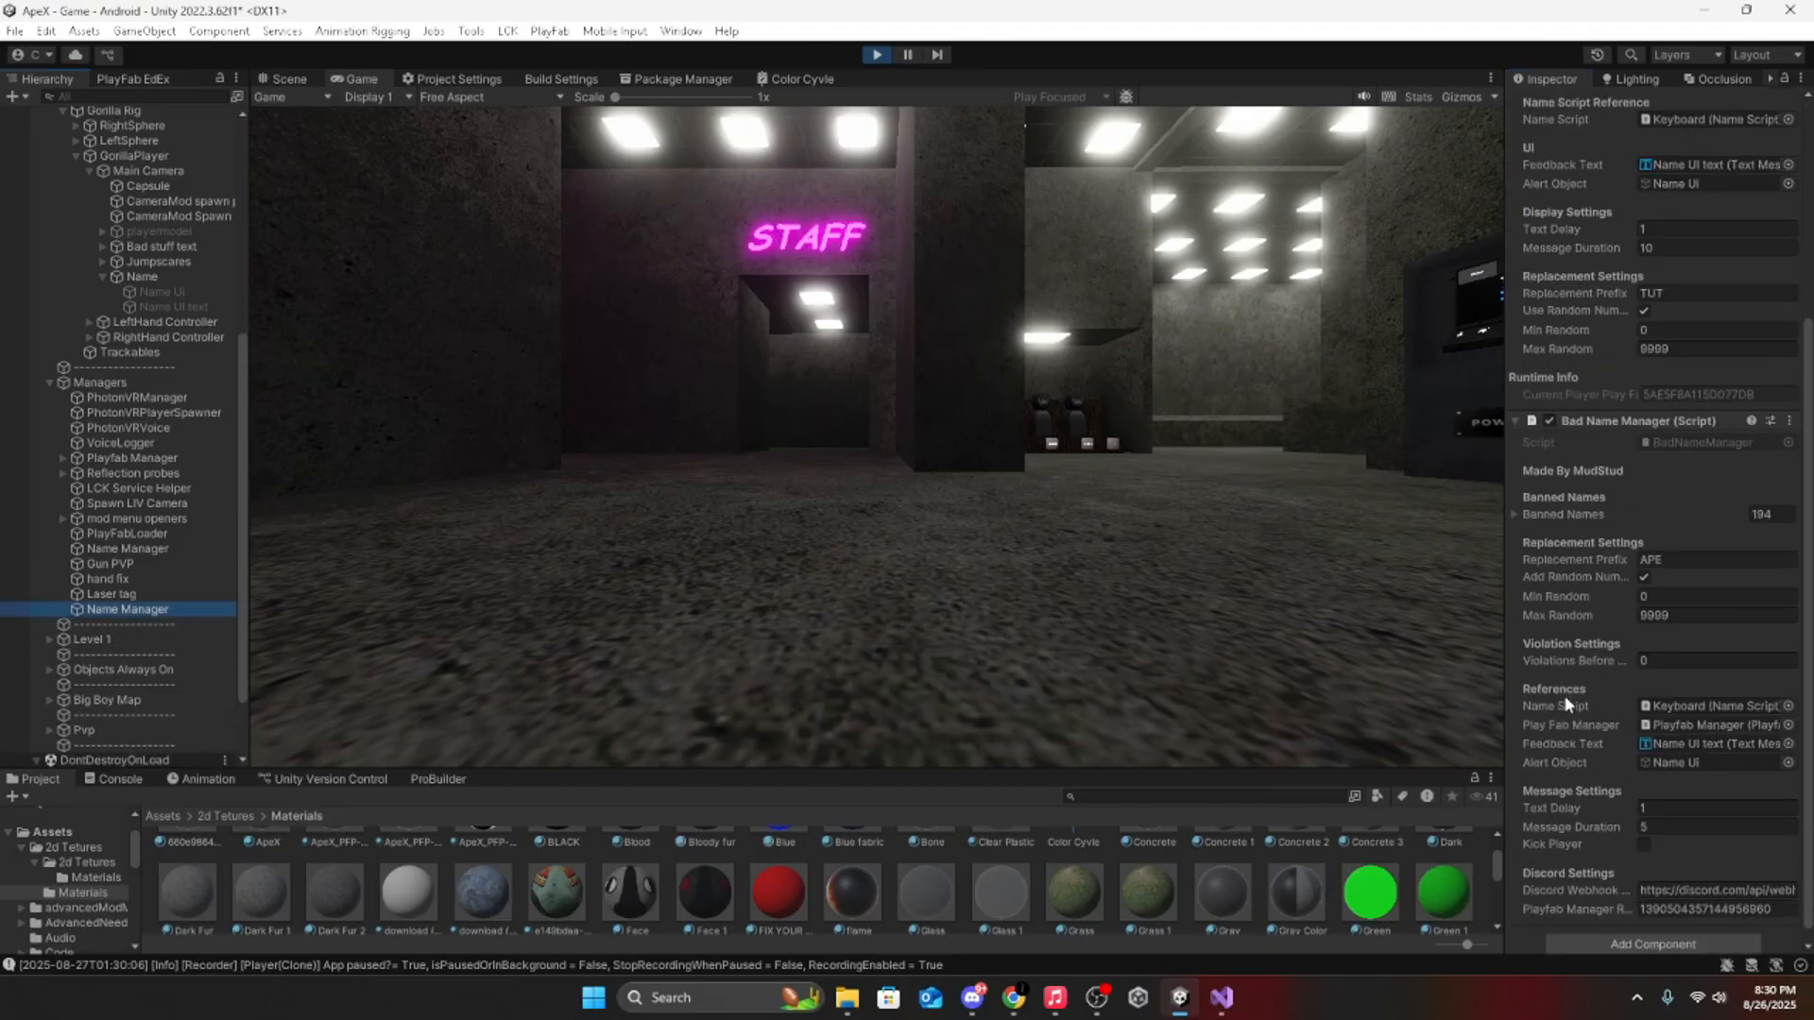
left_click(1569, 514)
scroll(1671, 643, "down", 4)
scroll(1671, 644, "down", 20)
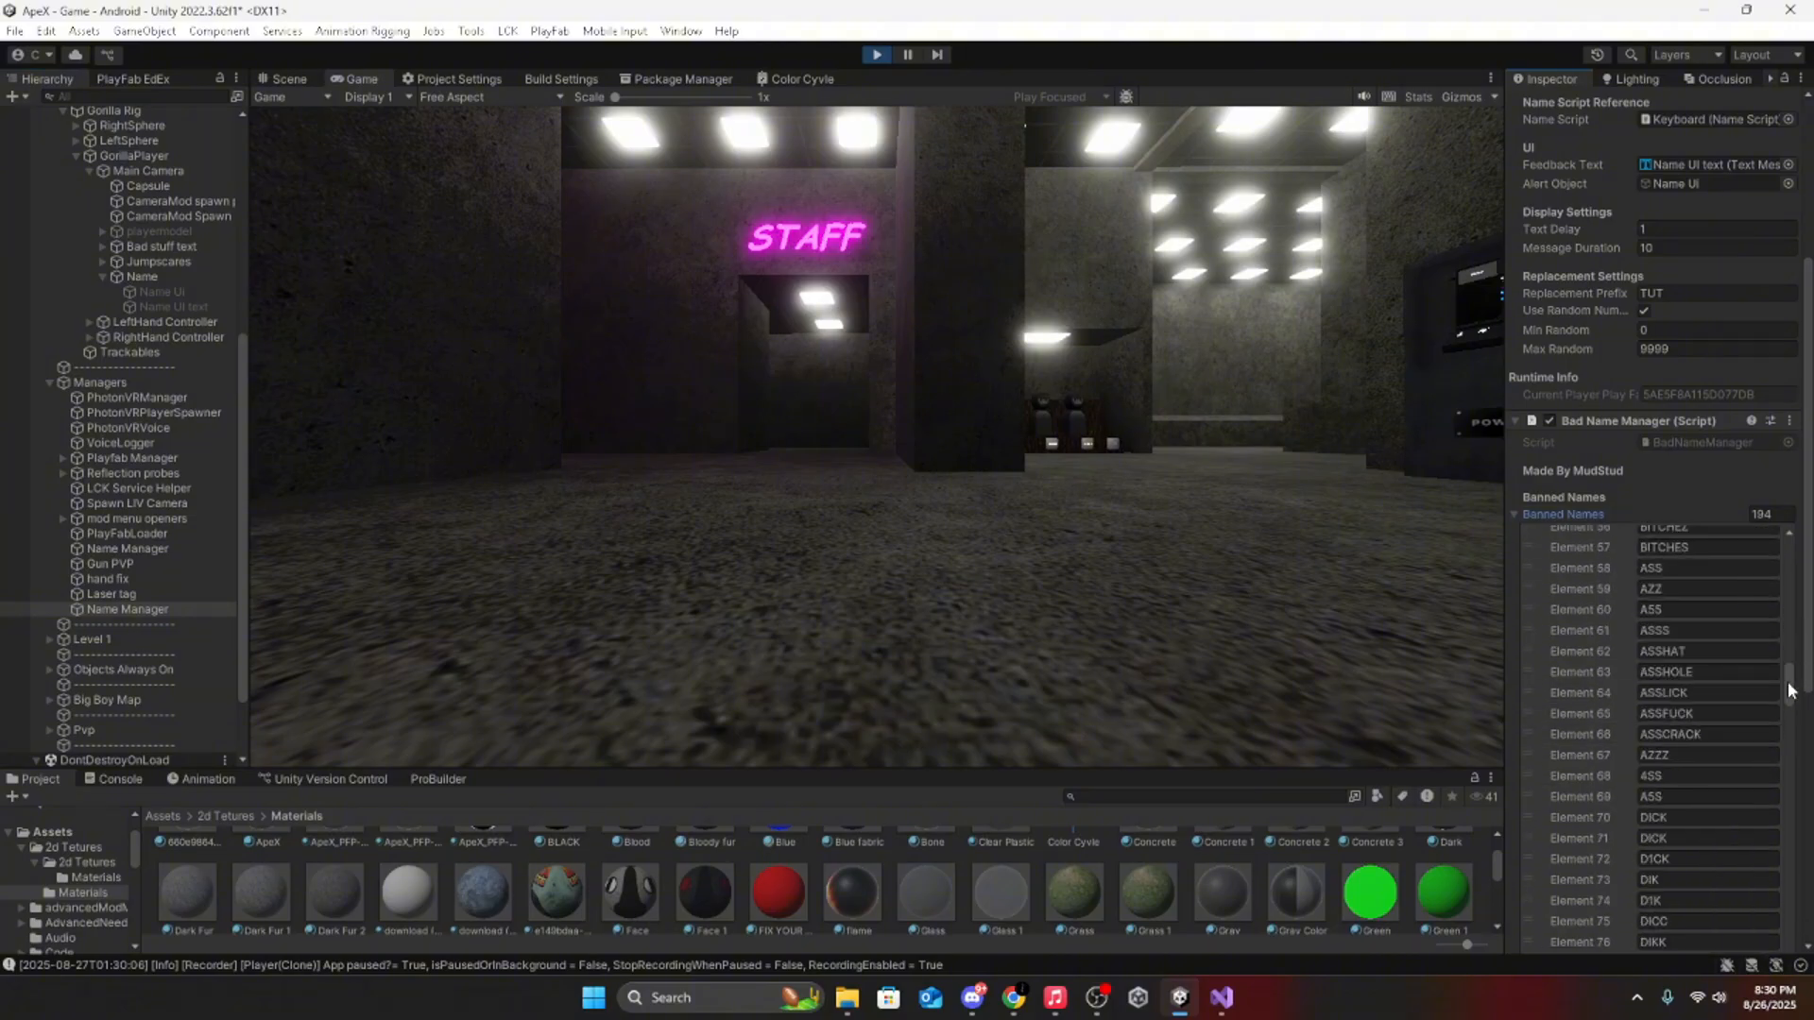
scroll(1600, 792, "down", 2)
left_click(1682, 861)
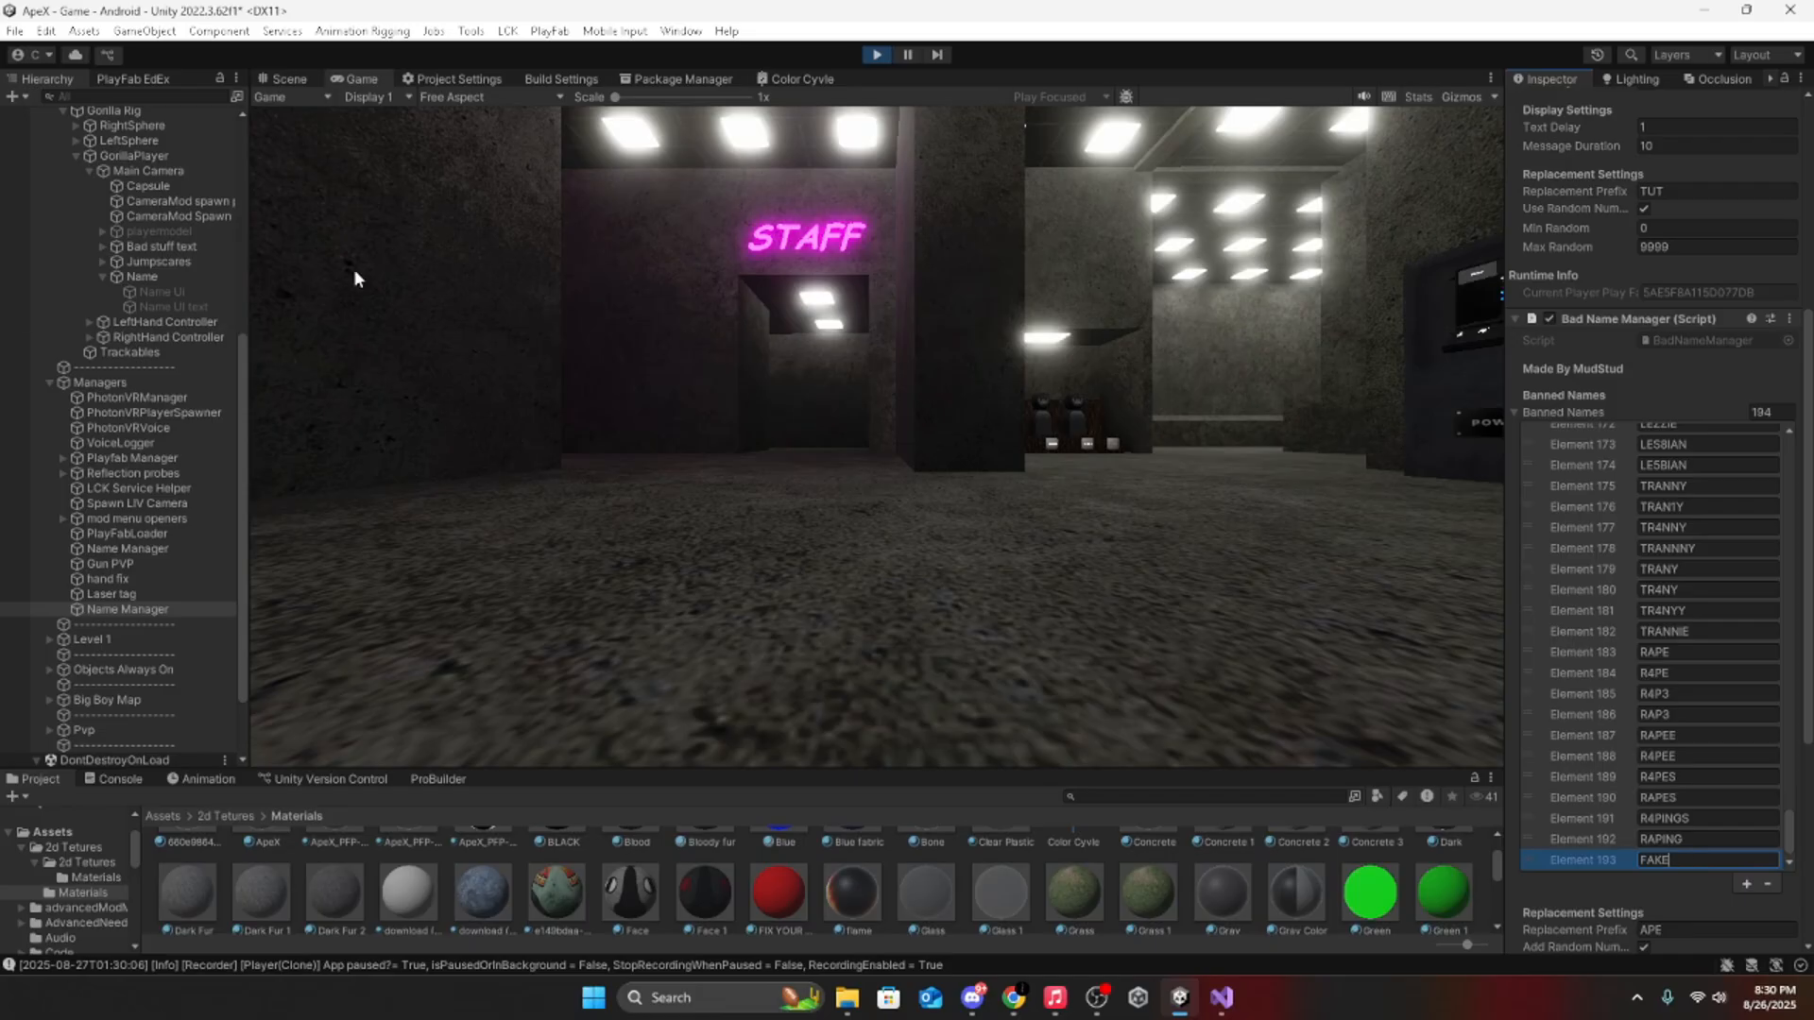
Step: Set the Keyboard object's Name Var to FAKE to trigger the bad-name replacement
scroll(57, 359, "up", 7)
left_click(151, 280)
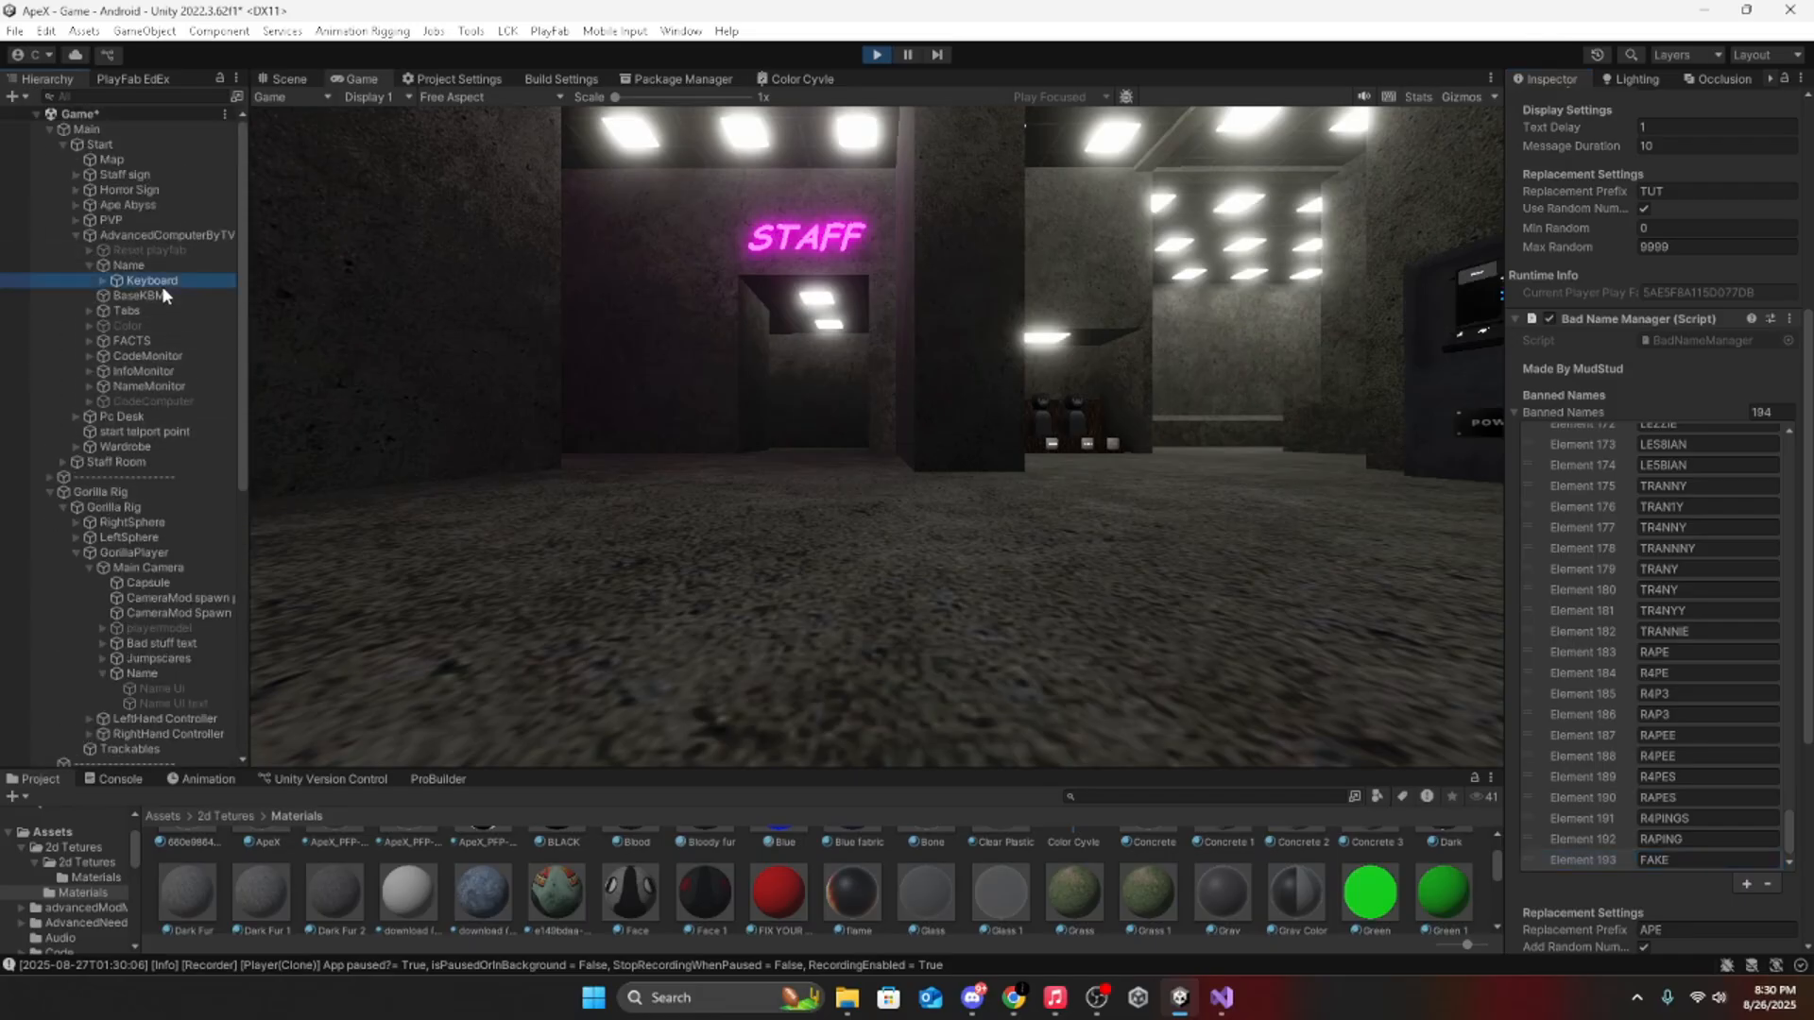
left_click(1686, 281)
type("FAE")
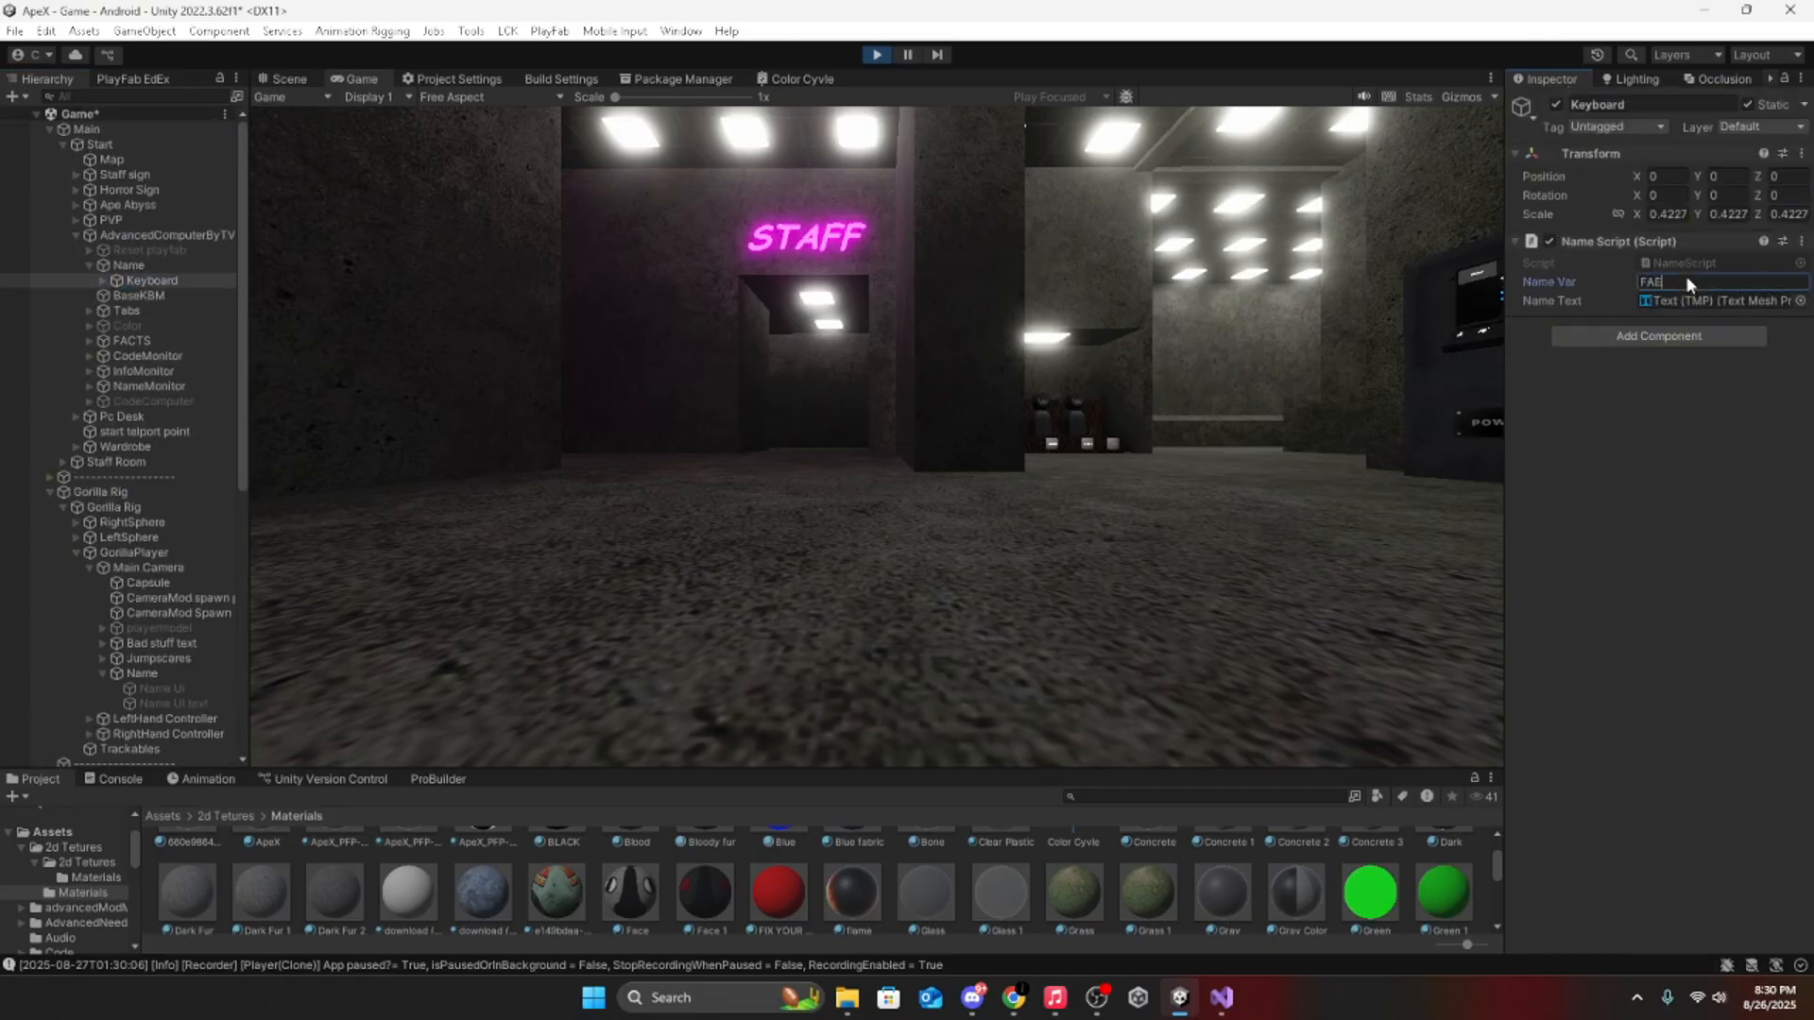
key("BackSpace")
type("KE")
left_click(1703, 363)
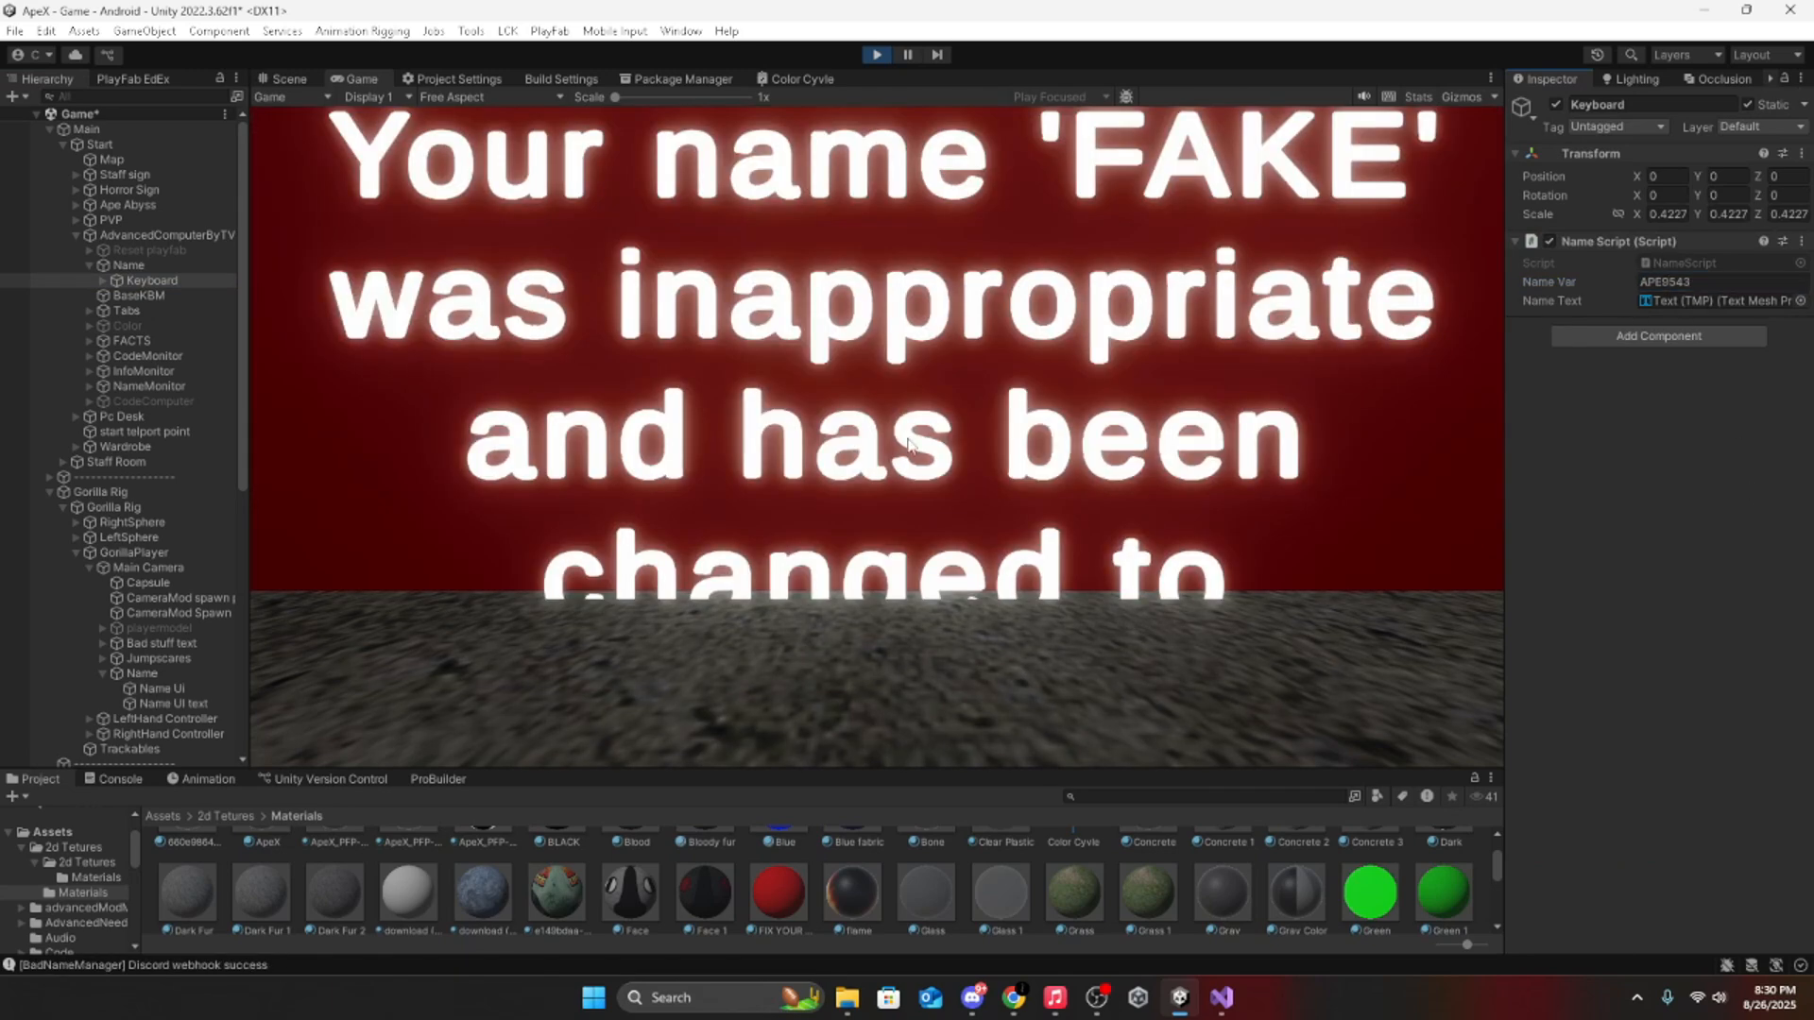
Step: Check the bad-name report in Discord's bad-name-reporter channel and return to Unity
left_click(972, 998)
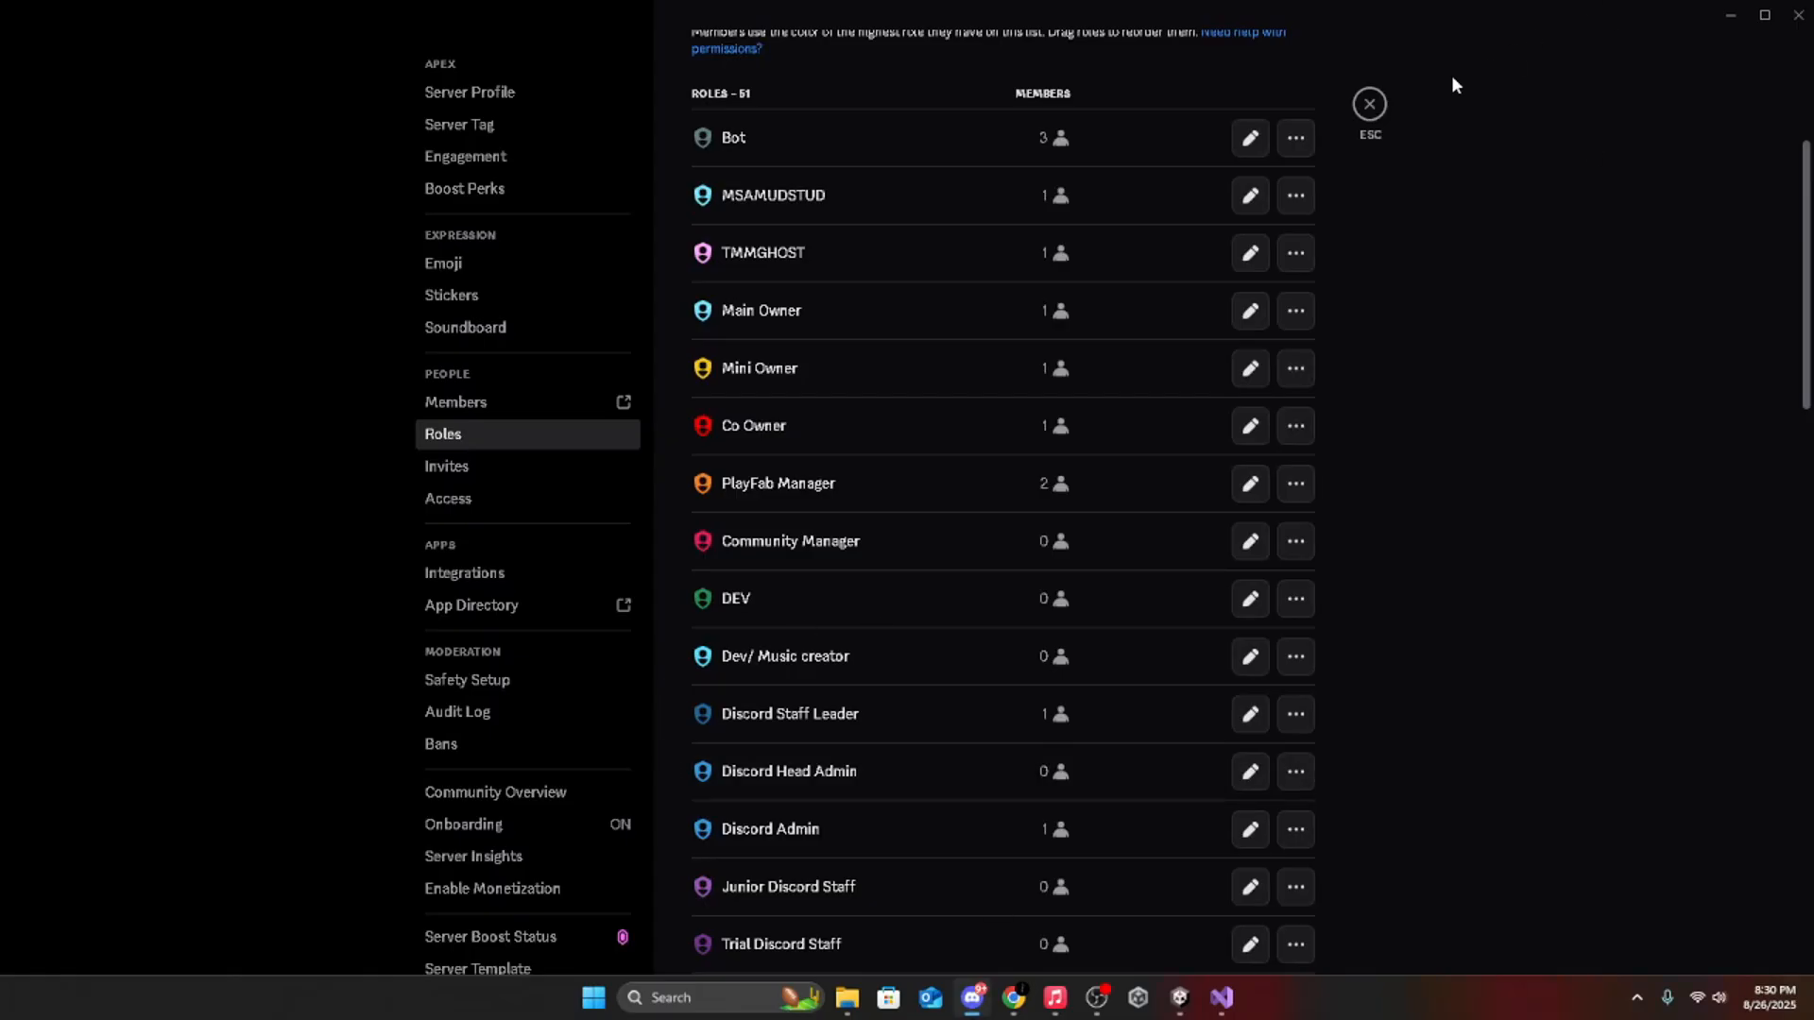
left_click(1372, 102)
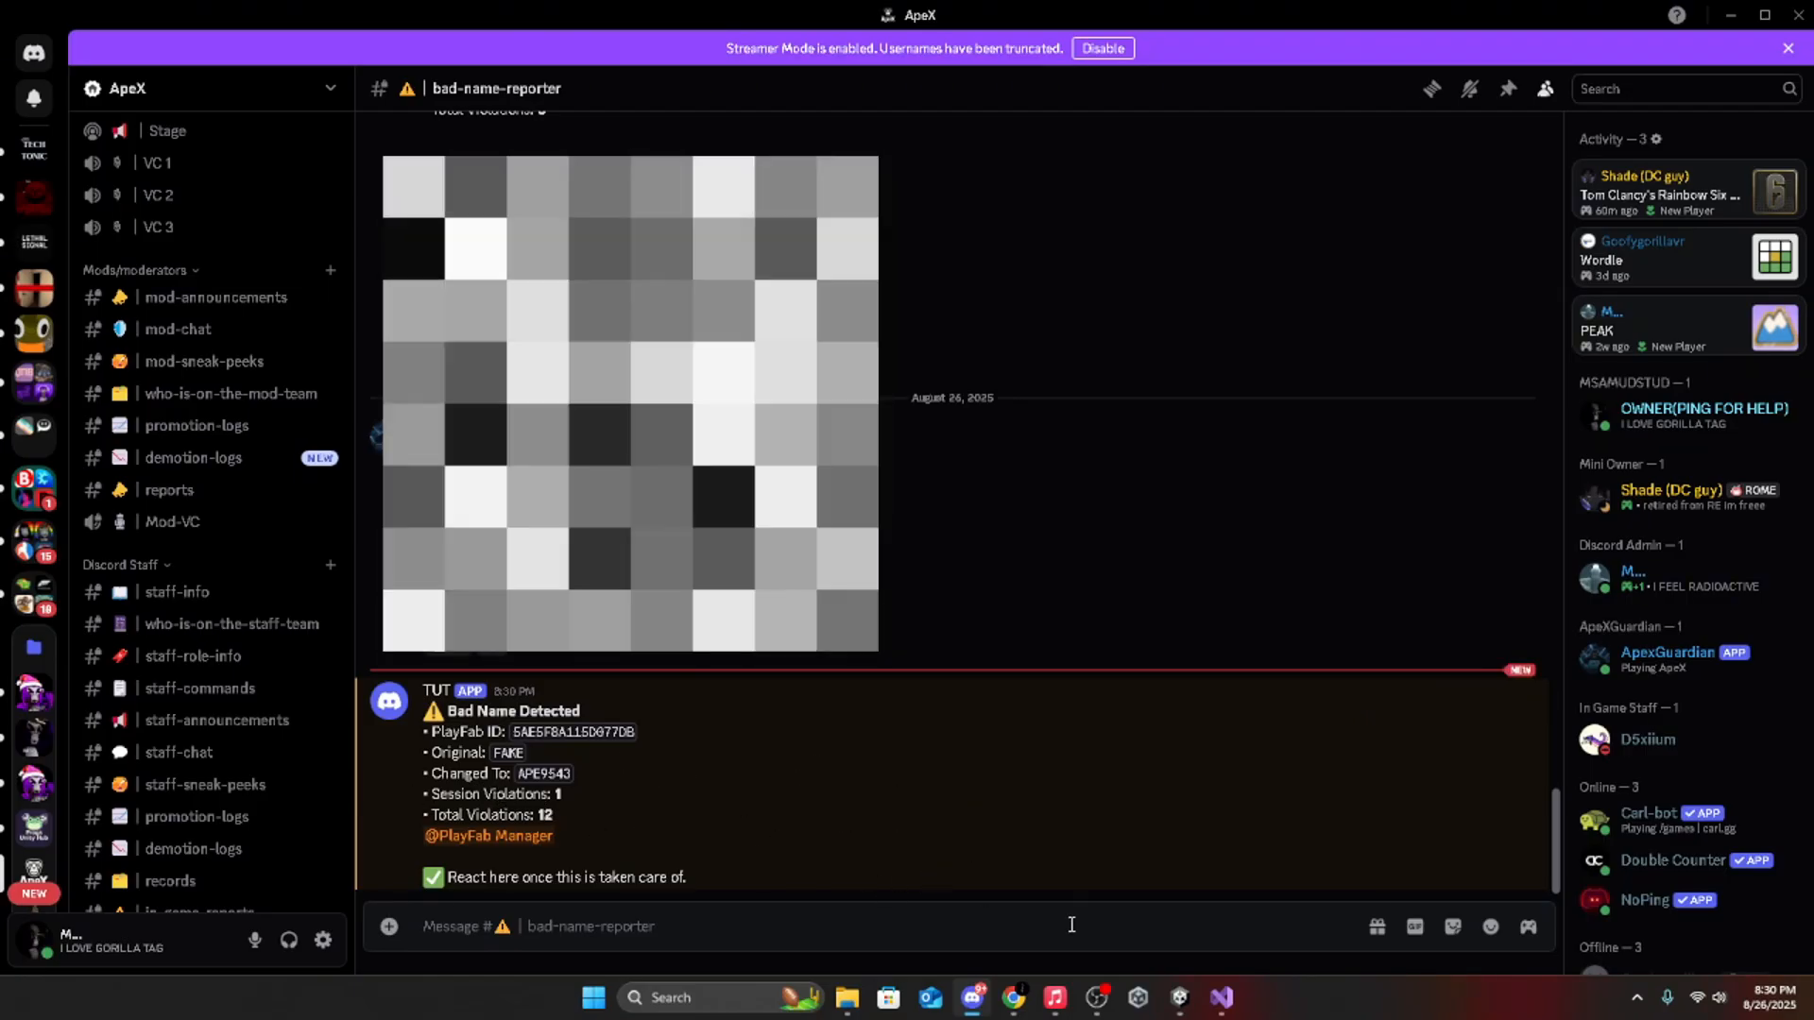
key("alt+Tab")
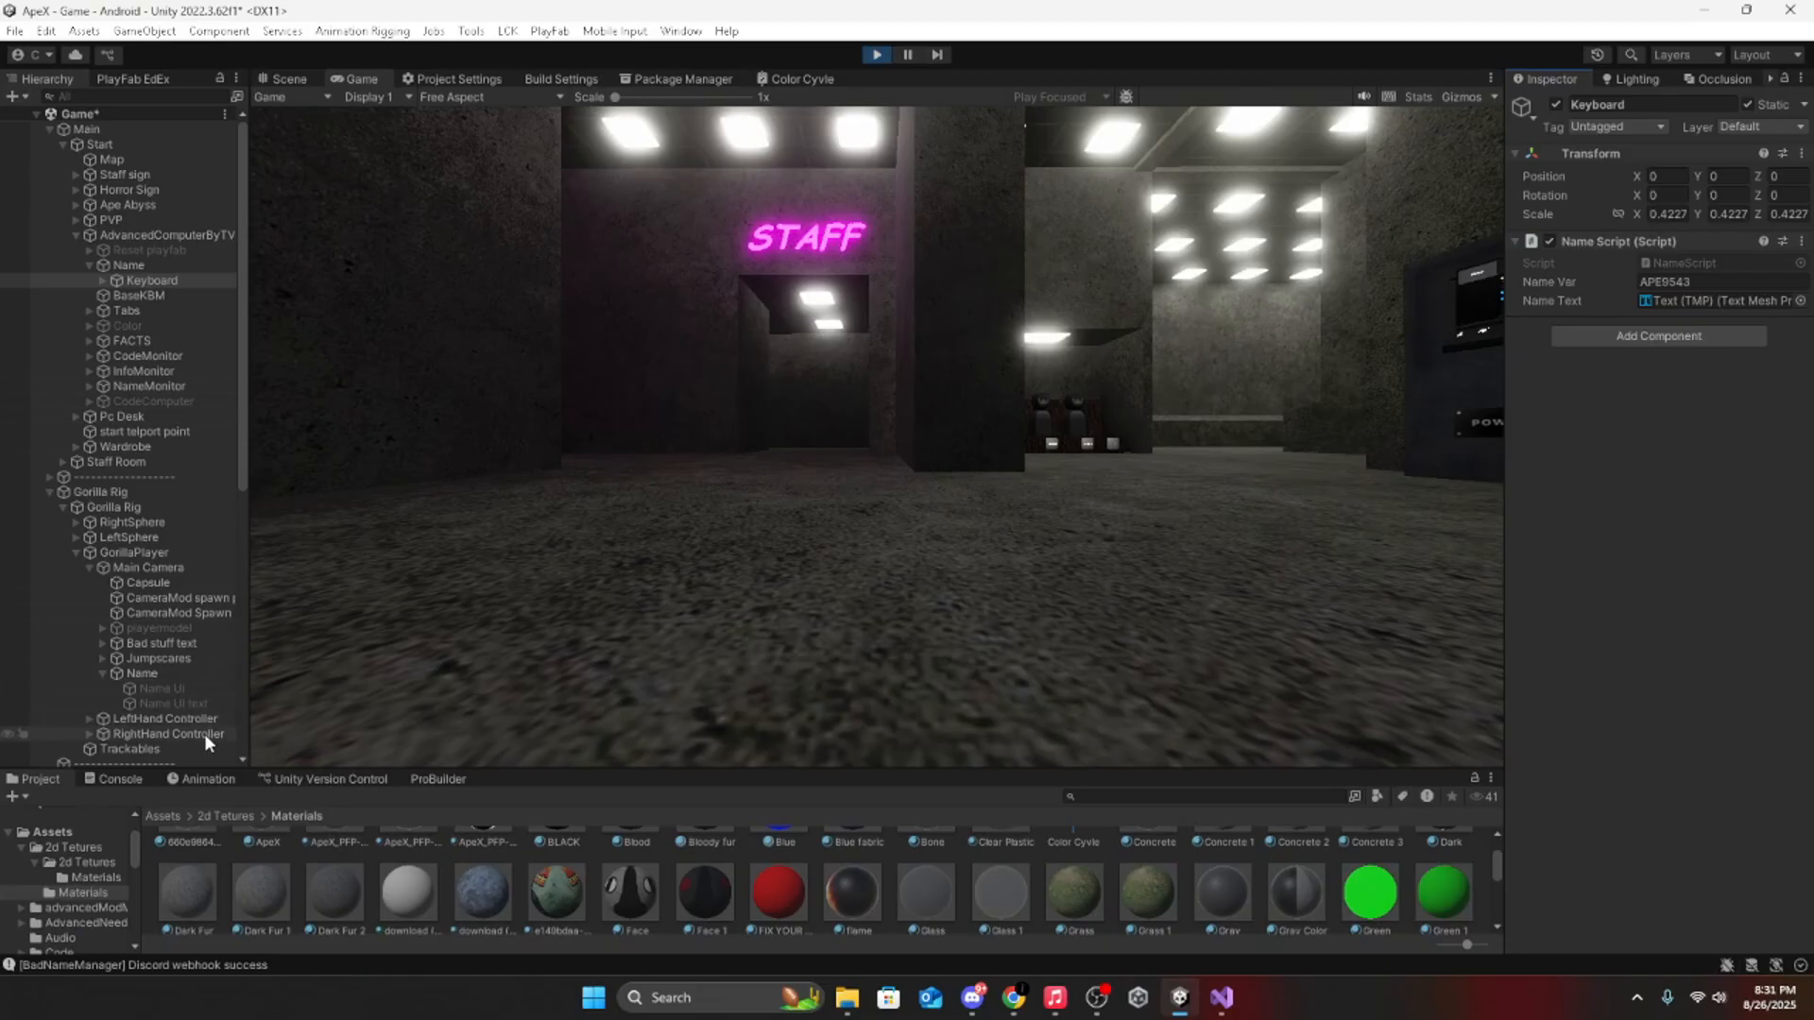
Step: Collapse the Name Manager's Banned Names list and set the Bad Name Manager's violations threshold to 3
scroll(203, 723, "down", 7)
left_click(181, 610)
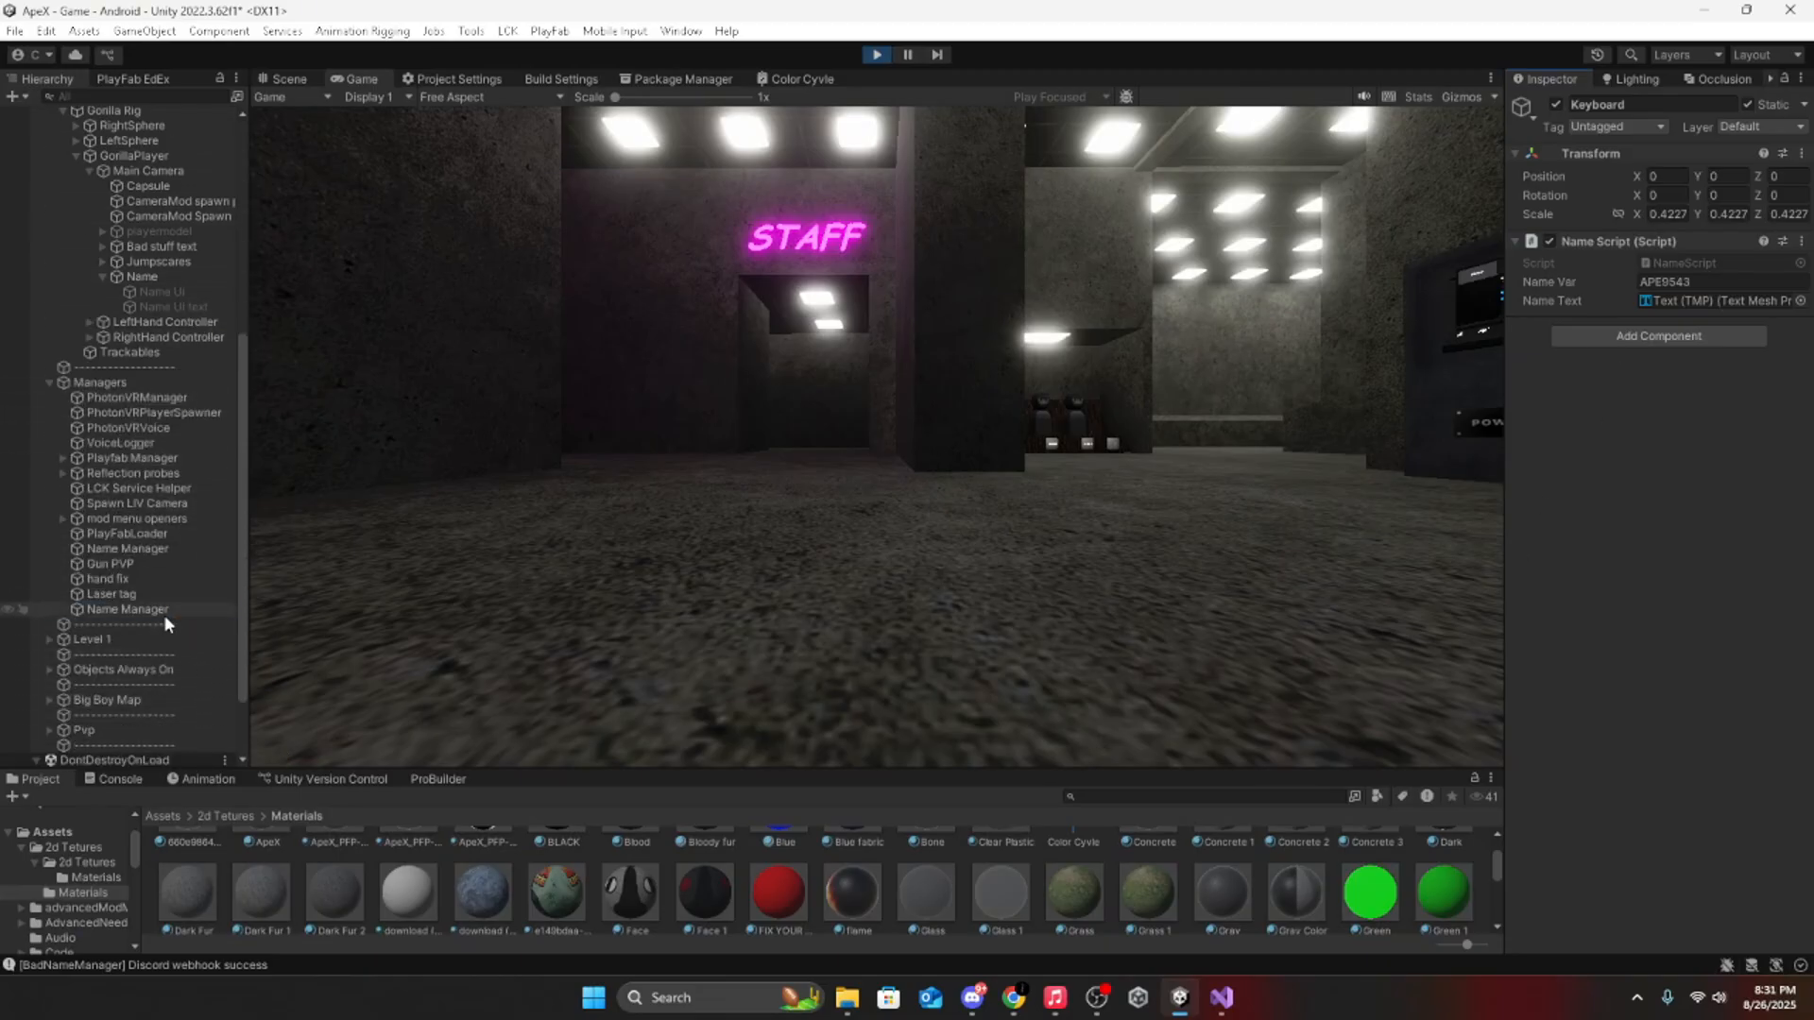
scroll(1725, 551, "down", 5)
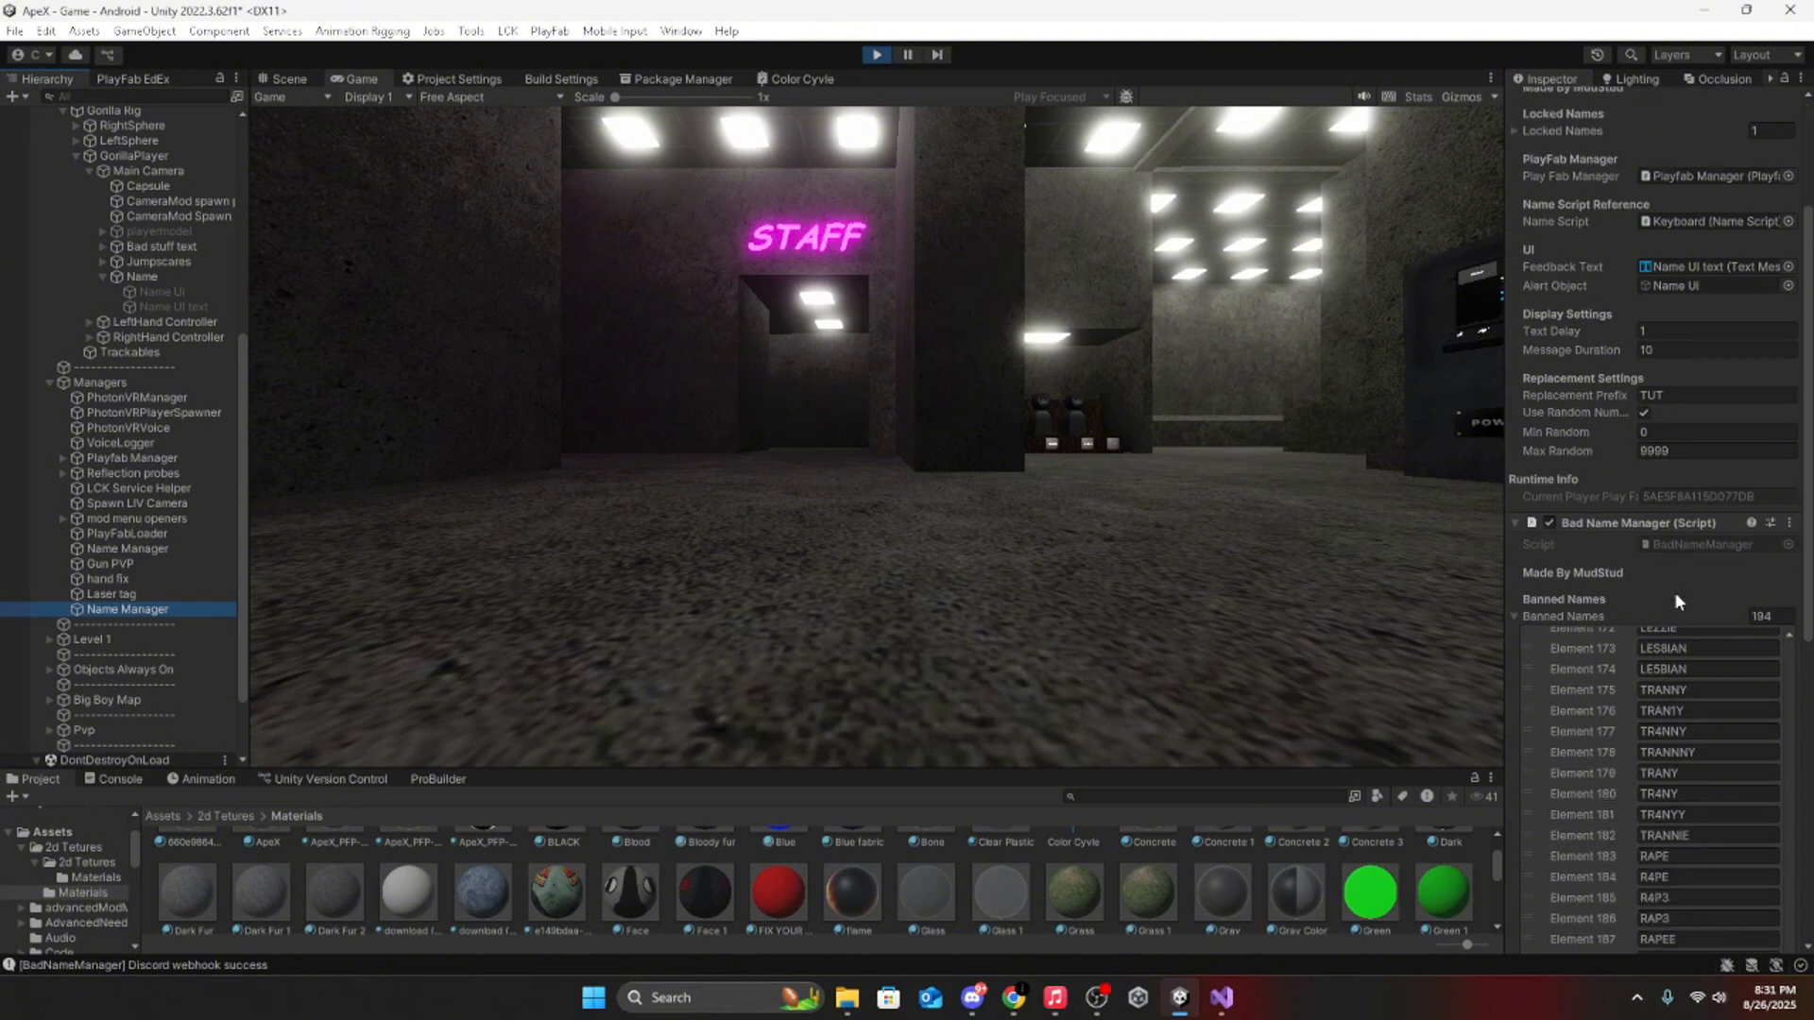
left_click(1574, 556)
scroll(1573, 556, "down", 1)
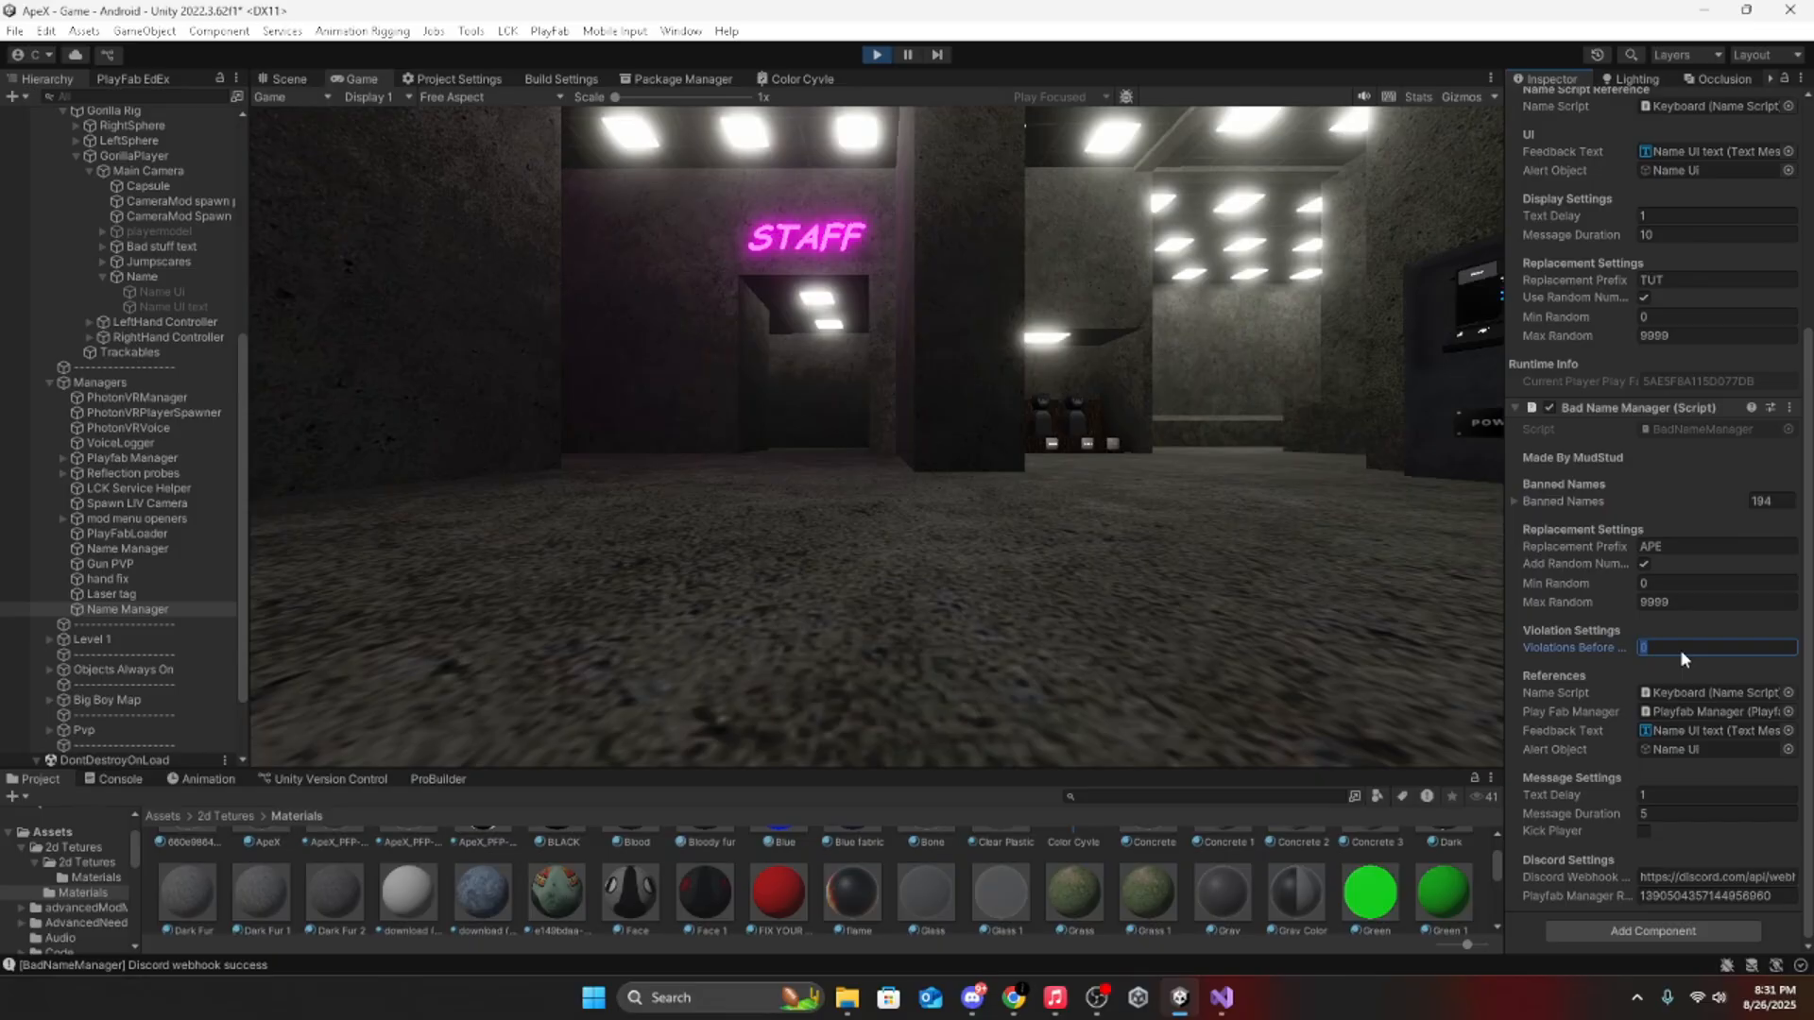
key("Return")
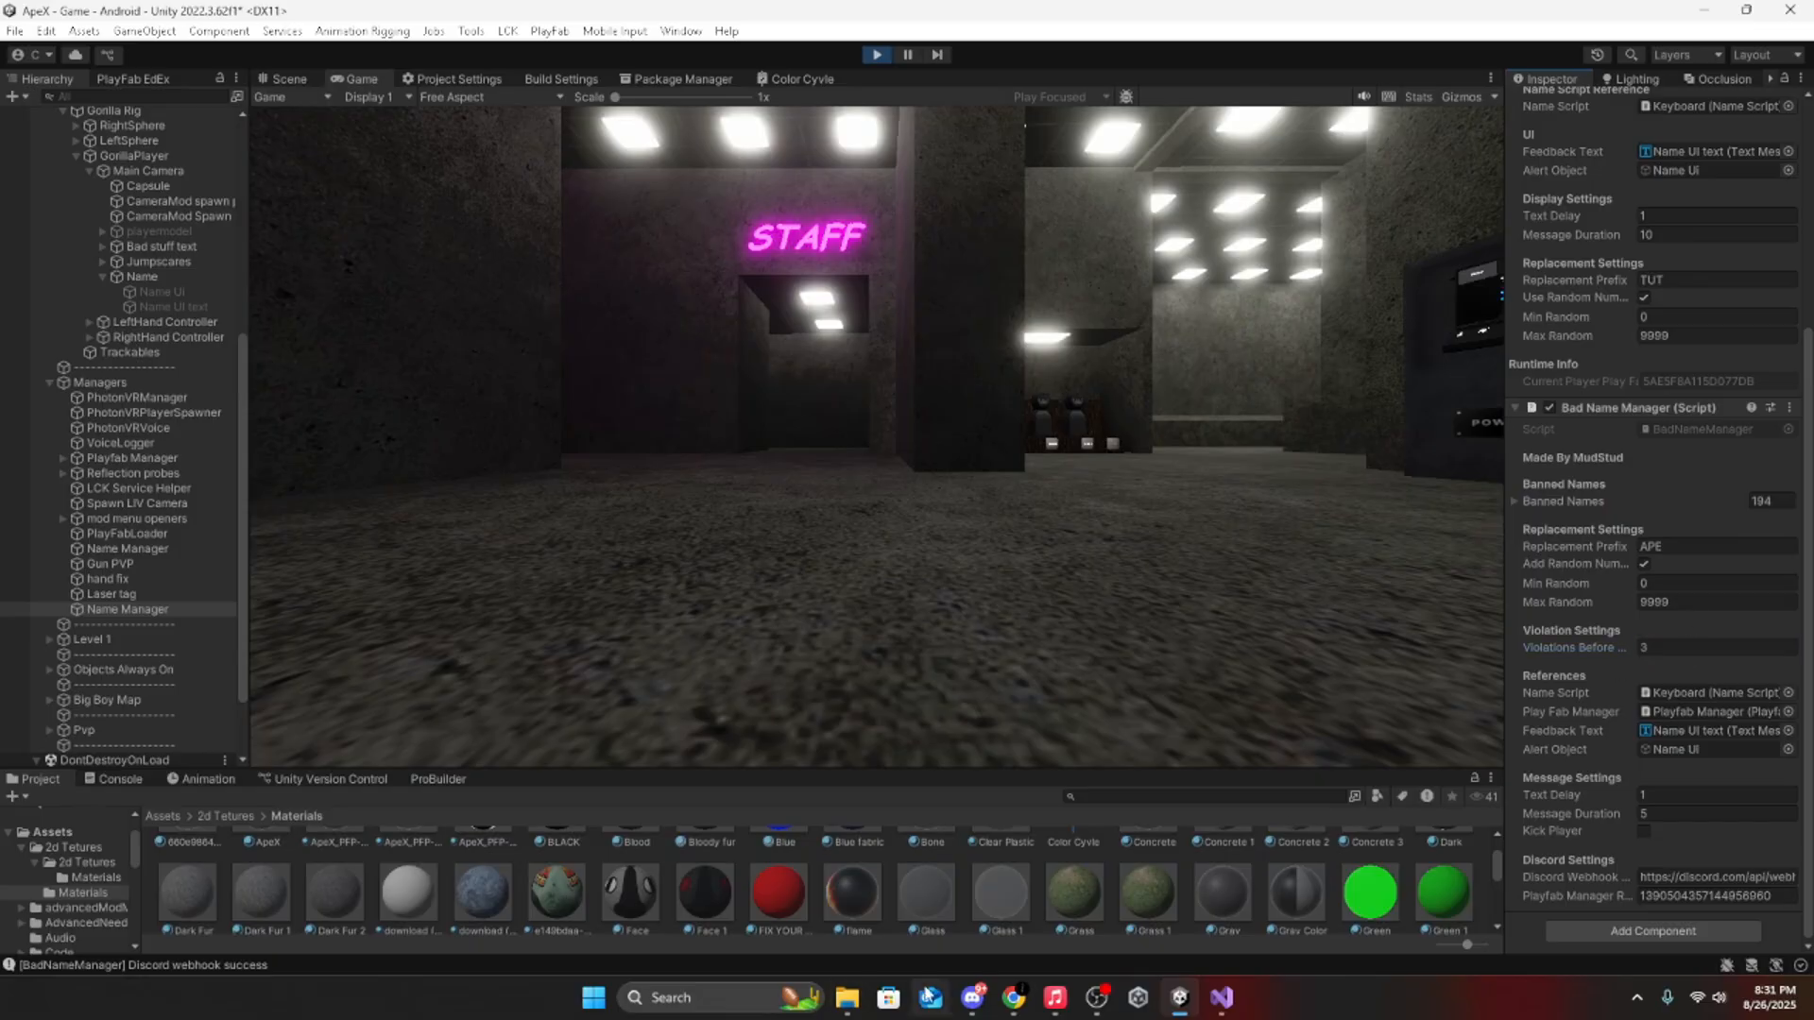
Step: Review the violation counts in Discord's latest bad-name report, and return to Unity to stop play mode
left_click(972, 1004)
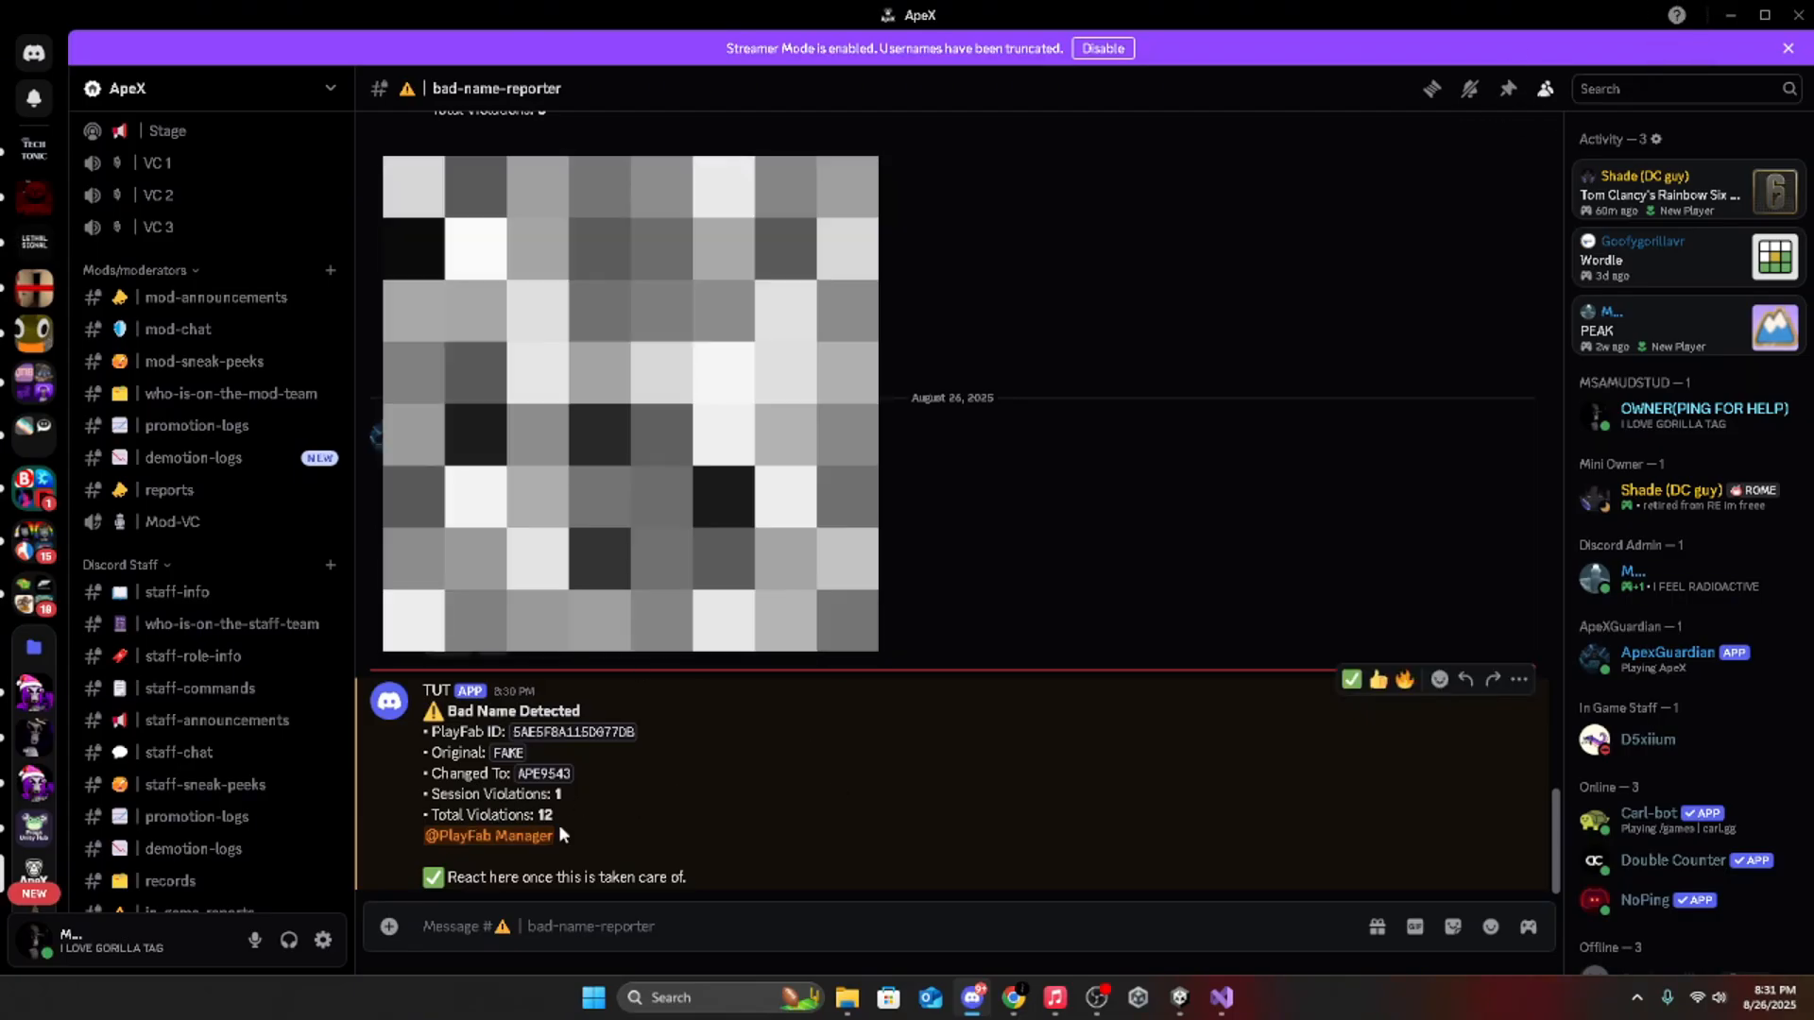
left_click_drag(572, 832, 414, 816)
left_click(705, 813)
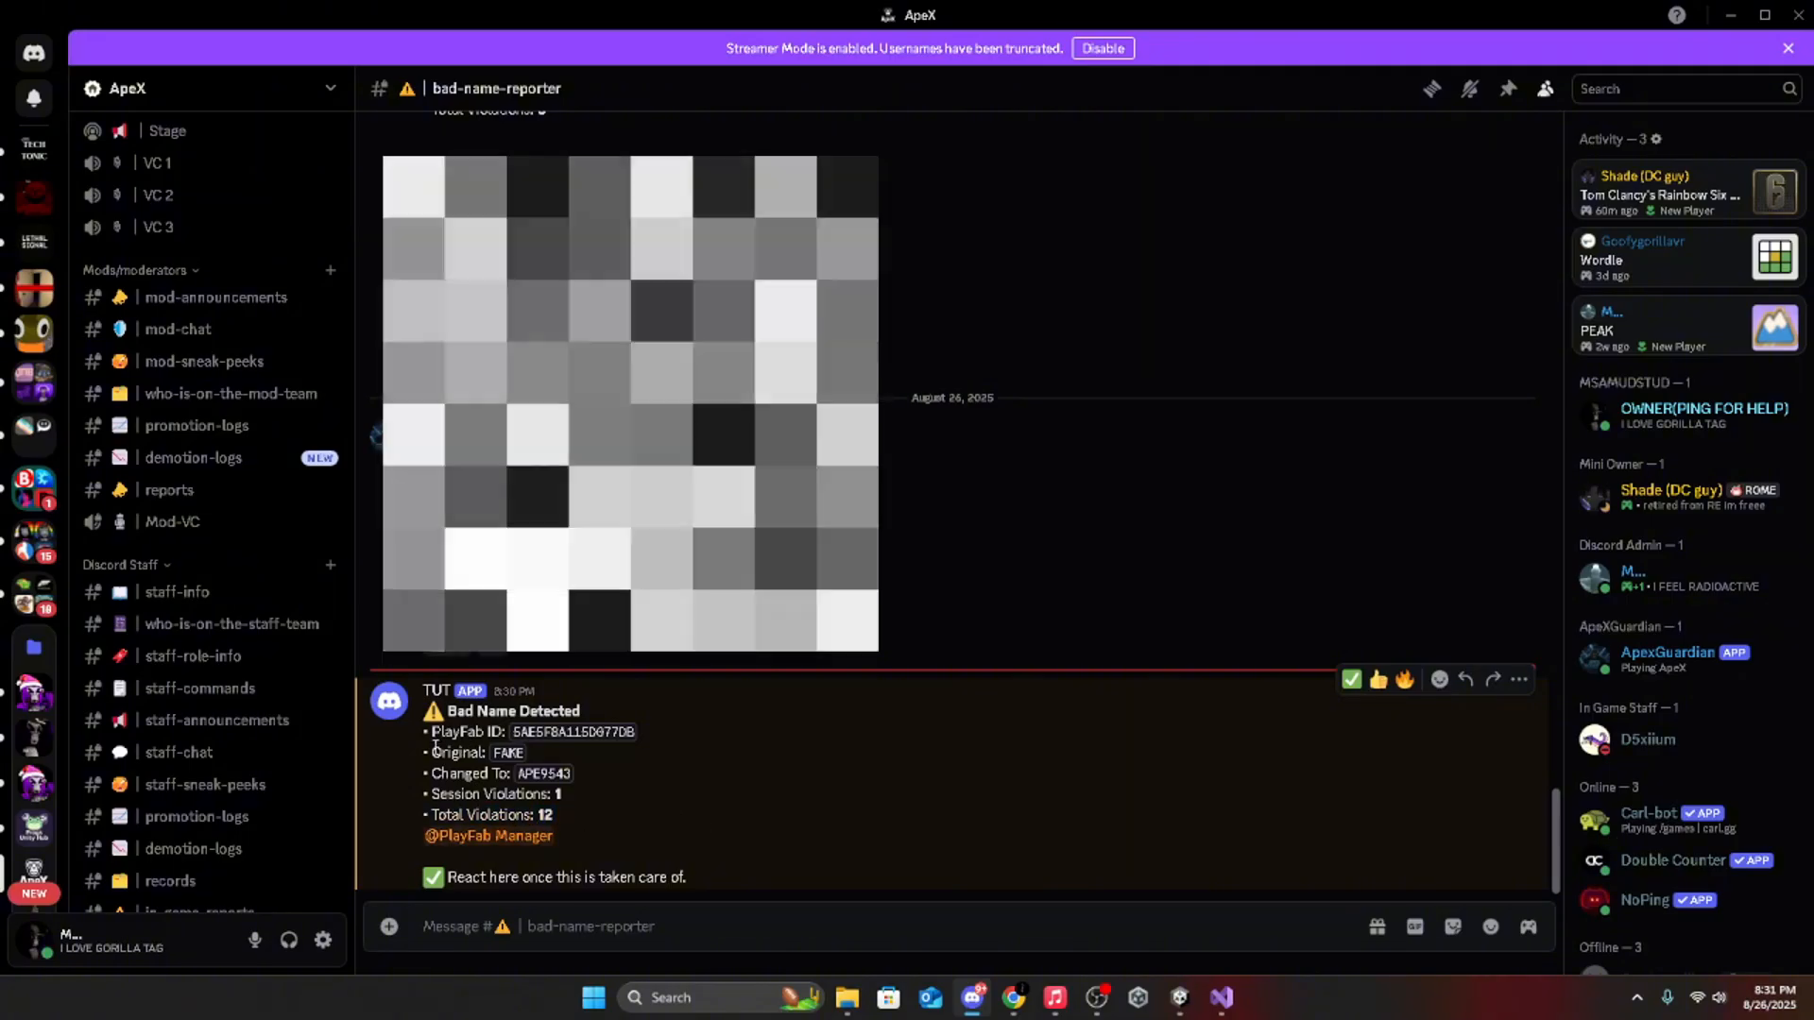
left_click(1735, 14)
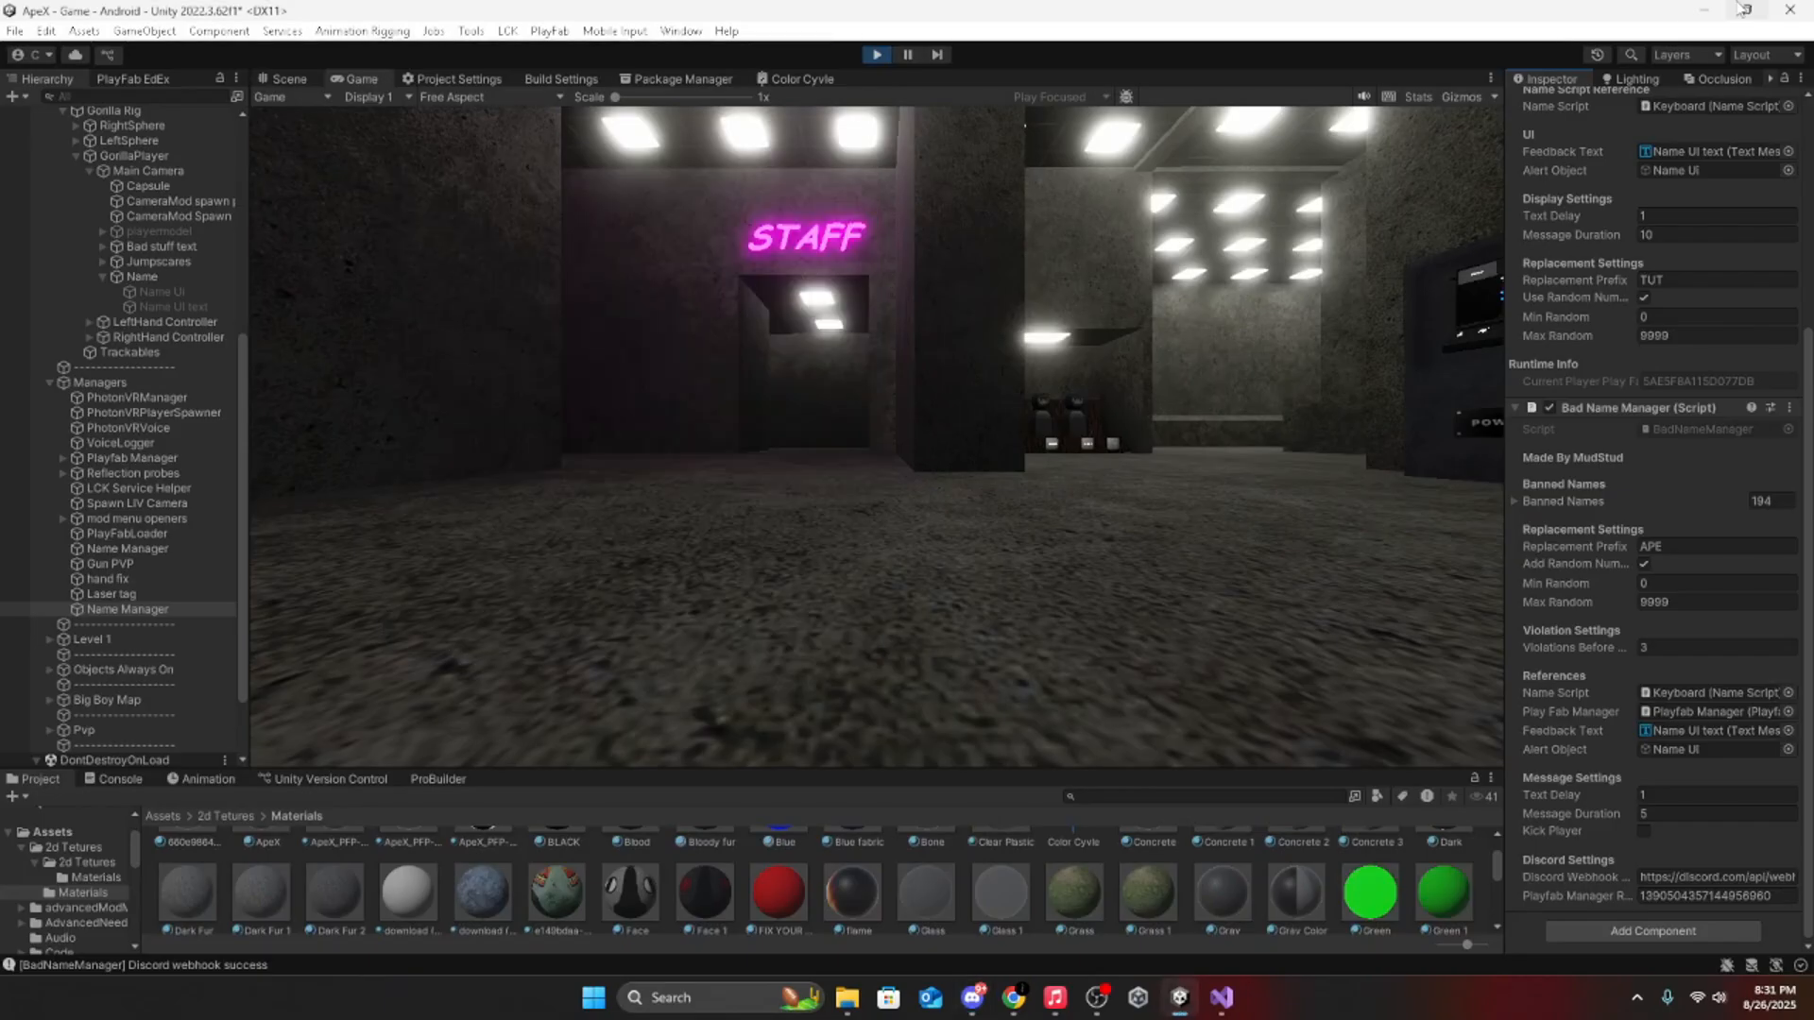
left_click(878, 54)
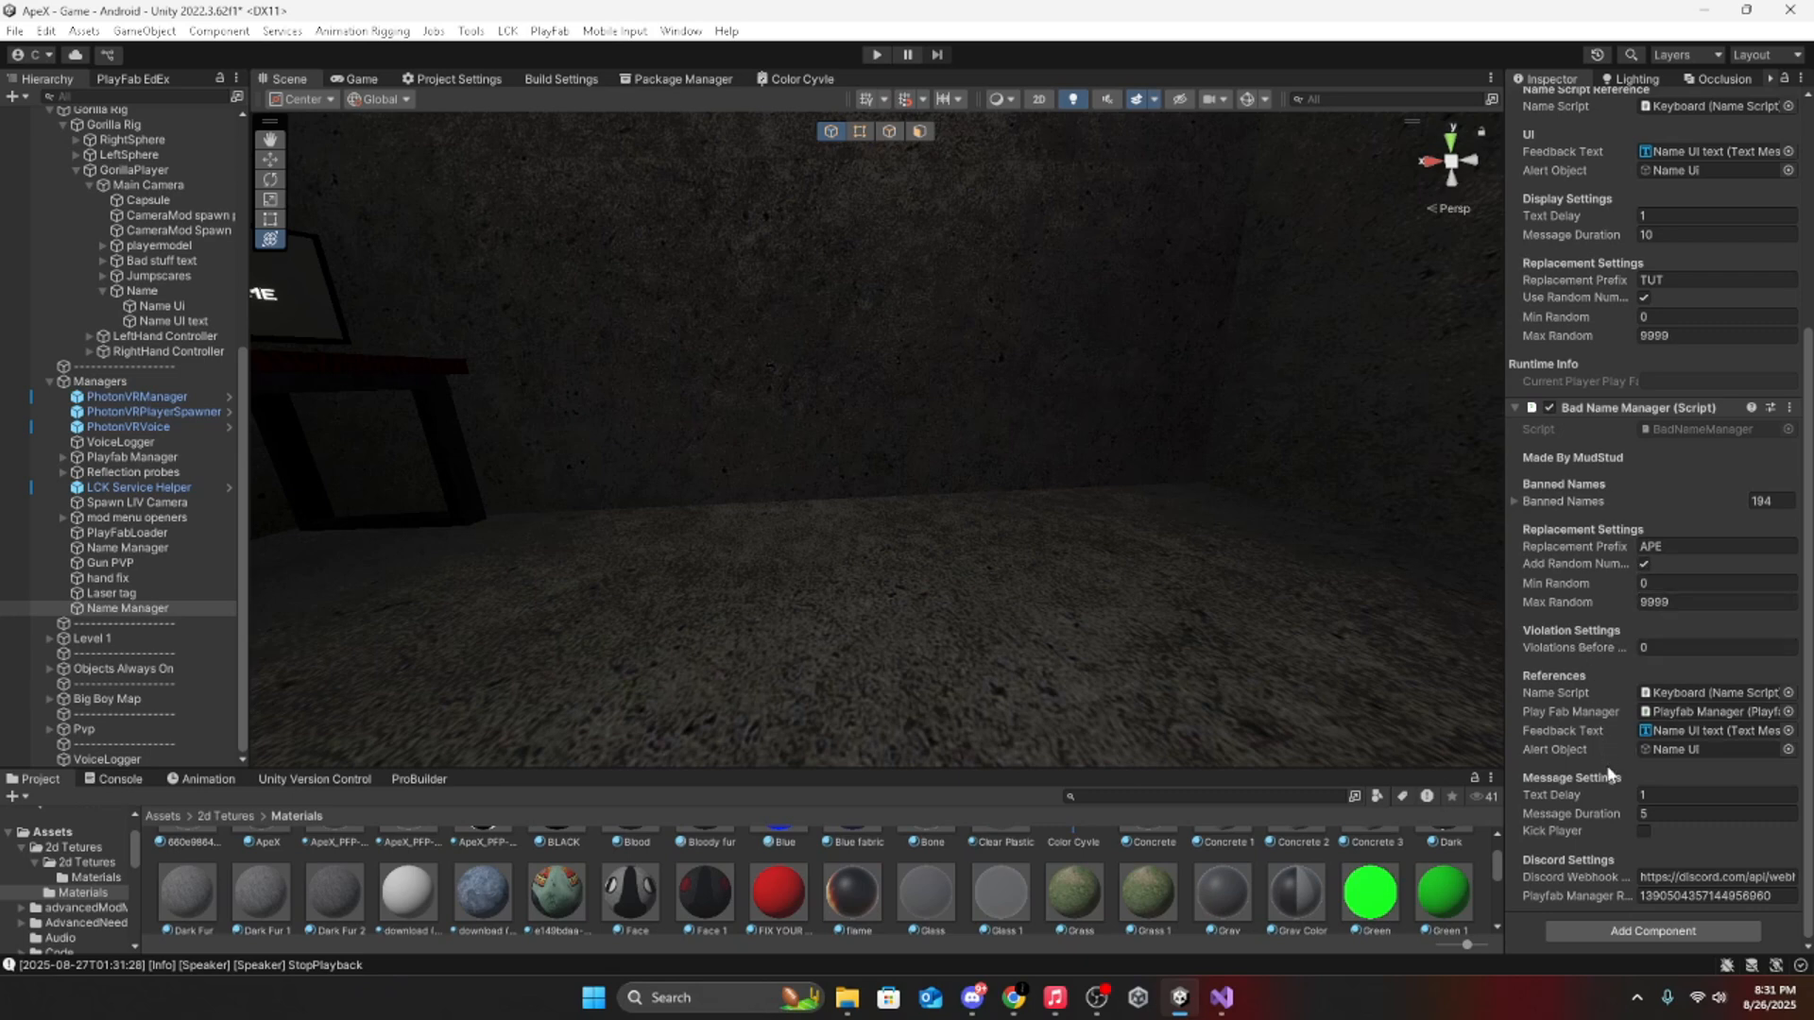
Step: Switch to Discord and open the NameManager channel of the Frogs unity hub server
left_click(1096, 999)
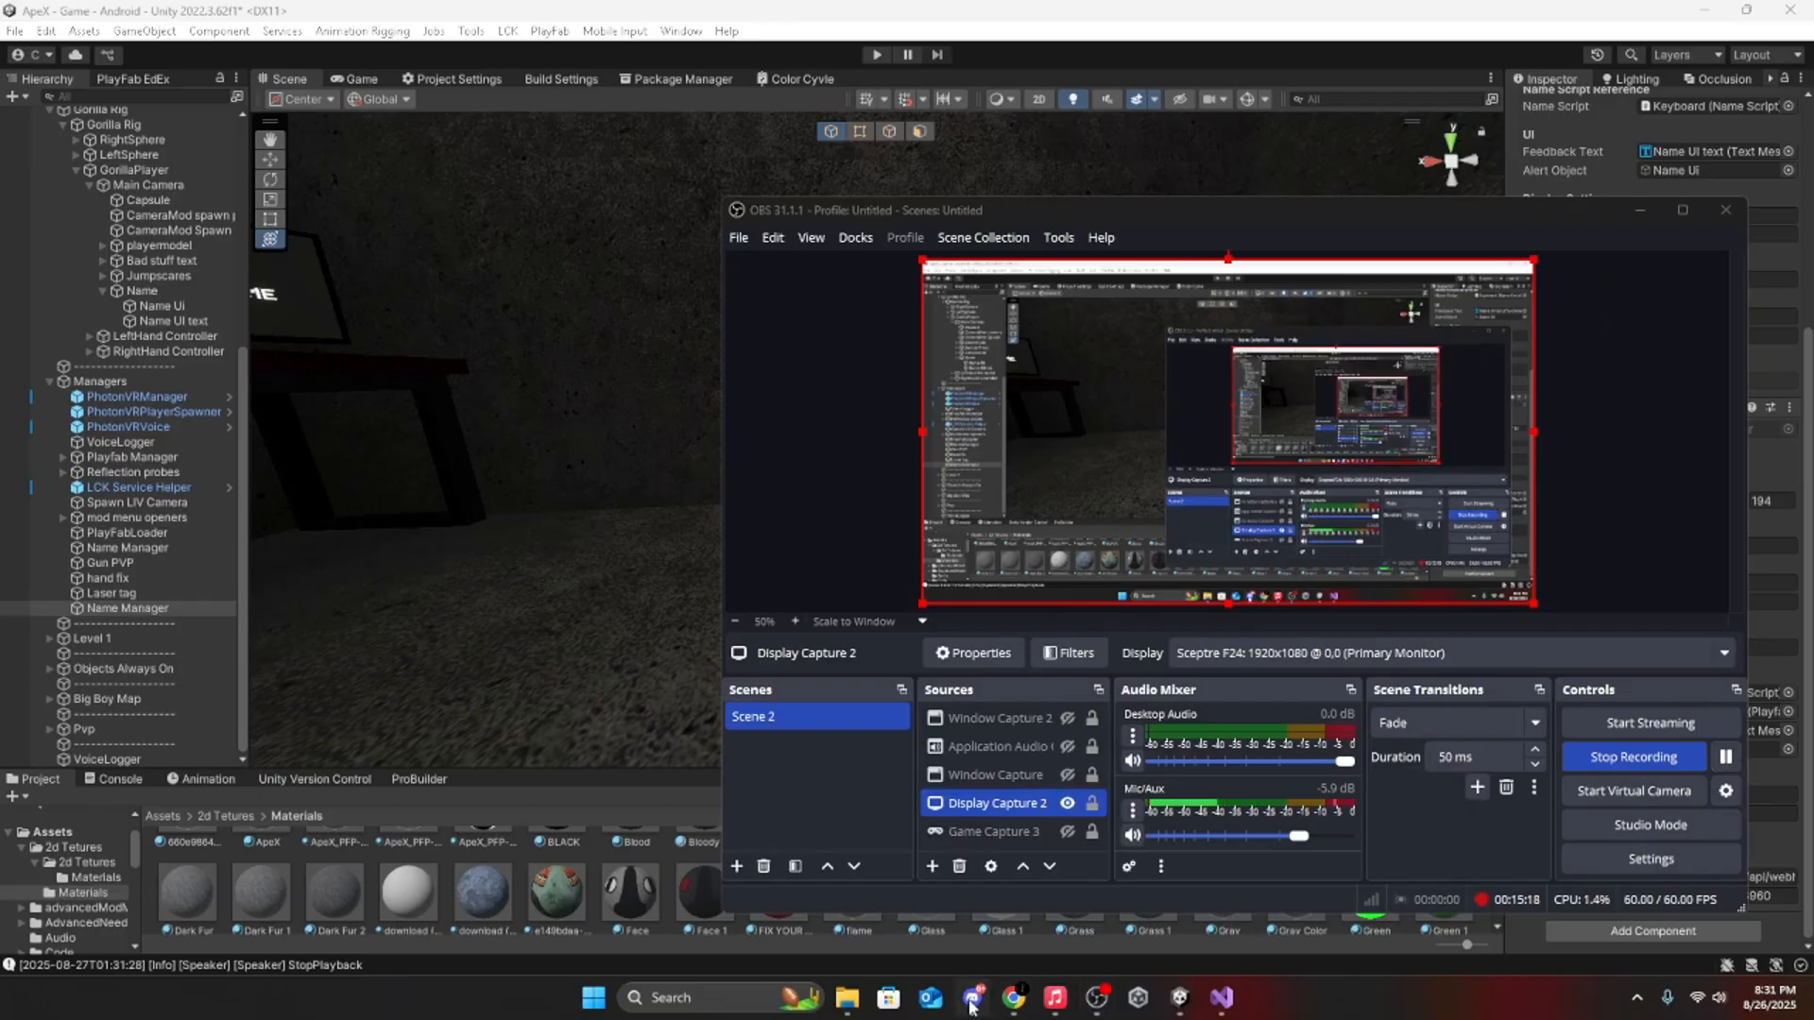
left_click(972, 998)
scroll(280, 424, "up", 10)
scroll(255, 416, "up", 5)
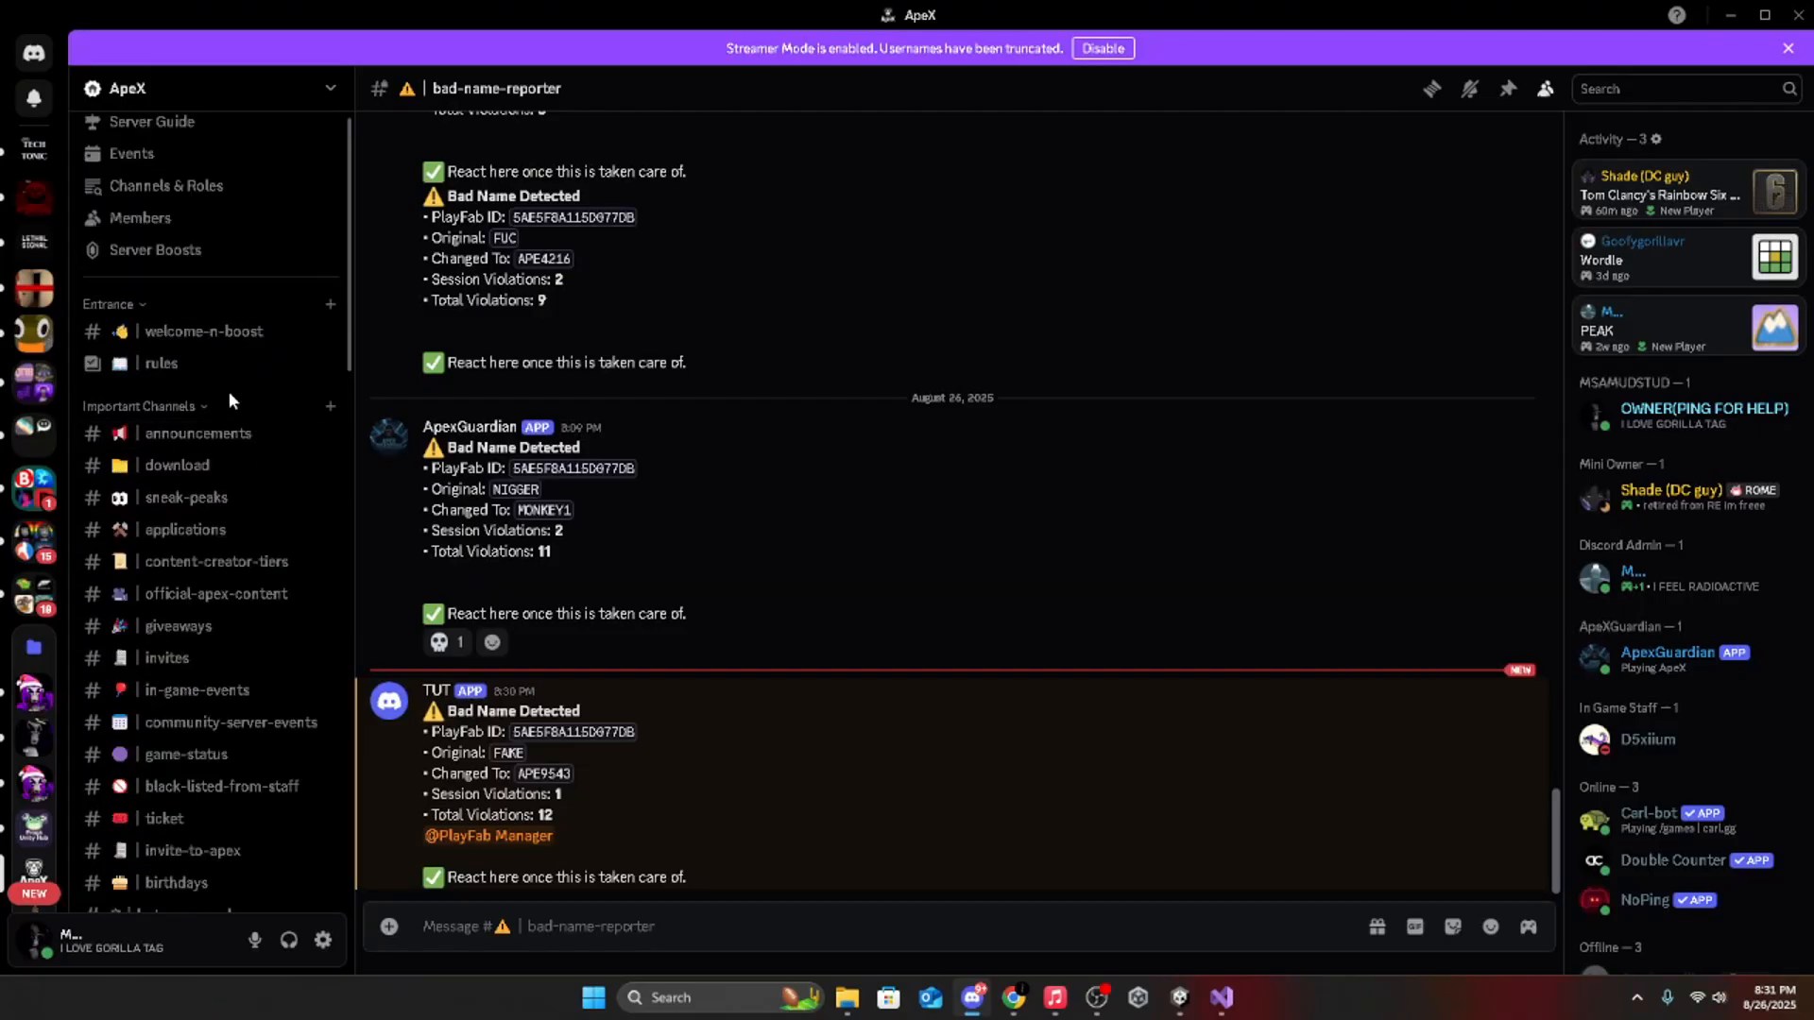
scroll(235, 417, "down", 1)
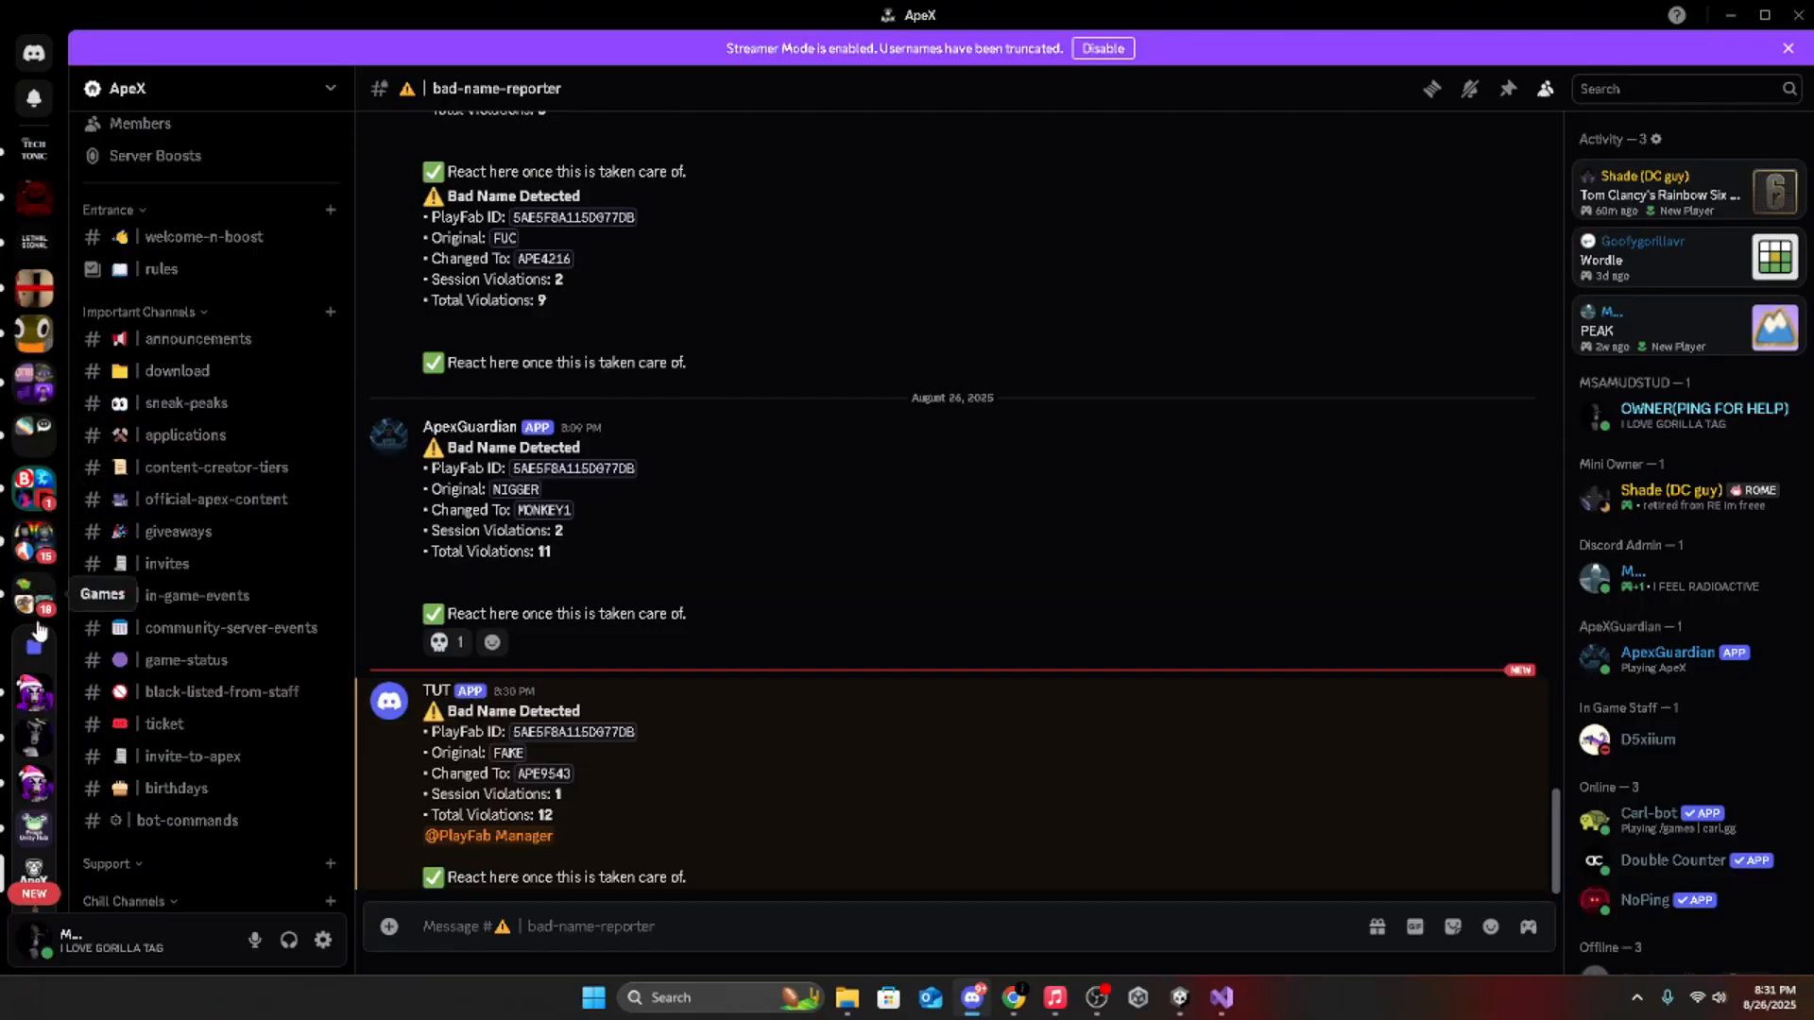
left_click(32, 831)
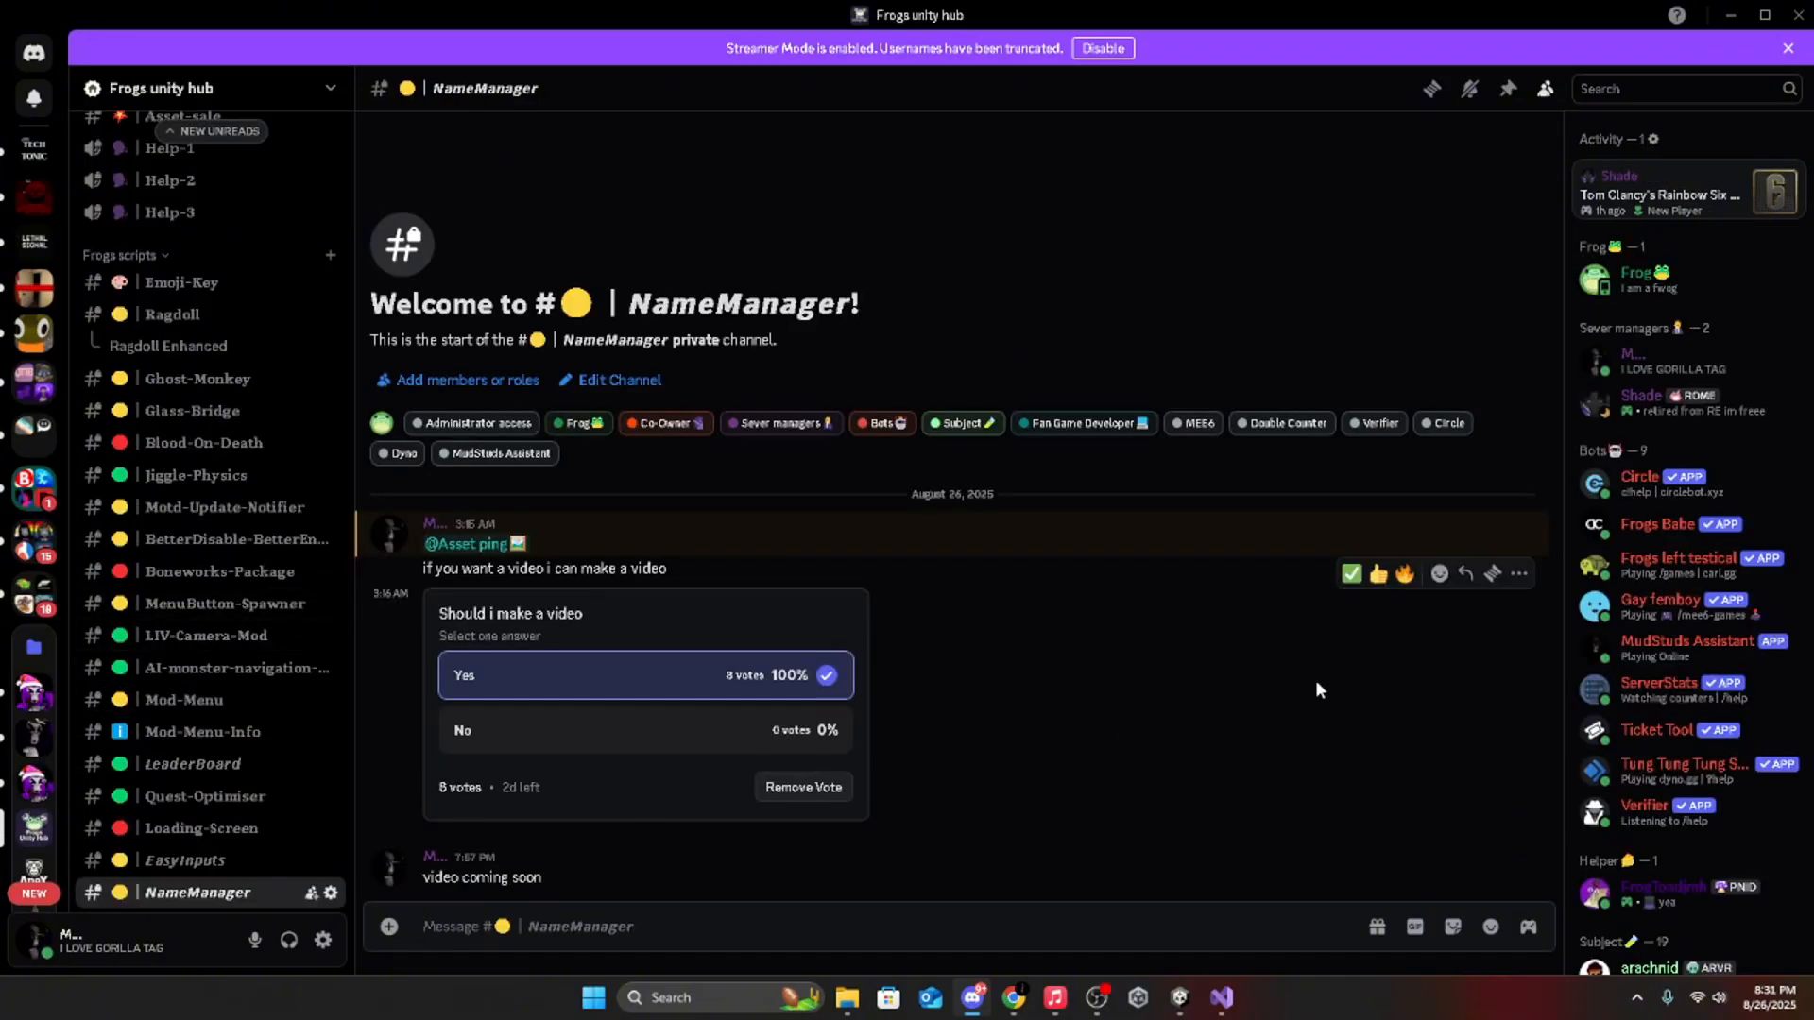
Step: Open the Frogs unity hub's Help channel and examine how a help request pings the Helper role
scroll(236, 491, "up", 4)
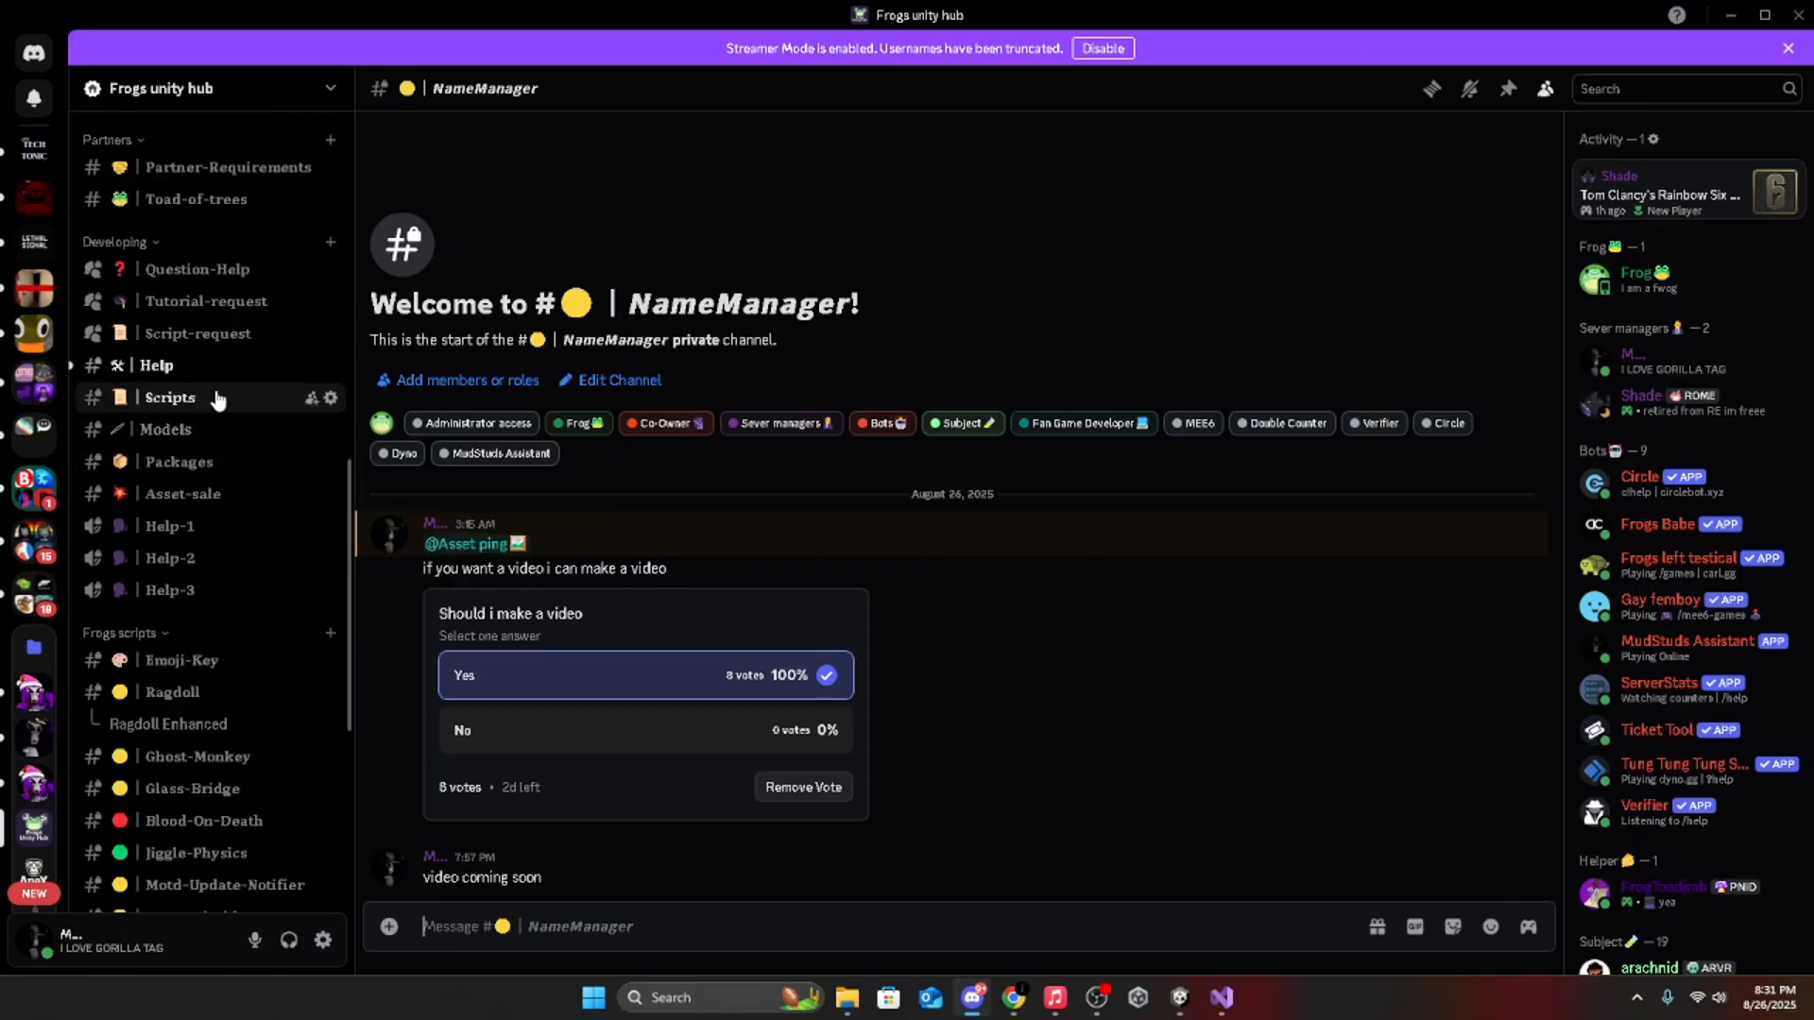
left_click(159, 368)
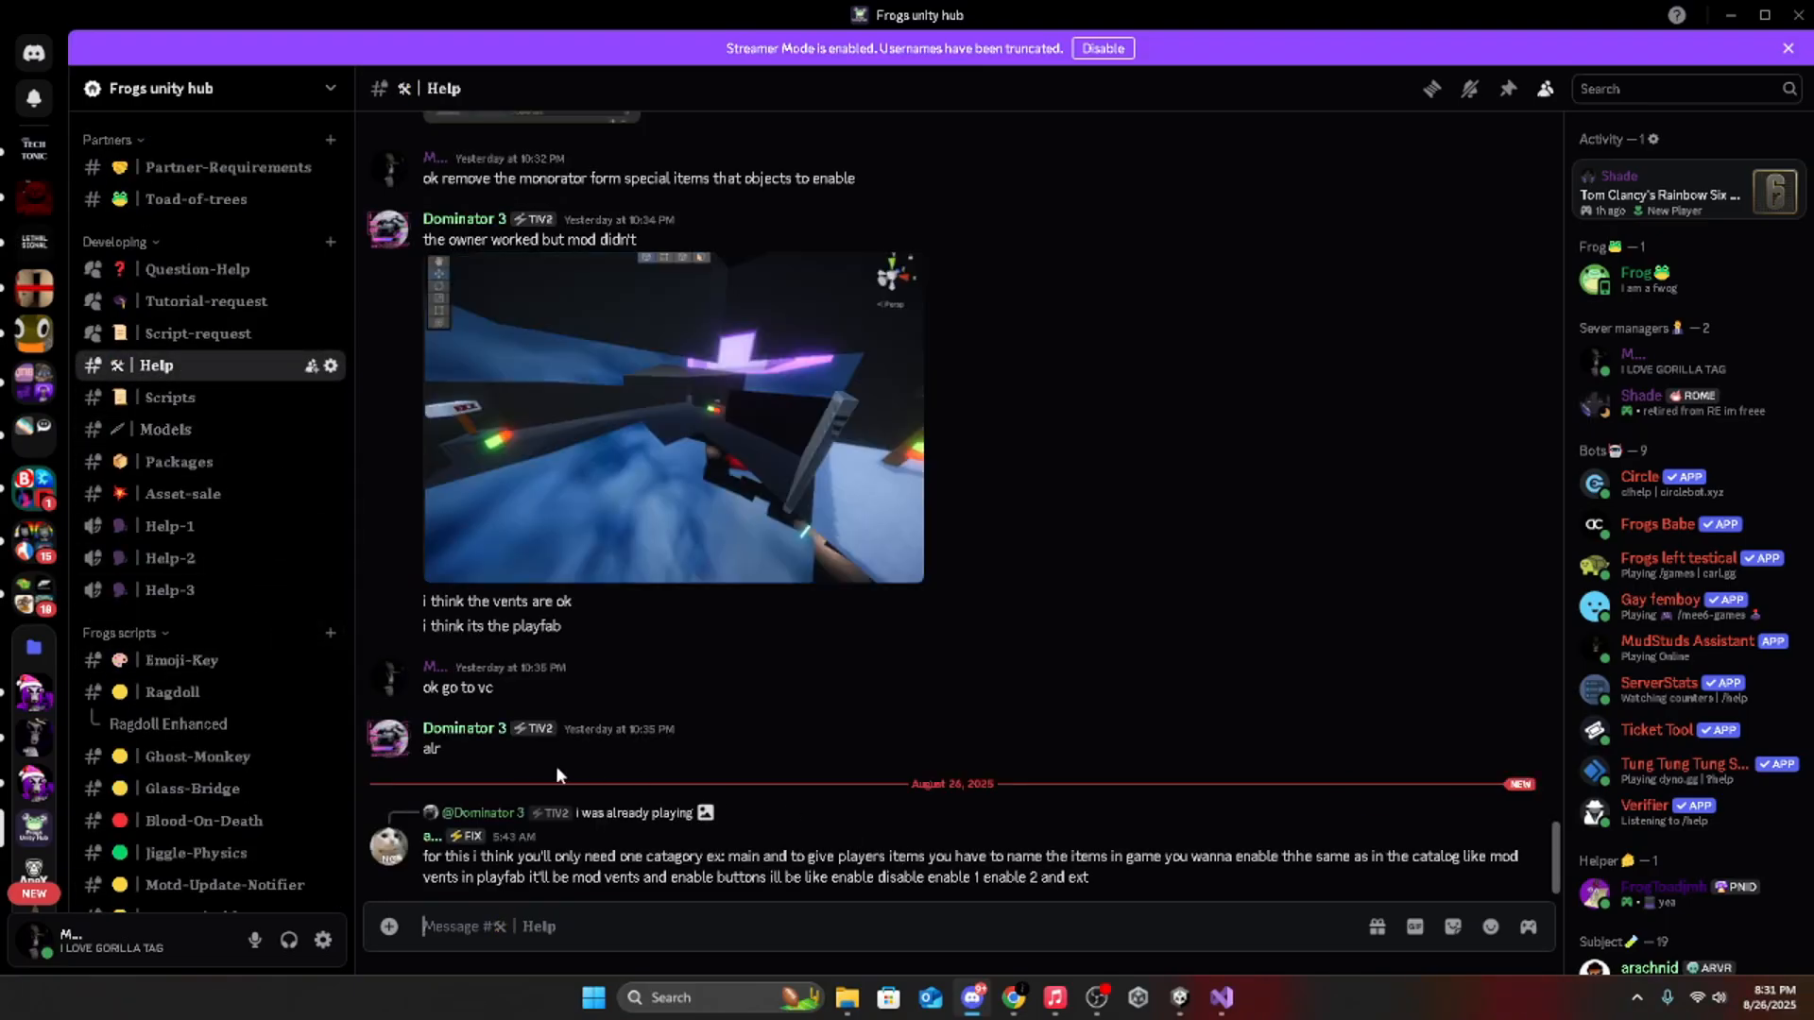
scroll(556, 770, "up", 4)
scroll(534, 427, "up", 5)
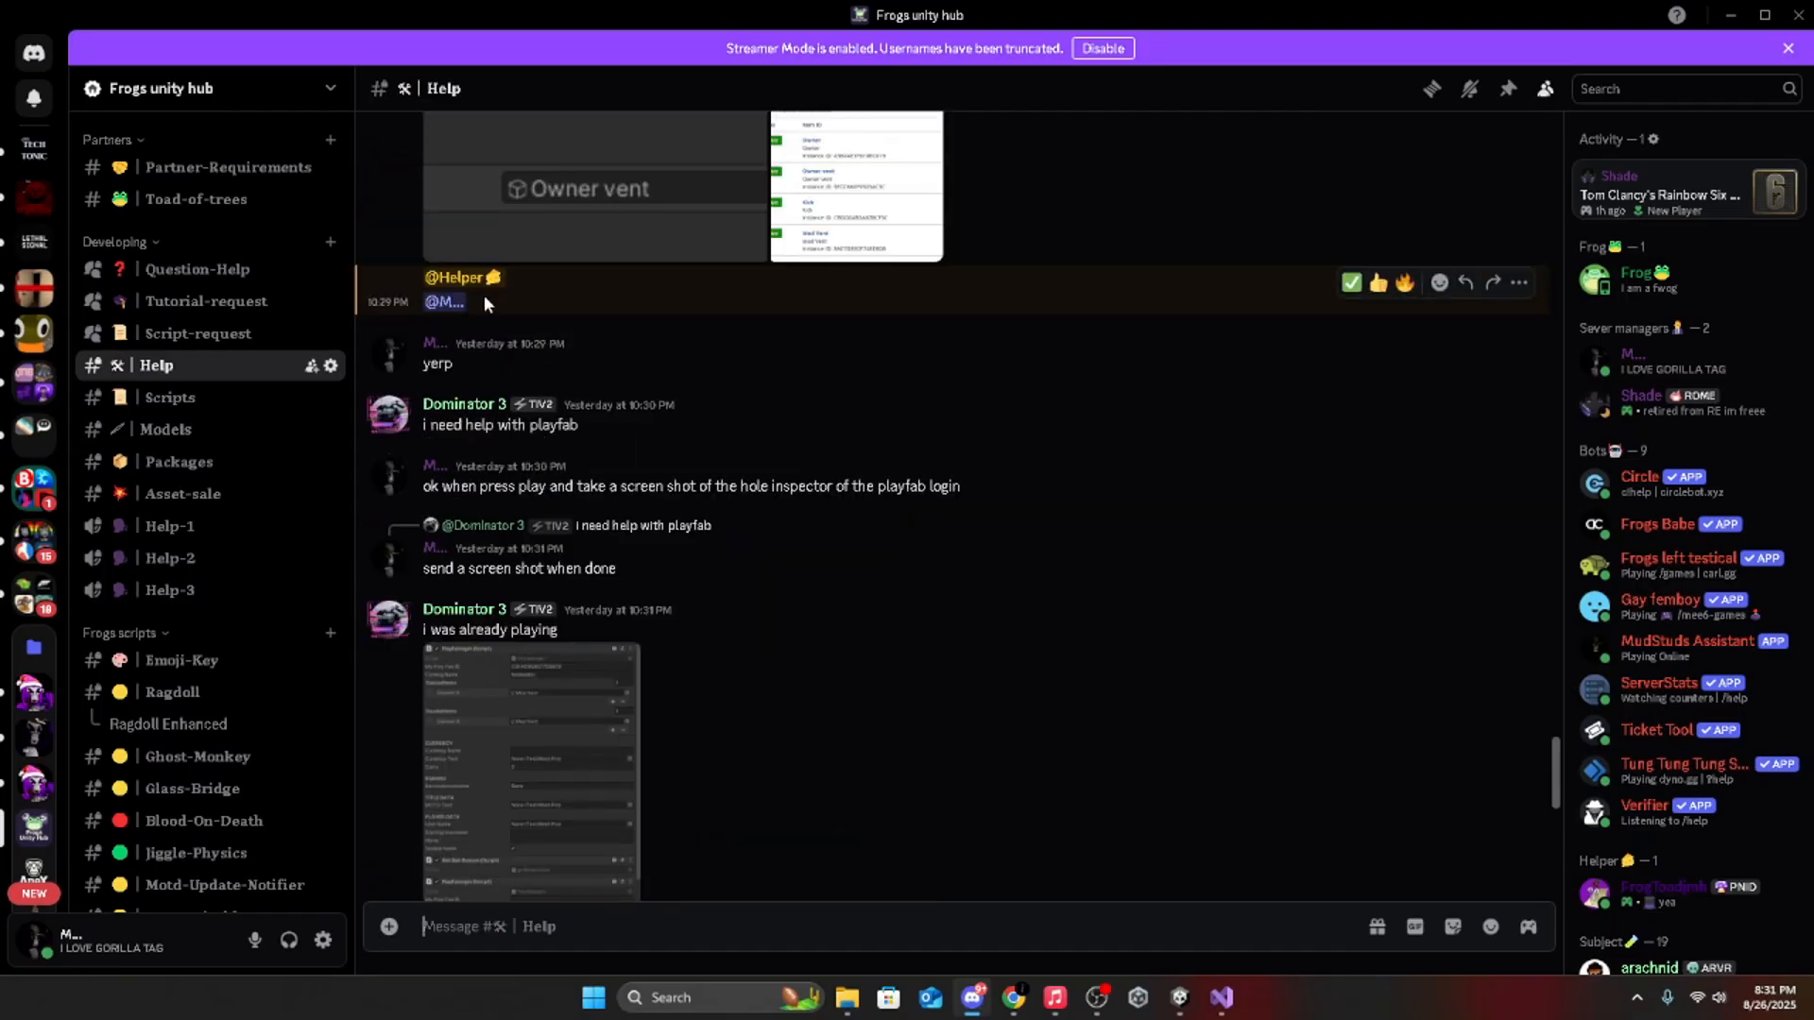
scroll(484, 302, "up", 2)
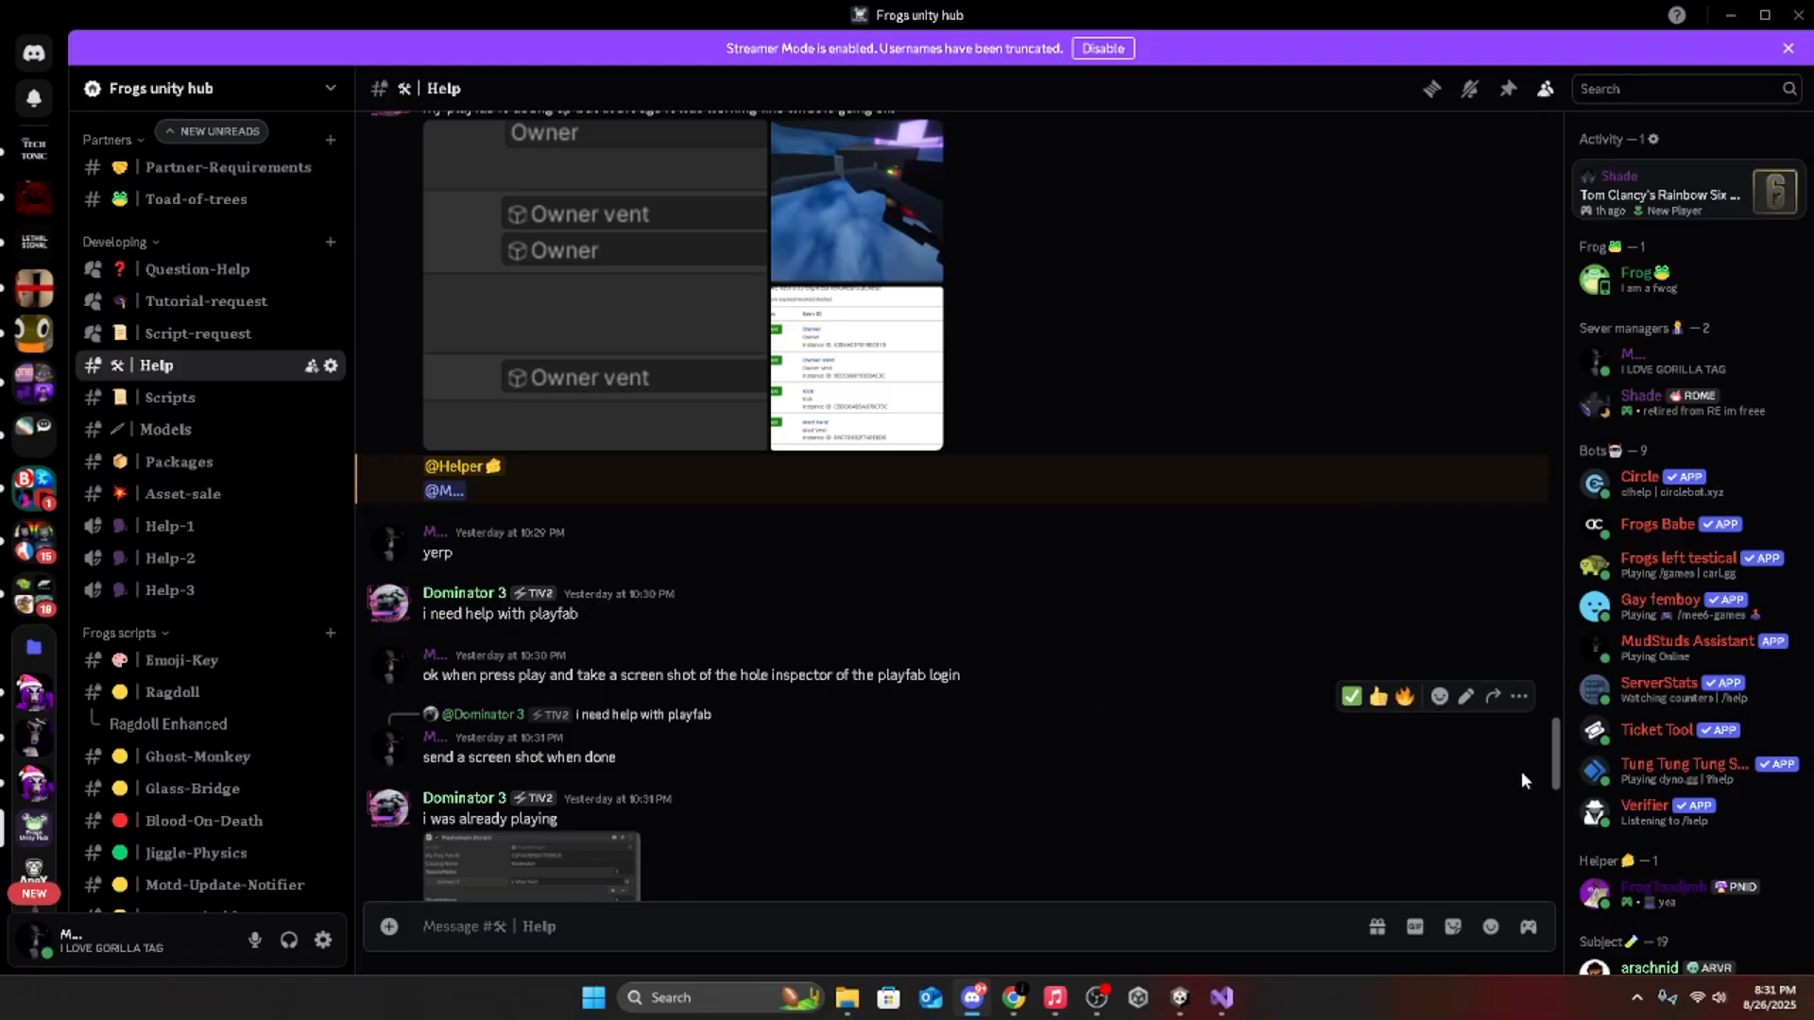
scroll(932, 735, "down", 5)
scroll(932, 735, "down", 6)
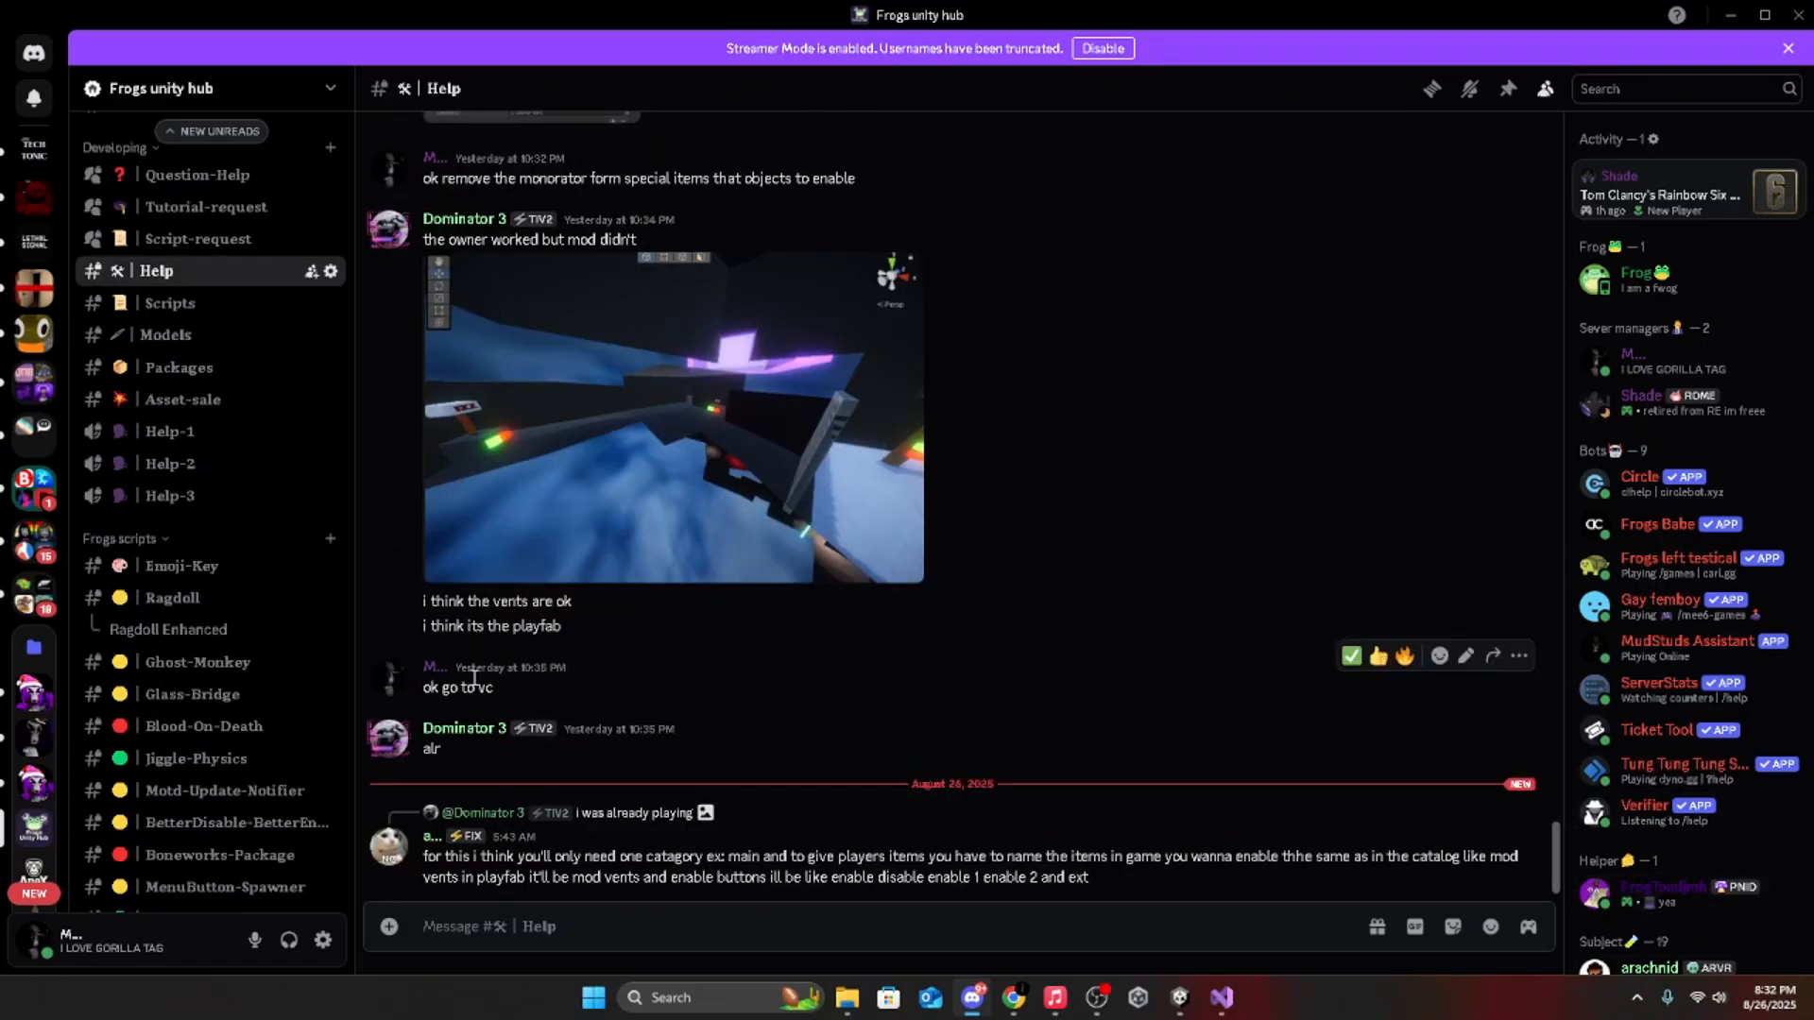
left_click_drag(475, 680, 421, 687)
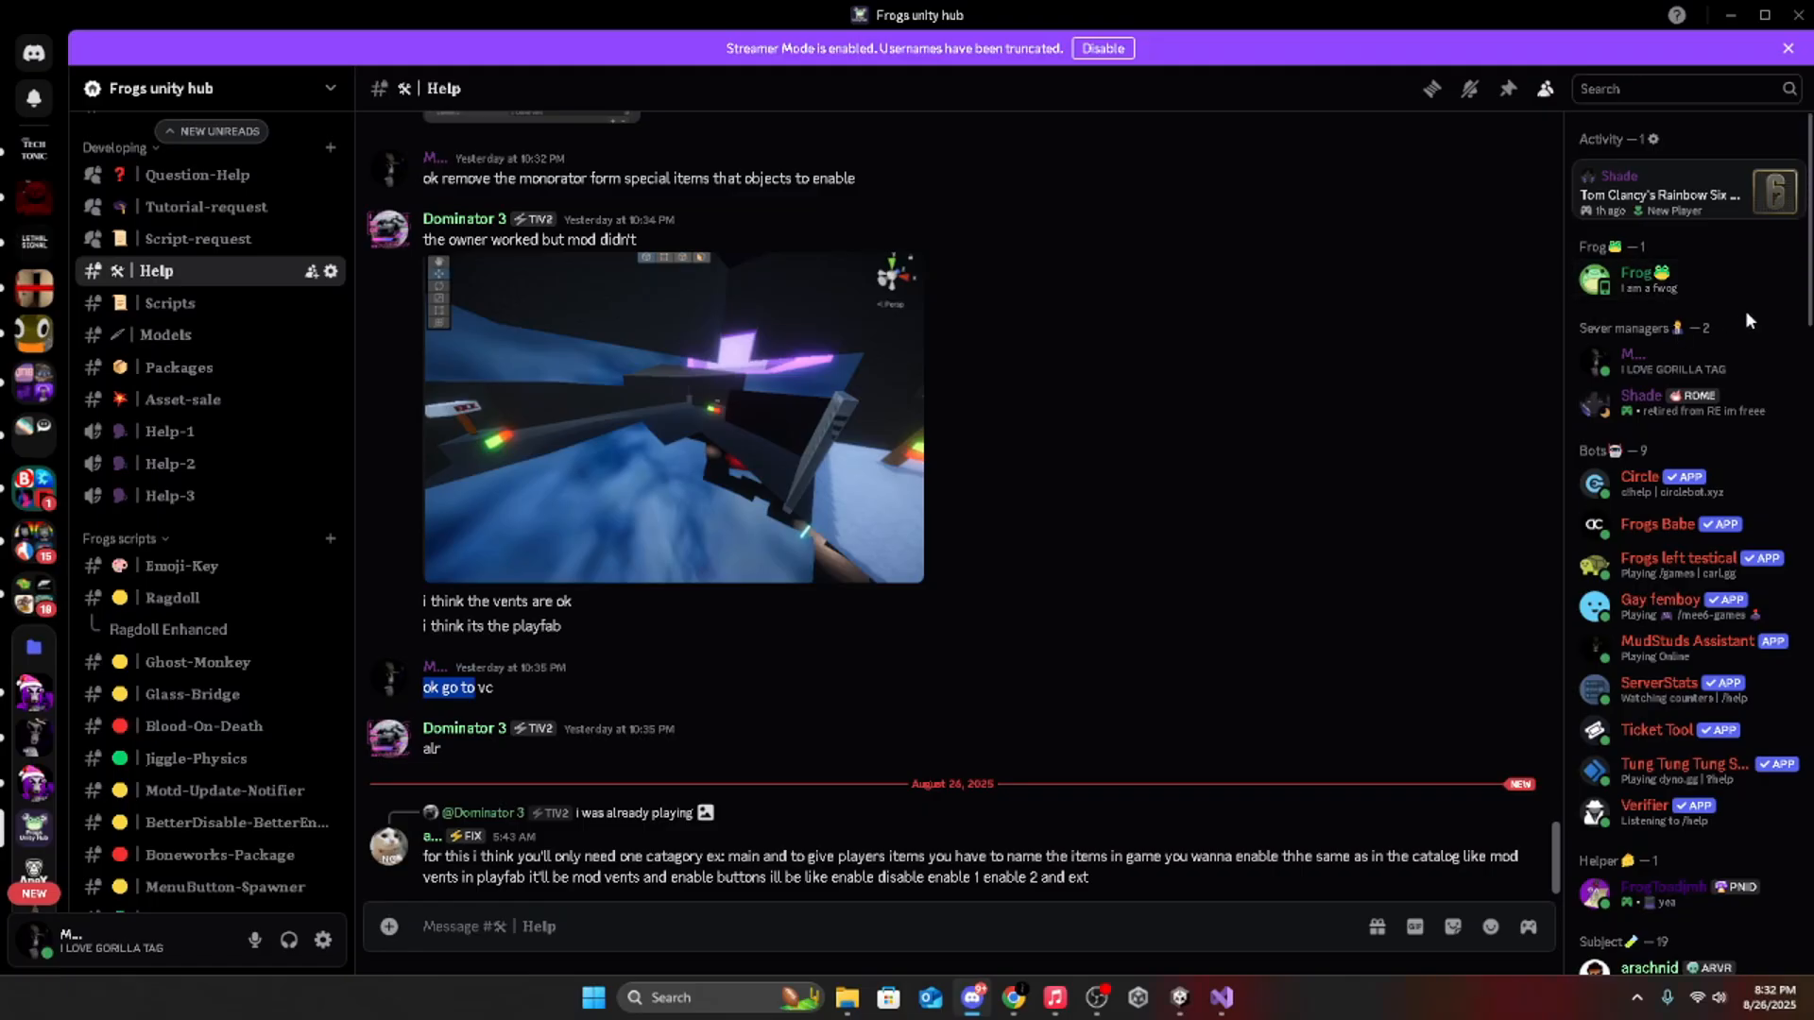
left_click(1722, 12)
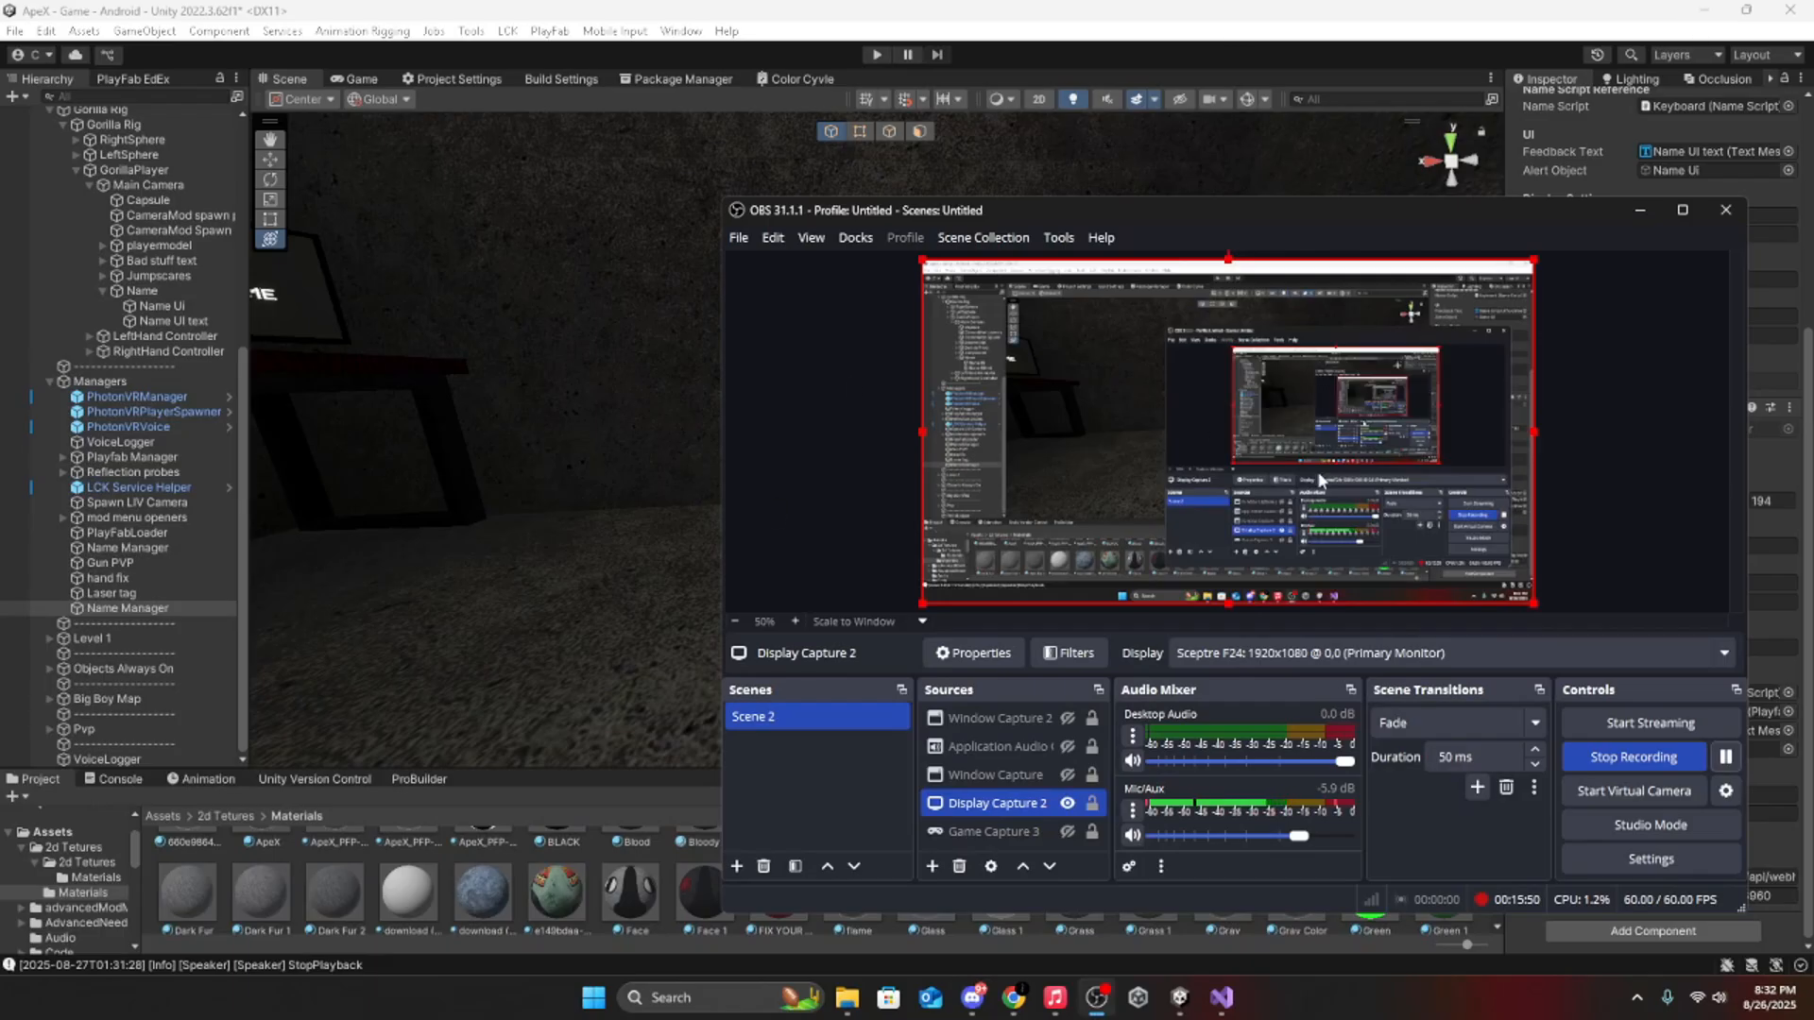
Step: Return to Discord and view the server manager's own profile card and the Helper ping in the Help channel
mouse_move(1054, 1013)
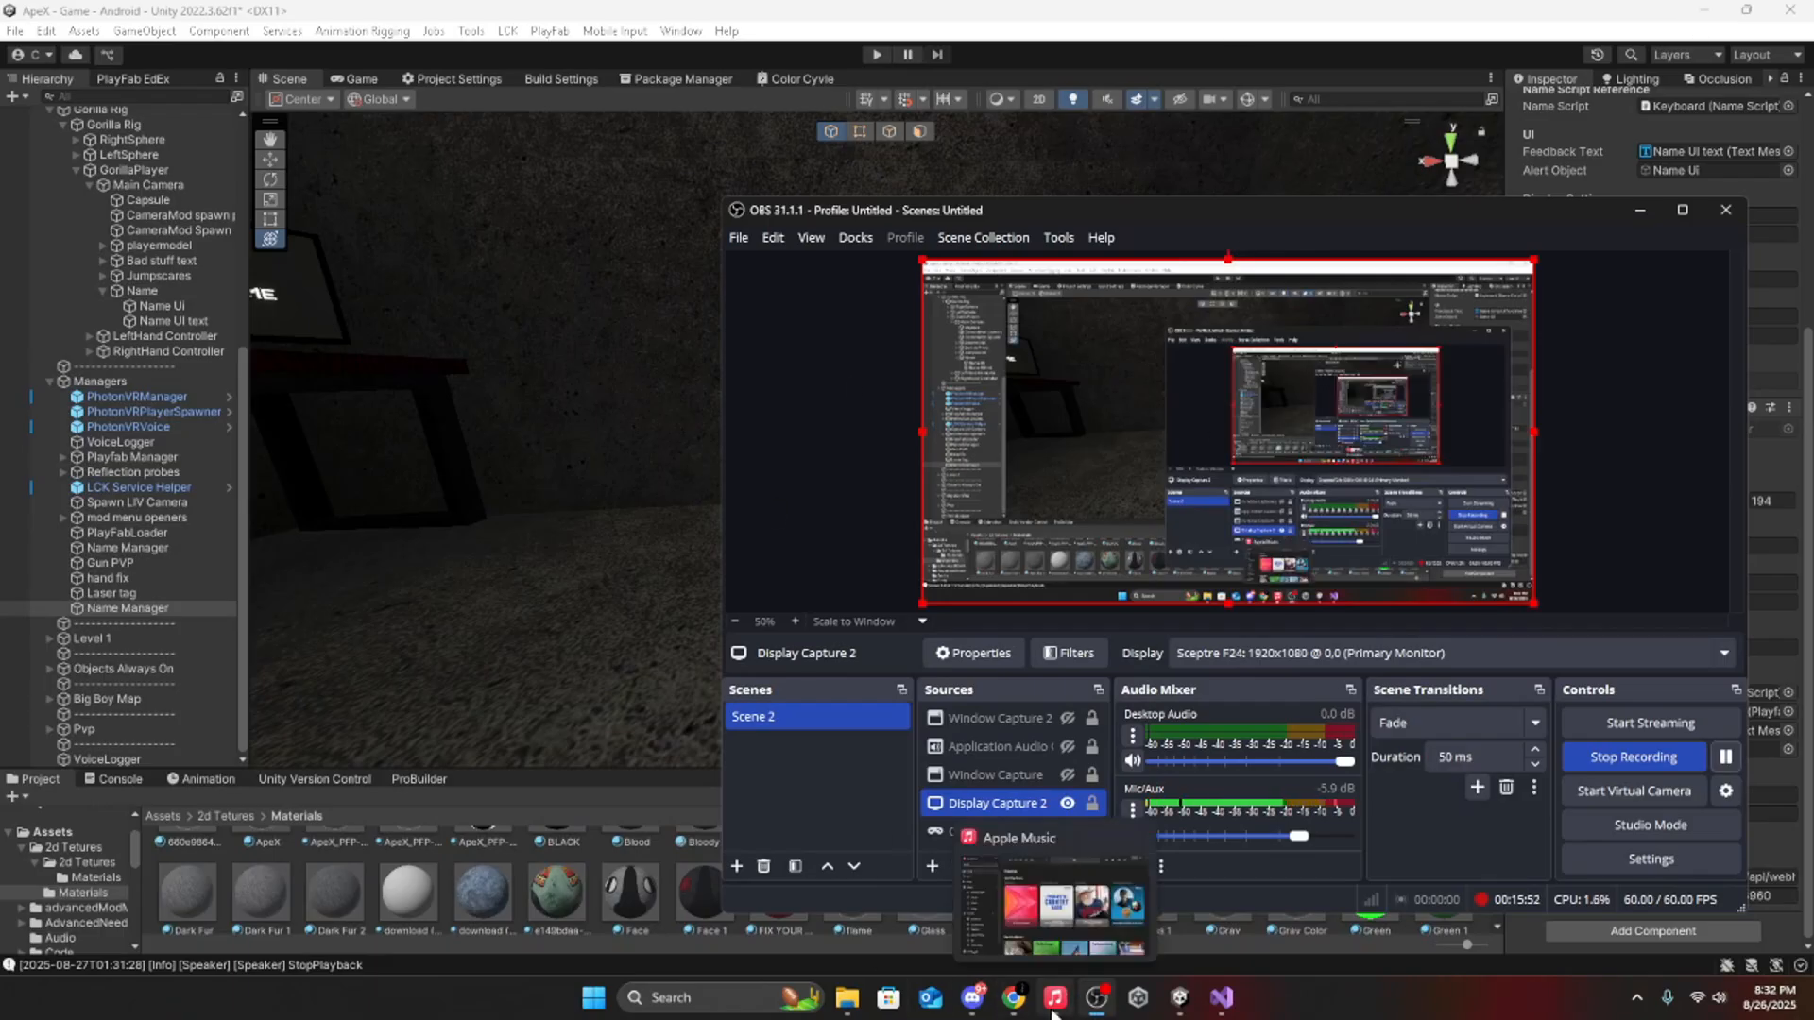
mouse_move(1189, 1009)
left_click(973, 998)
left_click(1668, 363)
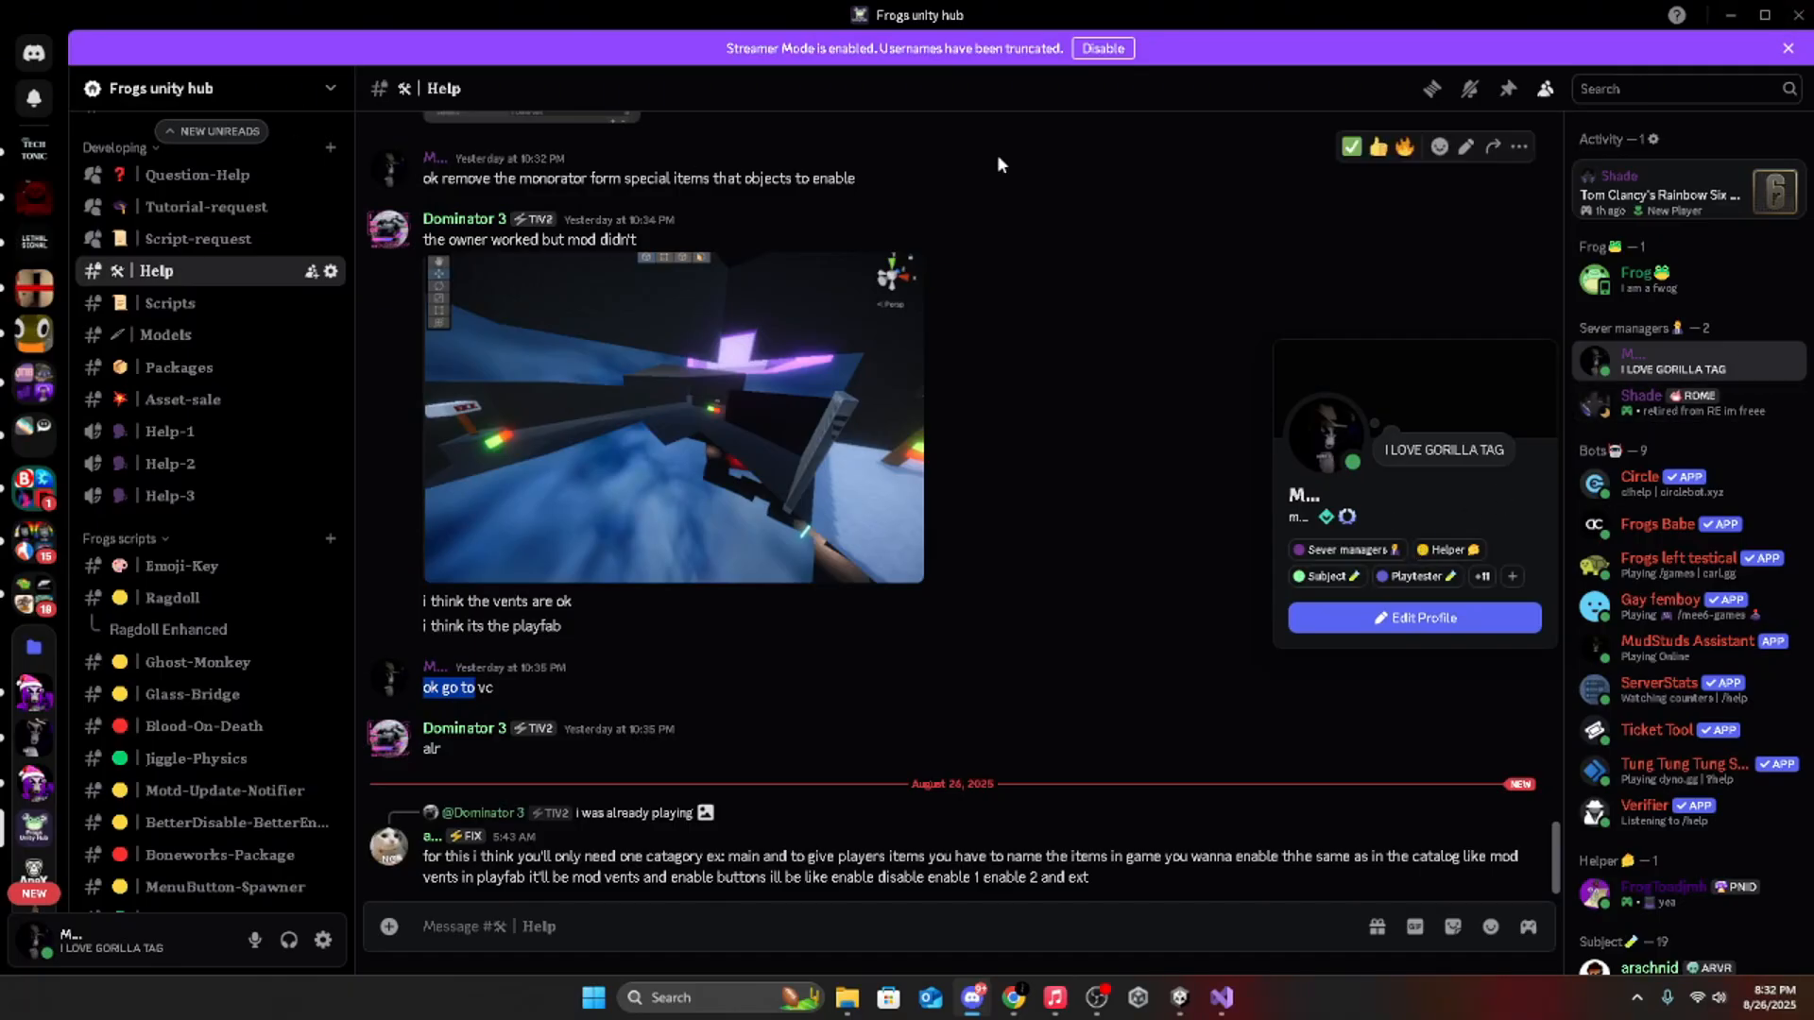
scroll(769, 294, "up", 10)
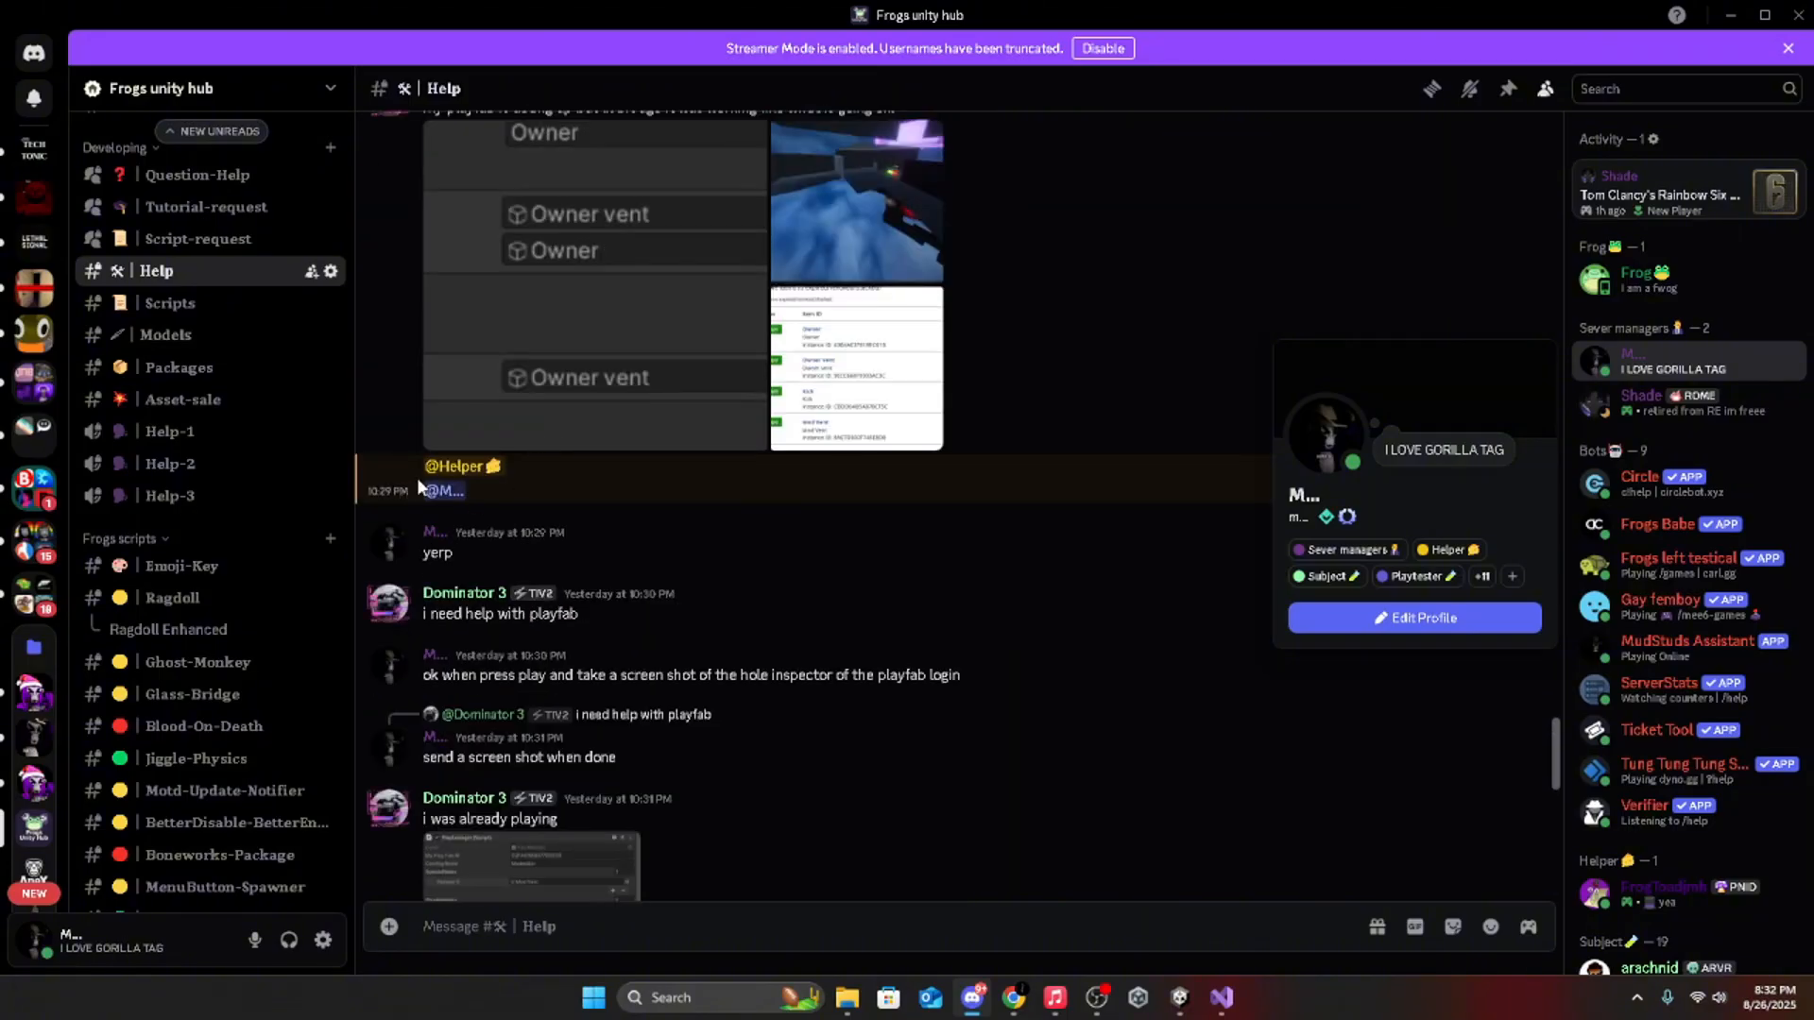
Step: Return to Unity and review the Unique Name Manager and Bad Name Manager settings on the Name Manager
left_click(1733, 13)
left_click(1642, 210)
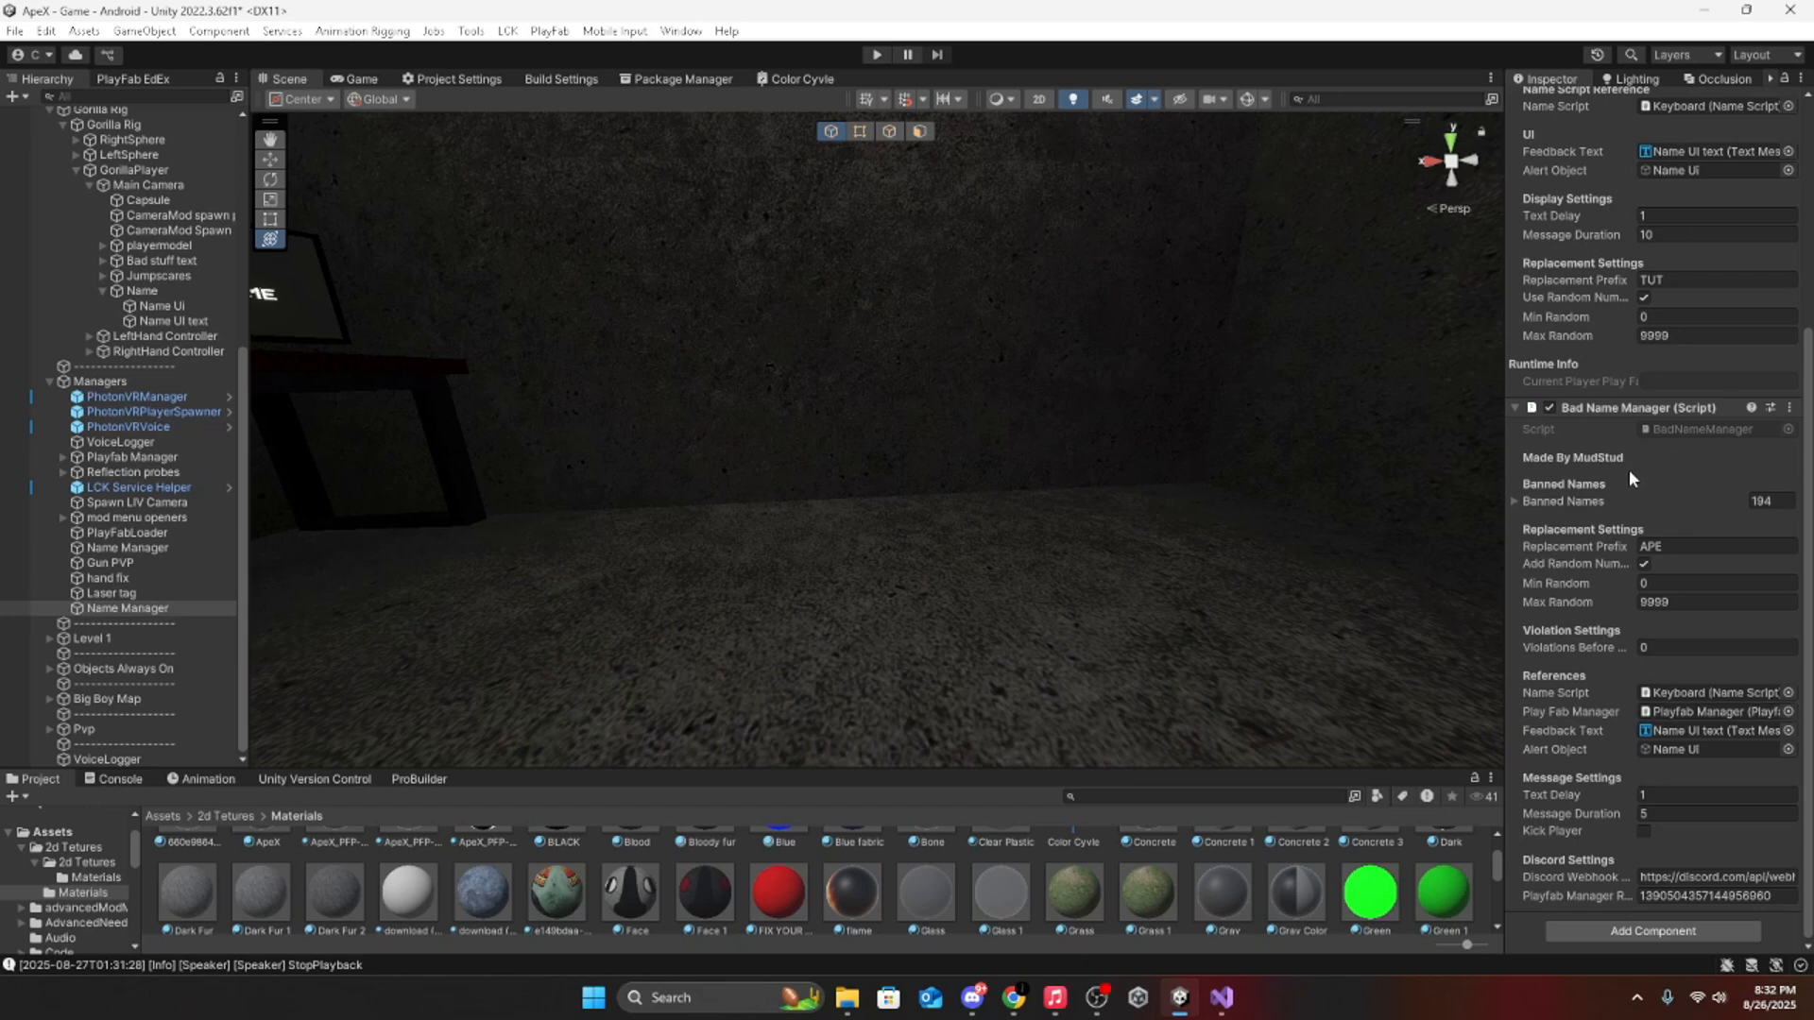
scroll(1629, 469, "up", 5)
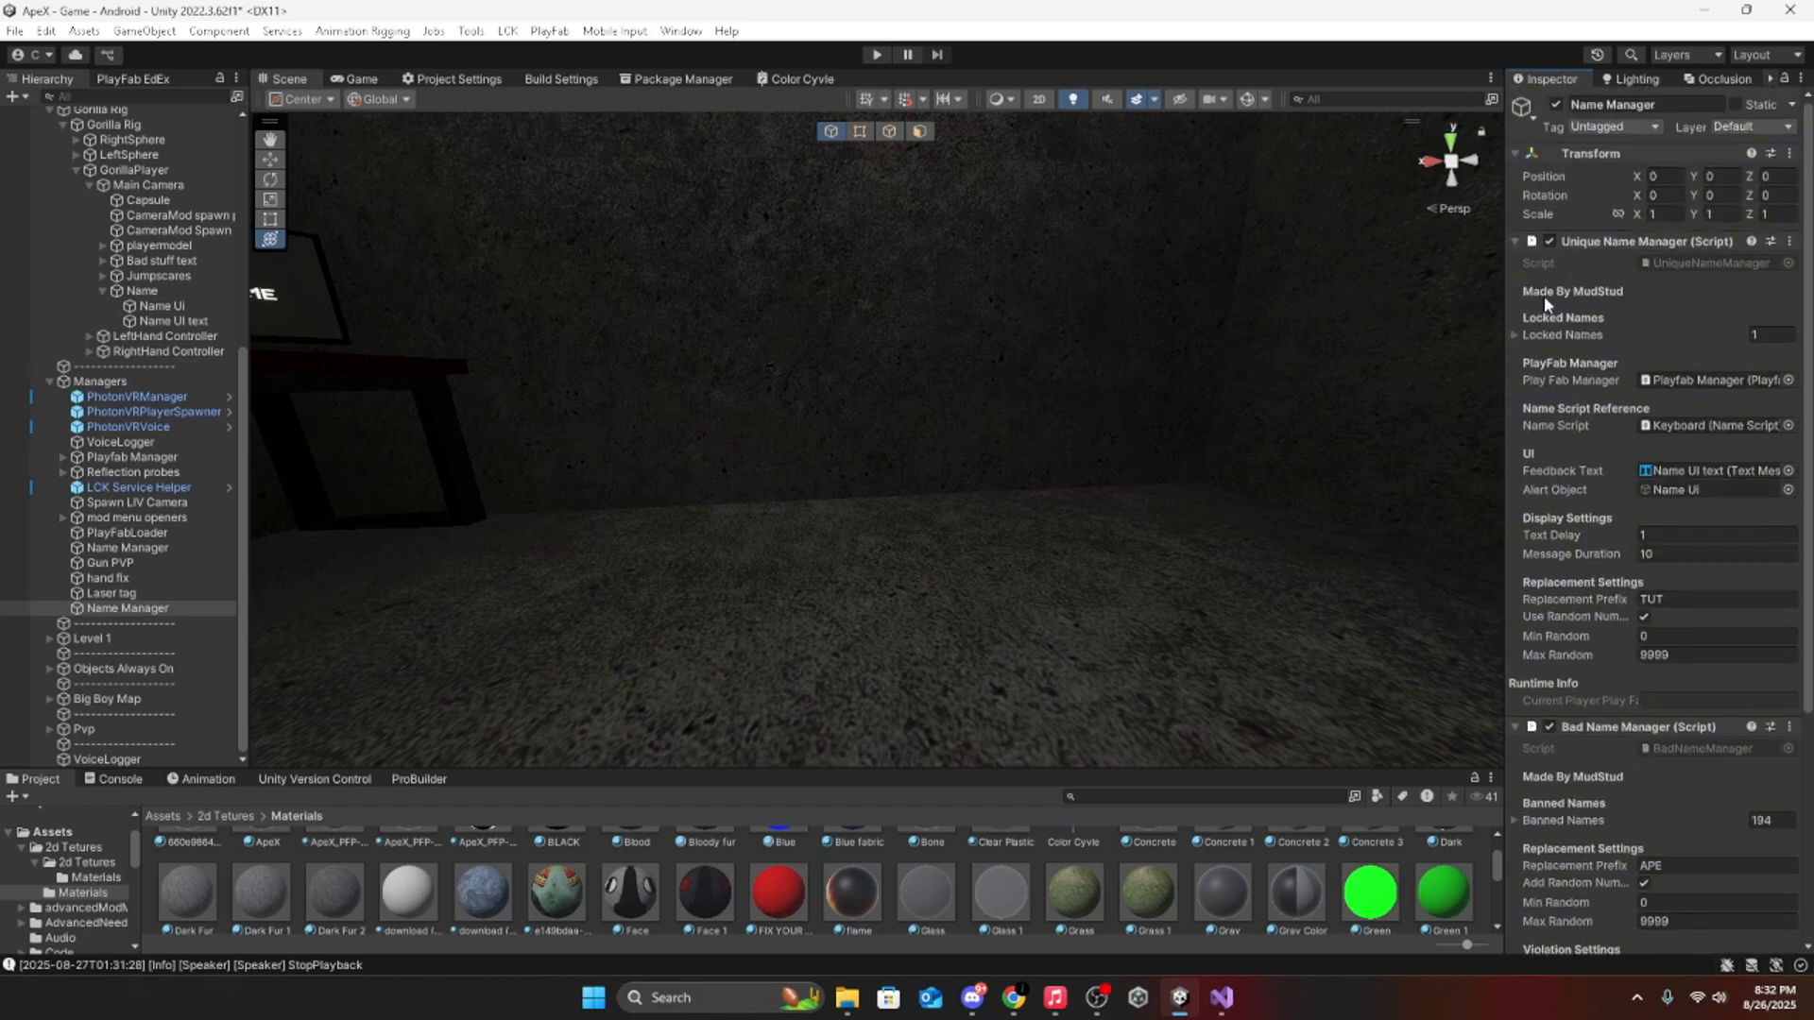
scroll(1717, 444, "down", 4)
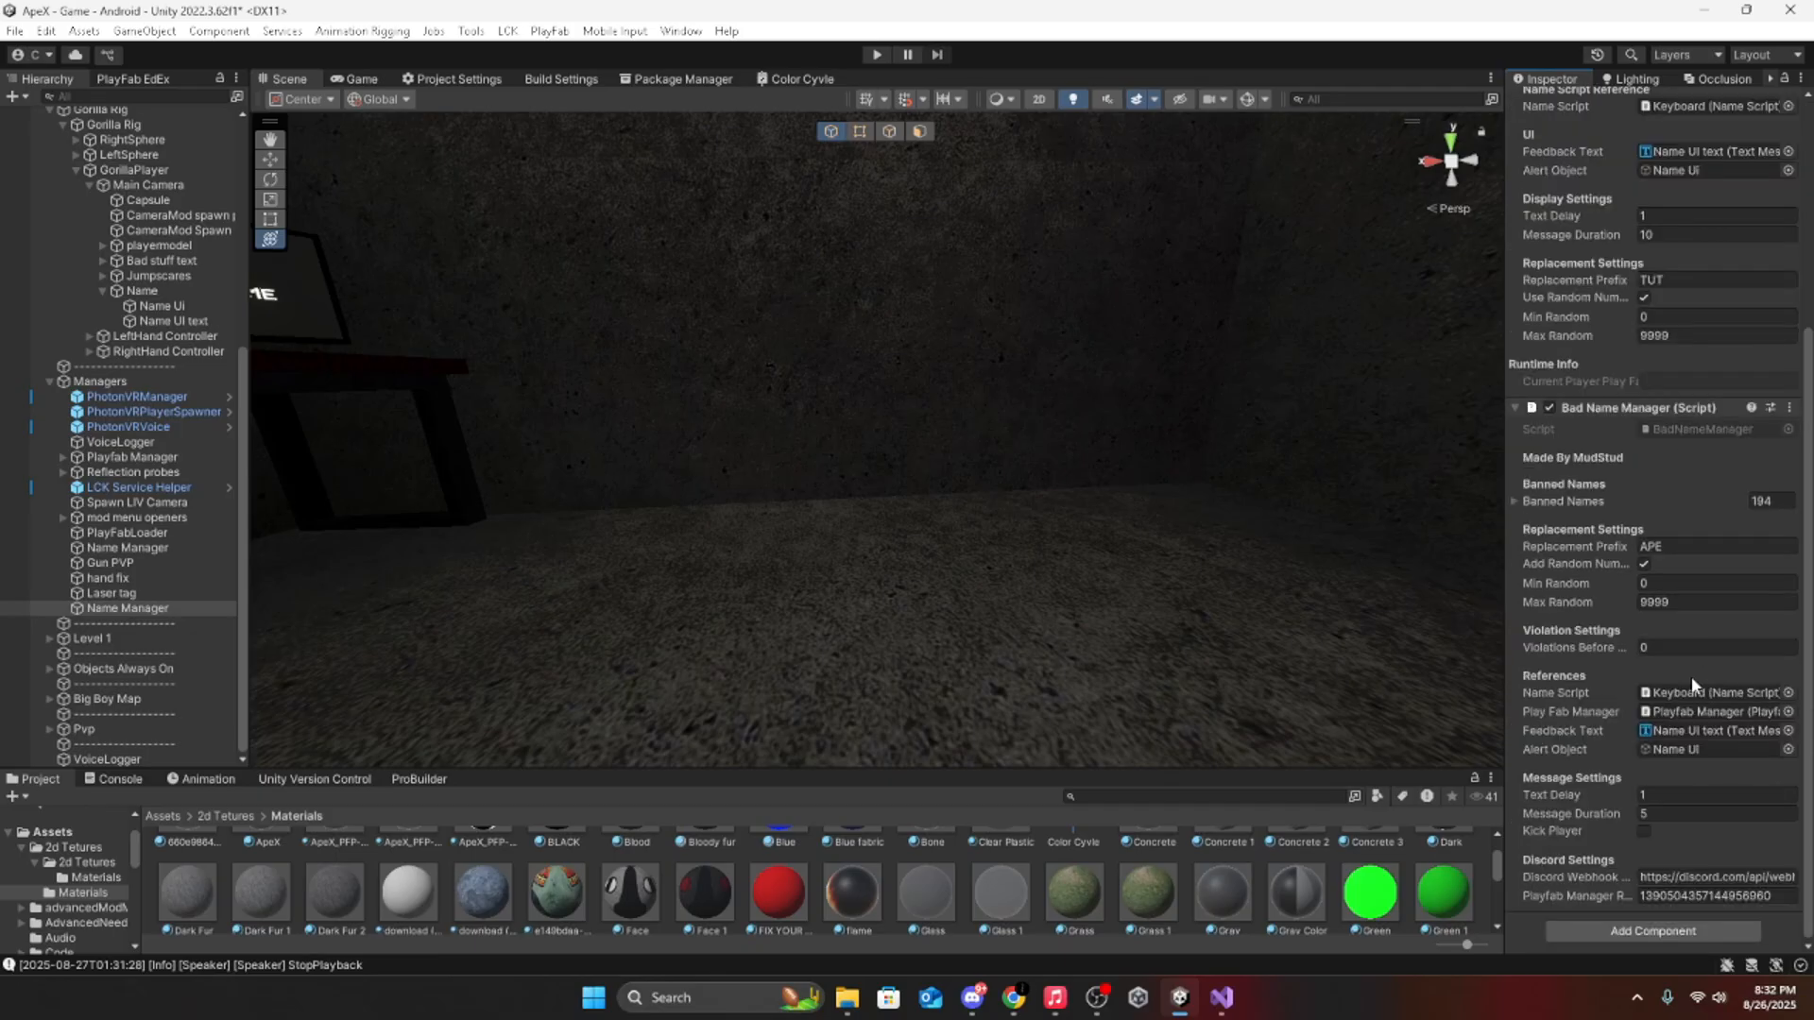